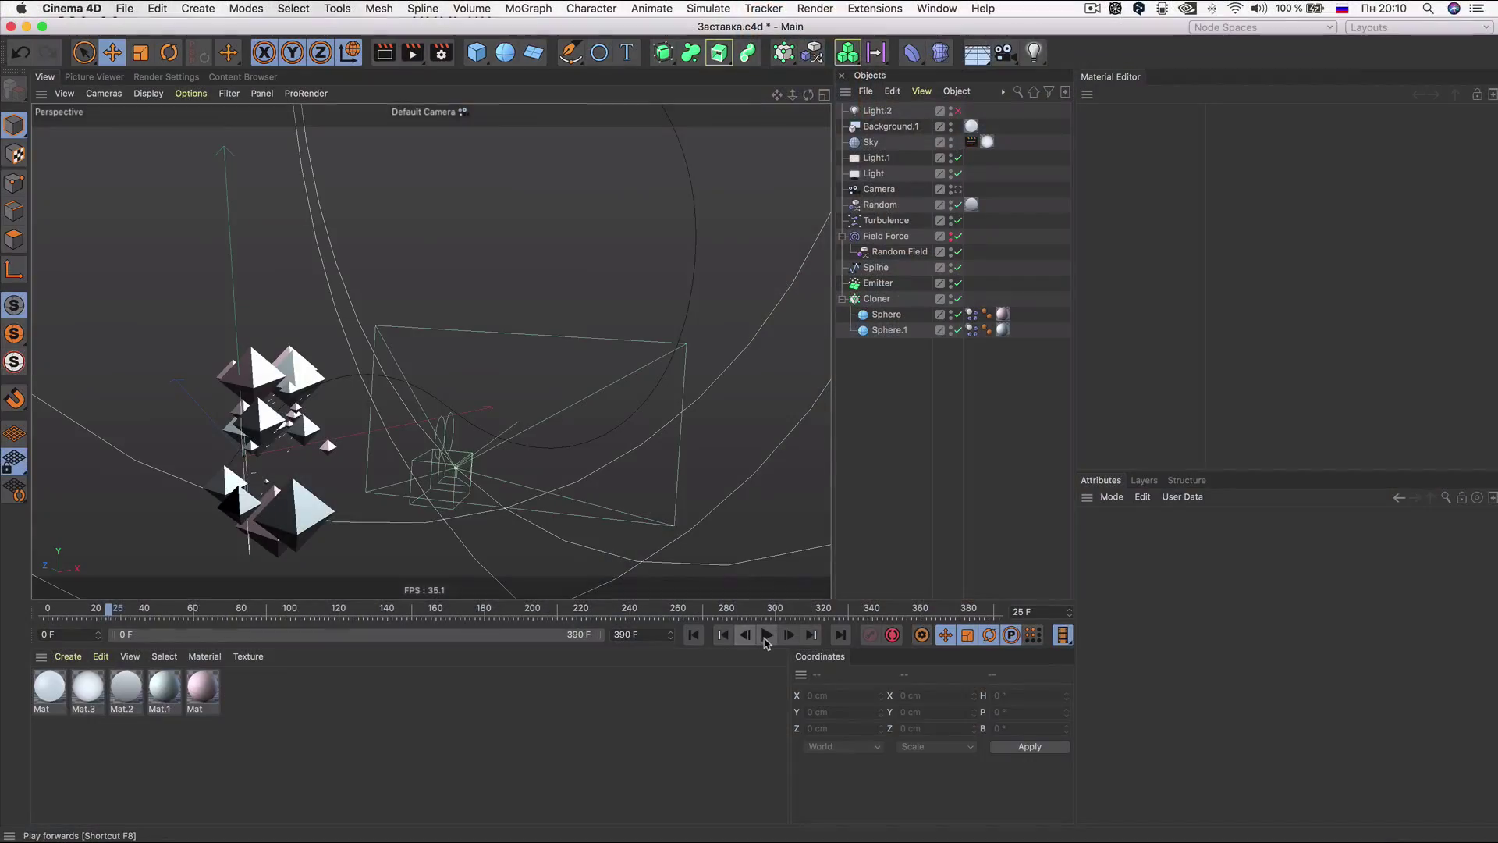
Step: Play the finished Заставка.c4d scene's animation of cloned pink and pale shapes
left_click(767, 635)
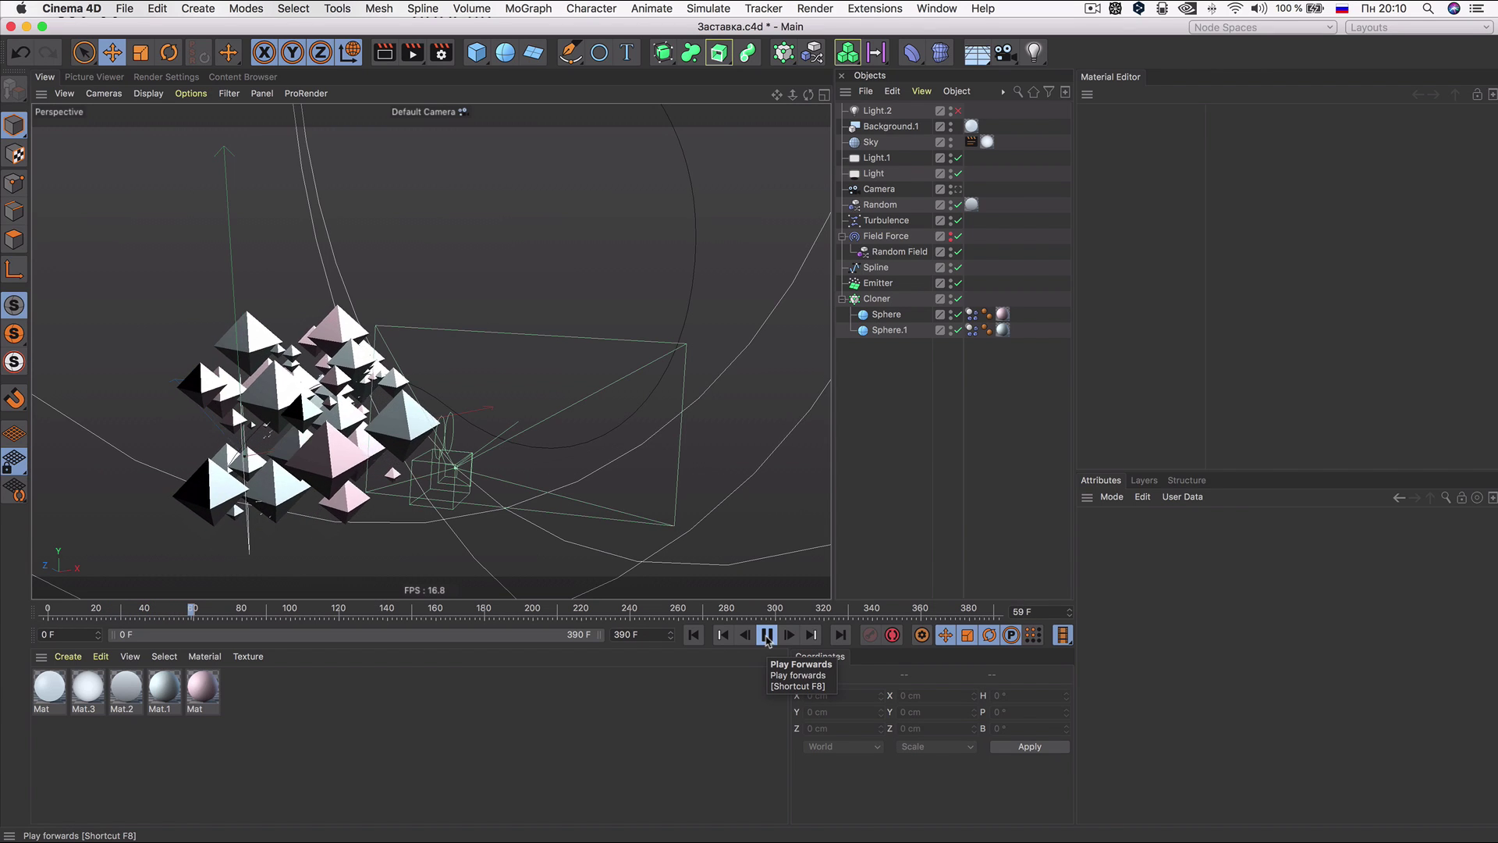
left_click(767, 635)
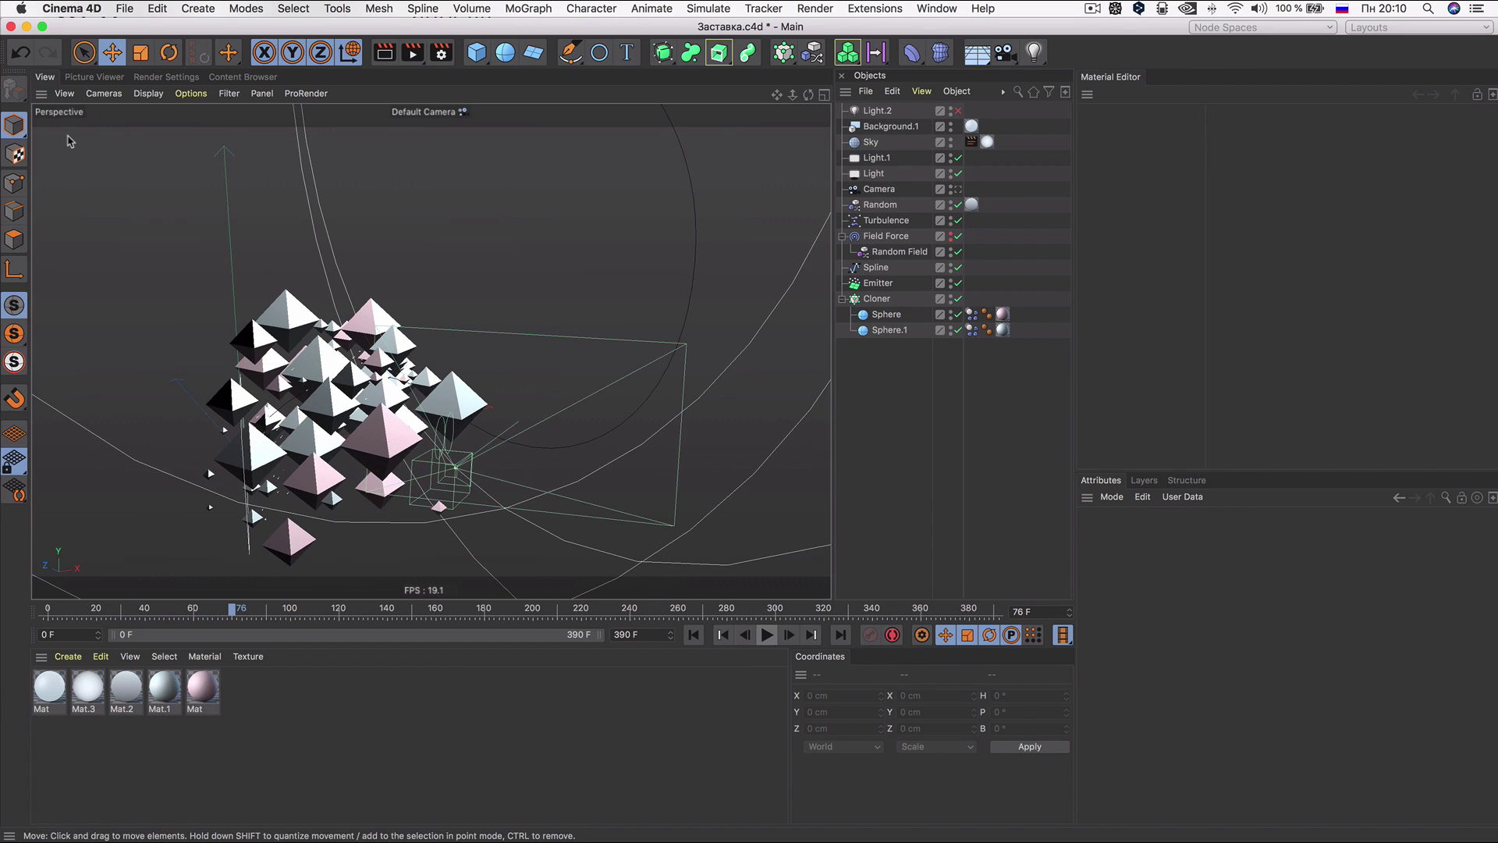
left_click(95, 76)
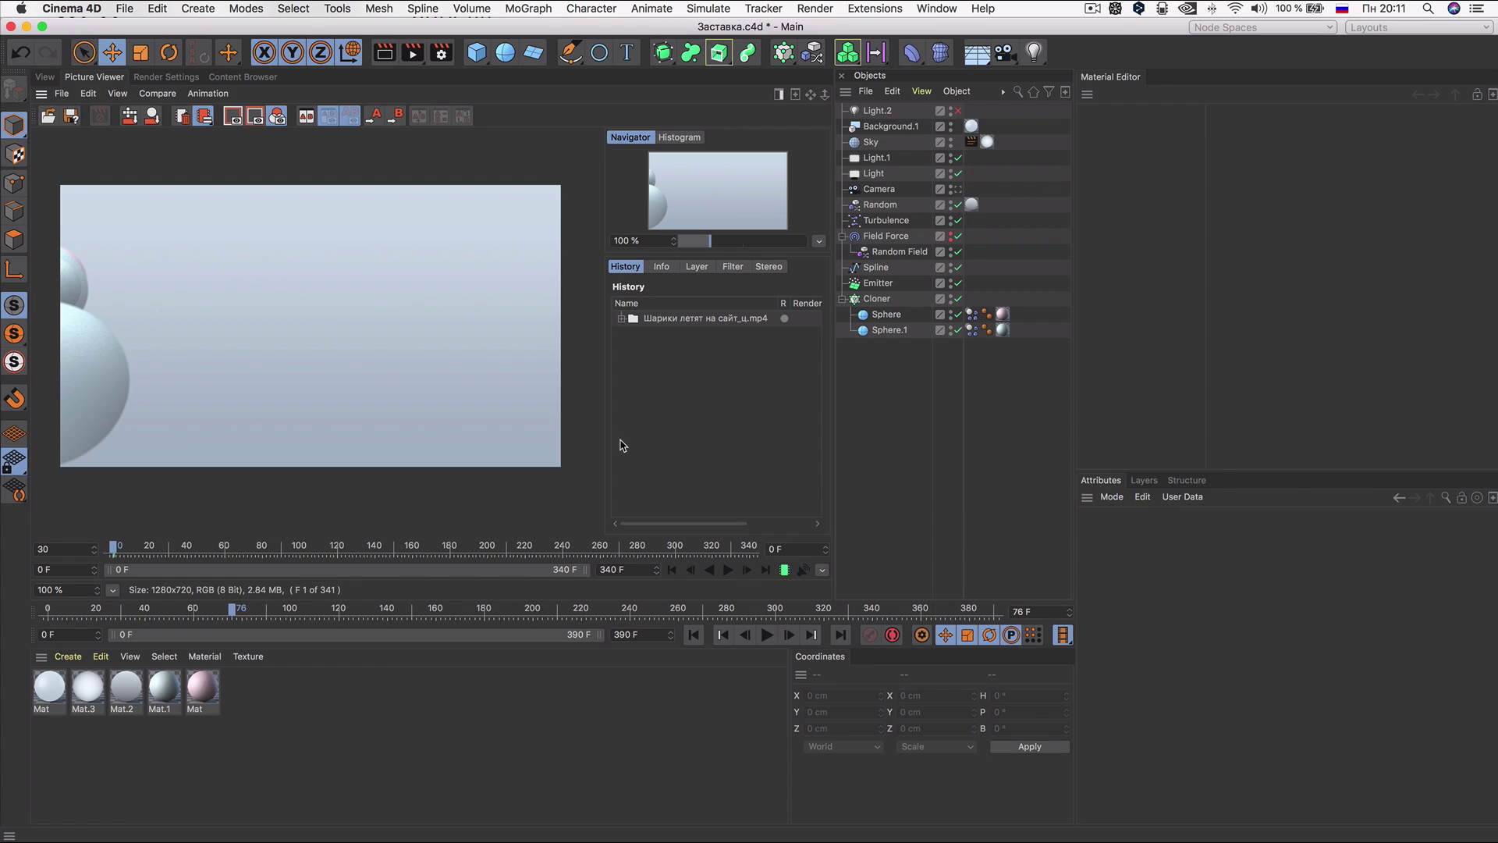
left_click(728, 569)
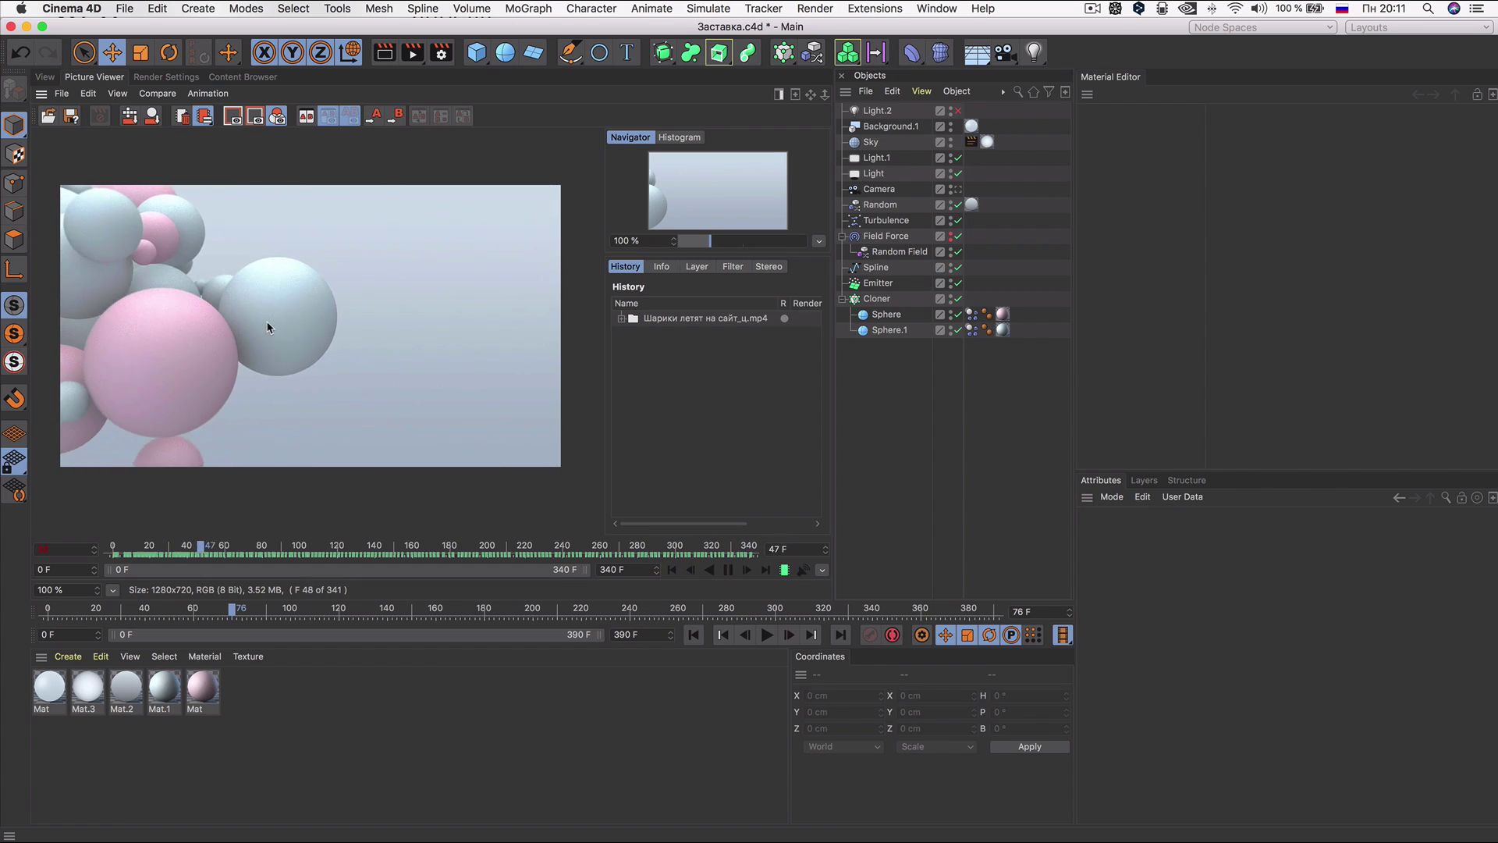
key("space")
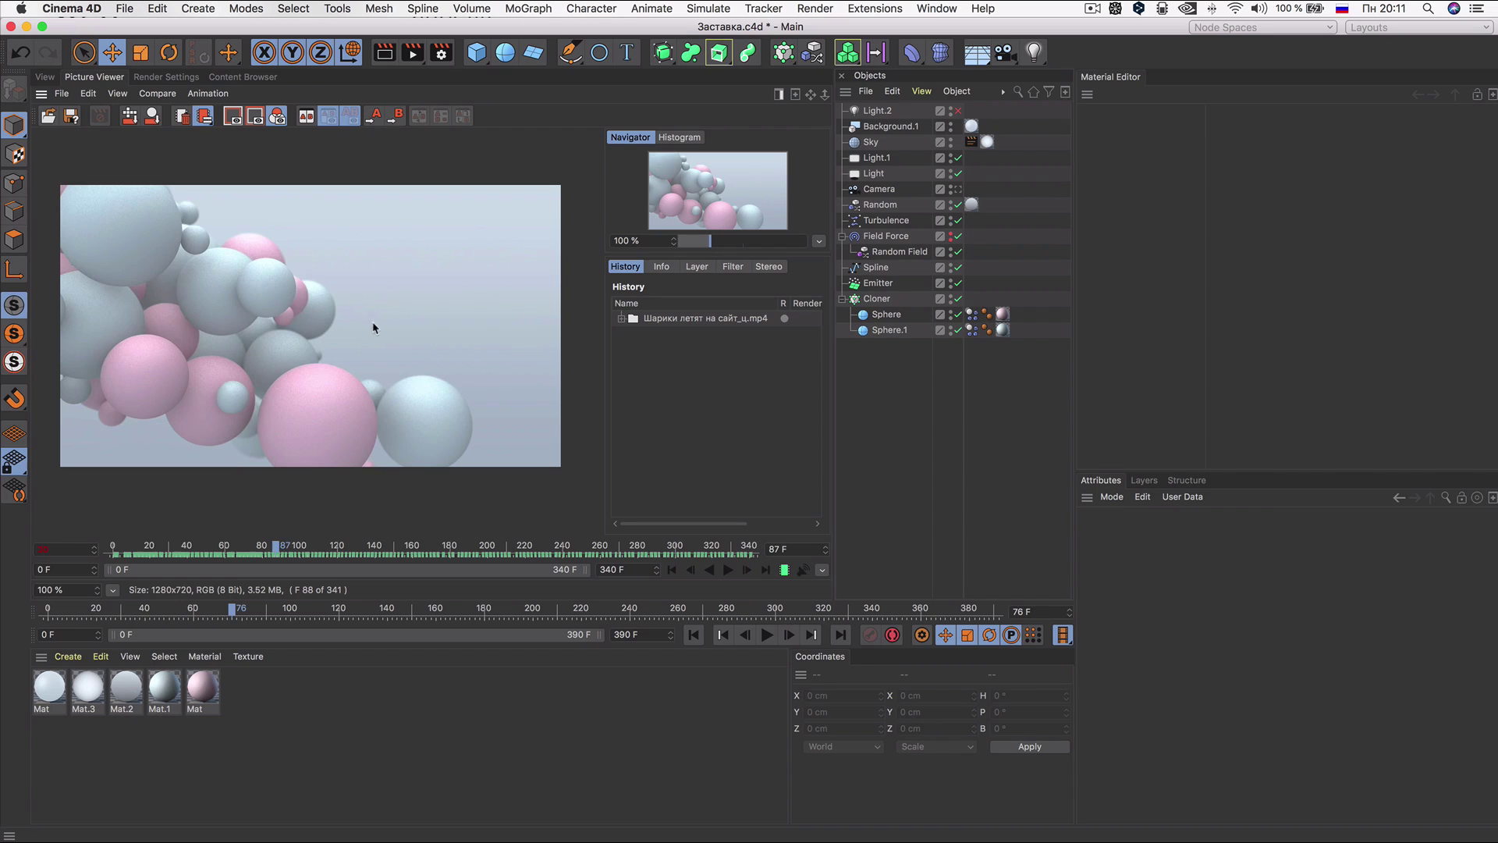
left_click(45, 77)
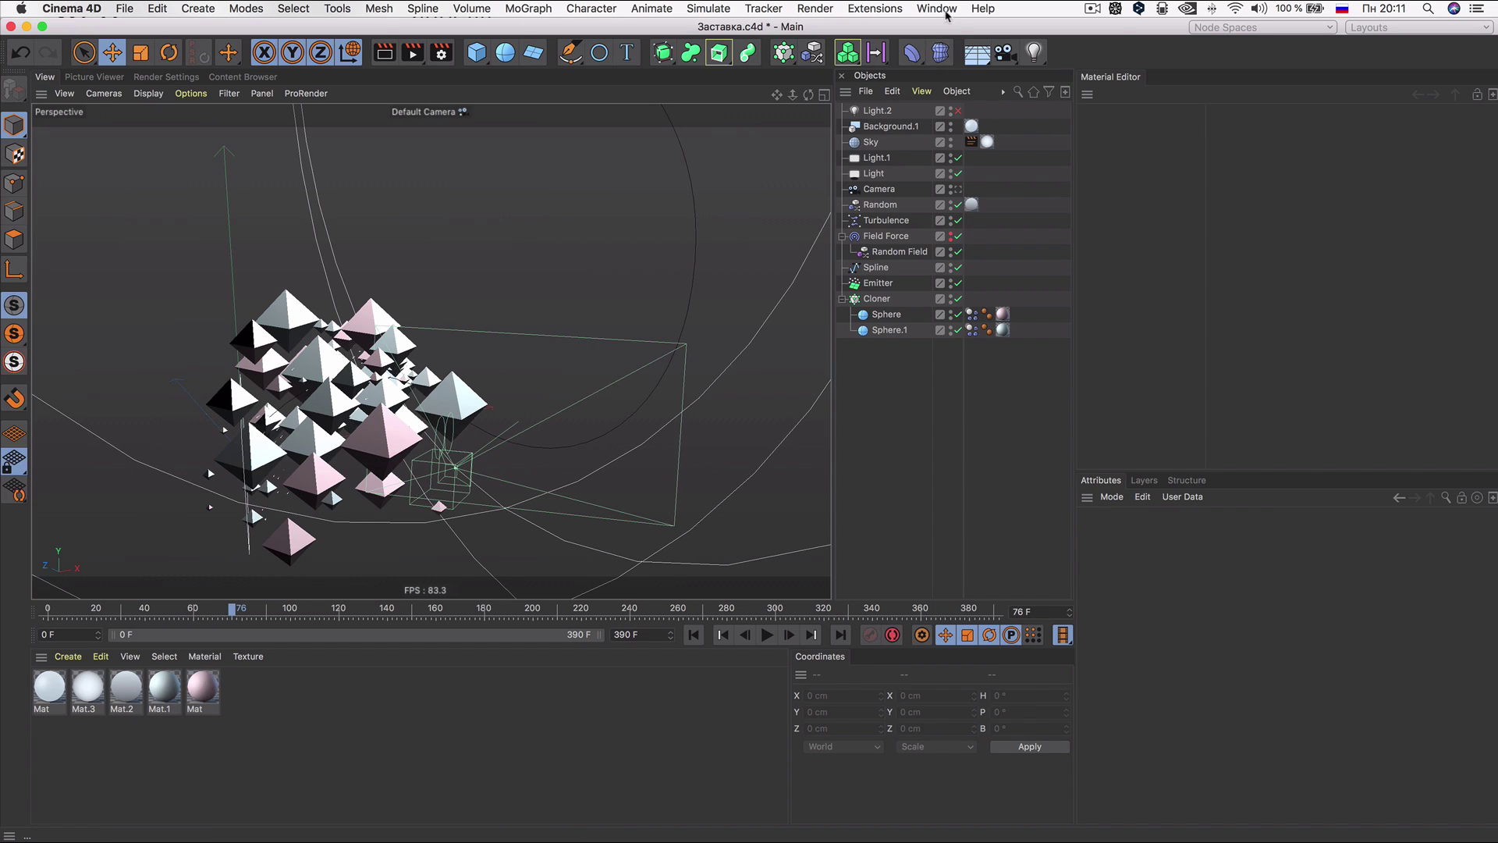
left_click(940, 9)
Step: Create a new project with a particle Emitter whose X-Size is 200 cm
left_click(124, 9)
left_click(125, 9)
left_click(145, 45)
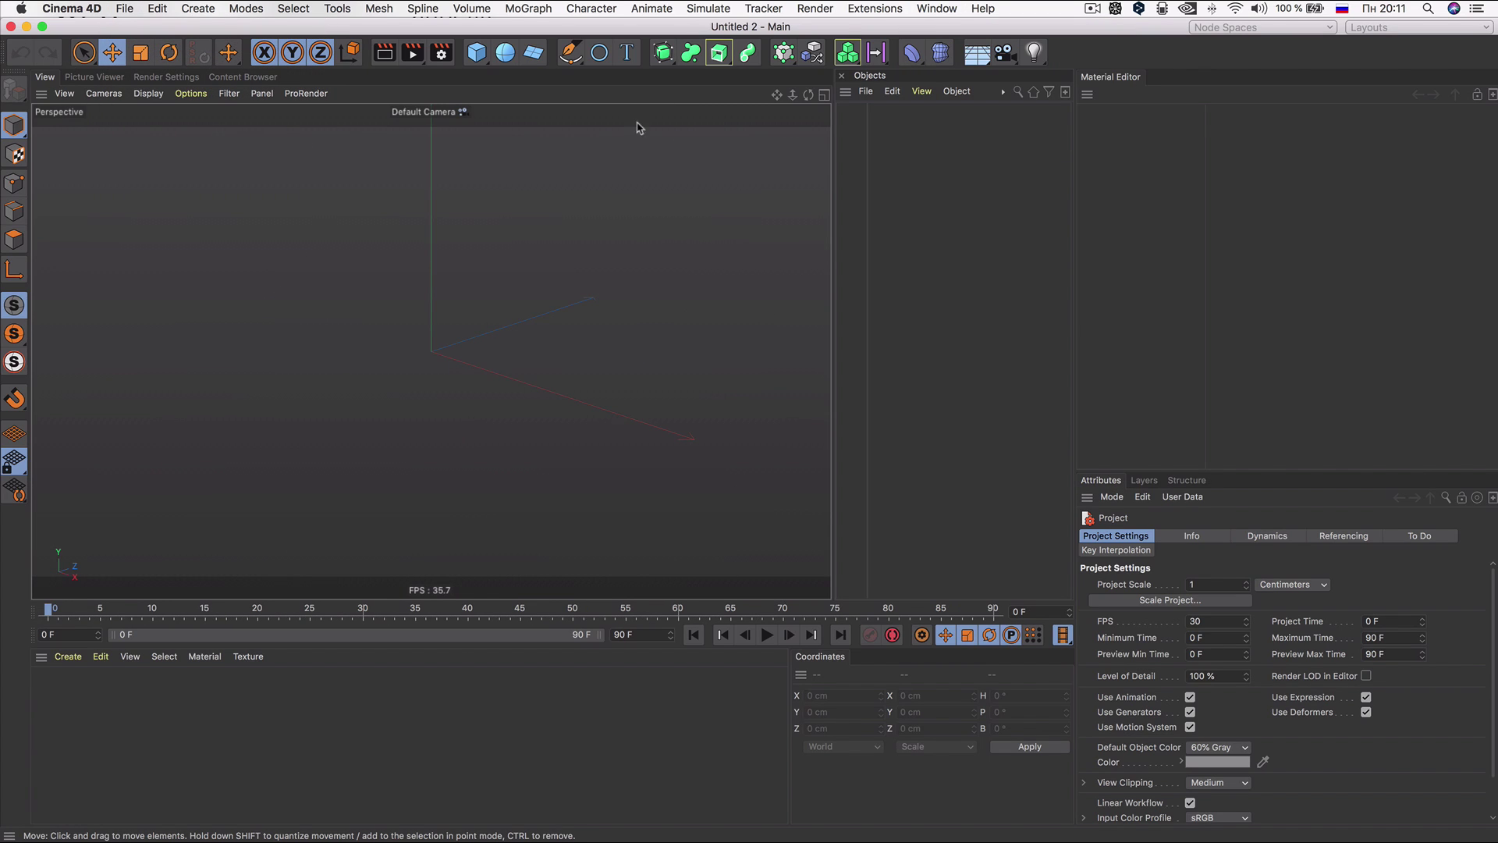
left_click(724, 14)
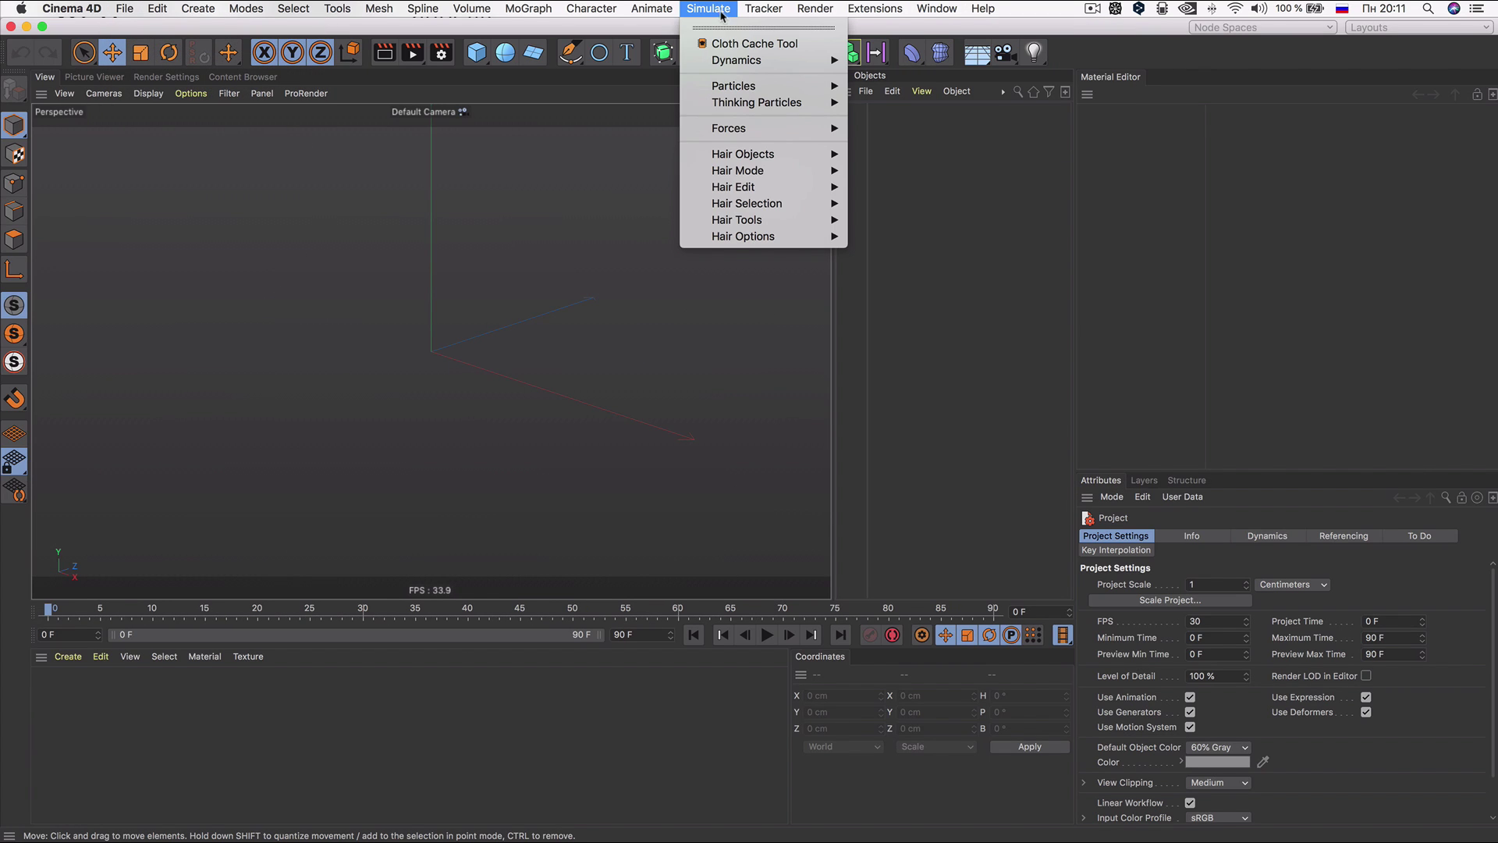
mouse_move(734, 85)
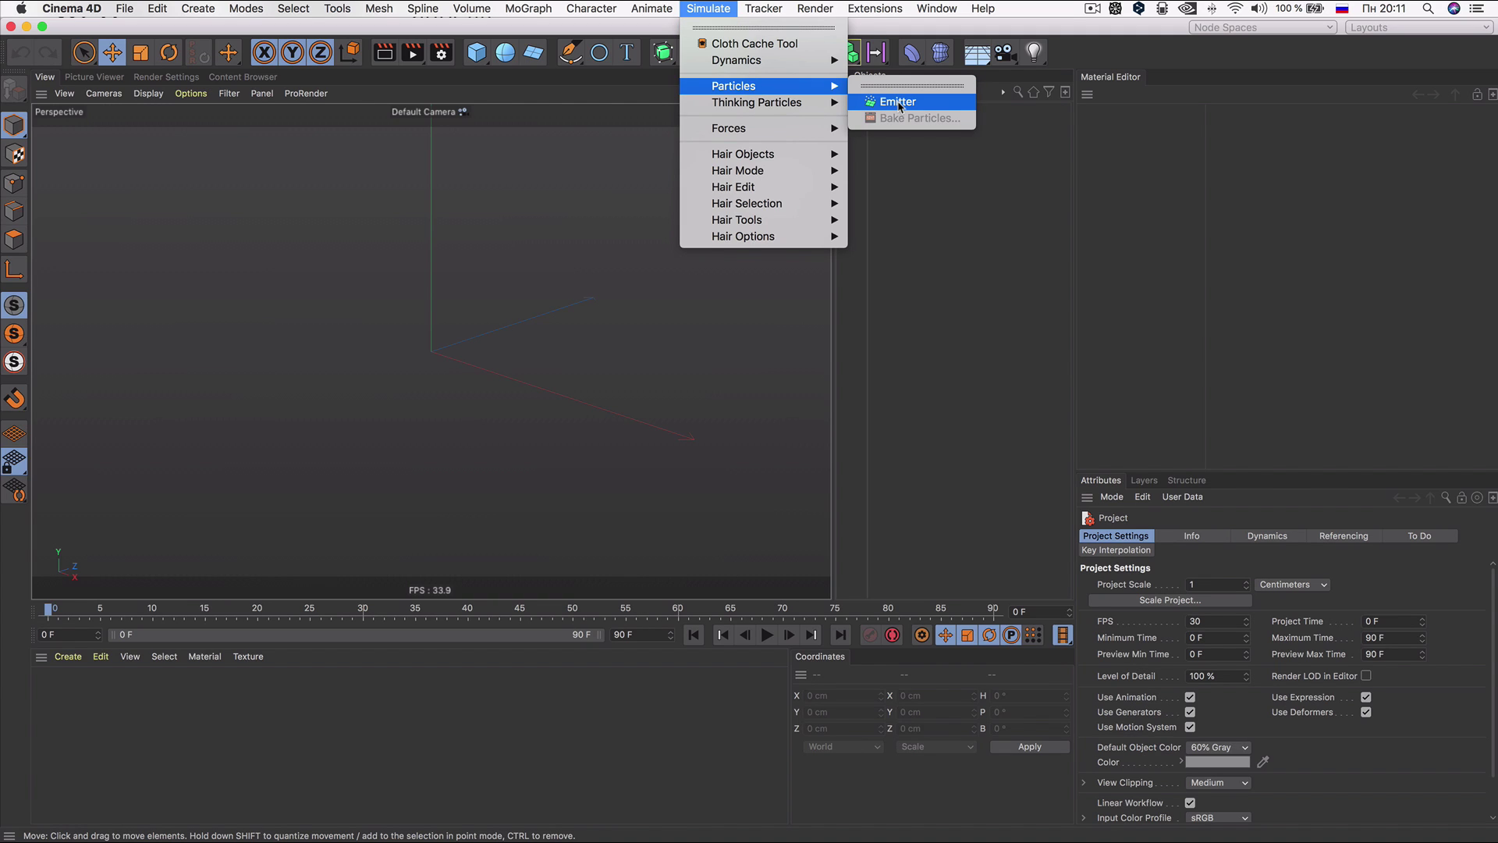
left_click(899, 103)
left_click(1200, 537)
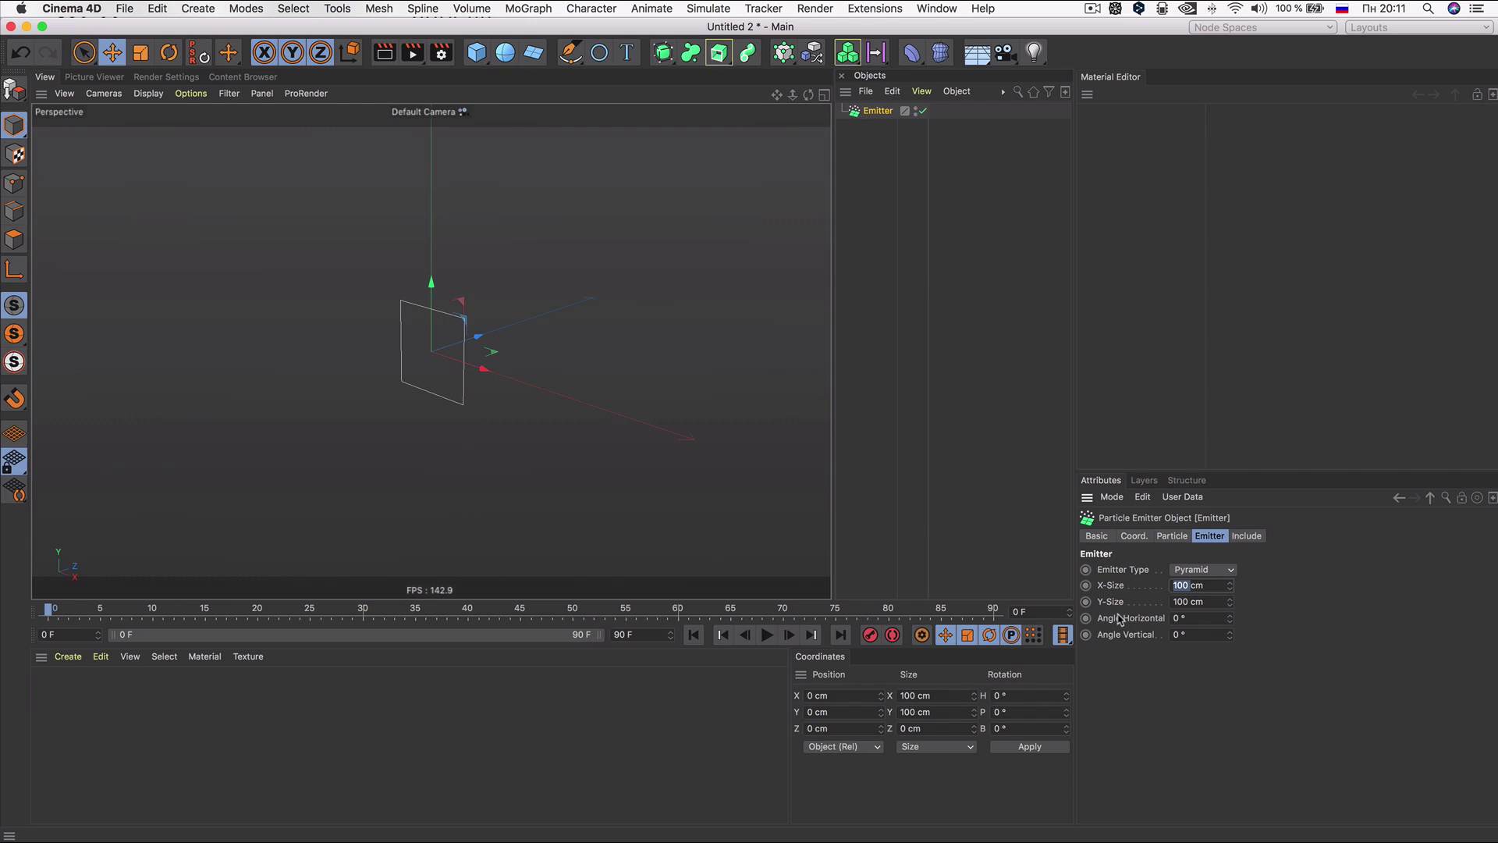
type("200")
key("Return")
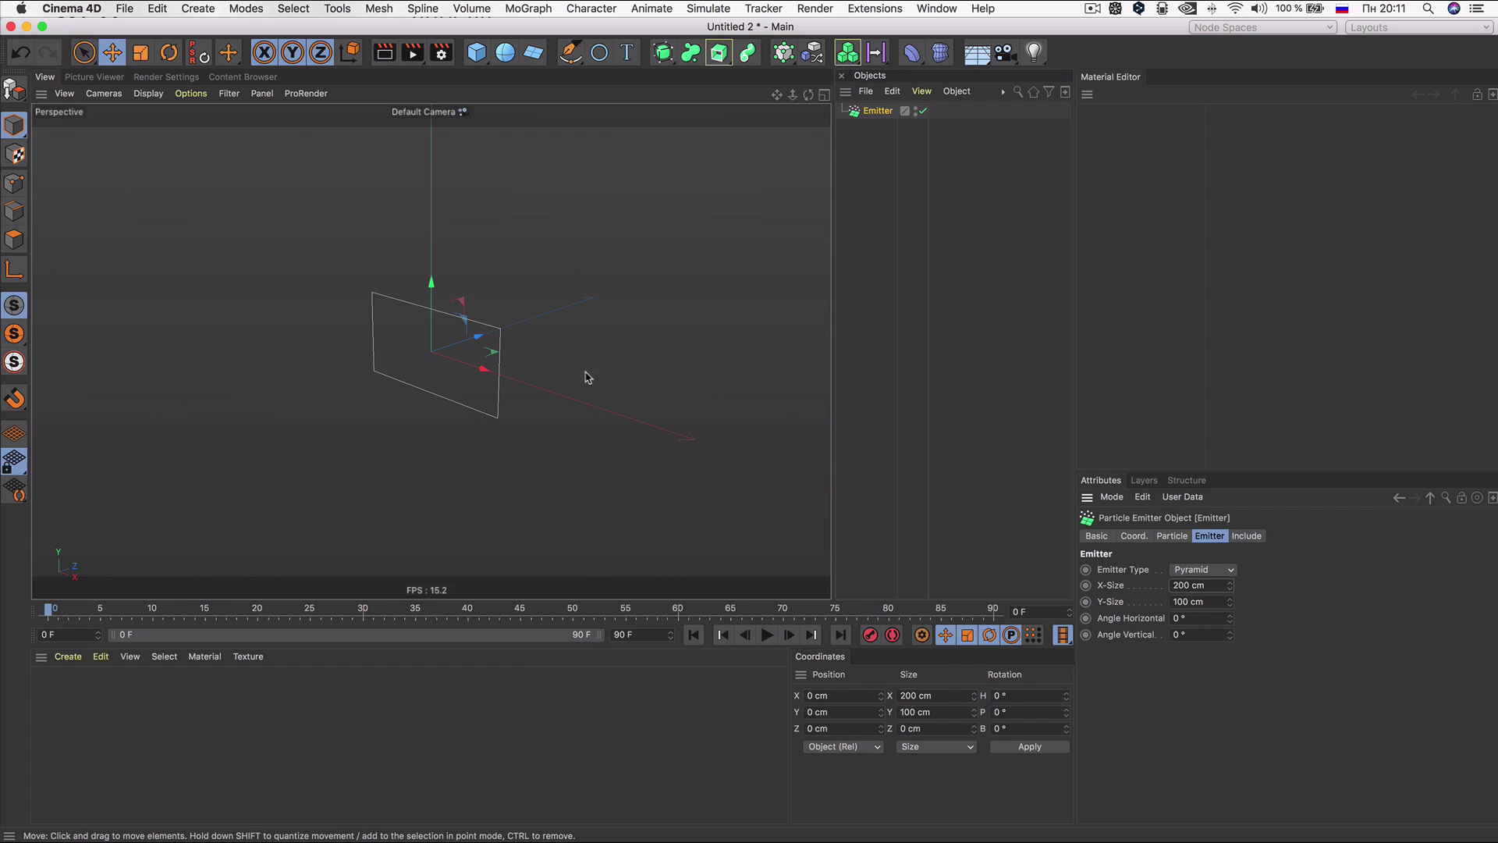
Step: Play the emission to frame 53, orbit the view, and compare with the rendered preview
left_click(768, 635)
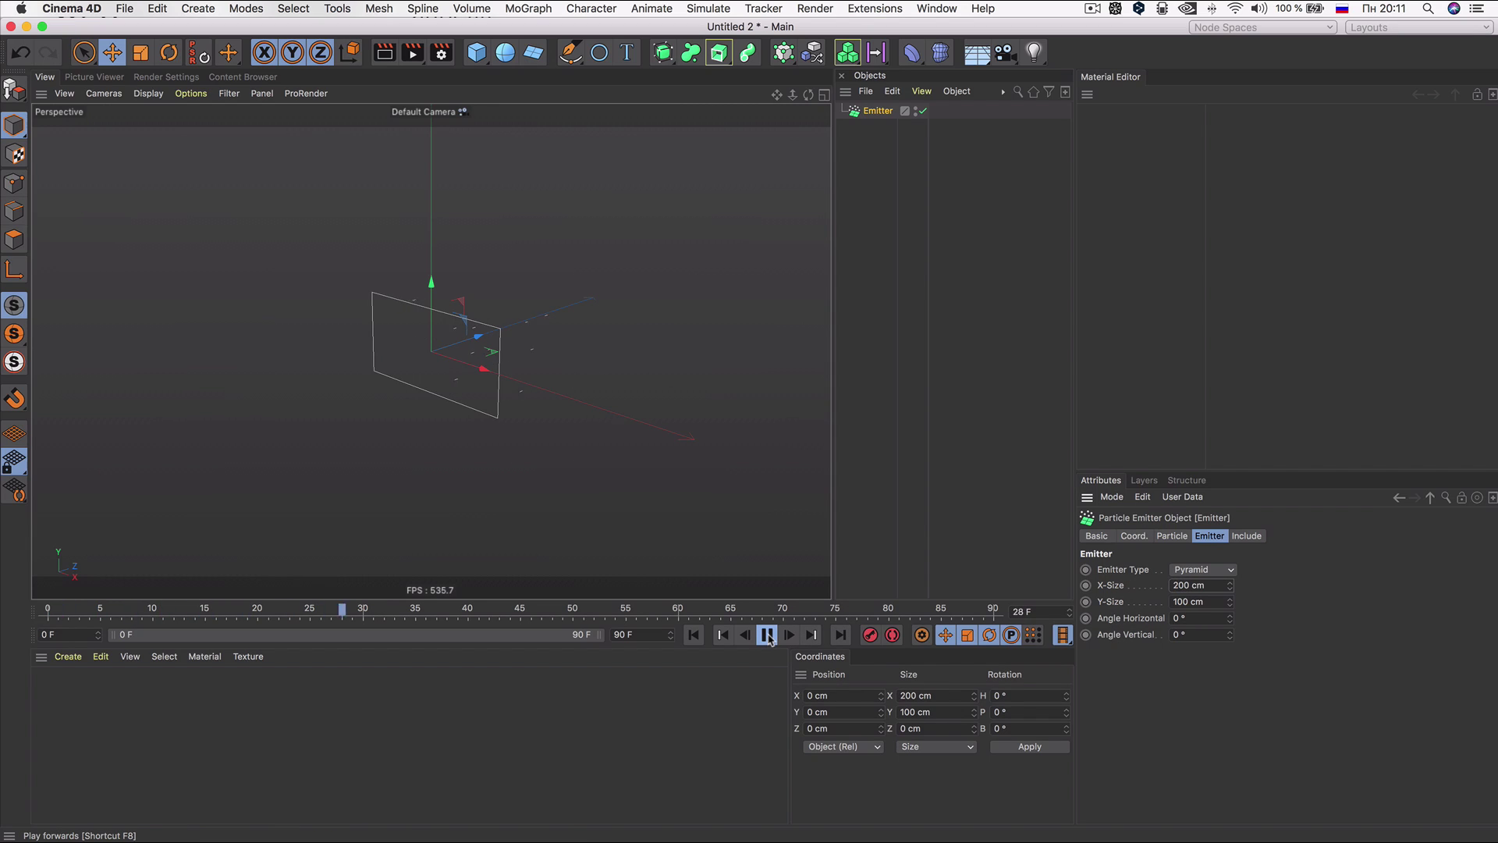
left_click(768, 635)
mouse_move(647, 490)
left_mouse_down("alt")
mouse_move(525, 488)
mouse_move(719, 435)
mouse_move(686, 414)
left_mouse_up("alt")
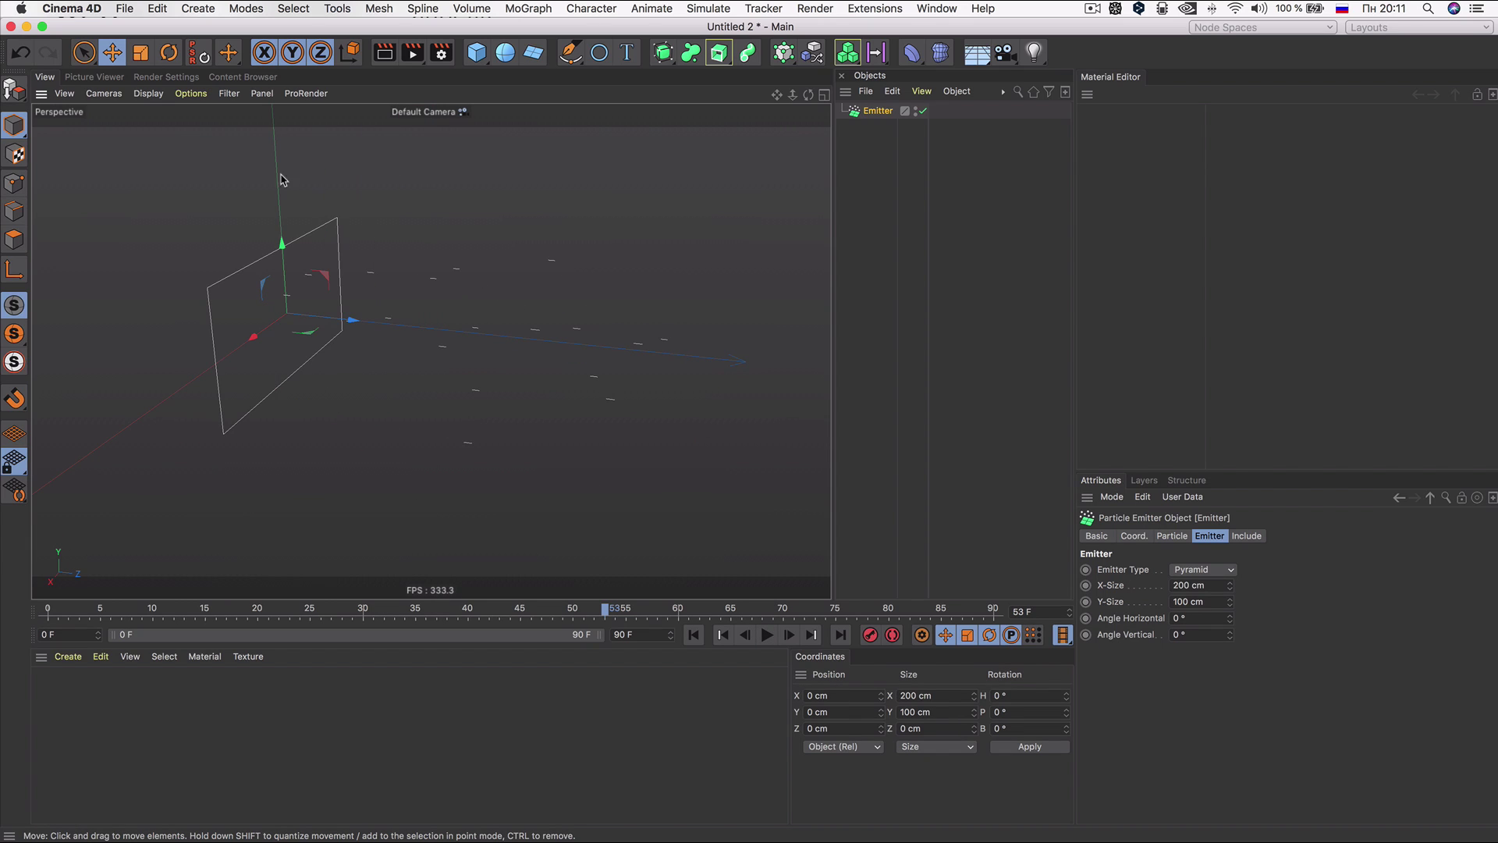
left_click(104, 78)
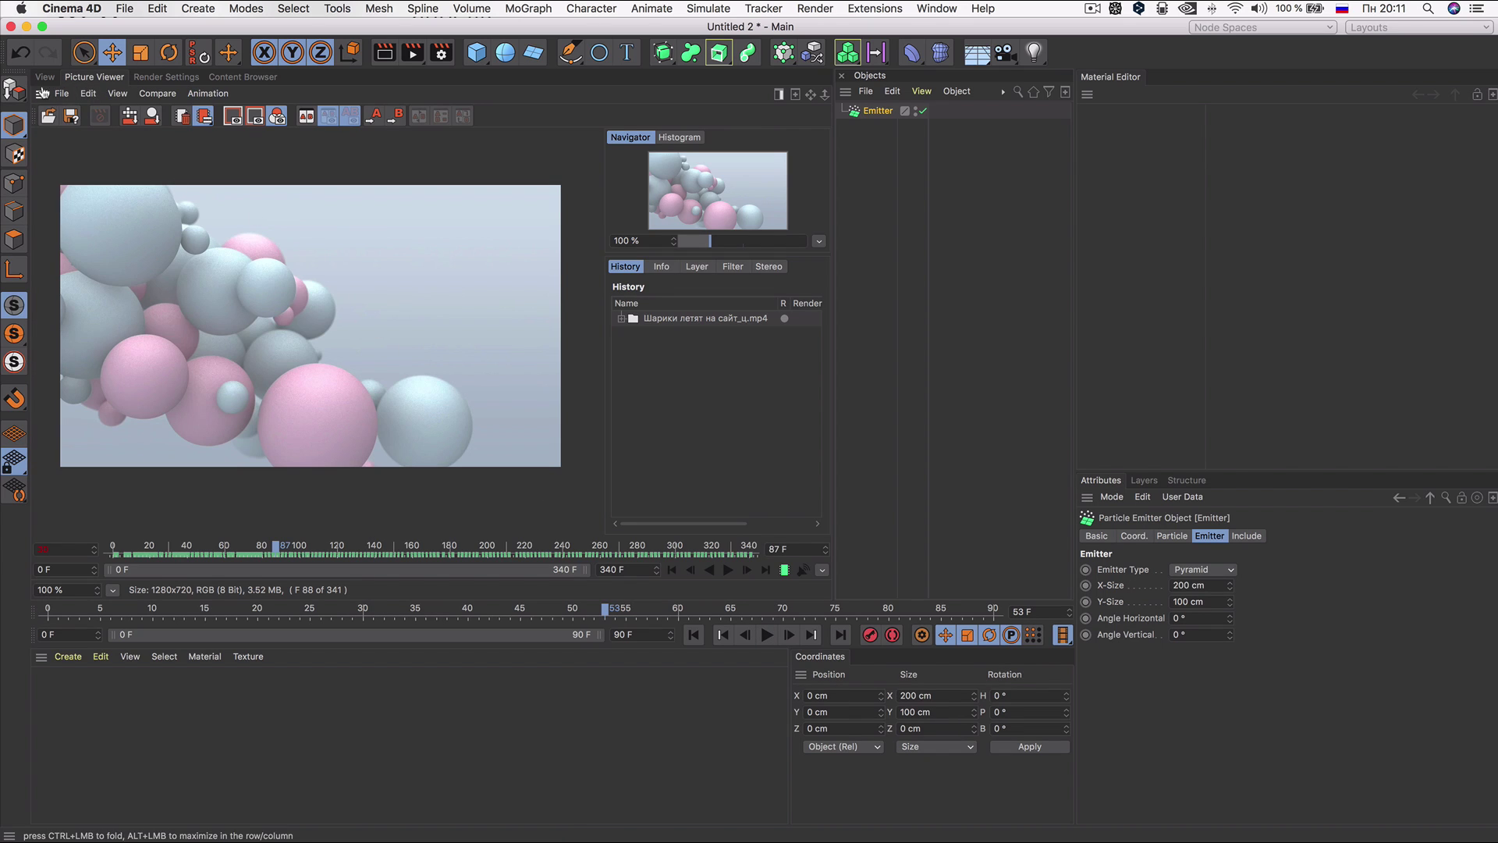
left_click(45, 78)
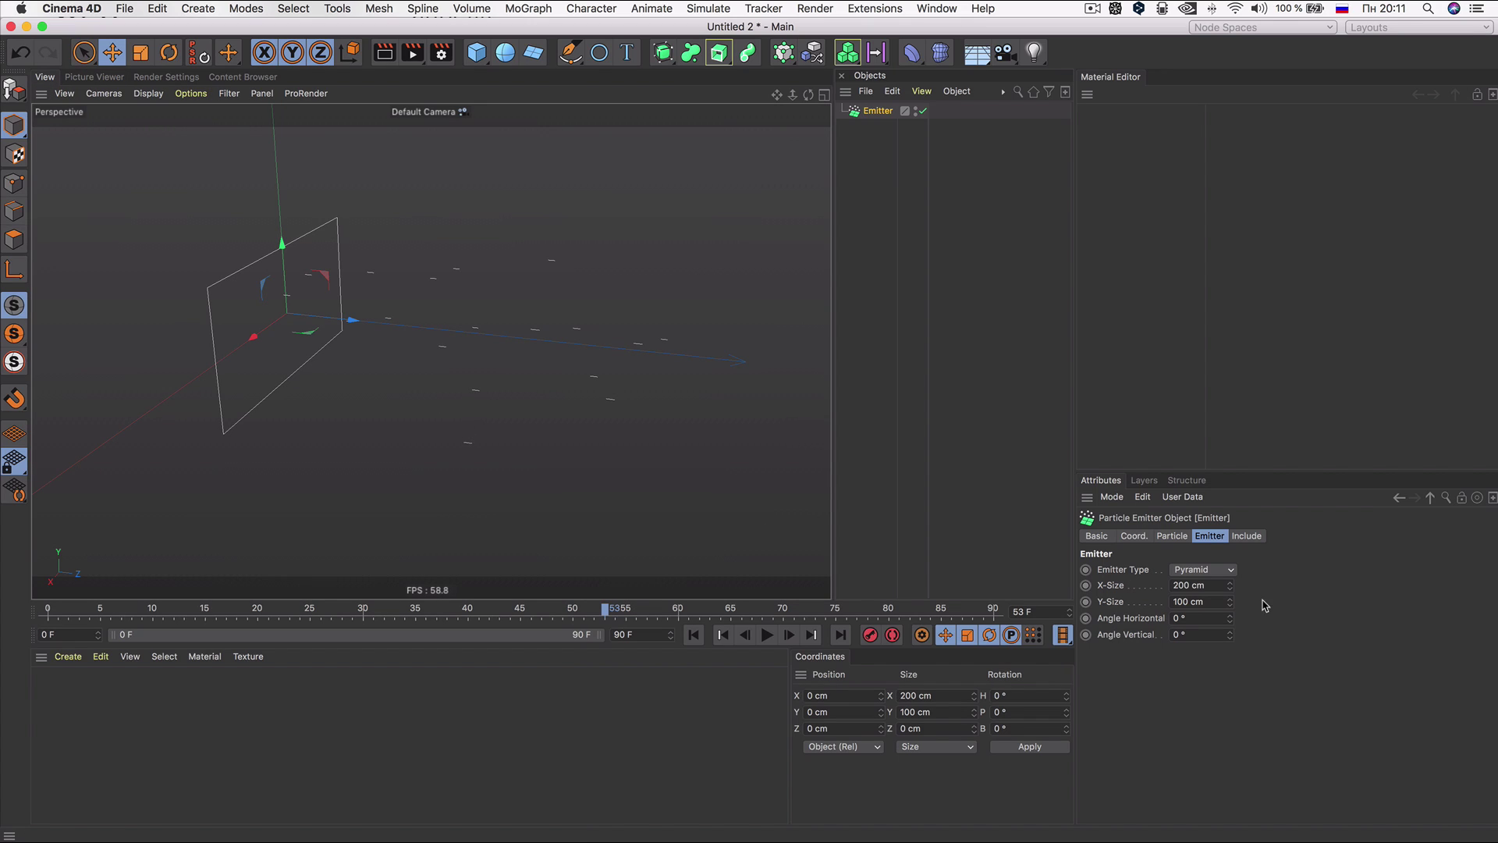
Step: Set Stop Emission, project length and preview range all to 360 frames
left_click(1168, 537)
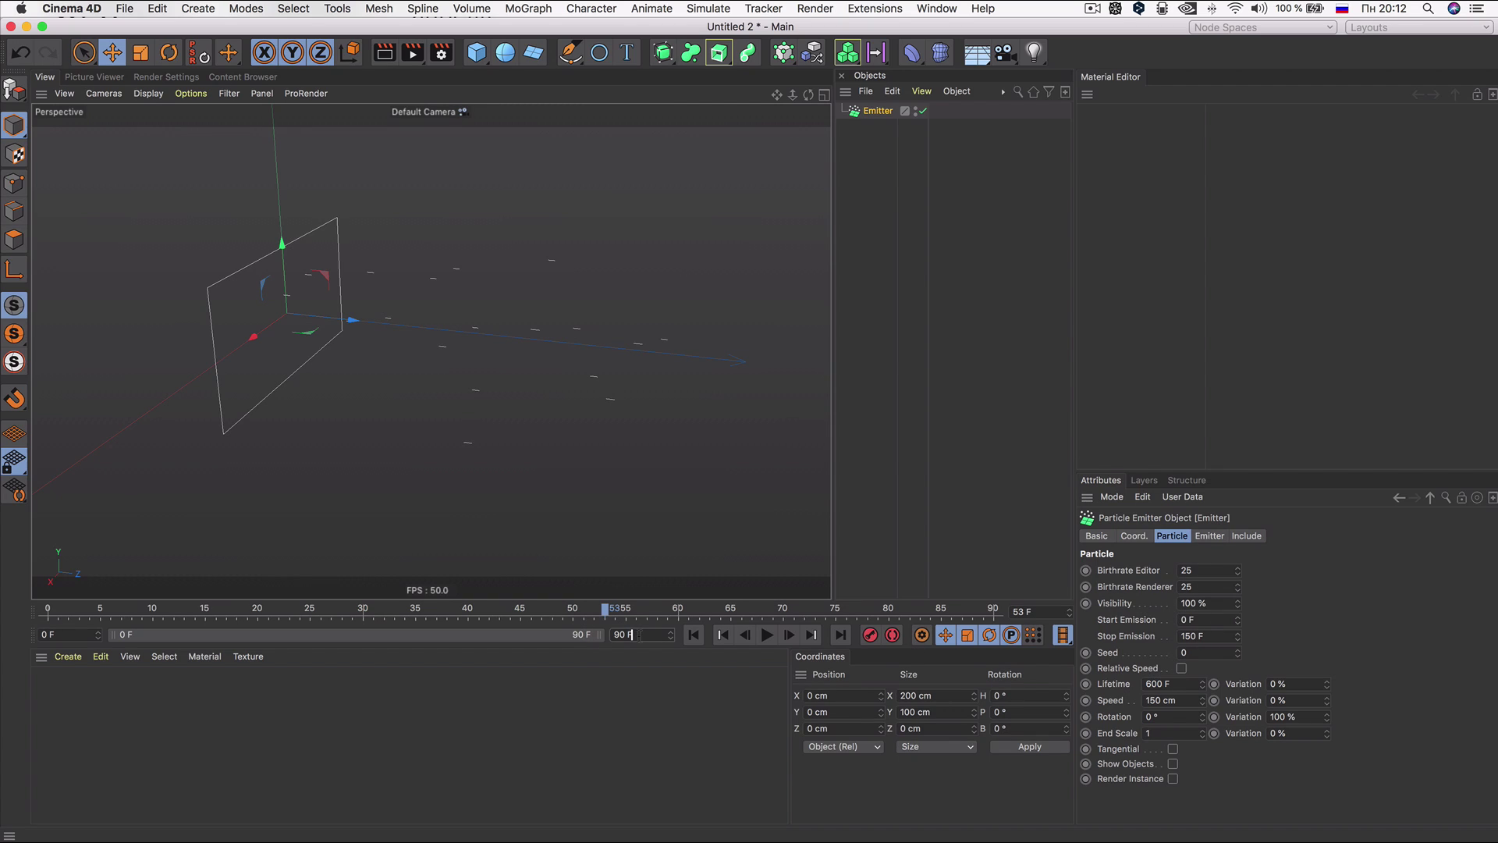
type("360")
key("Return")
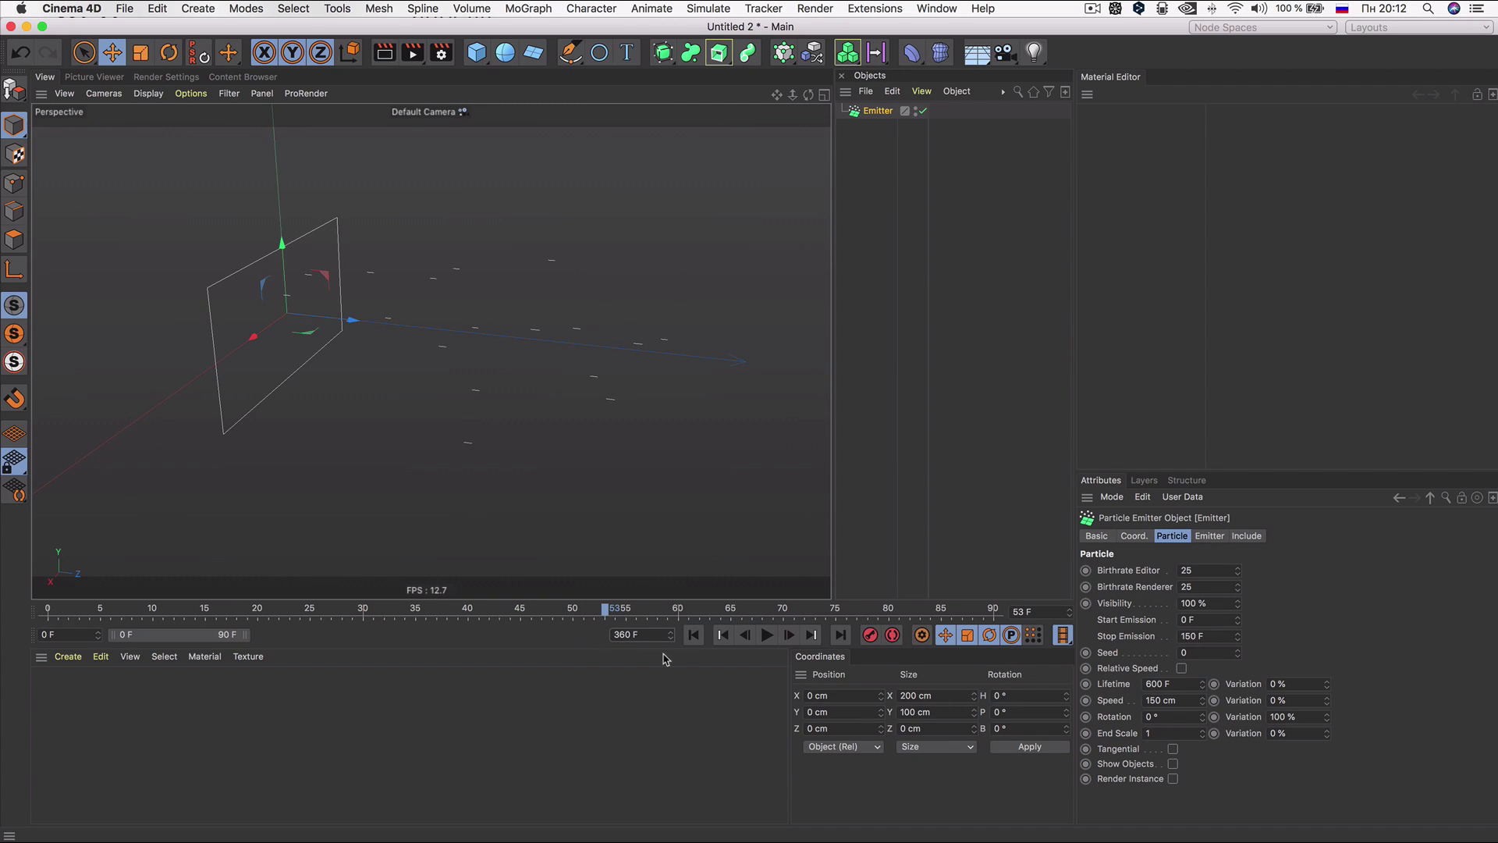
left_click_drag(240, 636, 599, 634)
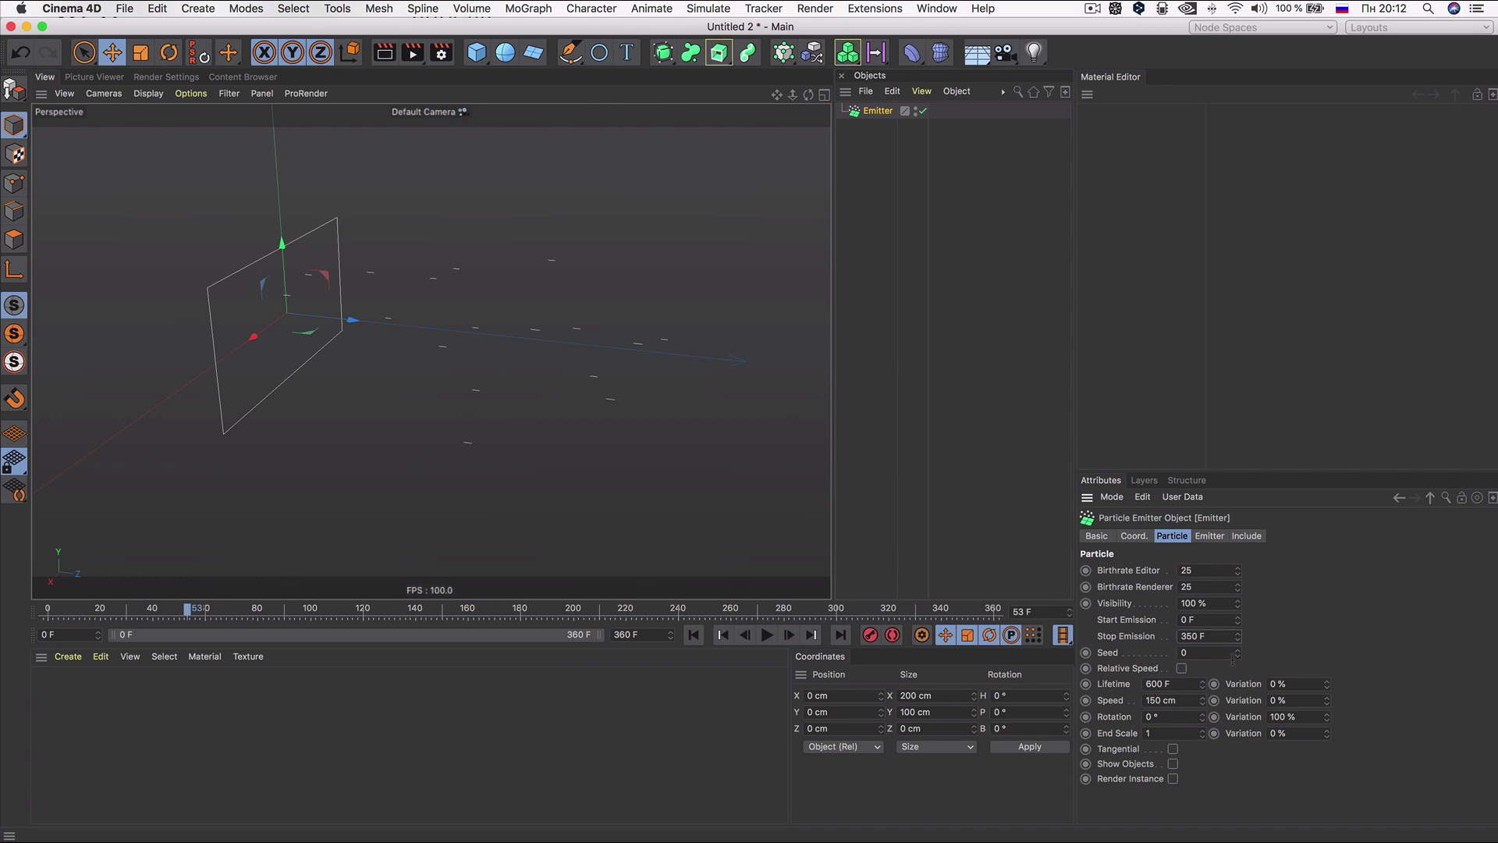
Step: Play to check the emission, rewind to frame 0, and add a Sphere
left_click(767, 635)
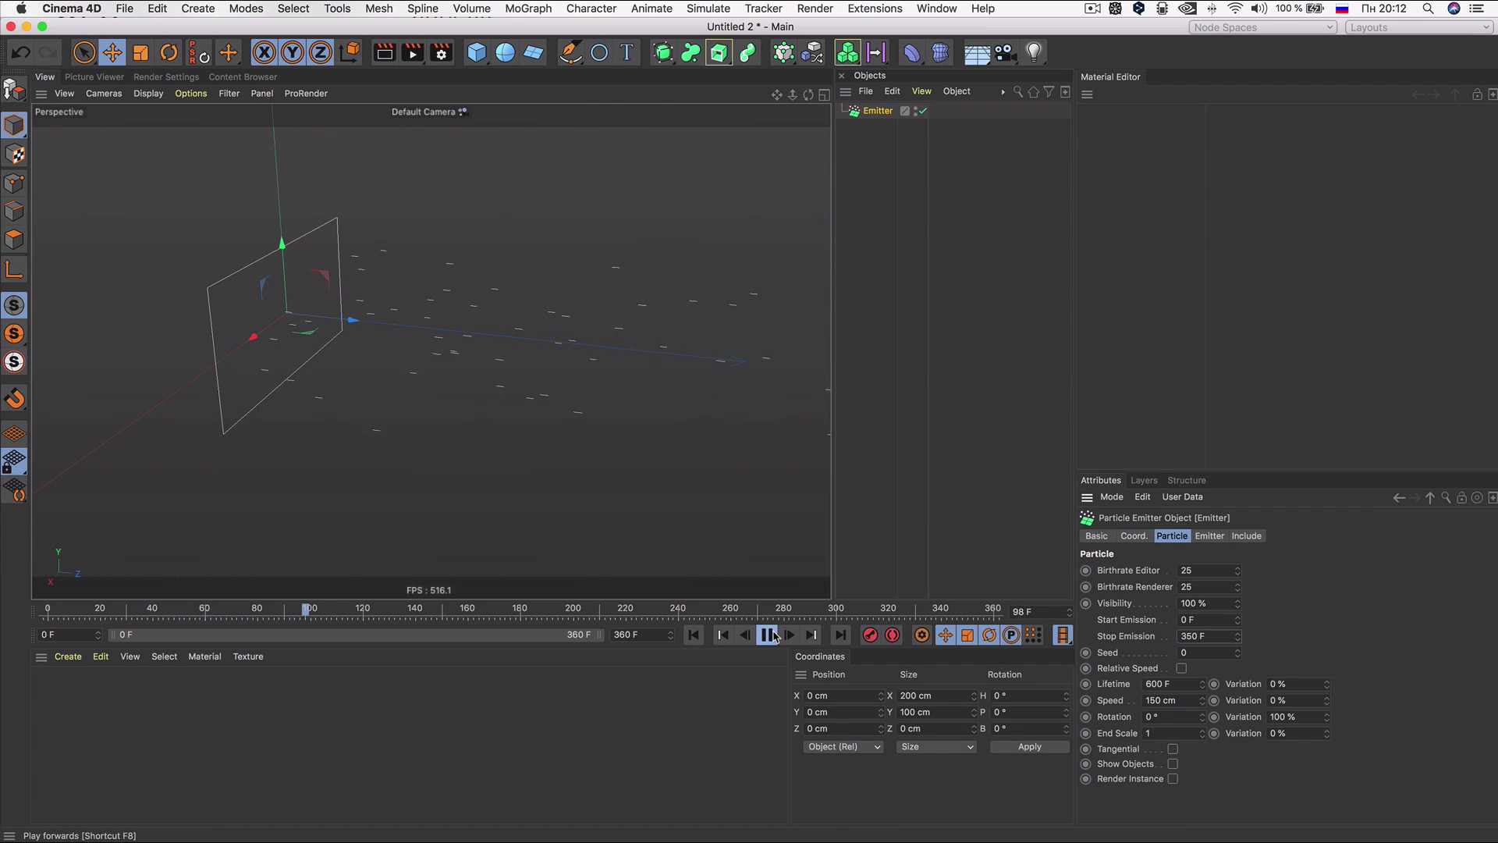
left_click(768, 634)
left_click(693, 634)
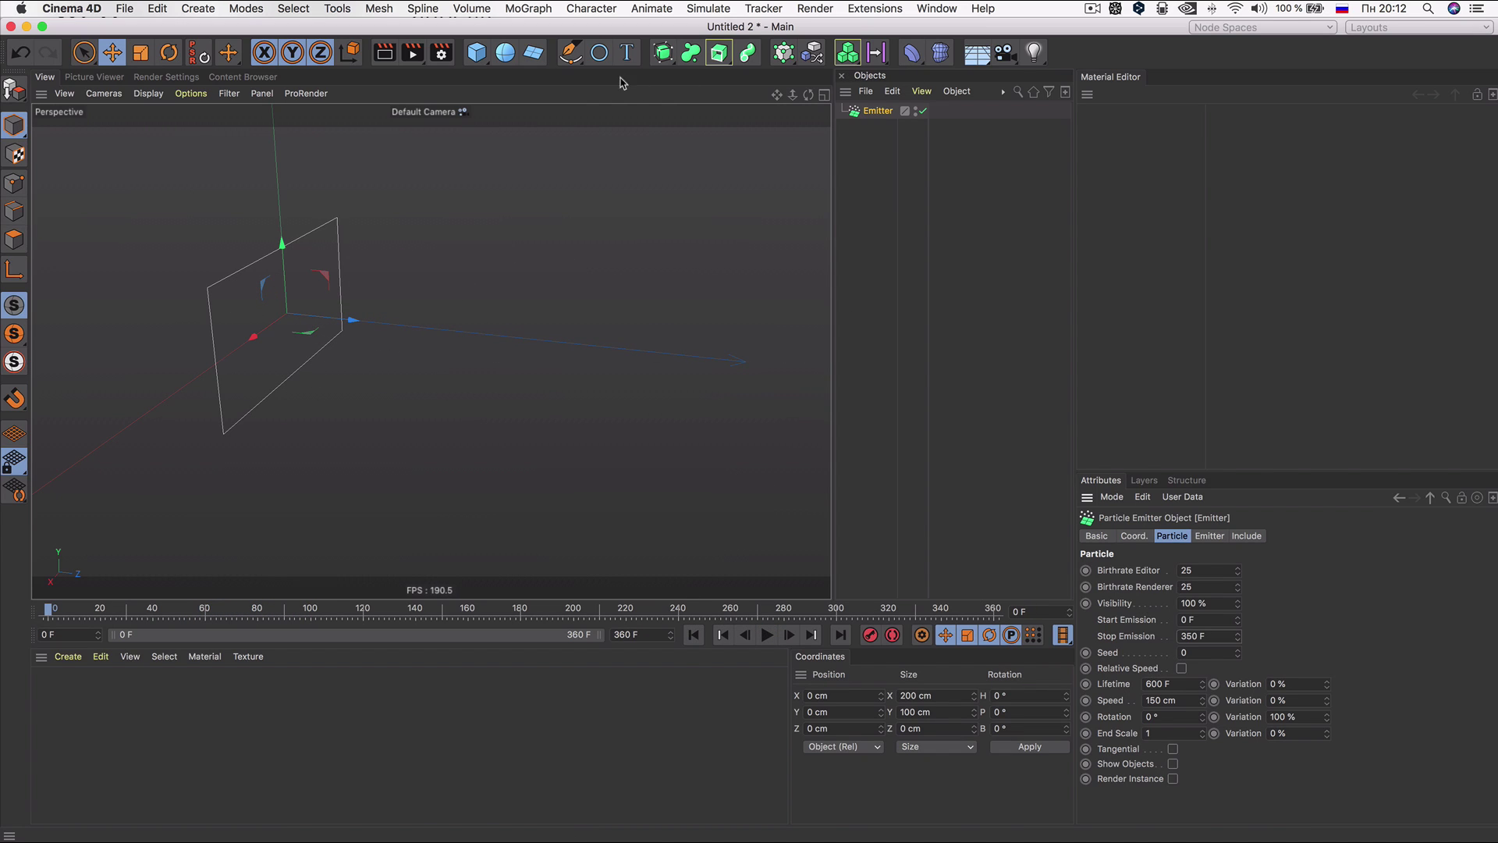
left_click(504, 52)
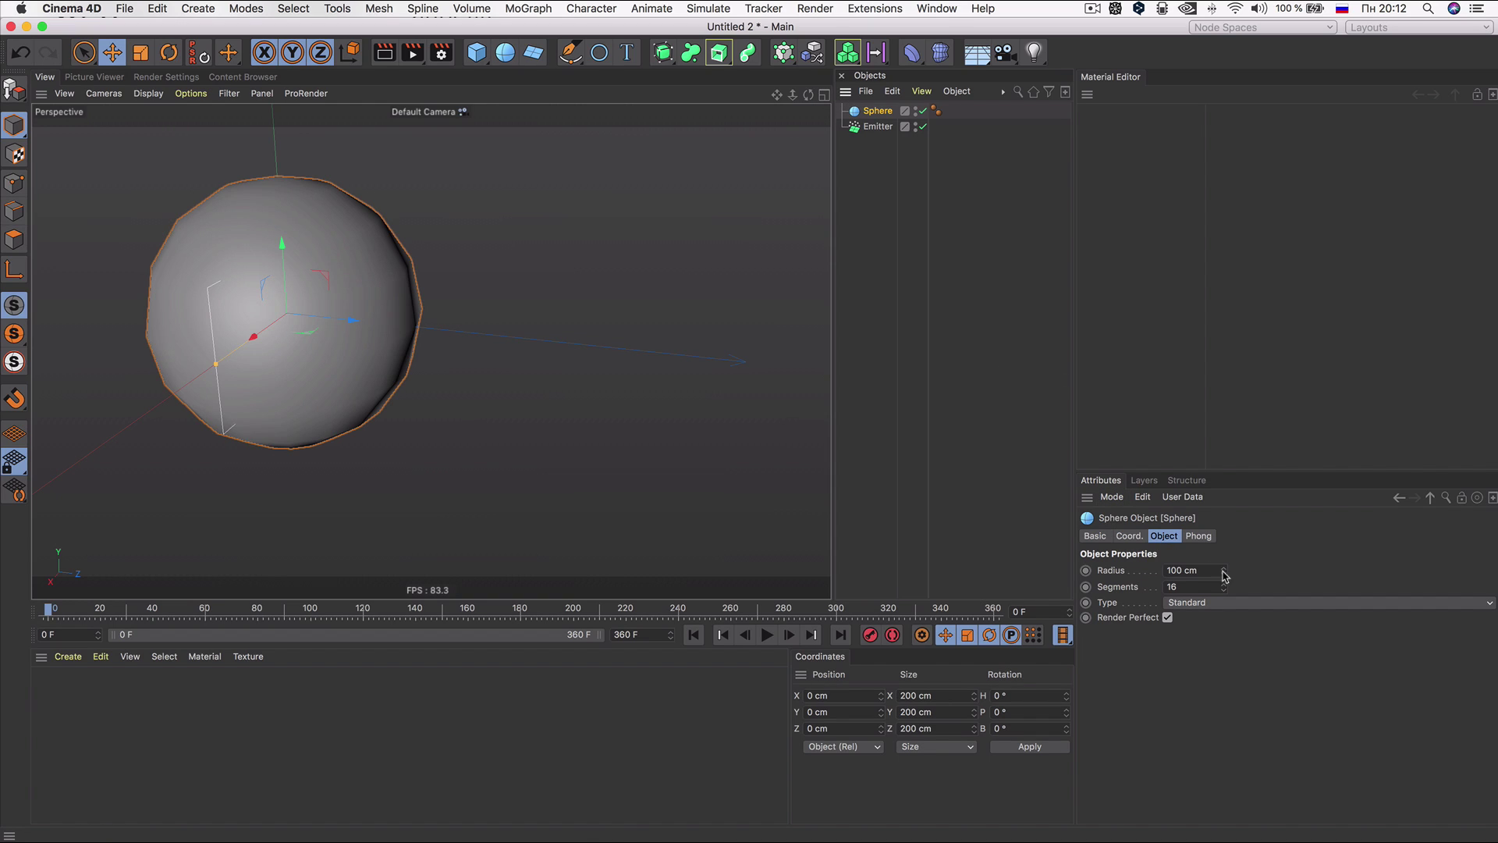
Step: Shrink the Sphere's radius from 100 cm to 43 cm
mouse_move(1223, 576)
left_mouse_down()
mouse_move(1224, 617)
mouse_move(1224, 546)
mouse_move(1223, 572)
left_mouse_up()
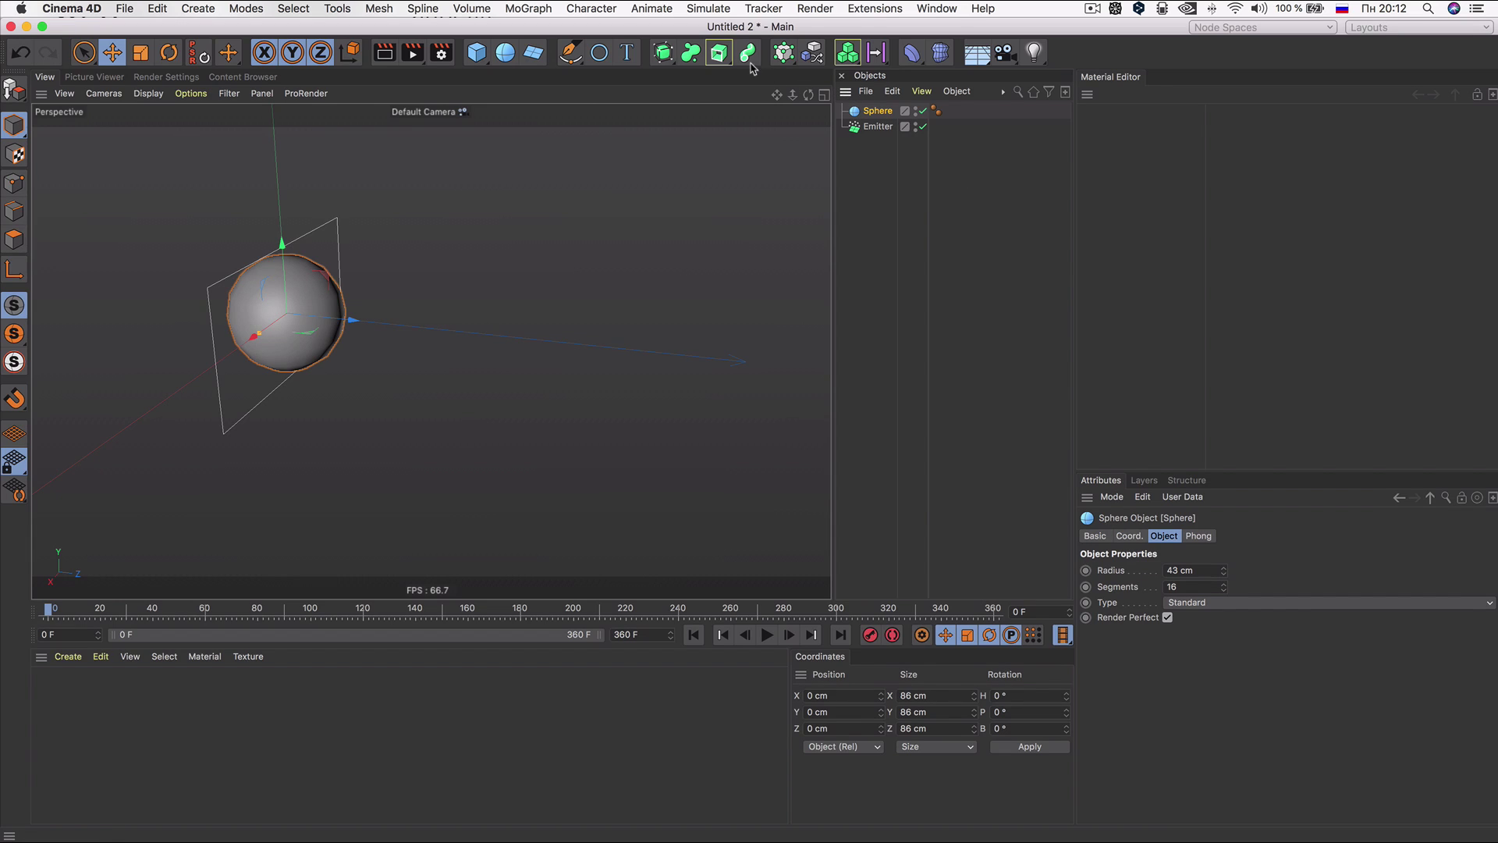
left_click(525, 9)
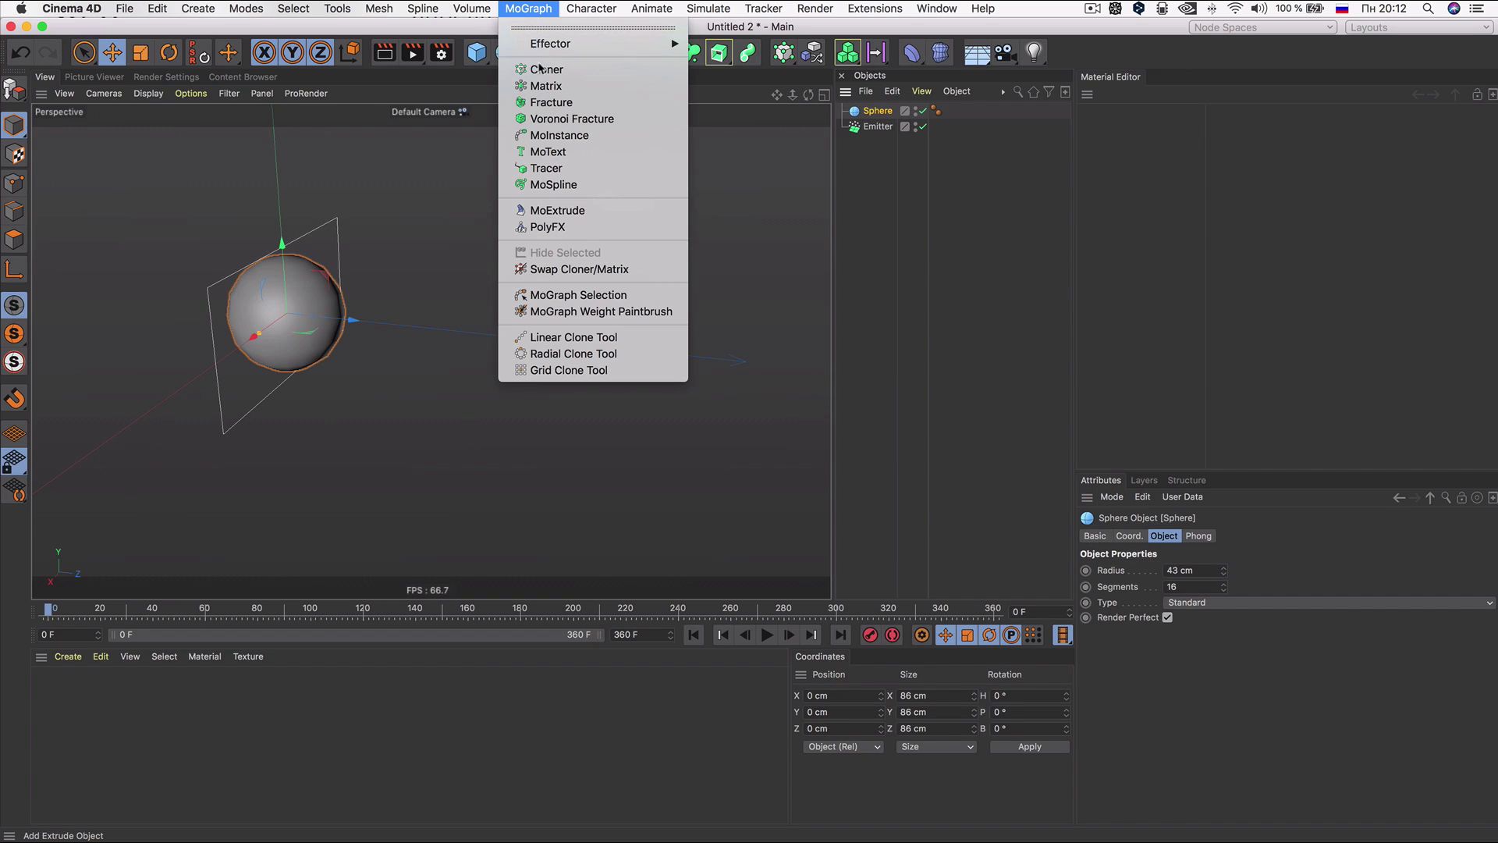
Step: Wrap the Sphere in a Cloner in Object mode using the Emitter as its object
left_click(540, 69, "alt")
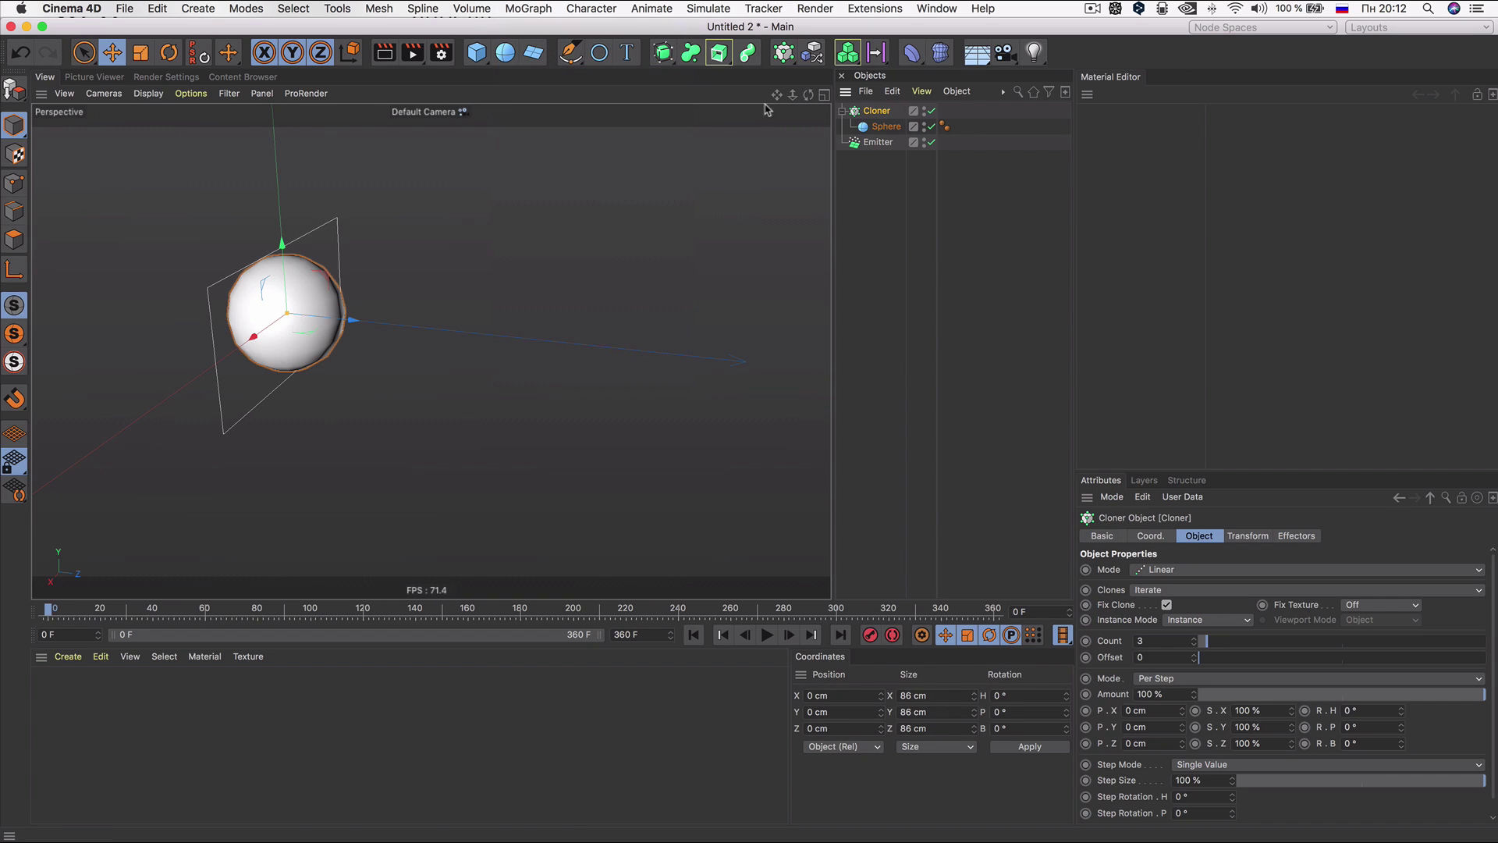
left_click(891, 129)
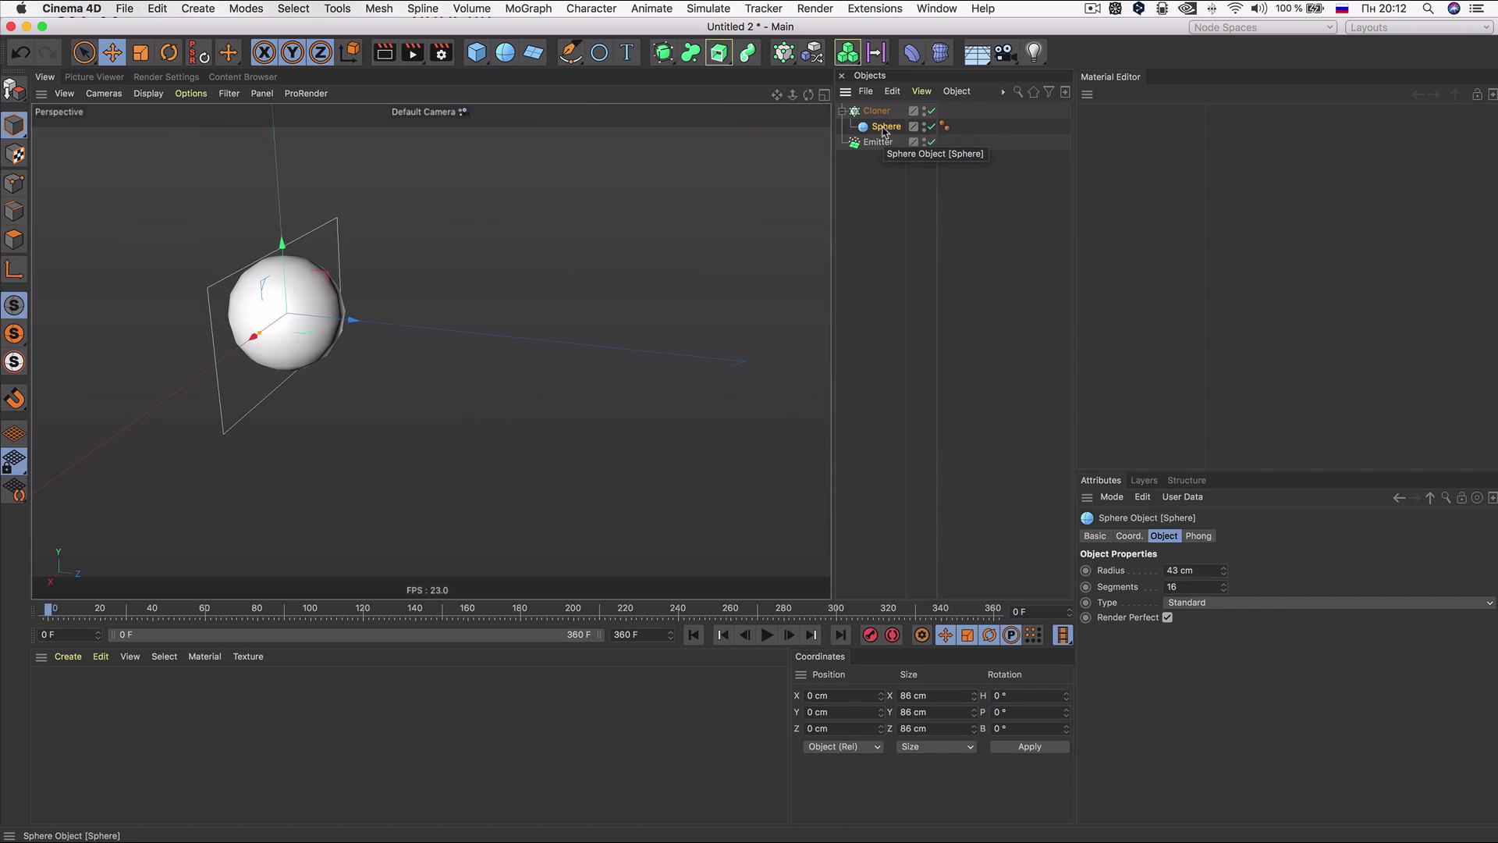
left_click(872, 117)
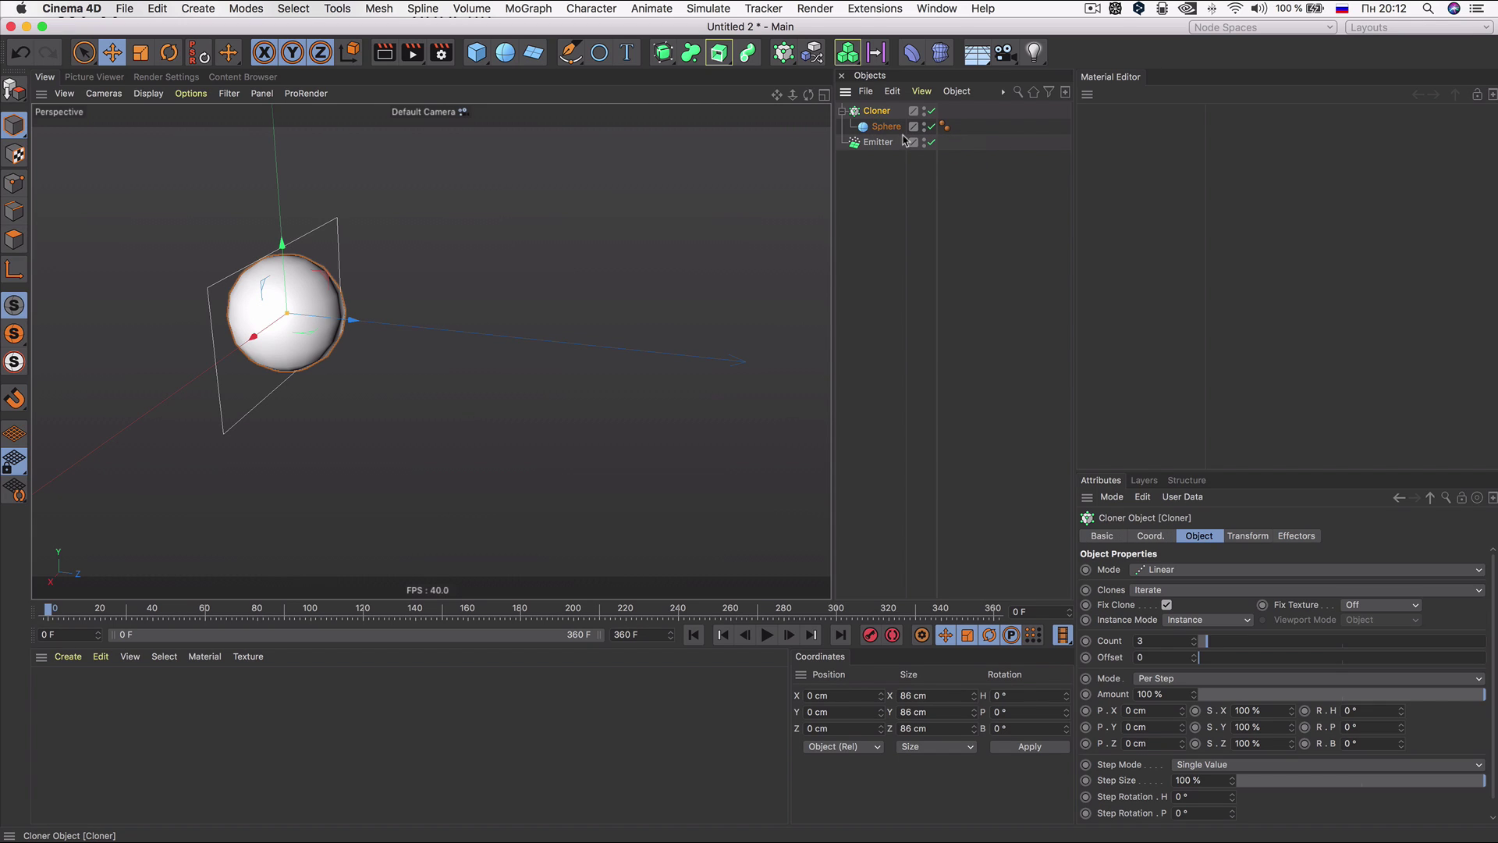
left_click(1171, 569)
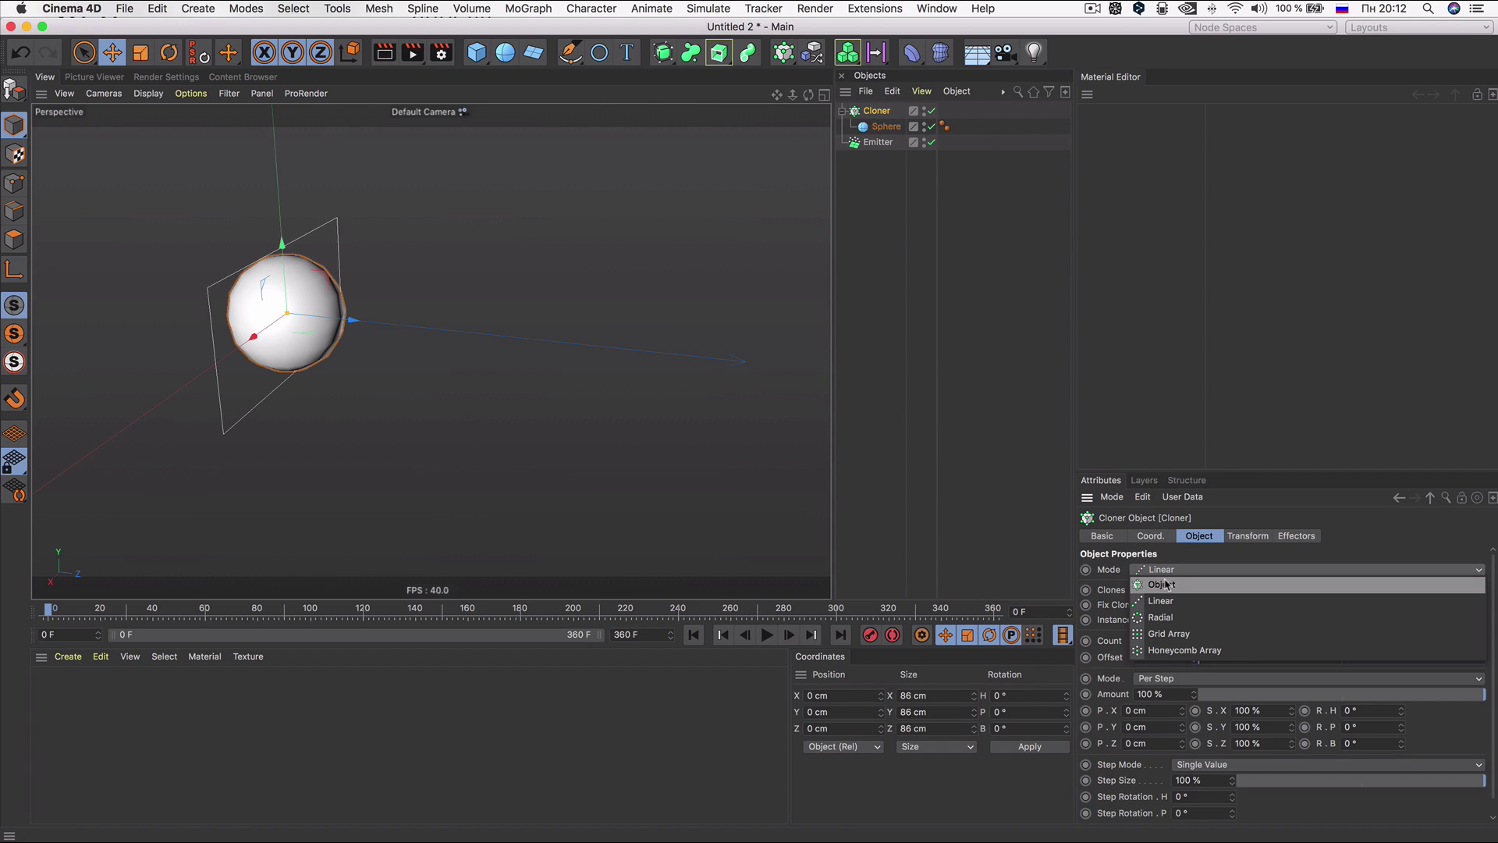
left_click(1188, 587)
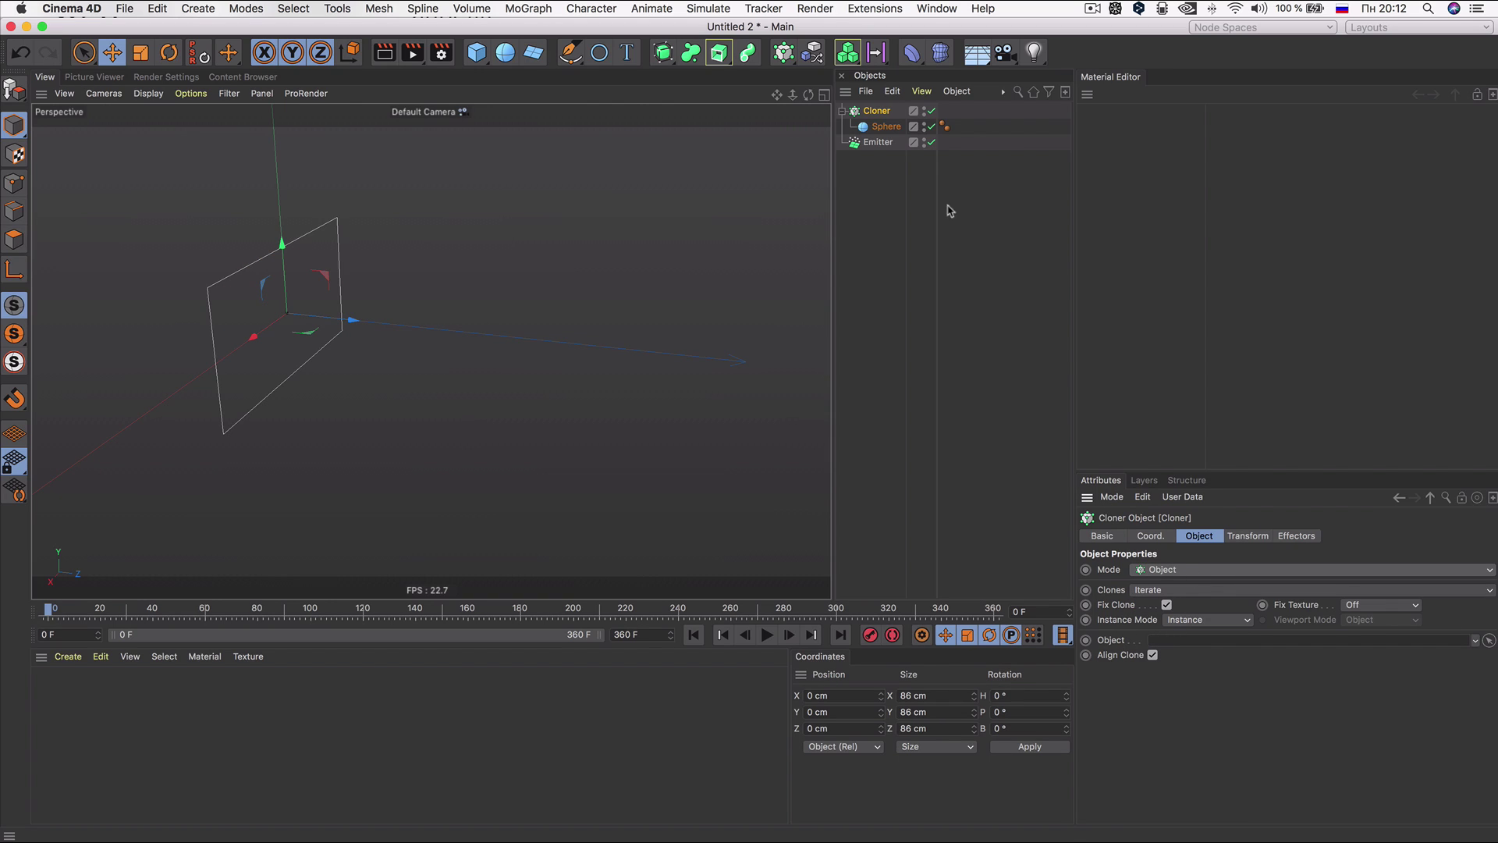
left_click_drag(877, 142, 1169, 641)
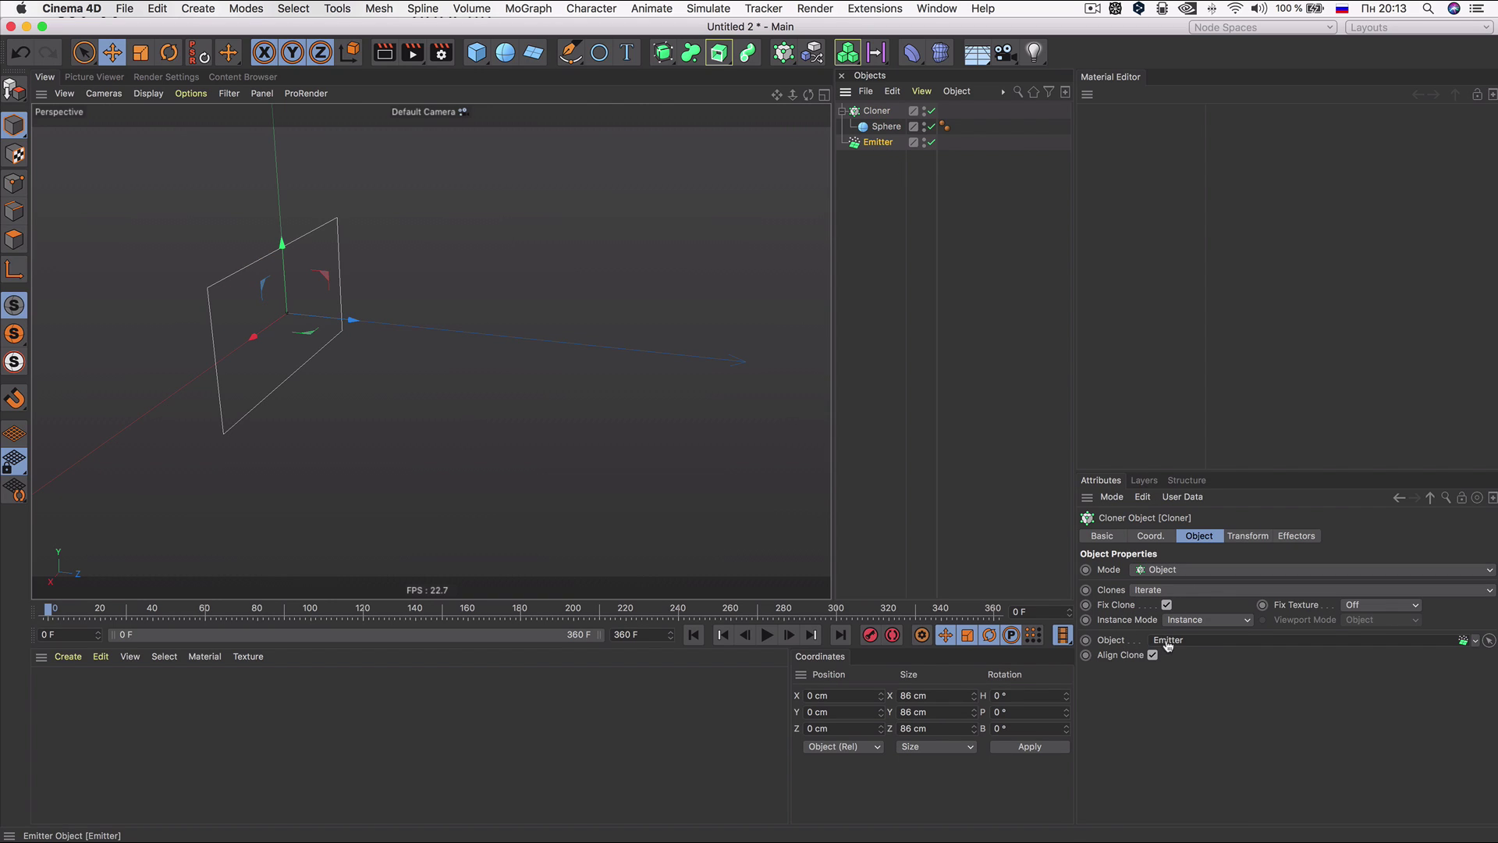
Step: Play the animation to watch sphere clones spawn, stopping at frame 108
left_click(765, 633)
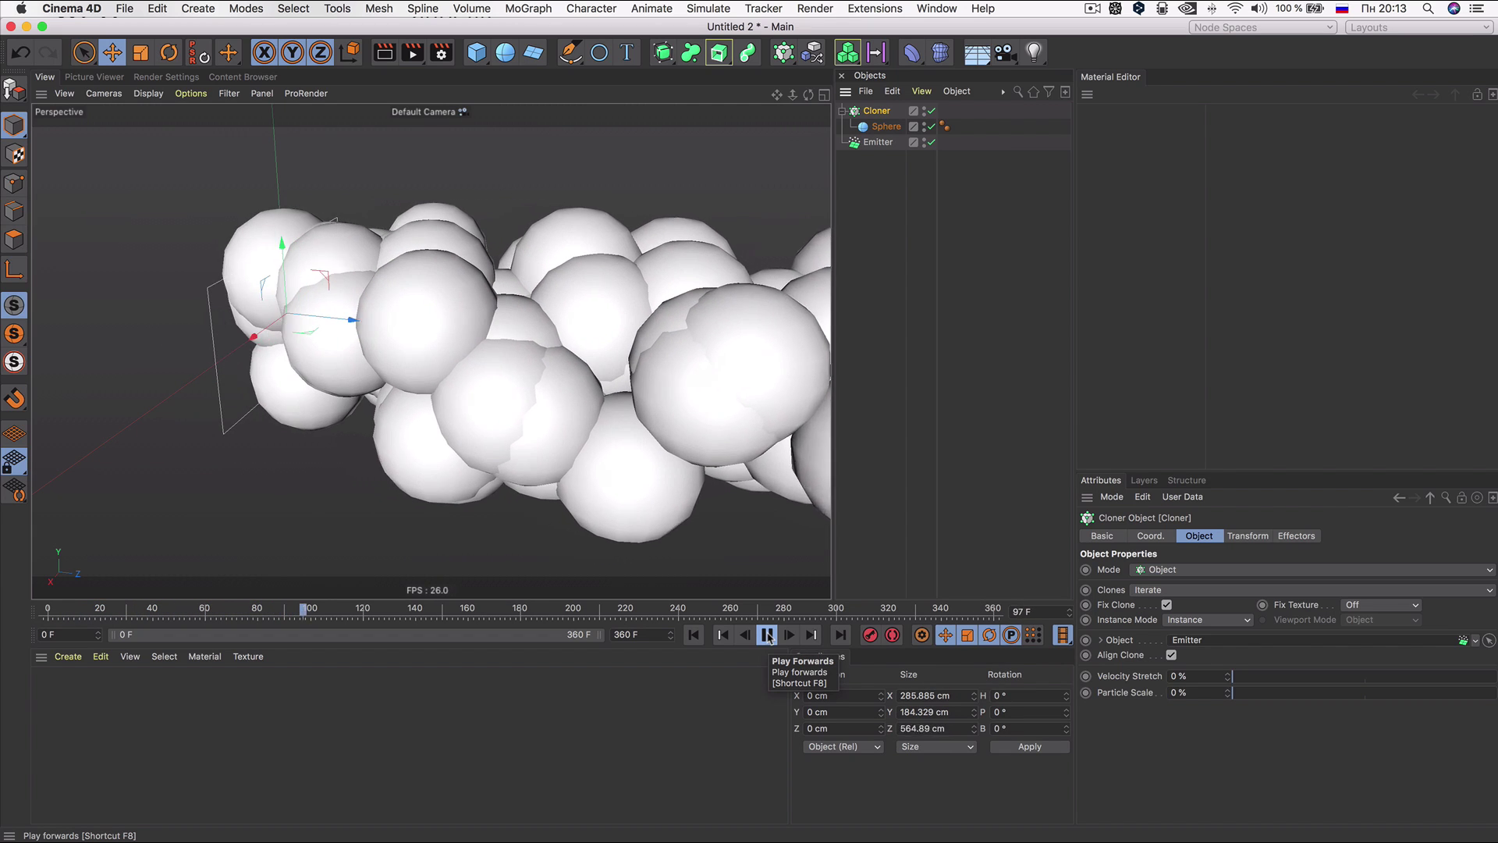
left_click(767, 635)
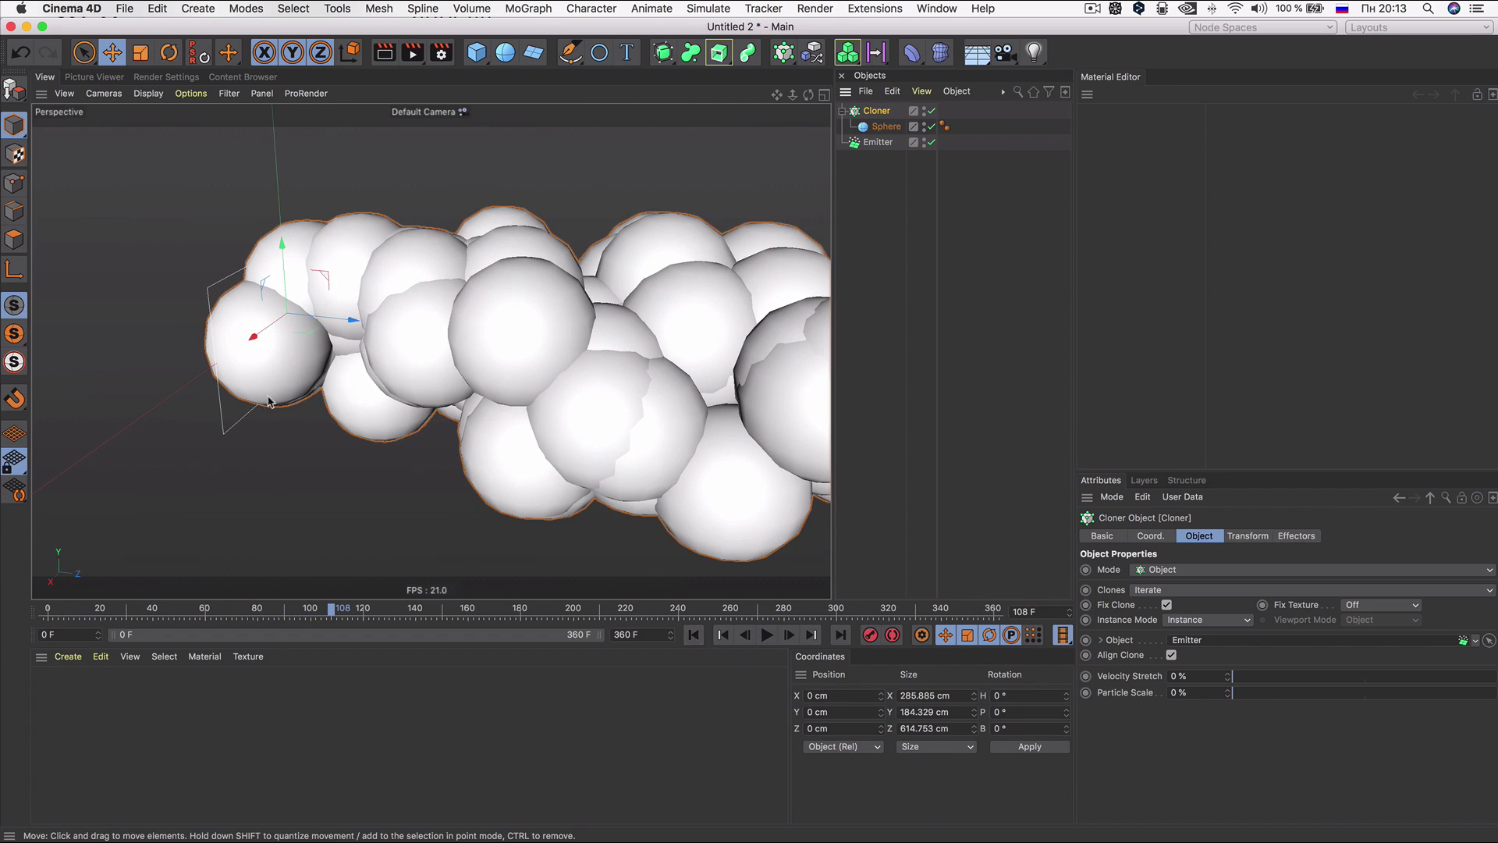
scroll(269, 402, "down", 5)
scroll(250, 359, "up", 3)
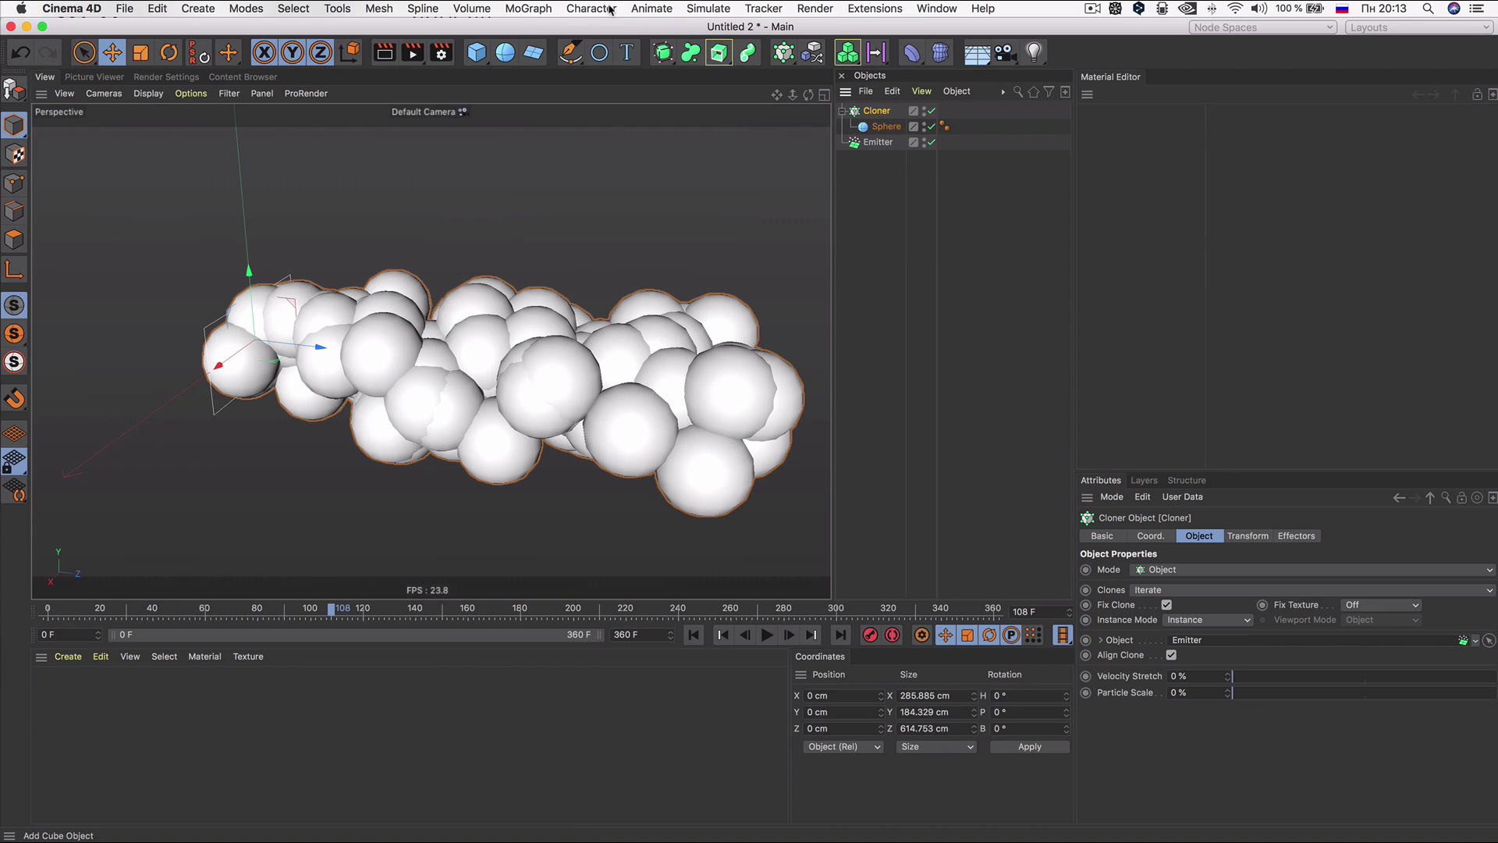
Step: Add a Random effector that randomizes uniform scale at -1.7 instead of position
left_click(523, 9)
mouse_move(550, 43)
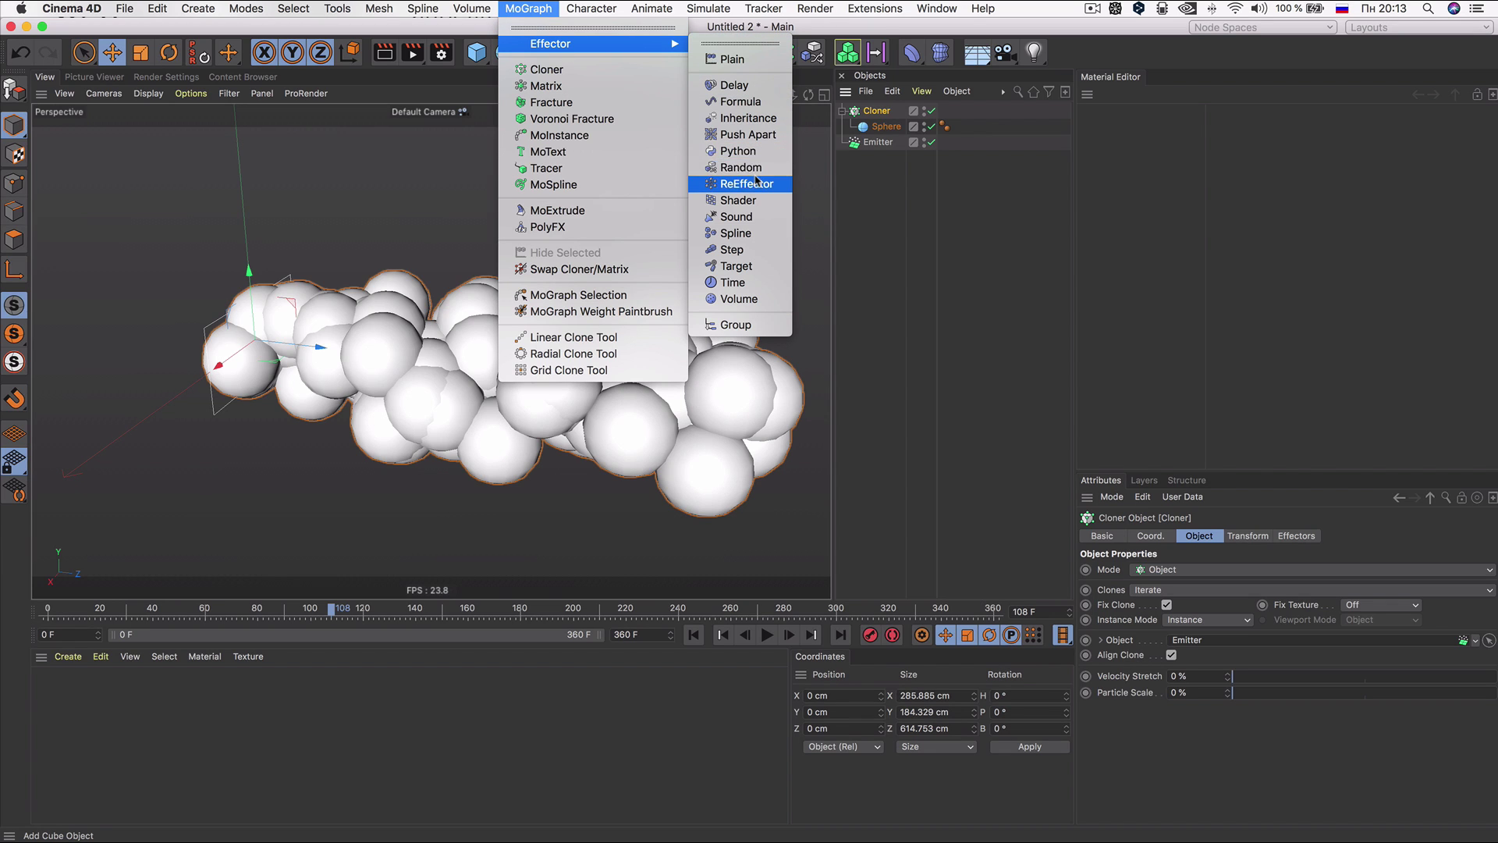
left_click(741, 167)
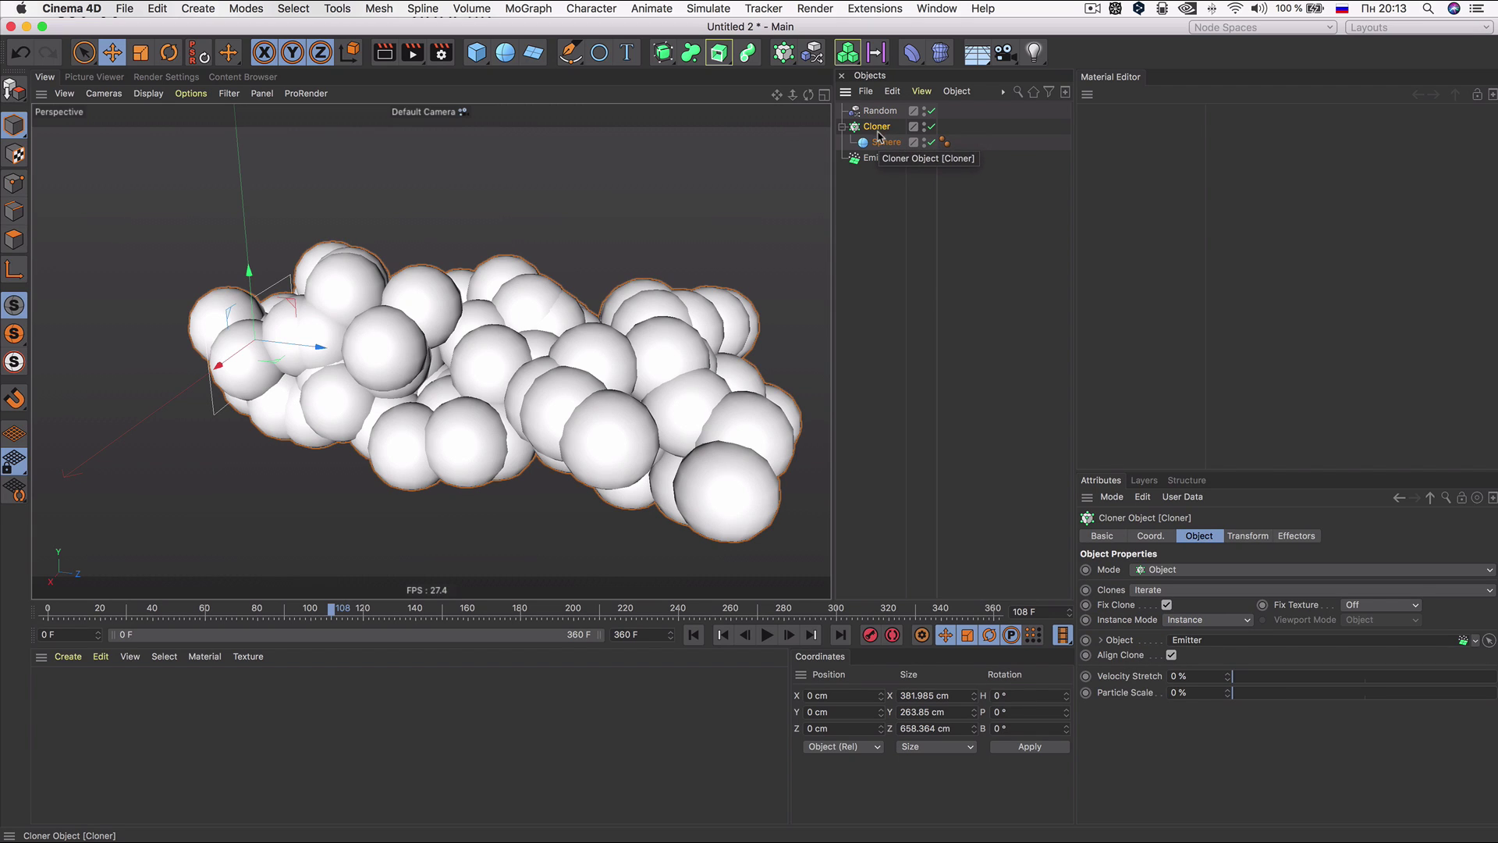
left_click(1296, 536)
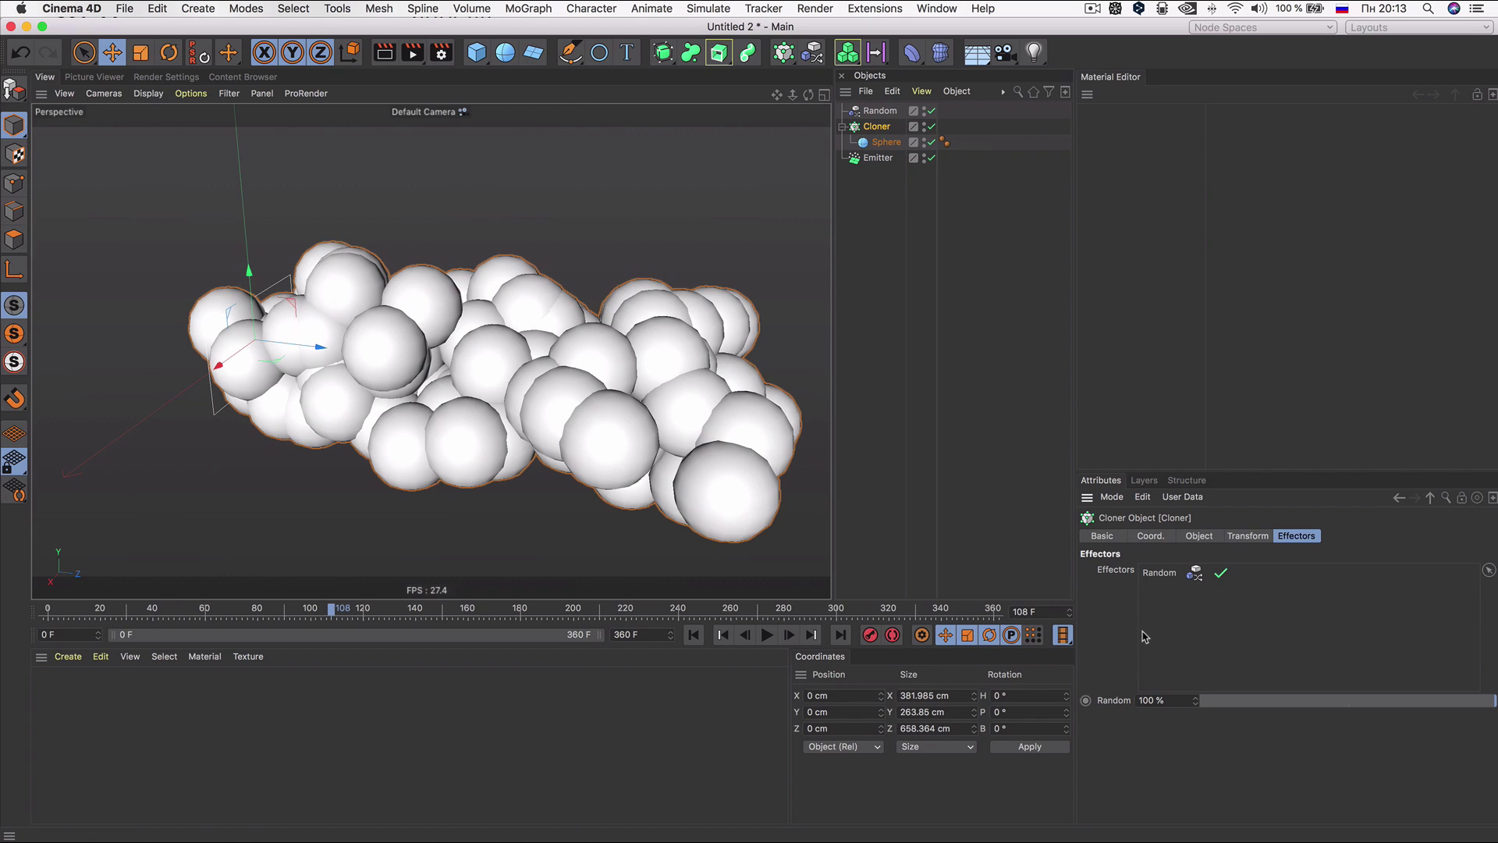
double_click(1160, 573)
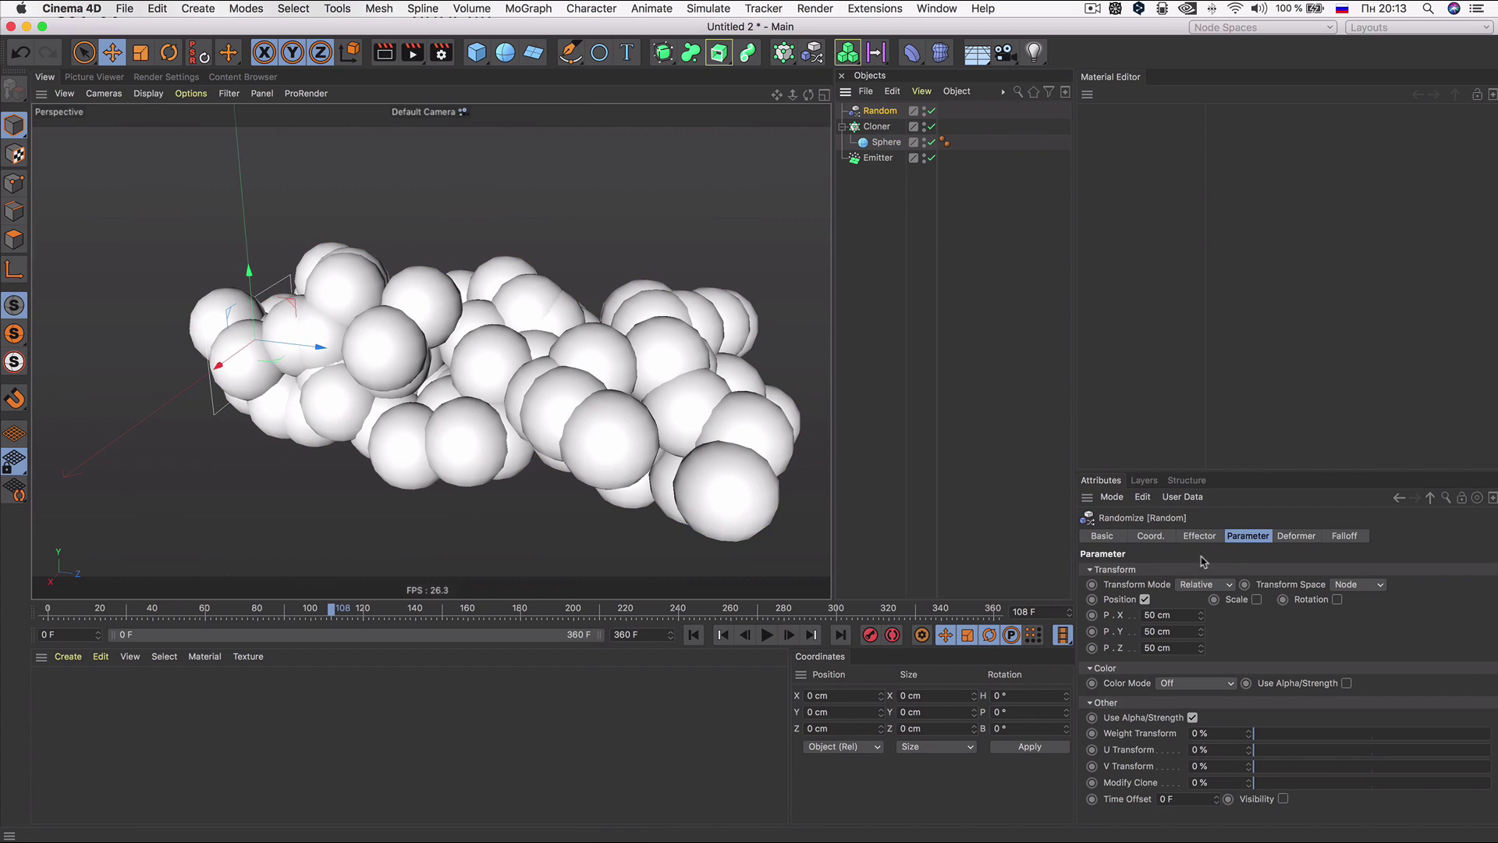
left_click(1145, 600)
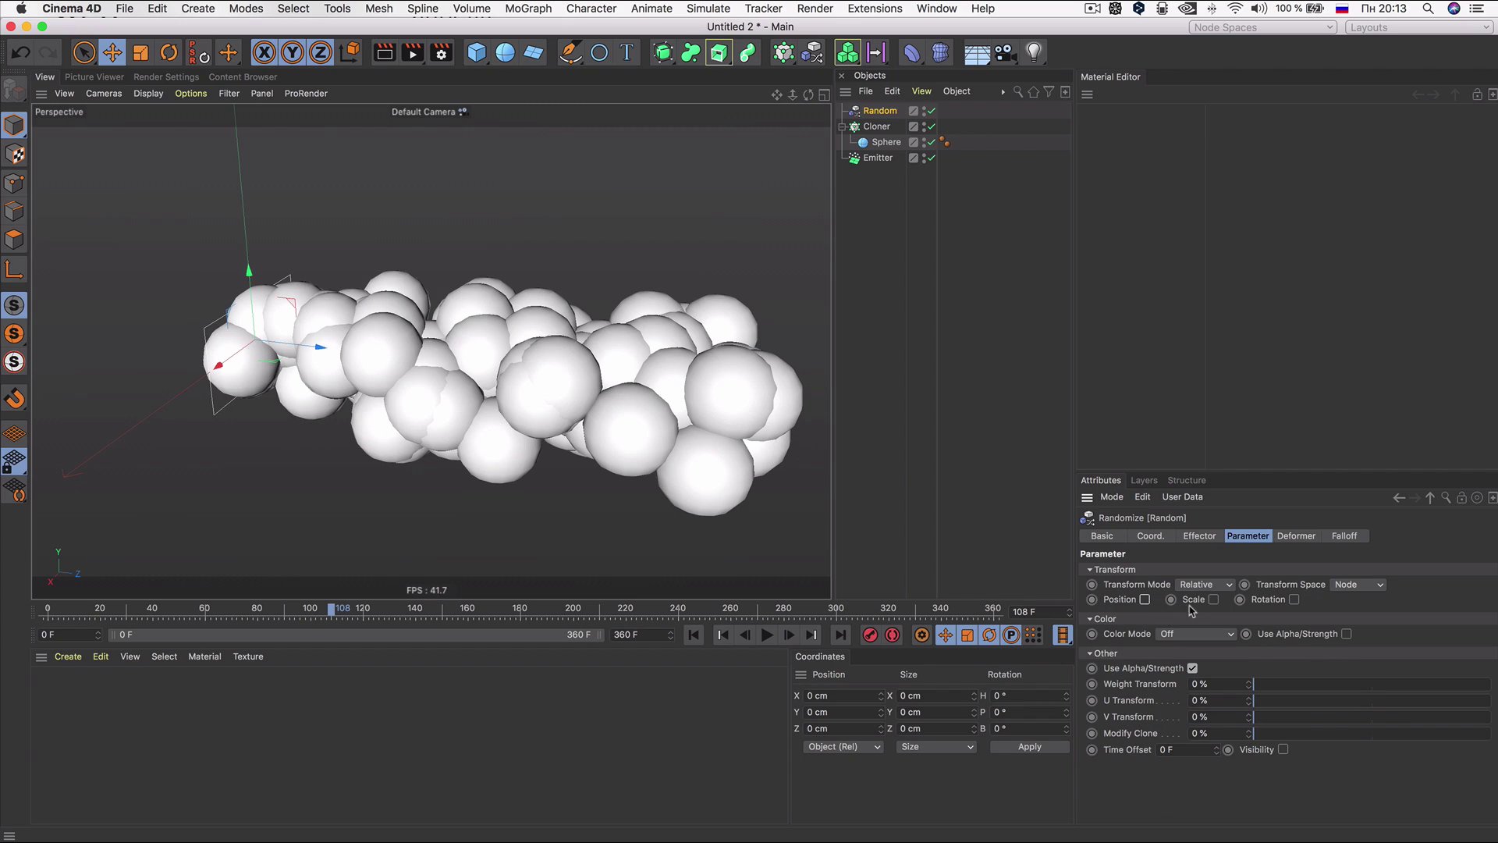
left_click(1214, 600)
left_click(1253, 665)
type("-1.")
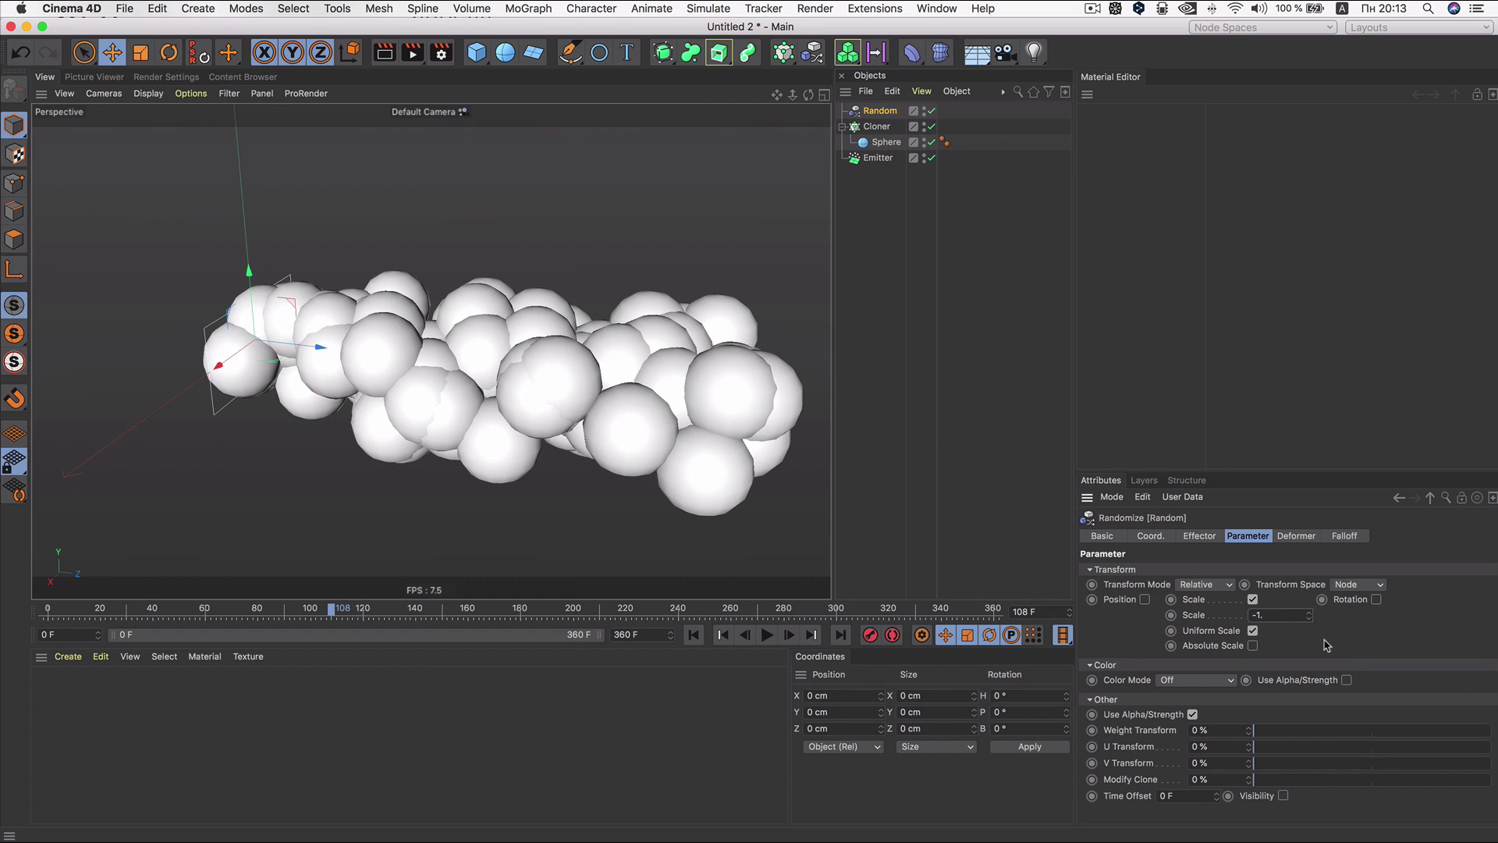
key("Return")
left_click(1195, 537)
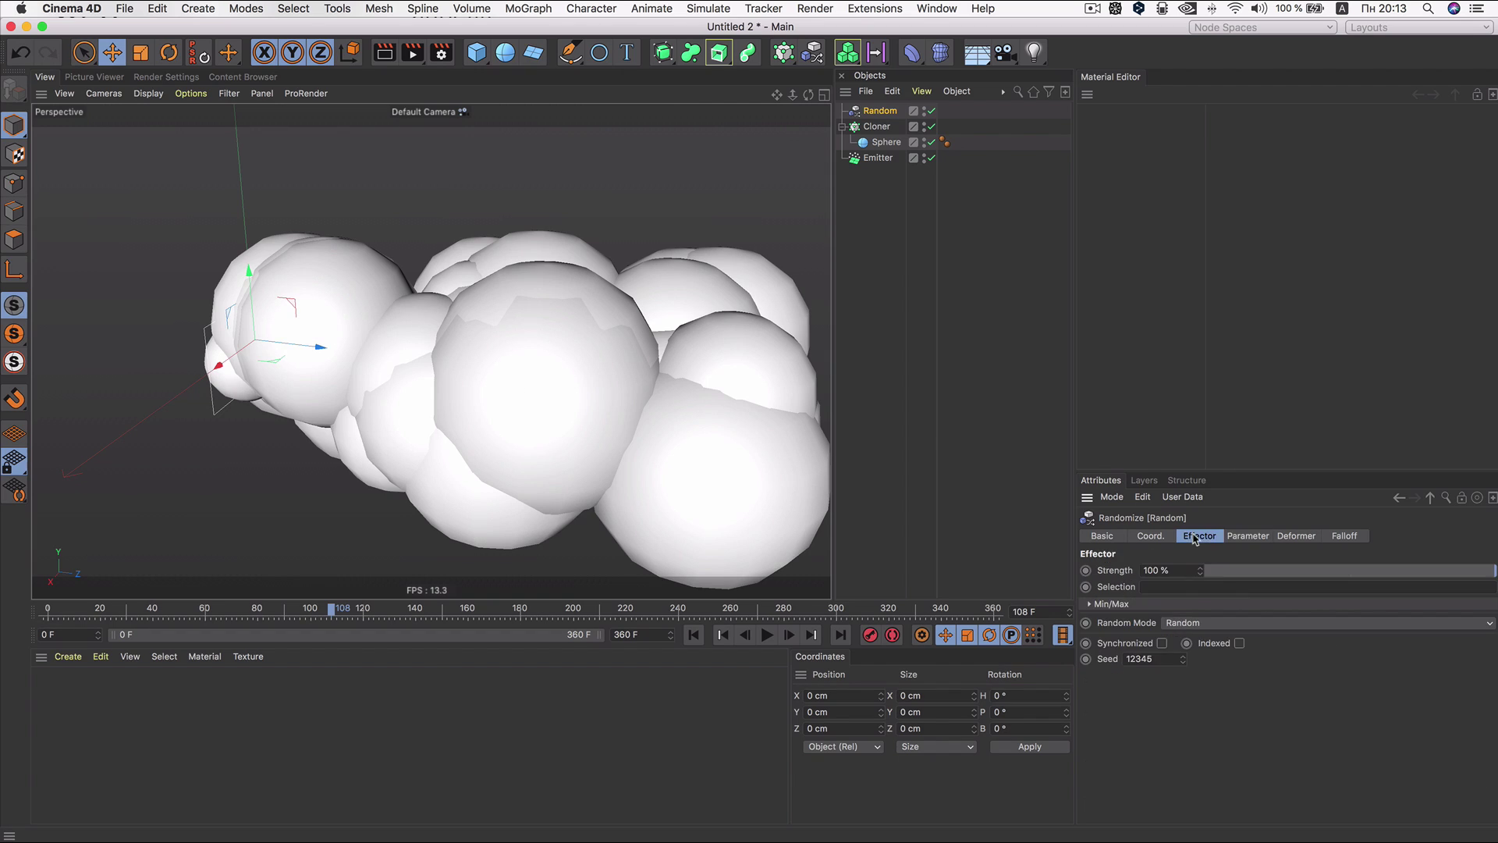
Step: Set the Random effector's Minimum to 2%, keeping Maximum at 100%
left_click(1091, 604)
left_click_drag(1221, 638, 1353, 654)
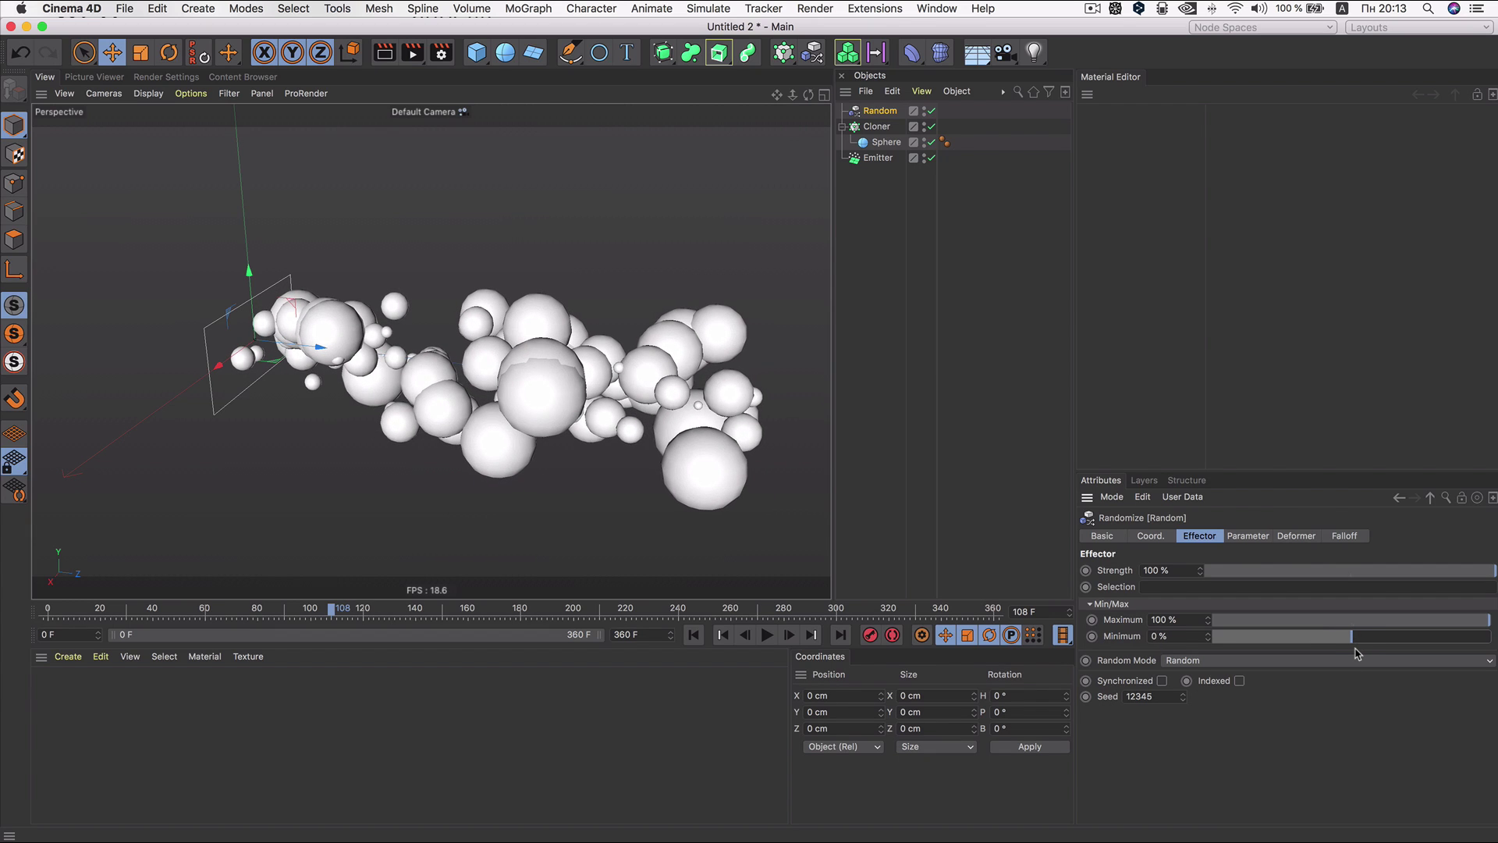
left_click_drag(1353, 653, 1359, 658)
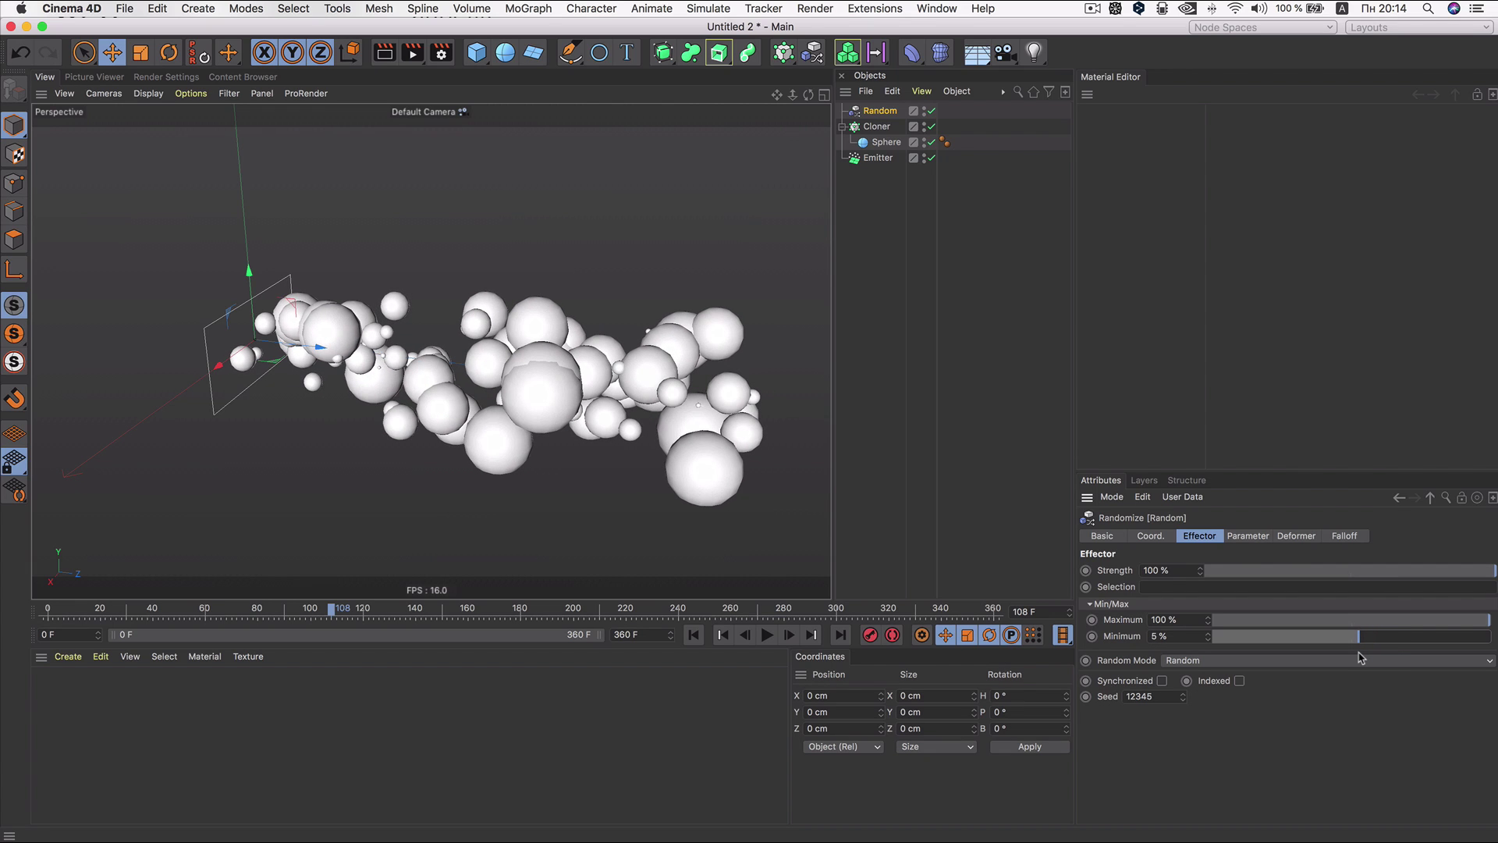
left_click_drag(1359, 658, 1355, 658)
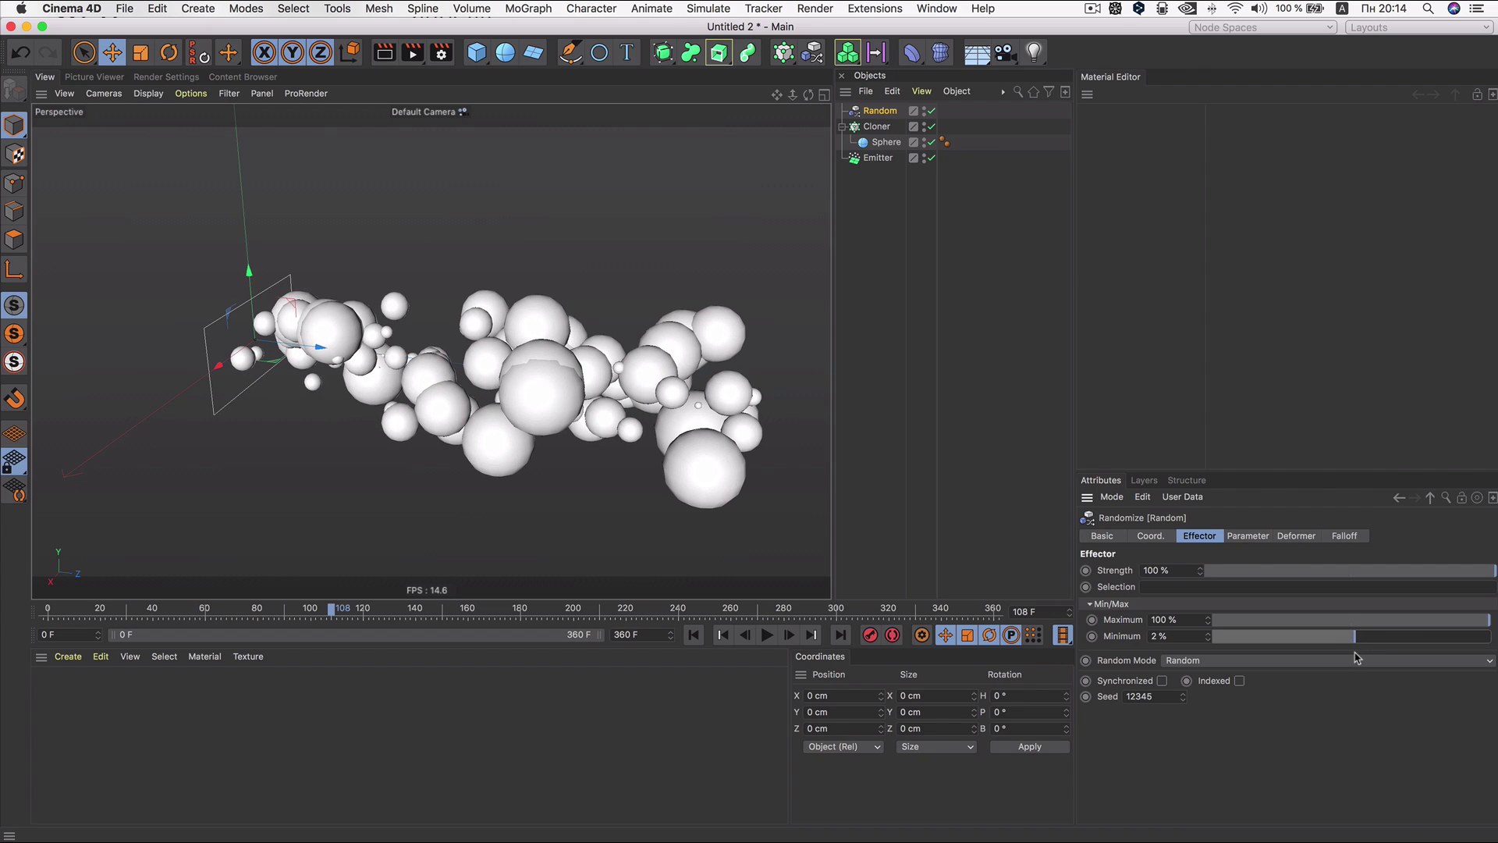
Step: Replay the emission from frame 0, stop it, and orbit around the sphere cloud
left_click(694, 635)
left_click(767, 634)
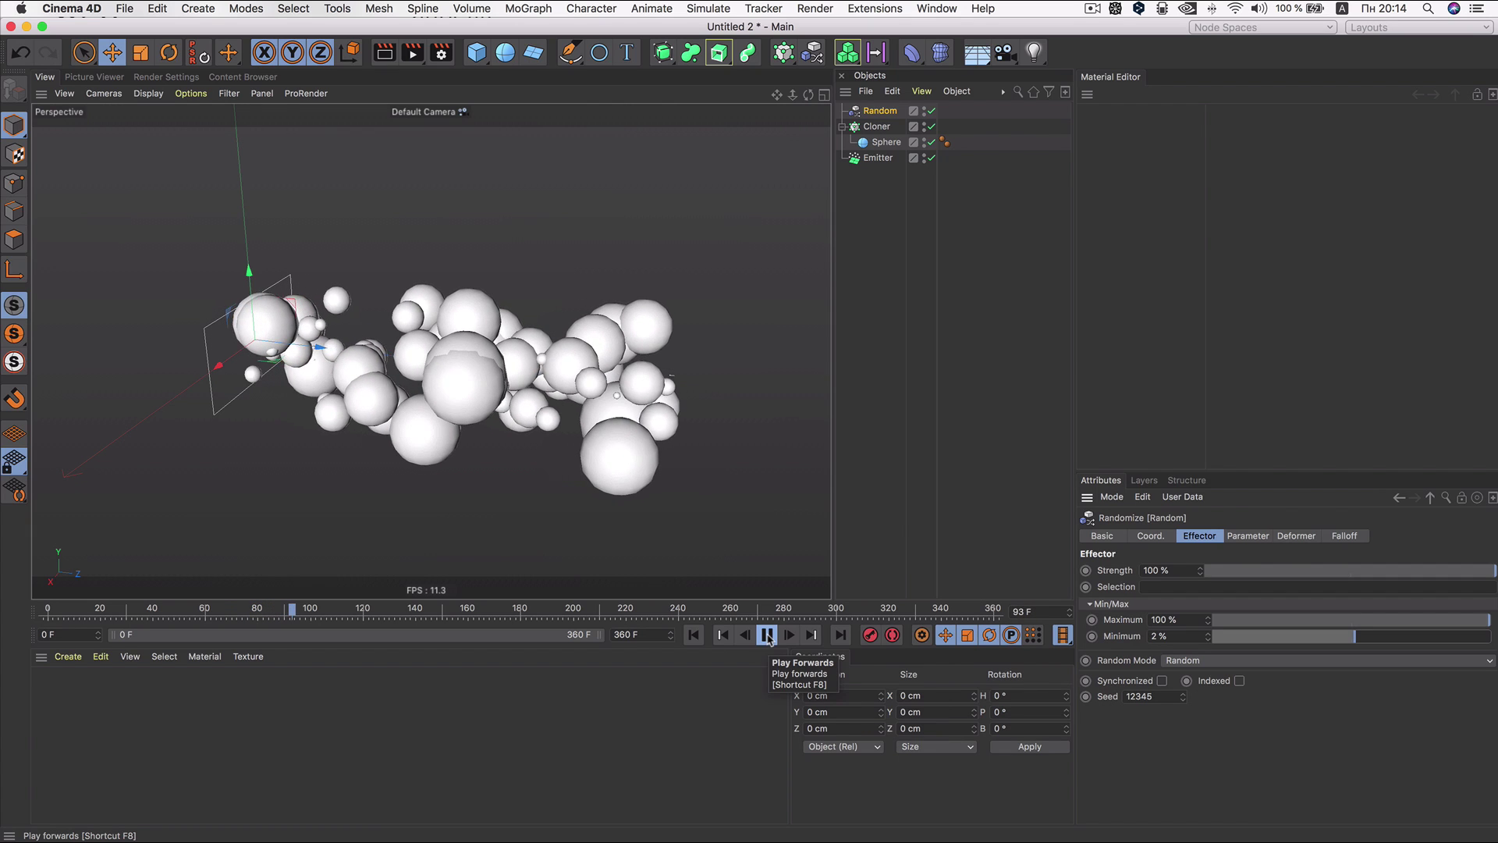
key("F8")
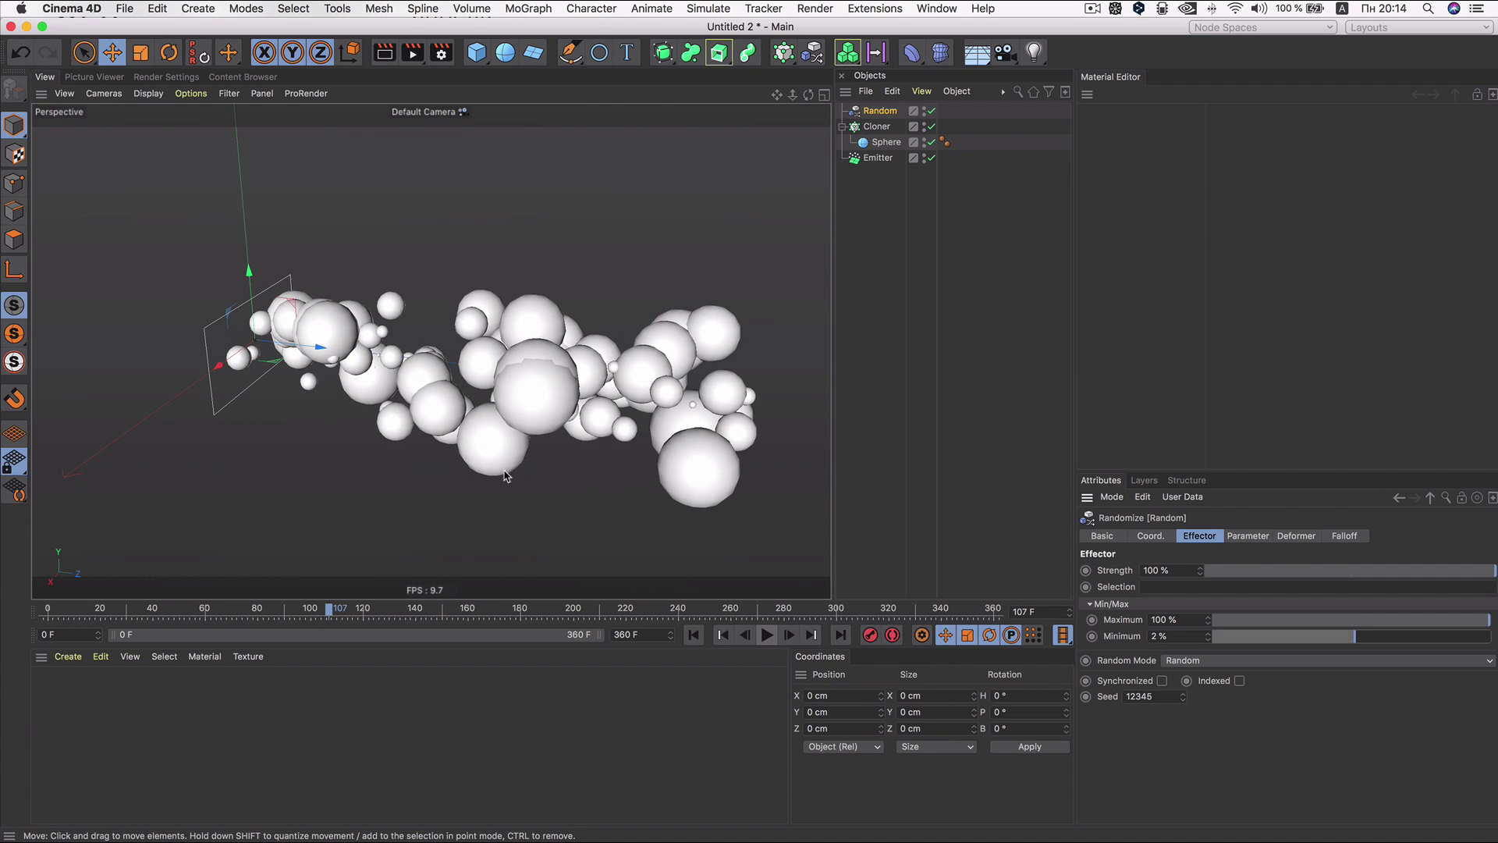
mouse_move(370, 434)
left_mouse_down("alt")
mouse_move(414, 441)
mouse_move(794, 170)
left_mouse_up("alt")
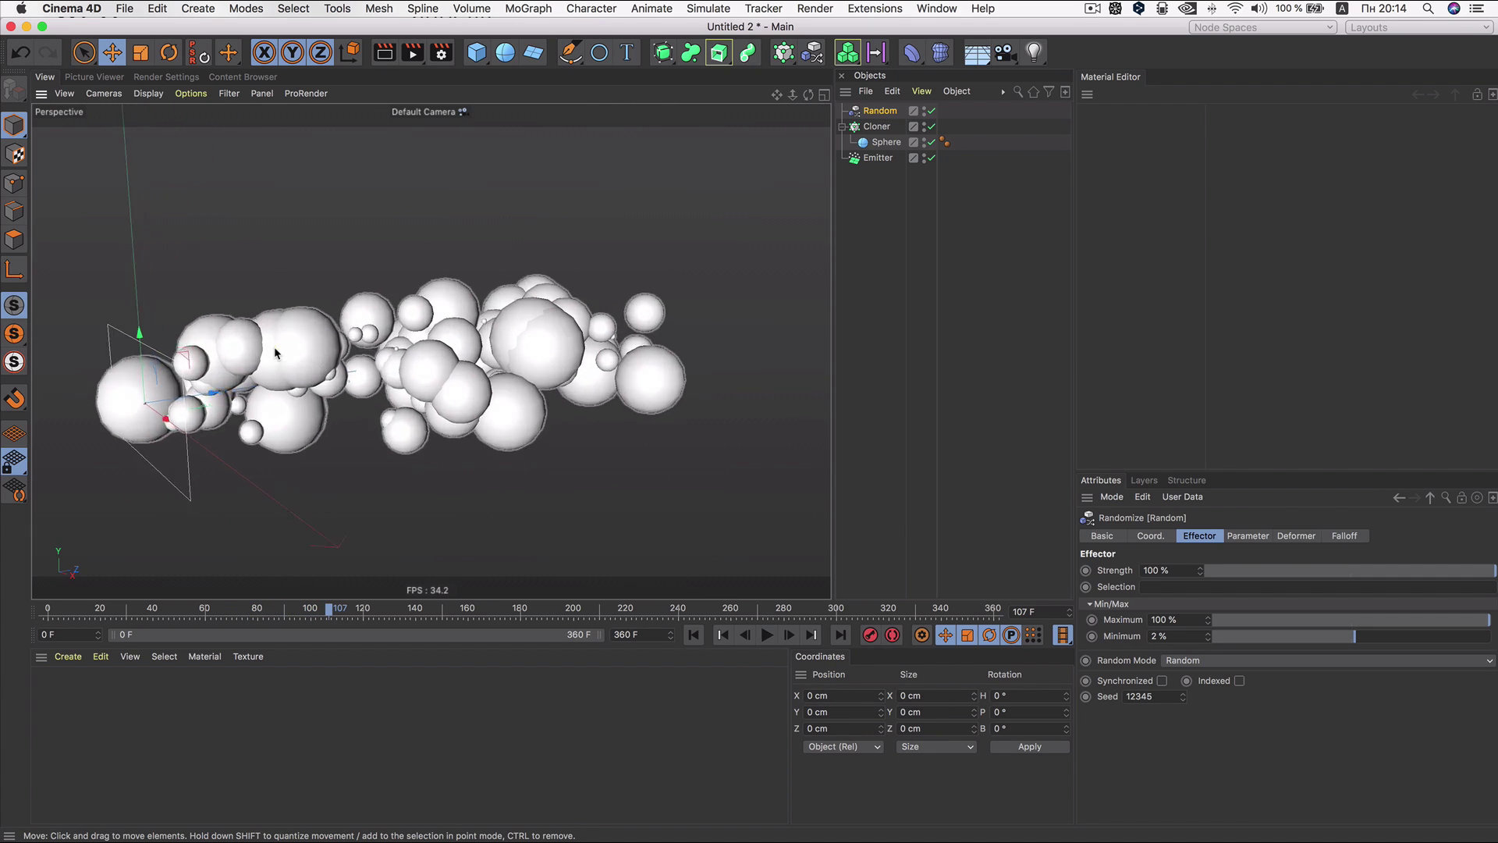
Step: Add a Rigid Body tag to the Sphere and play the simulation to frame 44
right_click(886, 143)
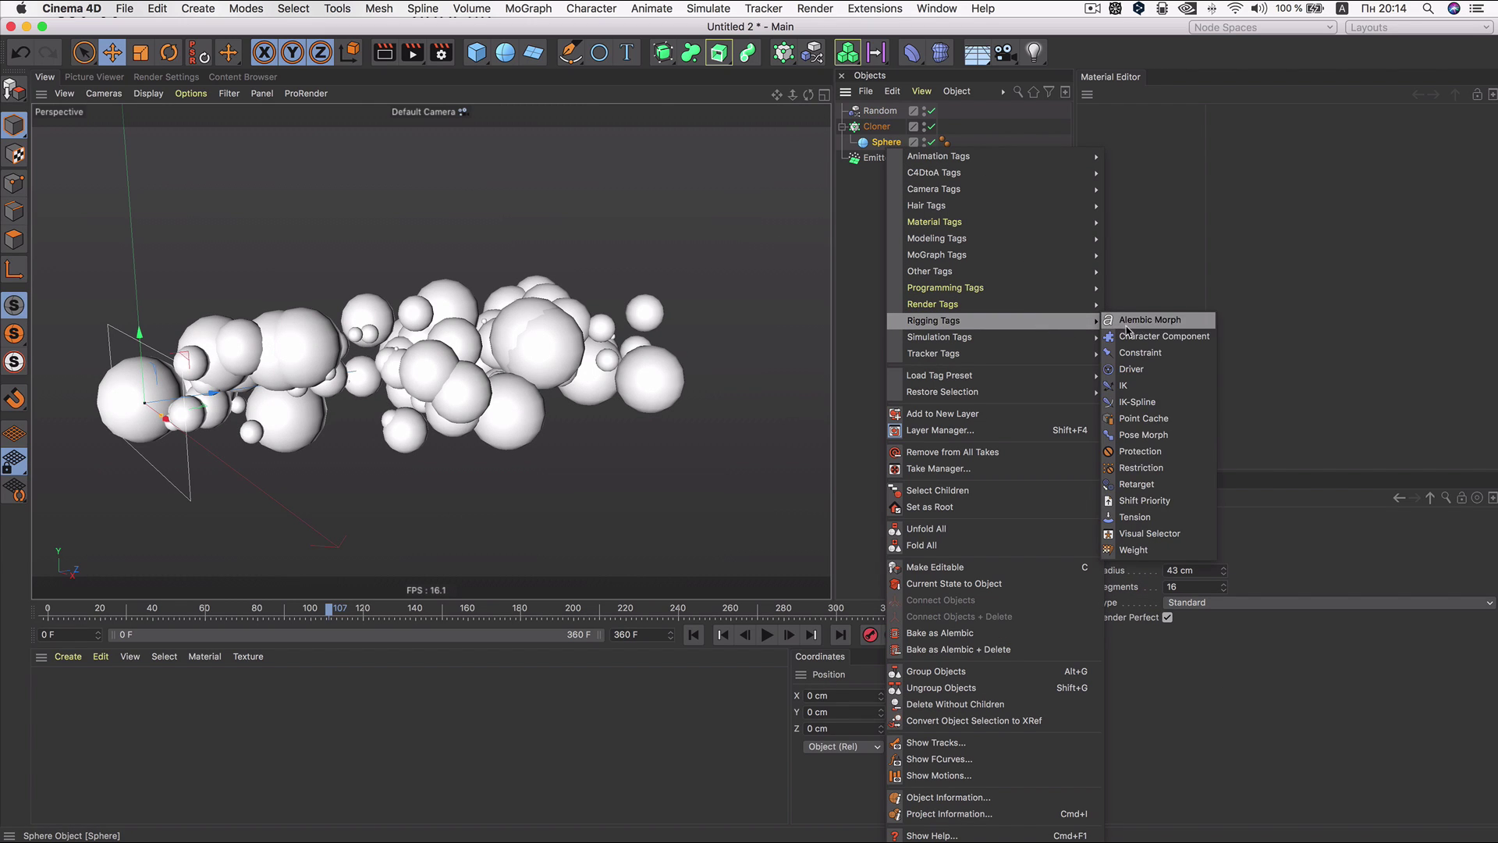
mouse_move(939, 337)
left_click(1142, 336)
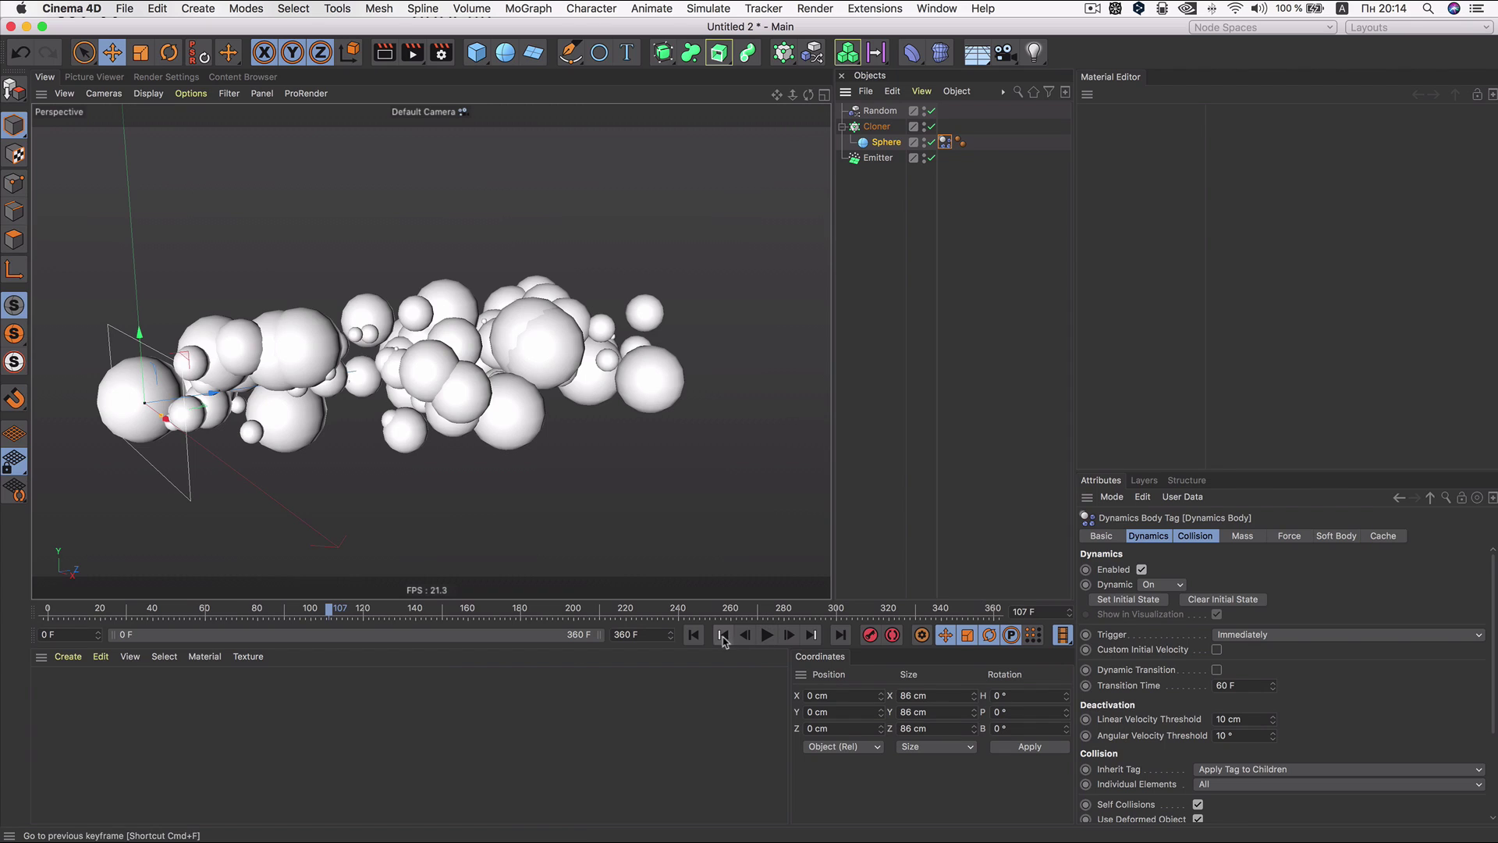
left_click(693, 634)
left_click(768, 635)
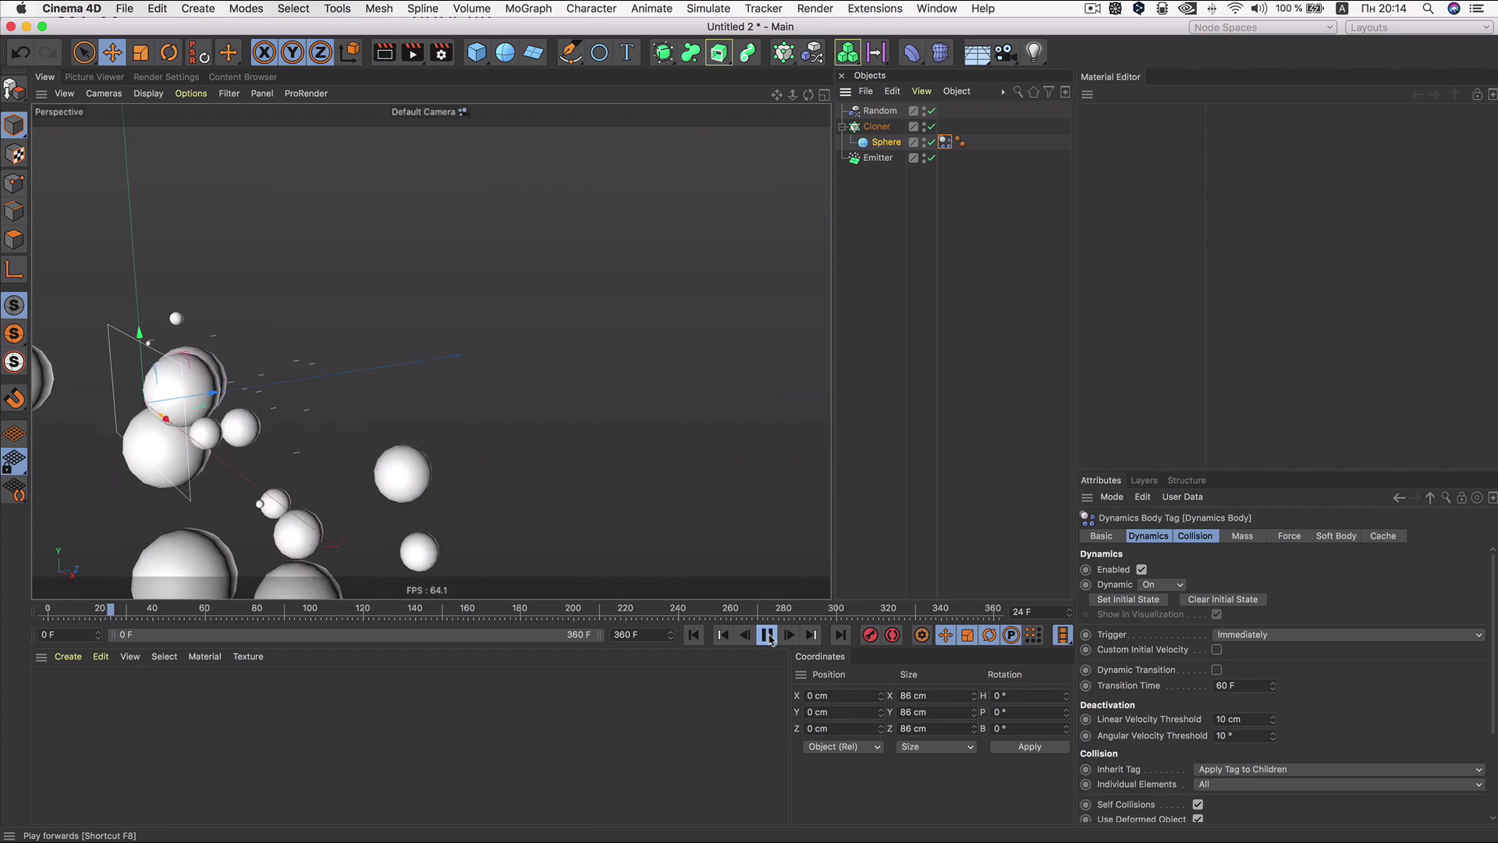
left_click(768, 635)
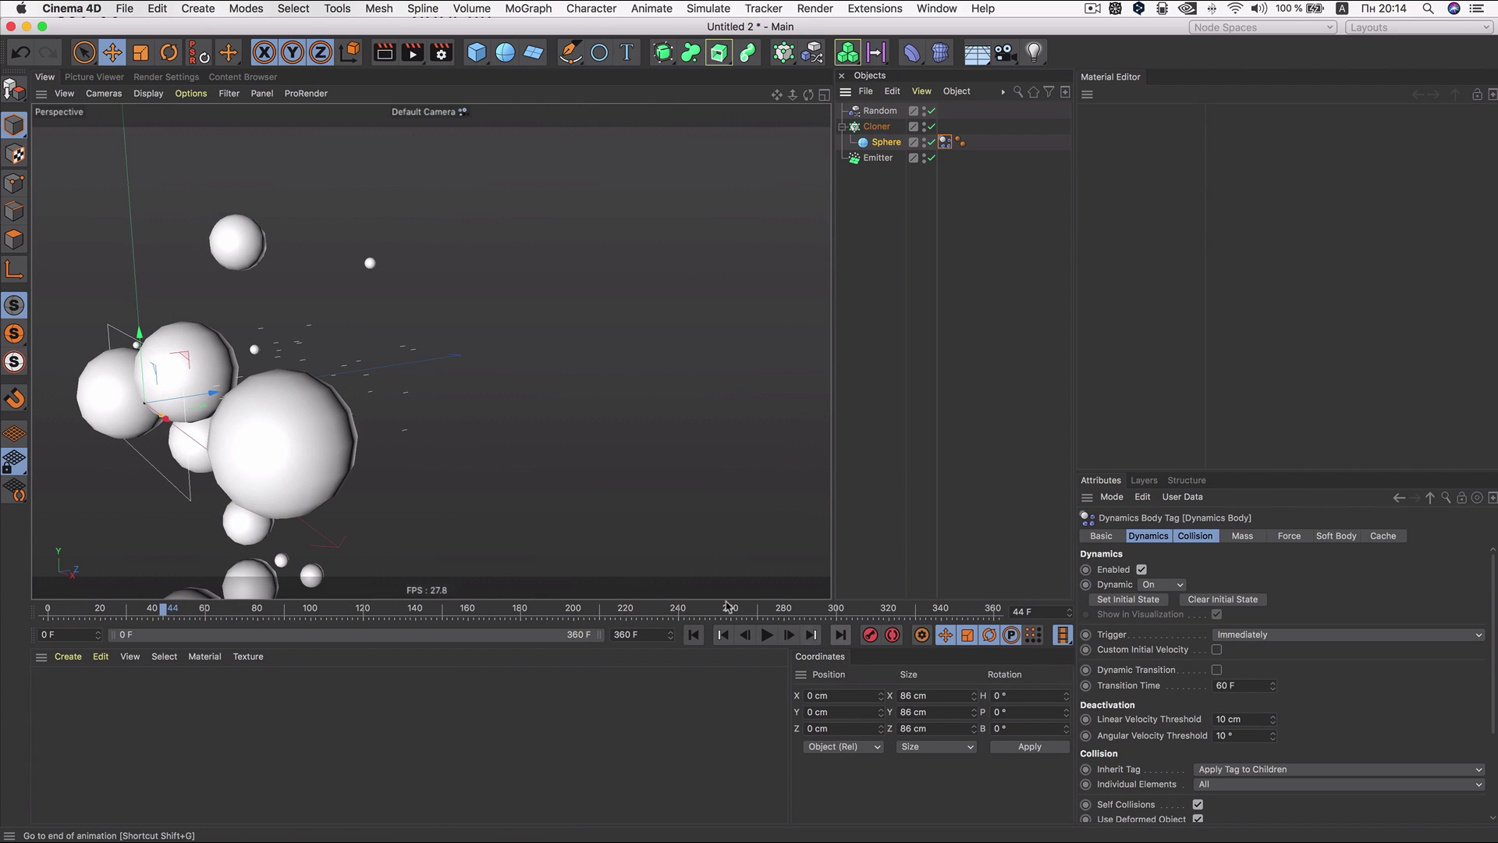
Step: Orbit to inspect the falling spheres, then switch off the Cloner and Sphere
mouse_move(555, 418)
left_mouse_down("alt")
mouse_move(434, 435)
mouse_move(580, 549)
mouse_move(446, 438)
mouse_move(520, 474)
left_mouse_up("alt")
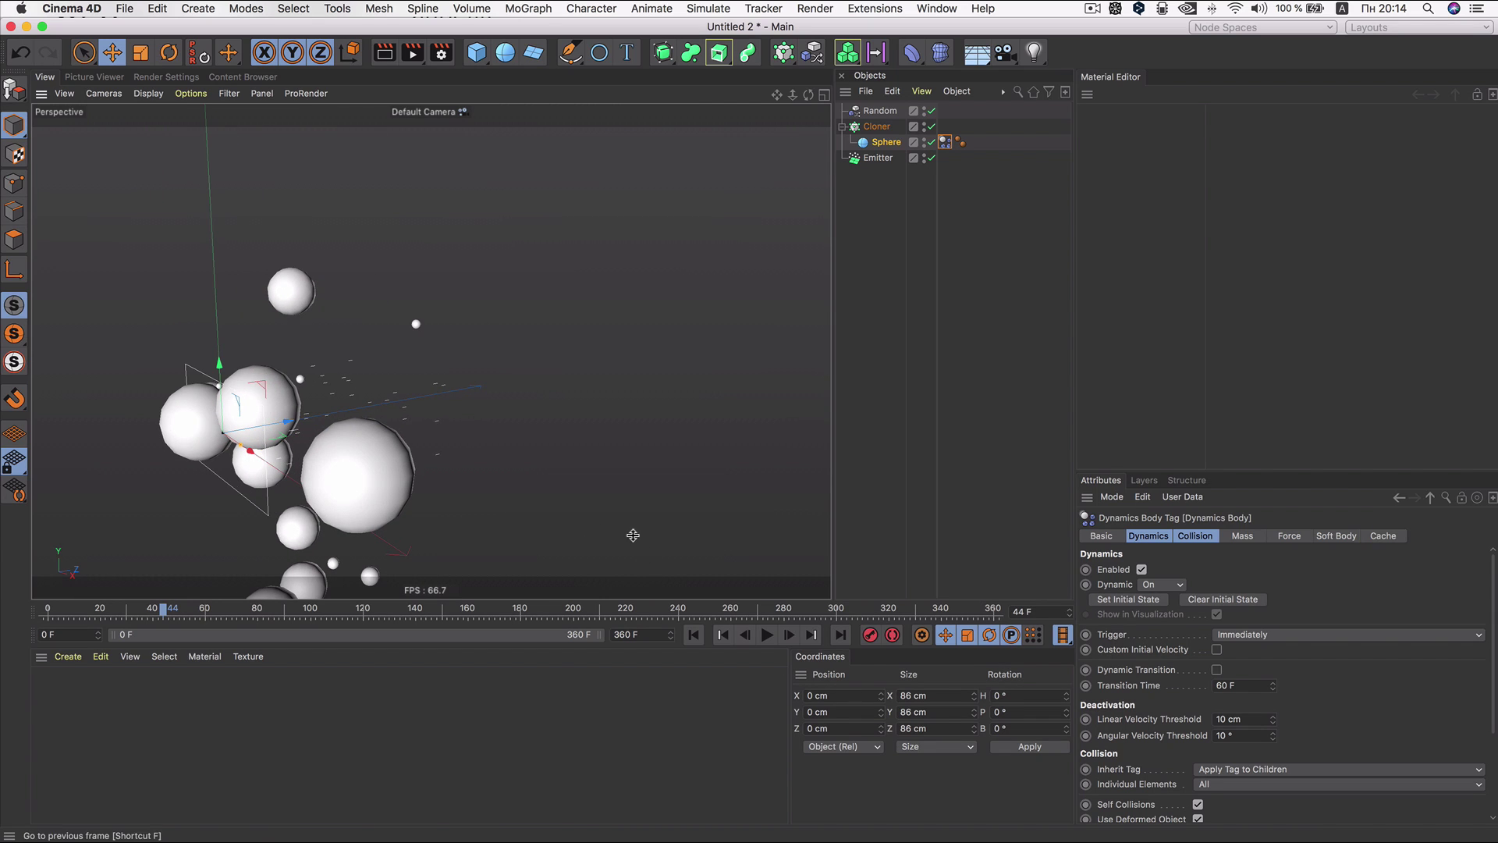
mouse_move(632, 535)
left_mouse_down("alt")
mouse_move(515, 508)
mouse_move(401, 445)
left_mouse_up("alt")
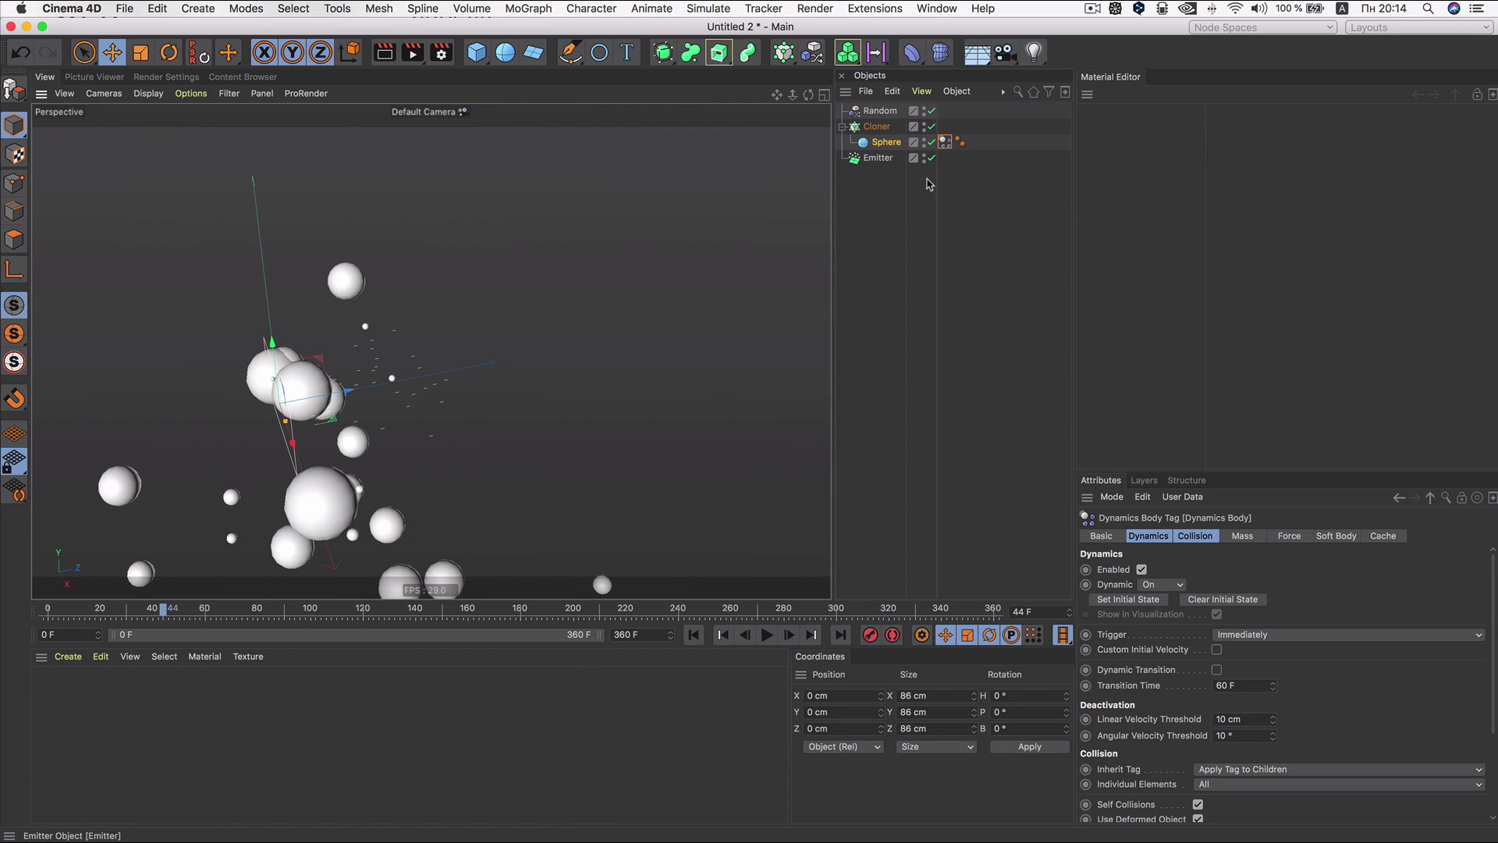
left_click(931, 125)
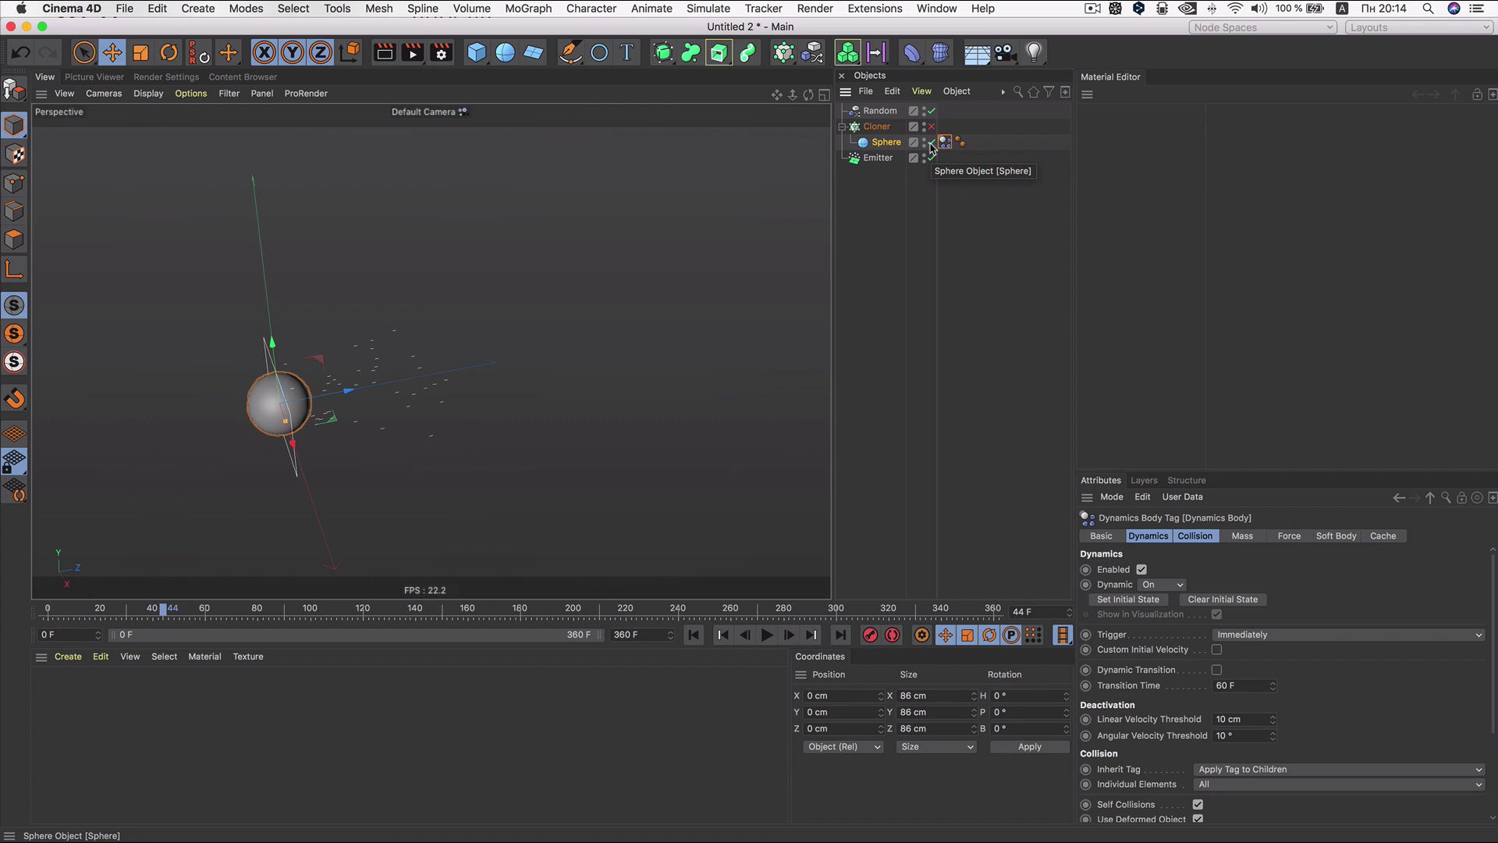
left_click(931, 141)
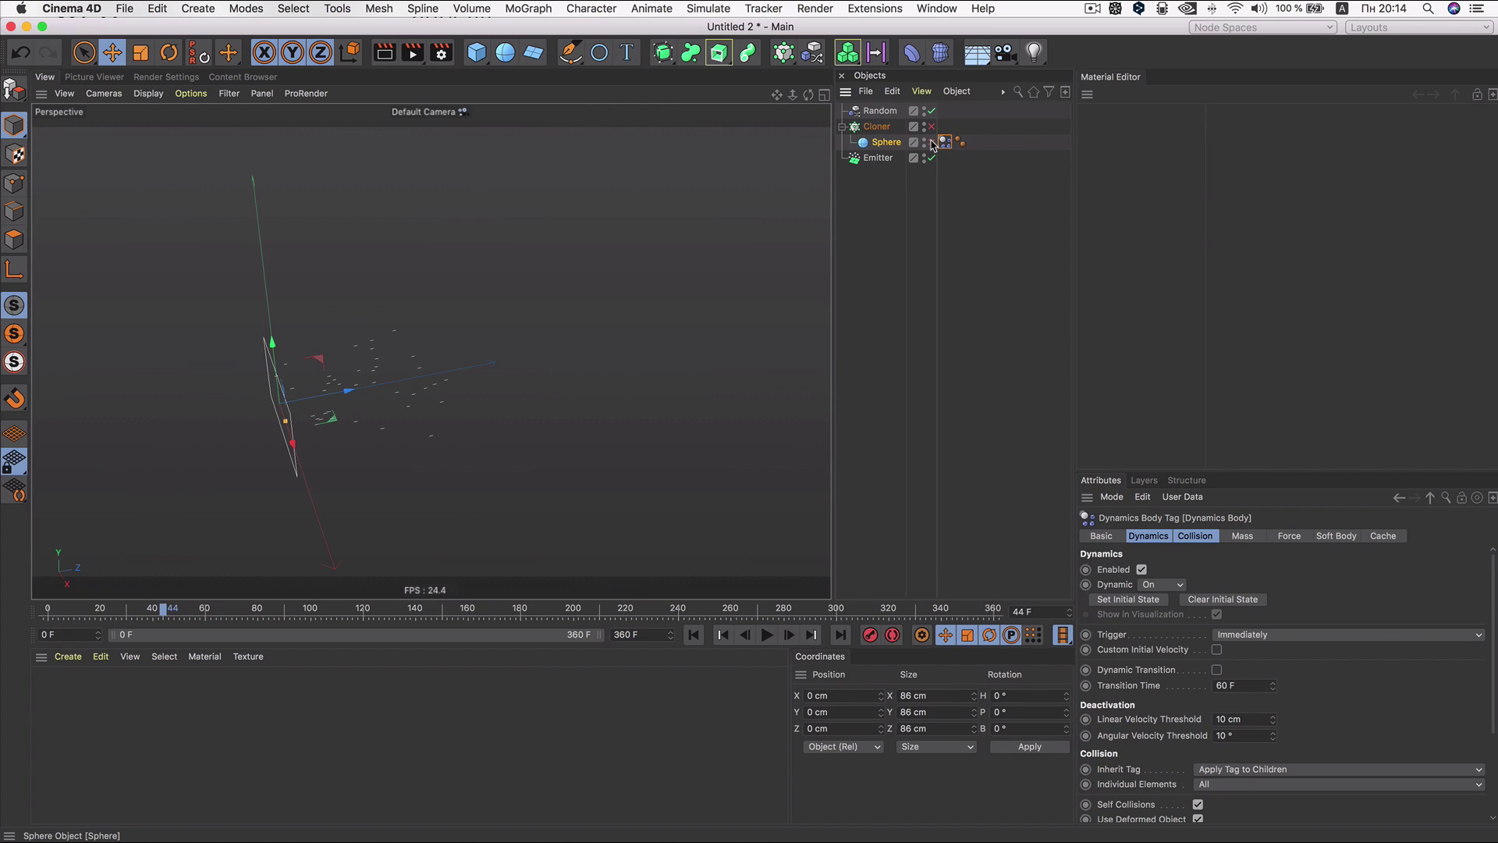
Step: Switch the viewport to the four-view layout
left_click(822, 97)
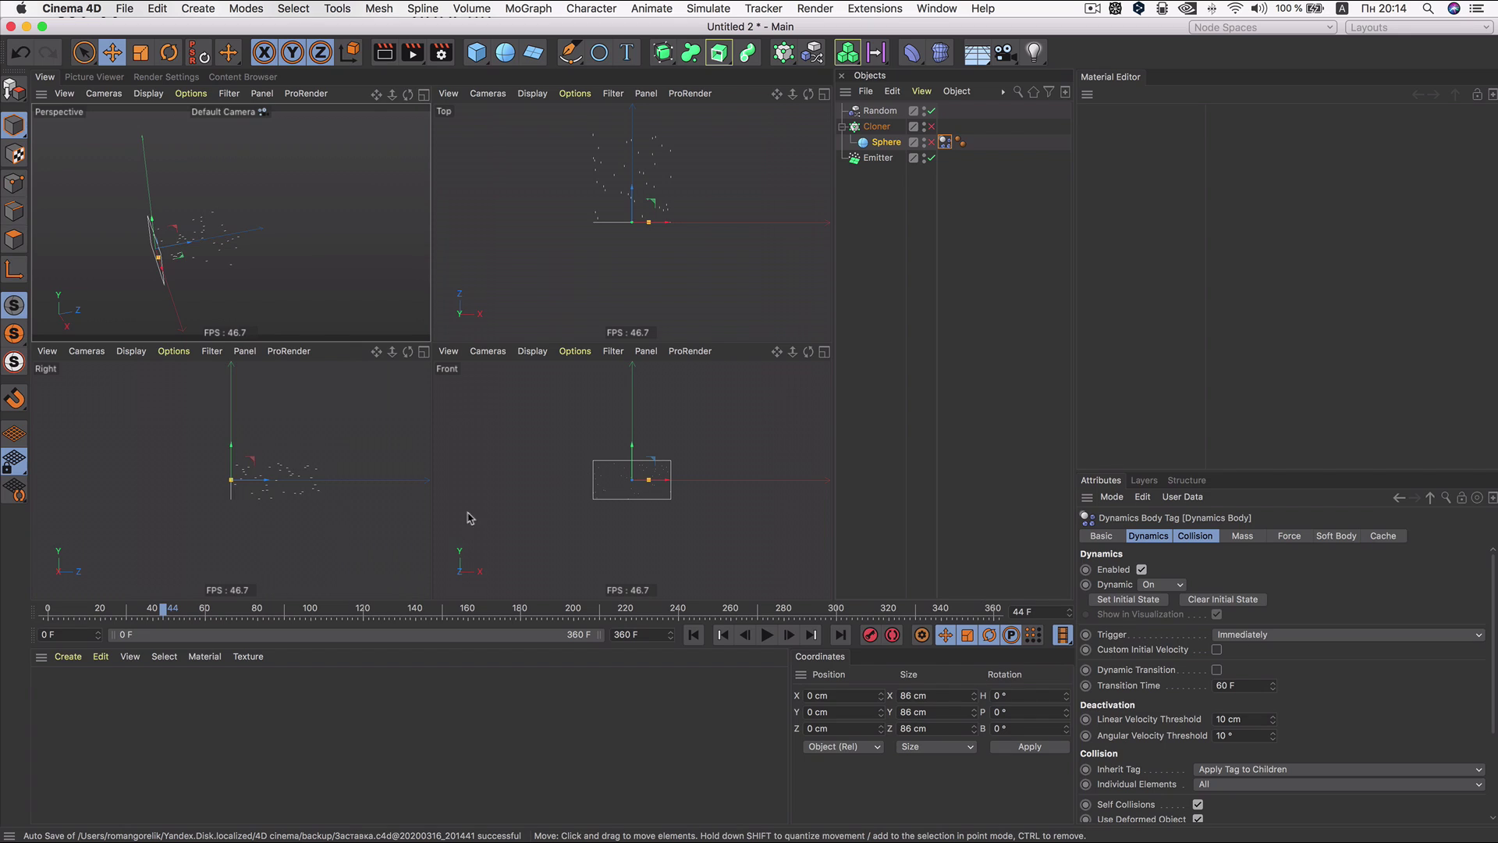
scroll(258, 472, "up", 5)
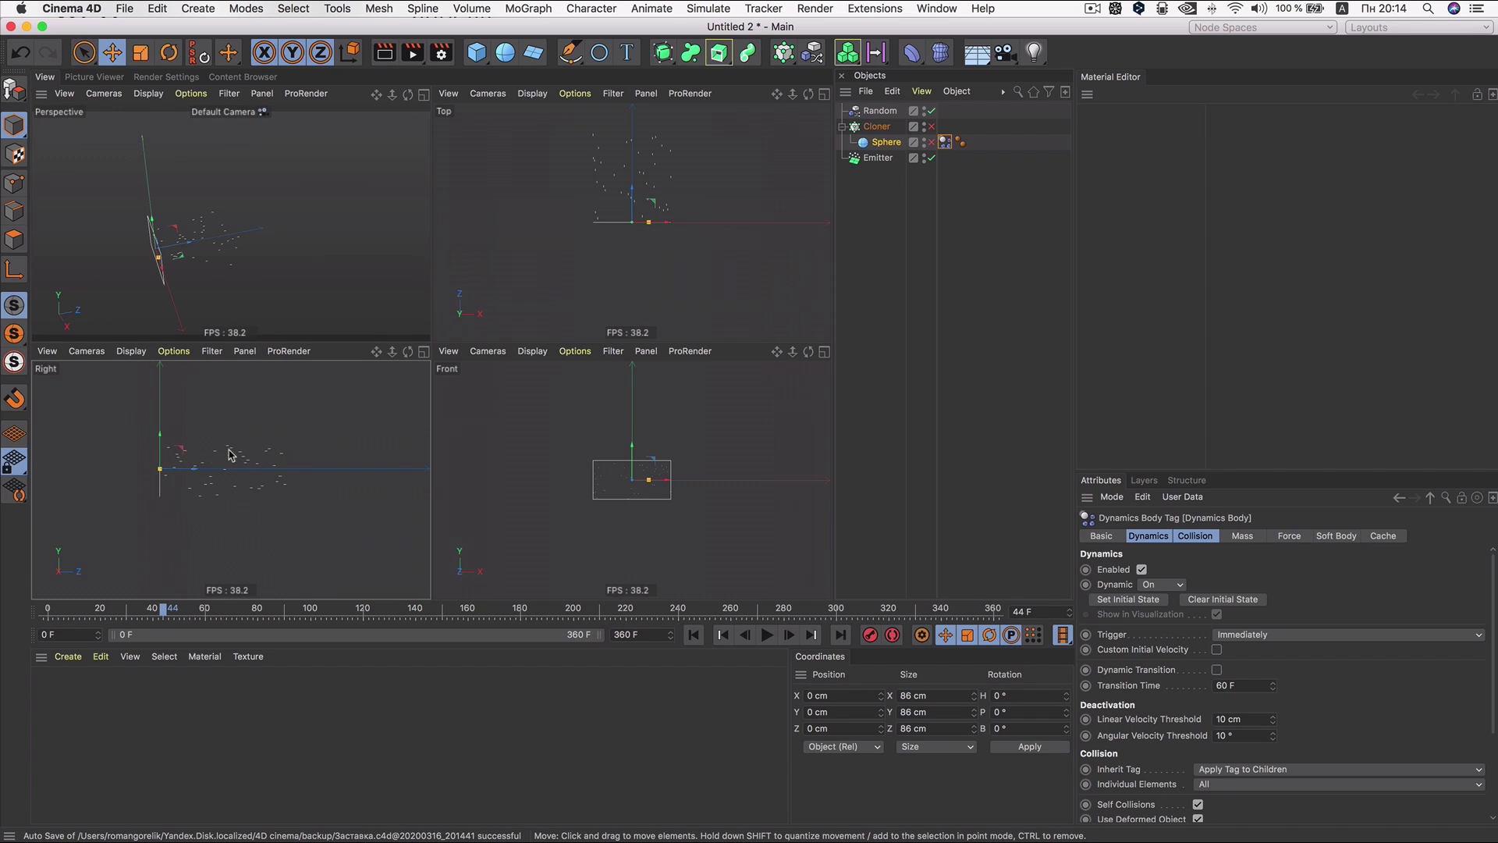
scroll(109, 480, "down", 2)
scroll(107, 468, "down", 1)
scroll(101, 500, "down", 1)
scroll(157, 471, "down", 1)
Step: Draw a three-point curved Bezier spline in the Right view with the Spline Pen
left_click(570, 52)
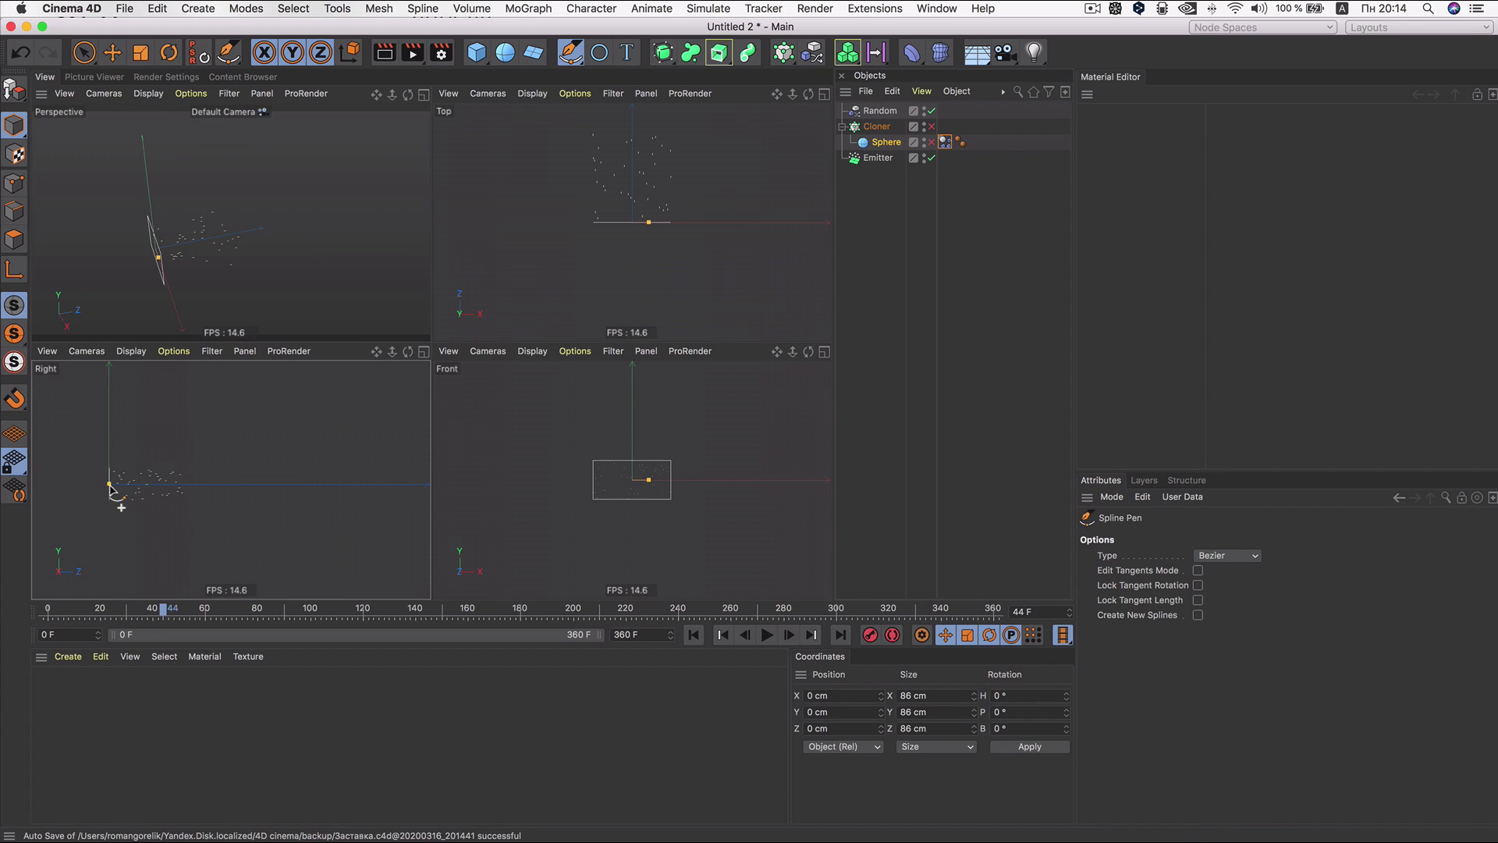
left_click_drag(109, 485, 159, 468)
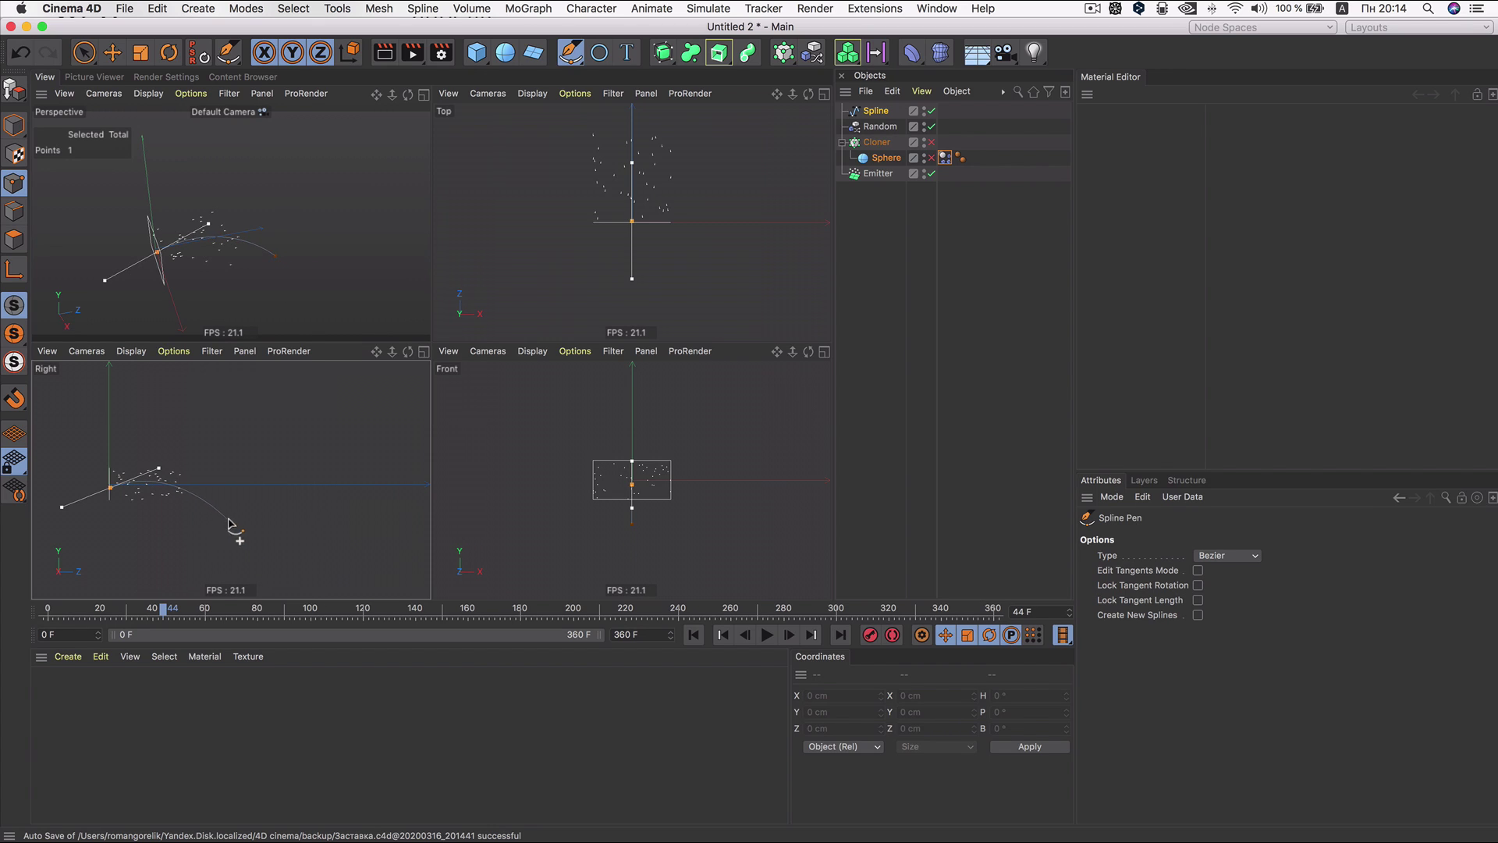
left_click_drag(236, 523, 281, 529)
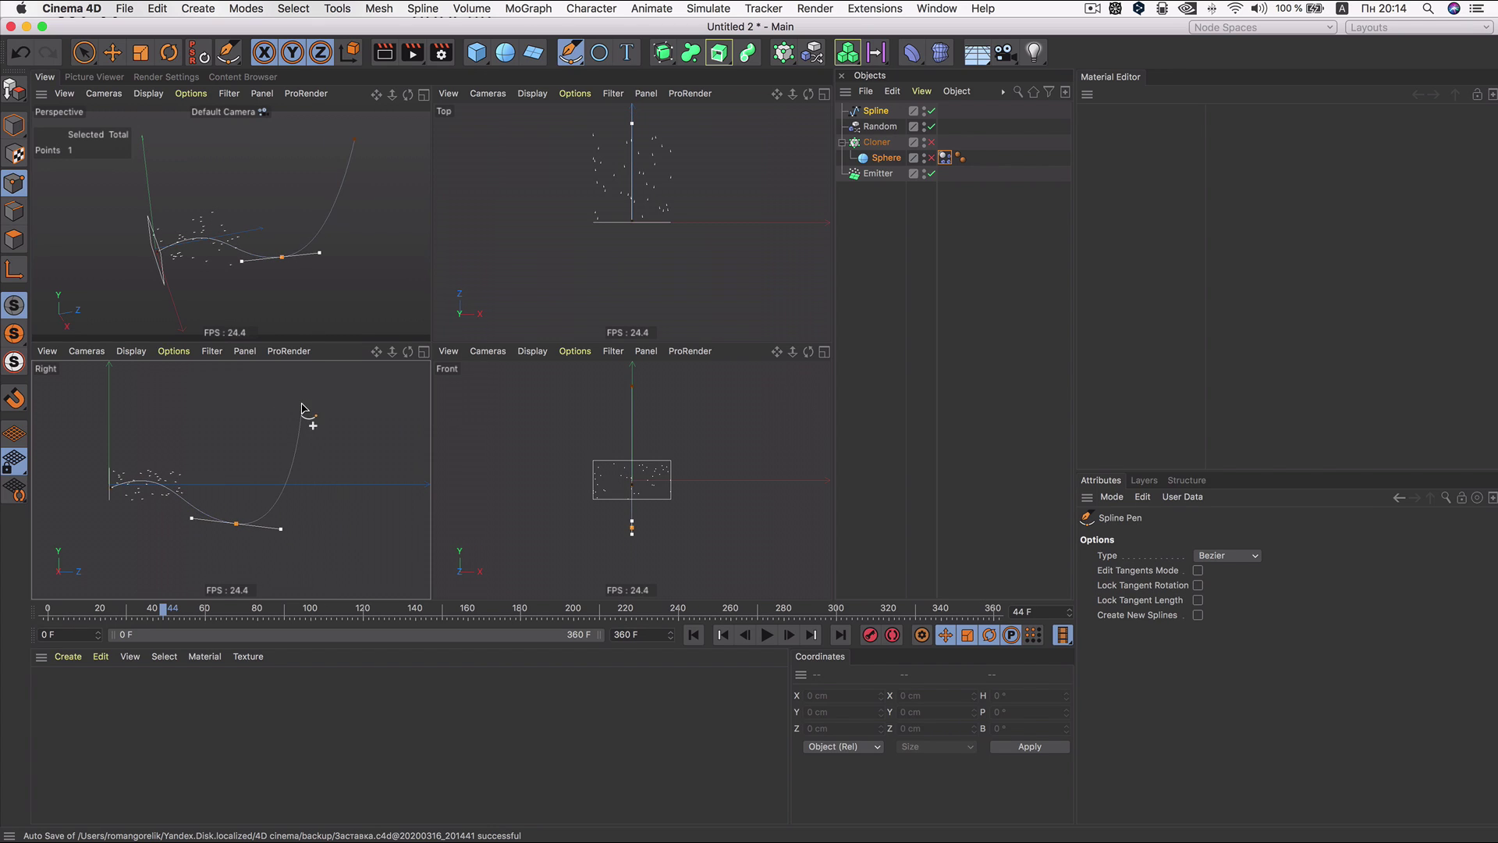
left_click_drag(301, 406, 268, 374)
key("v")
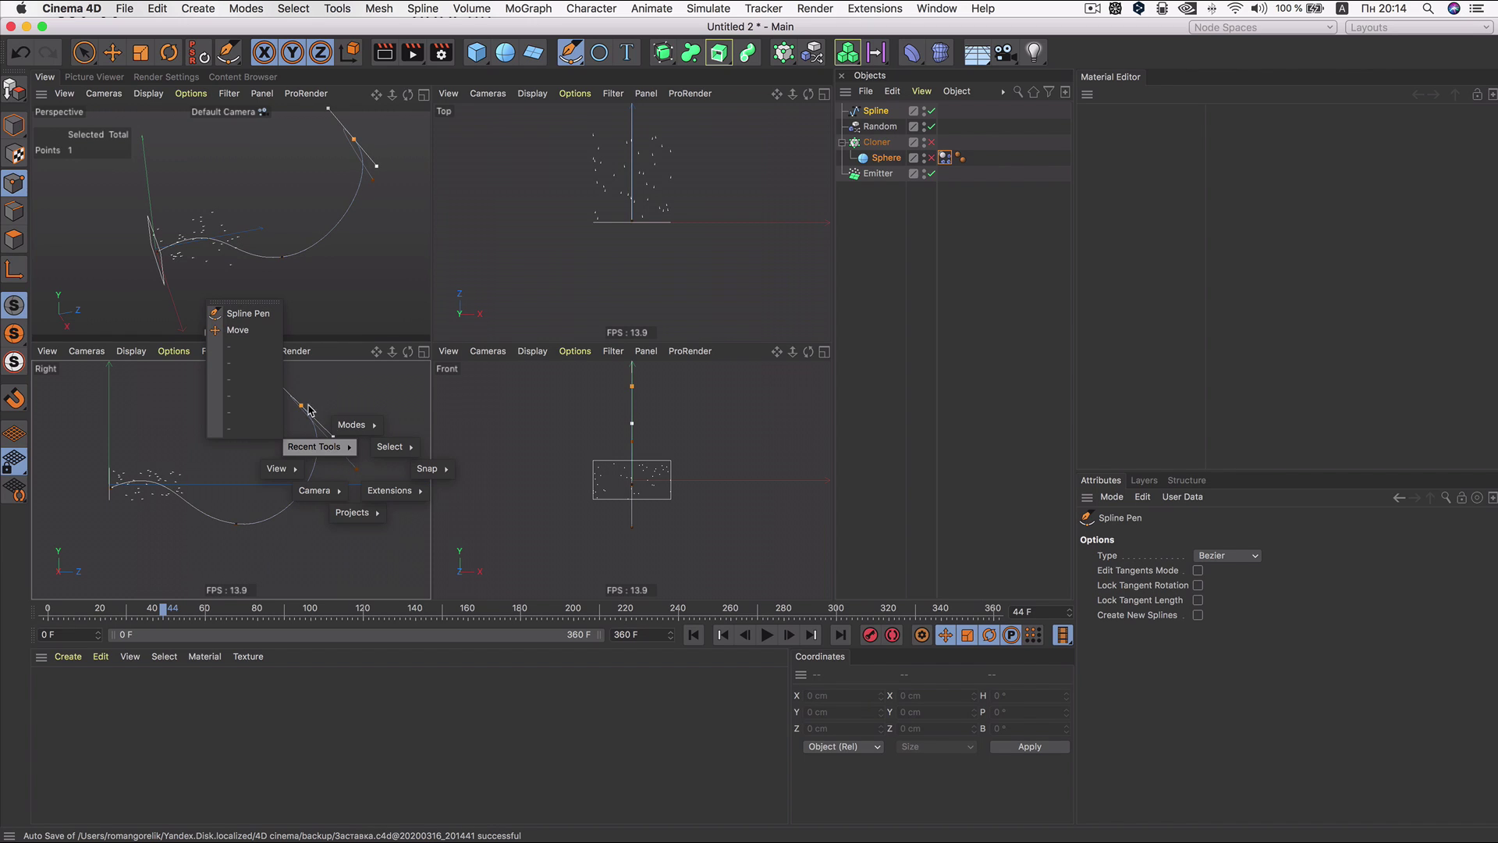
left_click(121, 48)
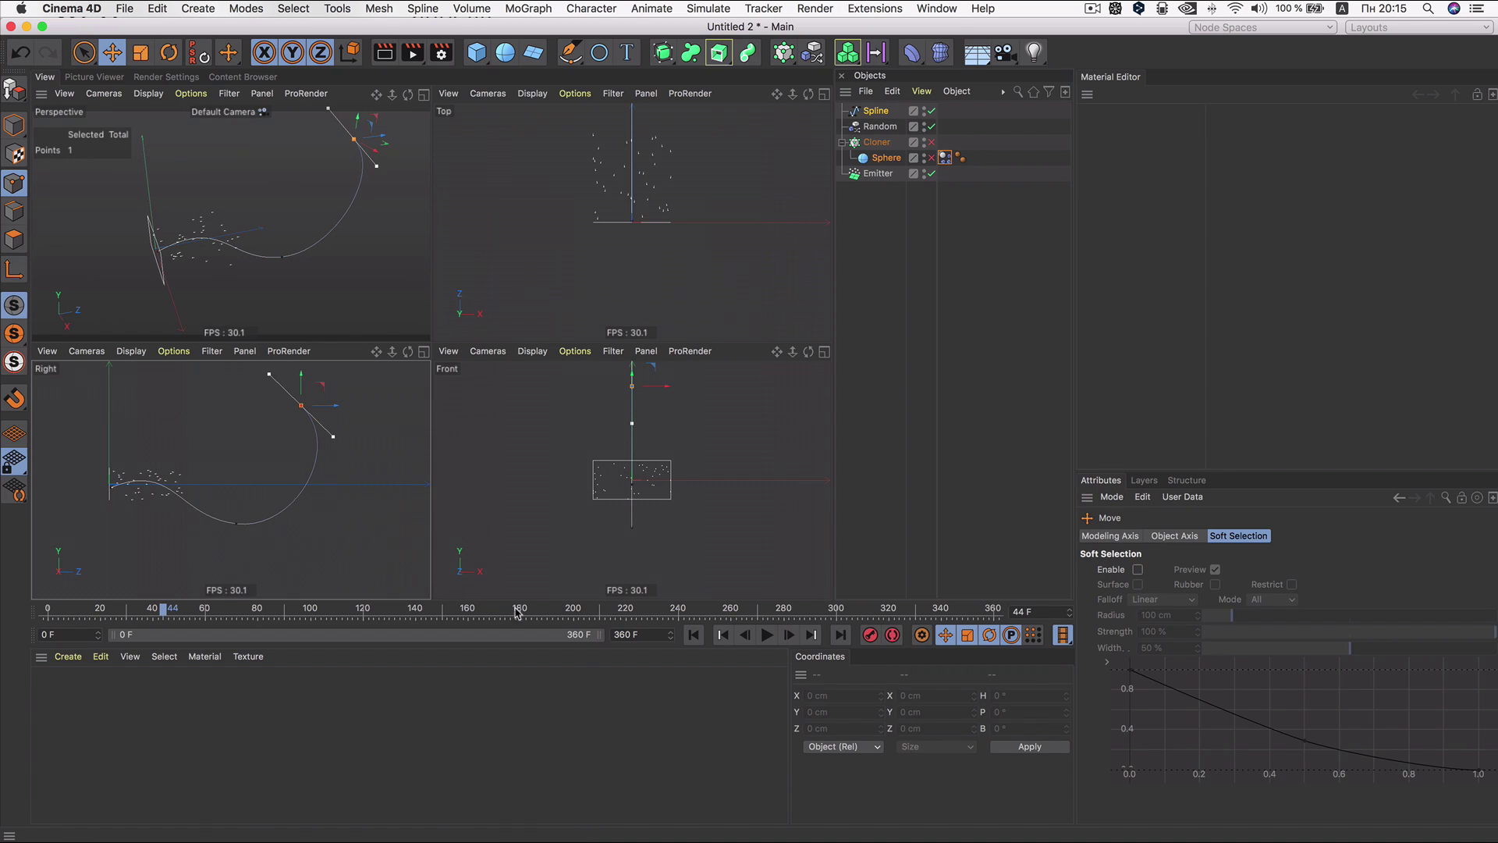
Step: Set the spline's Intermediate Points to Subdivided
left_click(876, 111)
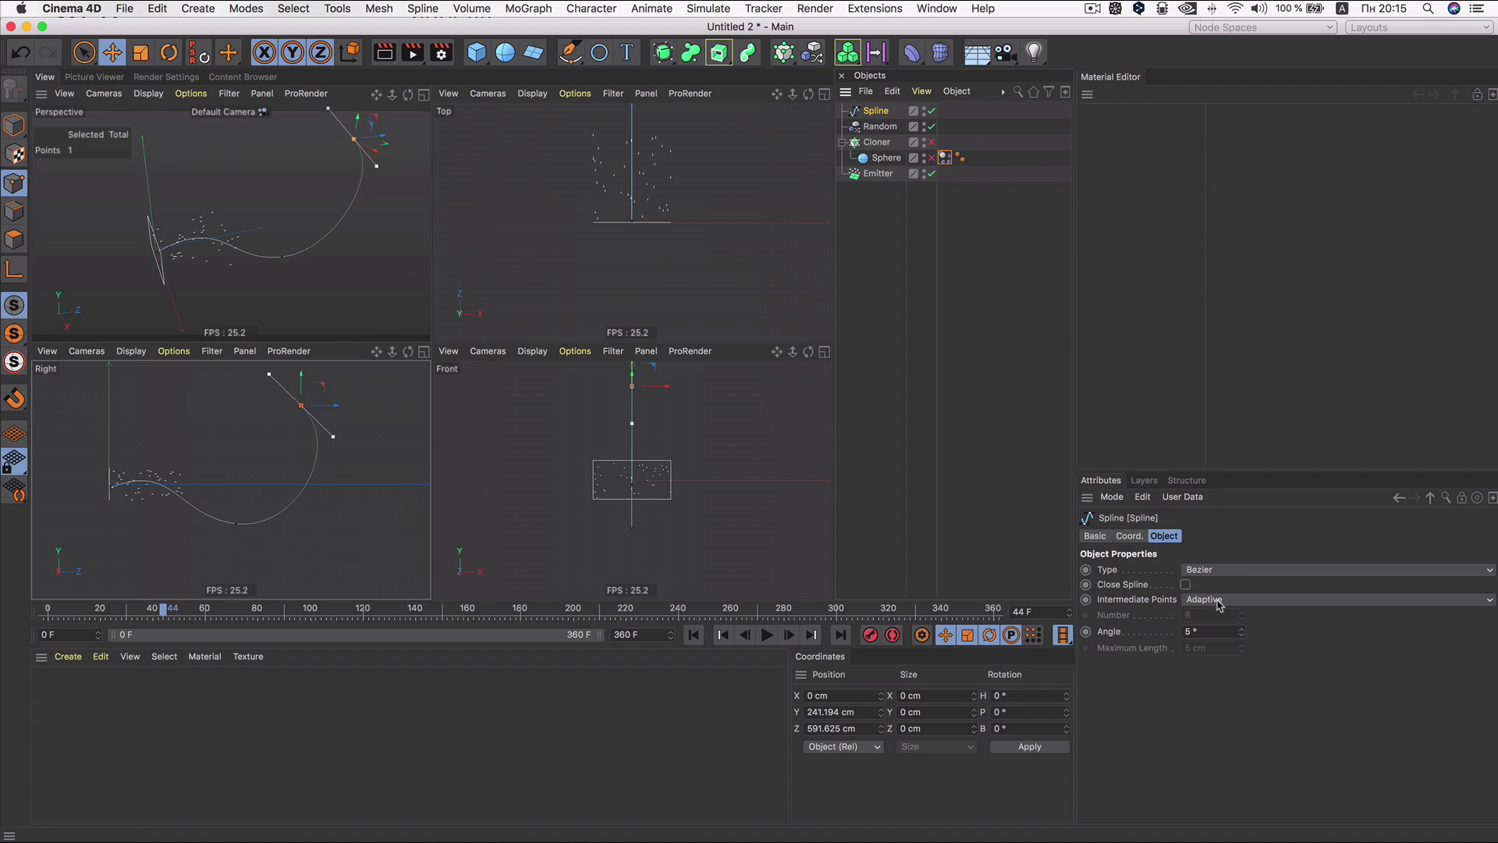
left_click(1247, 604)
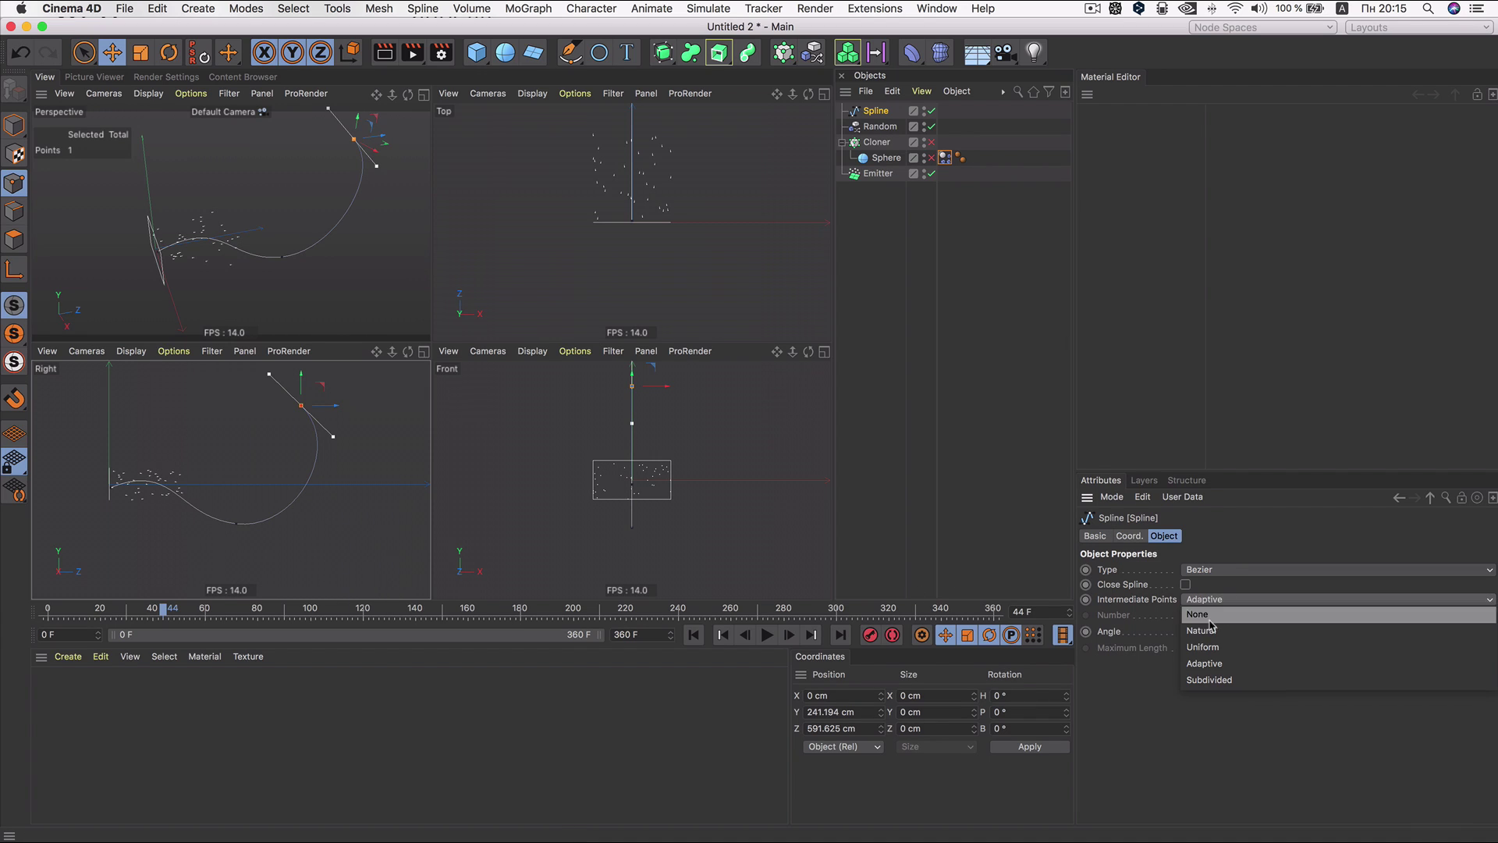
left_click(1205, 683)
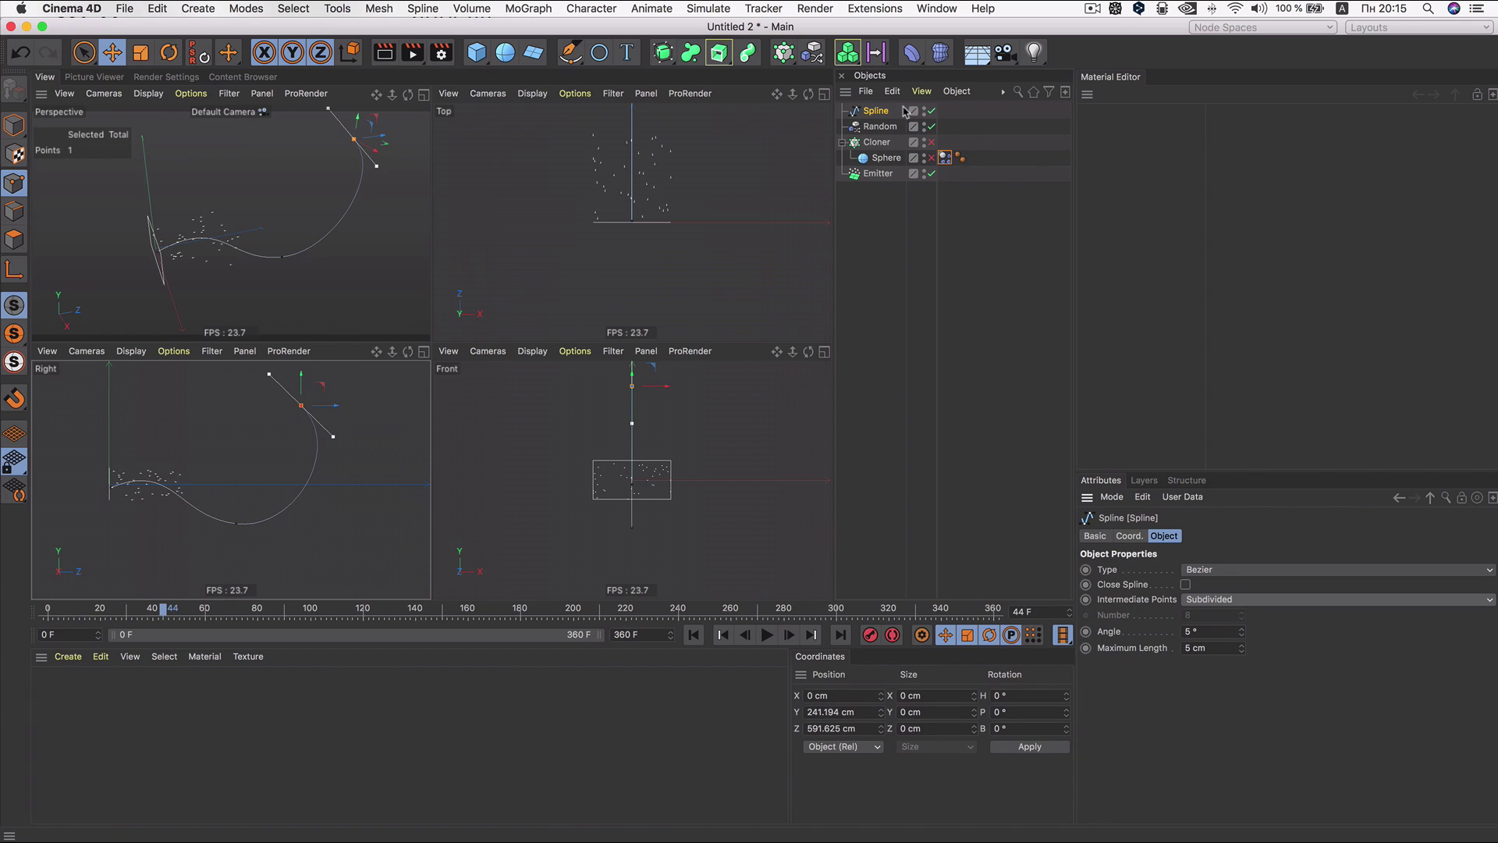
left_click(708, 8)
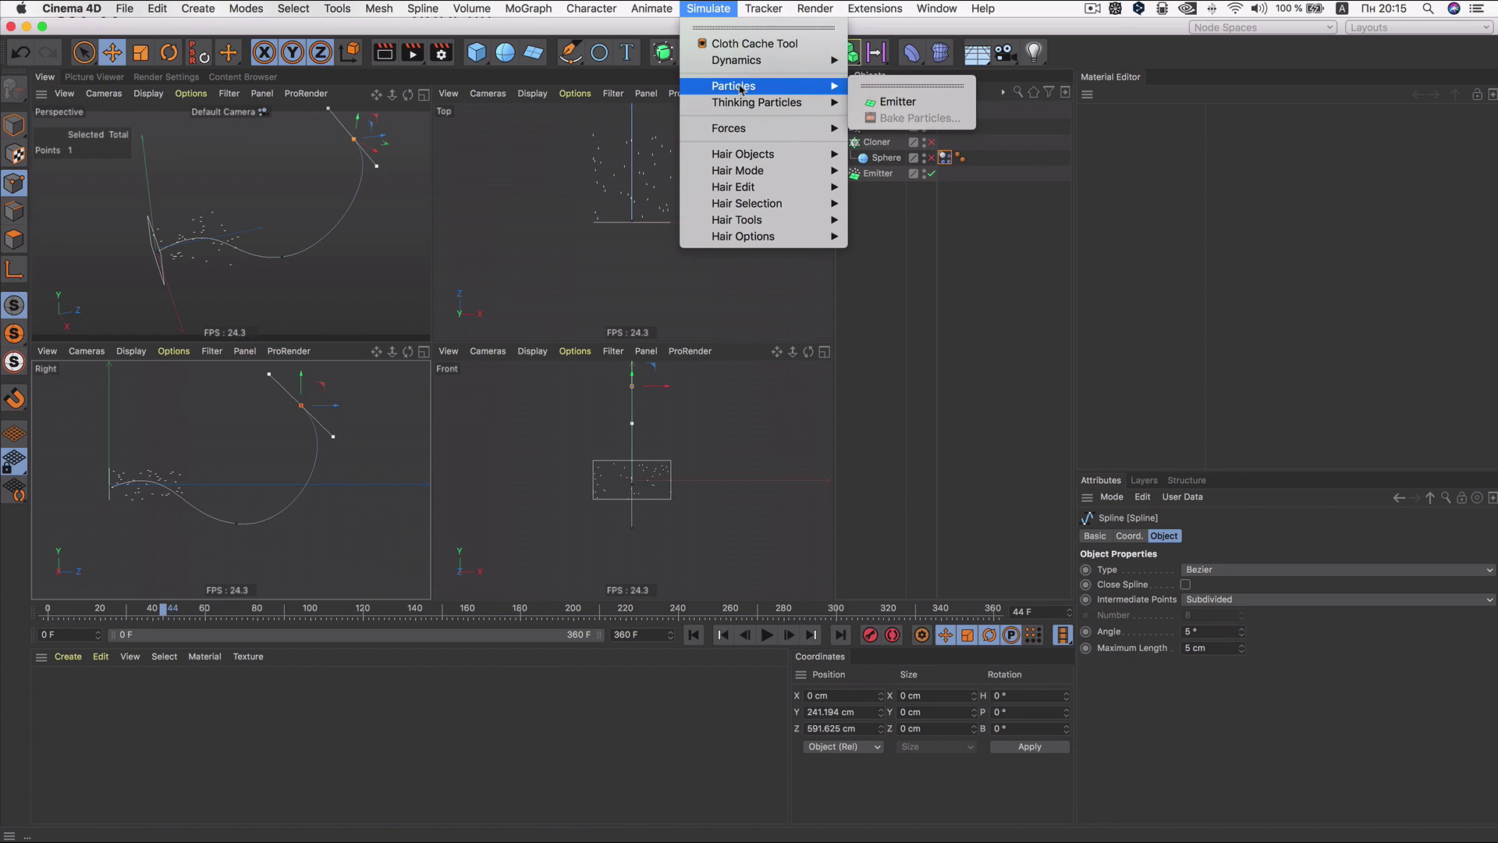
mouse_move(728, 128)
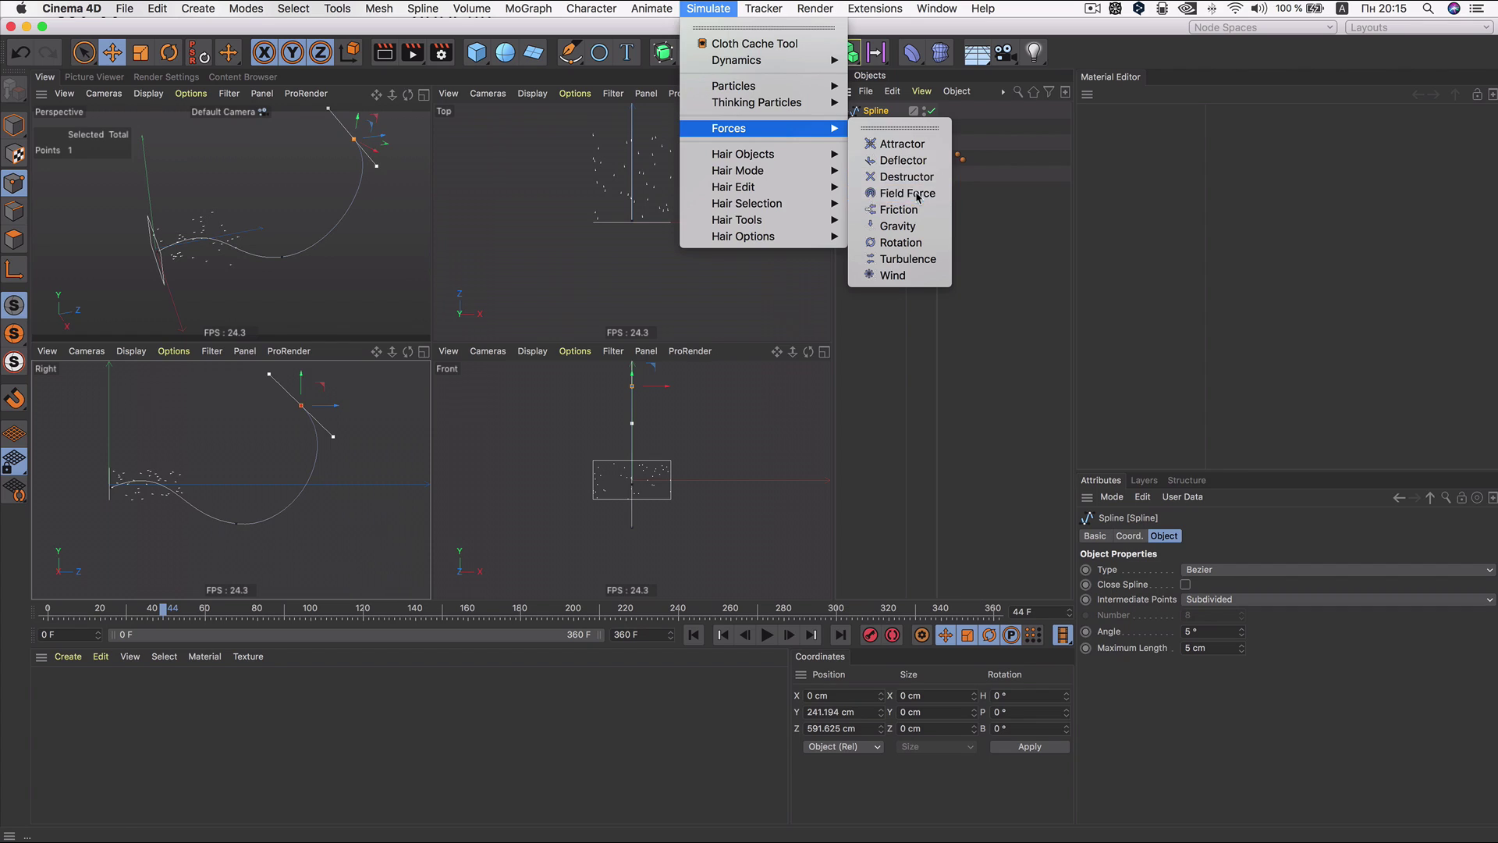
Step: Add a Field Force, nest the Spline under it, and enlarge the box's Y size
left_click(905, 193)
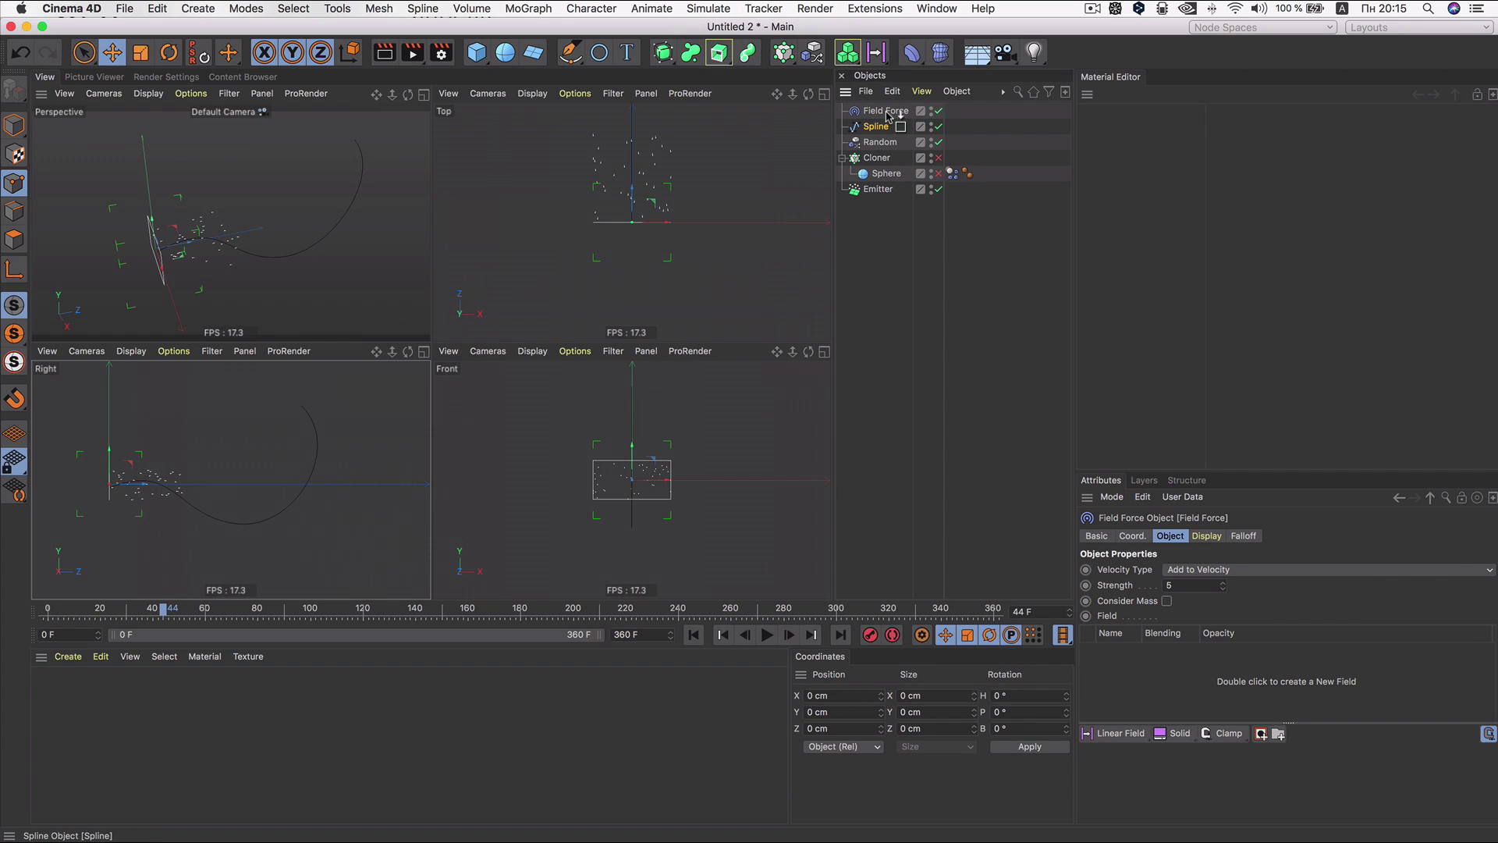
left_click_drag(890, 115, 885, 117)
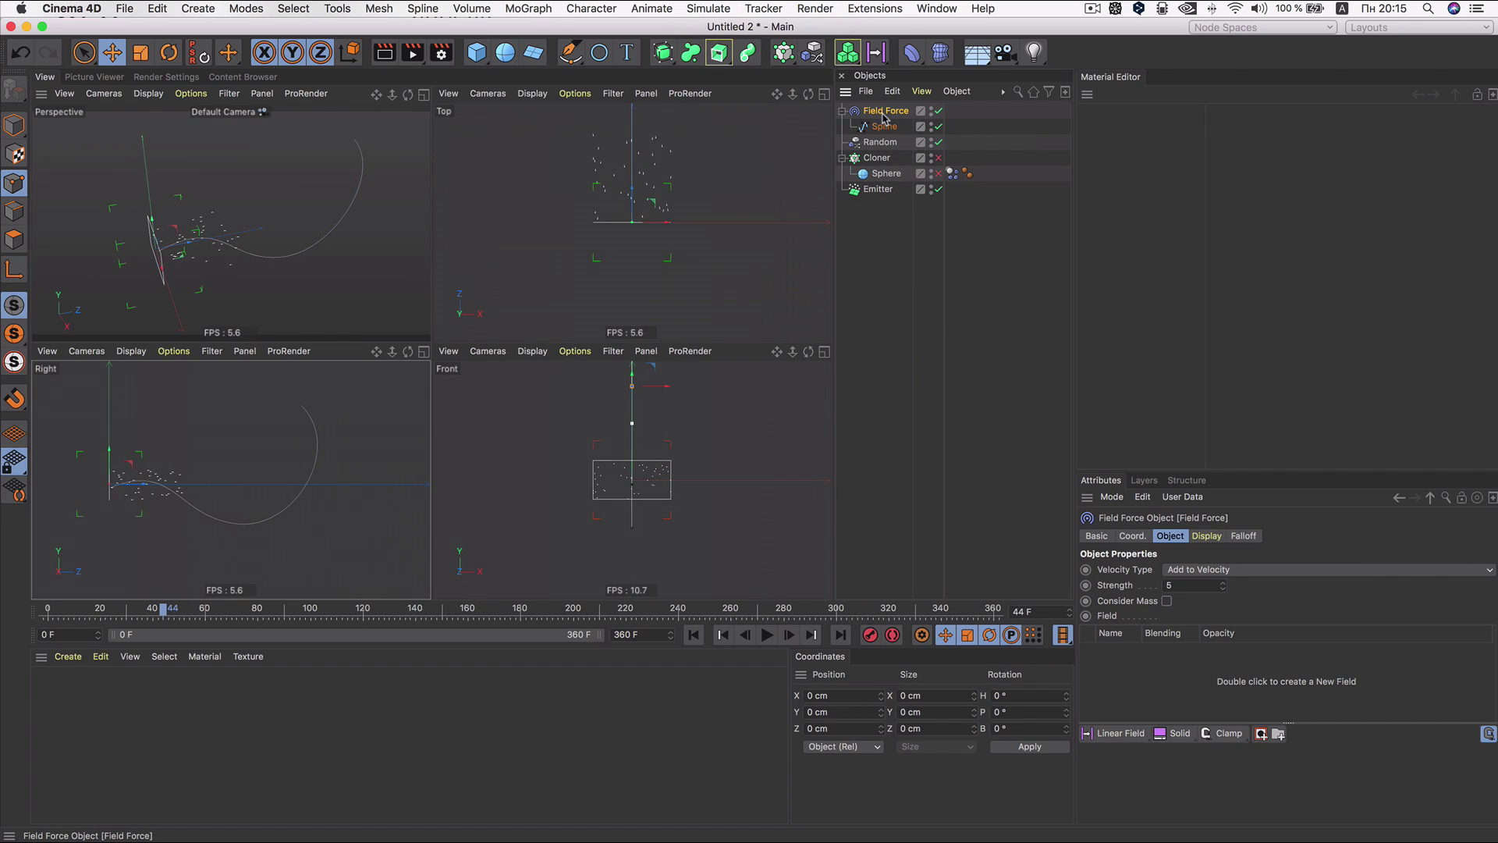
left_click(1203, 537)
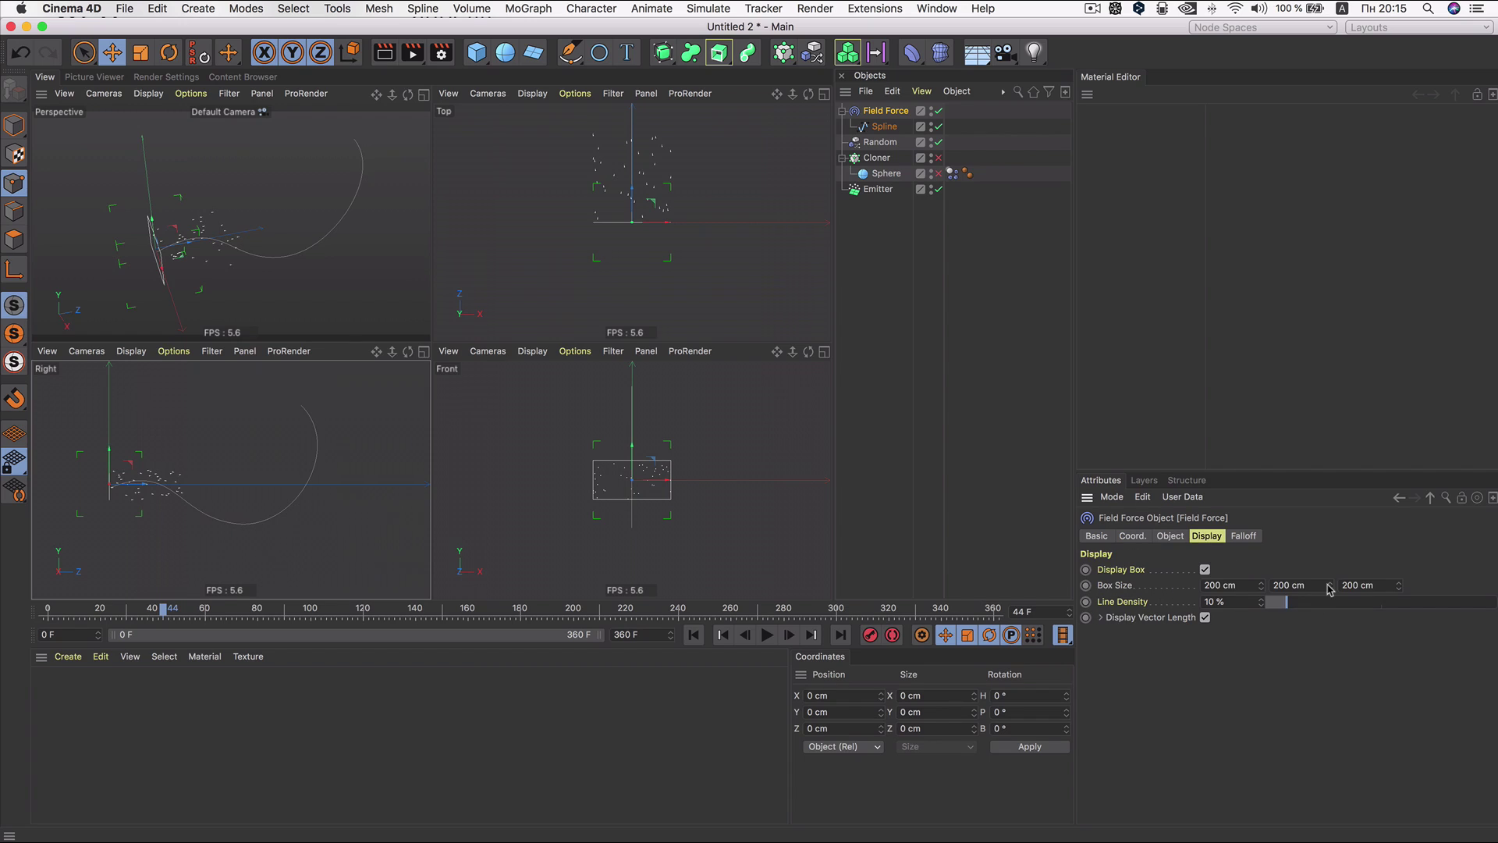
left_click_drag(1329, 585, 1329, 573)
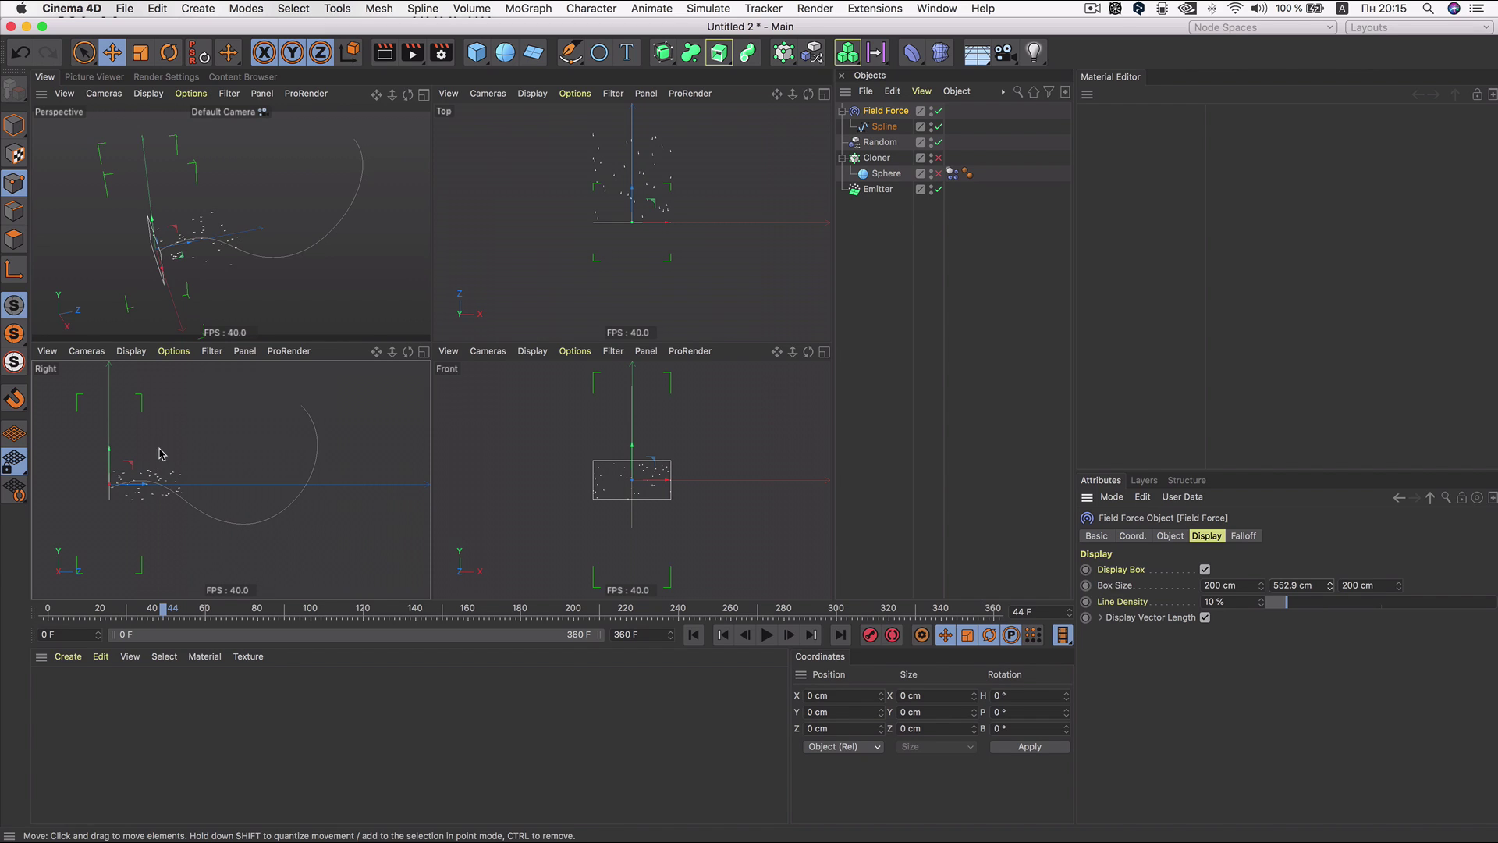
Step: Adjust the spline and force position, sizing the box to about 429.7 × 552.9 × 760.2 cm
left_click_drag(135, 481, 235, 487)
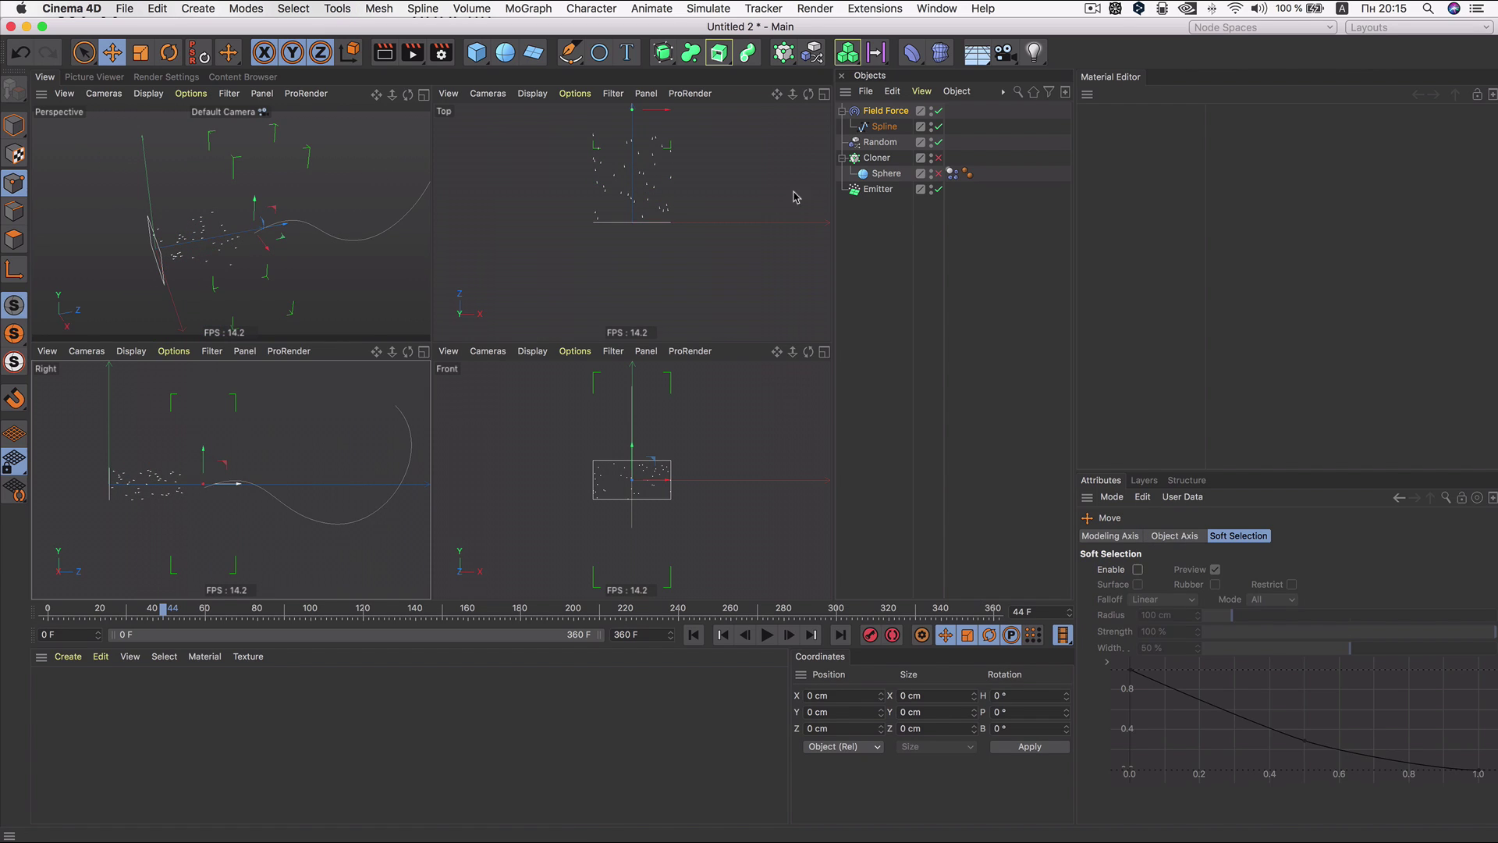
left_click(885, 127)
left_click_drag(890, 113, 889, 109)
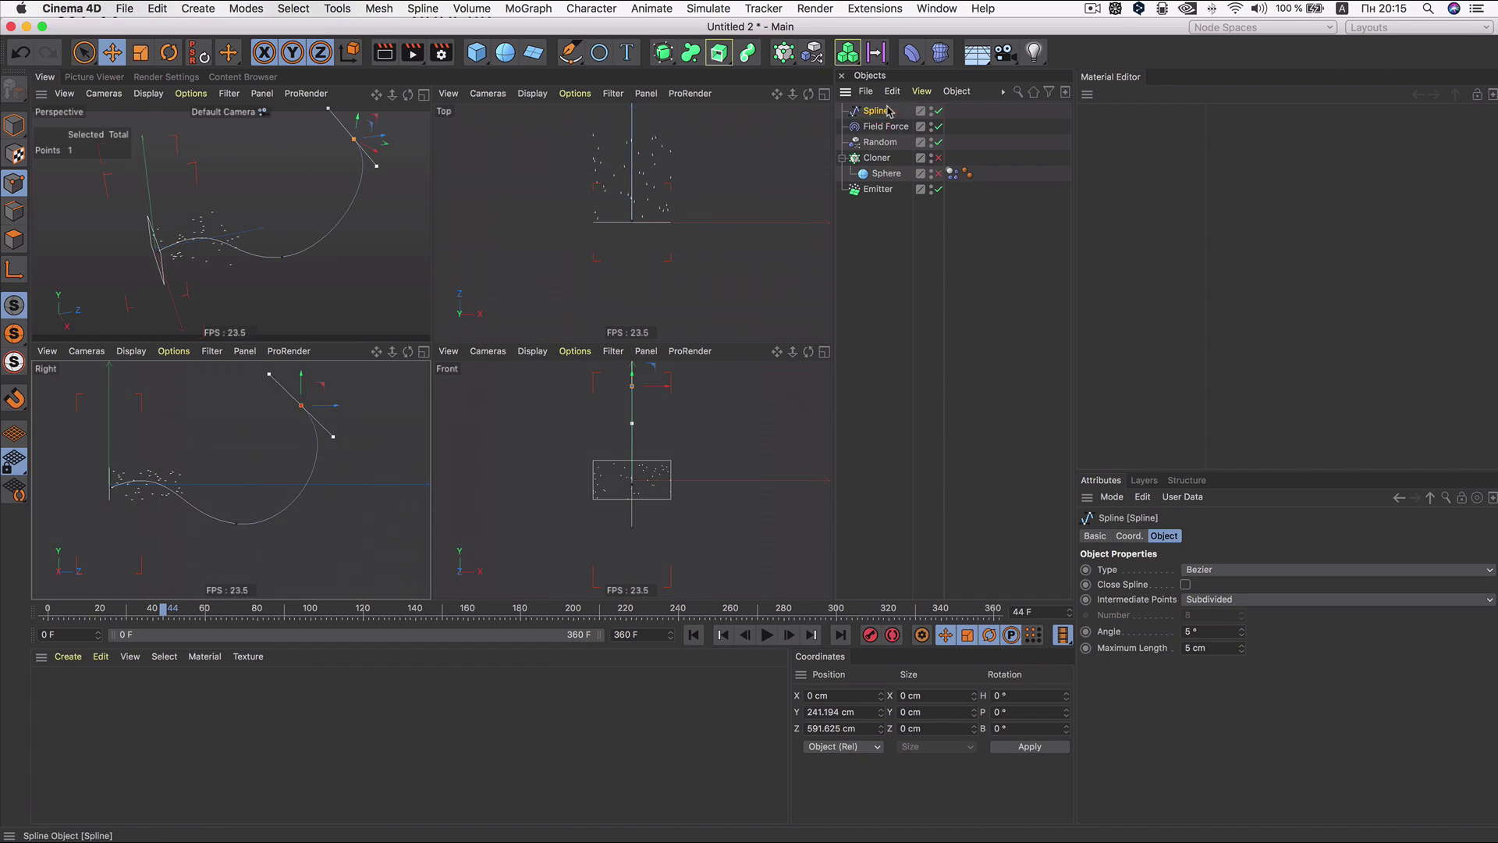
left_click(886, 126)
mouse_move(142, 494)
left_mouse_down()
mouse_move(211, 451)
mouse_move(207, 435)
left_mouse_up()
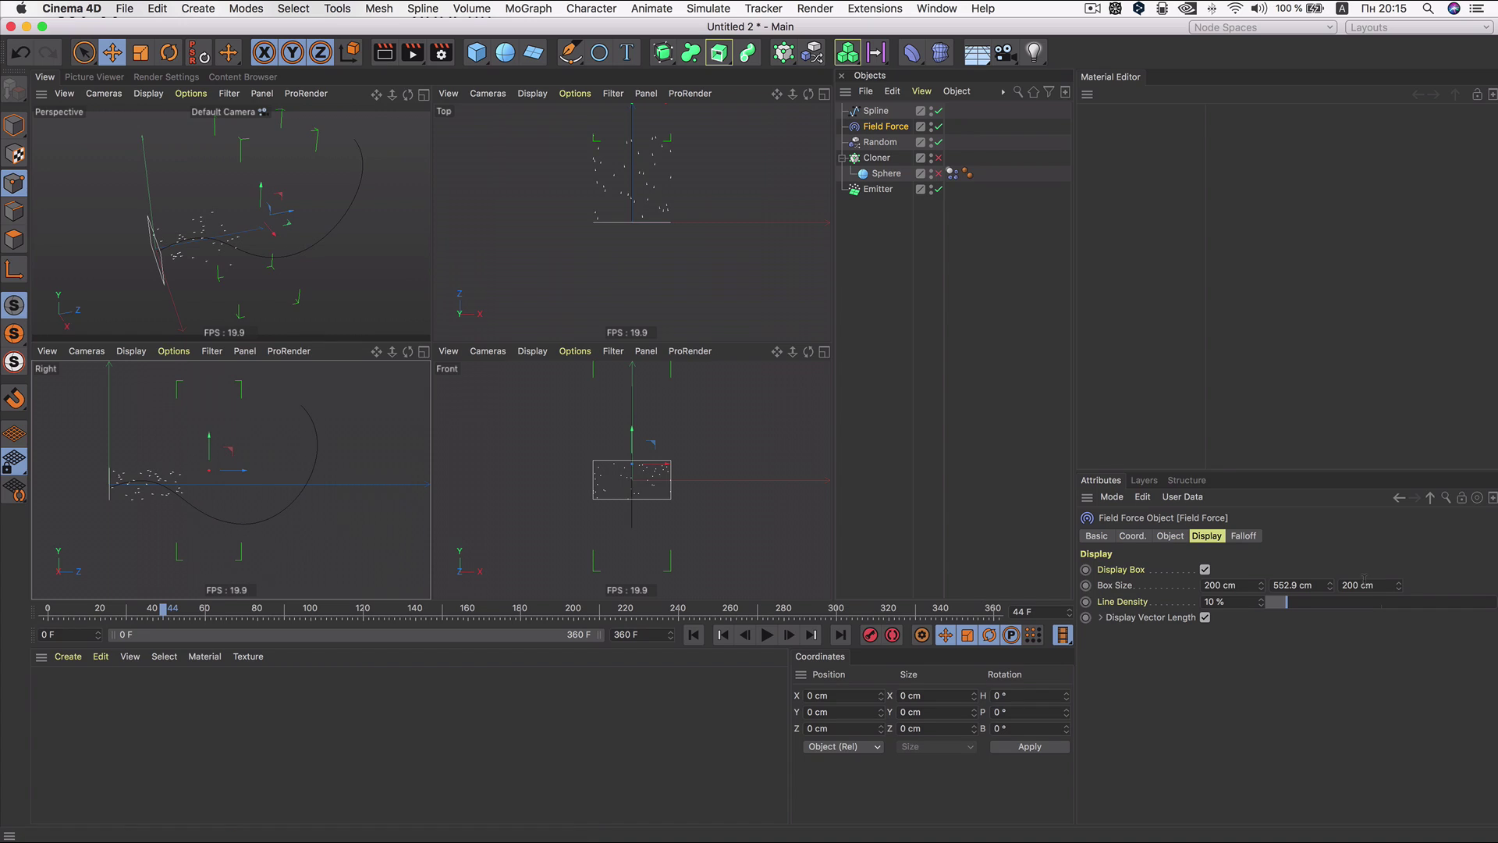
left_click_drag(1397, 586, 1397, 546)
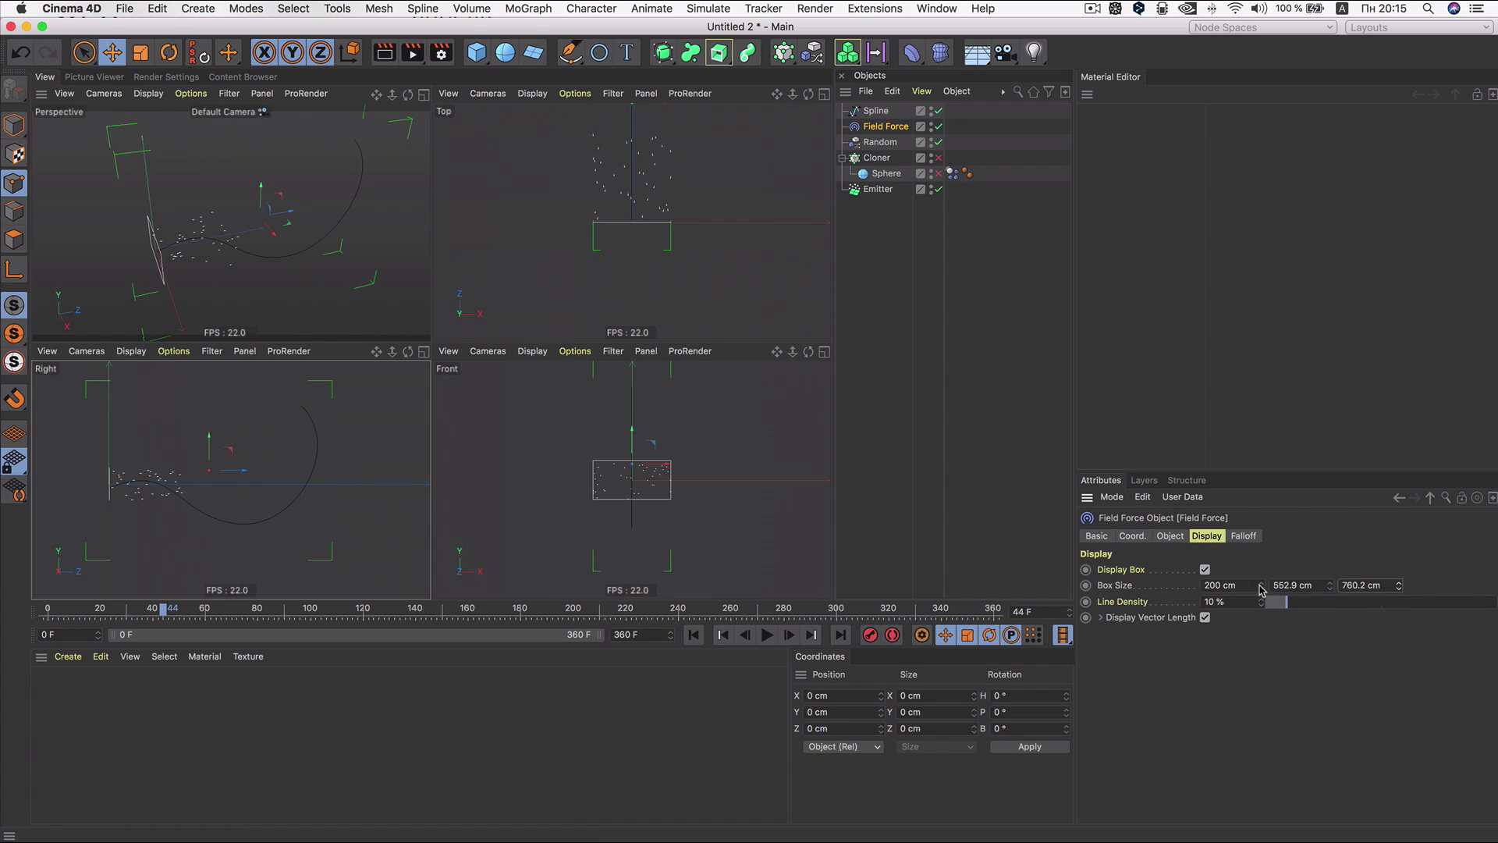
mouse_move(1262, 590)
left_mouse_down()
mouse_move(1262, 546)
mouse_move(1260, 578)
left_mouse_up()
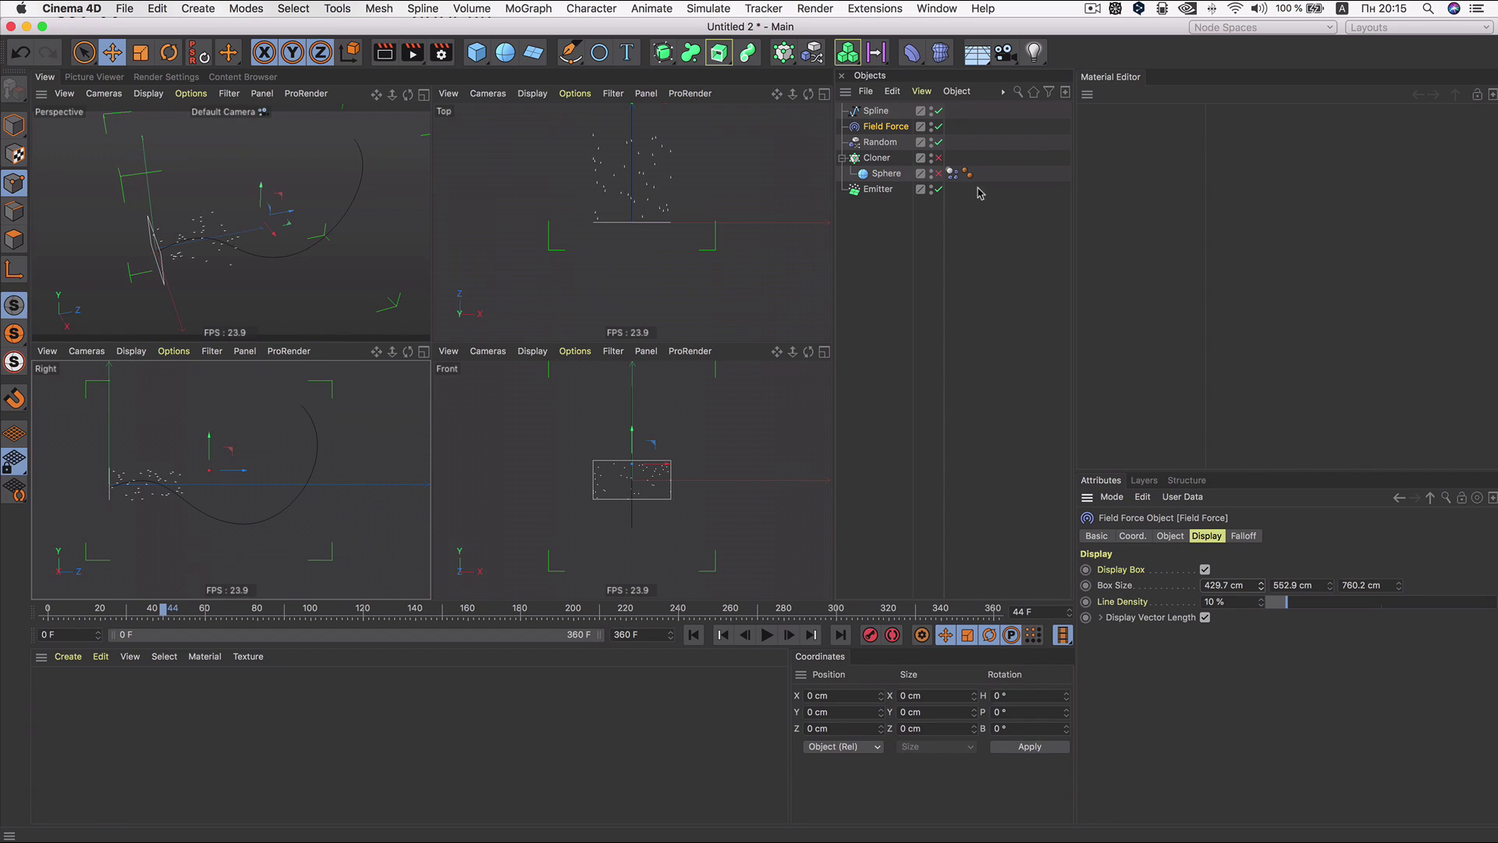
left_click(877, 112)
Step: Add the Spline to the Field Force's field list with Subtract blending and Set Absolute Velocity
left_click_drag(887, 133, 887, 131)
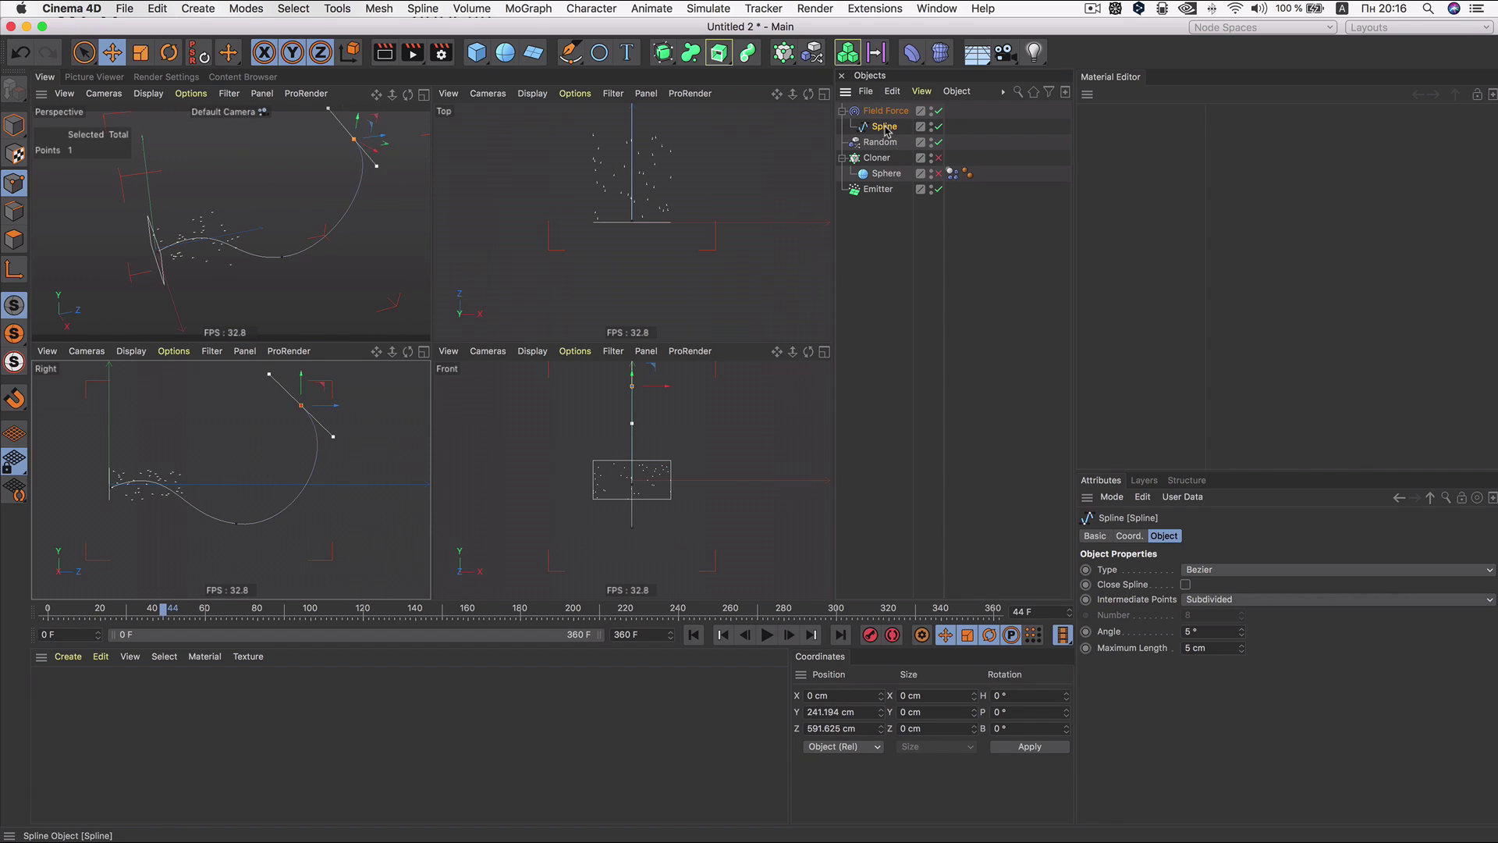
left_click(886, 111)
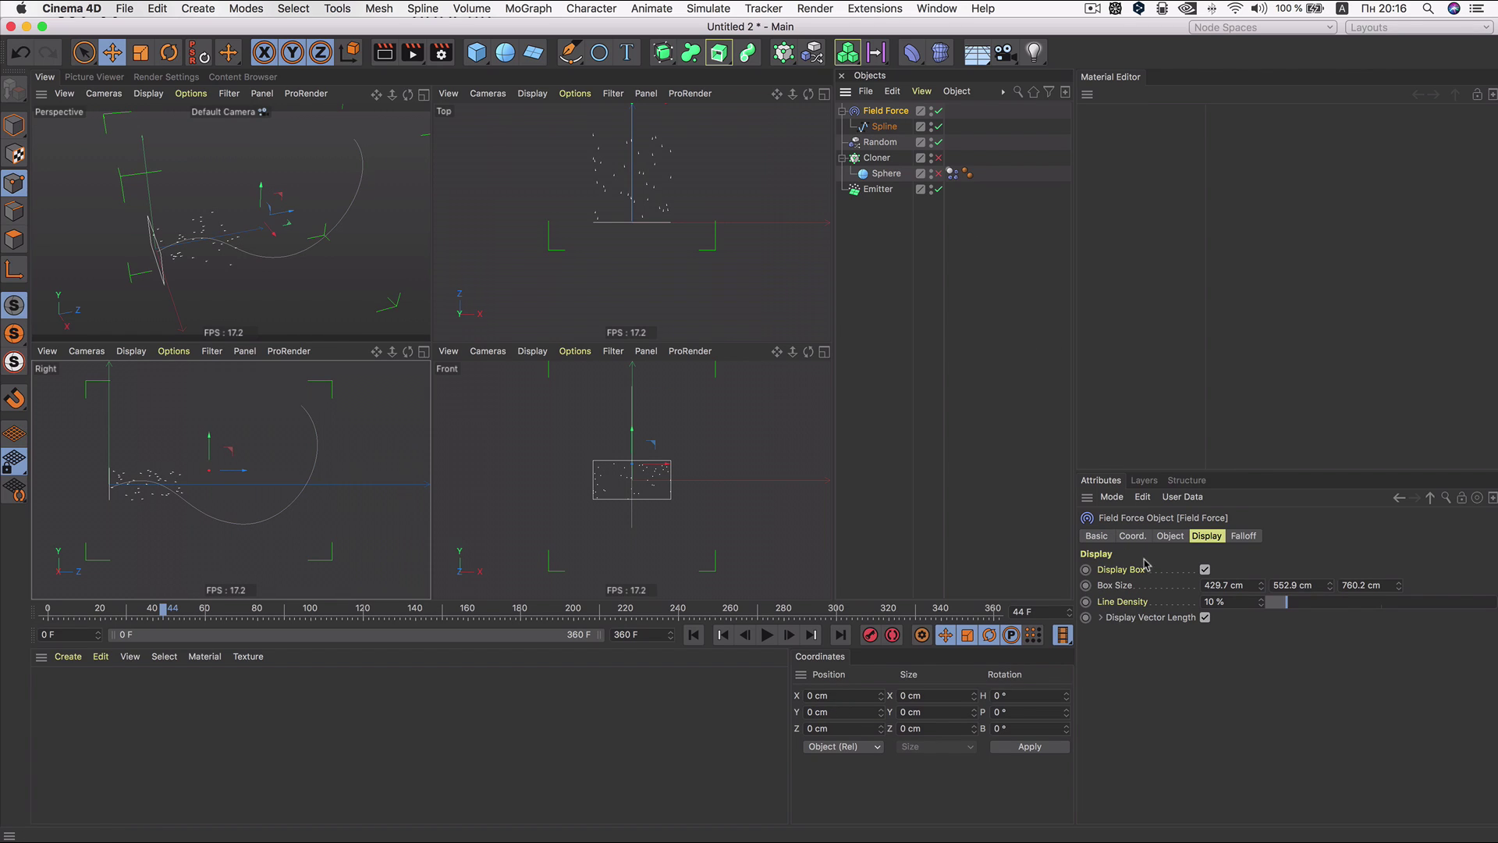
left_click(1171, 537)
left_click_drag(883, 128, 1145, 676)
left_click(1202, 654)
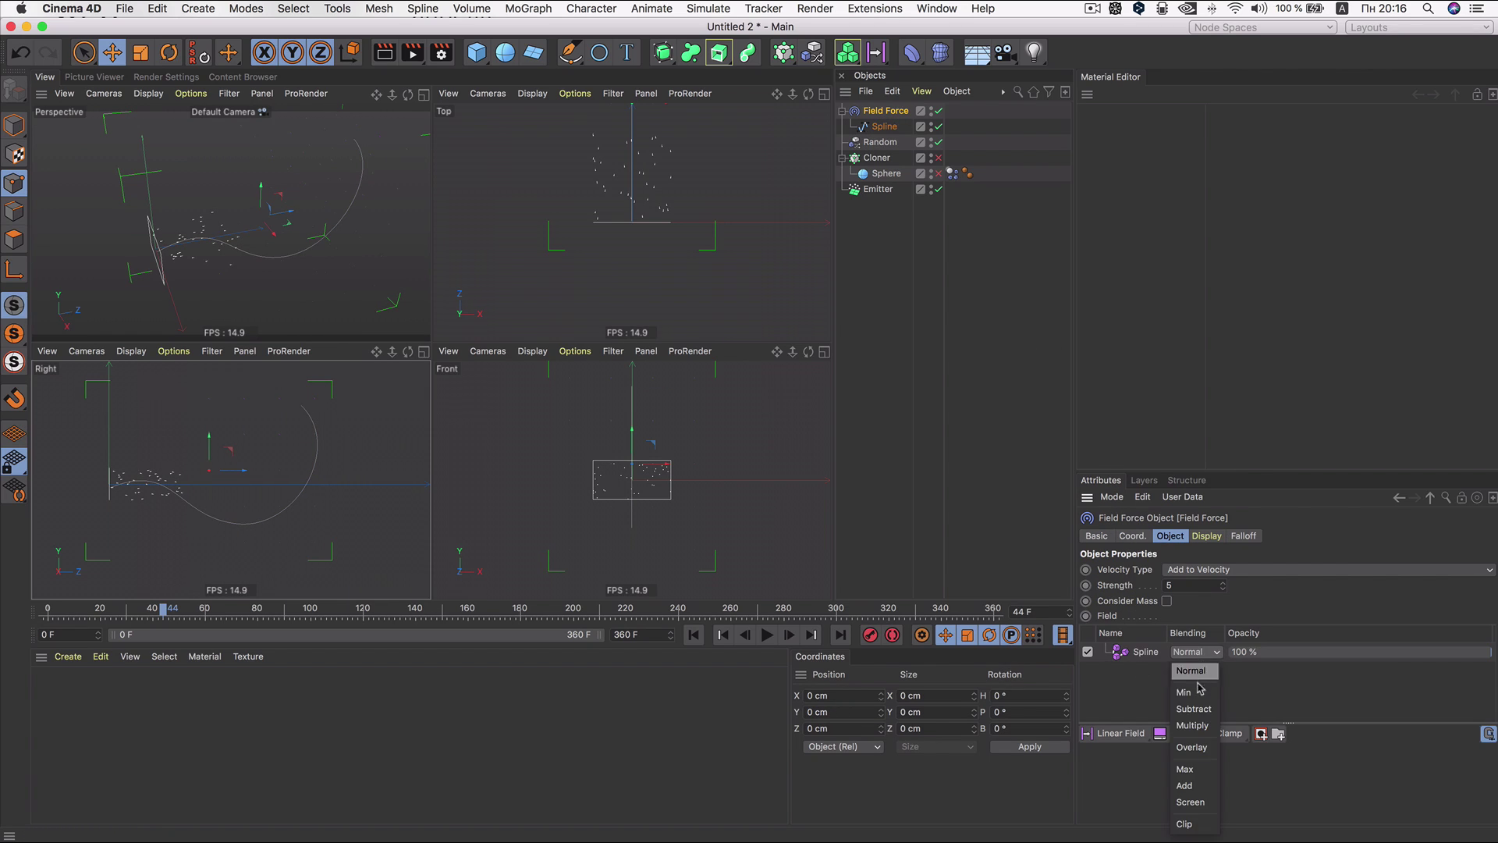
left_click(1202, 710)
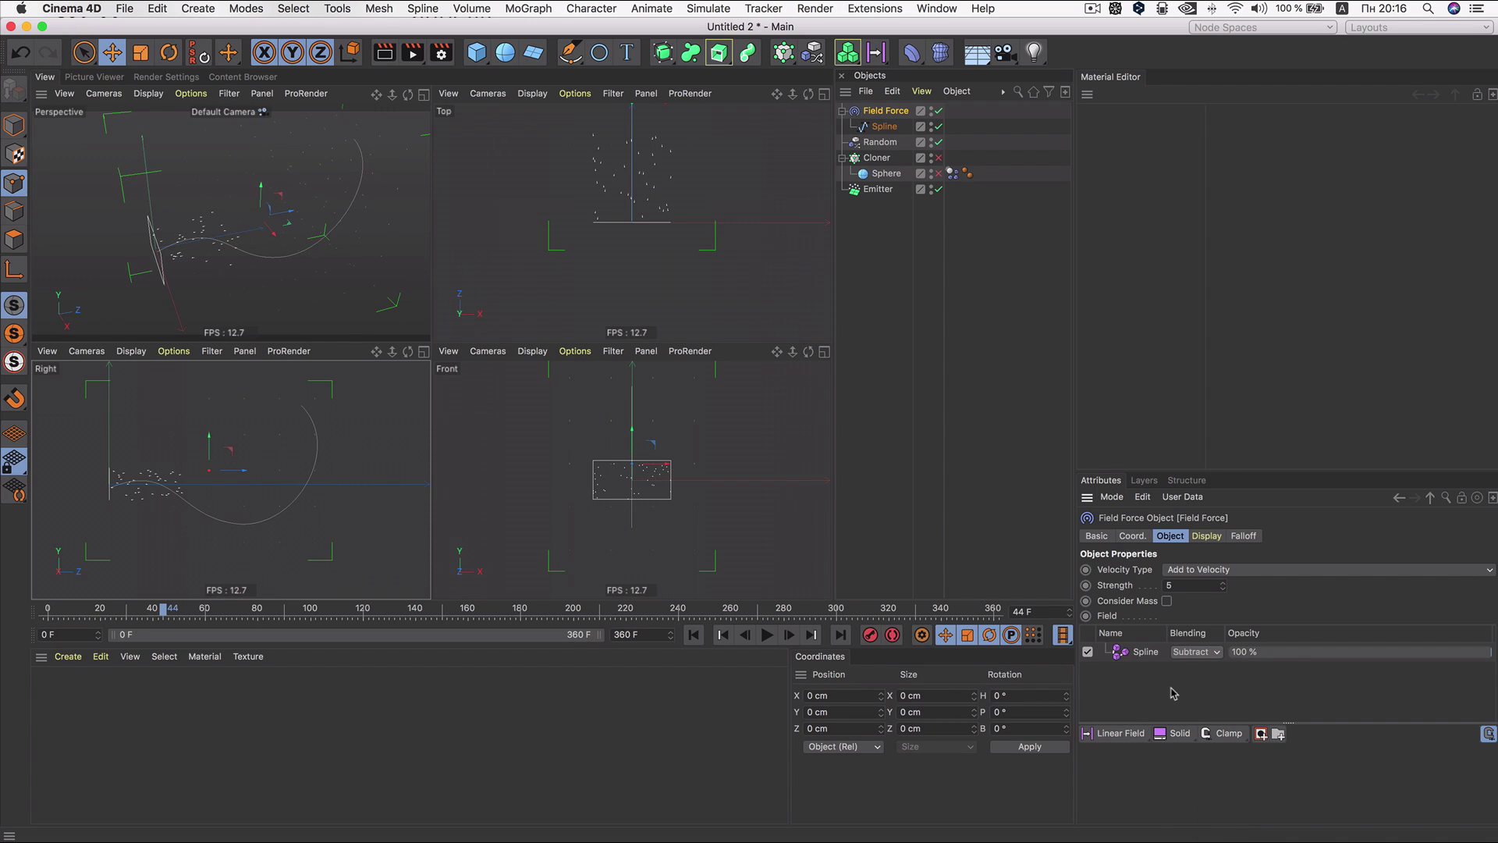
left_click(1227, 572)
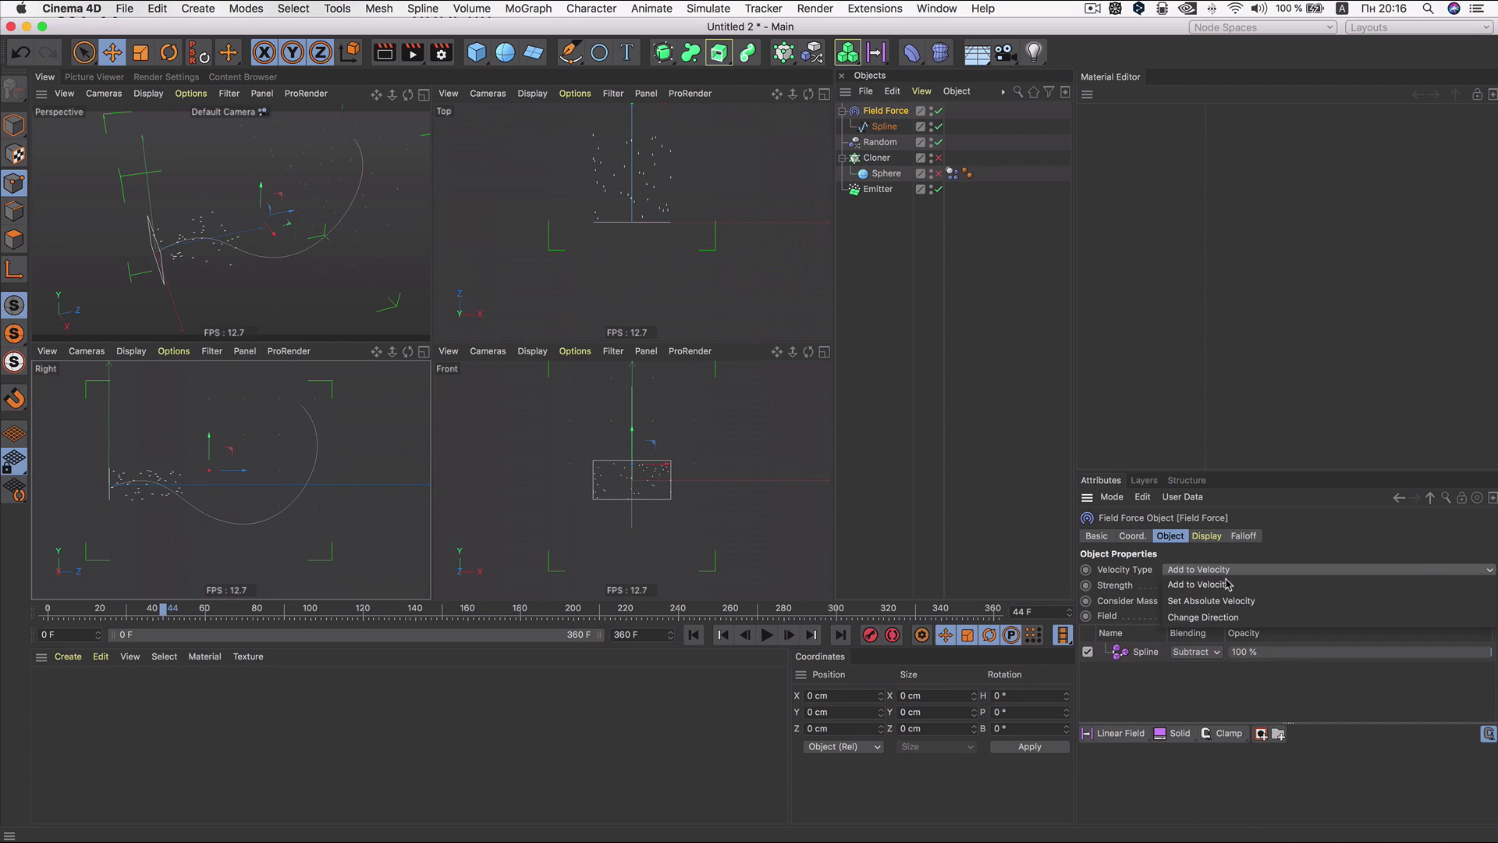
left_click(1187, 601)
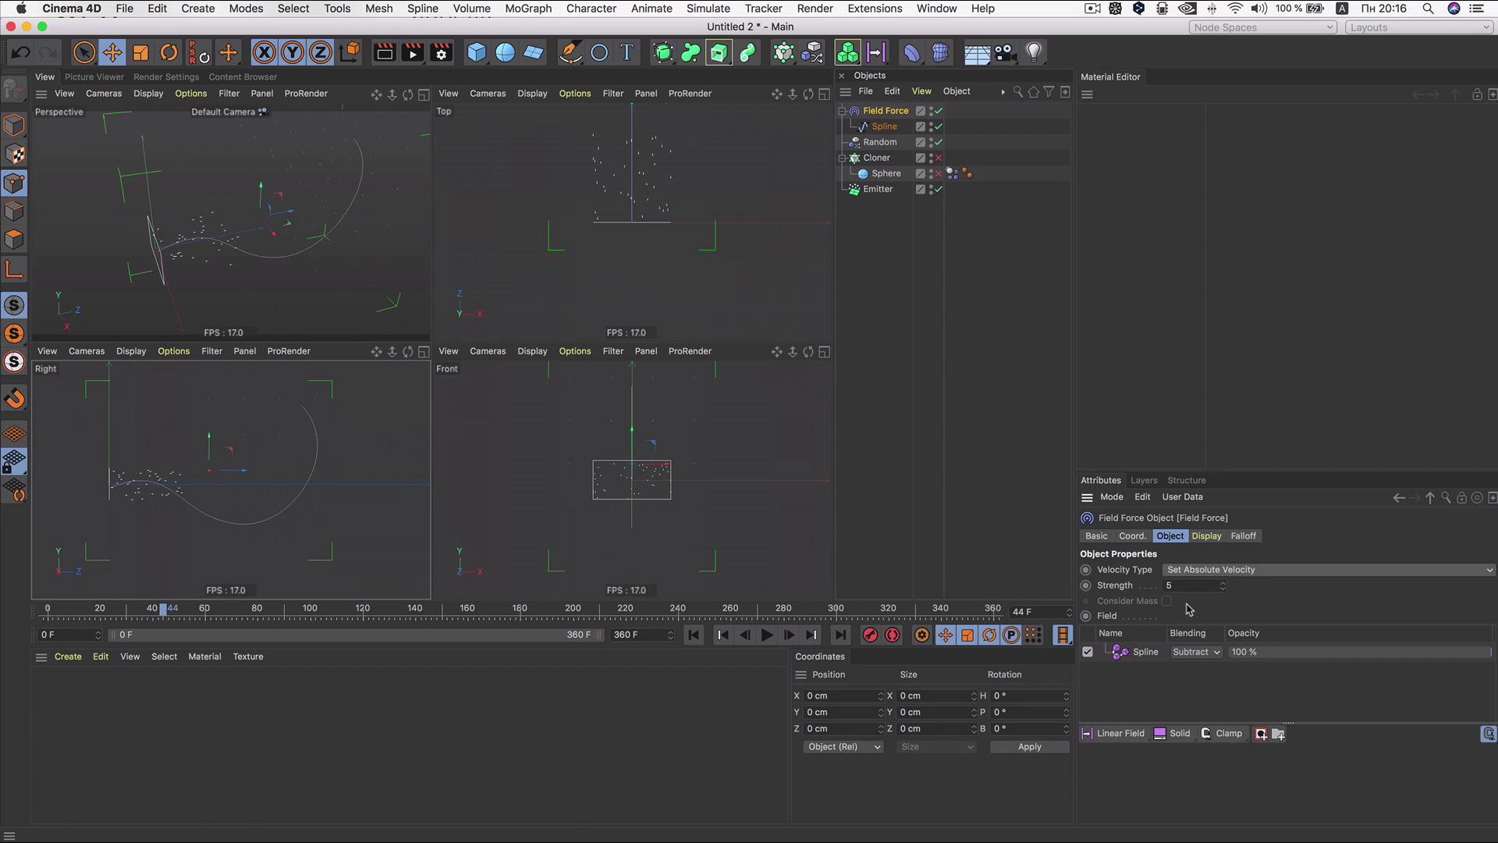
Step: Replay the simulation from frame 0, then bring up the Spline field layer's settings
left_click(692, 634)
left_click(767, 635)
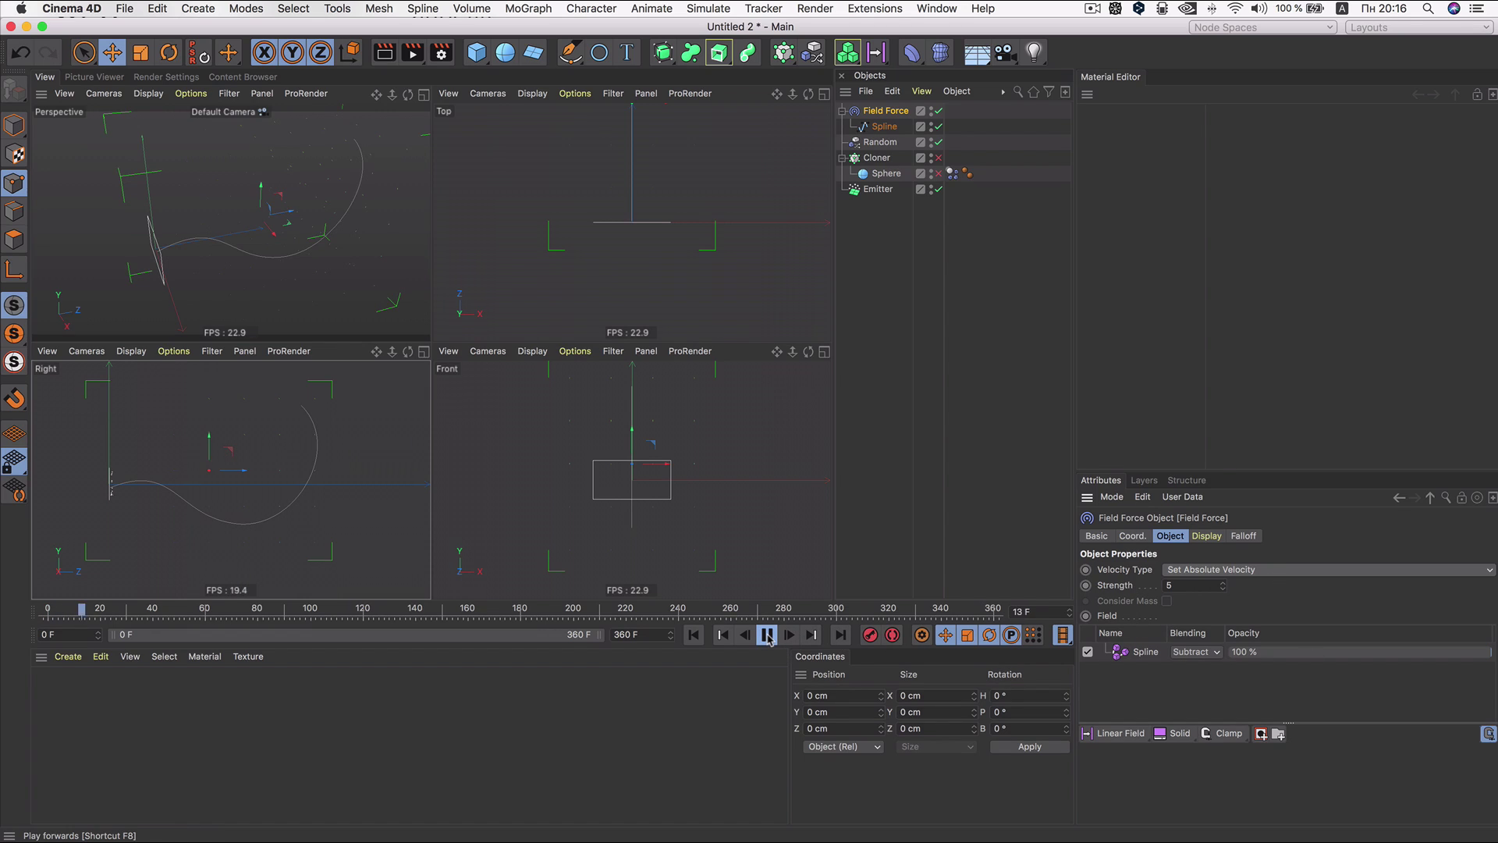
left_click(768, 635)
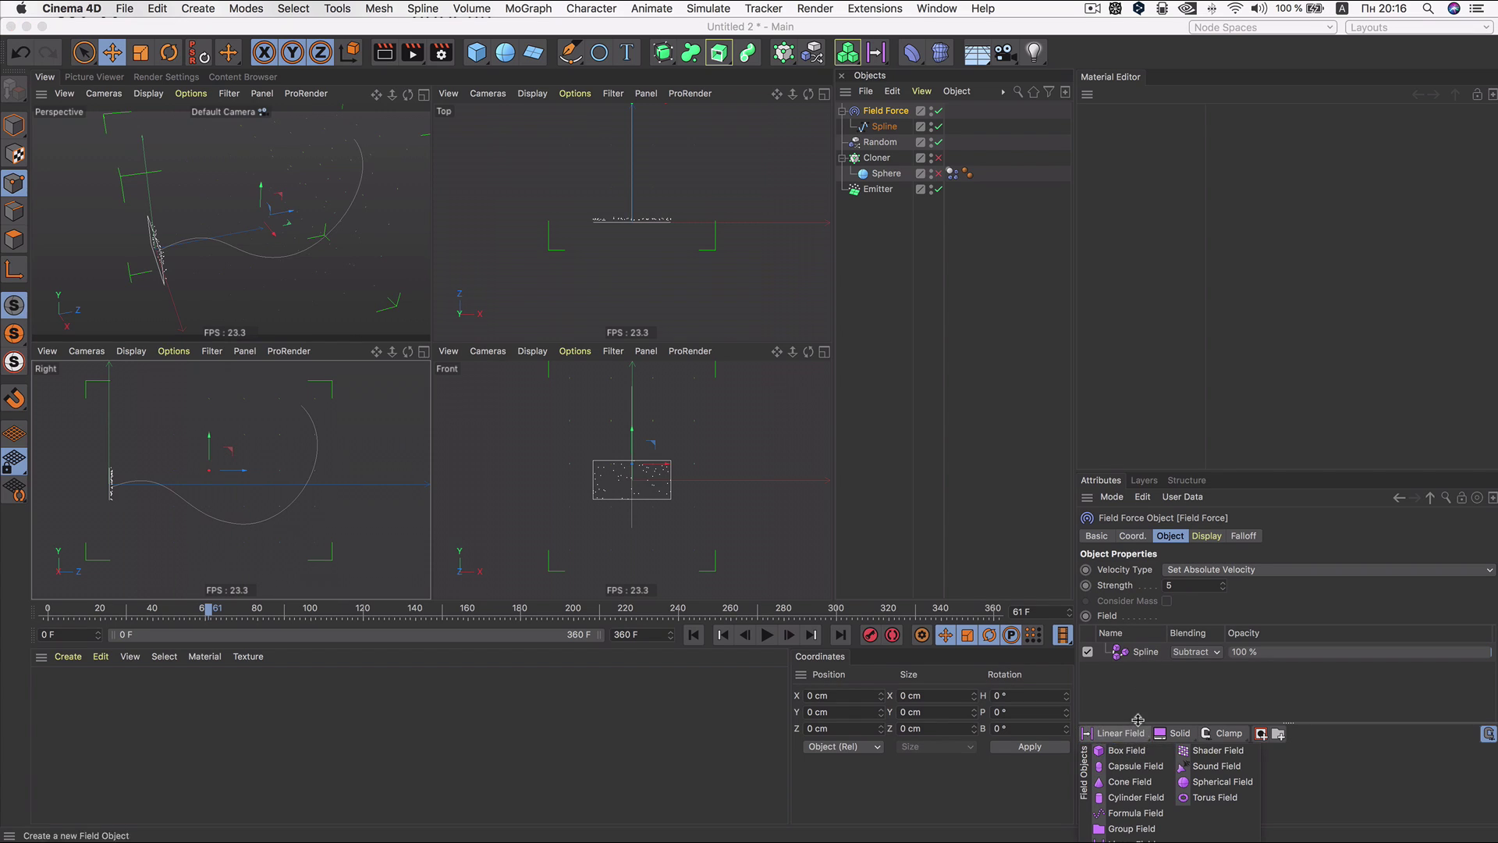
left_click_drag(1116, 730, 1141, 693)
left_click(1145, 652)
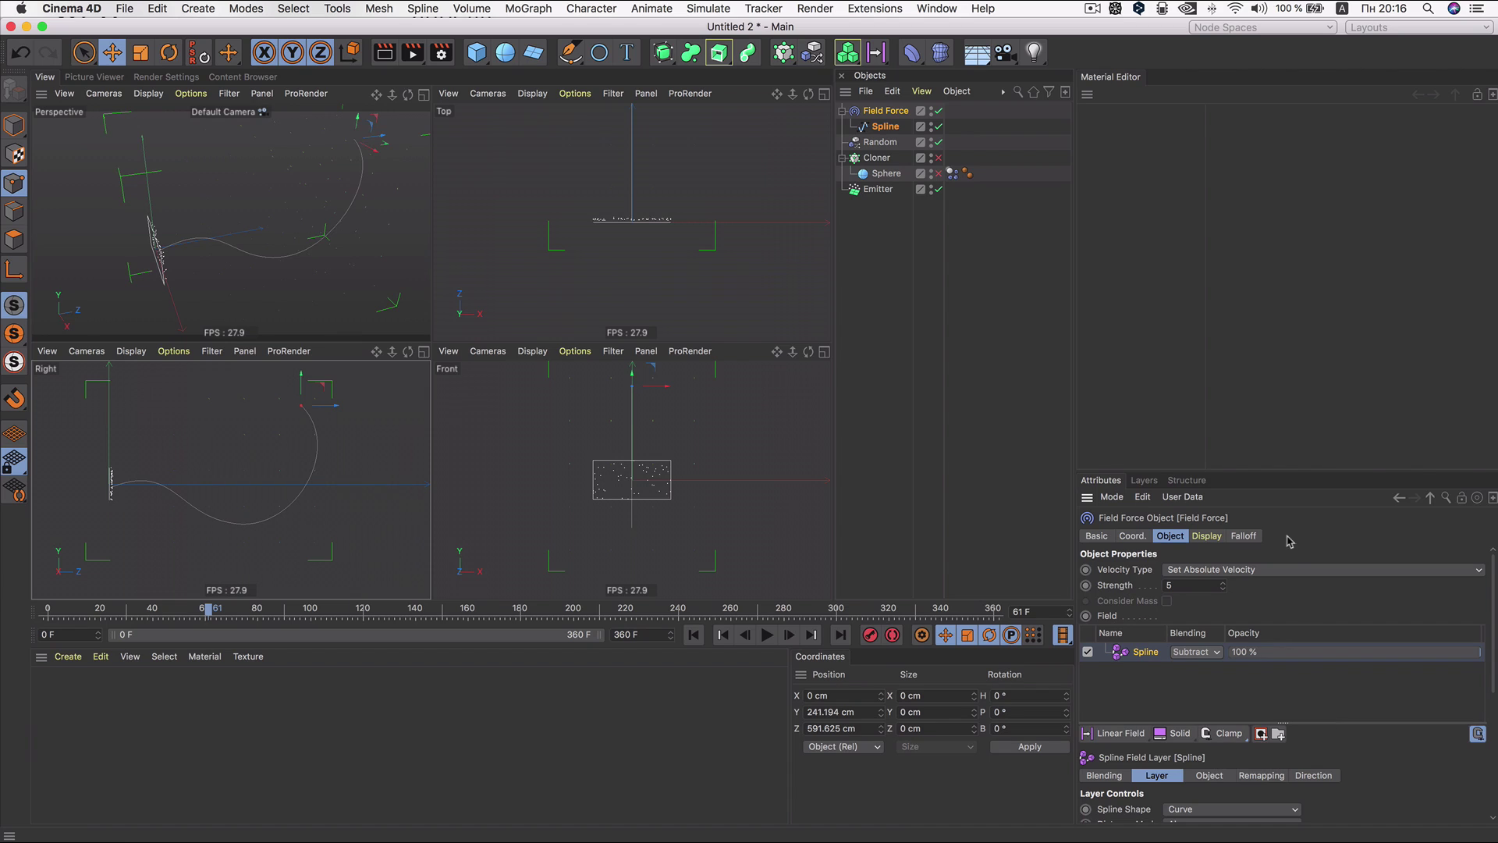
left_click_drag(1269, 471, 1275, 295)
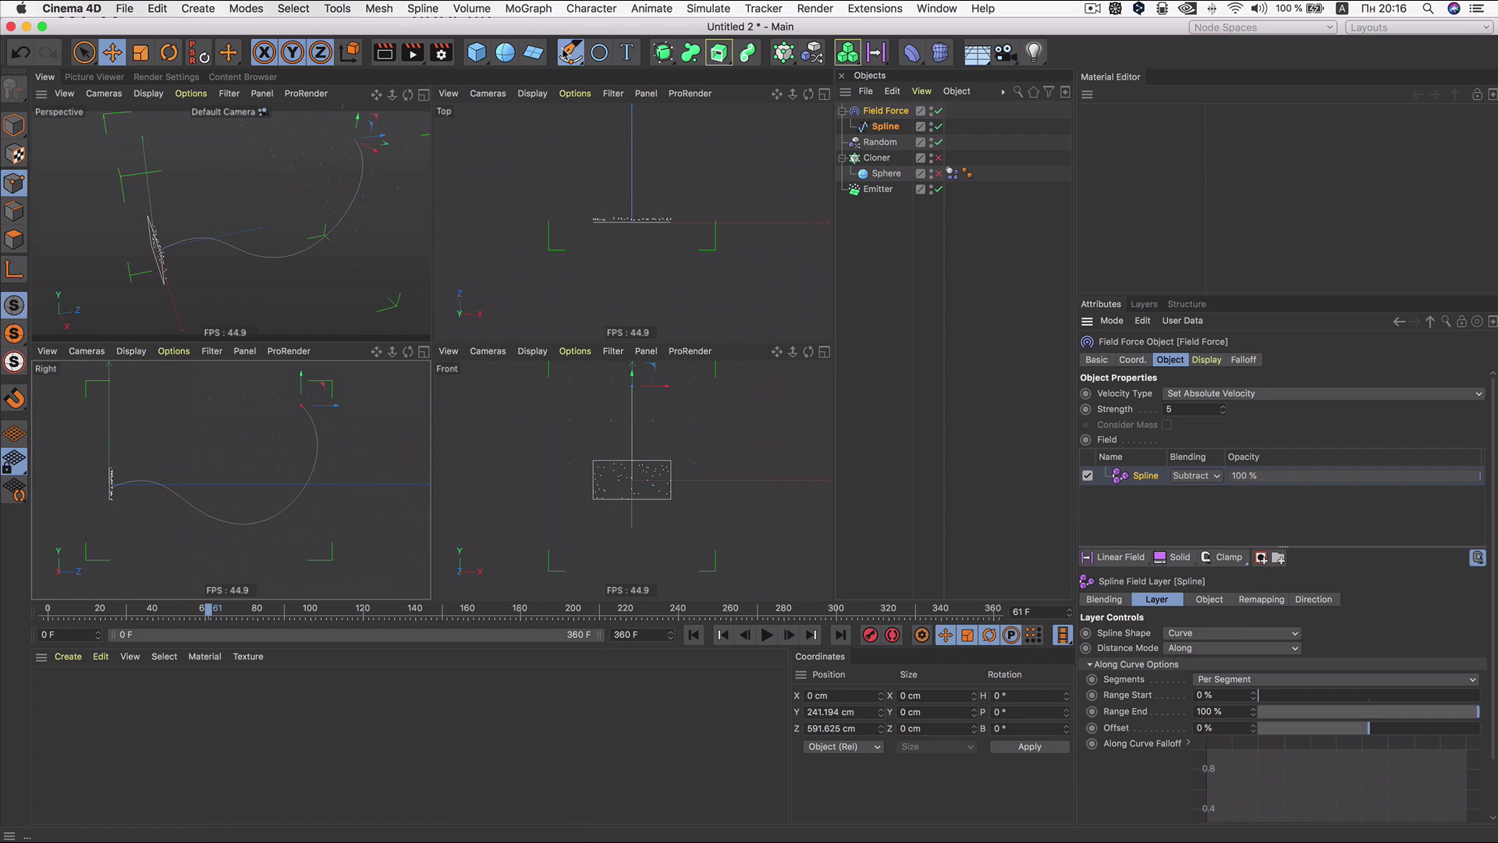
left_click(570, 52)
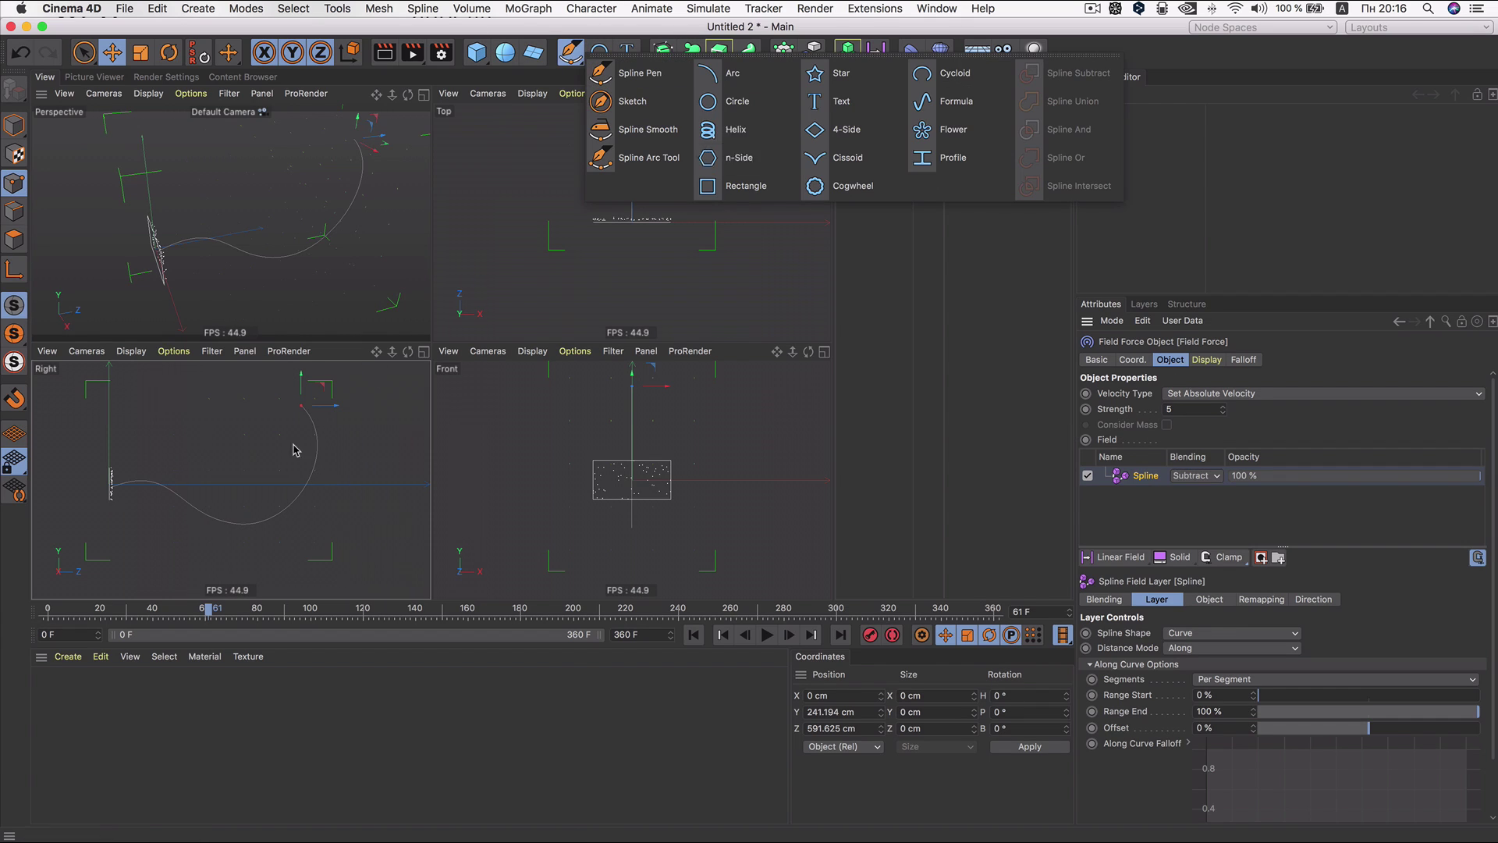
left_click(915, 367)
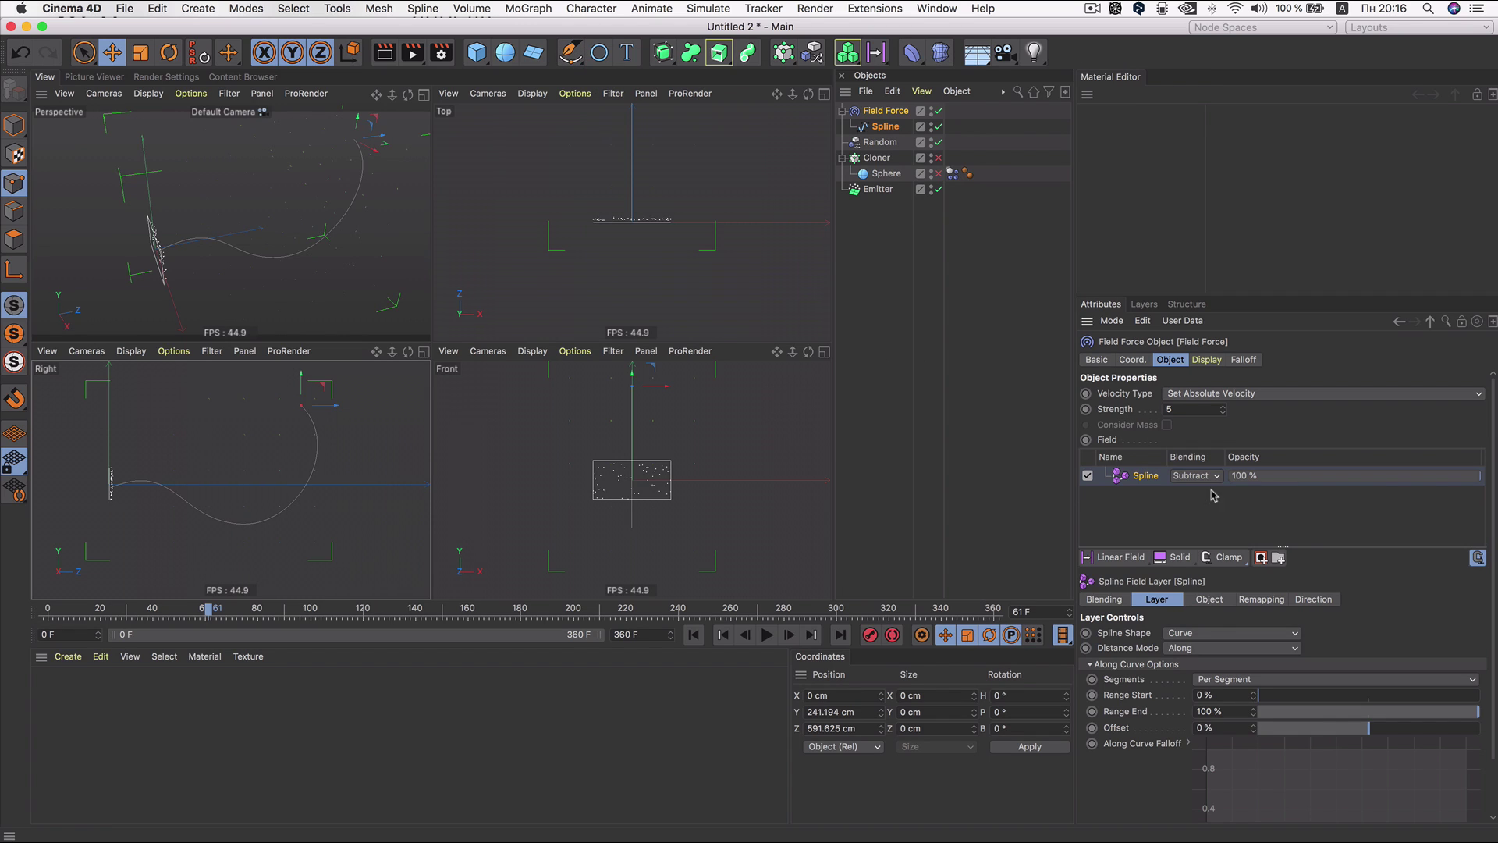
Step: Set the Spline field's direction Length to No Remap and replay the simulation
left_click(1313, 599)
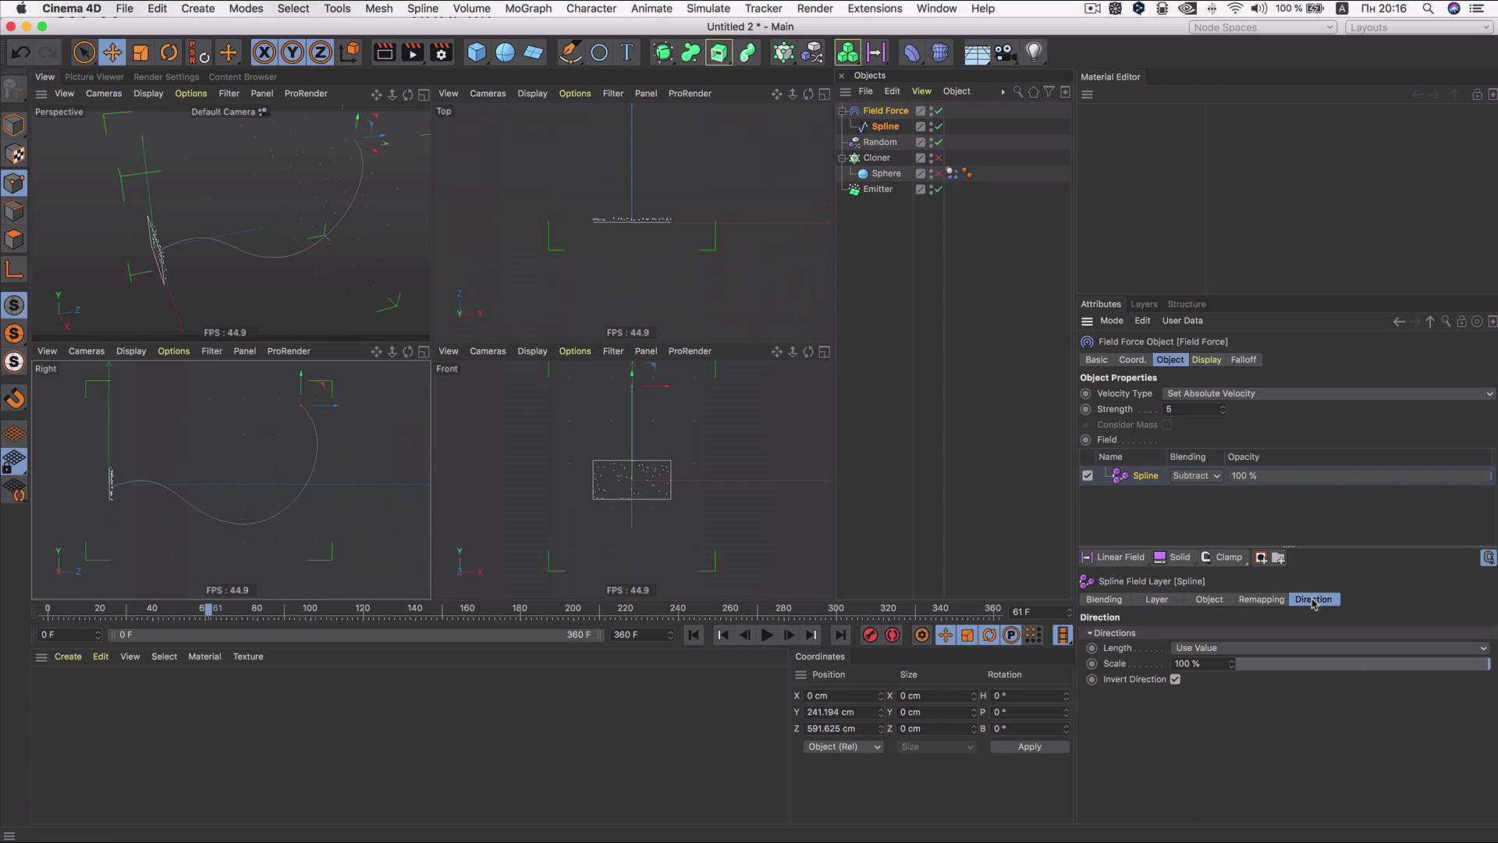
left_click(1237, 648)
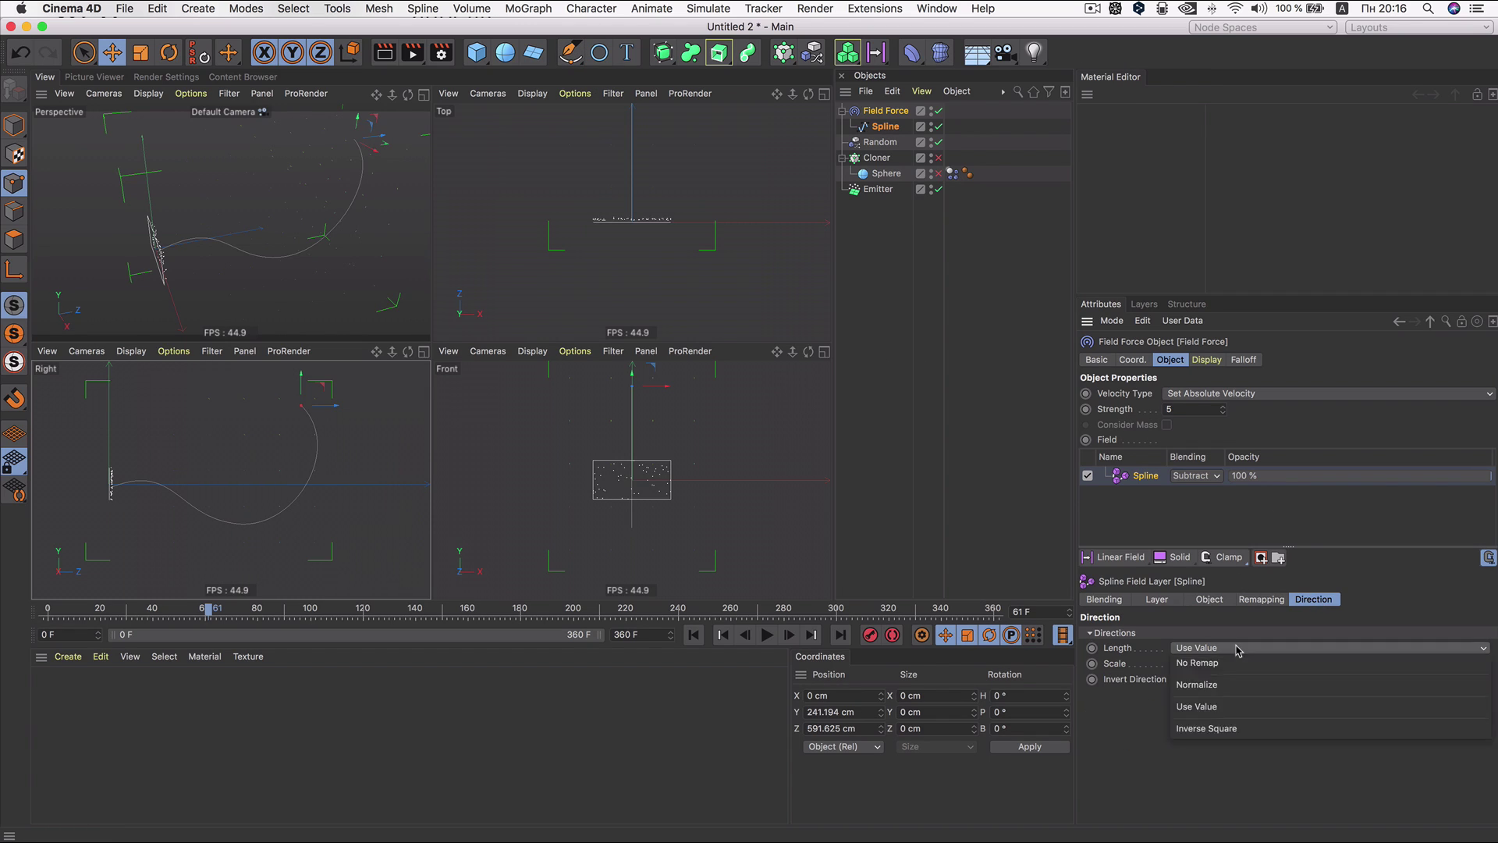
left_click(1209, 665)
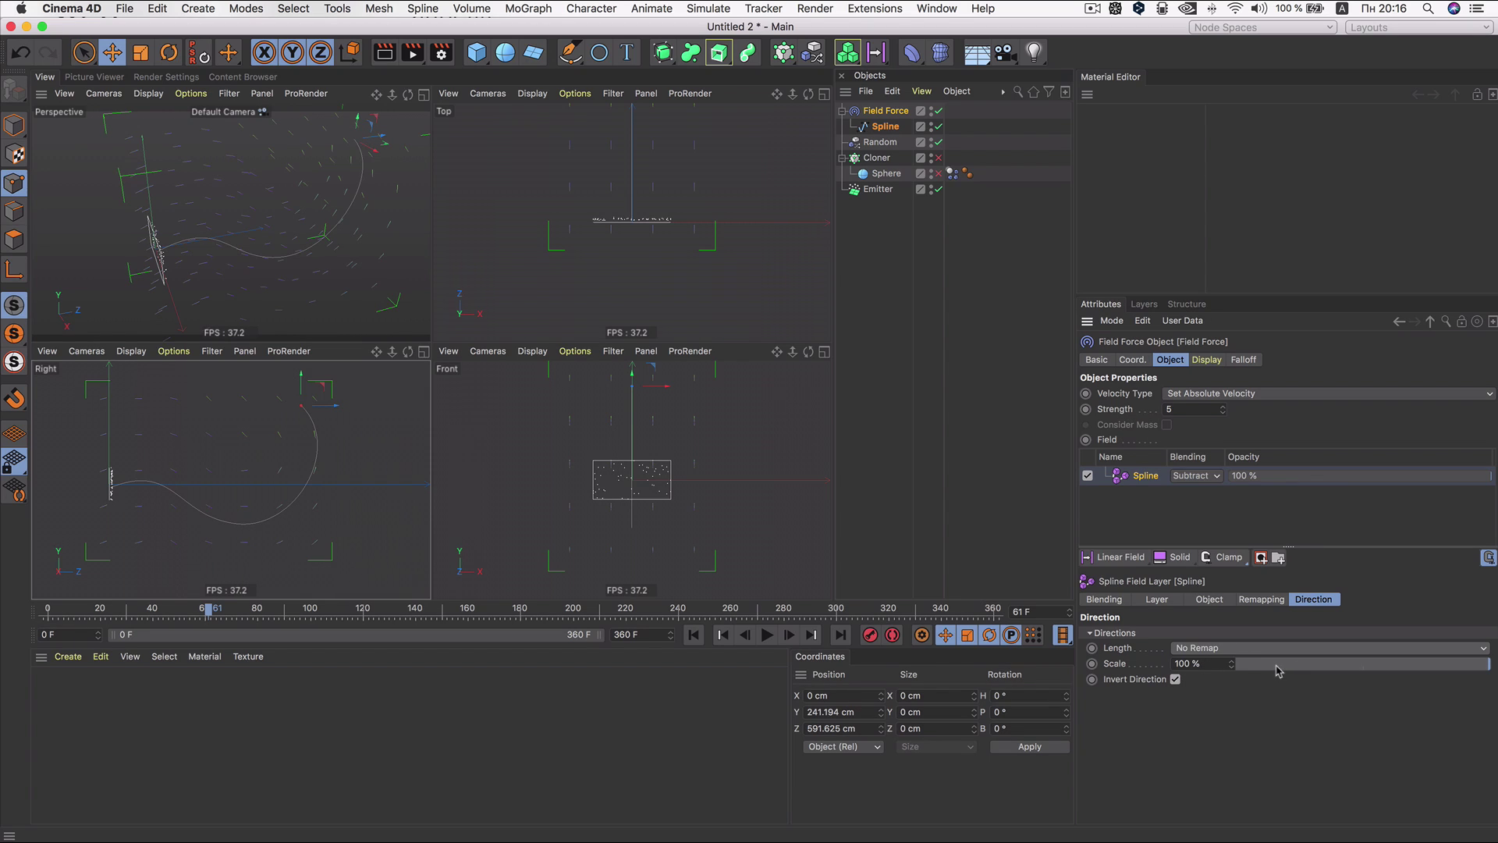
left_click(769, 635)
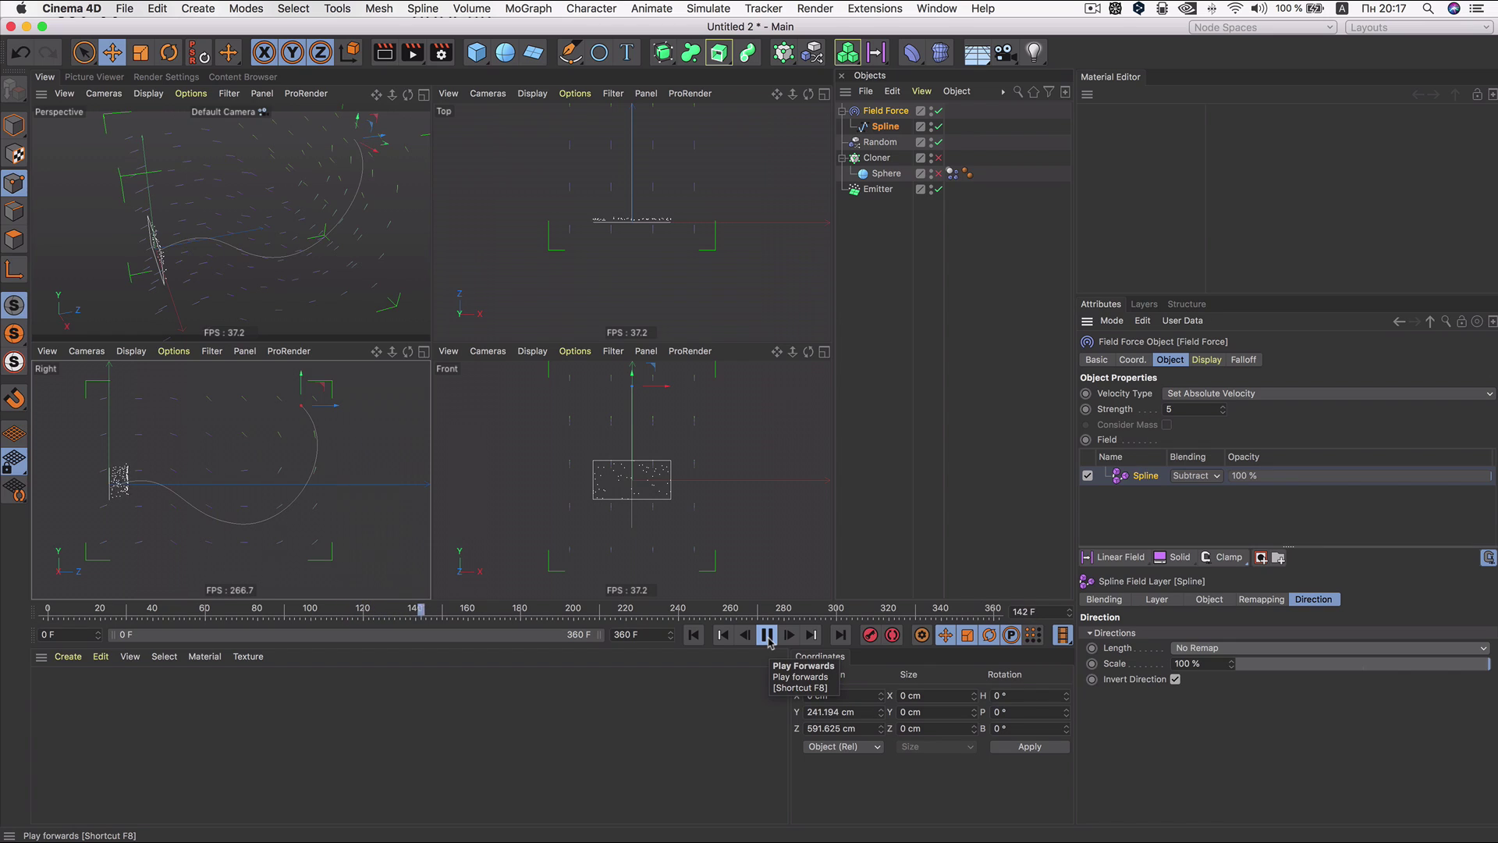
left_click(693, 635)
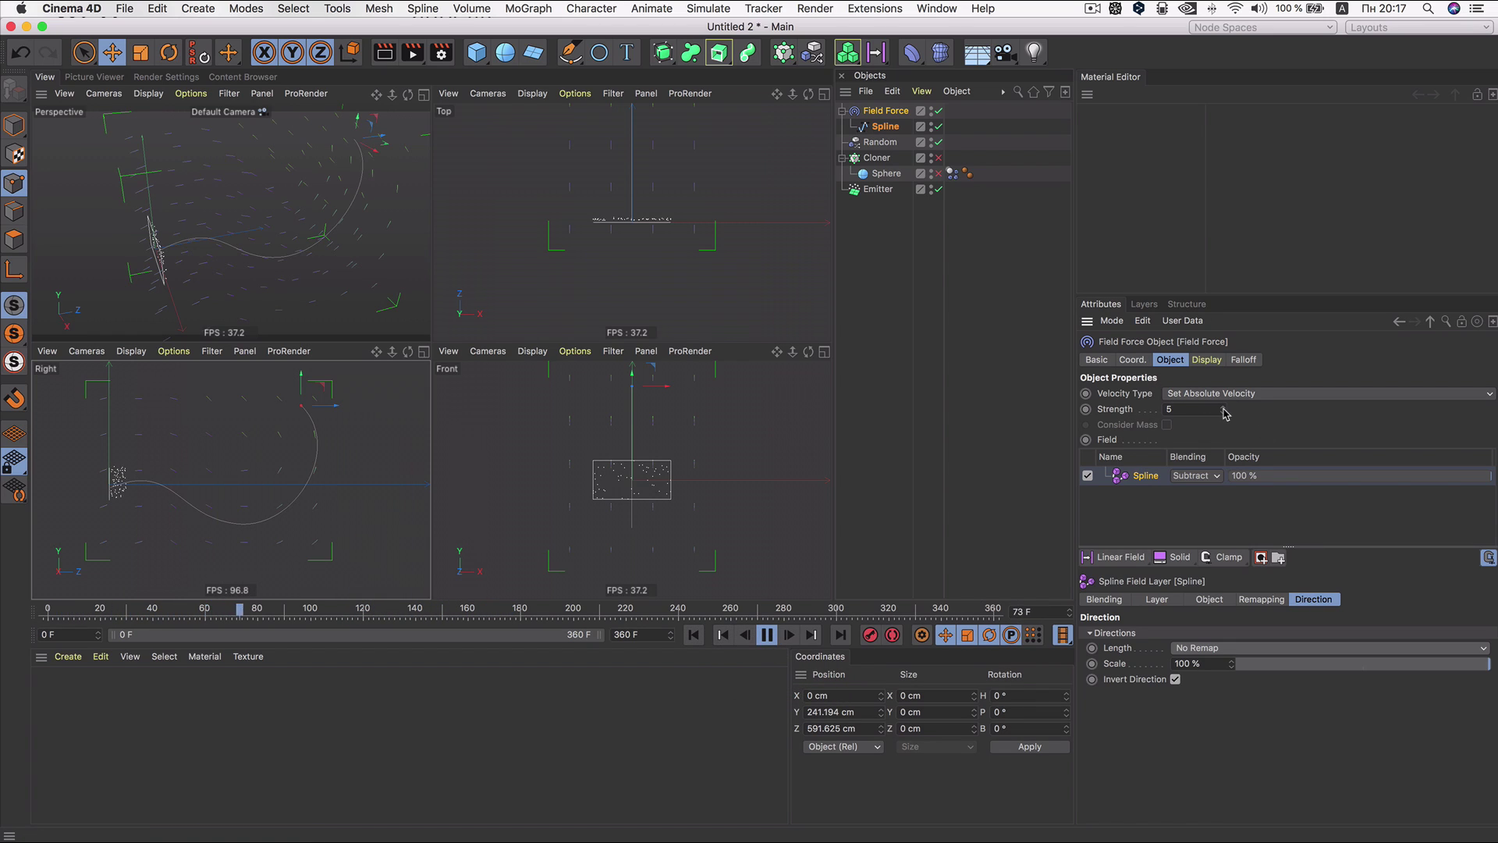
Step: Raise the Field Force strength to 12 and maximize the Perspective viewport
left_click_drag(1223, 410, 1241, 407)
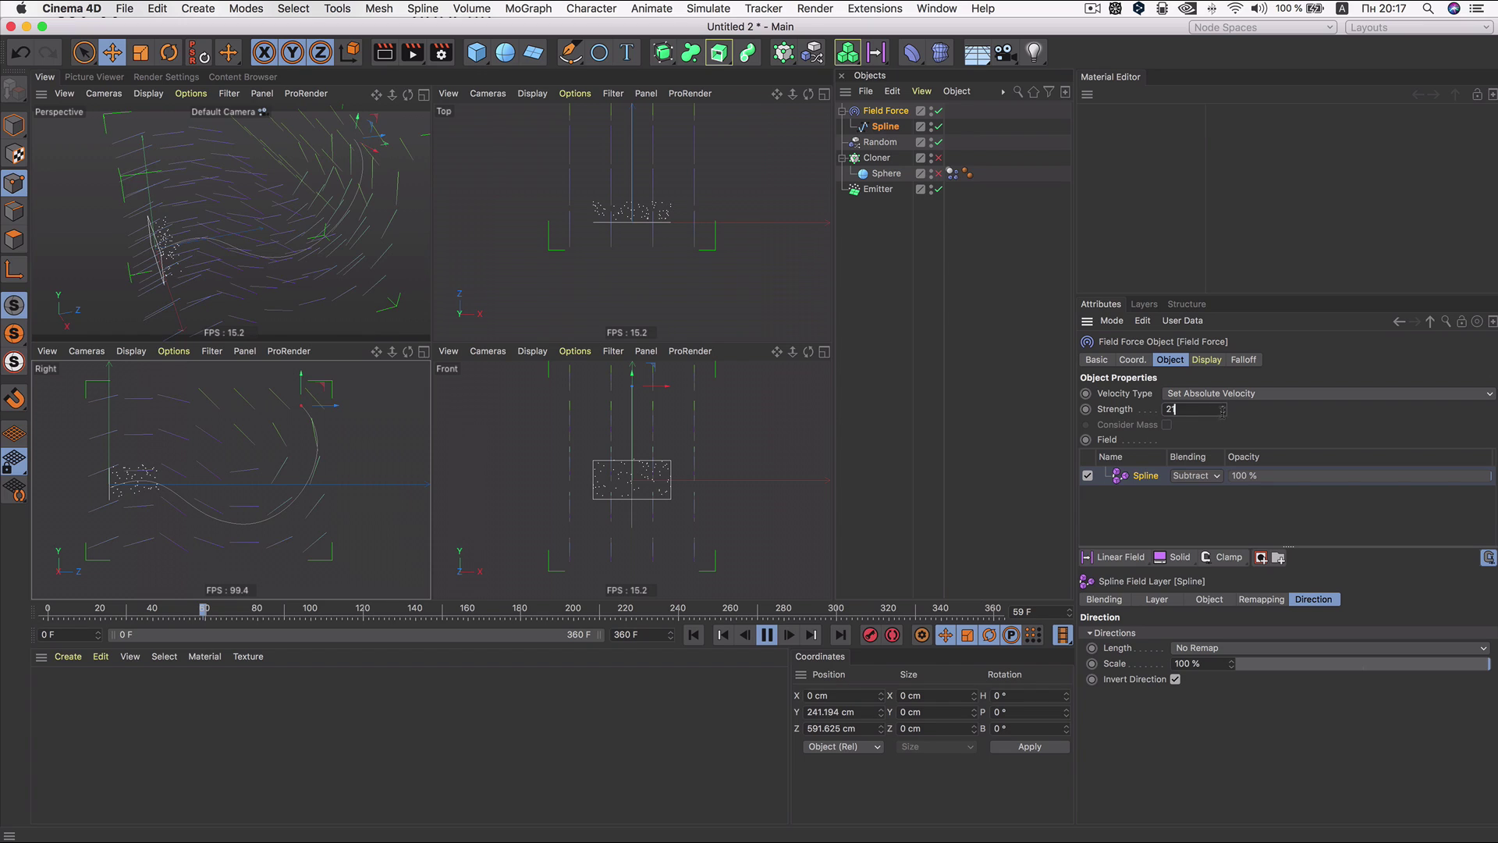
left_click_drag(1224, 414, 1223, 414)
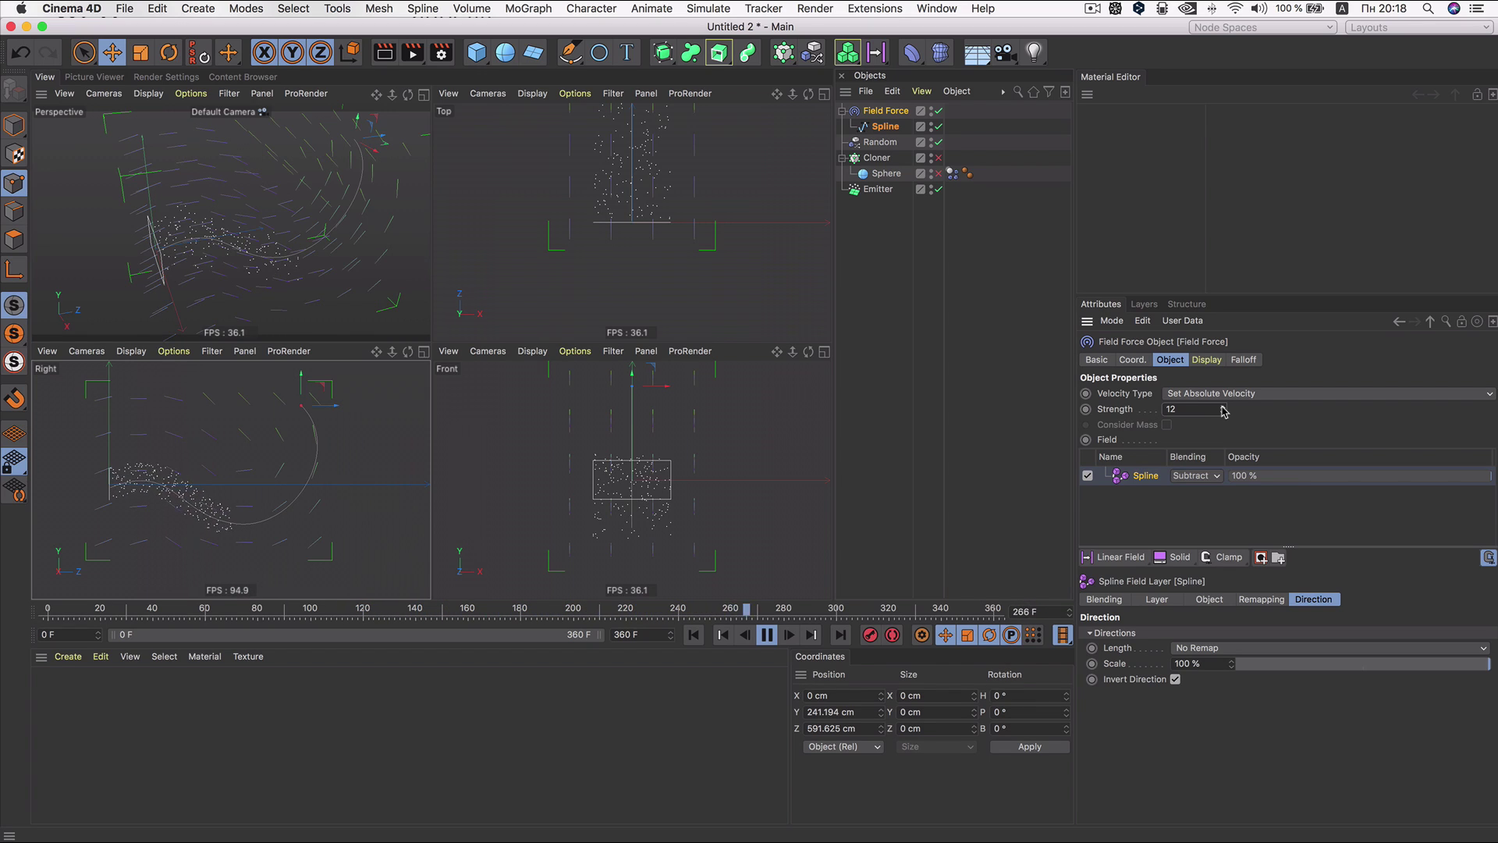
left_click(423, 94)
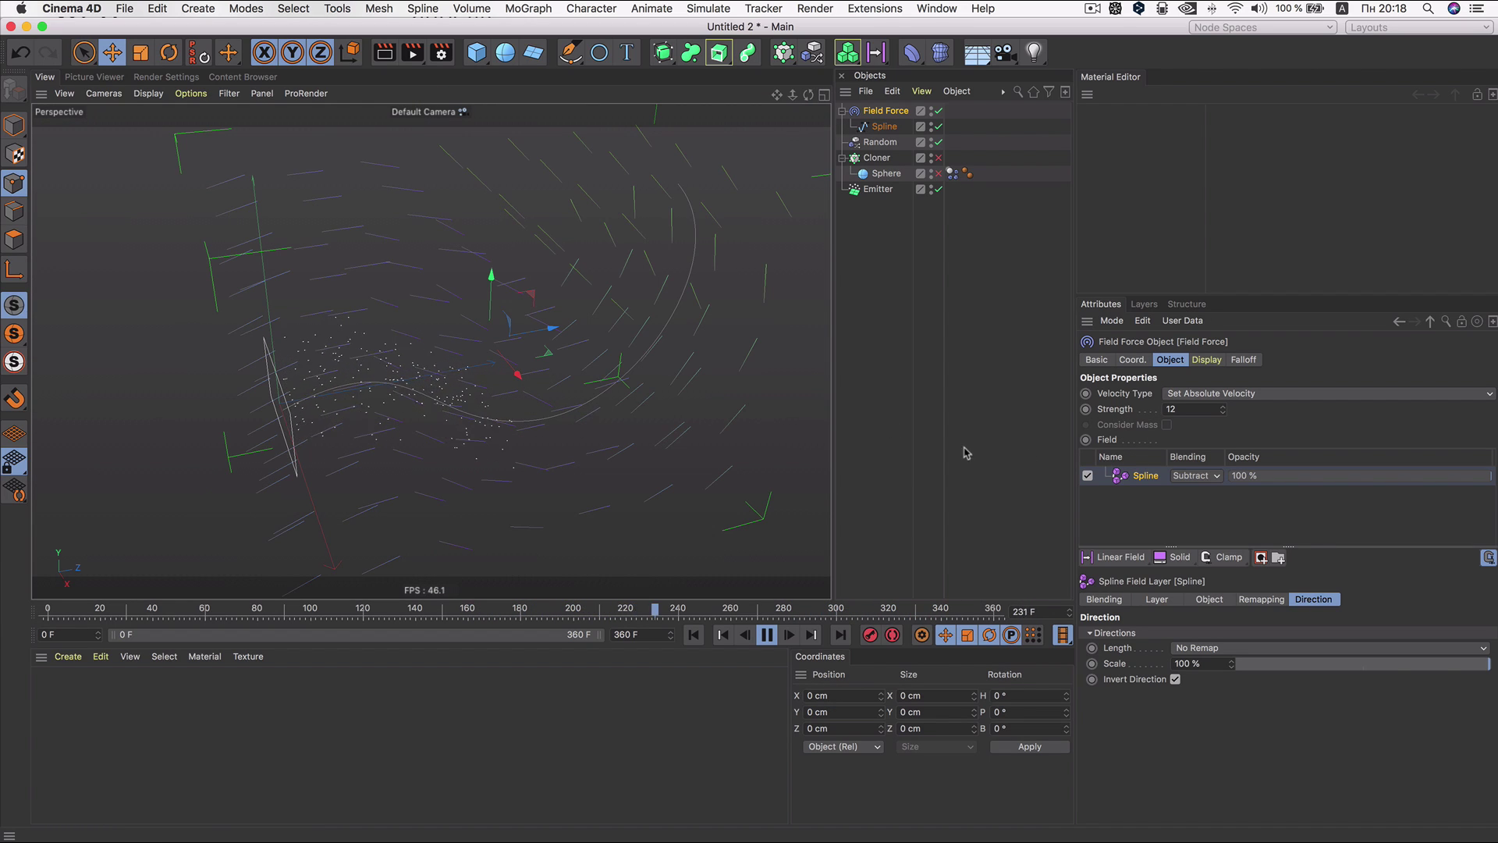
Step: Re-enable the Sphere and Cloner objects in the Object Manager
left_click(939, 173)
left_click(938, 158)
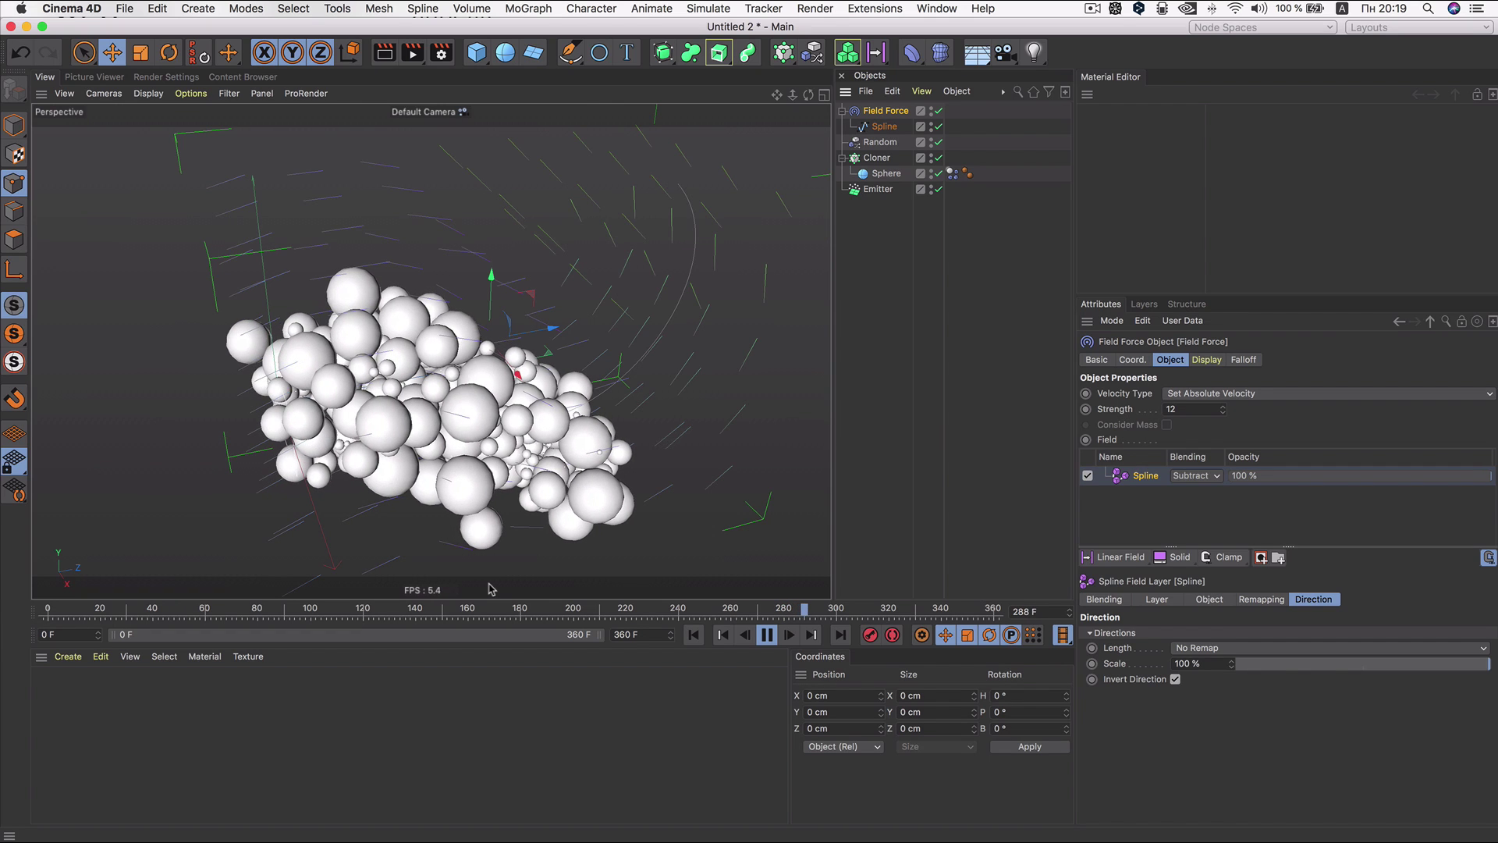
key("shift+v")
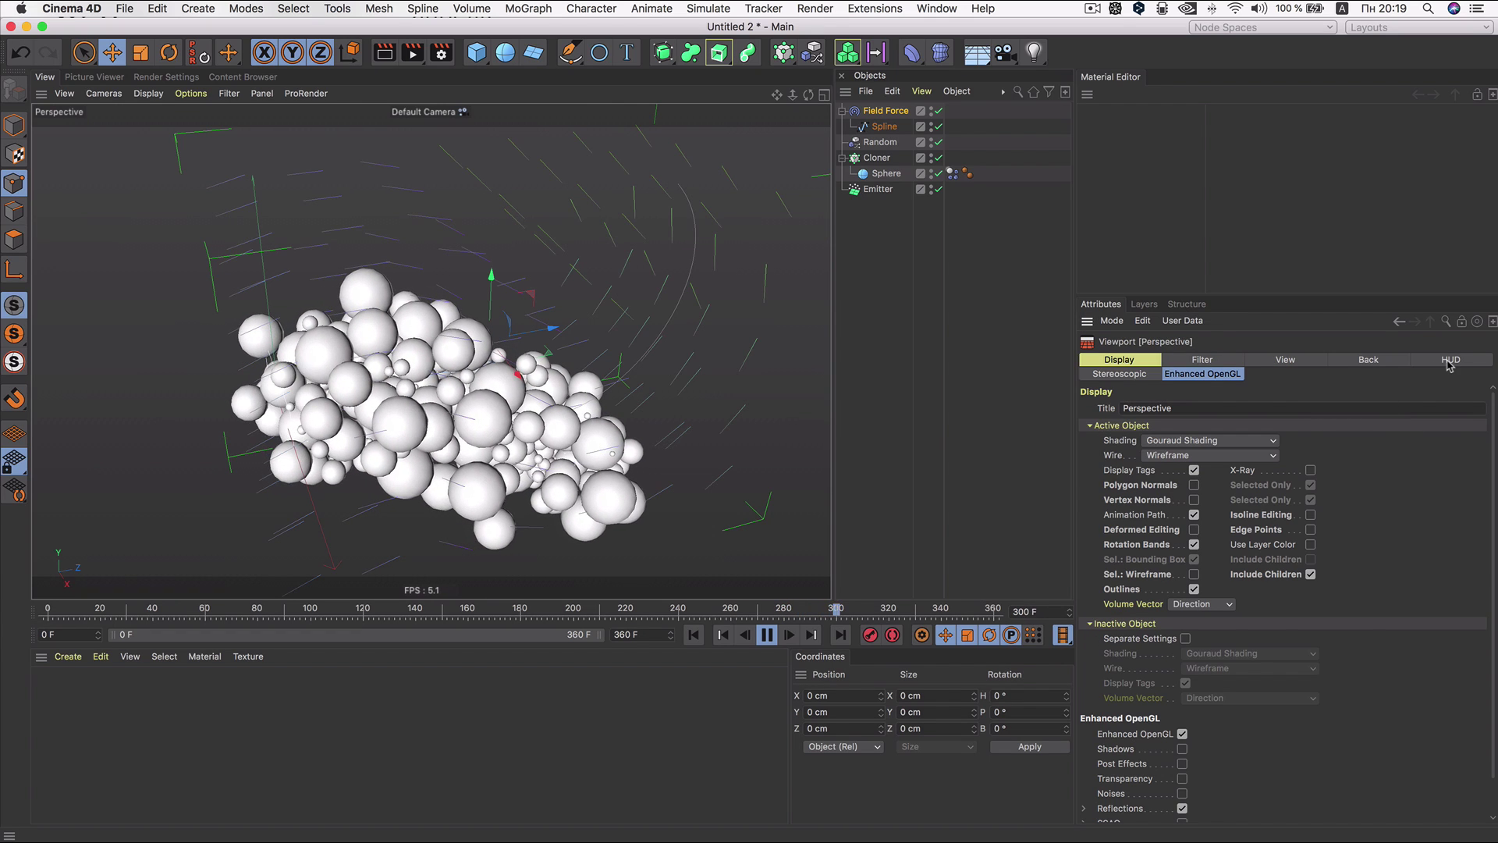
left_click(1451, 359)
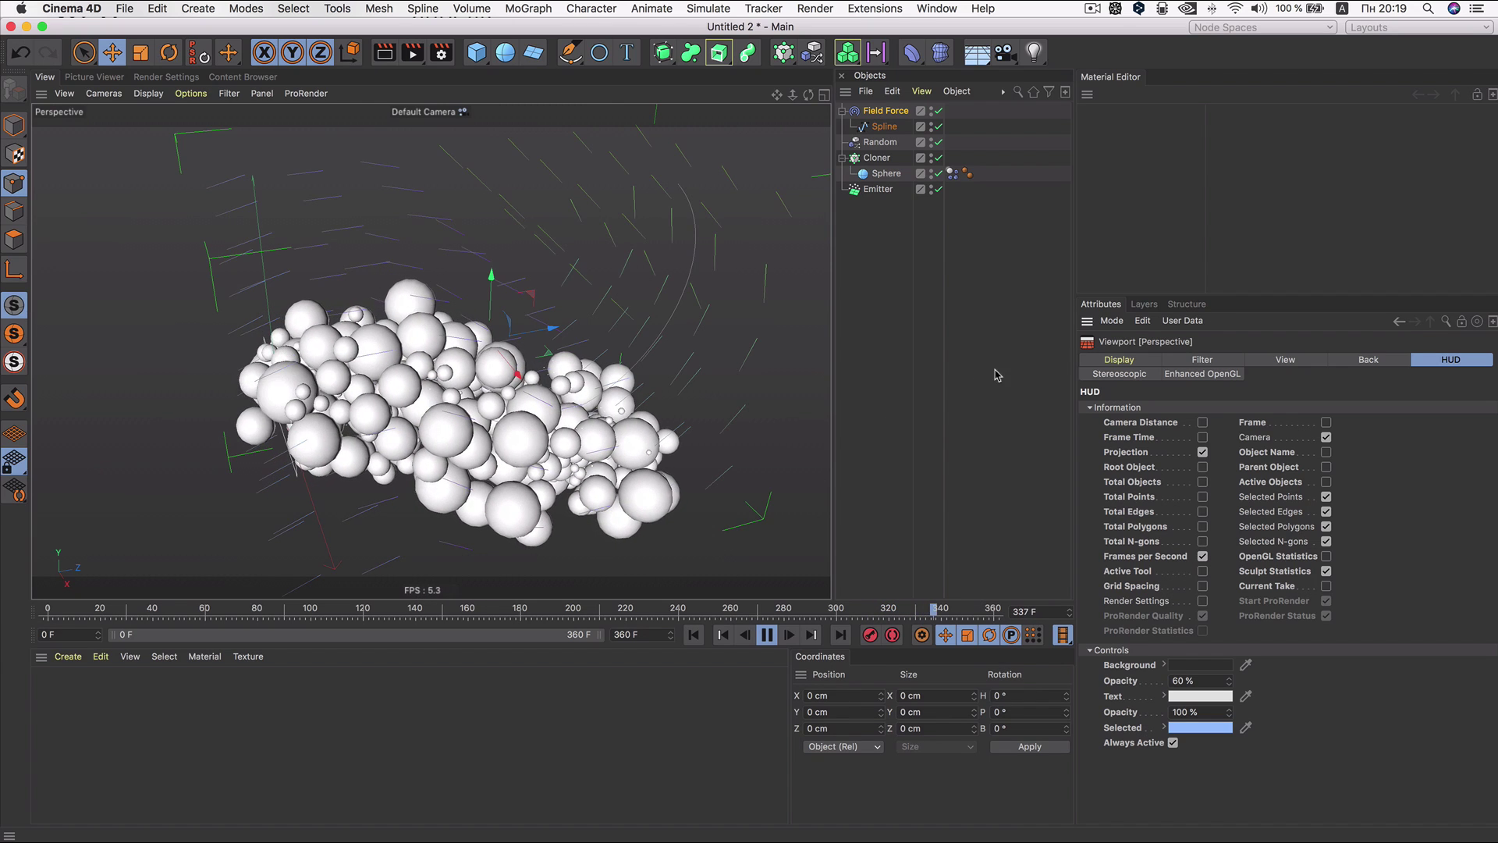
left_click(846, 249)
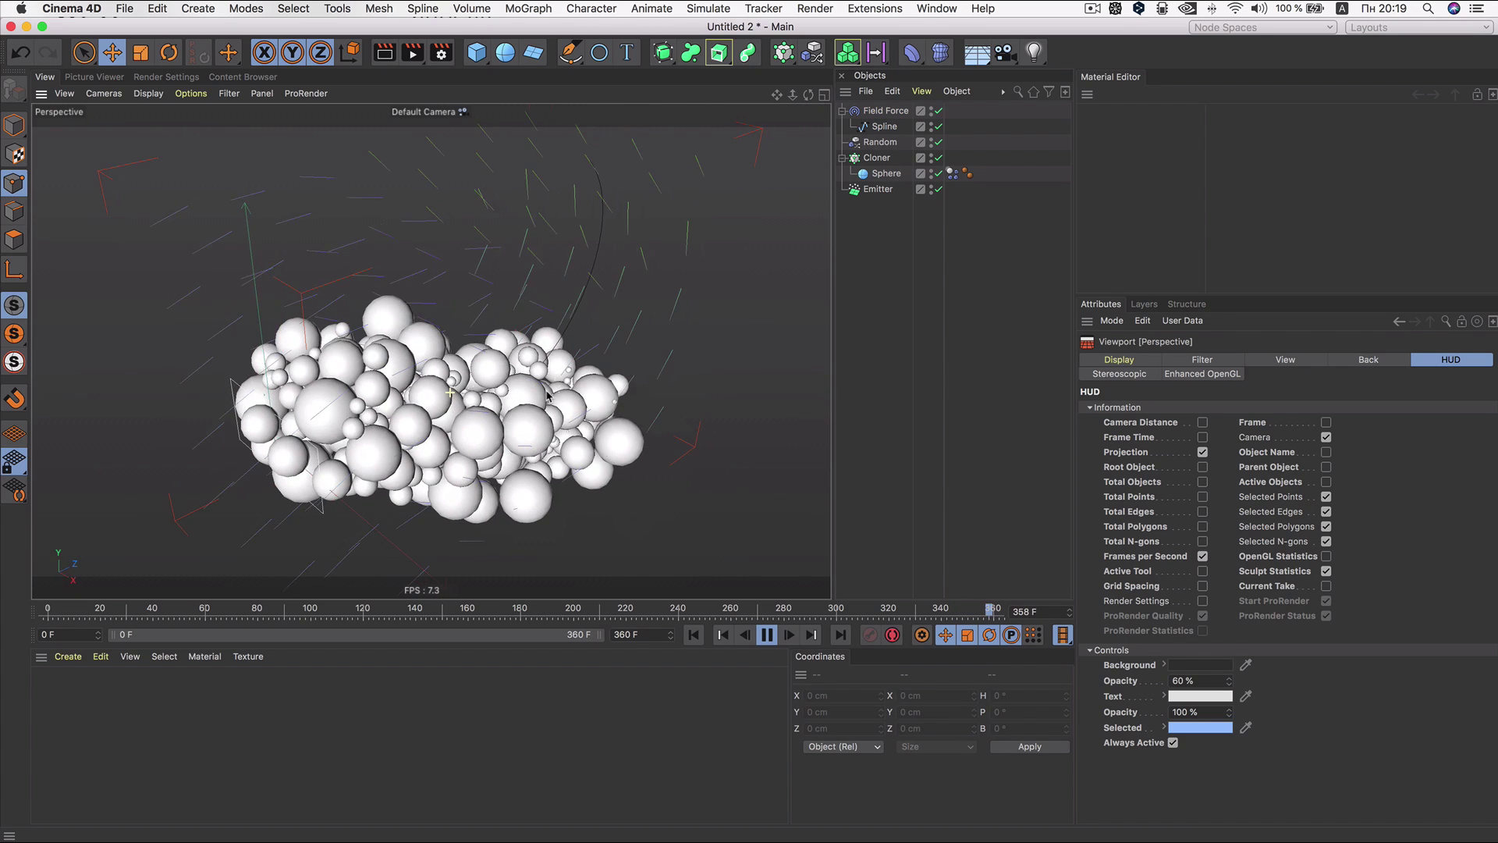
mouse_move(496, 396)
left_mouse_down("alt")
mouse_move(616, 380)
mouse_move(524, 404)
mouse_move(525, 357)
left_mouse_up("alt")
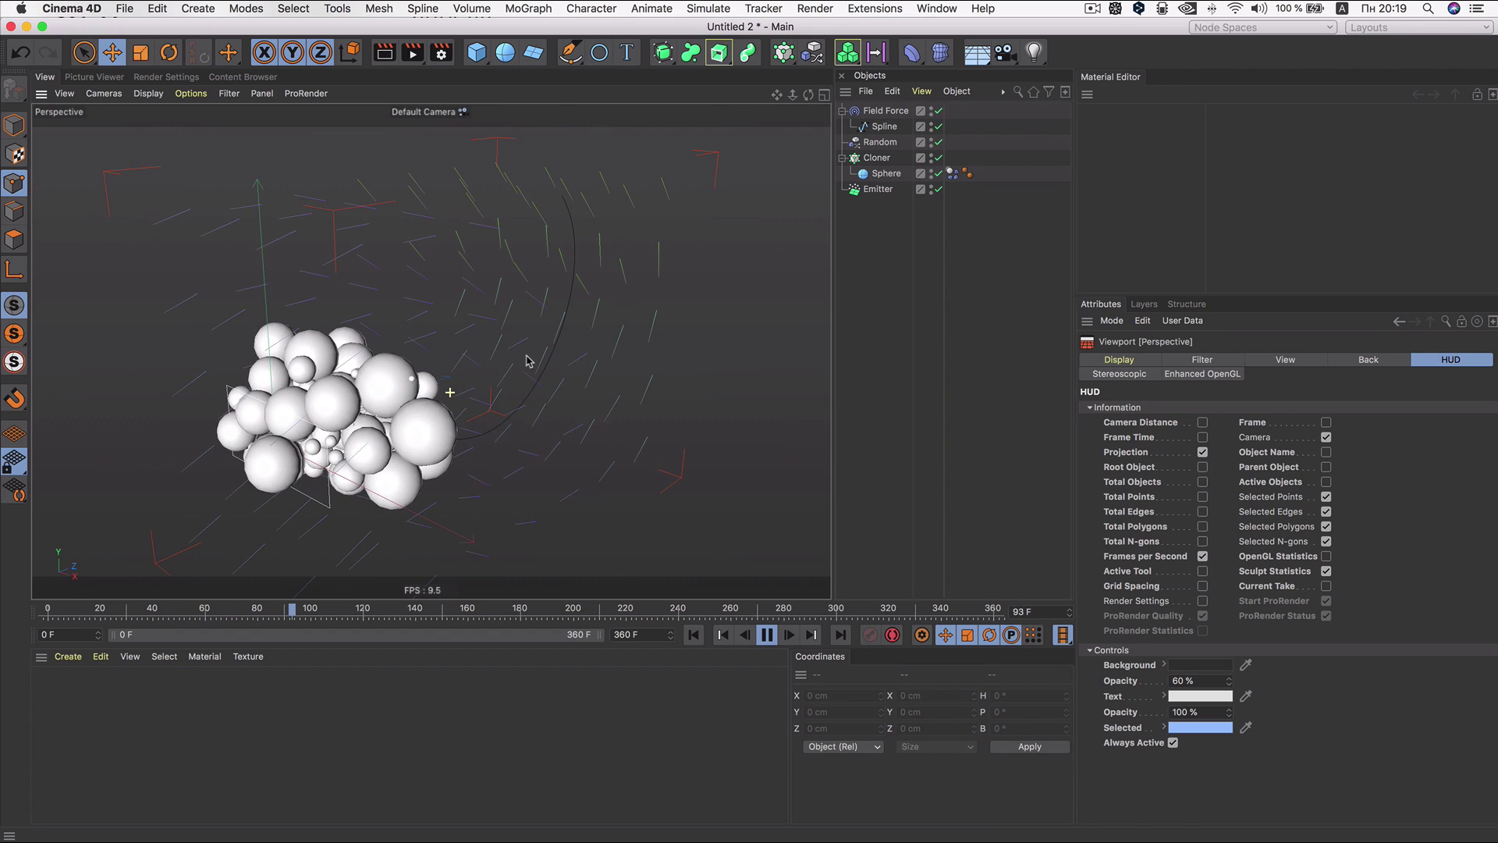
Step: Turn on Position randomisation (50 cm on P.X/Y/Z) in the Random effector
left_click(880, 143)
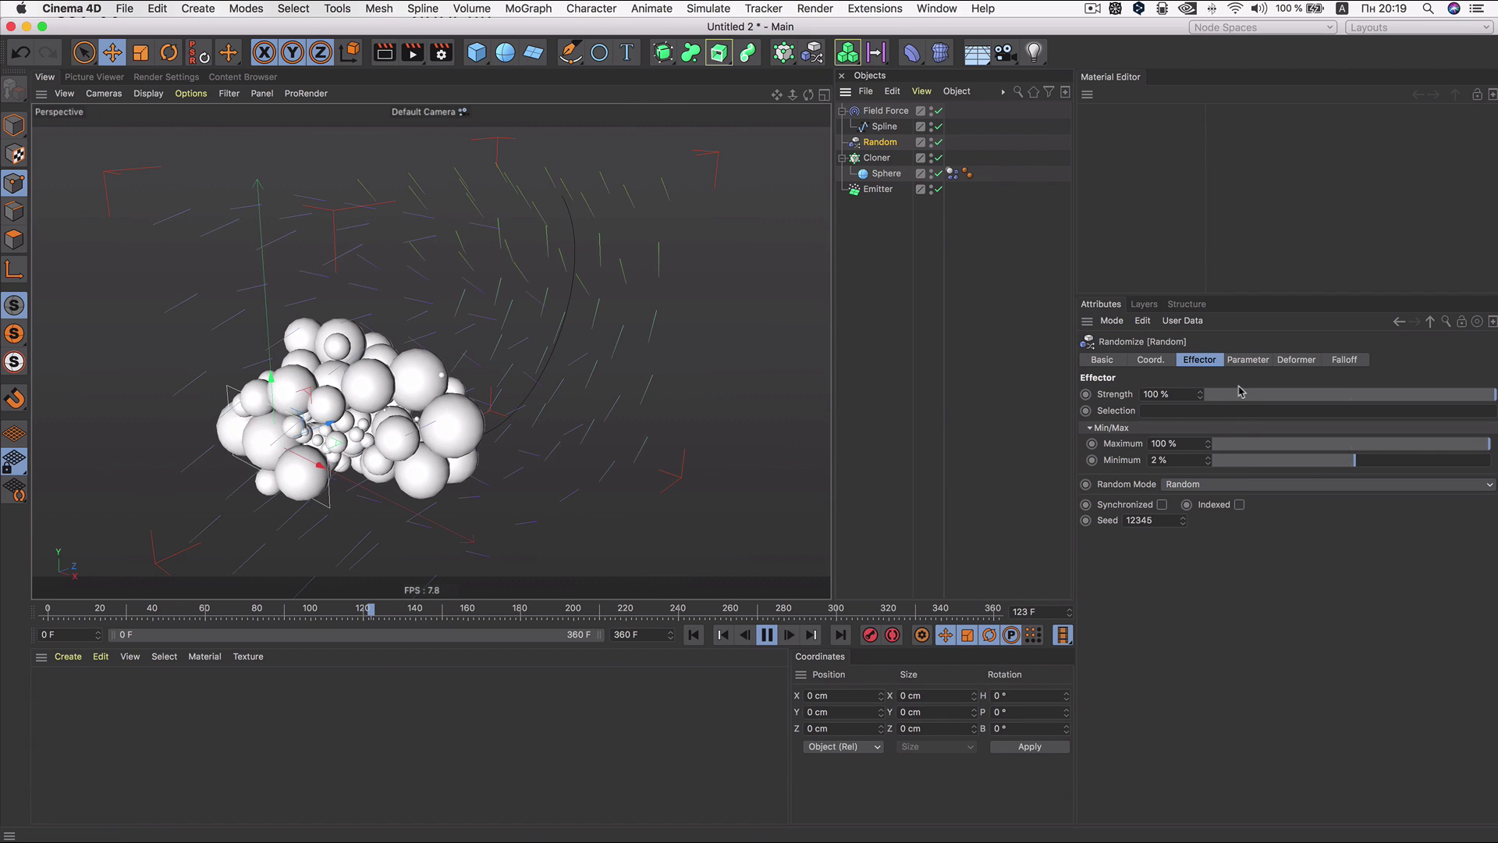
left_click(1243, 360)
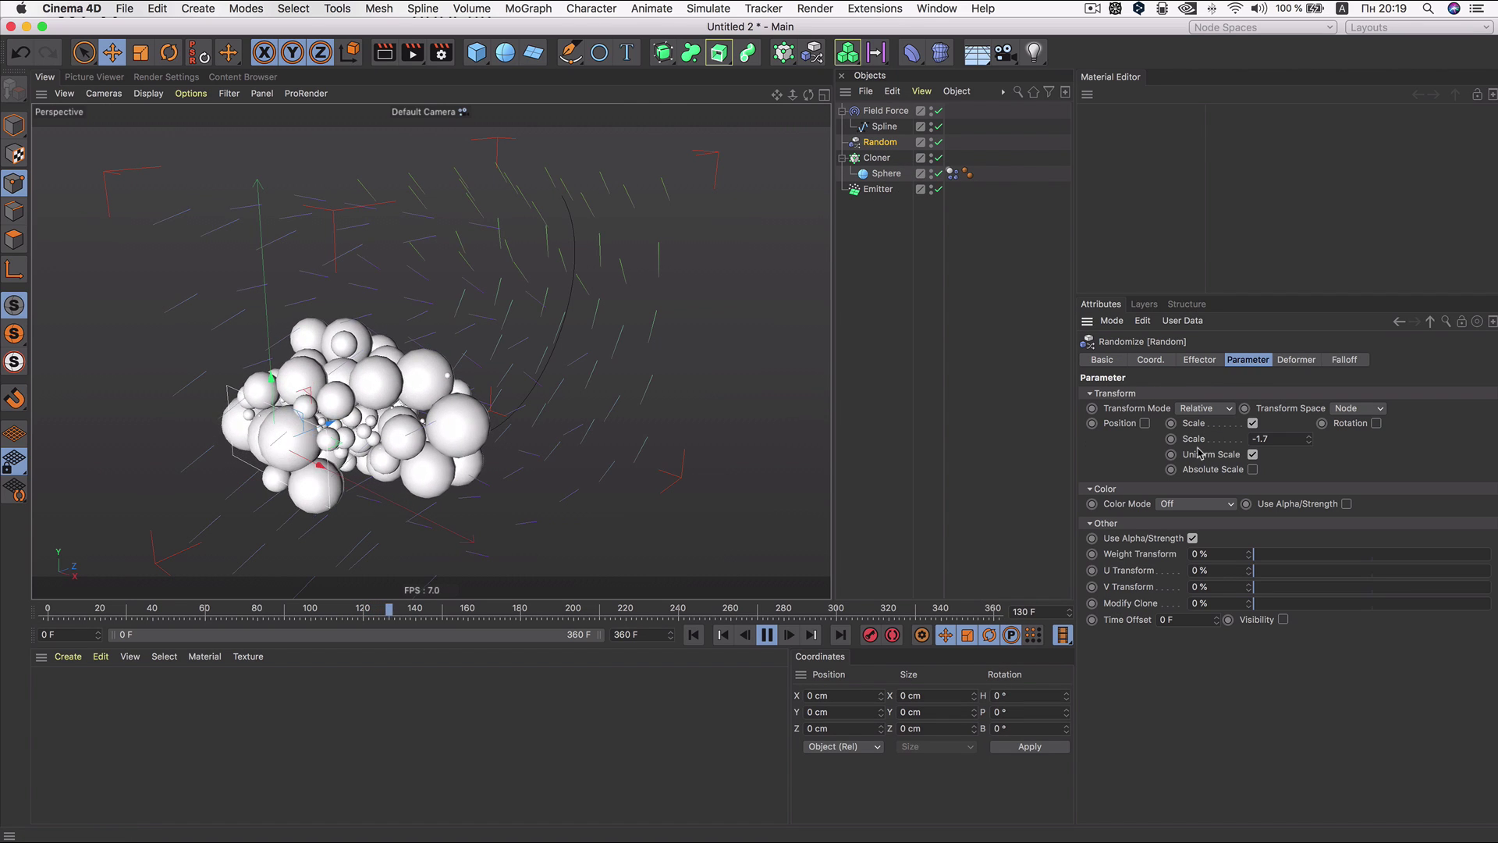
left_click(1145, 423)
left_click(695, 637)
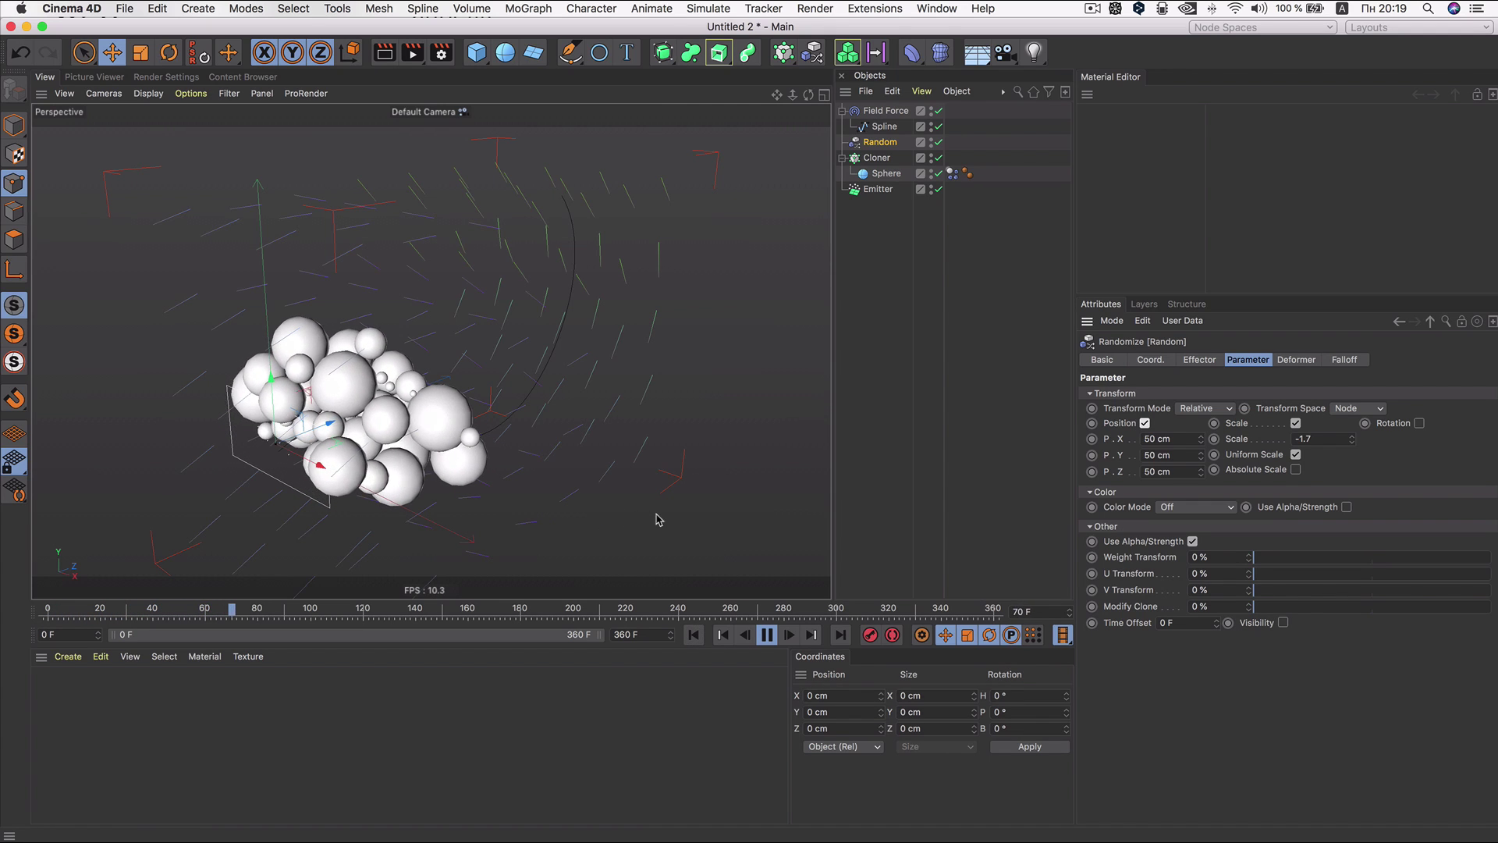
Step: Replay the animation to preview the scattered clones, then stop it
left_click(885, 173)
key("t")
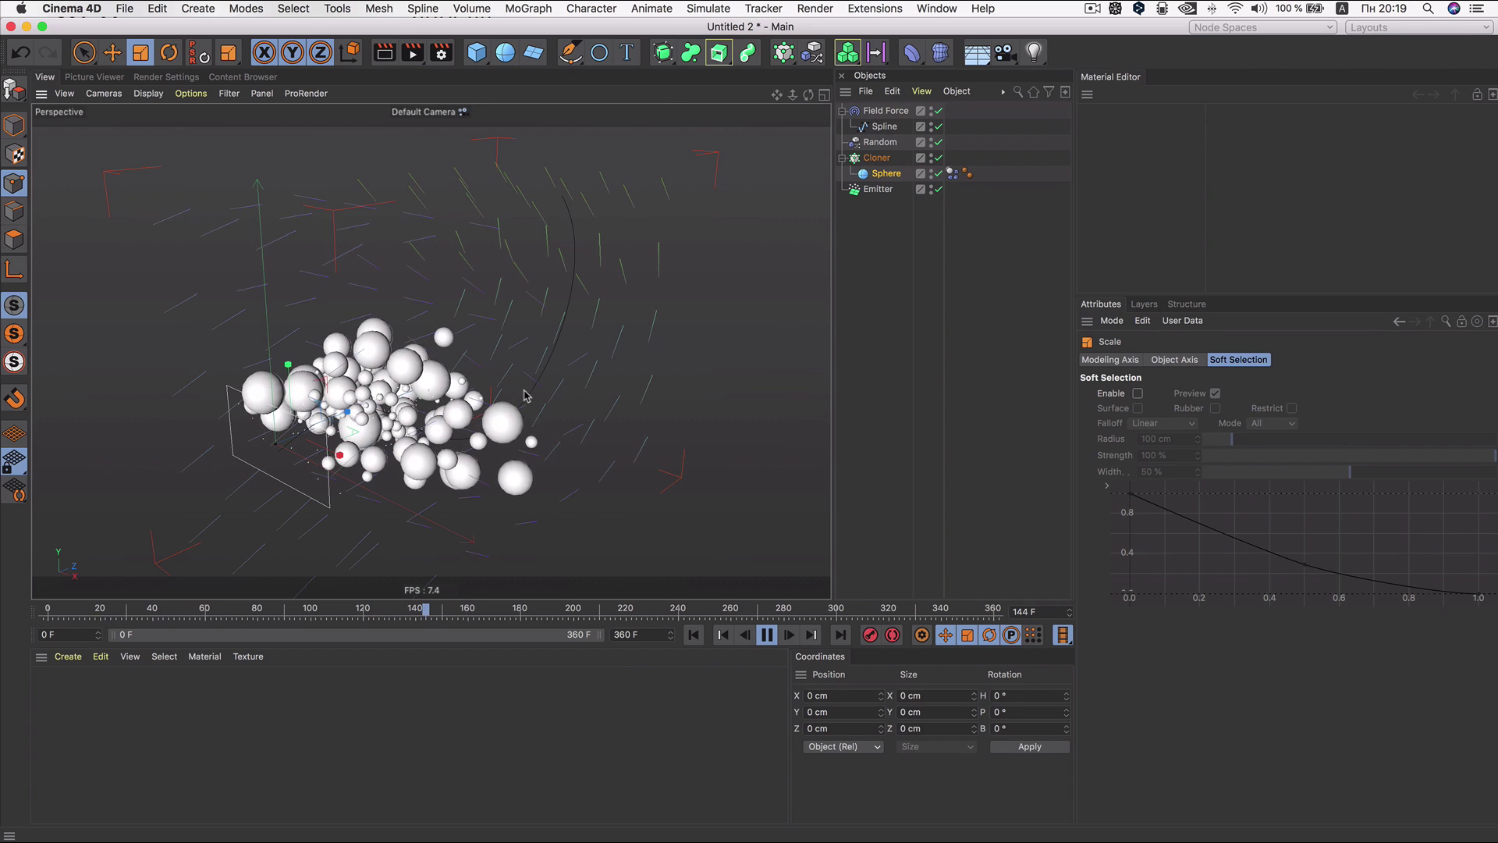
left_click(695, 634)
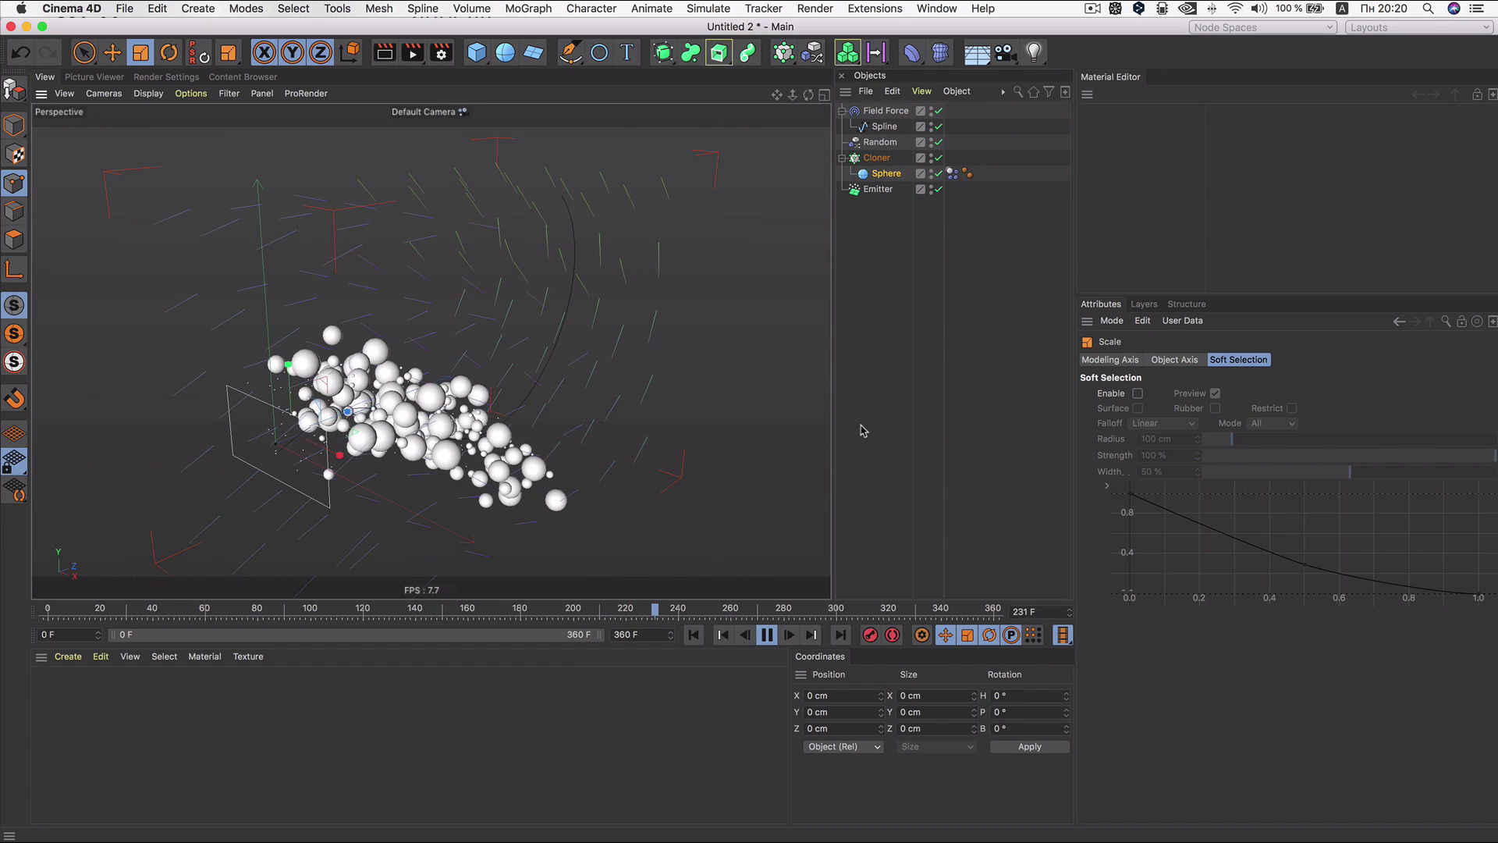
left_click(866, 143)
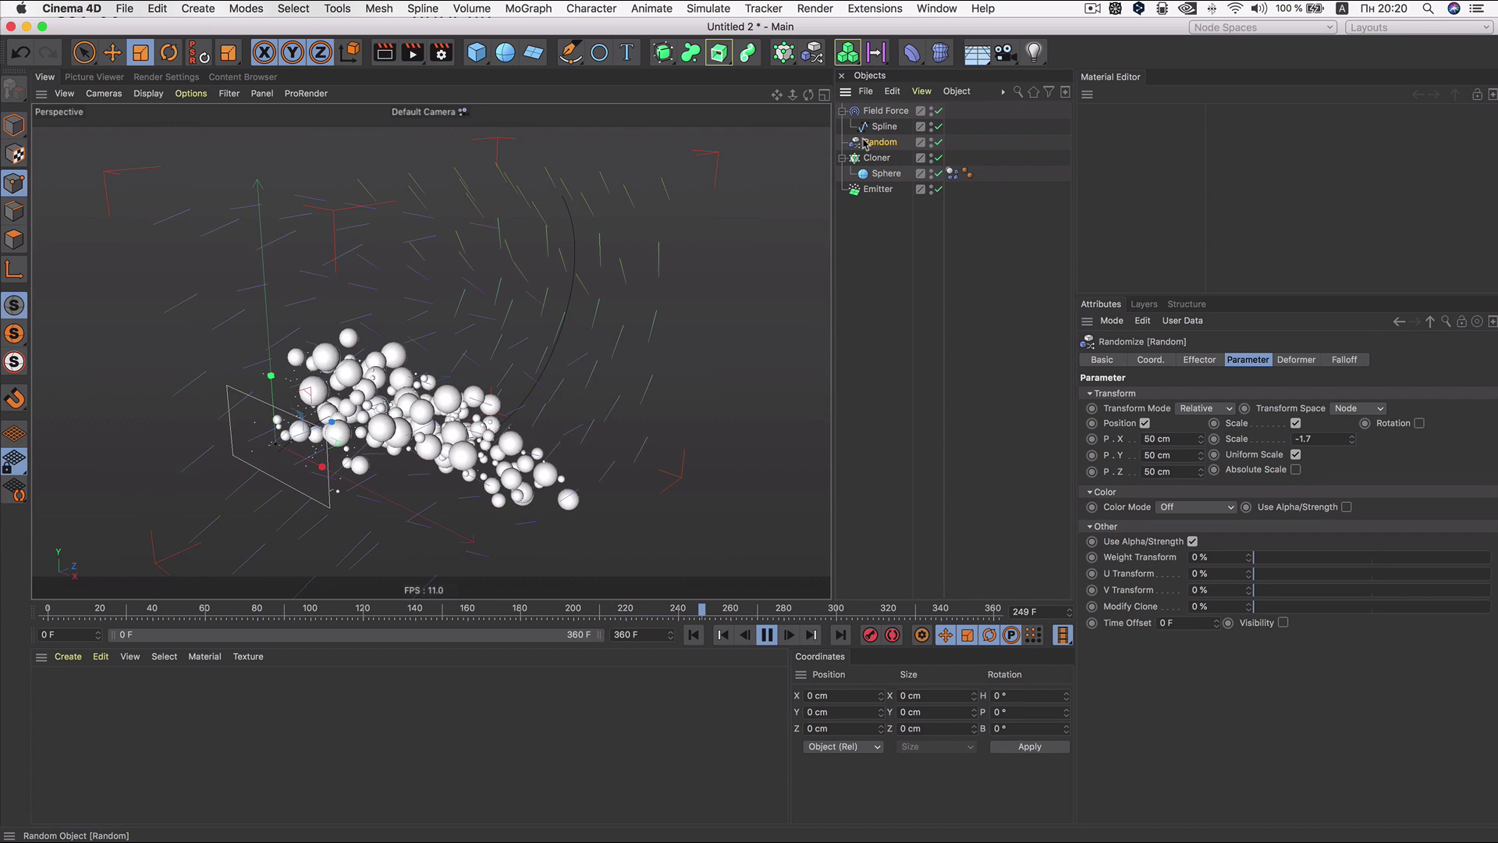
left_click(768, 636)
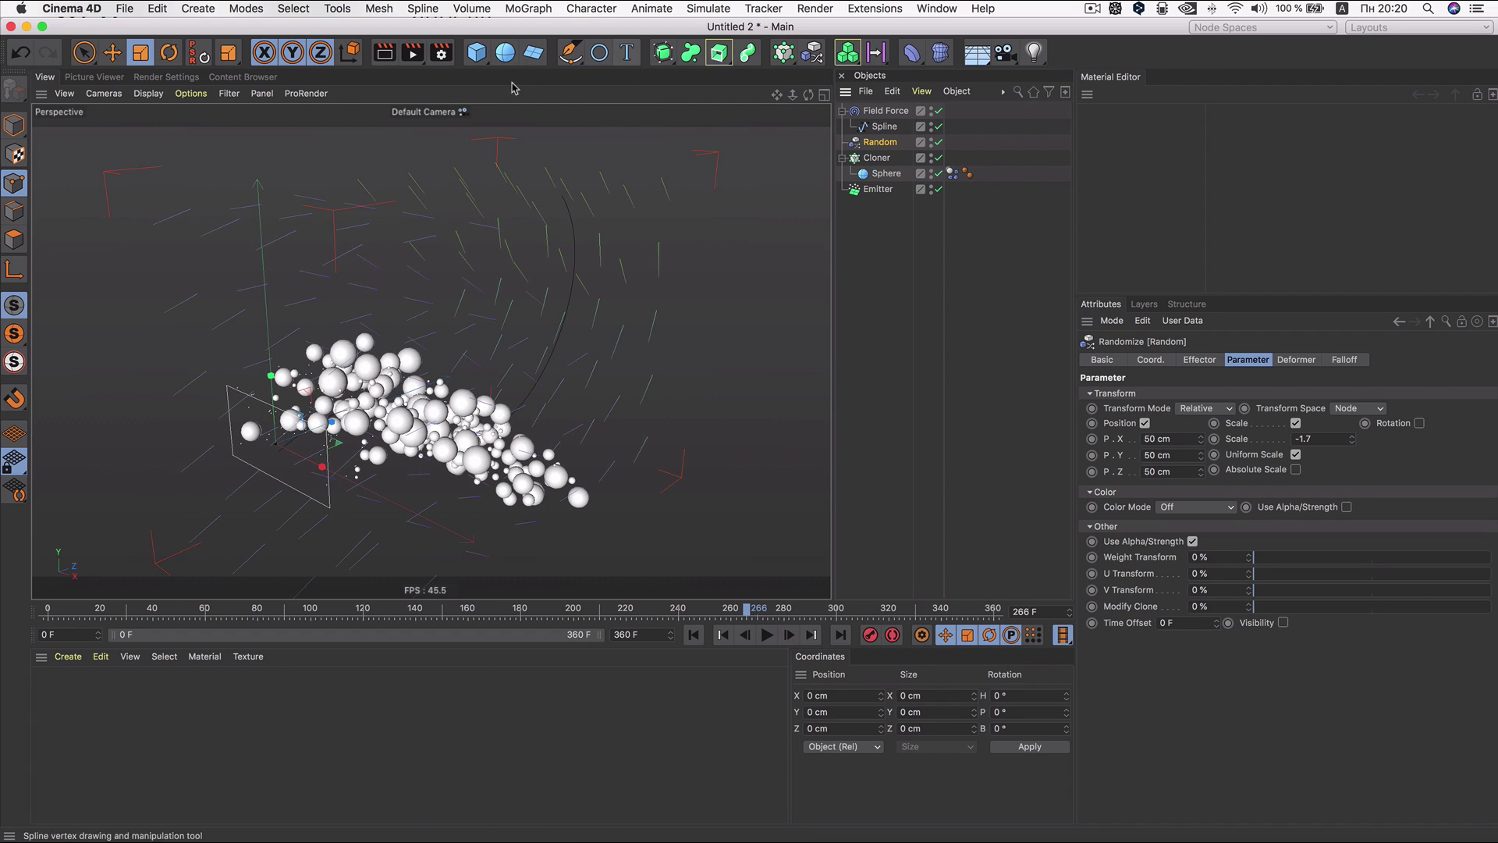
Step: Add a light, move it up and right of the spheres, and make it an Area light
left_click(1034, 53)
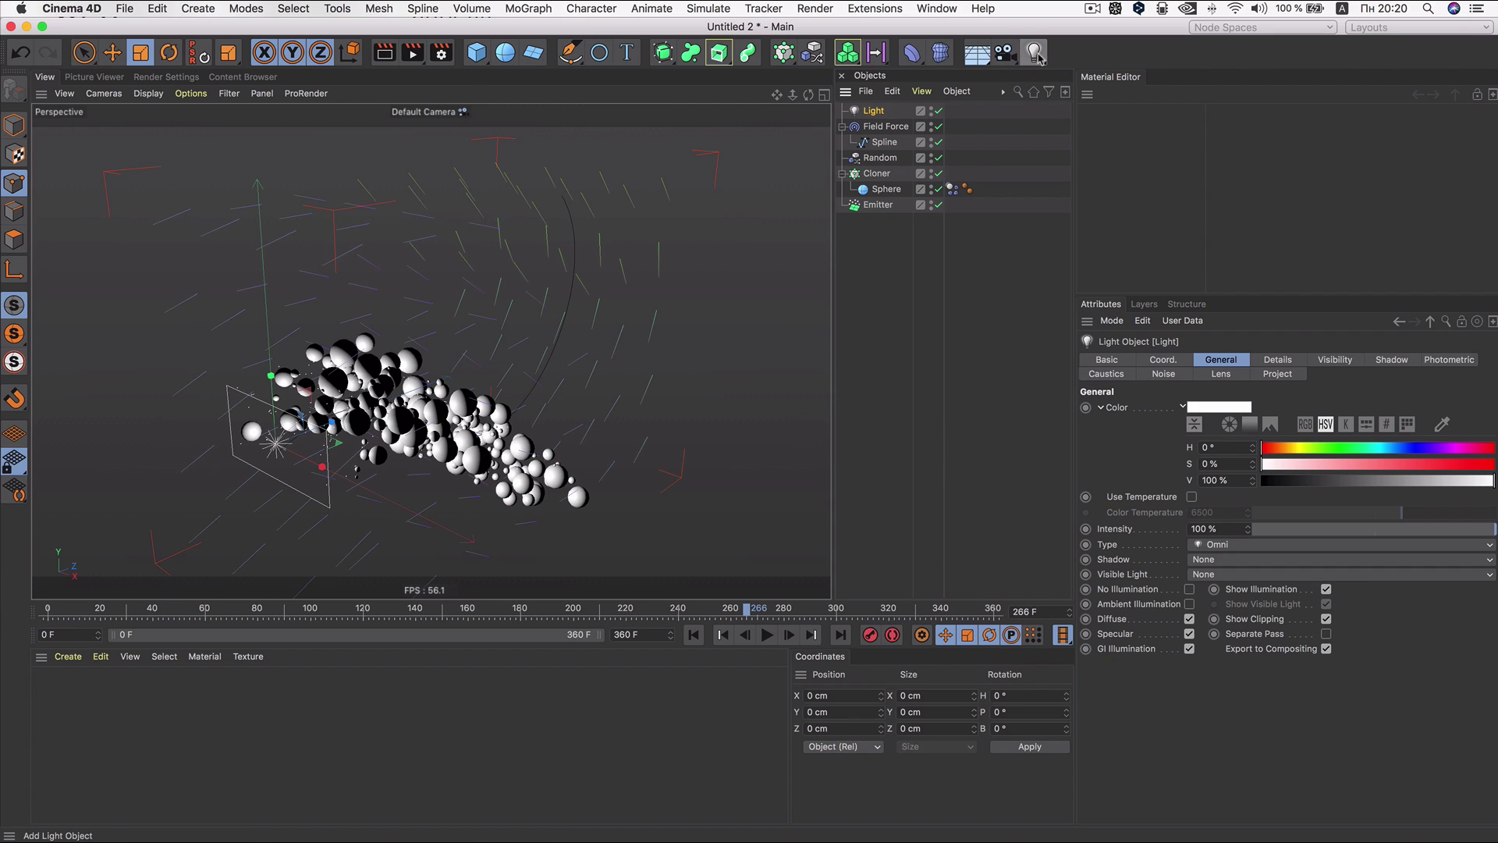
key("e")
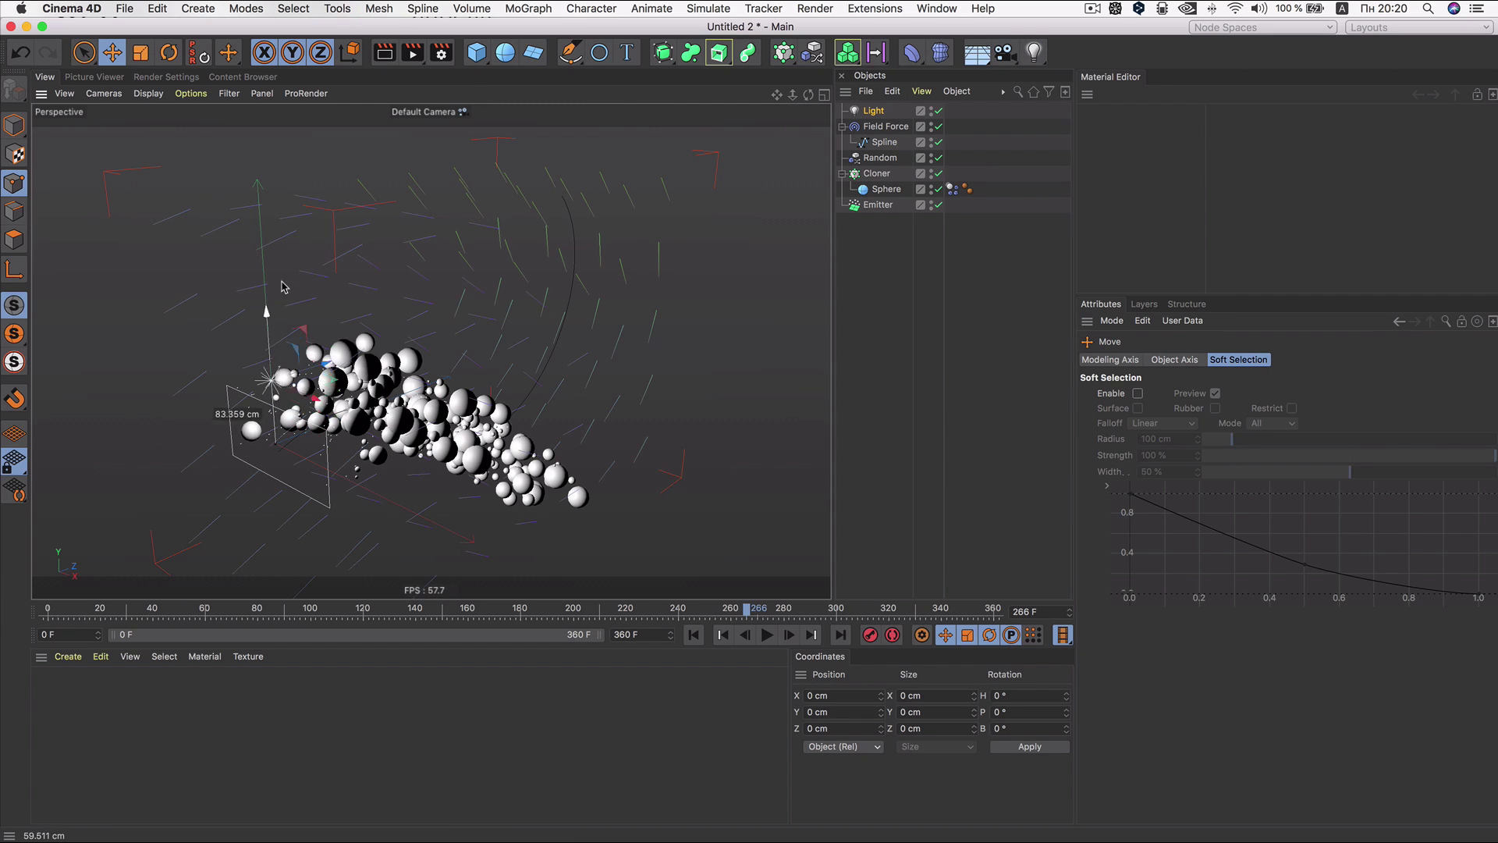
left_click_drag(272, 376, 260, 171)
left_click_drag(314, 225, 446, 196)
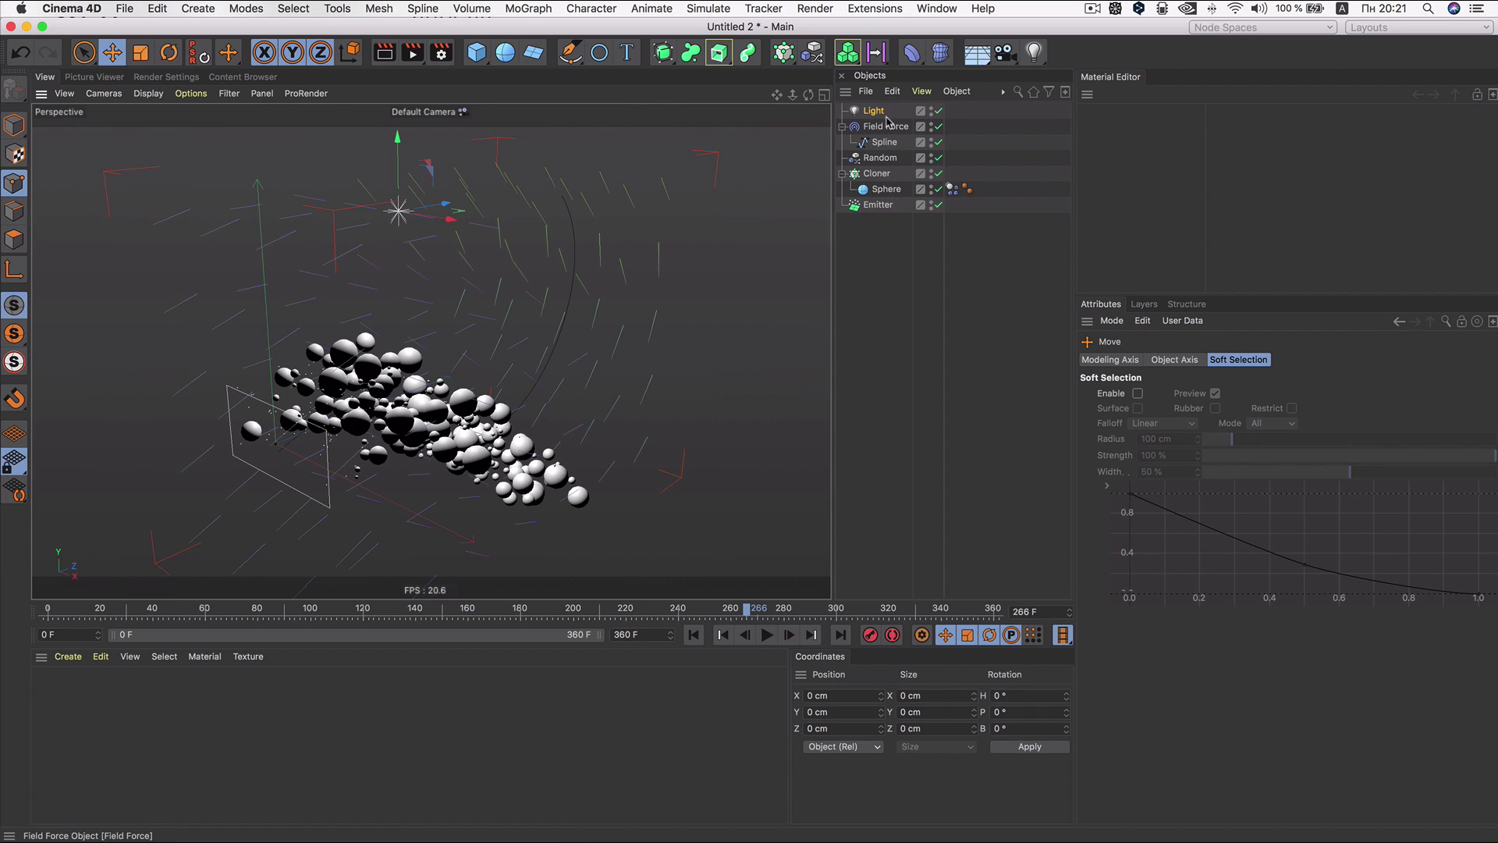
left_click(873, 111)
left_click(1229, 545)
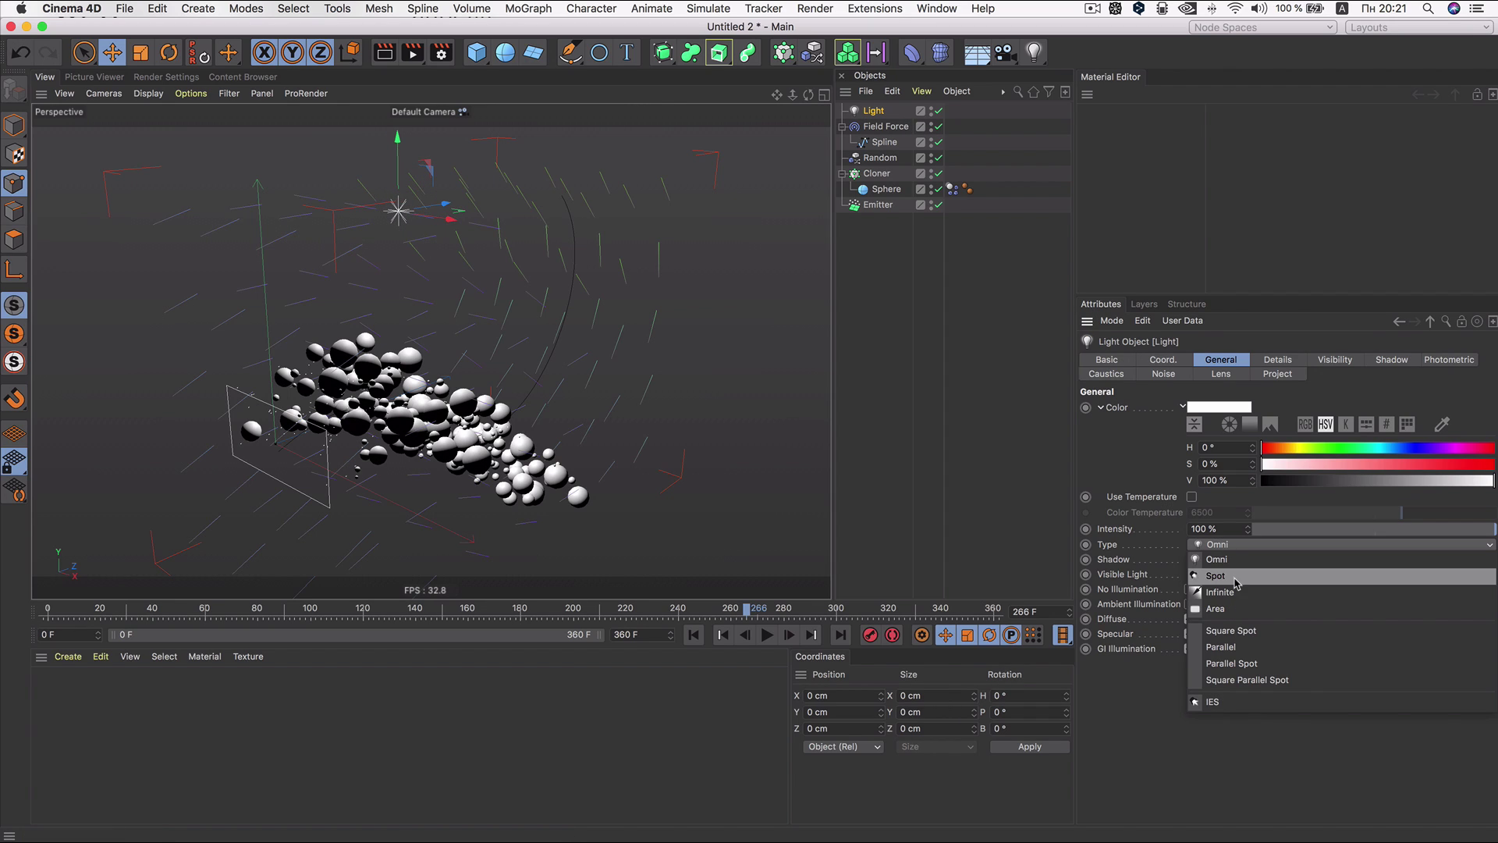
left_click(1217, 609)
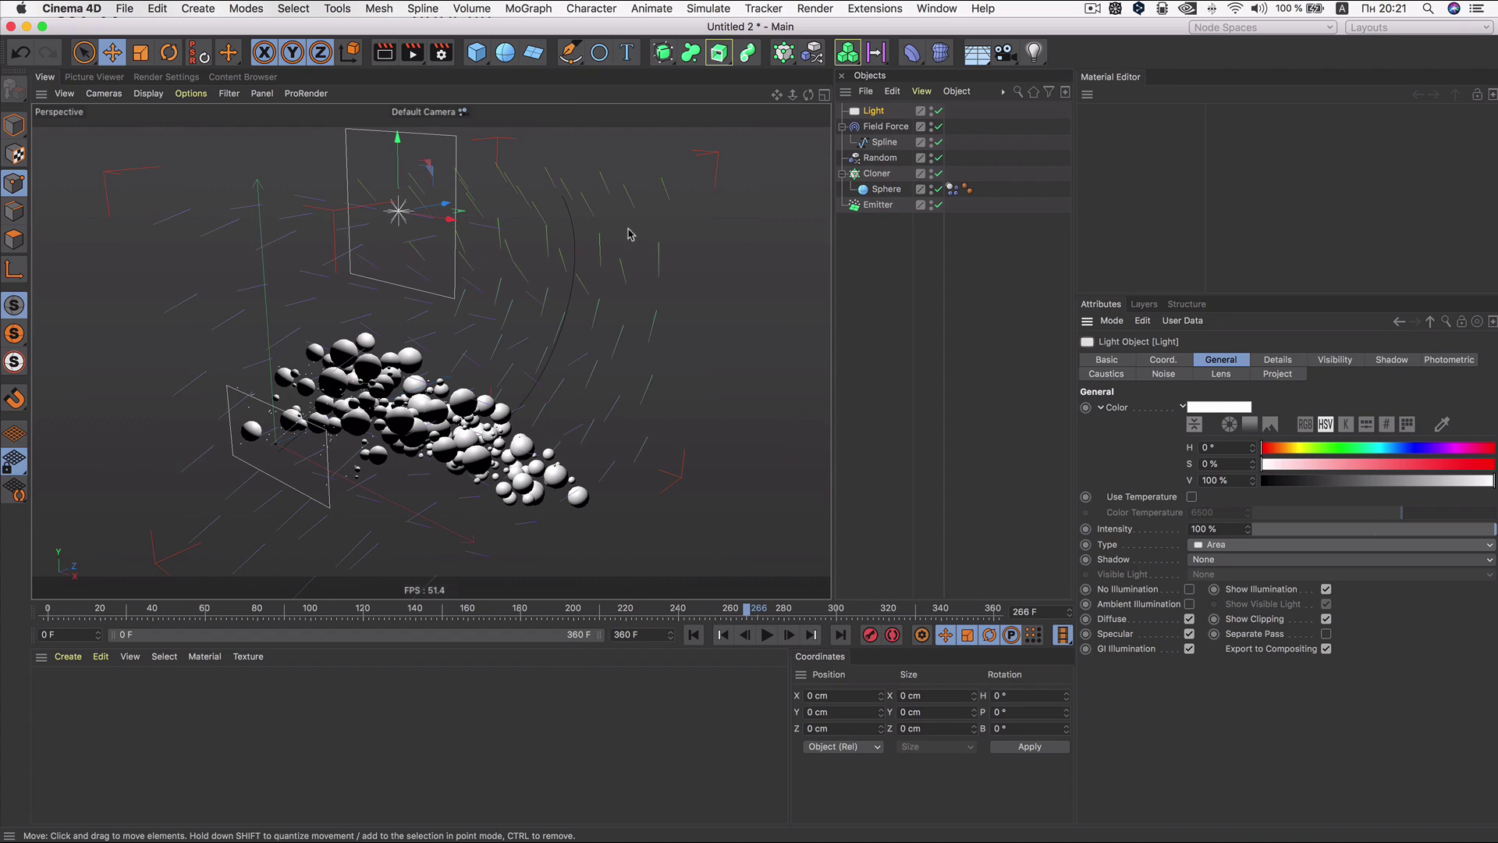
Step: Lift the area light higher above the sphere cloud, discarding a trial rotation
key("r")
left_click_drag(375, 188, 424, 169)
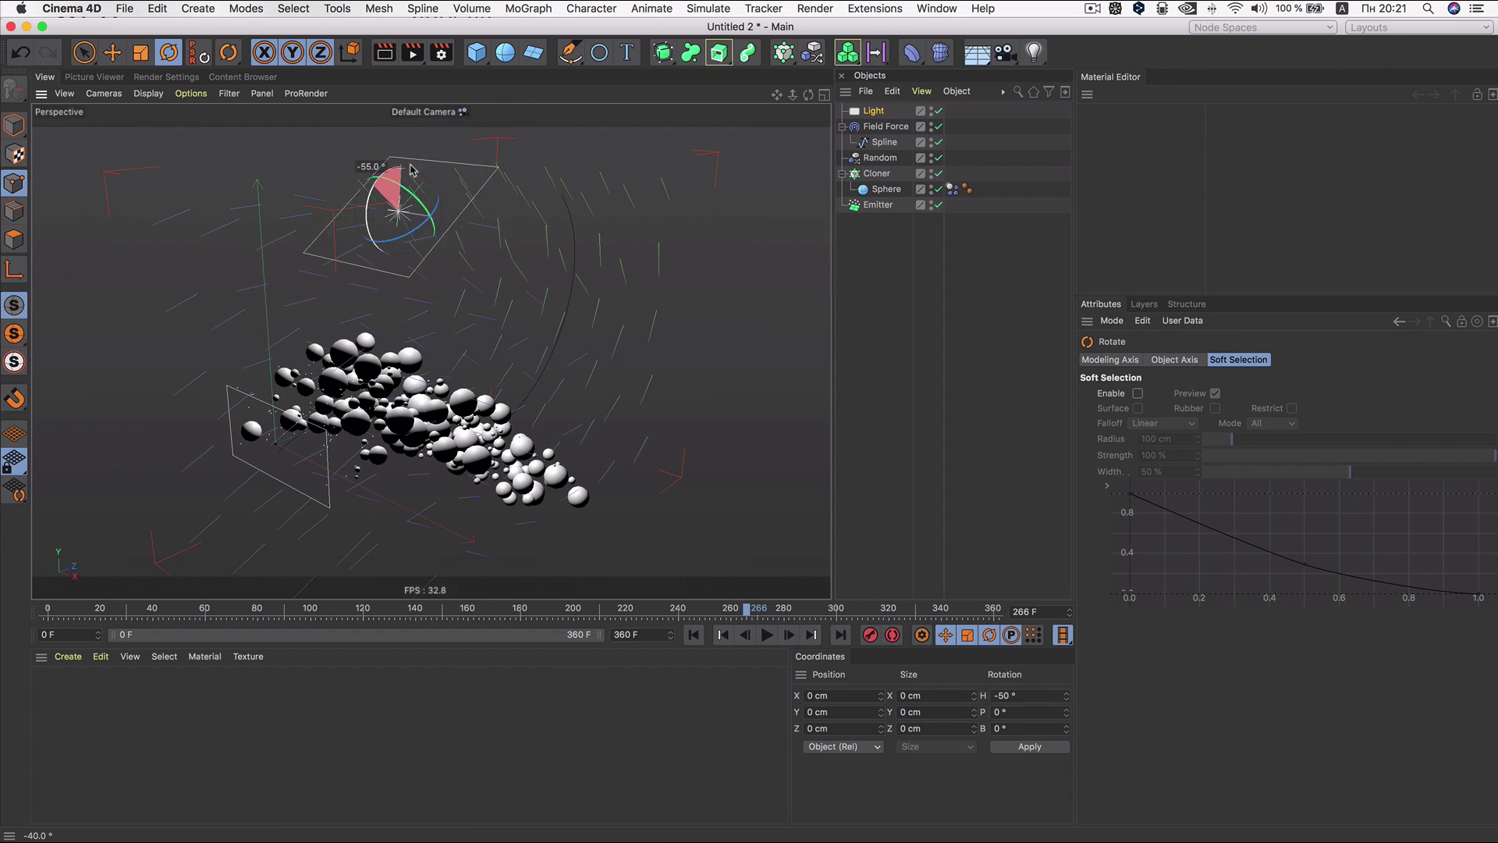
key("super+z")
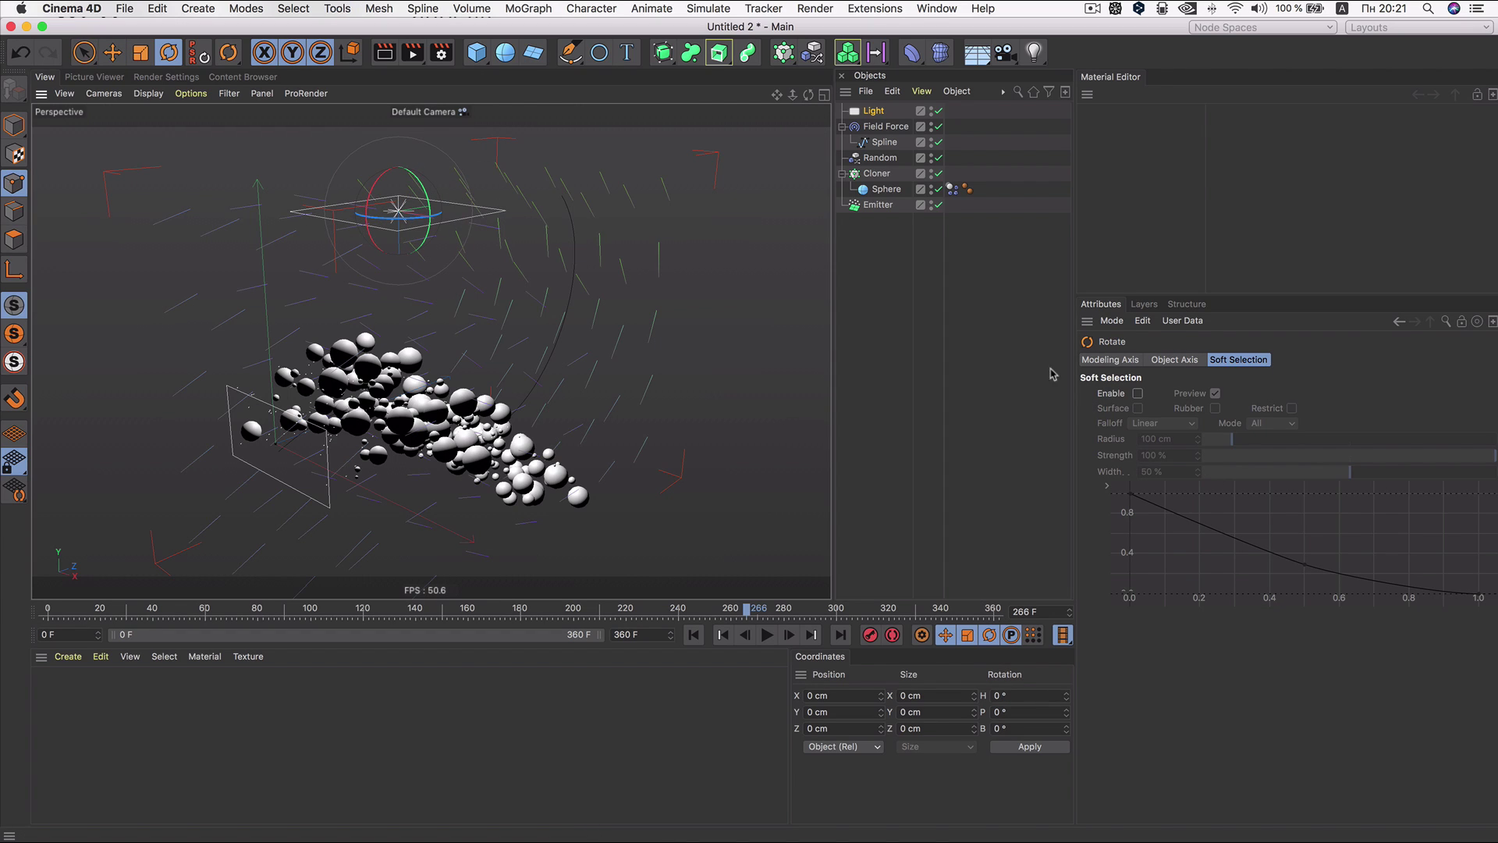
left_click(884, 110)
mouse_move(485, 355)
left_mouse_down("alt")
mouse_move(435, 259)
mouse_move(435, 163)
left_mouse_up("alt")
key("e")
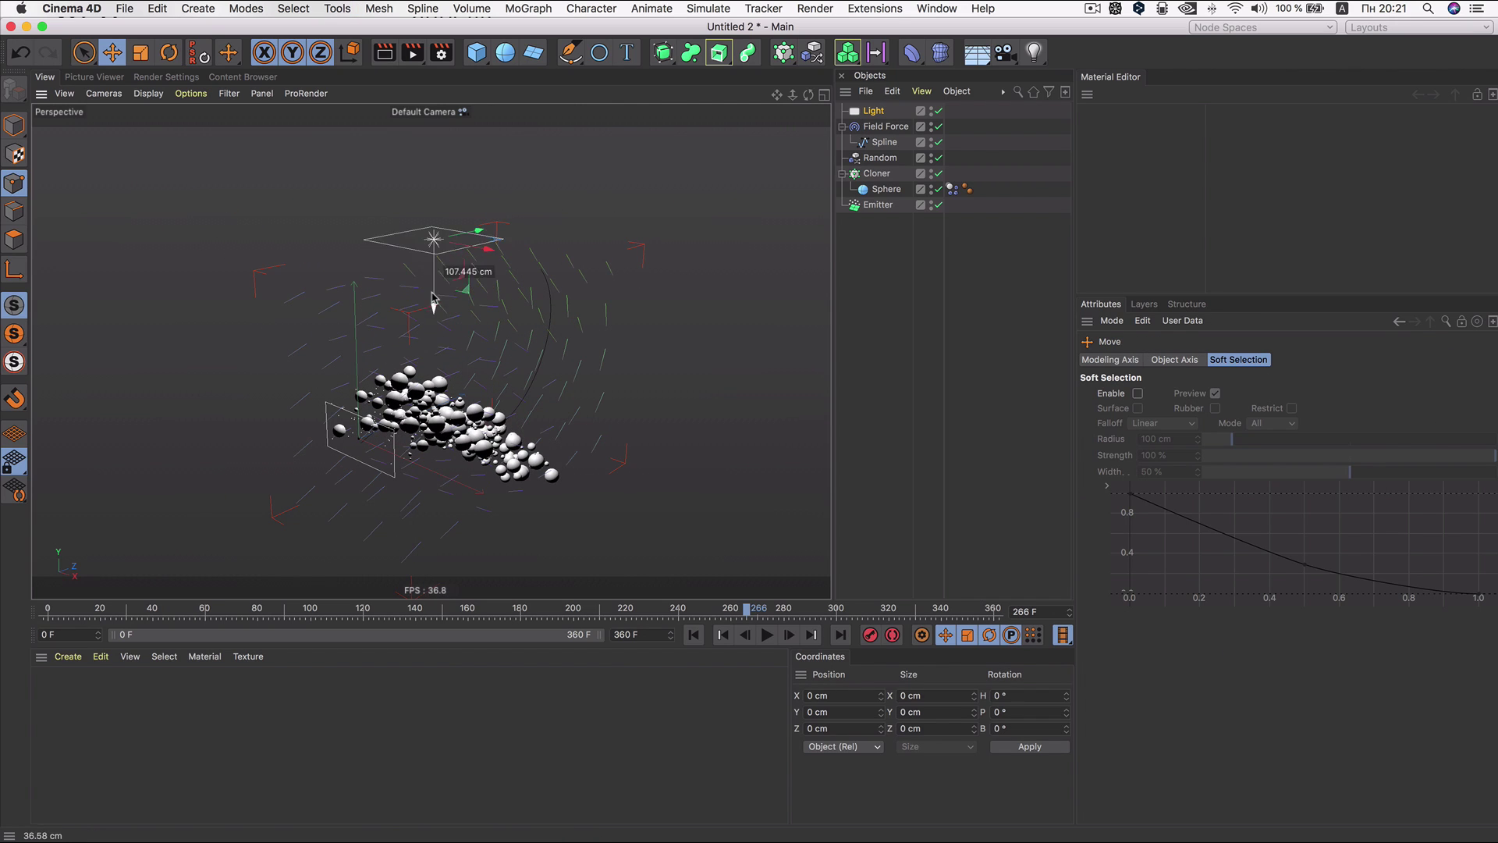
scroll(435, 289, "down", 3)
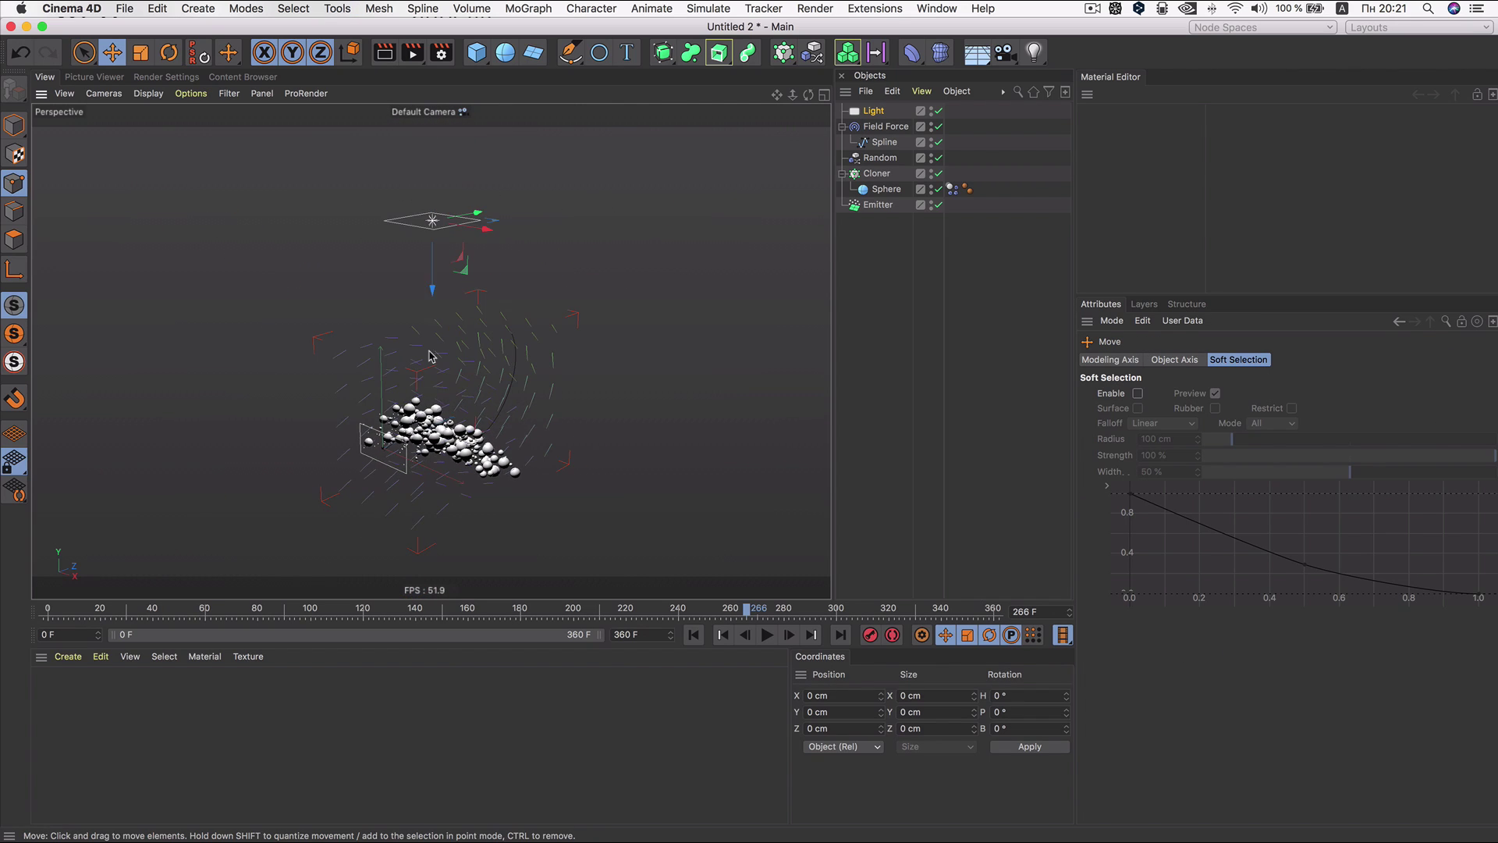
left_click_drag(435, 293, 435, 253)
left_click(873, 113)
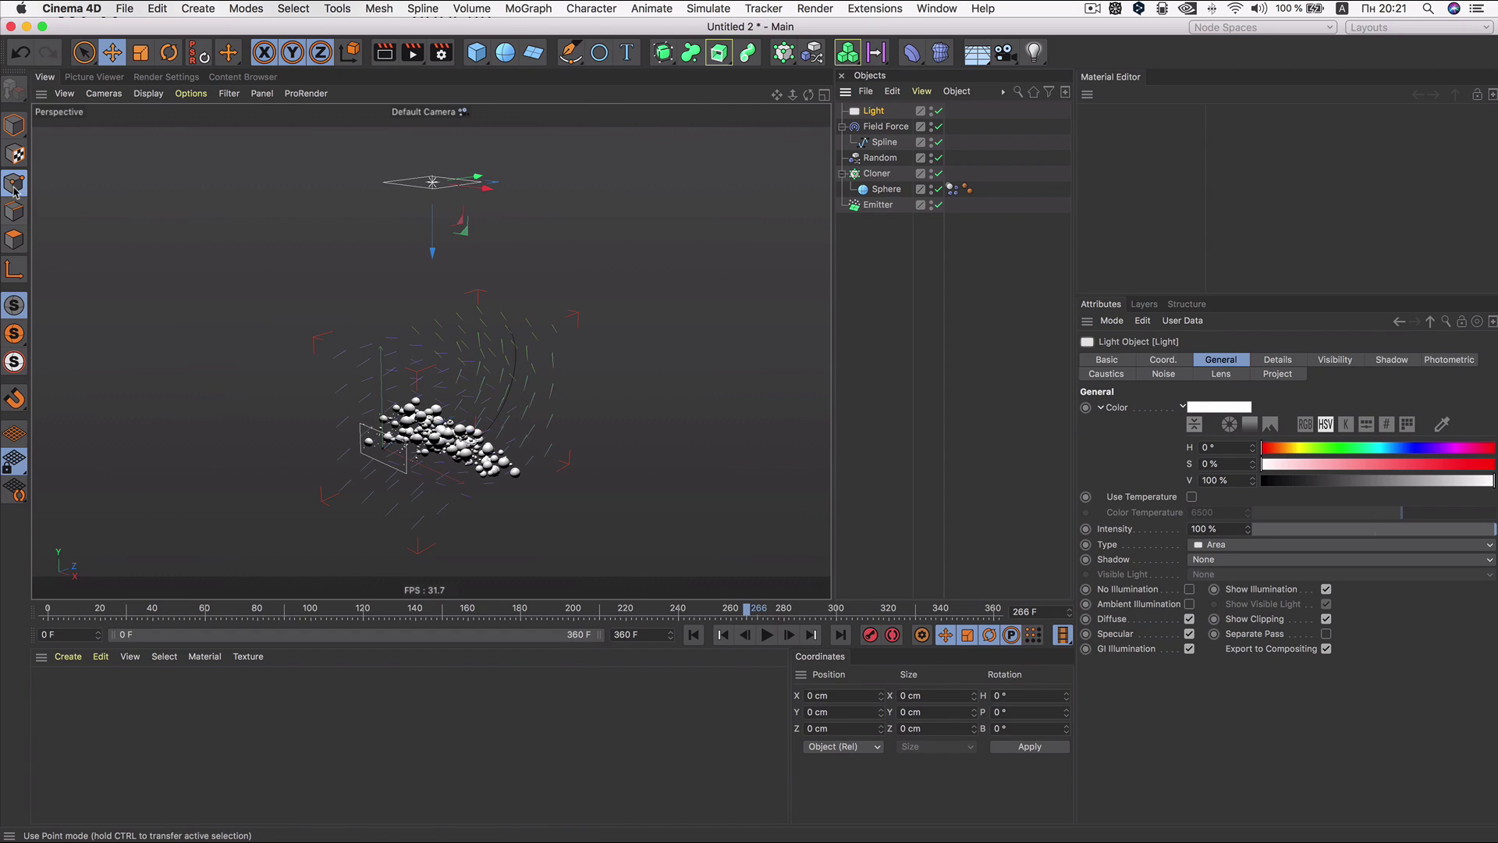
Step: Give the area light Area shadows and Inverse Square falloff
left_click(14, 125)
mouse_move(492, 251)
left_mouse_down("alt")
mouse_move(417, 266)
mouse_move(434, 337)
left_mouse_up("alt")
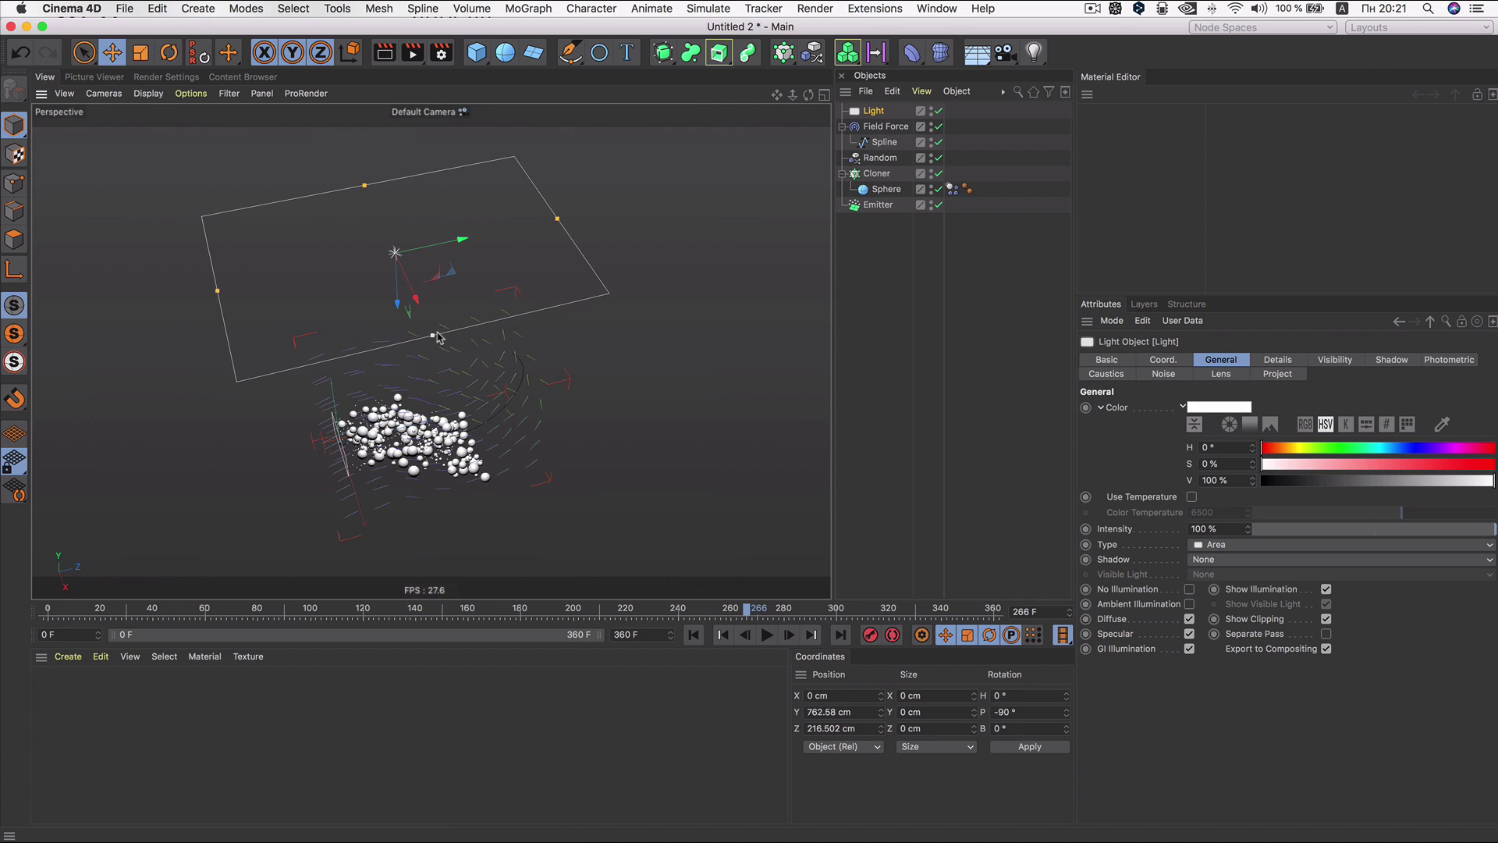
left_click(1224, 559)
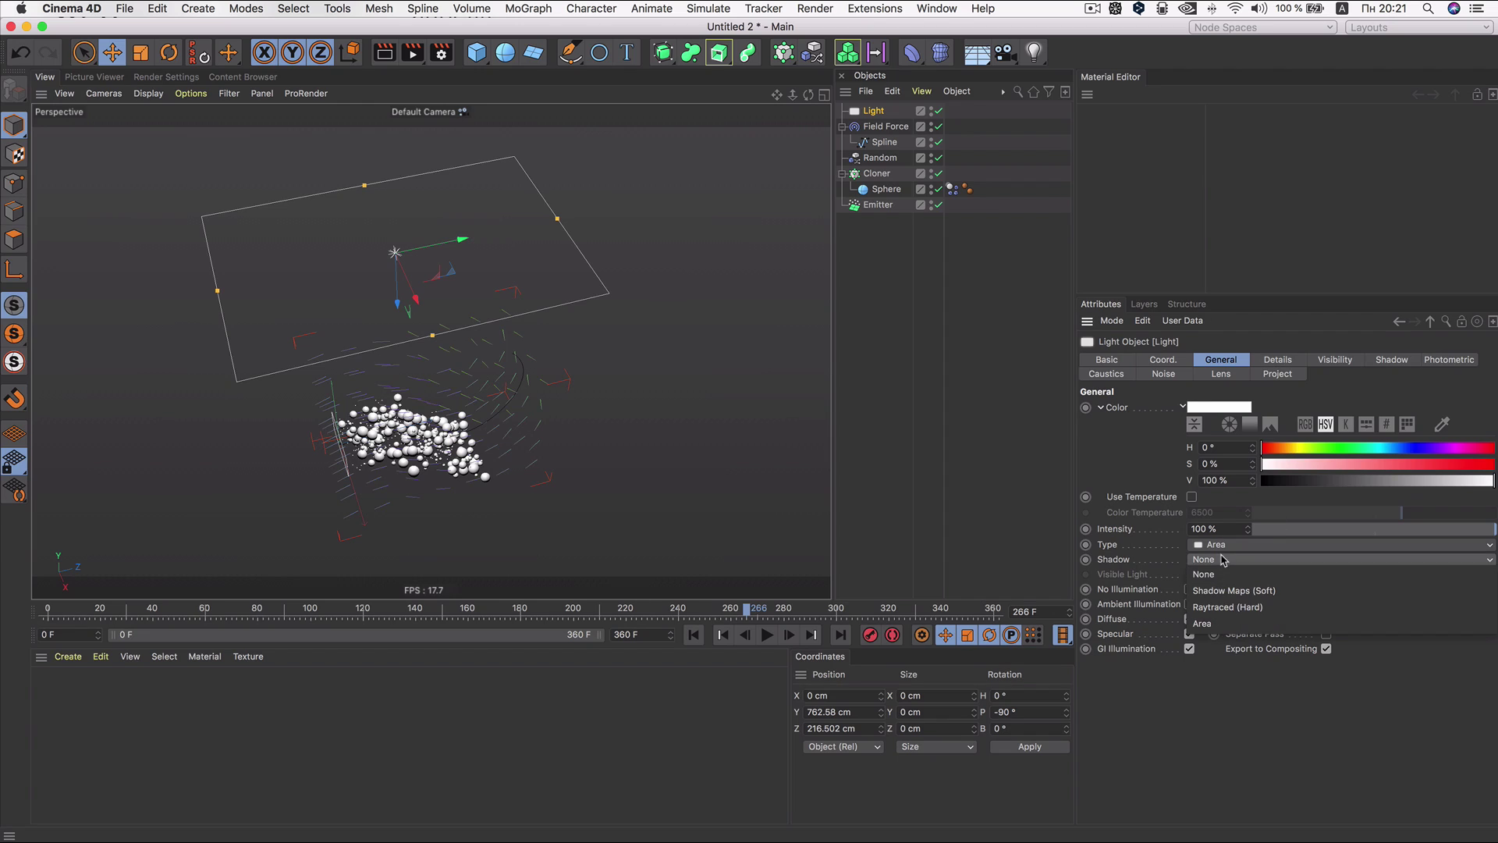
left_click(1215, 628)
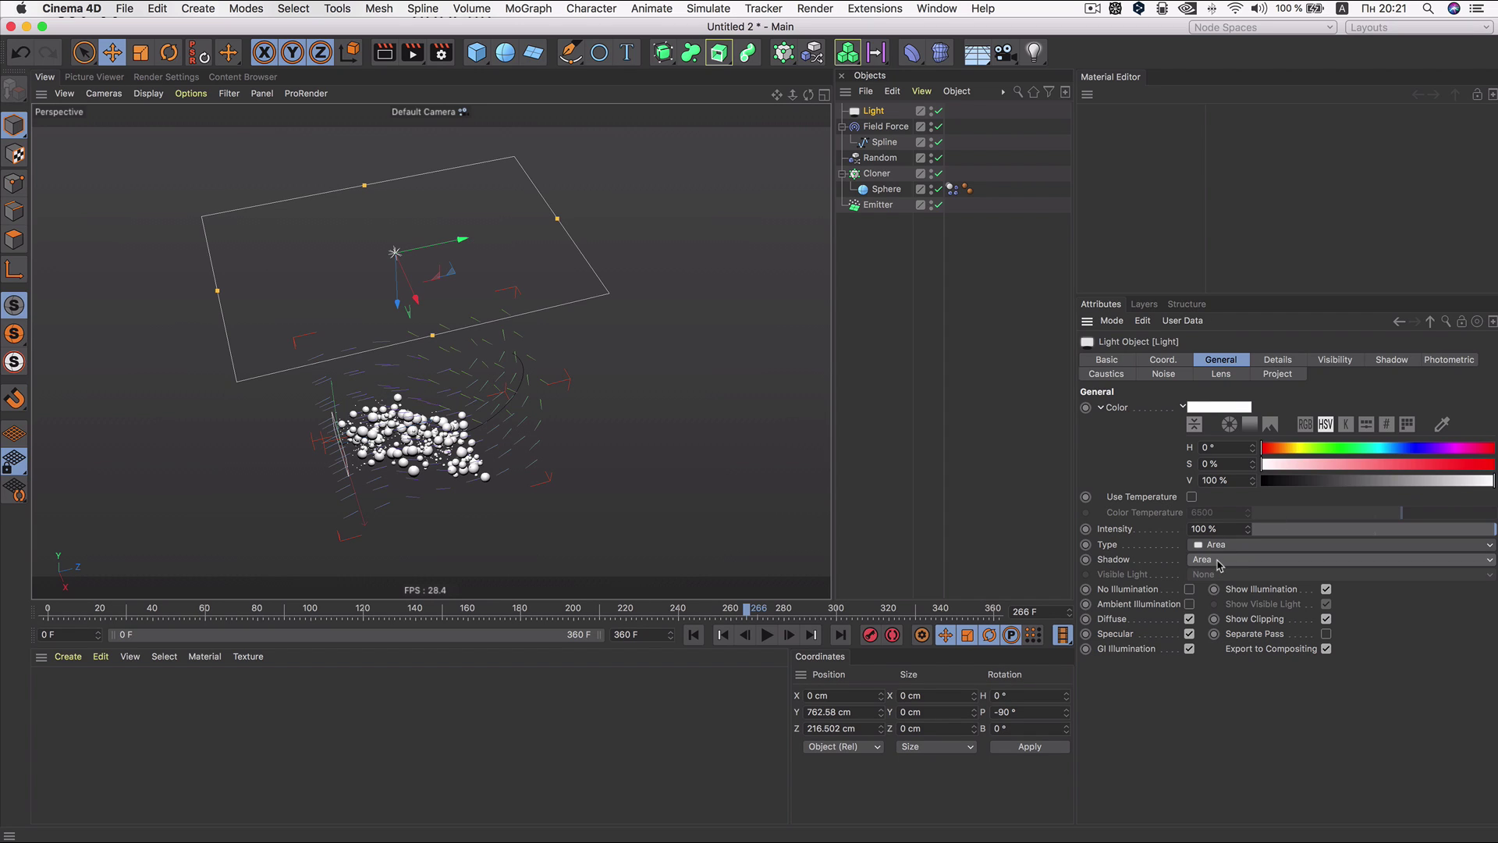
left_click(1287, 362)
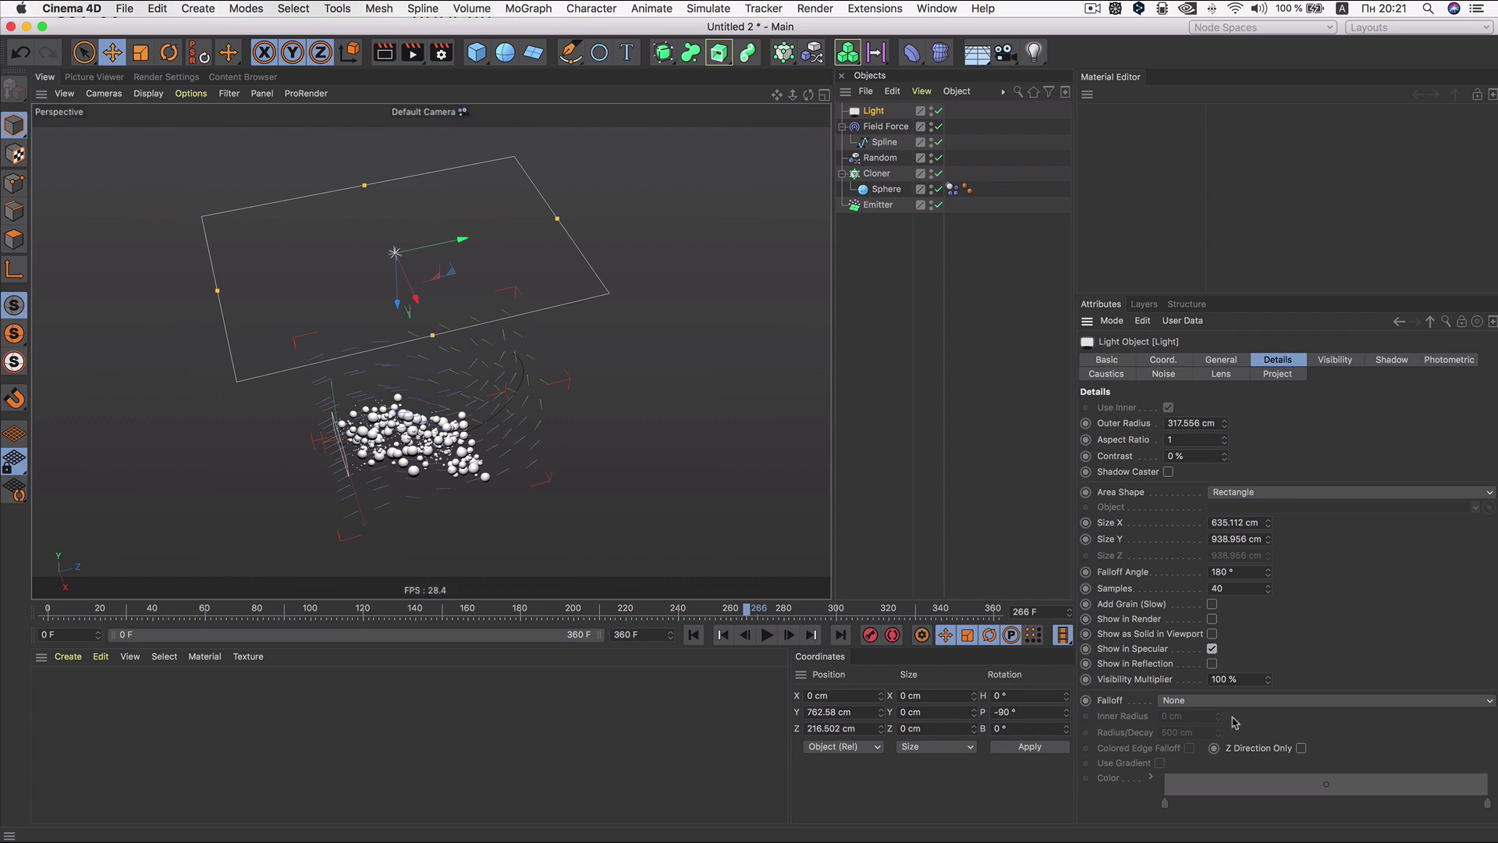
left_click(1199, 701)
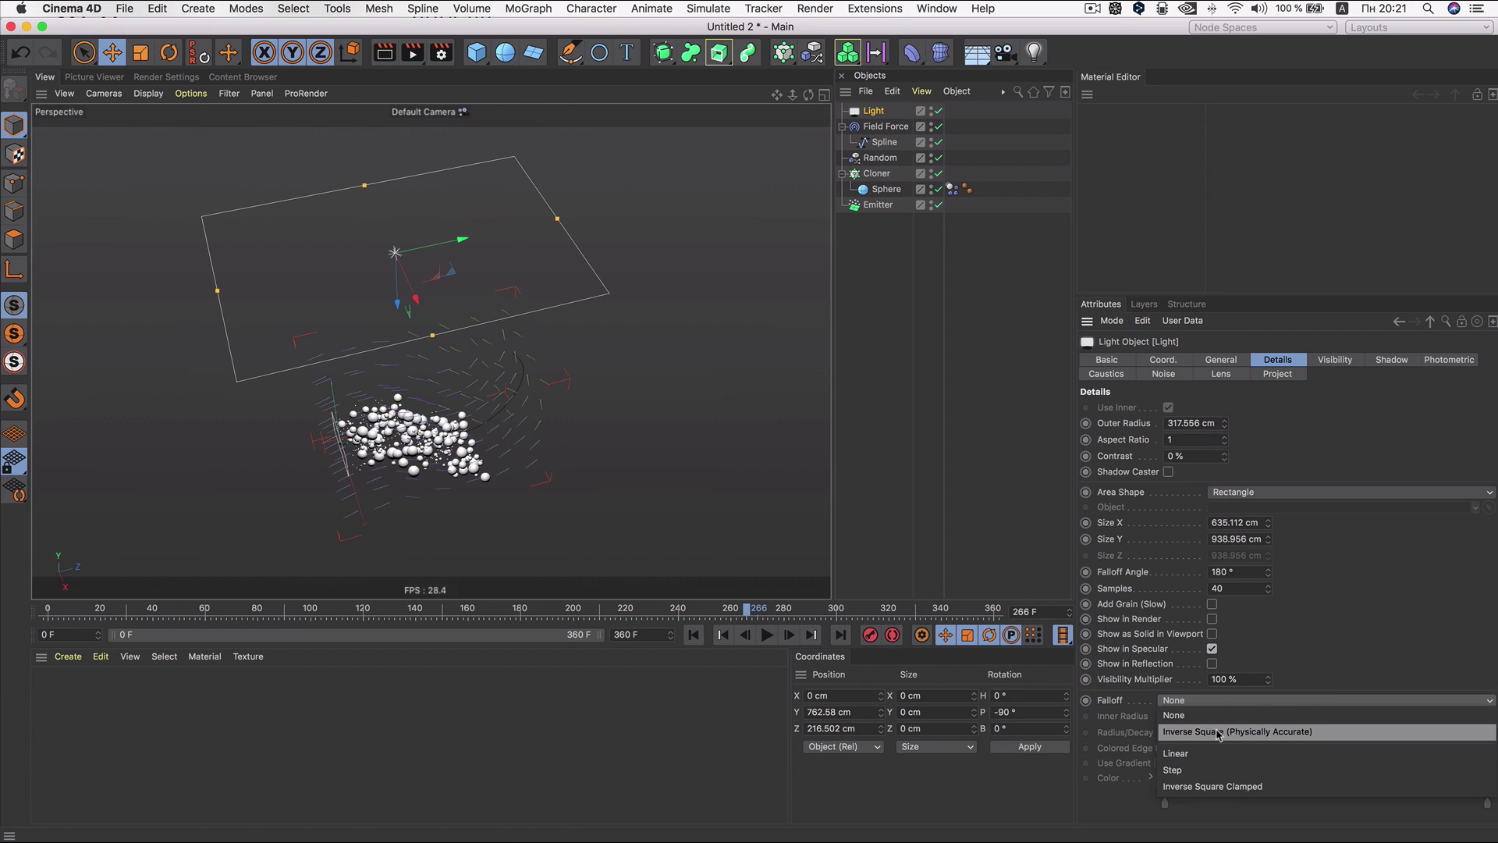
left_click(1219, 732)
Step: Shrink the light's falloff radius to about 813 cm
mouse_move(421, 452)
left_mouse_down("alt")
mouse_move(397, 380)
mouse_move(397, 479)
left_mouse_up("alt")
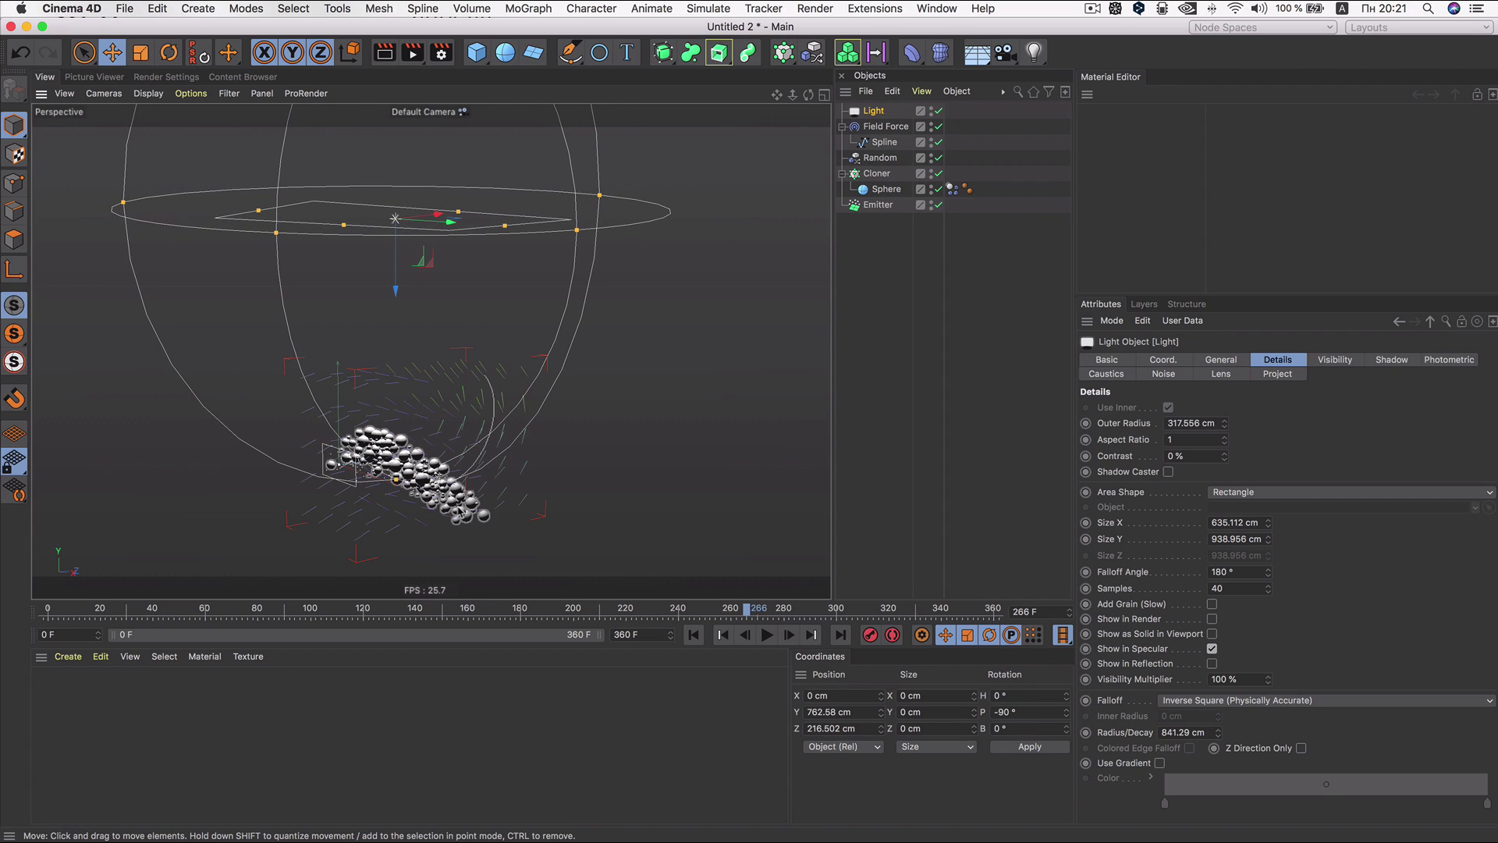
left_click_drag(396, 479, 397, 473)
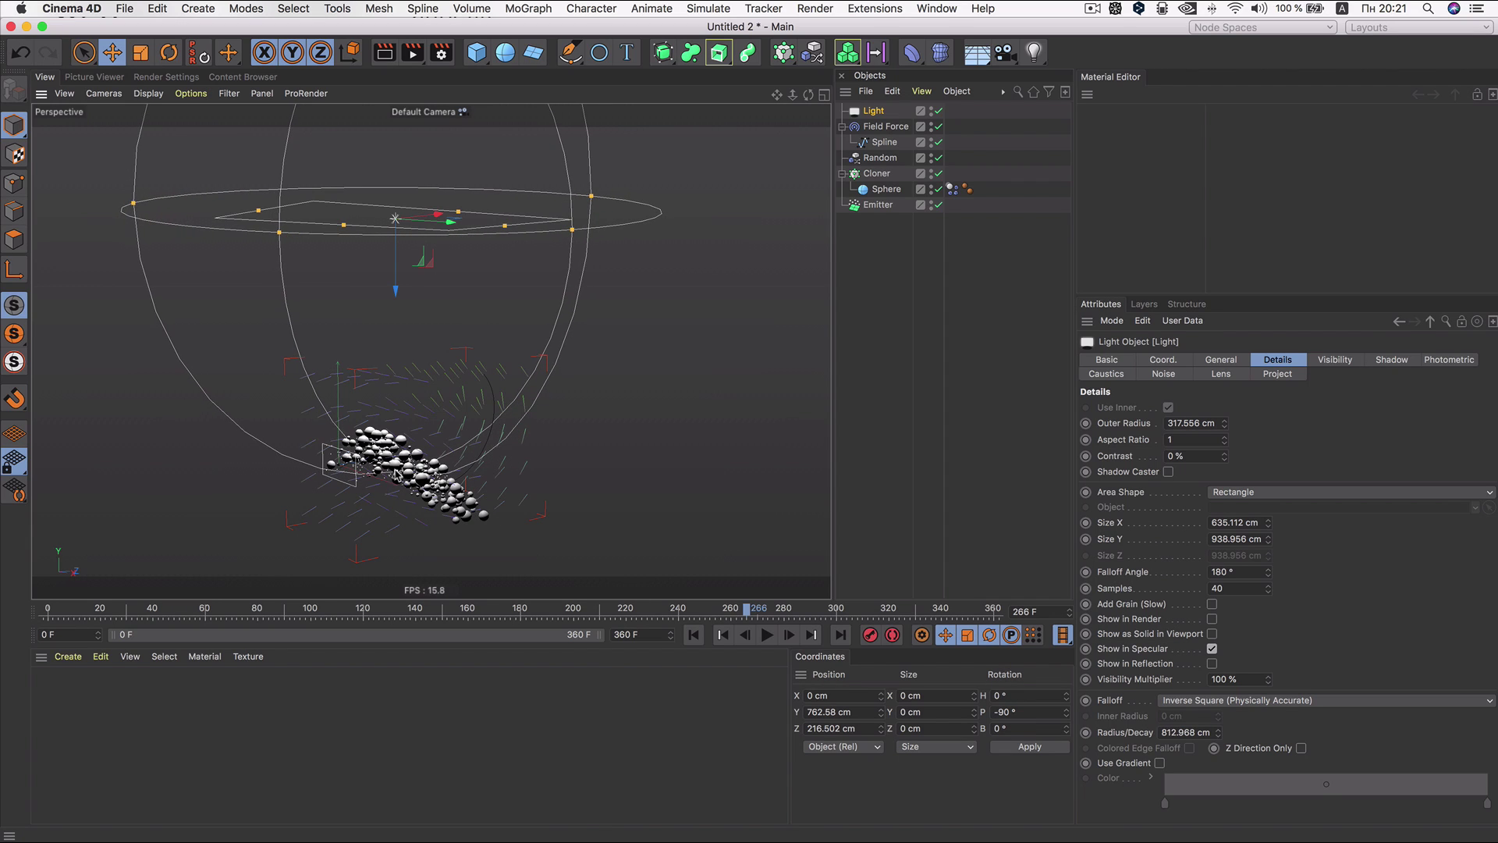
scroll(397, 473, "up", 8)
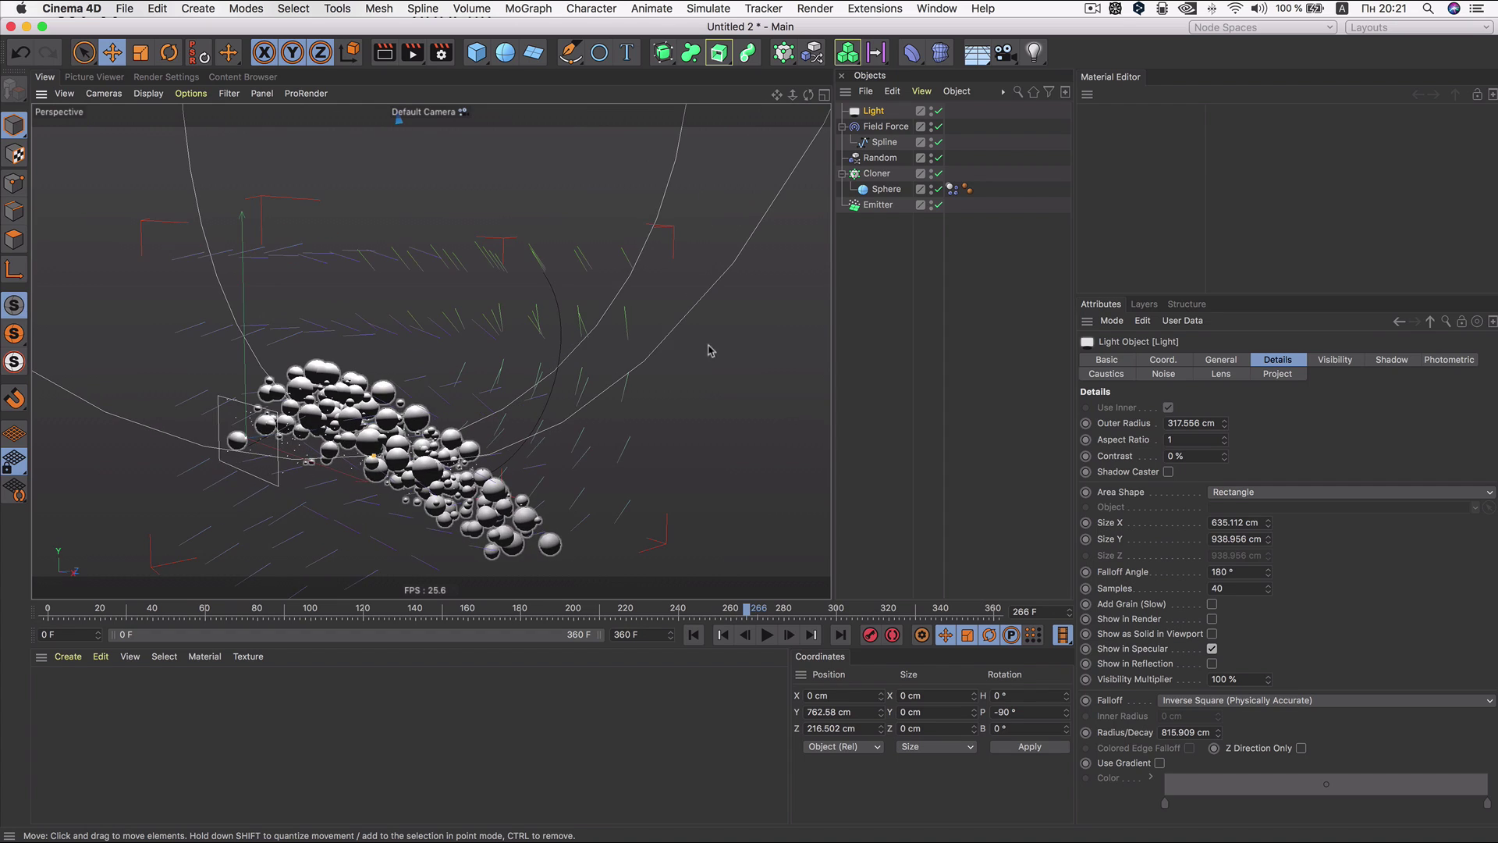
scroll(474, 429, "up", 4)
scroll(474, 428, "up", 3)
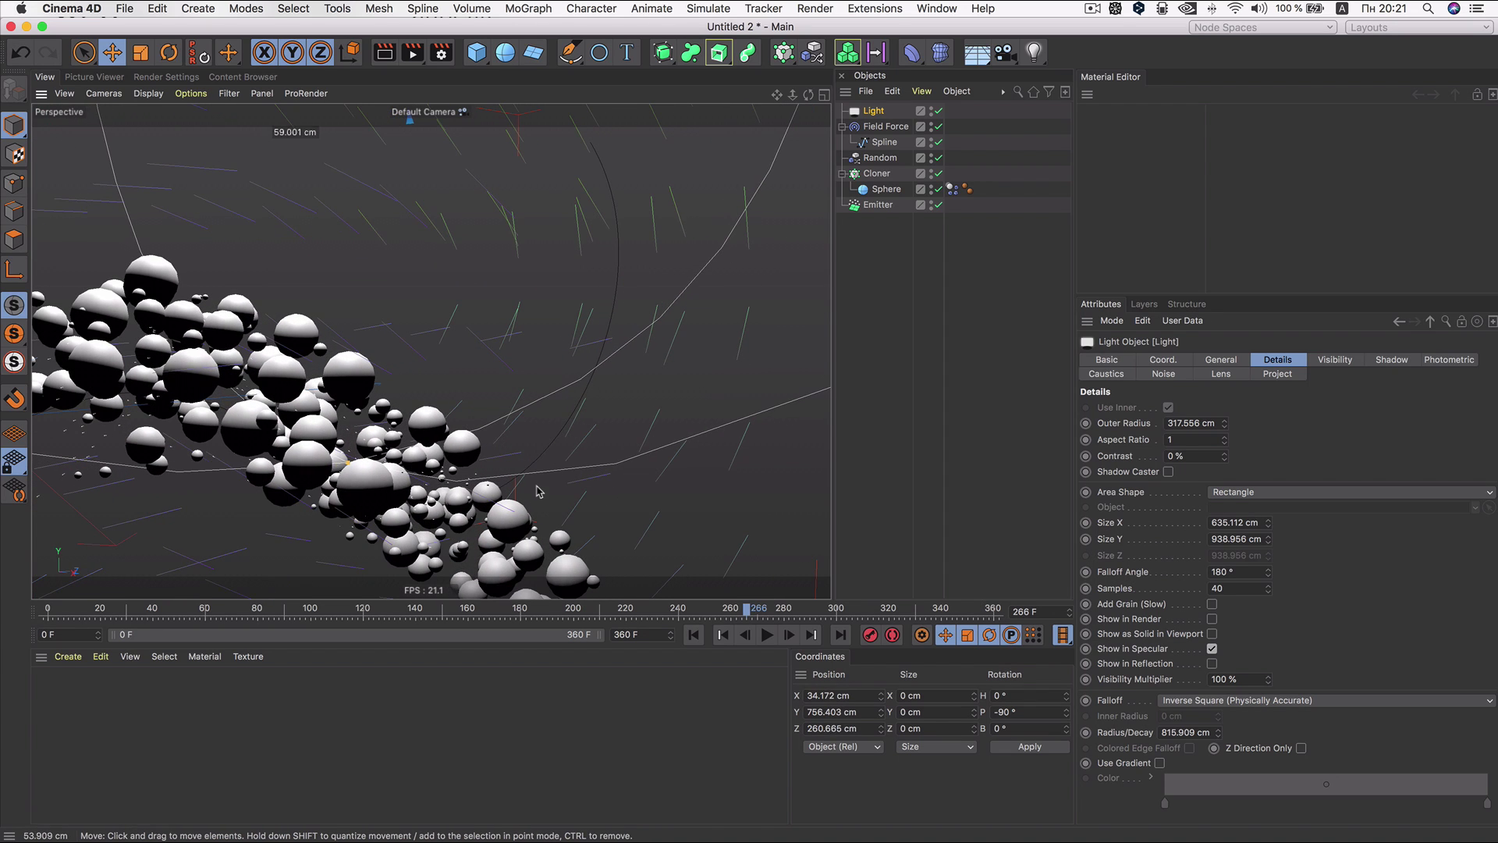
scroll(447, 567, "up", 2)
scroll(484, 562, "up", 2)
scroll(531, 554, "up", 2)
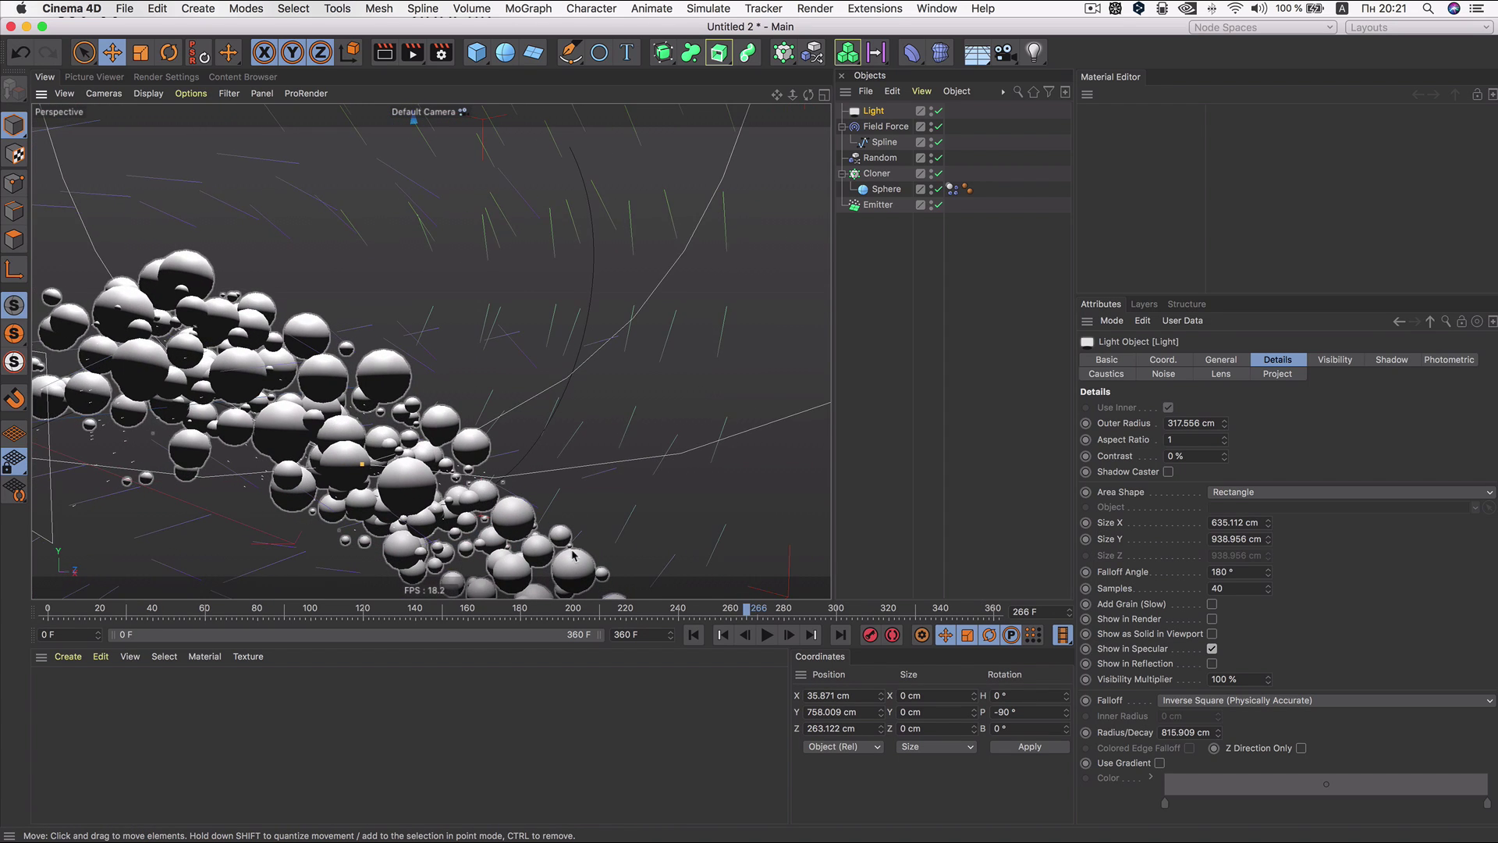
scroll(573, 548, "up", 2)
Step: Replay the animation from the first frame while orbiting around the moving spheres
left_click(693, 635)
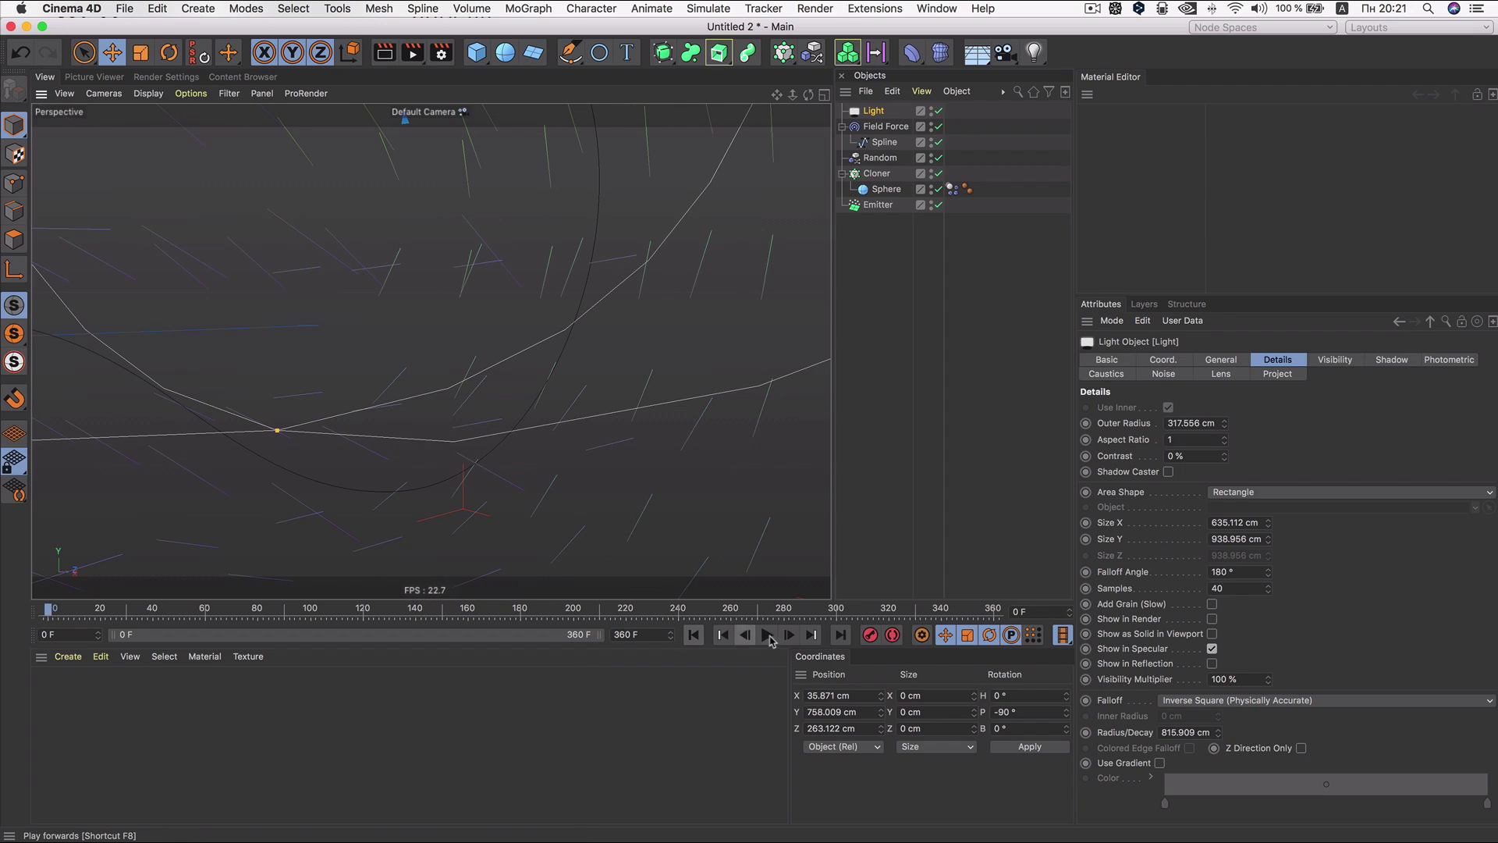
left_click(767, 635)
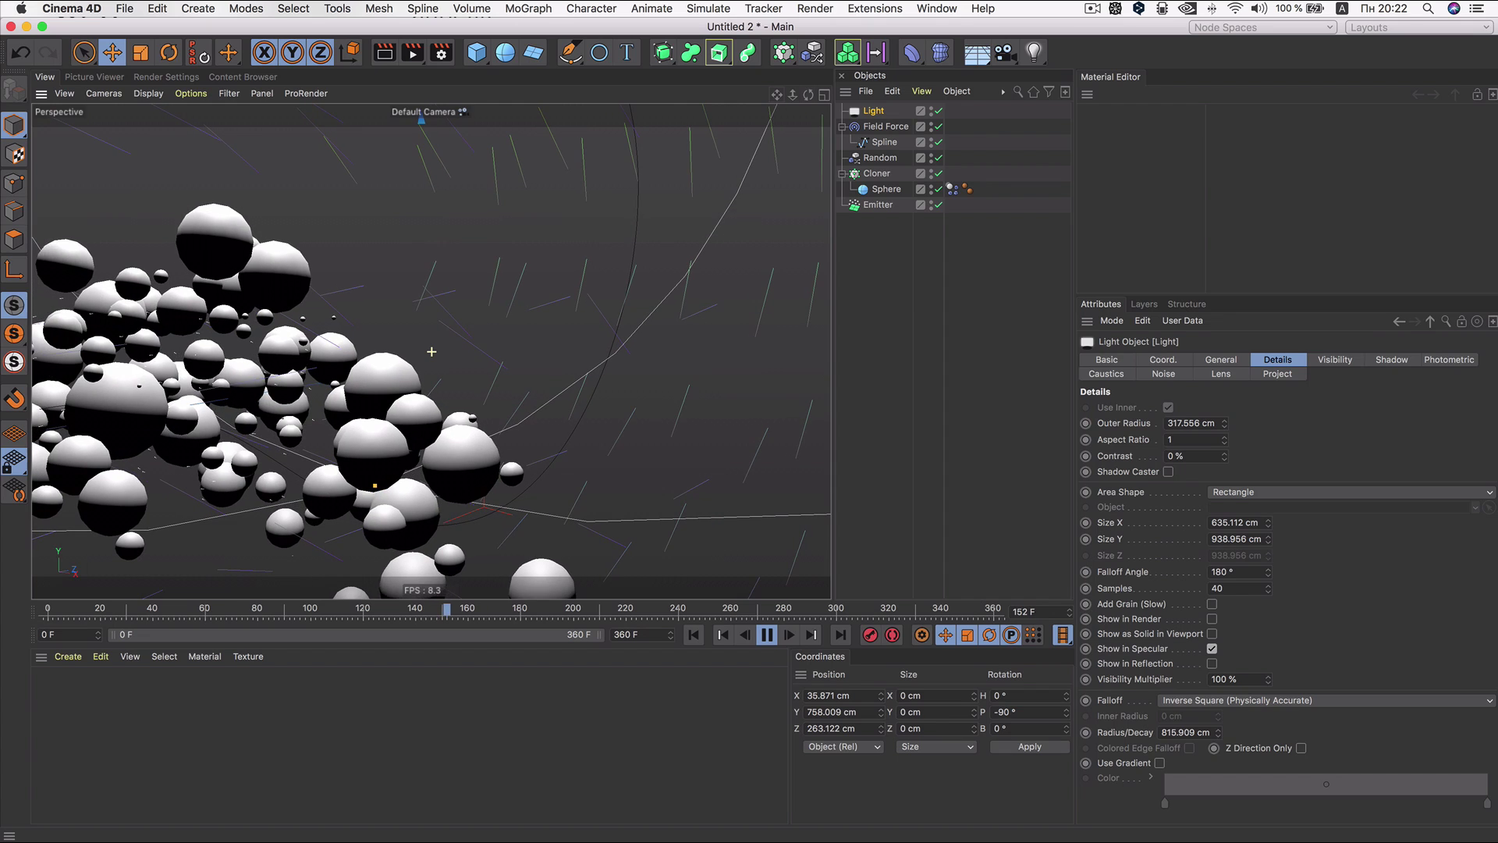
left_click_drag(809, 96, 431, 350)
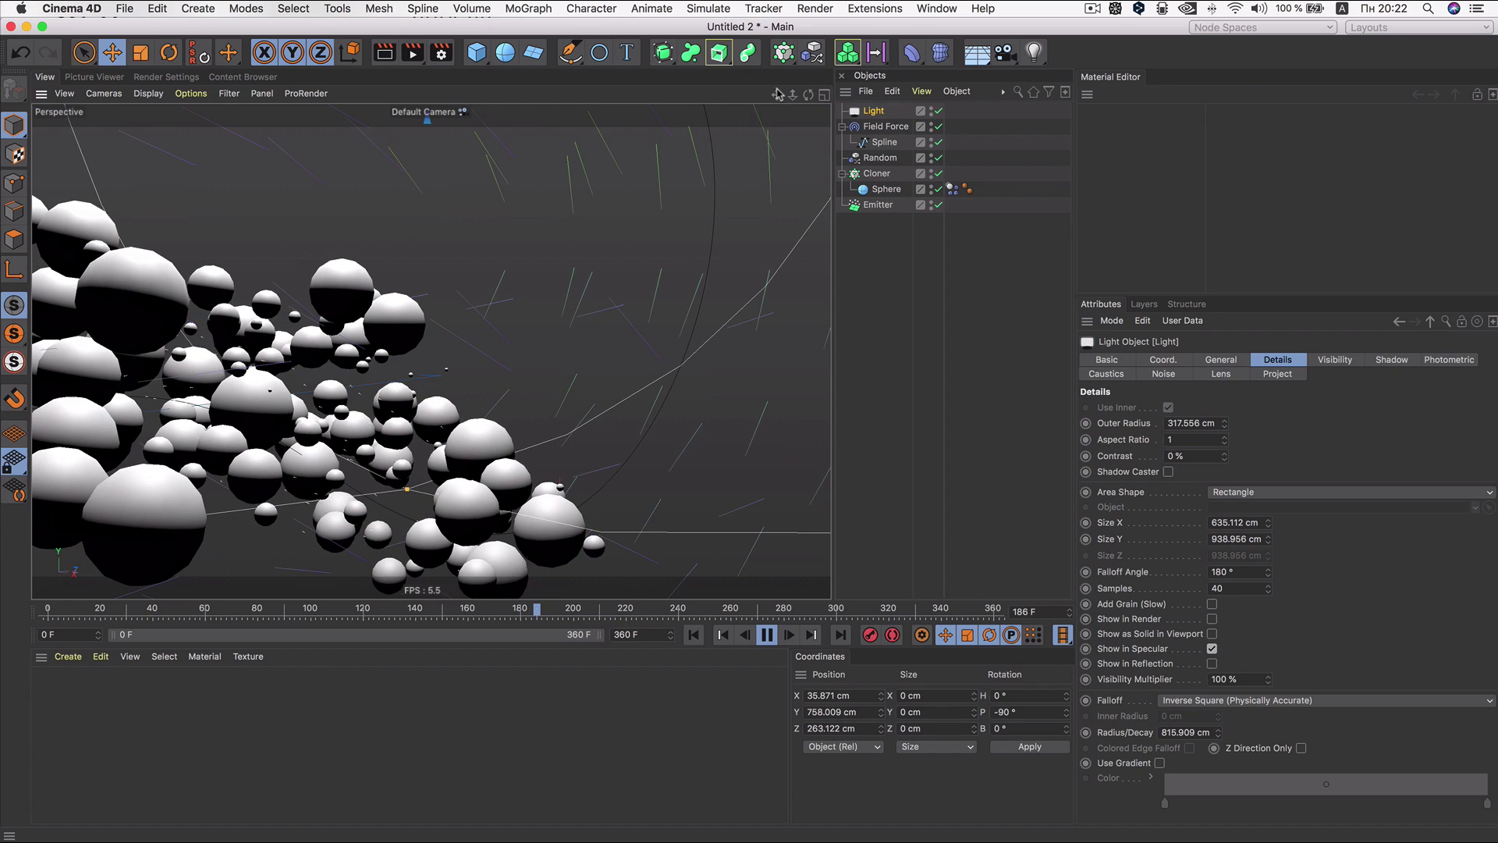
left_click_drag(778, 95, 431, 351)
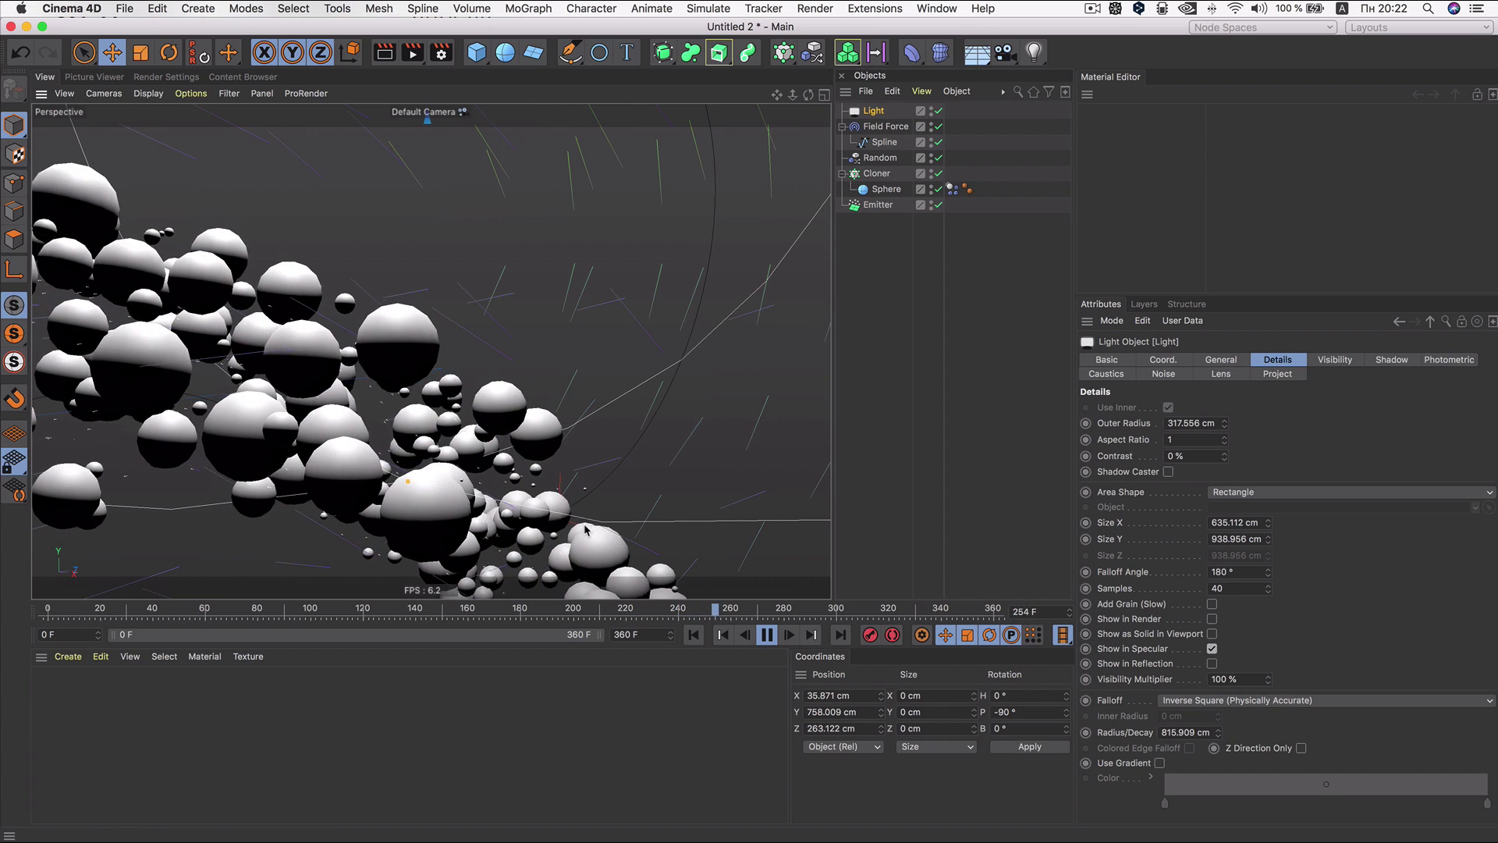
left_click(881, 126)
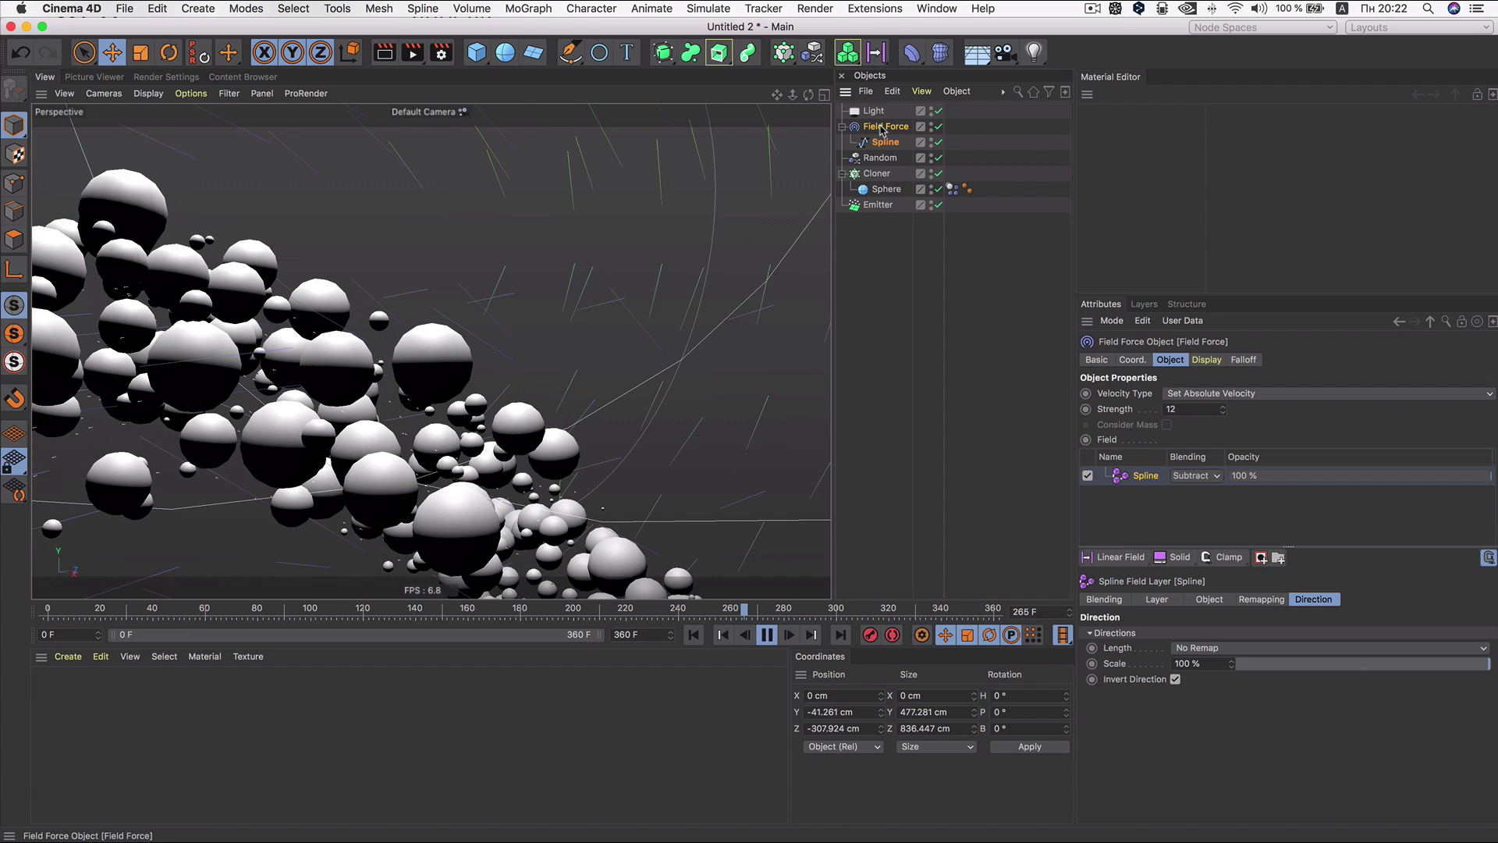
left_click(1222, 394)
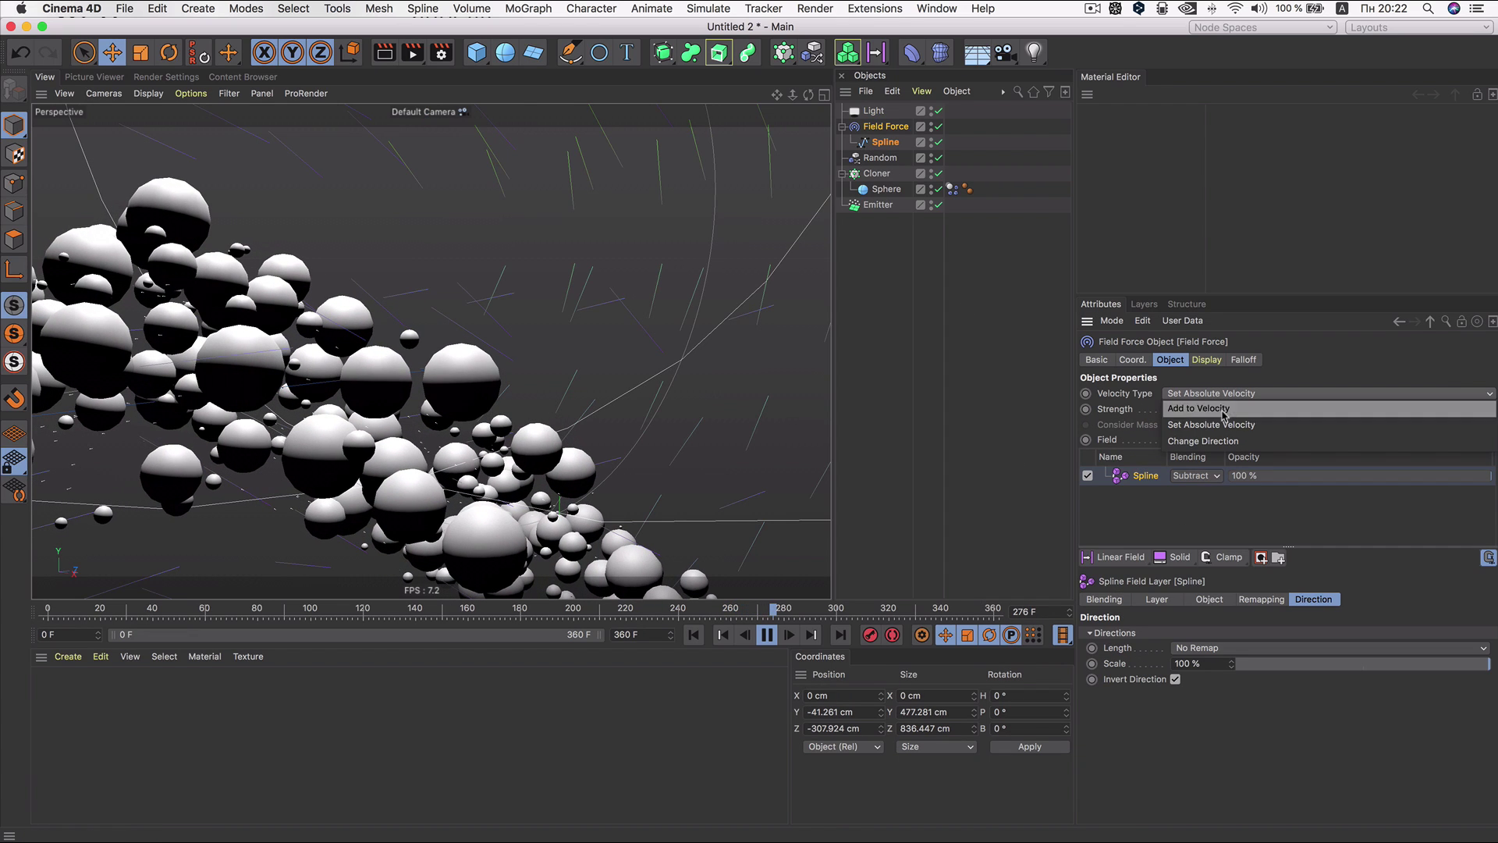
left_click(1301, 384)
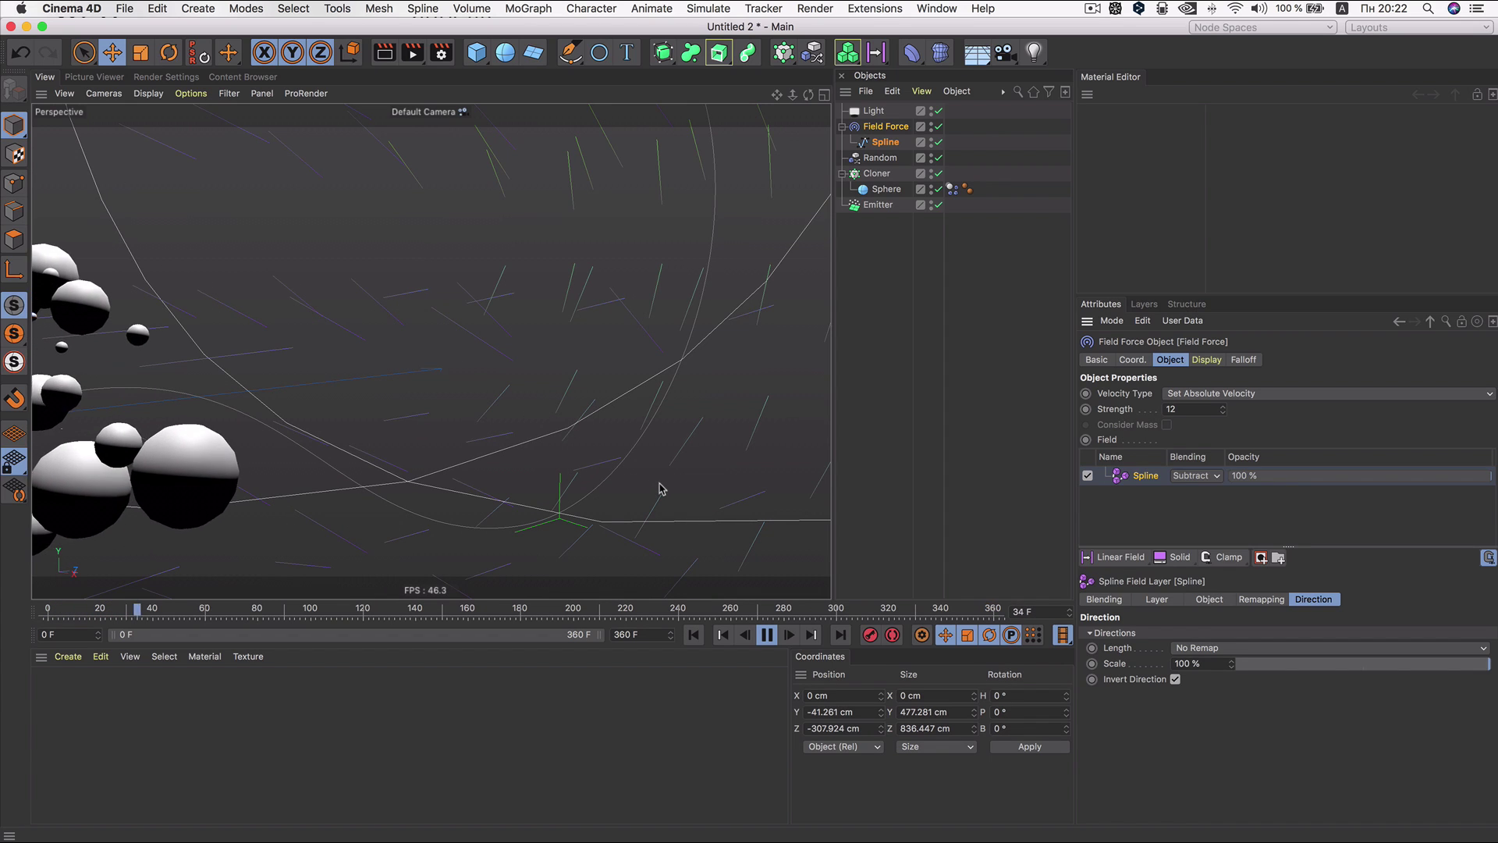
left_click(662, 492)
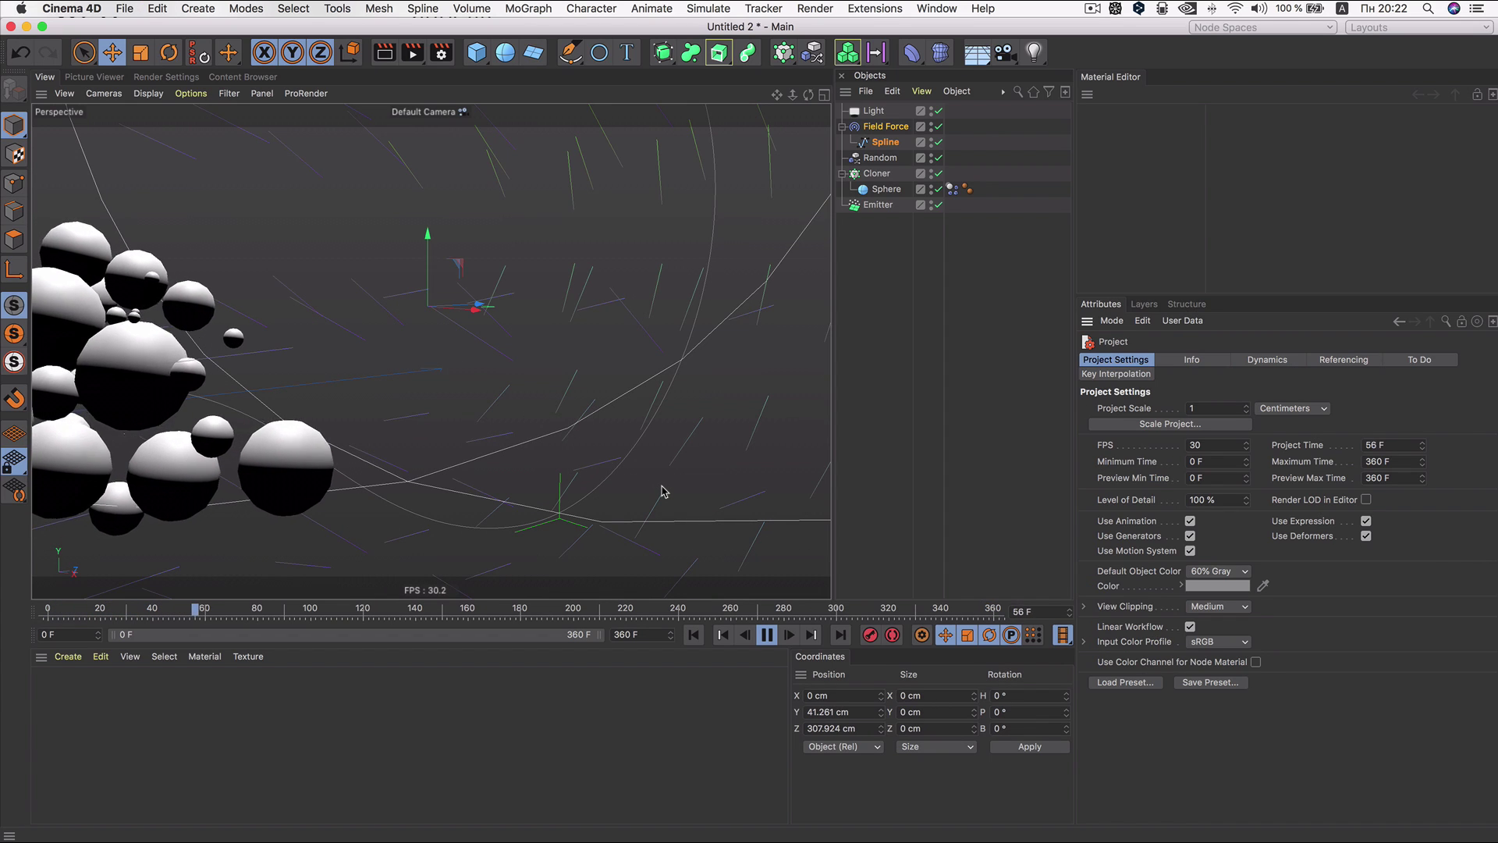
left_click(1261, 362)
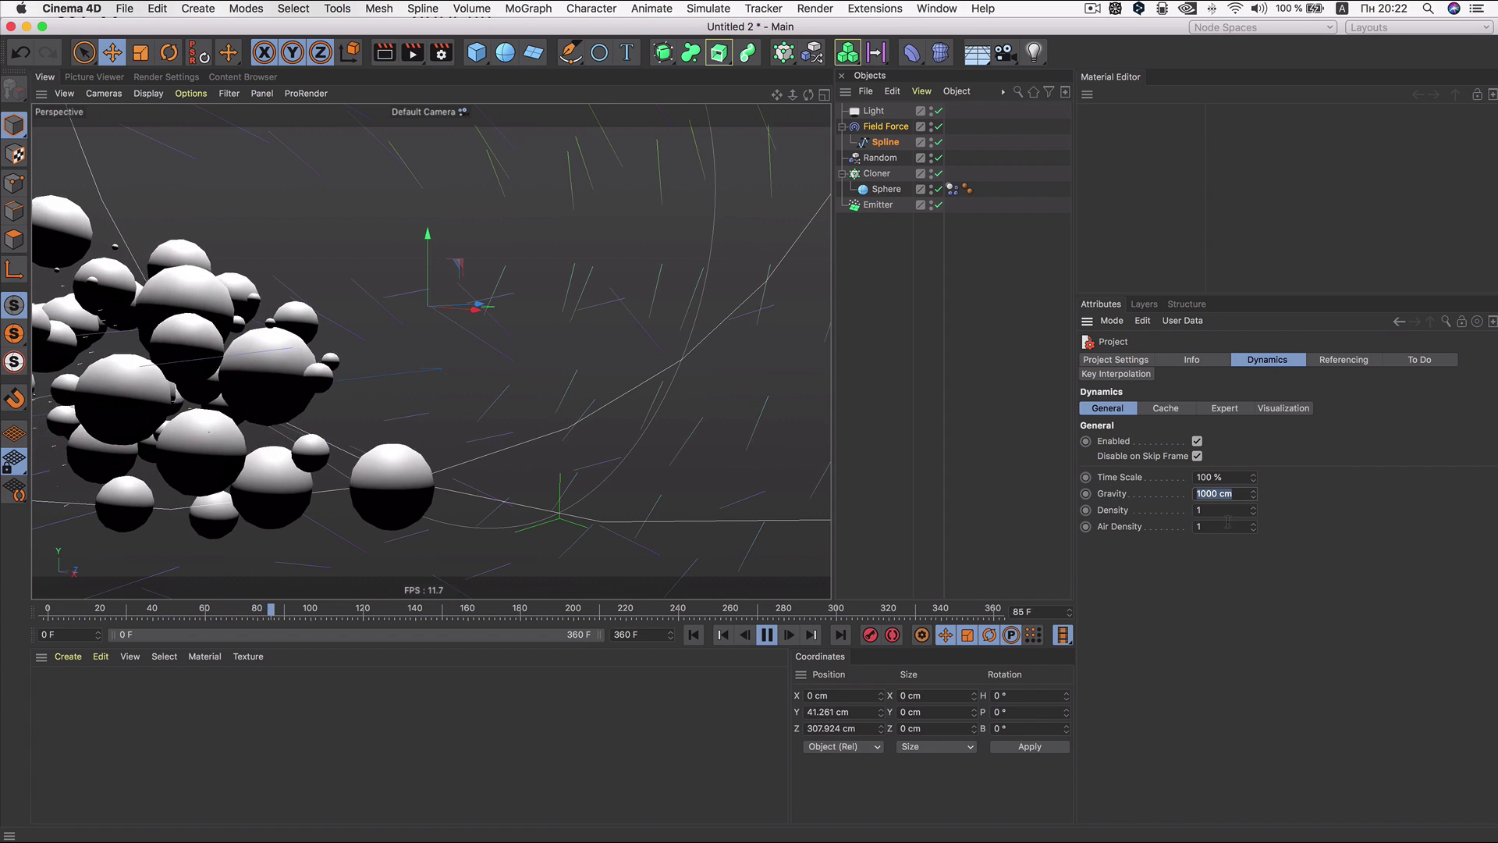
left_click(884, 129)
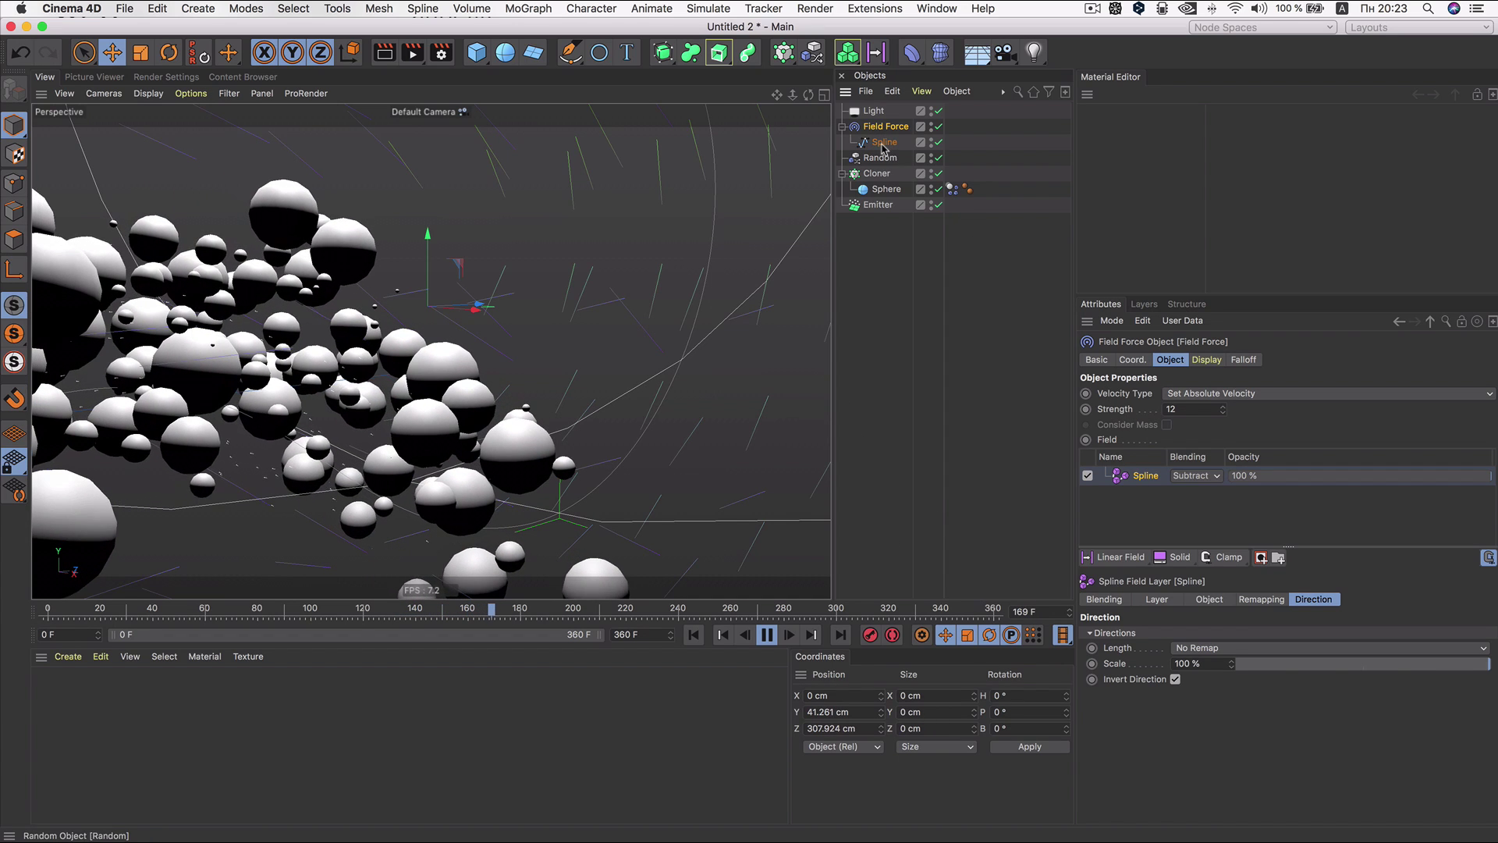
Step: Raise the Field Force strength to 133 and cut the Spline layer's direction scale to 15%
left_click_drag(1223, 409, 1222, 415)
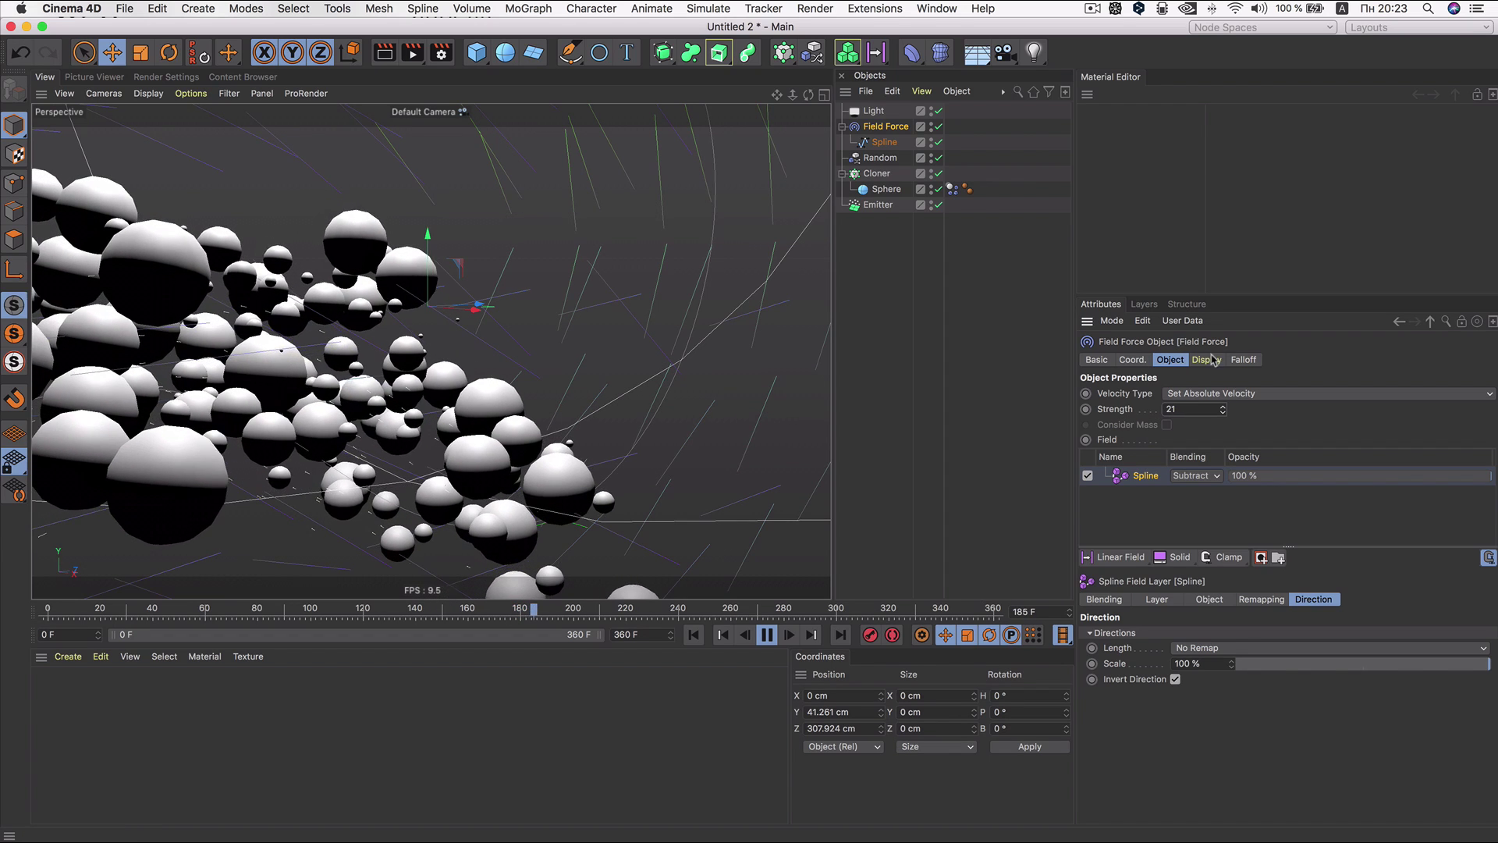
left_click(1145, 475)
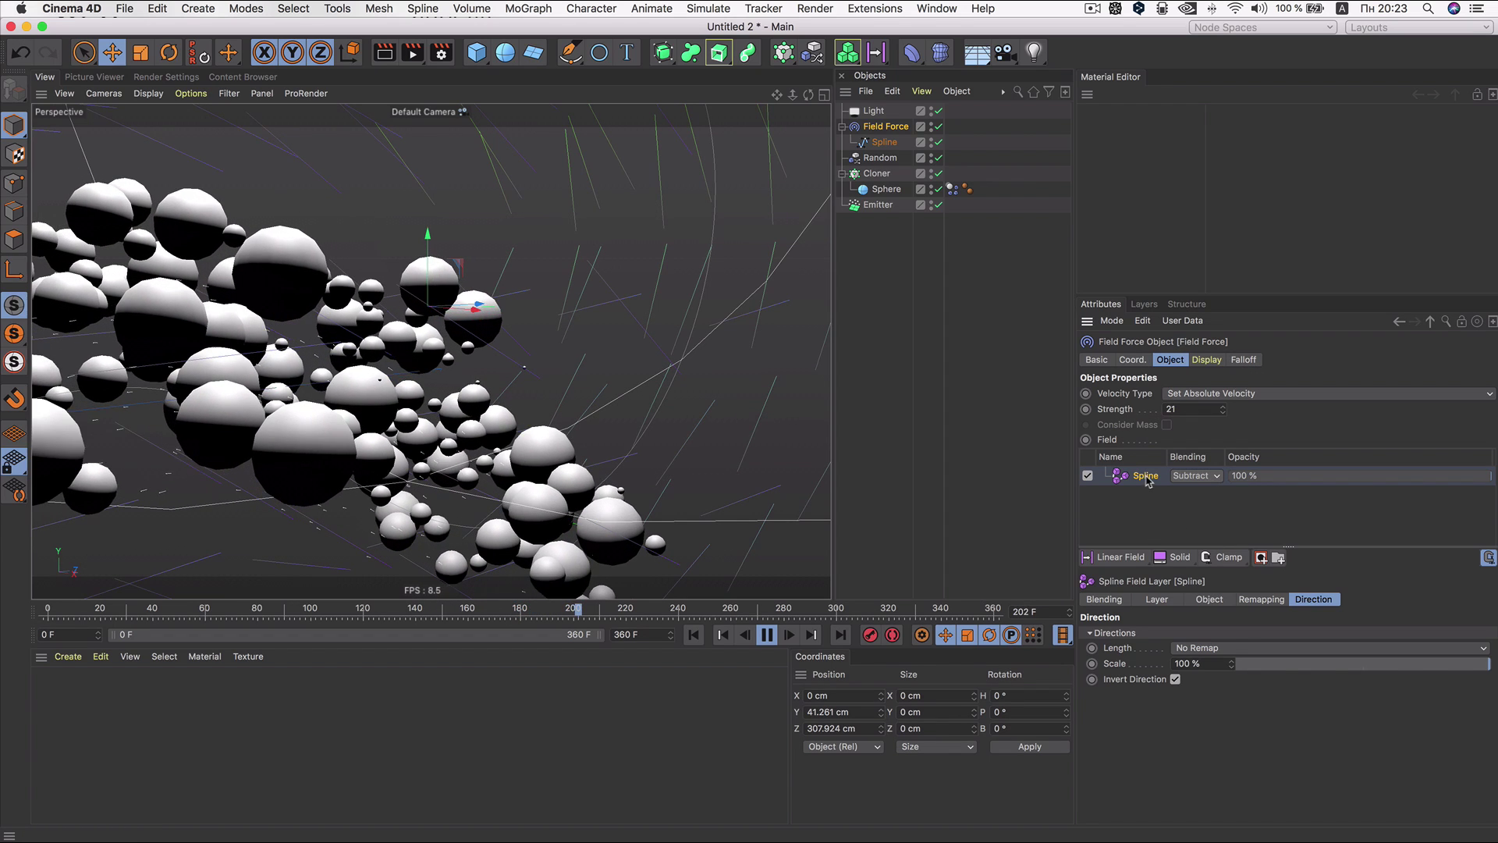
left_click(1288, 664)
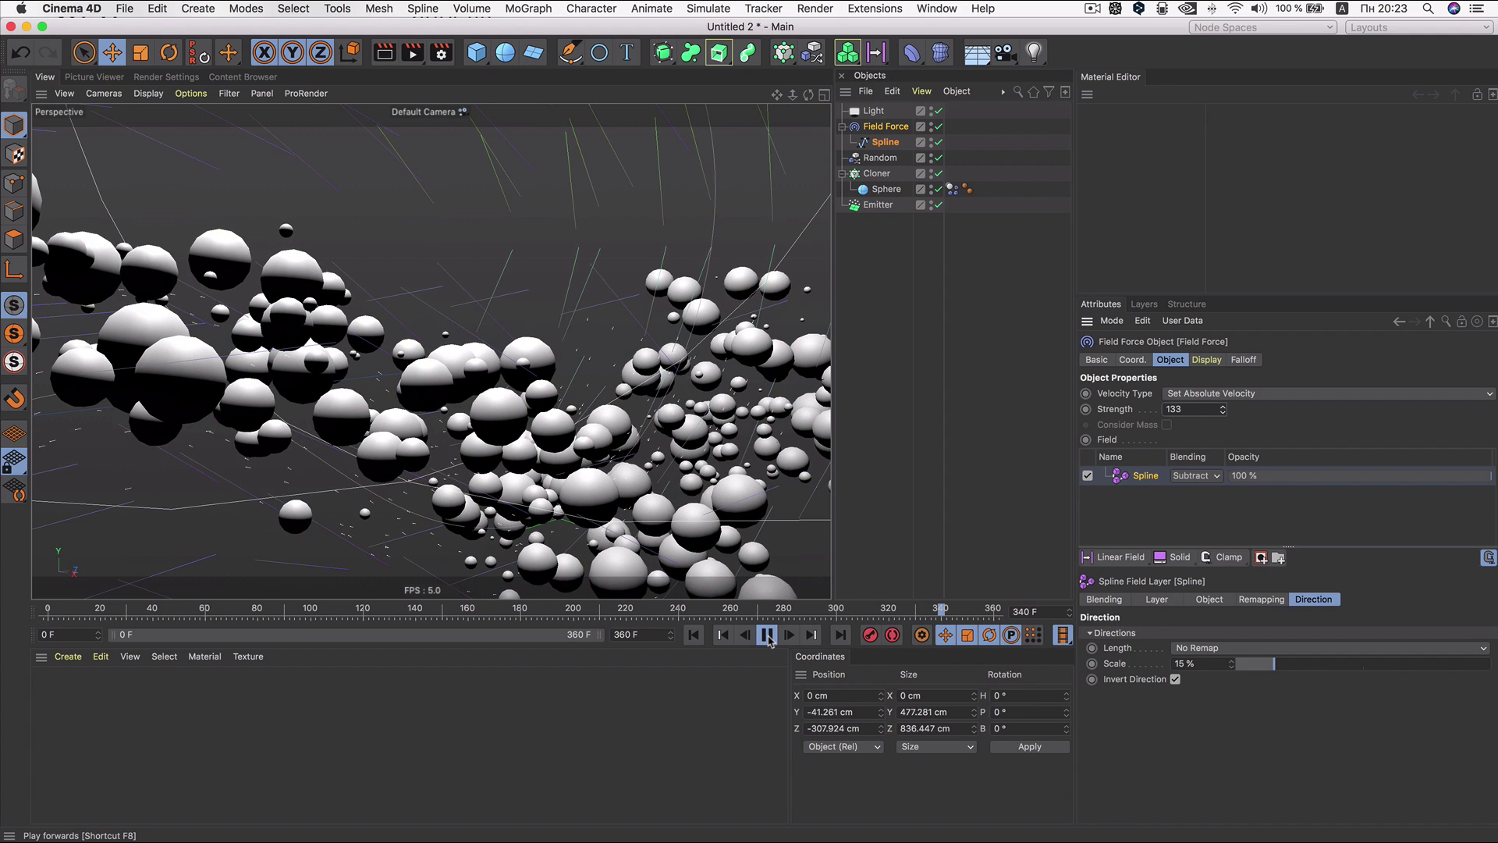
Step: Pause playback and orbit and zoom in on the sphere cloud
left_click(767, 635)
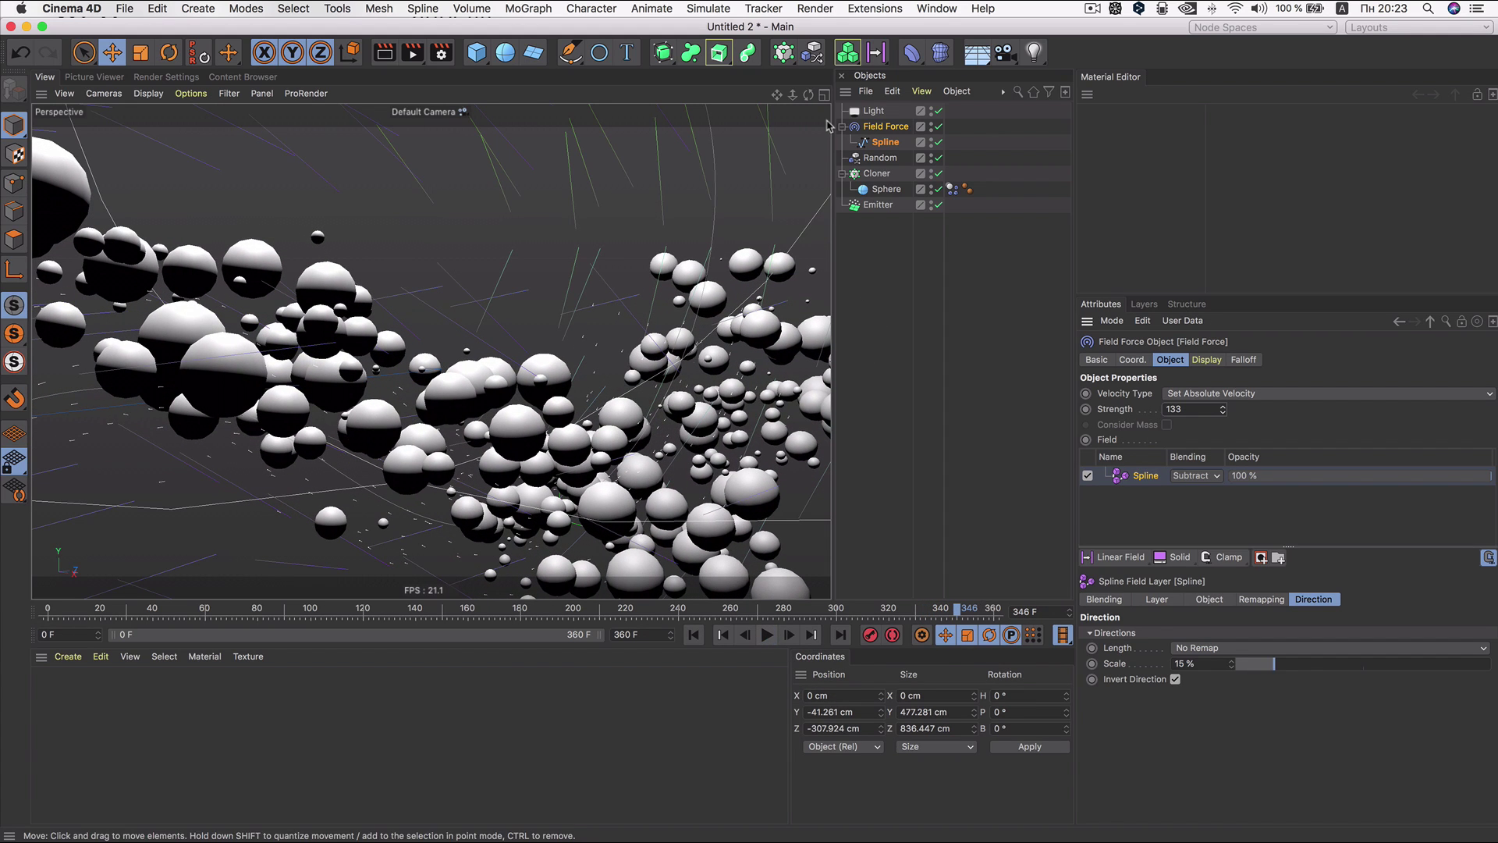
left_click_drag(375, 351, 430, 351, "alt")
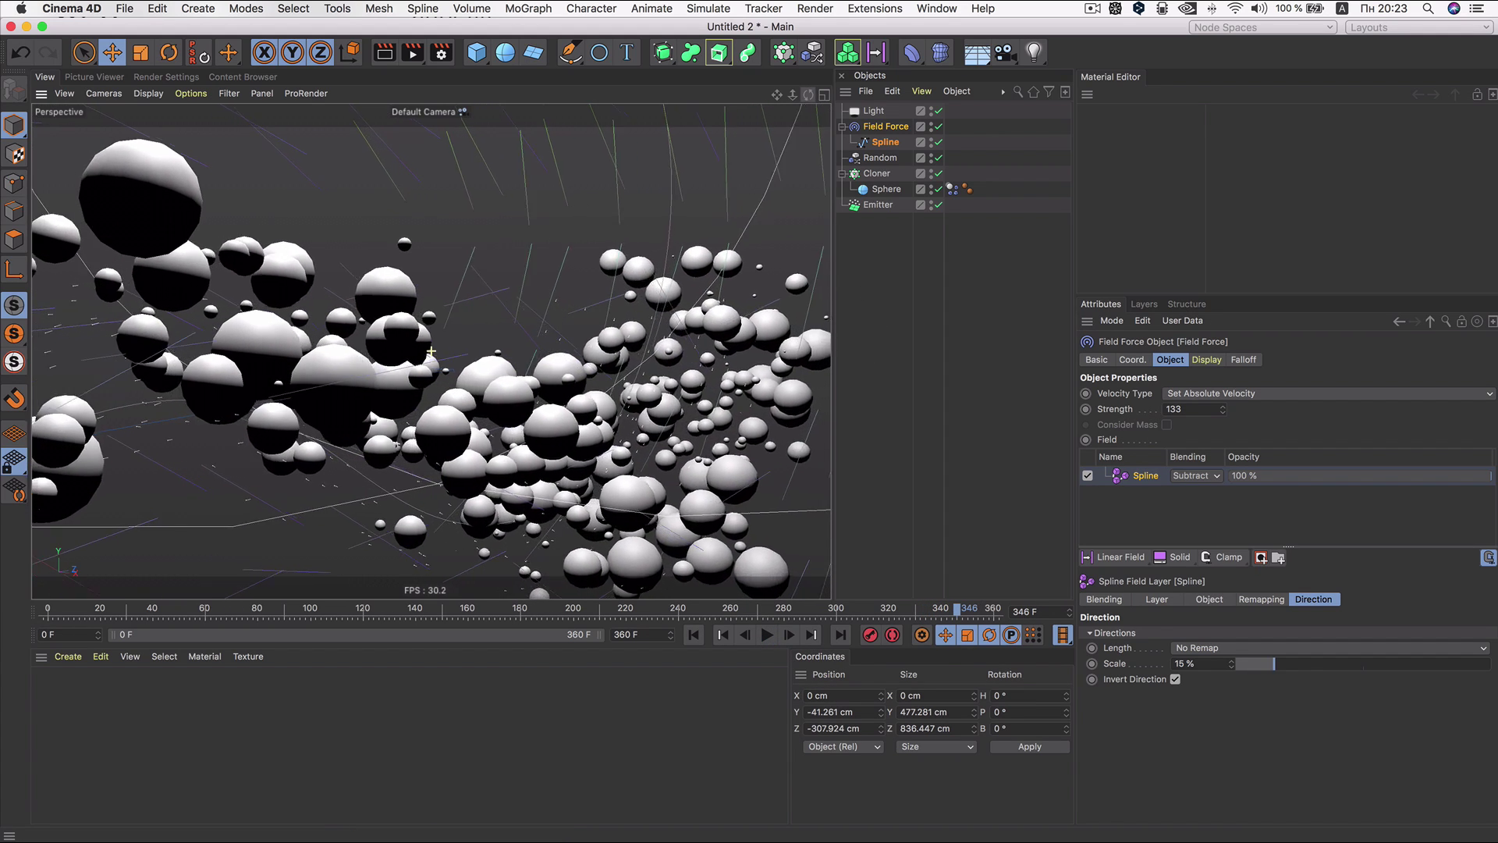
left_click_drag(793, 94, 851, 109)
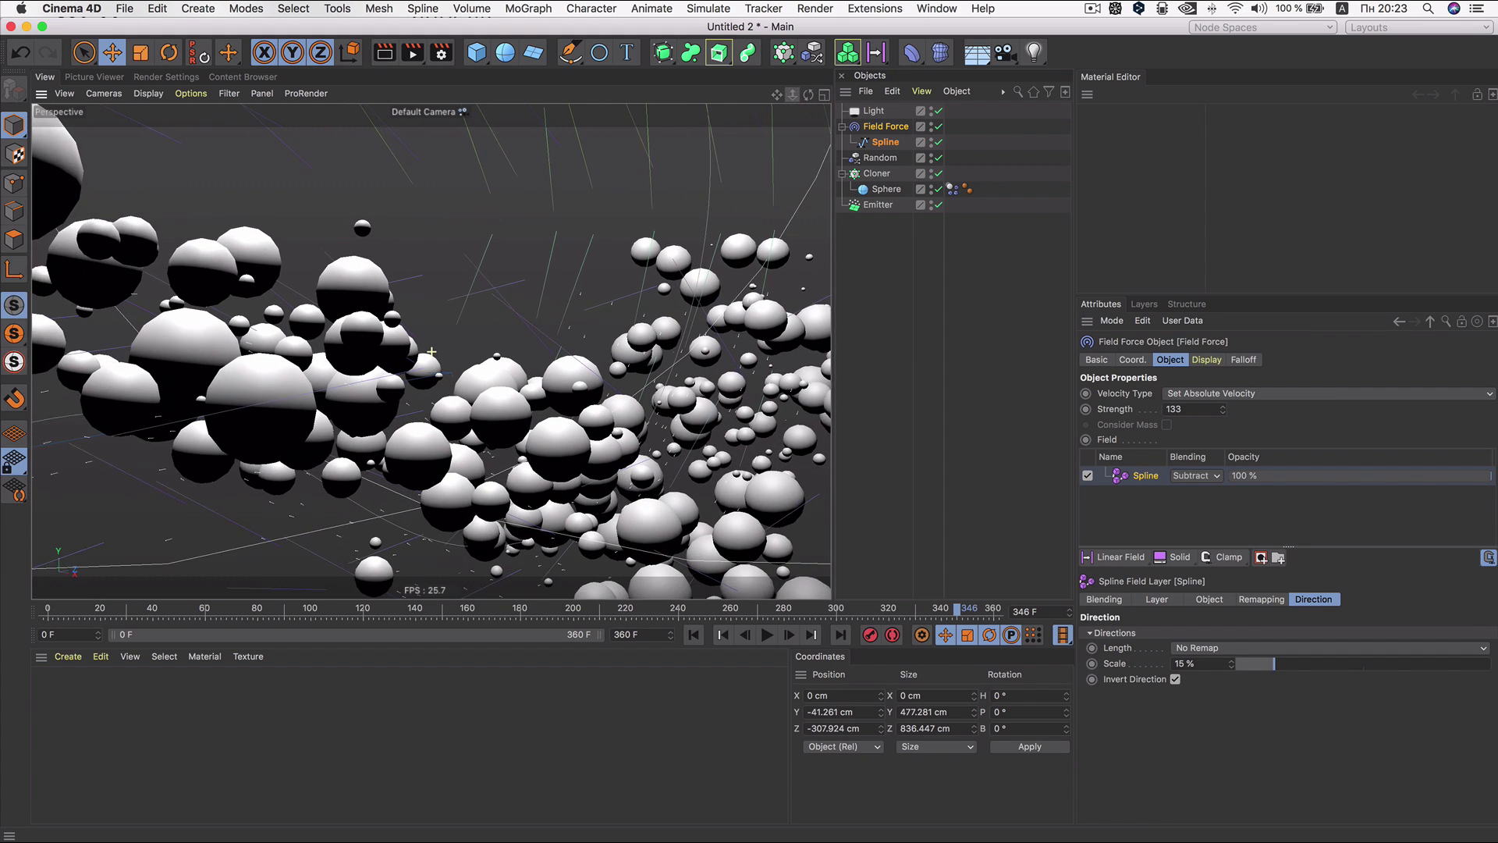
scroll(432, 351, "up", 2)
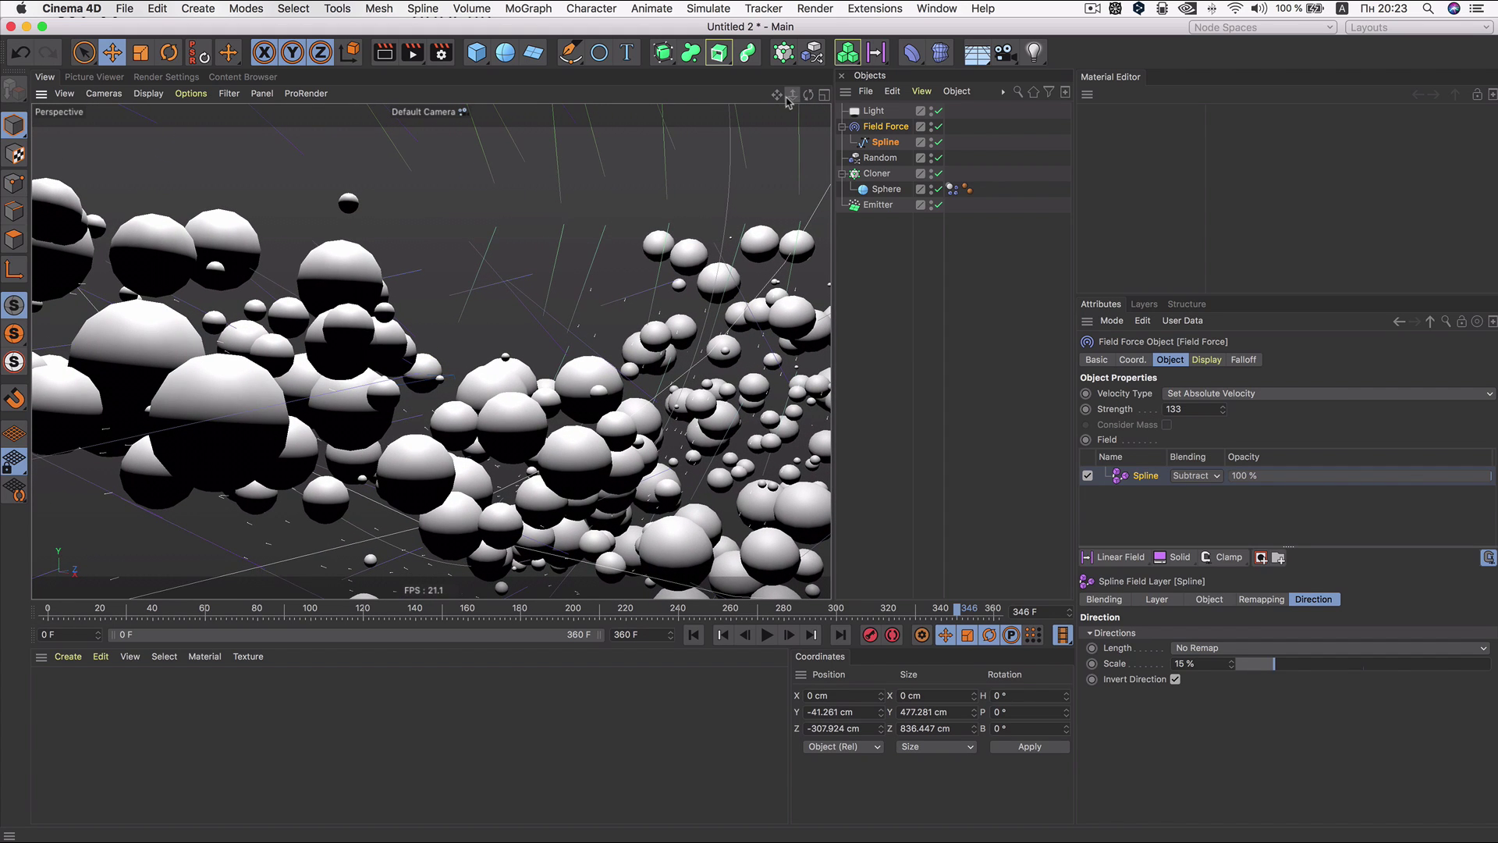
scroll(431, 352, "up", 2)
scroll(432, 352, "up", 2)
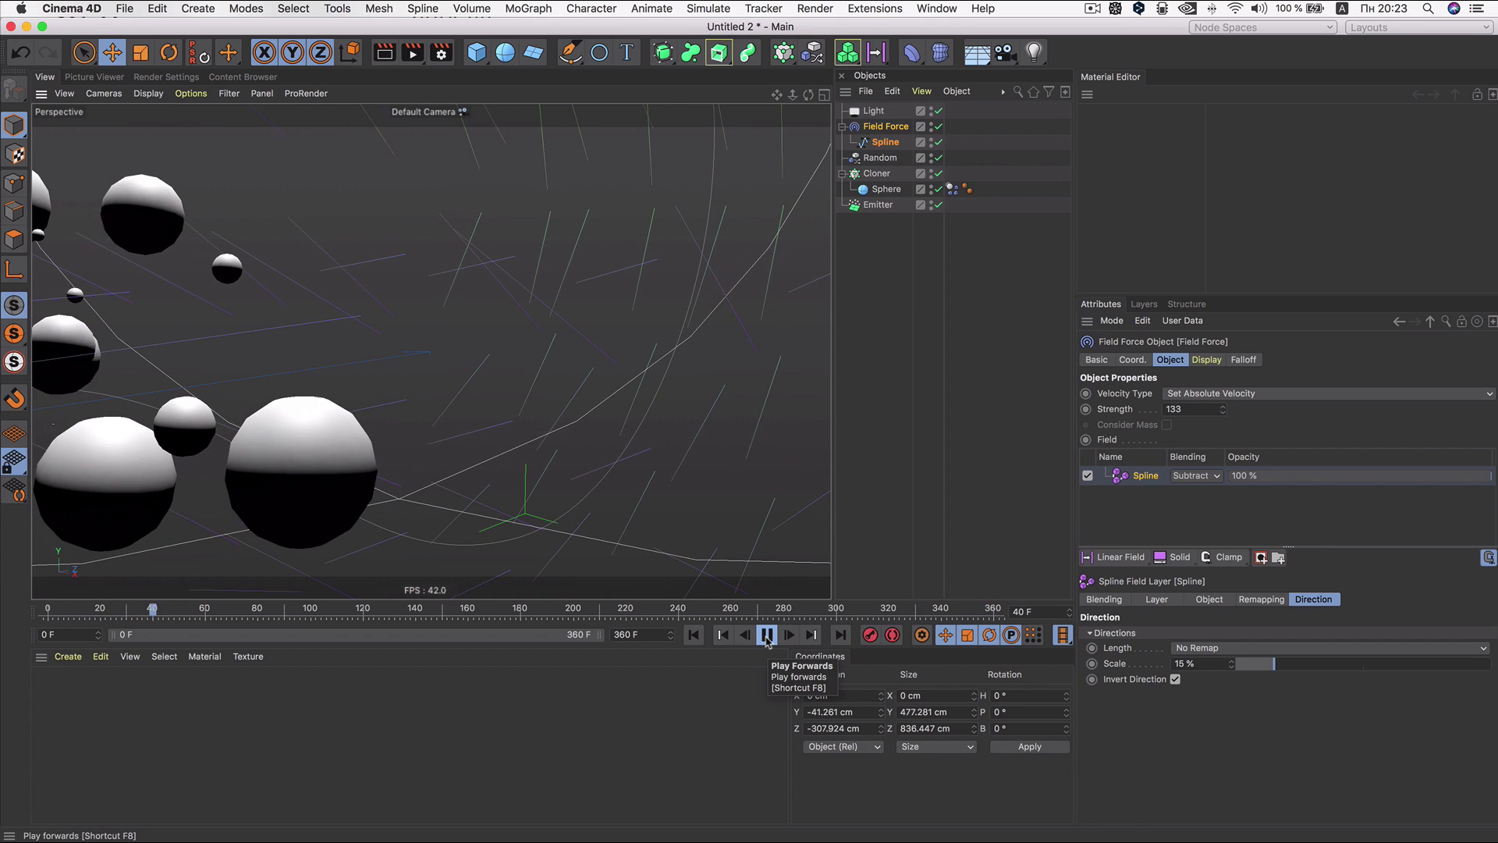
Step: Stop playback at frame 65, test-render the view, and add a camera
left_click(767, 635)
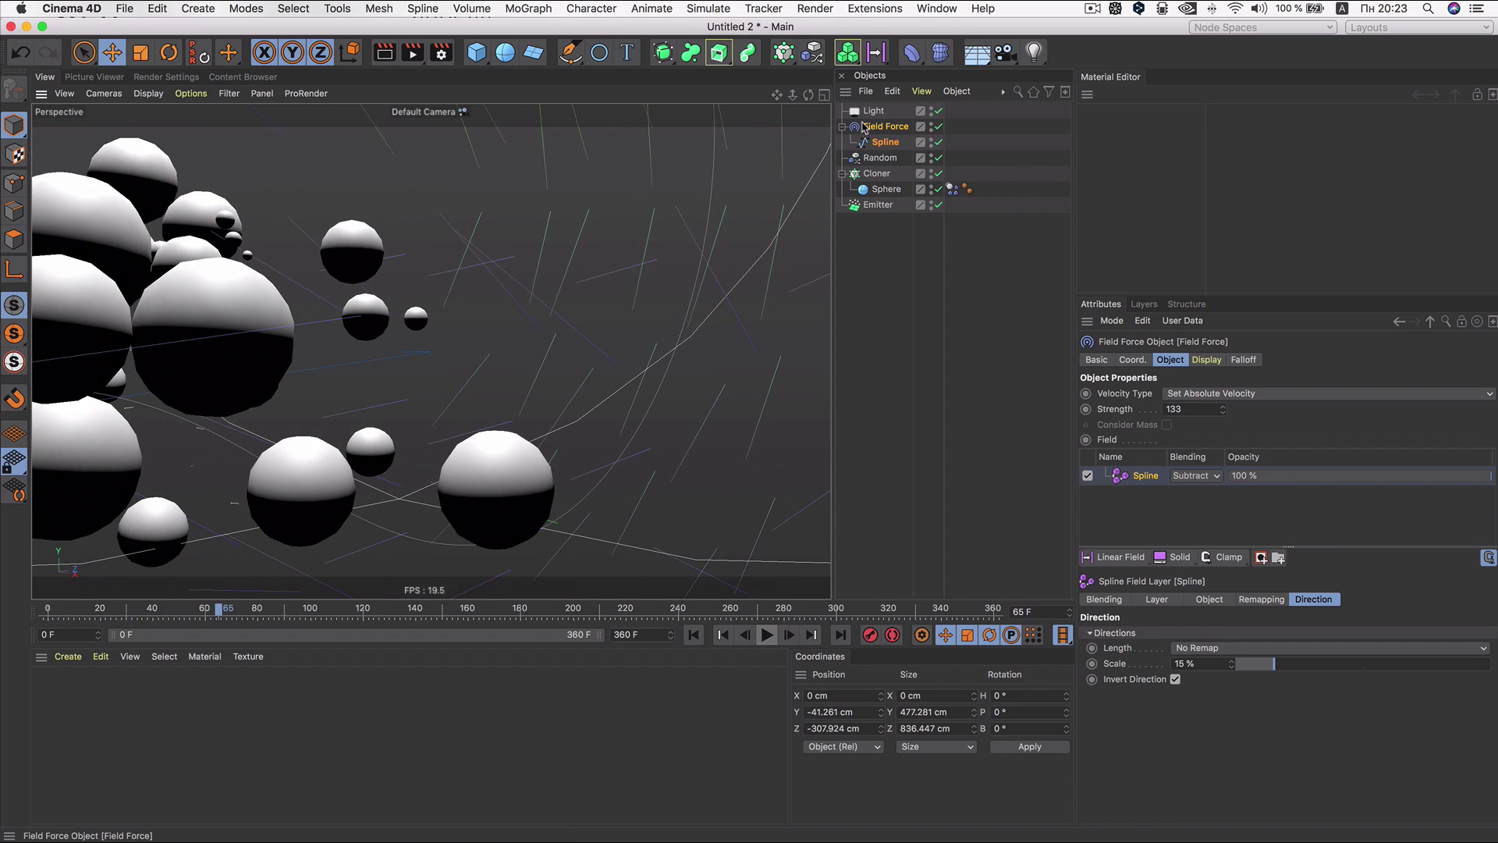
left_click(869, 111)
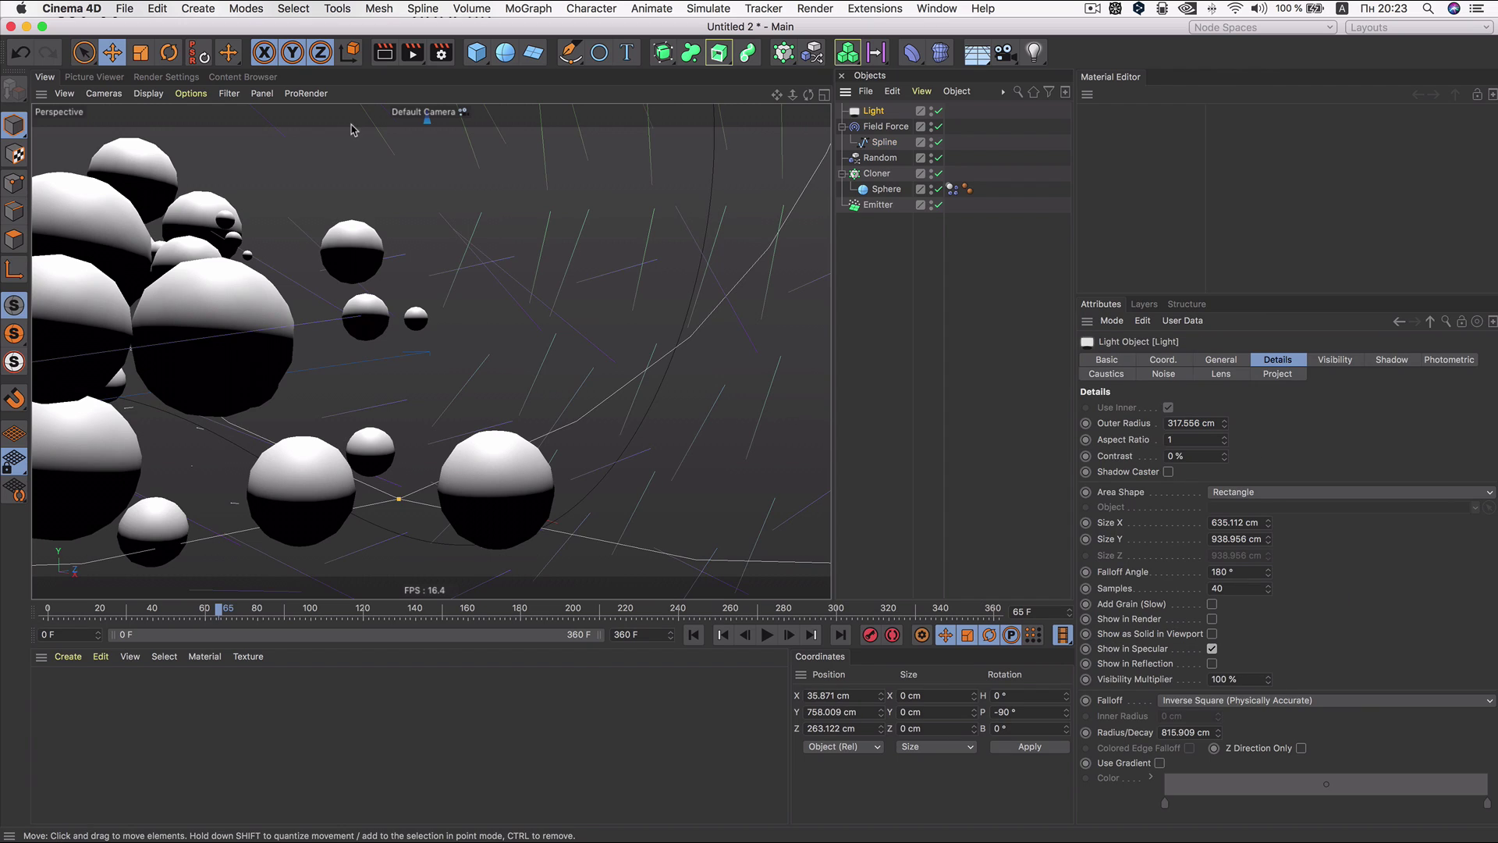
left_click(383, 53)
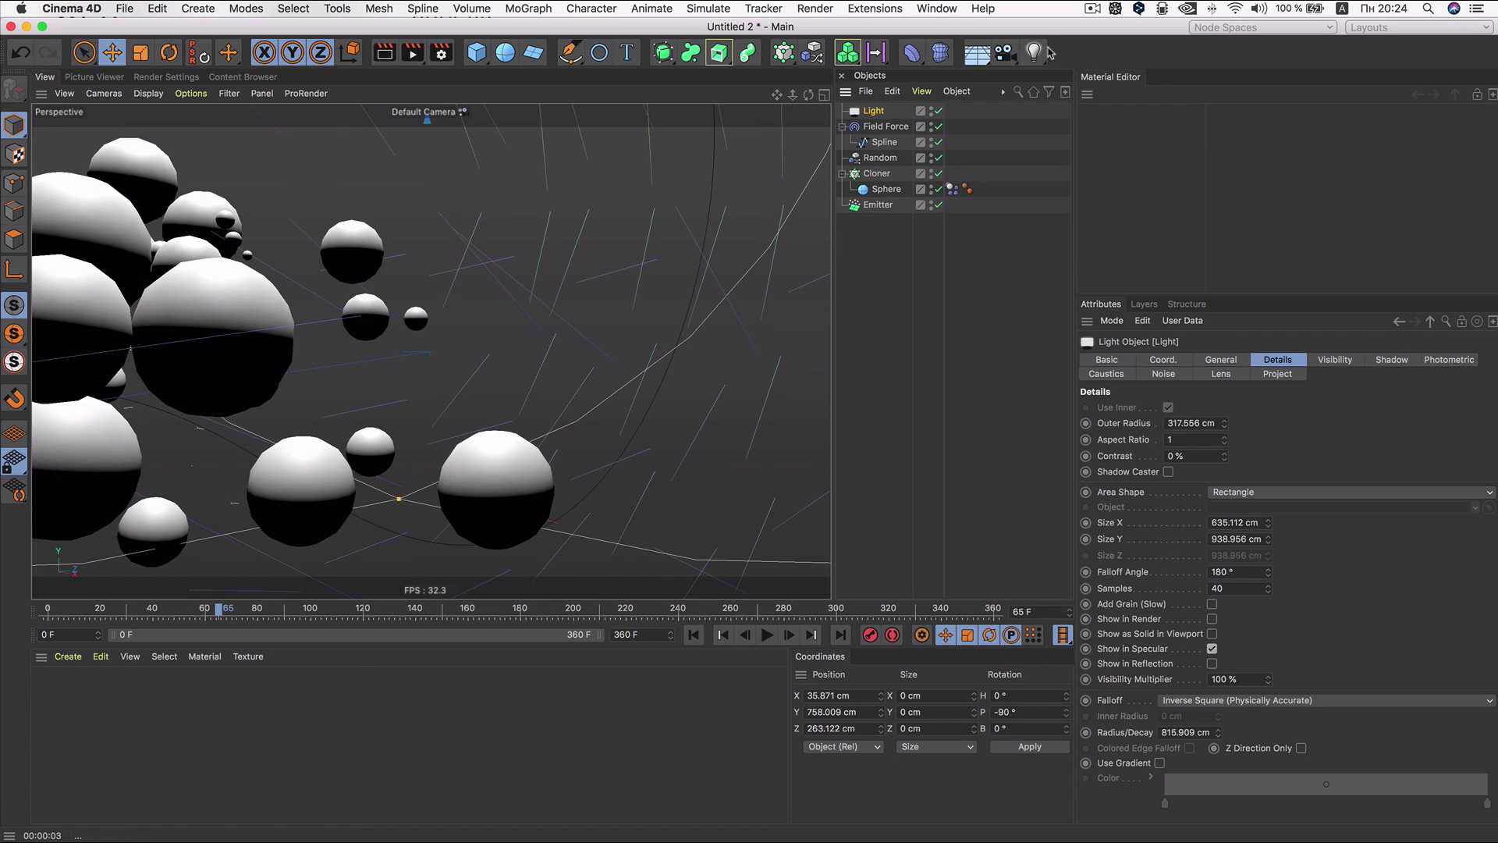
left_click(1006, 53)
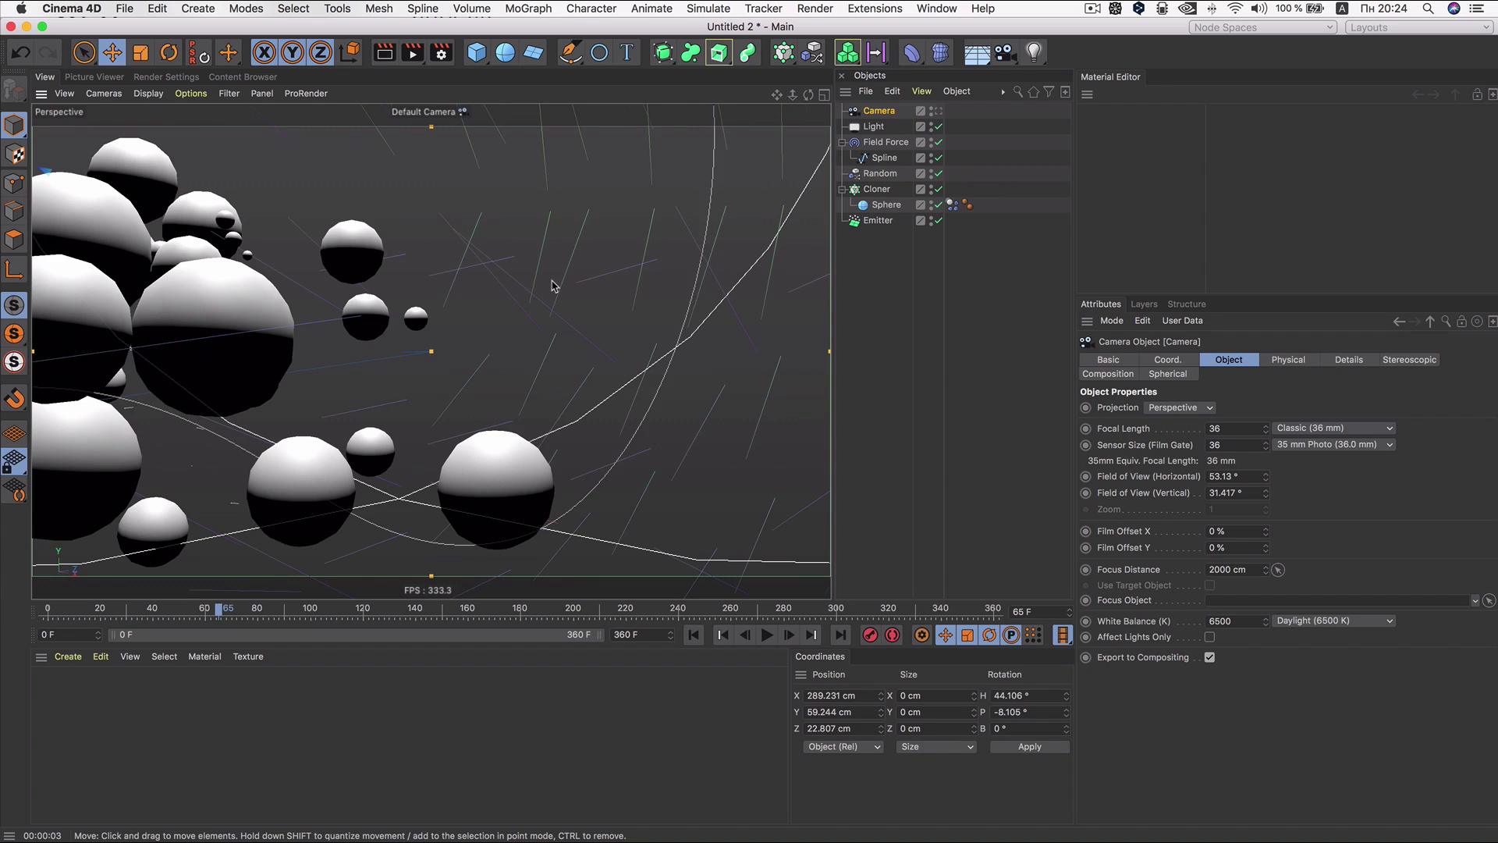
Step: Duplicate the light as Light.1 and place it beneath the sphere cloud
scroll(546, 285, "down", 5)
mouse_move(546, 285)
left_mouse_down("alt")
mouse_move(323, 372)
mouse_move(347, 299)
mouse_move(365, 304)
mouse_move(316, 234)
left_mouse_up("alt")
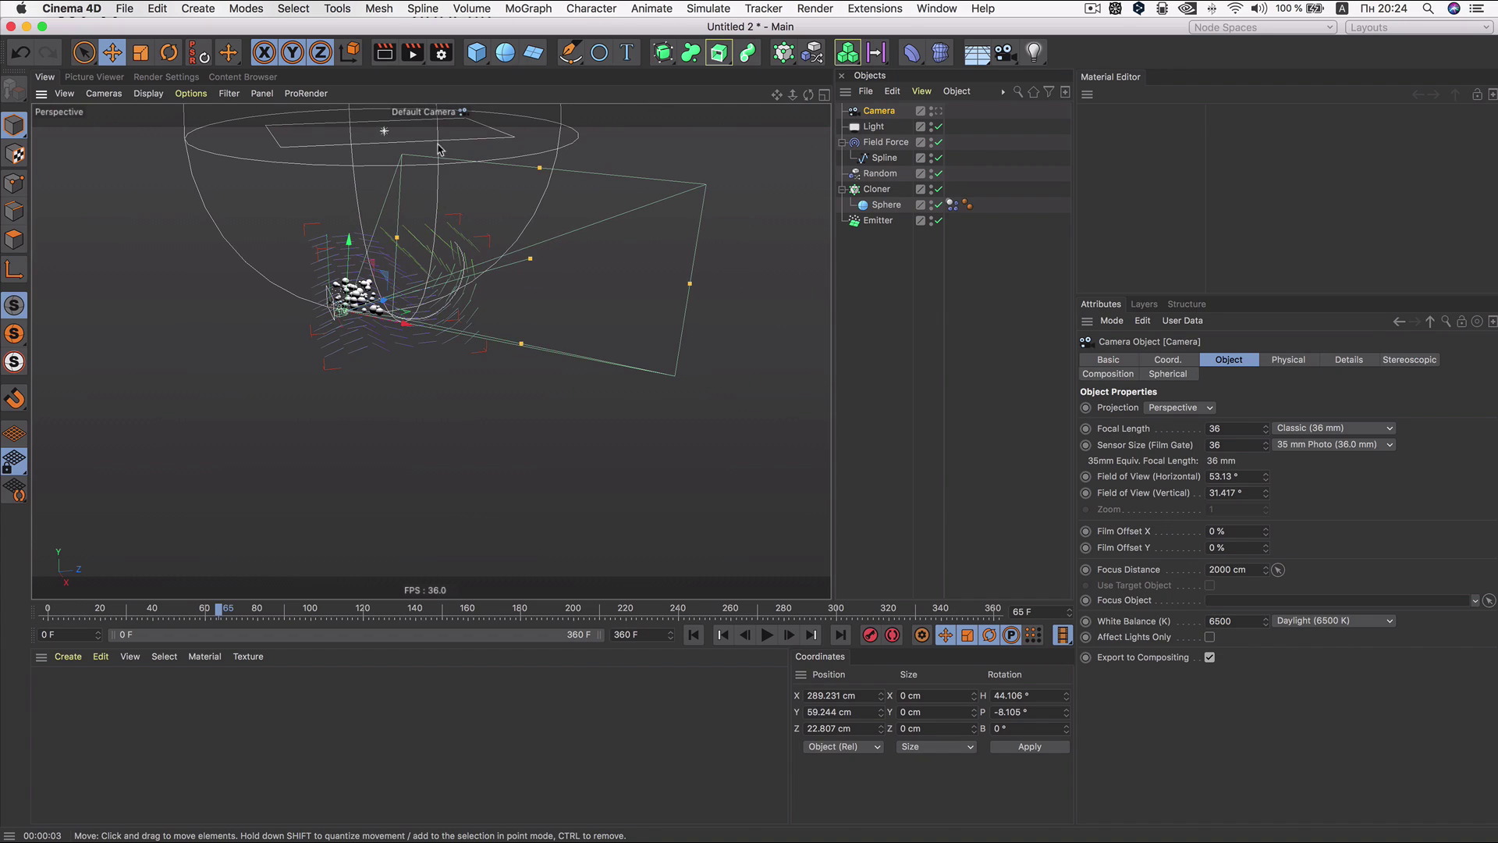
left_click(425, 148)
mouse_move(425, 149)
left_mouse_down("alt")
mouse_move(383, 422)
mouse_move(398, 280)
mouse_move(391, 466)
left_mouse_up("alt")
left_click_drag(386, 284, 384, 340)
scroll(384, 339, "up", 2)
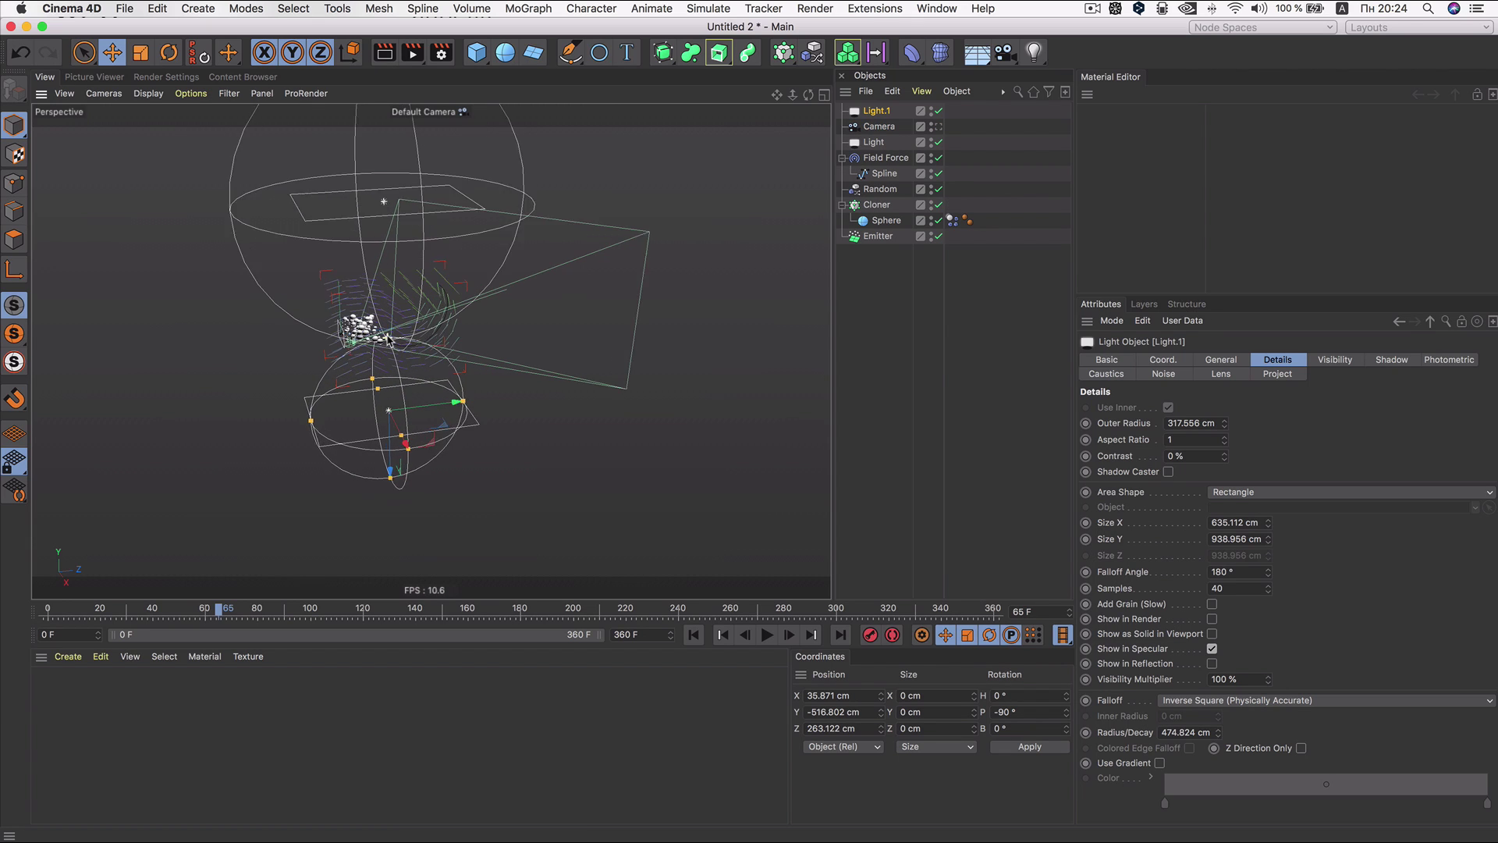
scroll(385, 340, "up", 2)
scroll(387, 342, "up", 3)
scroll(388, 343, "up", 3)
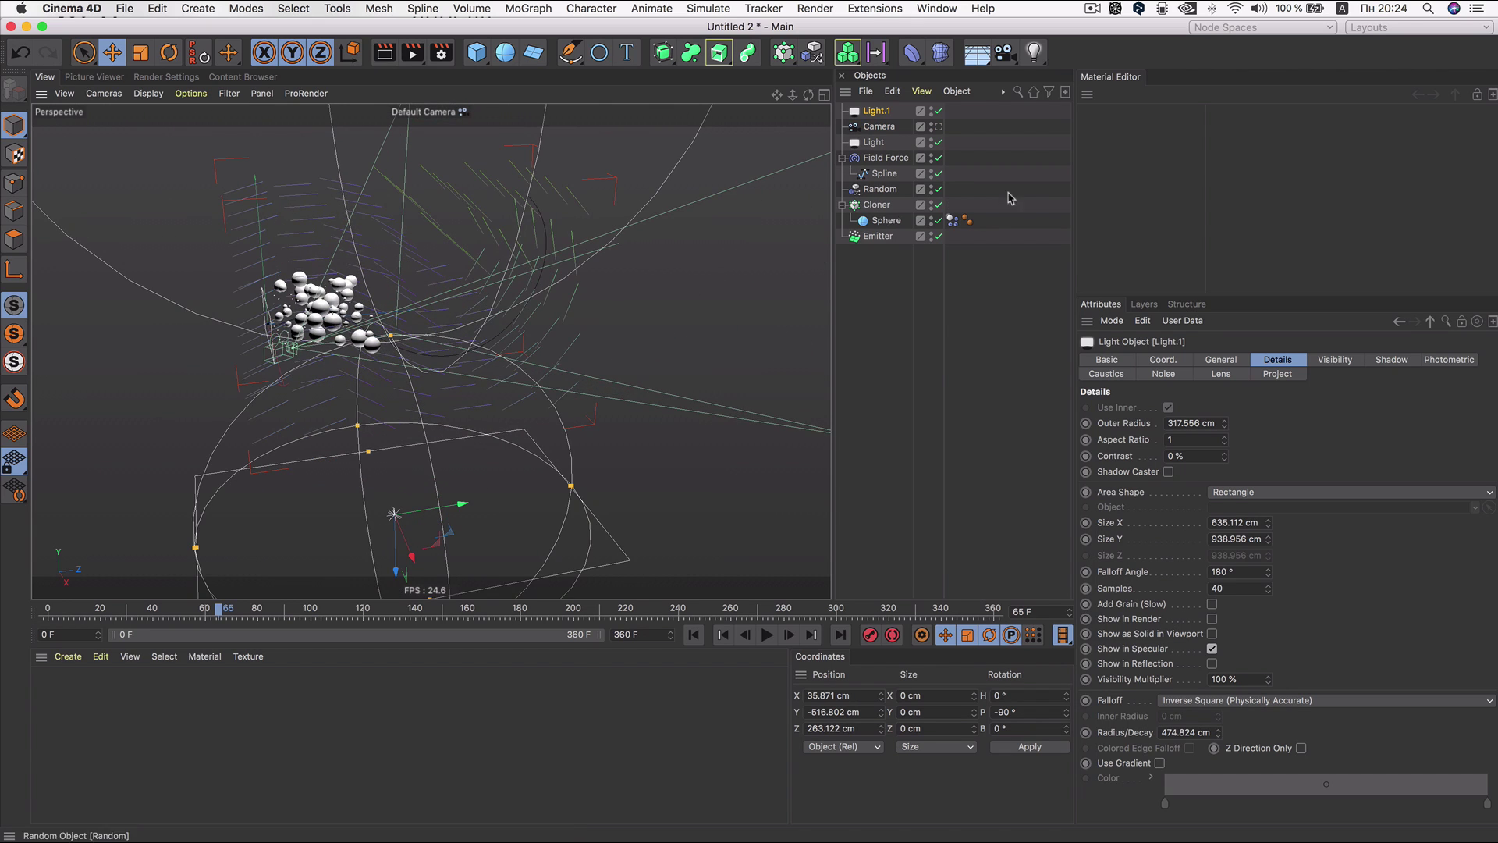
Step: Look through the new camera and test-render its view
left_click(938, 128)
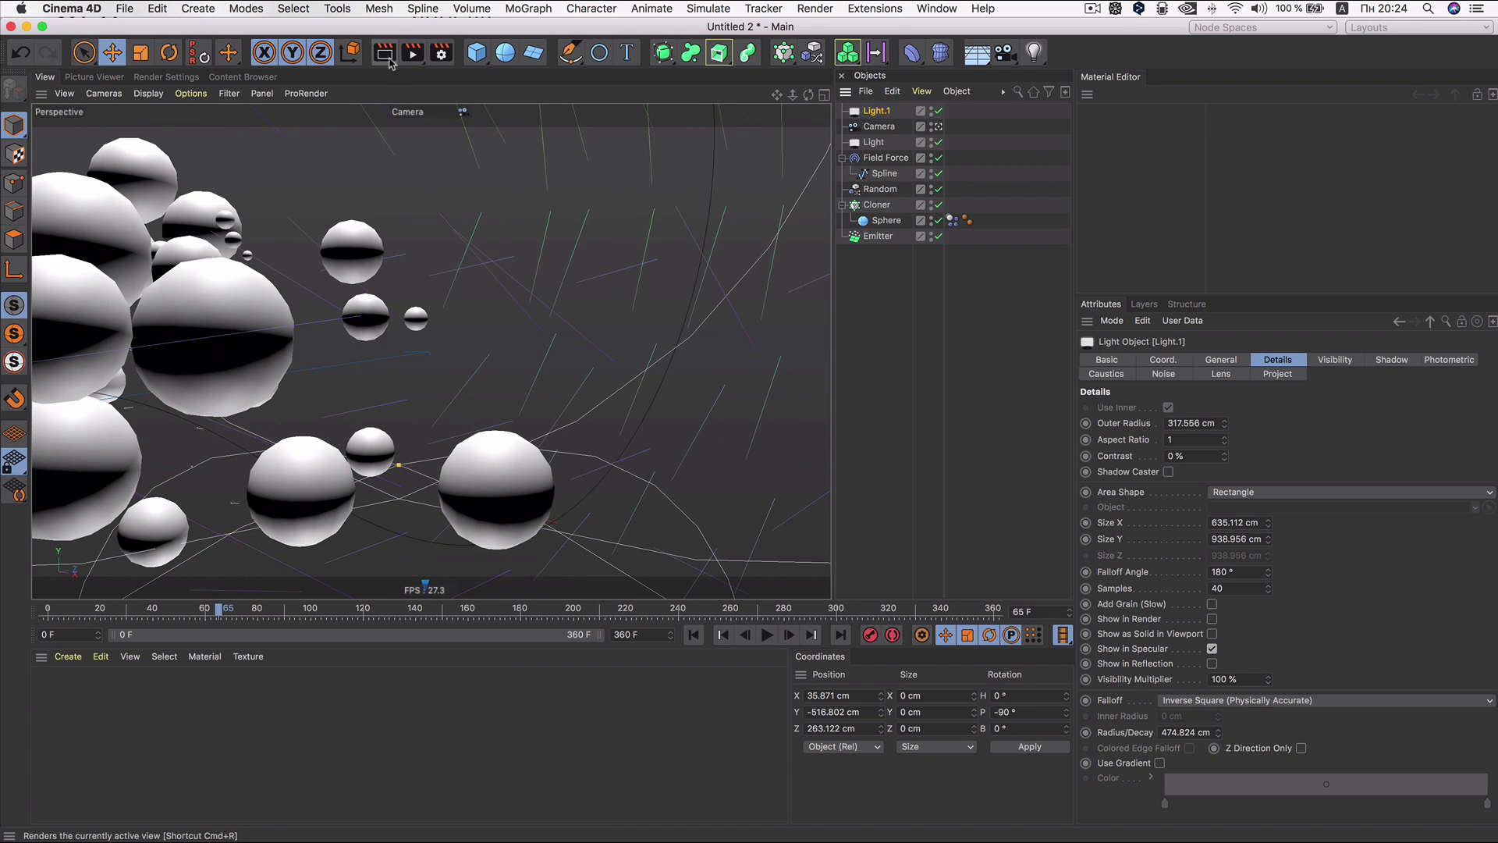
left_click(390, 62)
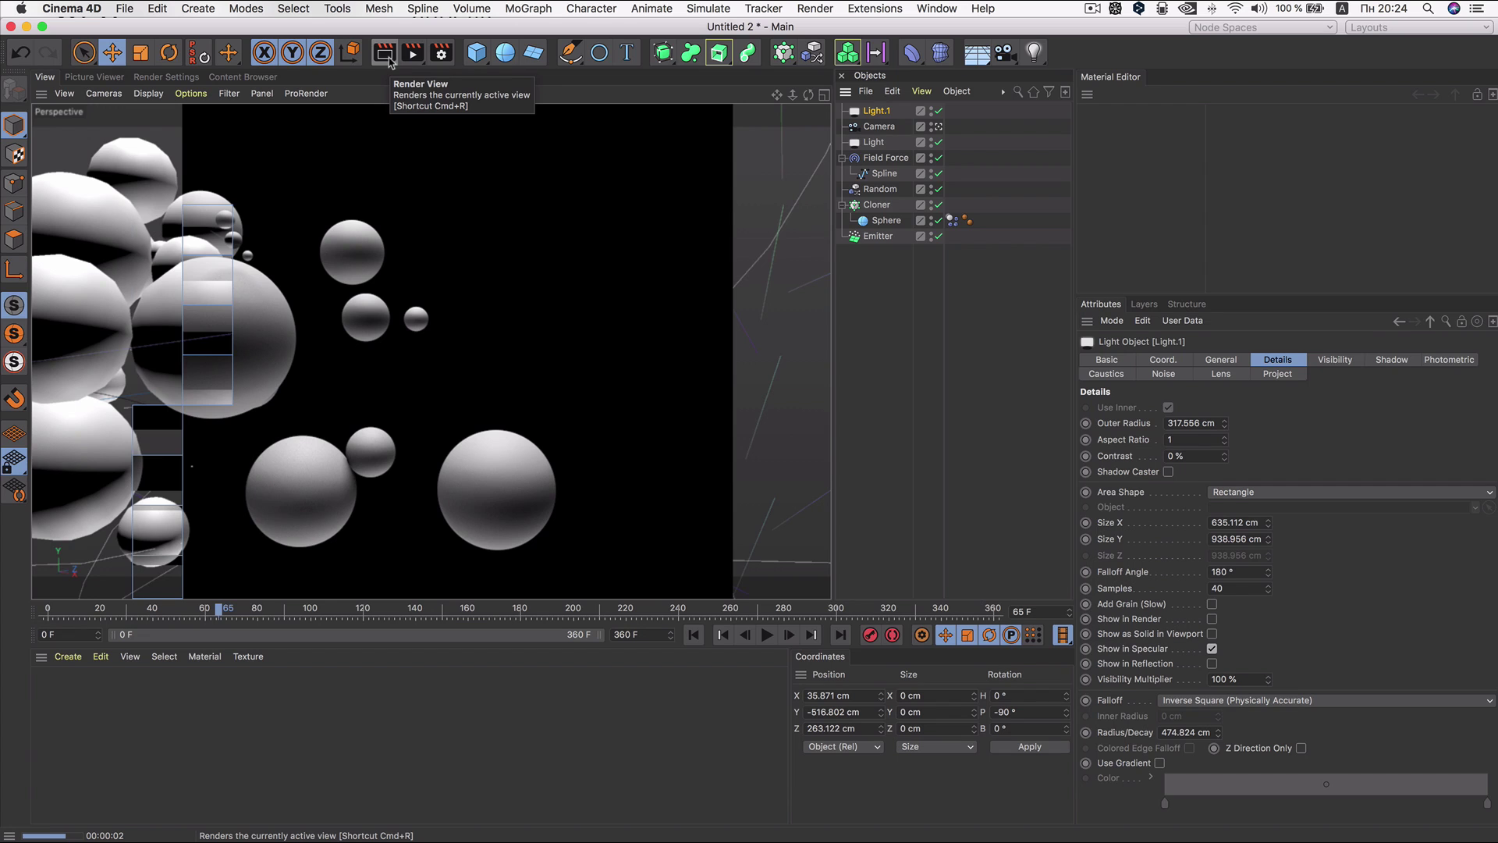
left_click(438, 184)
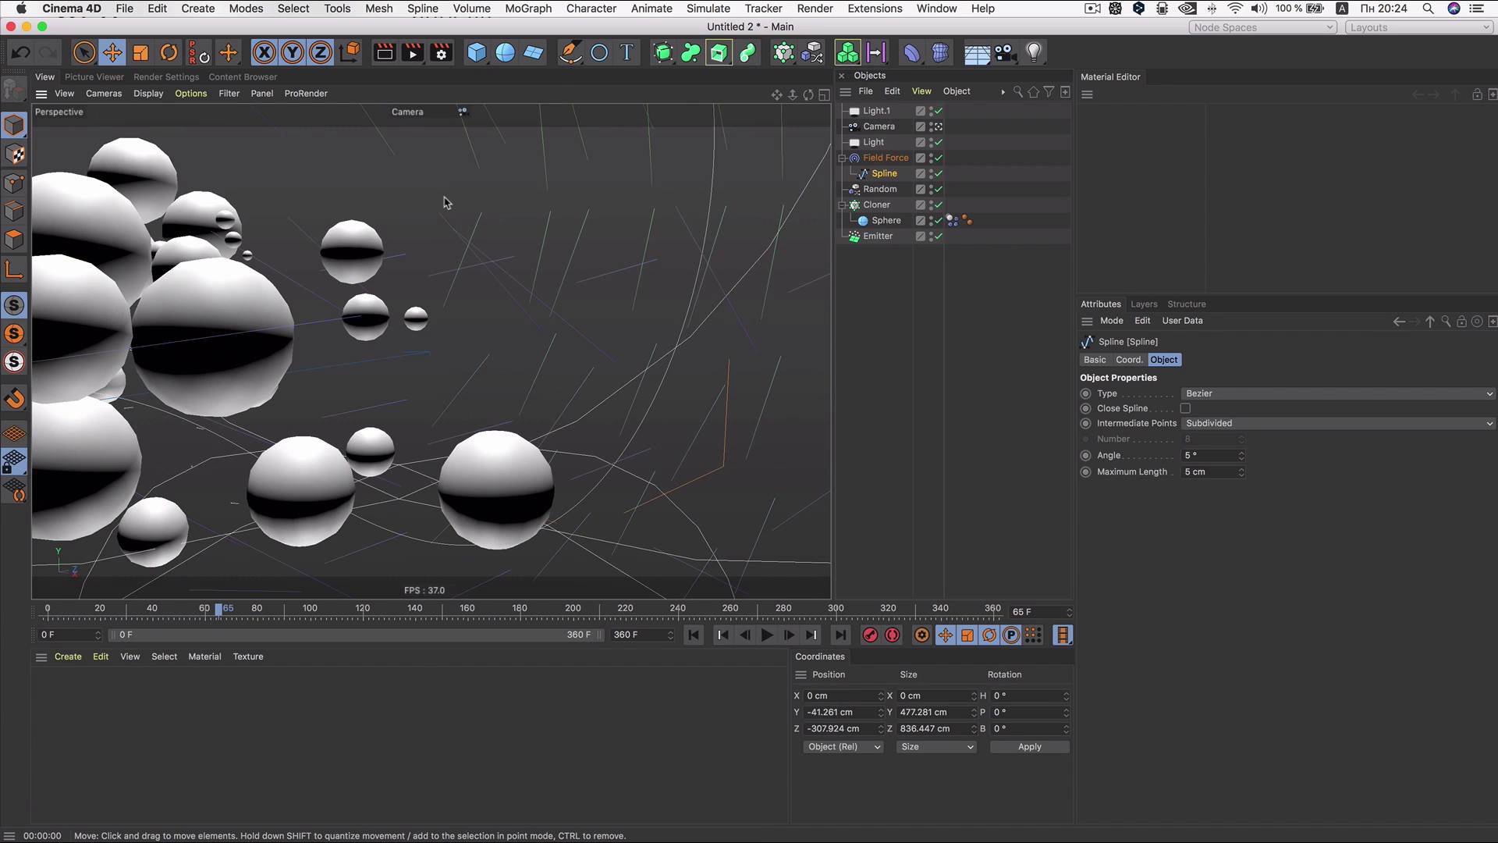
Step: Move Light.1 along X to 229.878 cm and rotate it to about H -103°, P -80°, B -95°
scroll(445, 203, "down", 5)
scroll(444, 203, "down", 5)
mouse_move(497, 286)
left_mouse_down("alt")
mouse_move(445, 508)
mouse_move(645, 401)
mouse_move(640, 414)
left_mouse_up("alt")
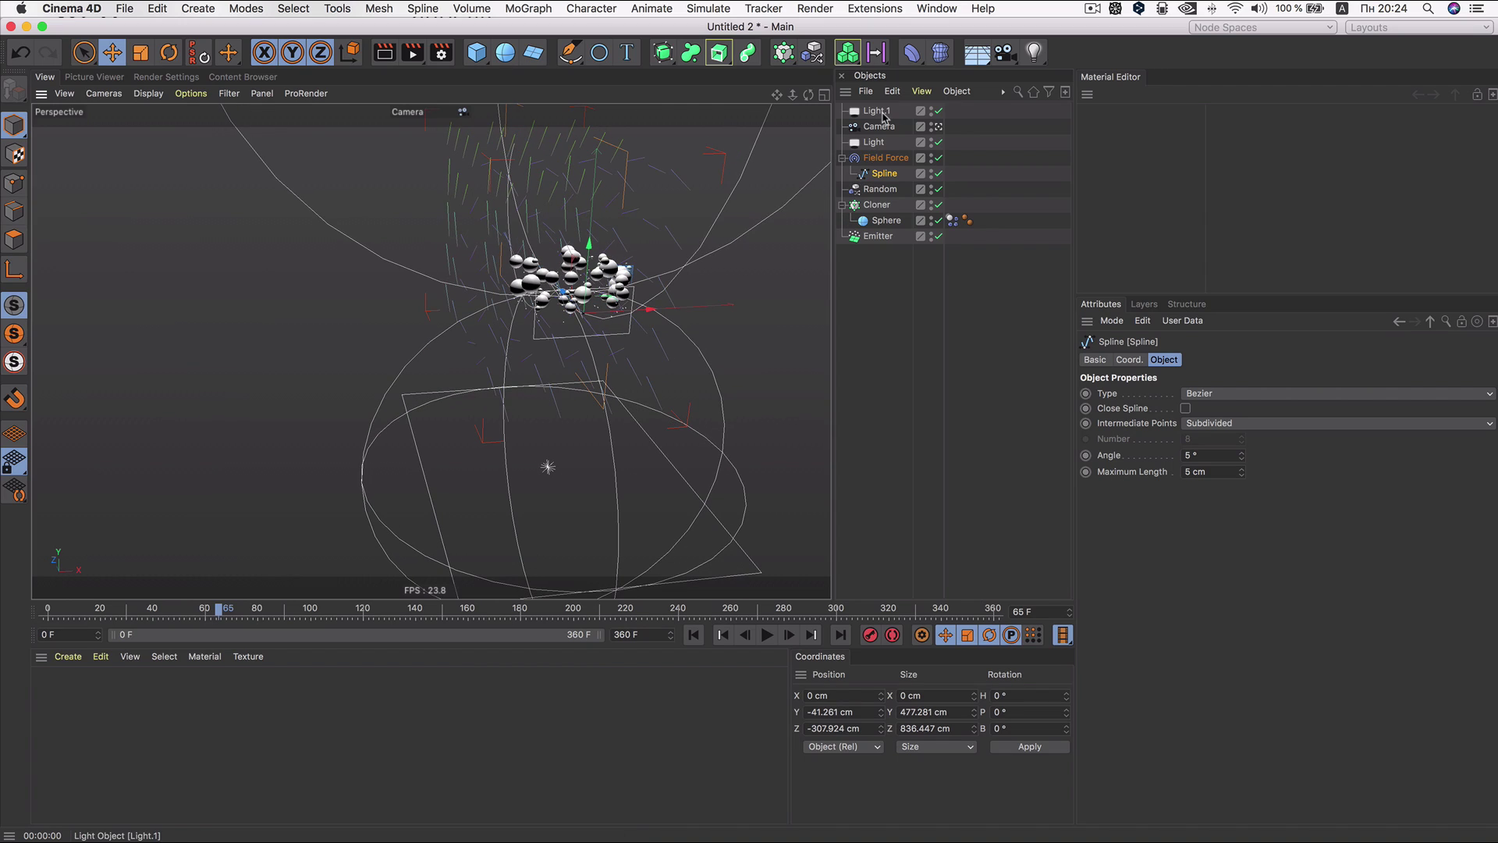
left_click(874, 142)
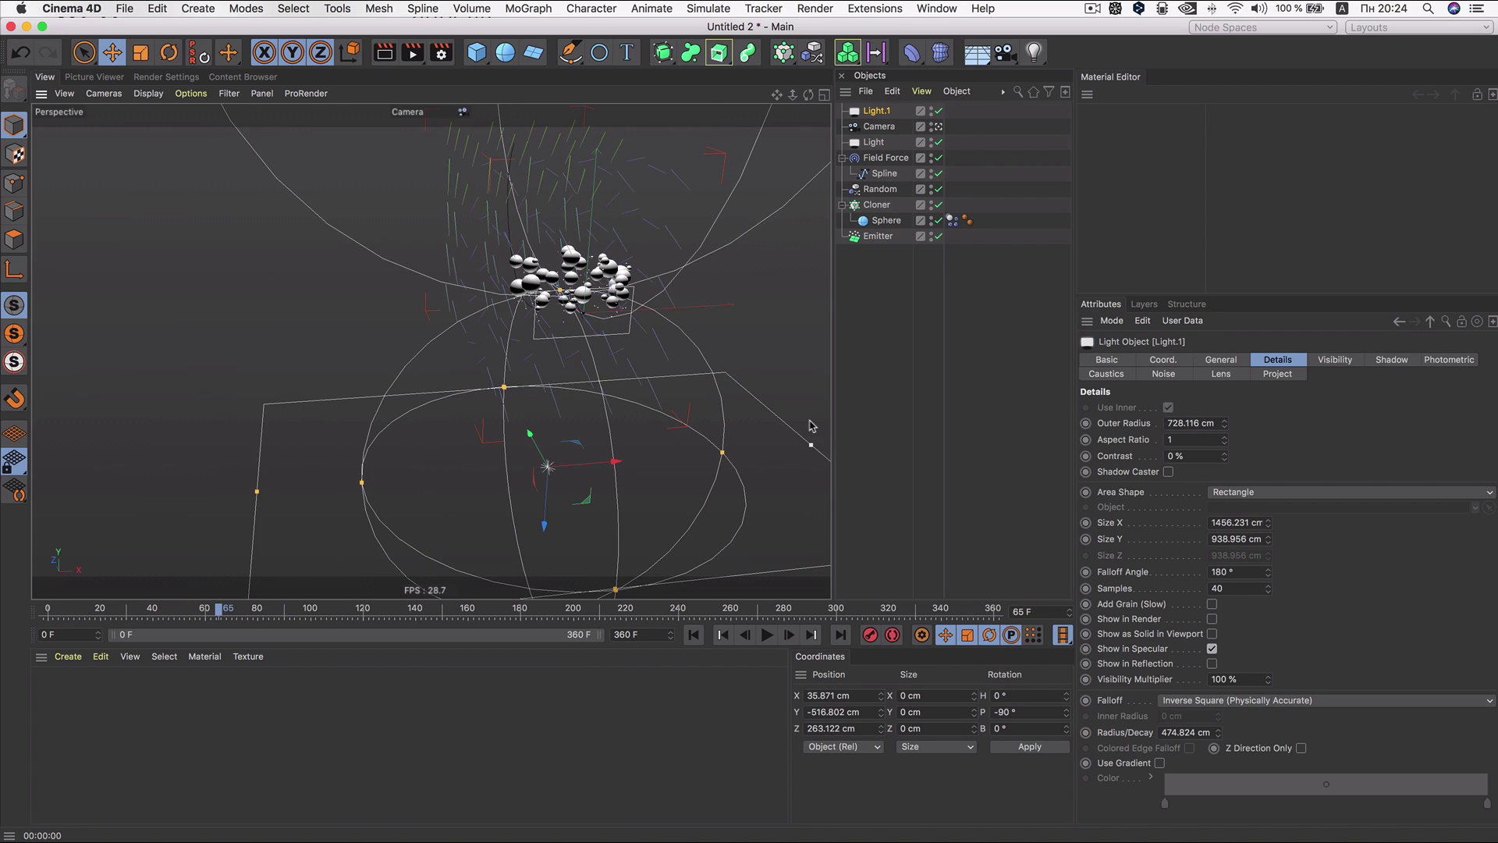
mouse_move(612, 464)
left_mouse_down()
mouse_move(669, 460)
mouse_move(393, 351)
mouse_move(580, 363)
left_mouse_up()
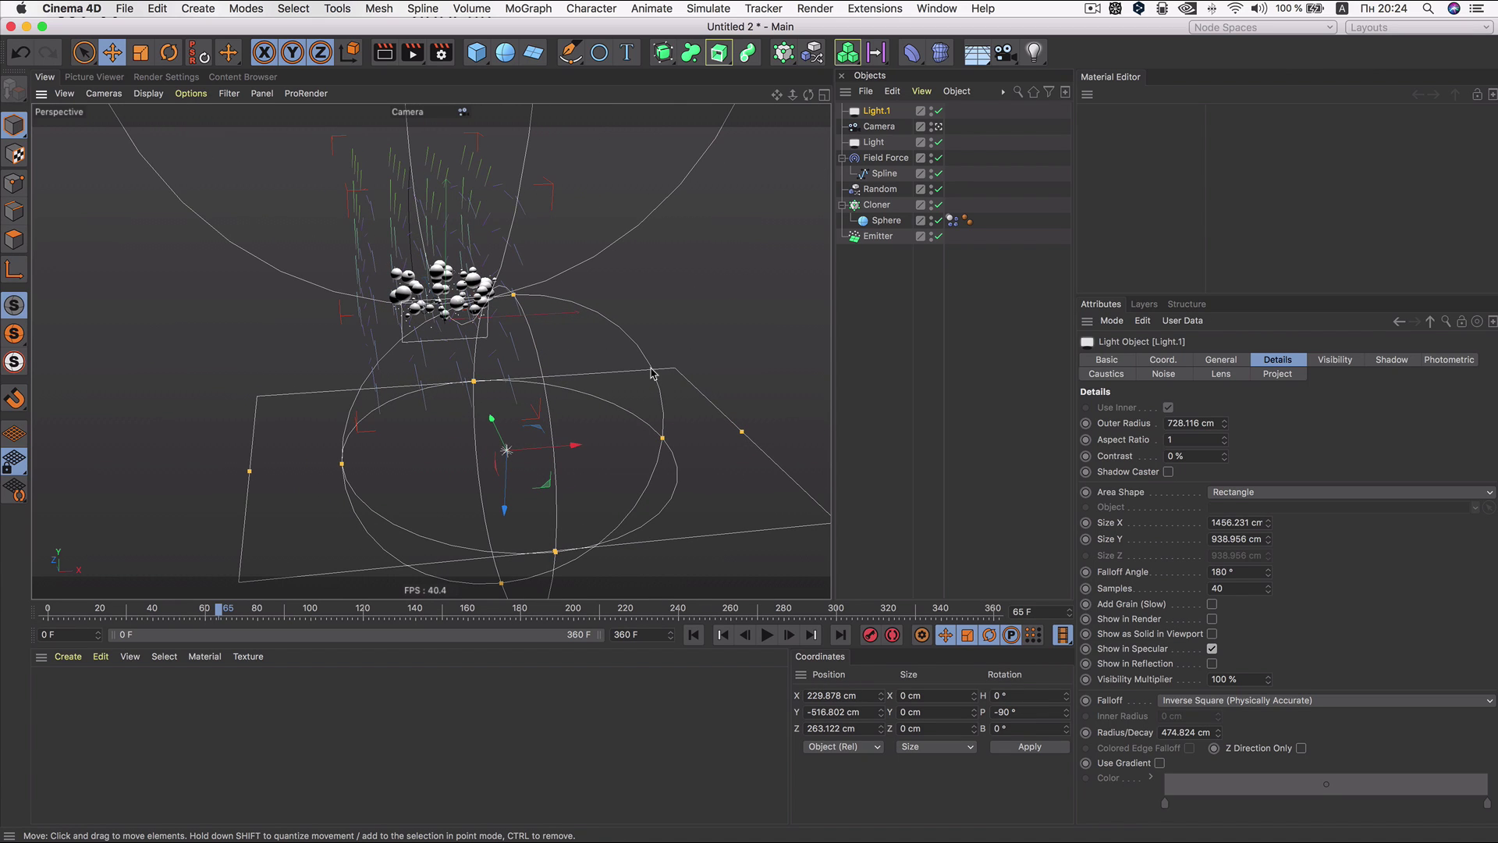
key("r")
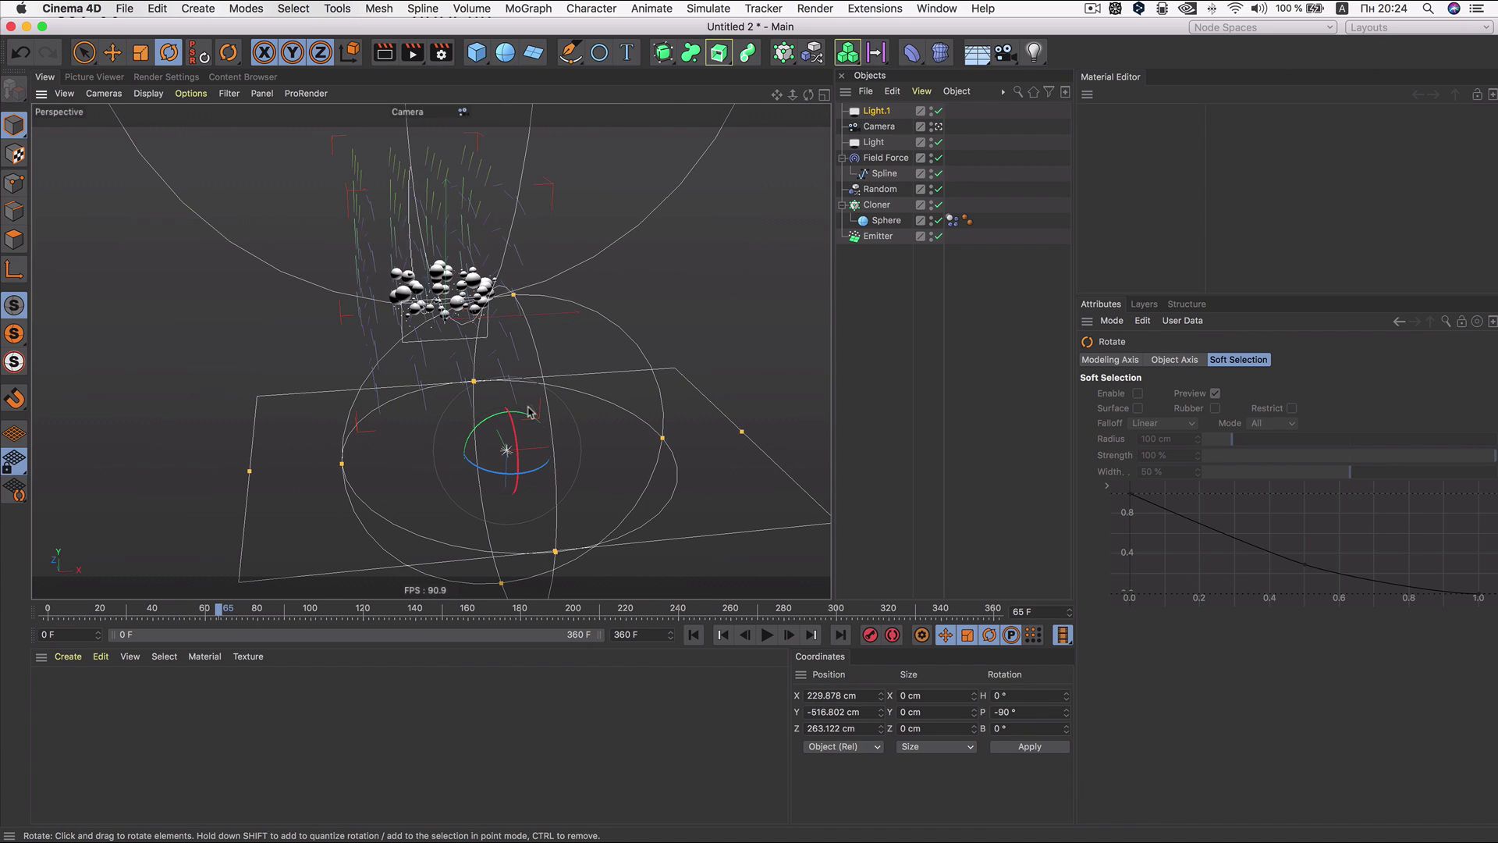
left_click_drag(524, 419, 508, 418)
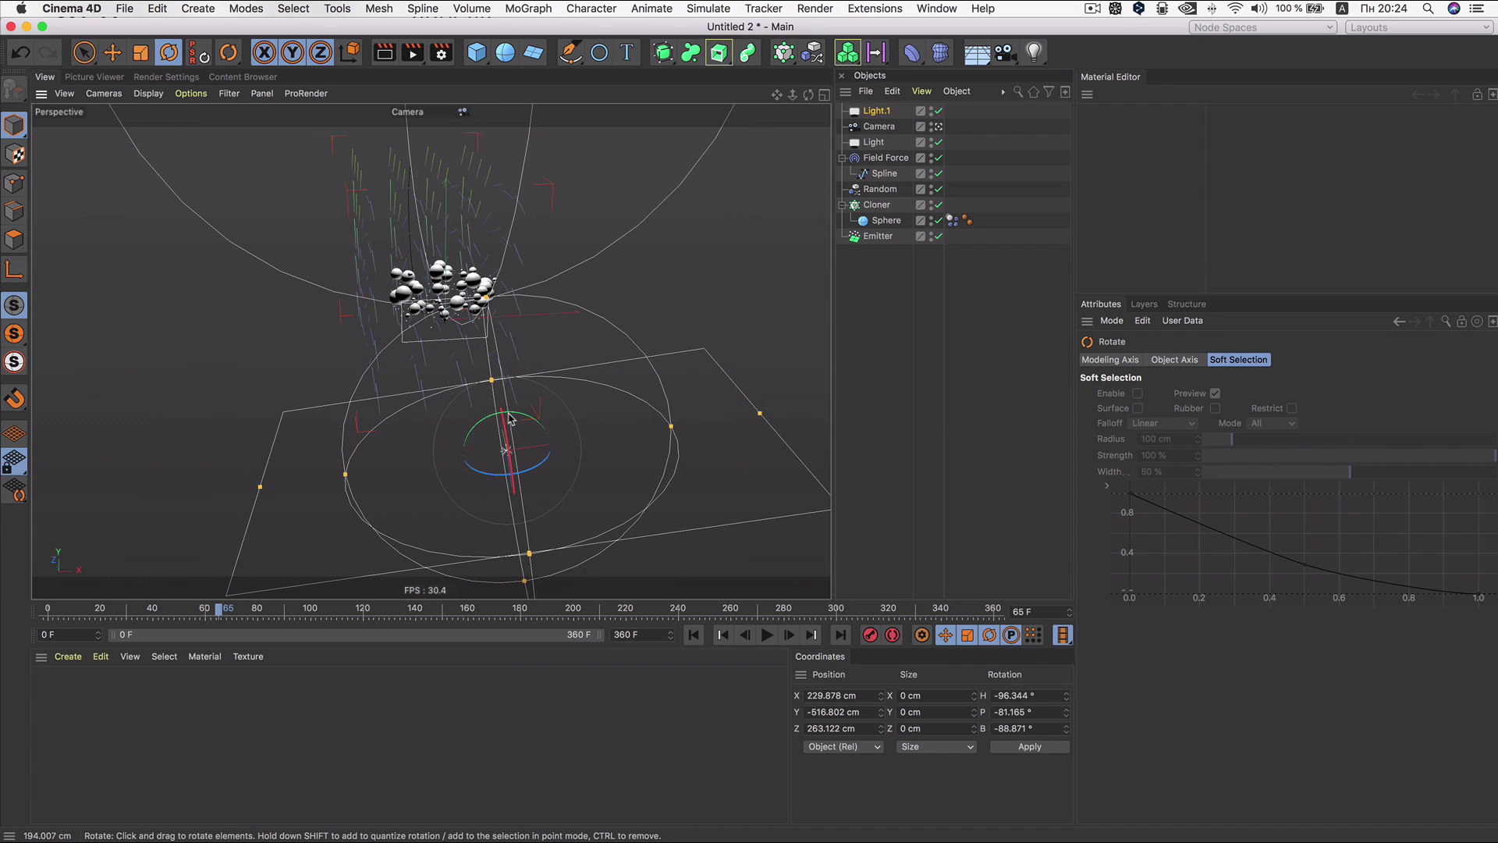
Step: Return to the Camera view and frame the shot close on the sphere cluster
left_click(941, 131)
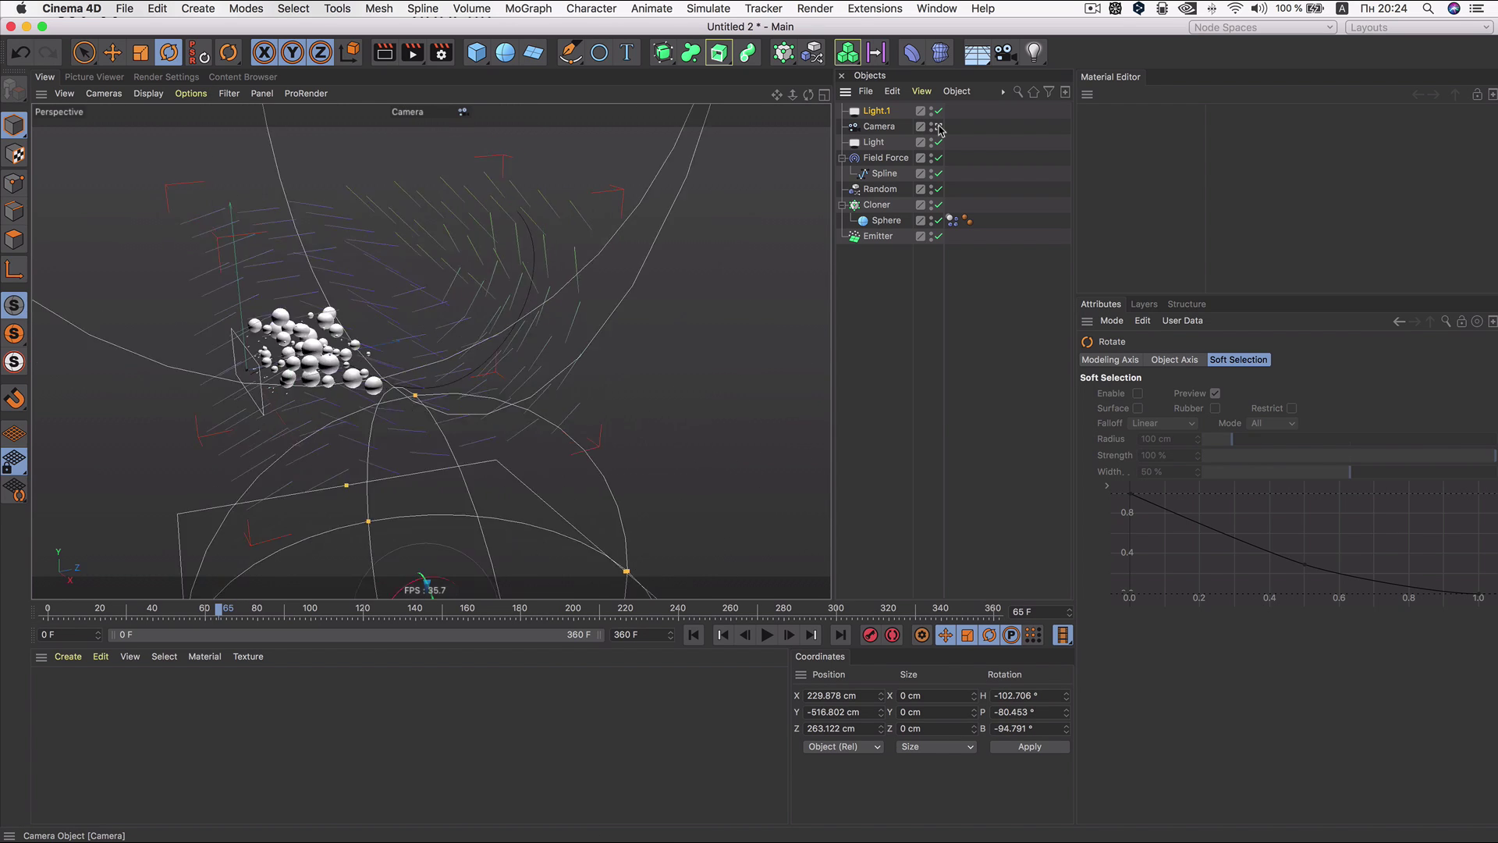
mouse_move(580, 297)
left_mouse_down("alt")
mouse_move(485, 245)
mouse_move(407, 298)
left_mouse_up("alt")
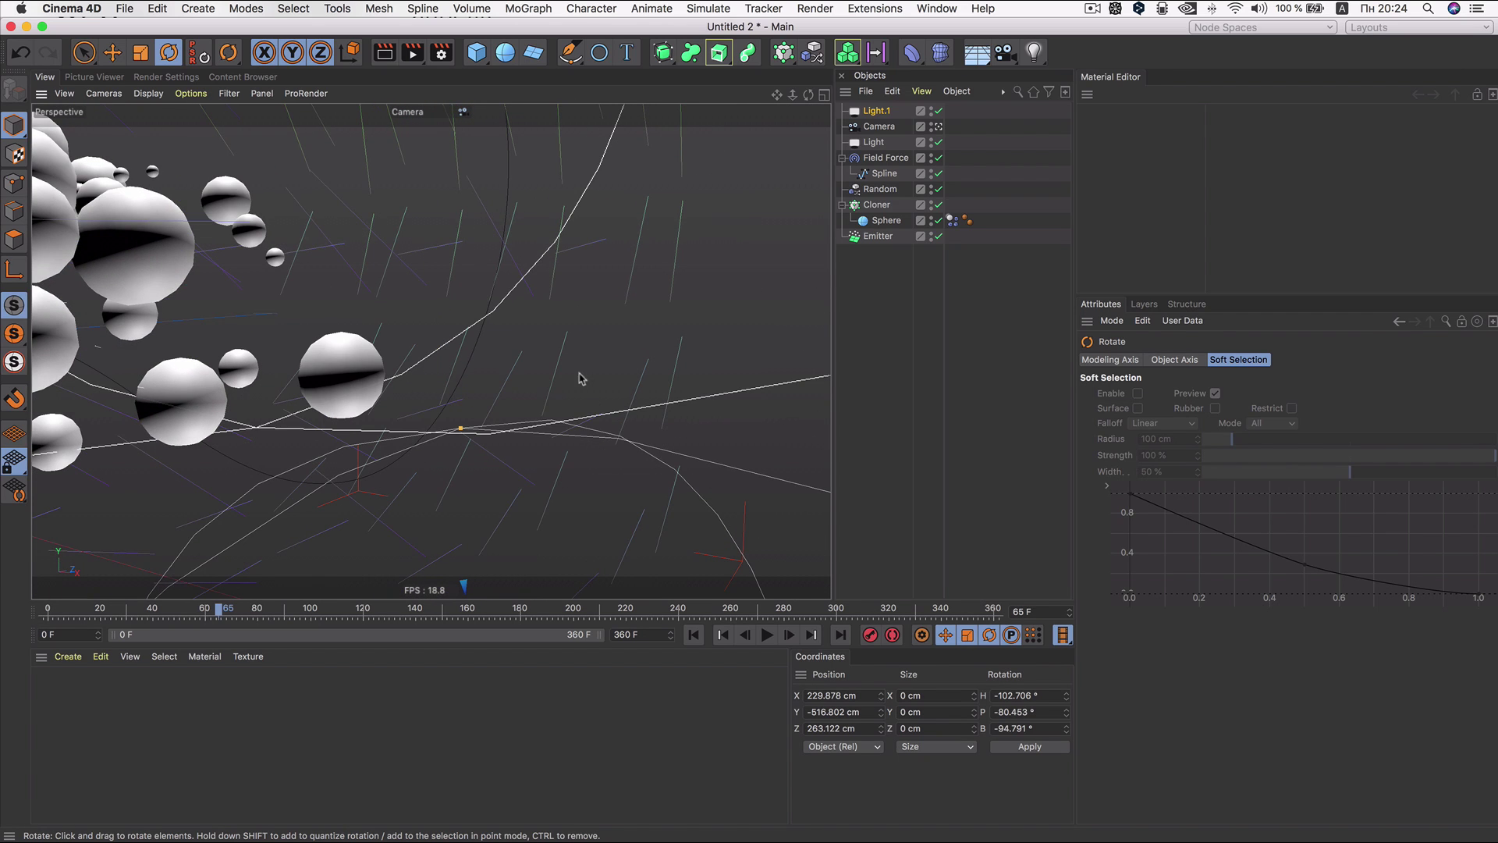
mouse_move(581, 378)
left_mouse_down("alt")
mouse_move(599, 435)
mouse_move(391, 234)
mouse_move(468, 390)
mouse_move(515, 421)
left_mouse_up("alt")
Step: Add a Protection tag to the Camera to lock its framing
left_click(909, 131)
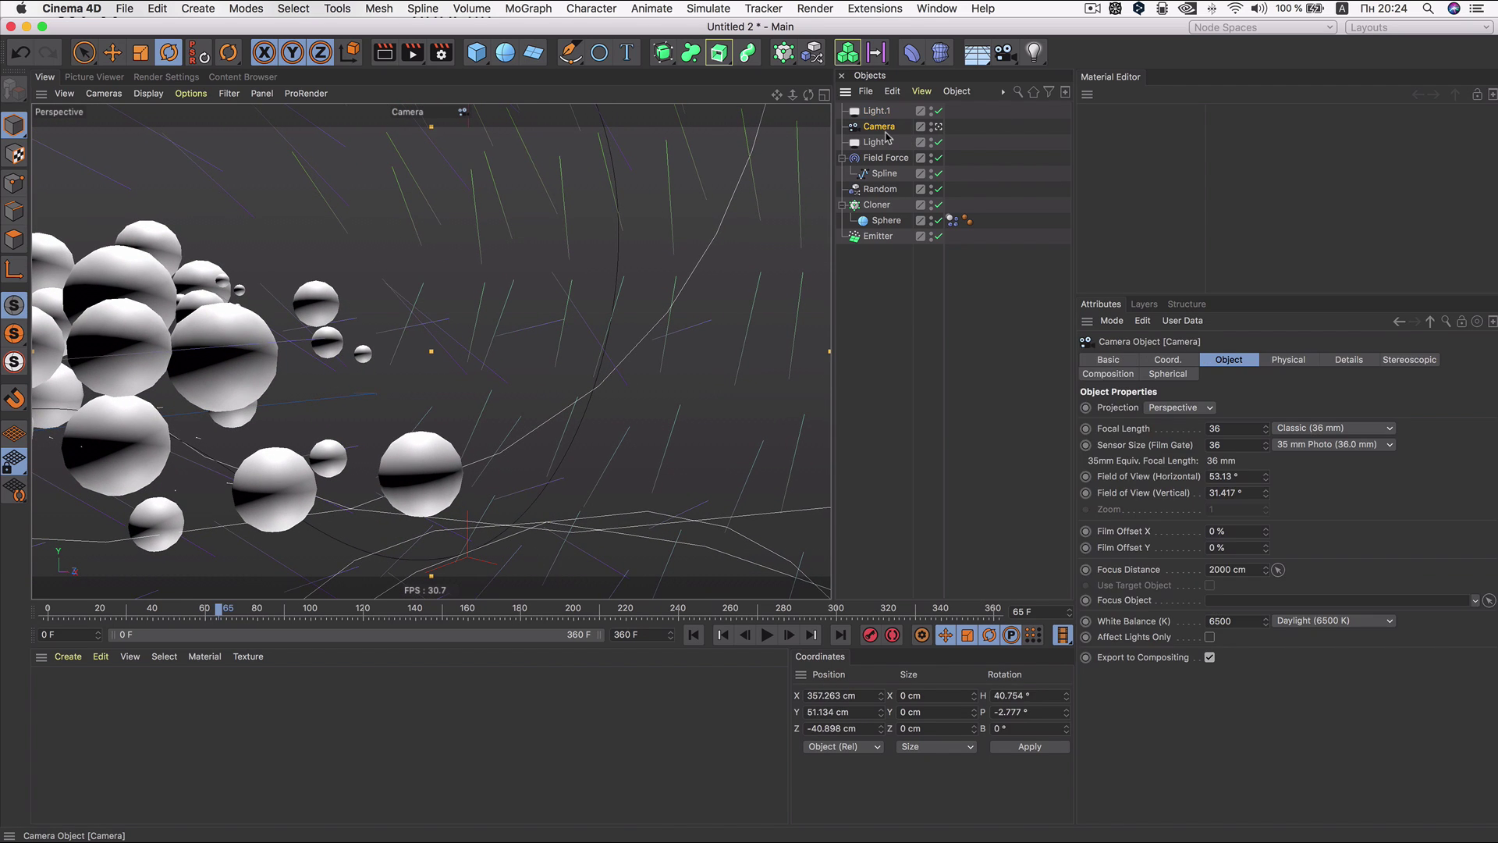
right_click(909, 131)
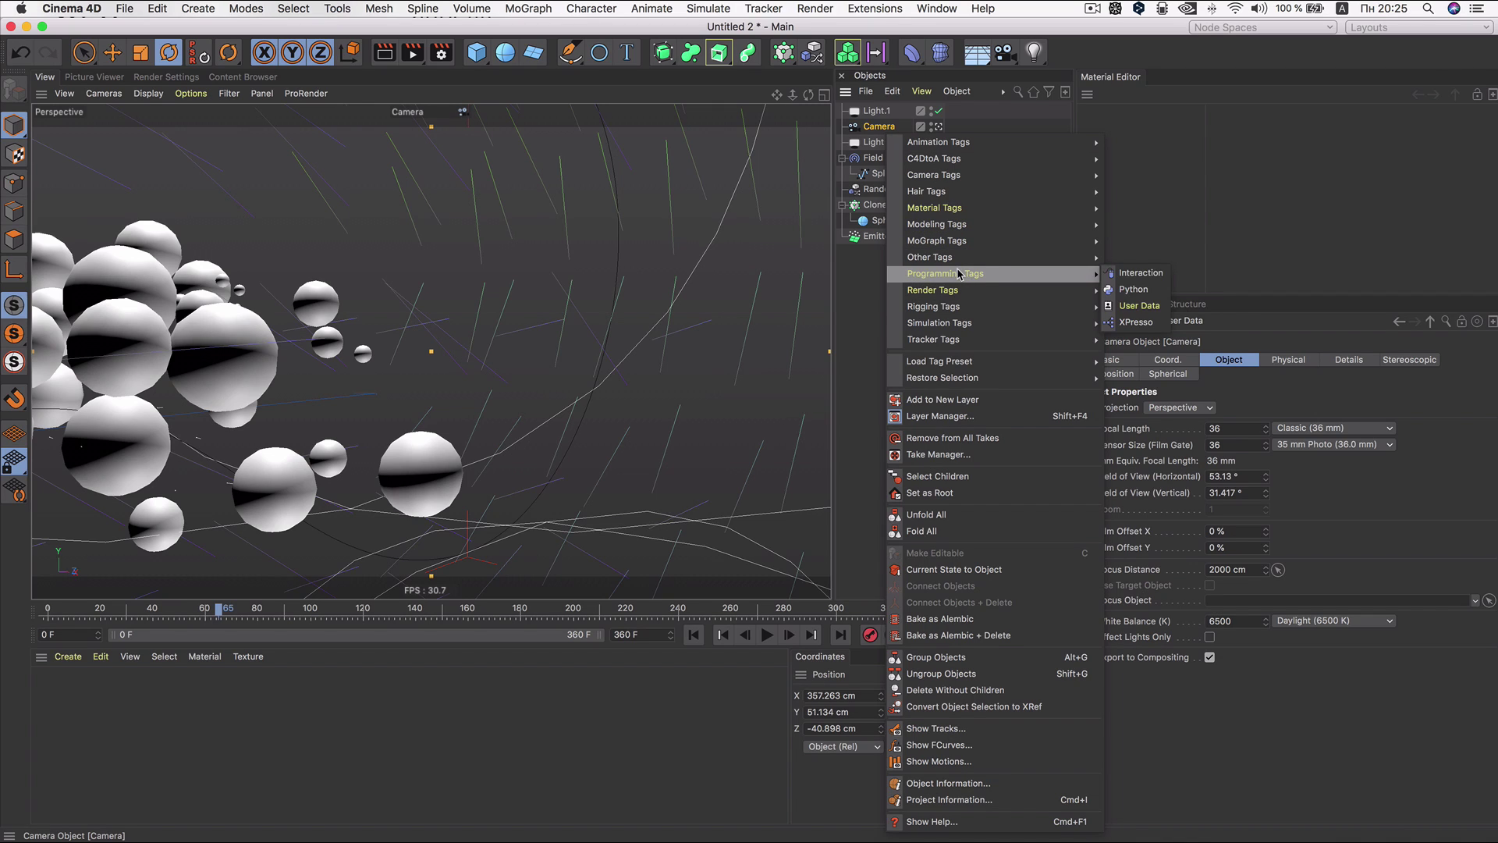
mouse_move(934, 207)
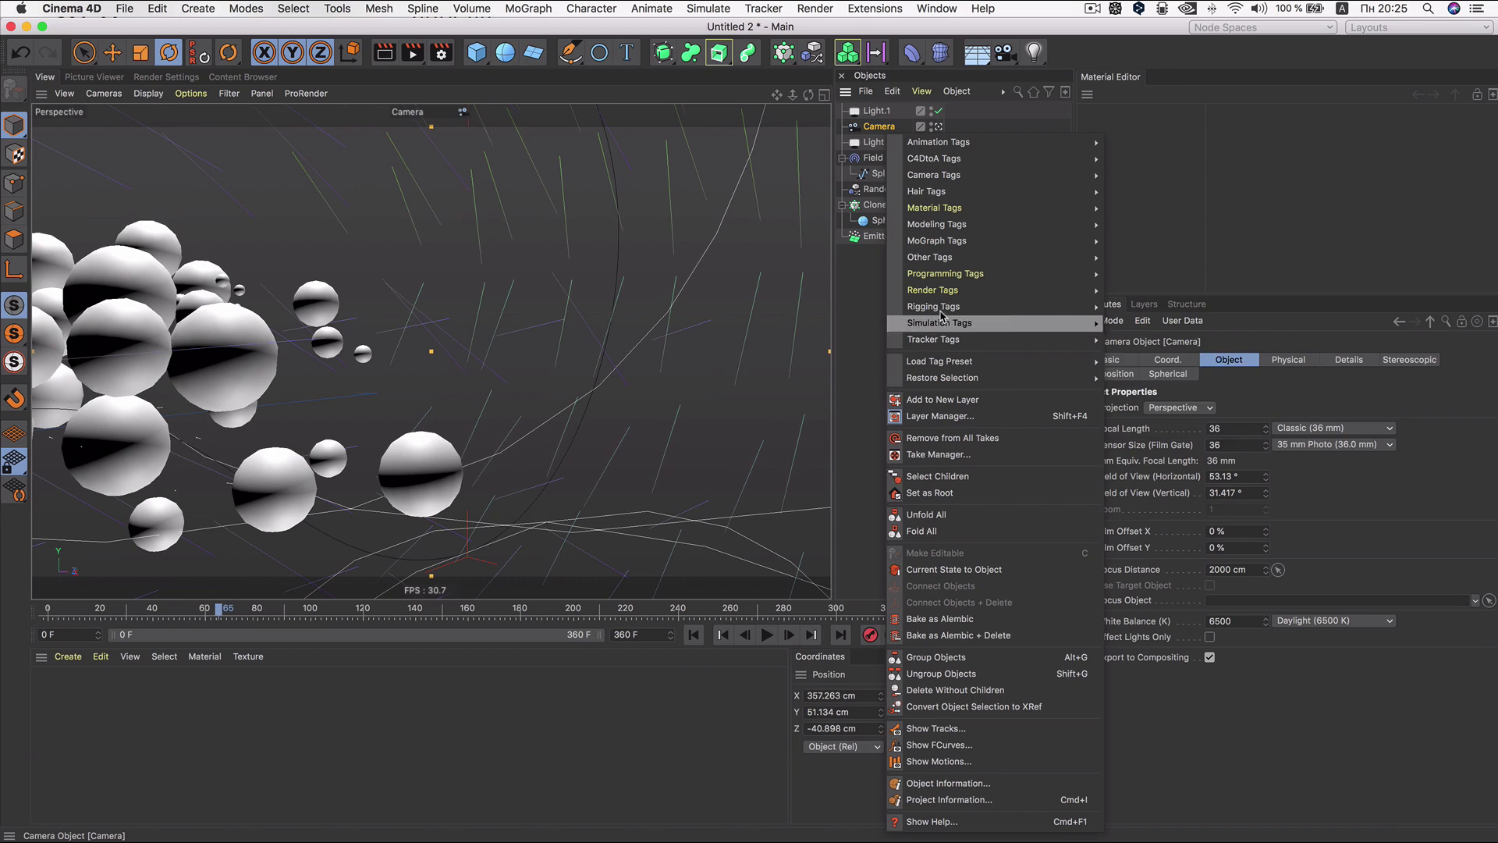
mouse_move(933, 306)
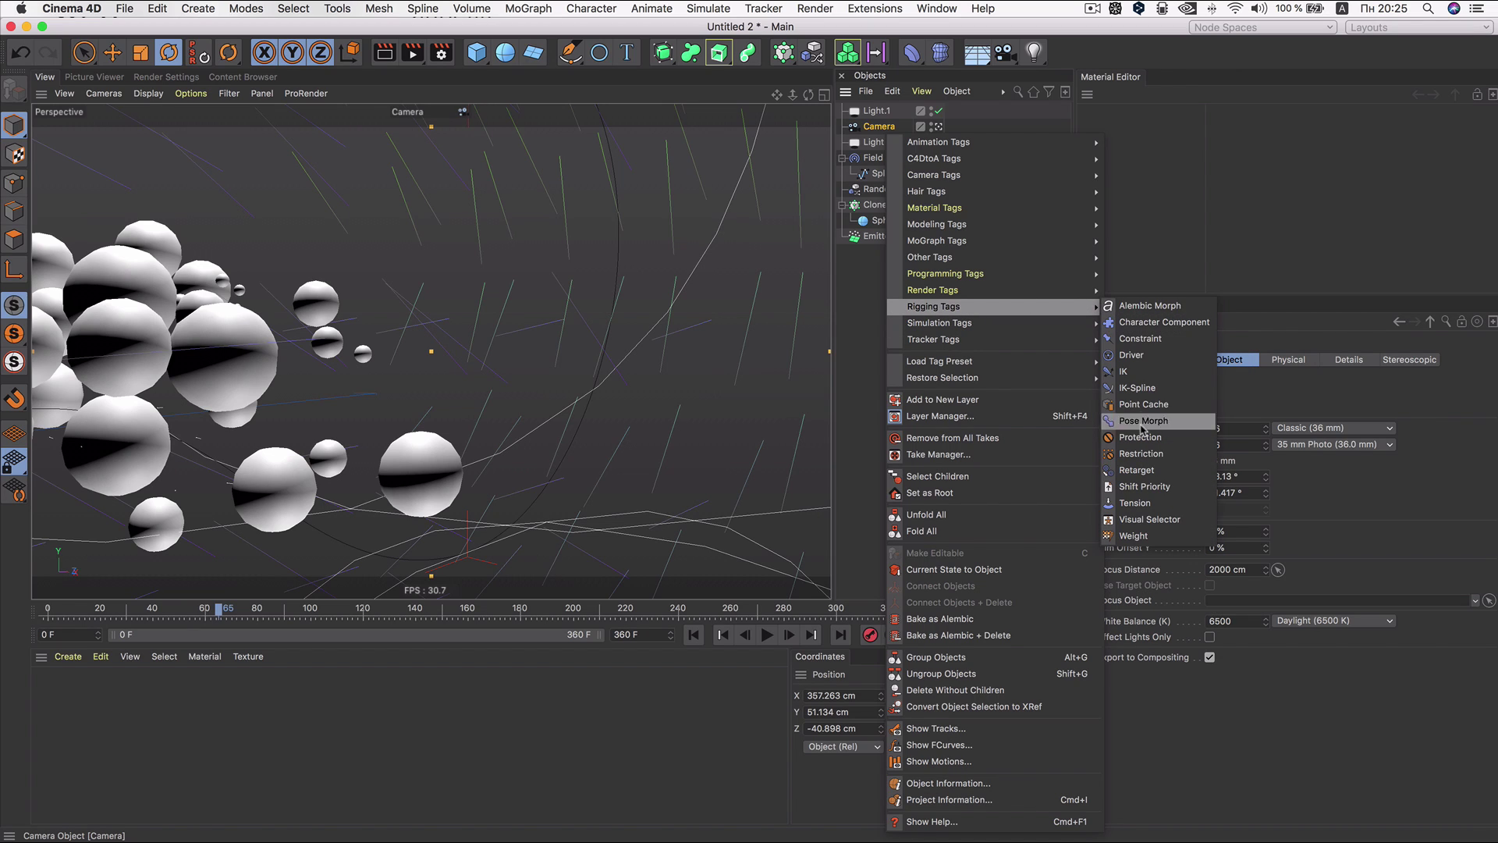
left_click(1142, 442)
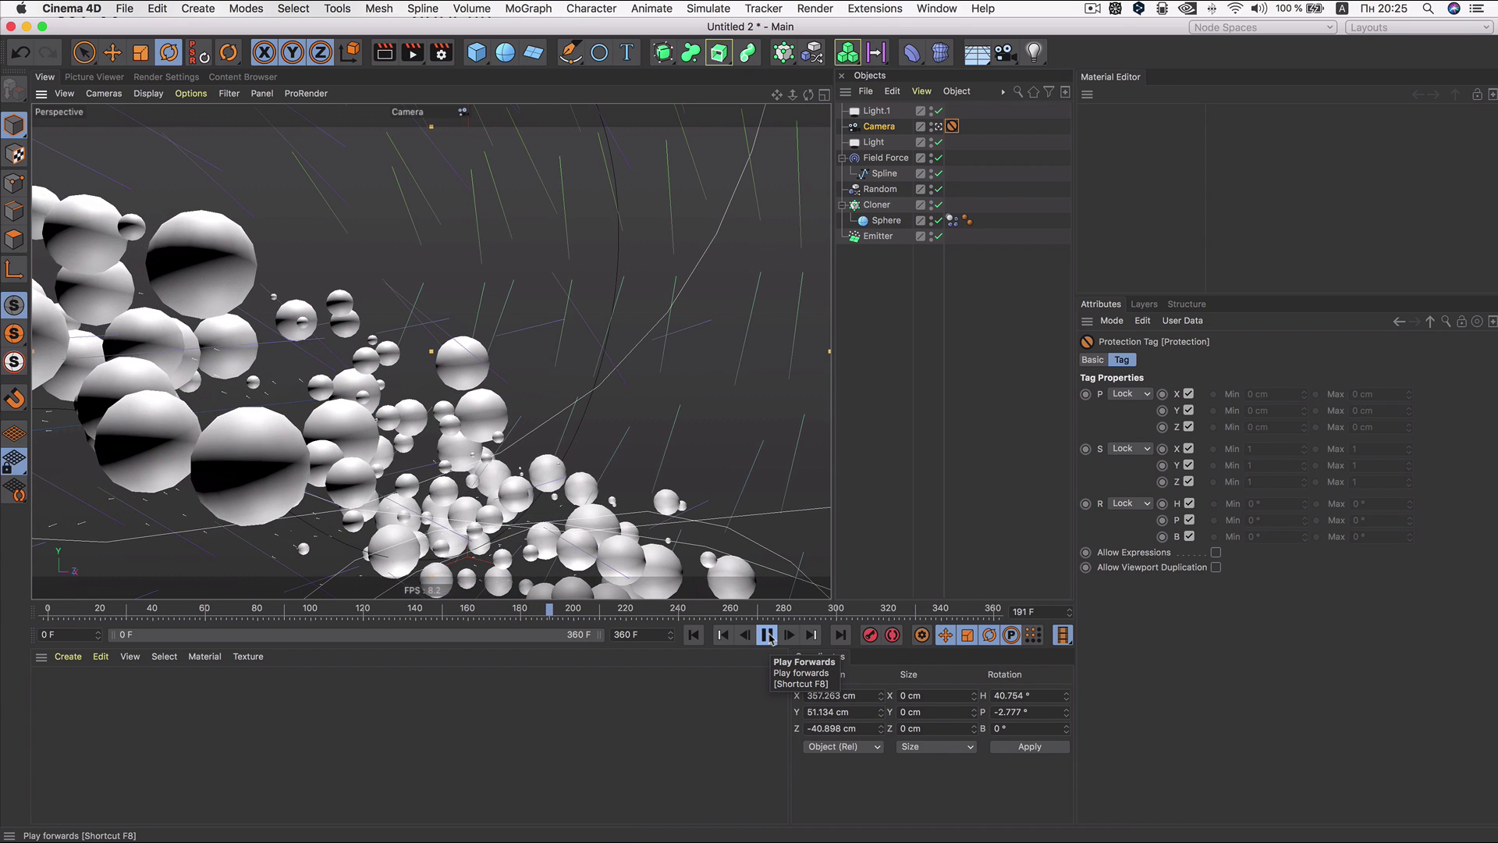
Step: Set the cloned Sphere's radius to 28.45 cm so the clones grow
left_click(887, 221)
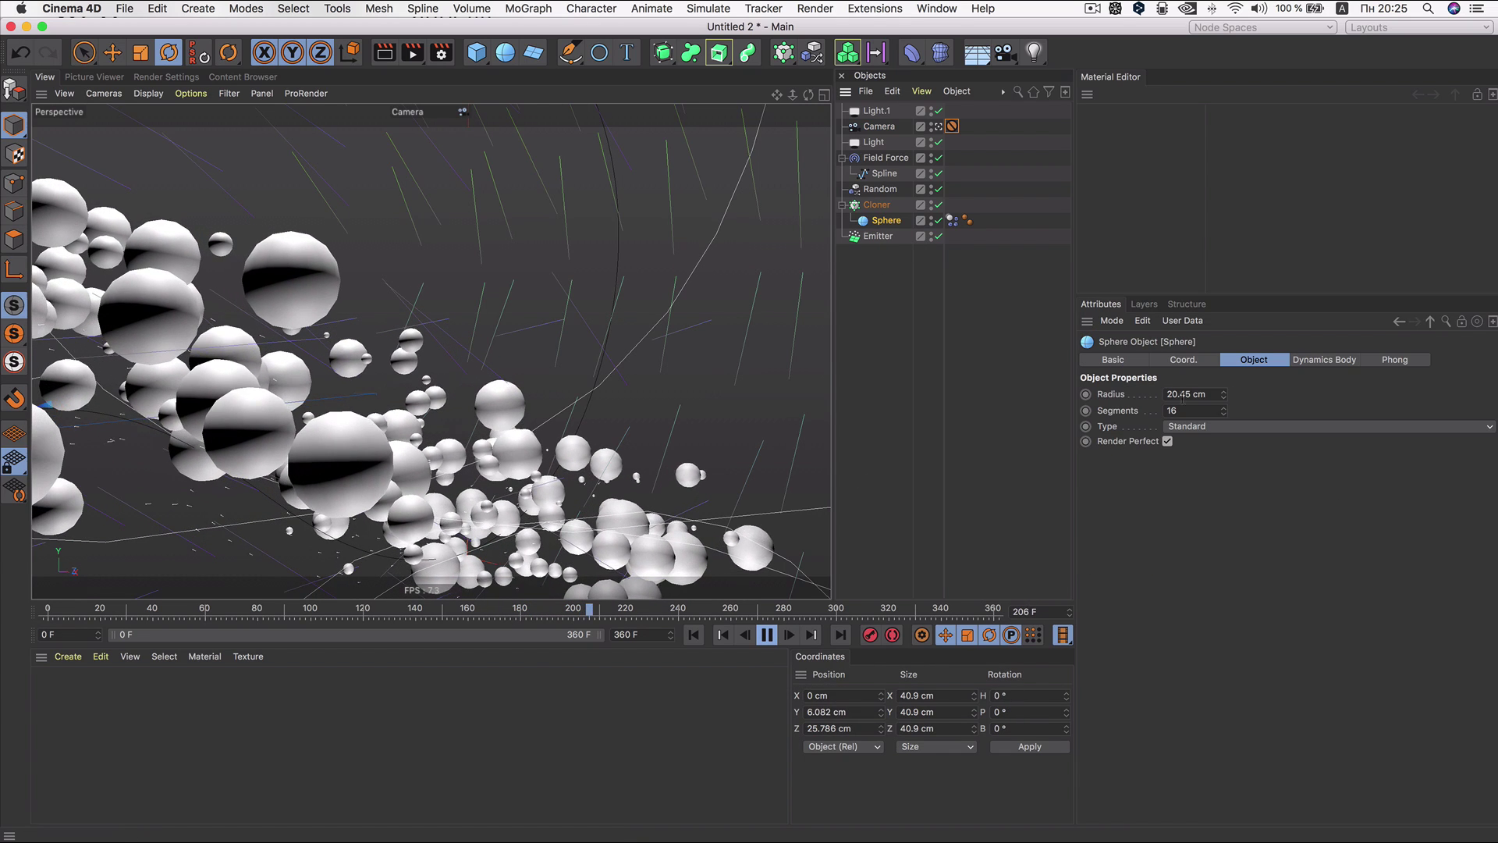
mouse_move(1223, 394)
left_mouse_down()
mouse_move(1223, 366)
mouse_move(1222, 413)
left_mouse_up()
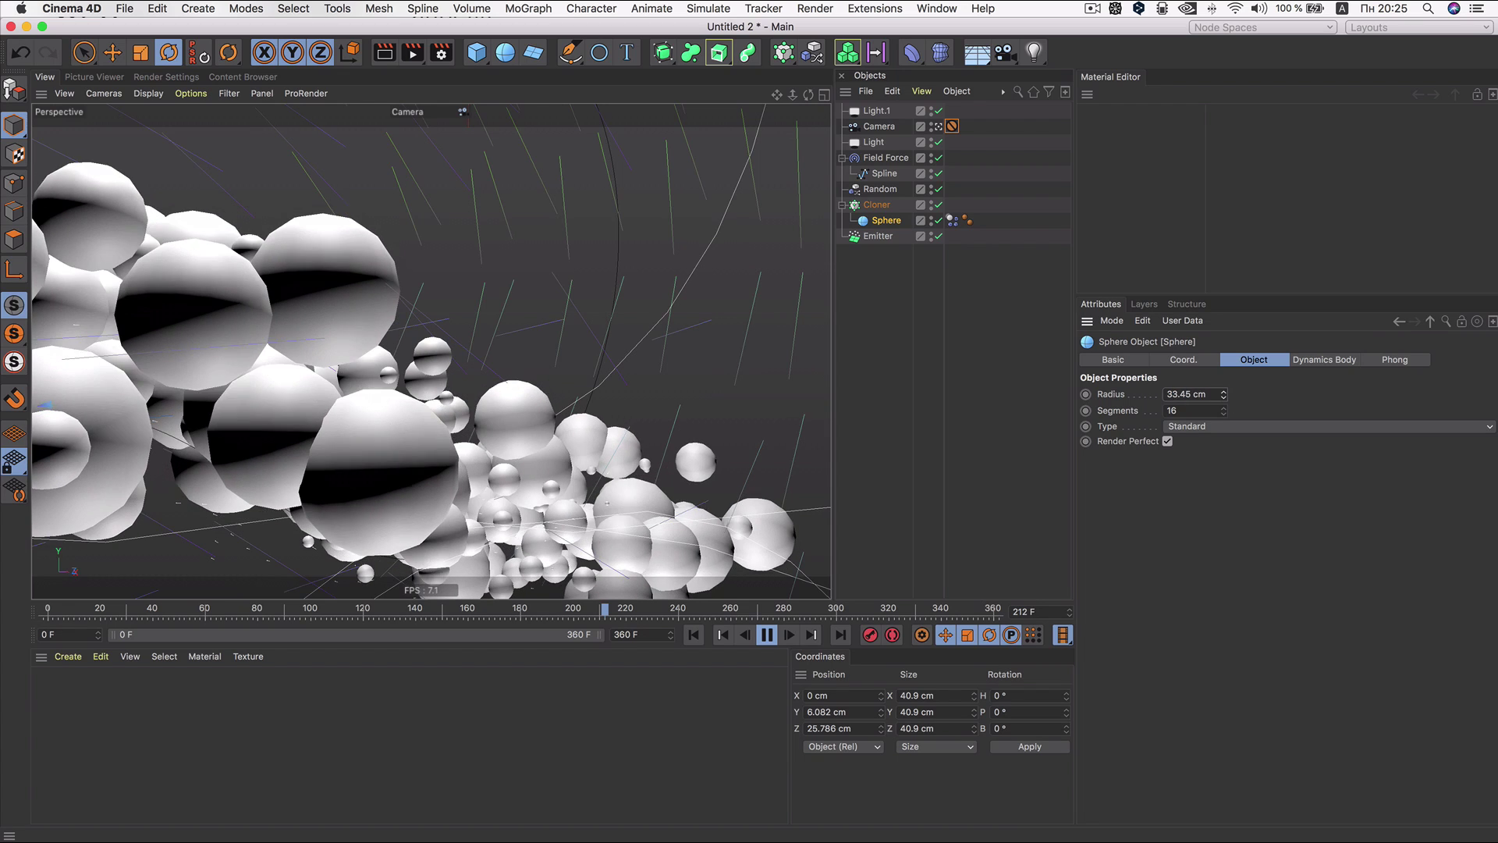
left_click(1224, 397)
left_click(1224, 397)
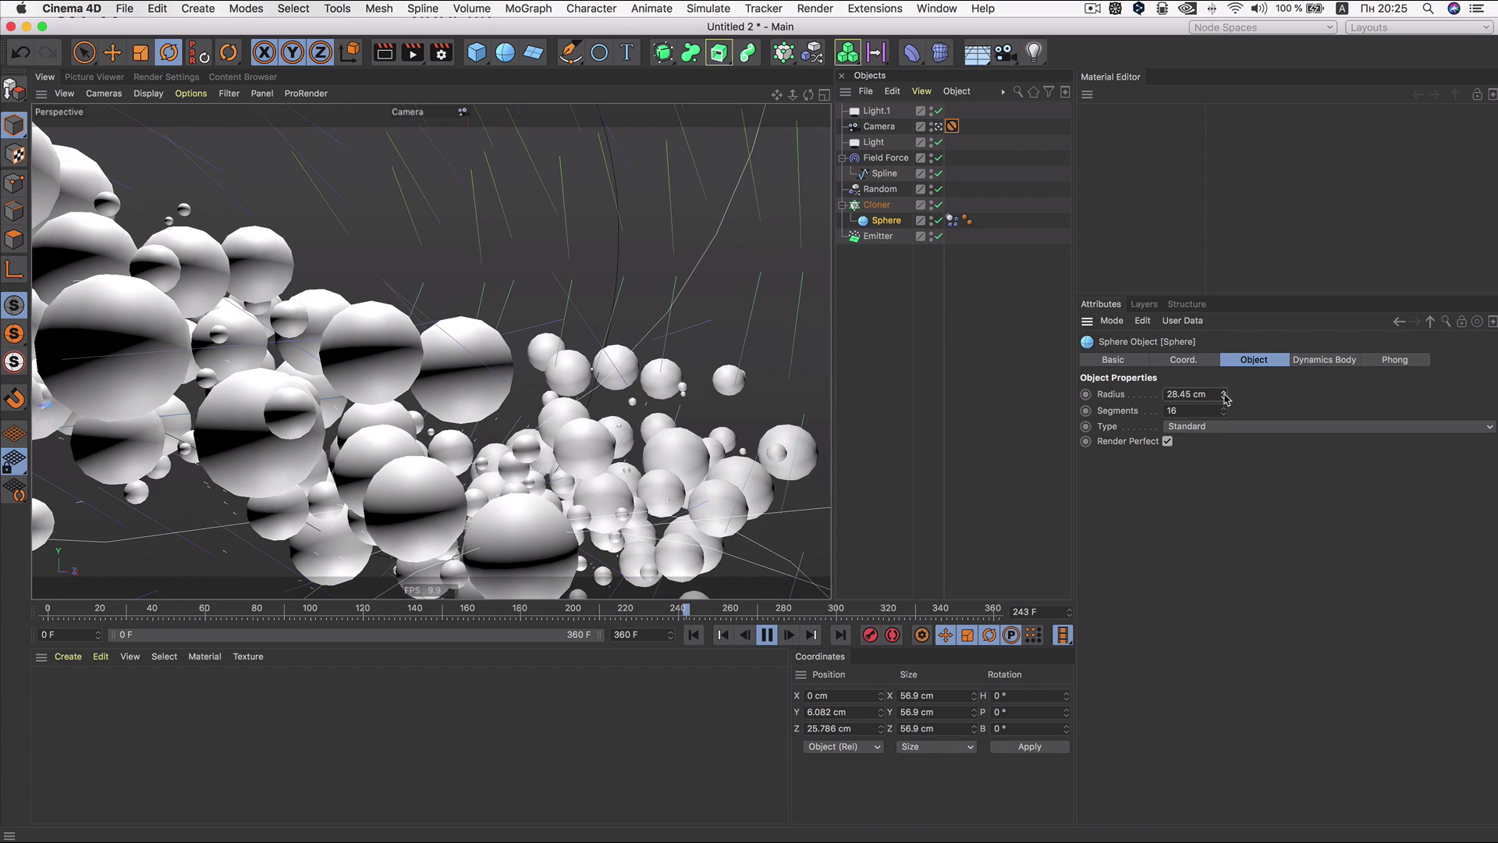
Step: Stop playback at frame 269, orbit the editor view, and return to the Camera view
left_click(767, 635)
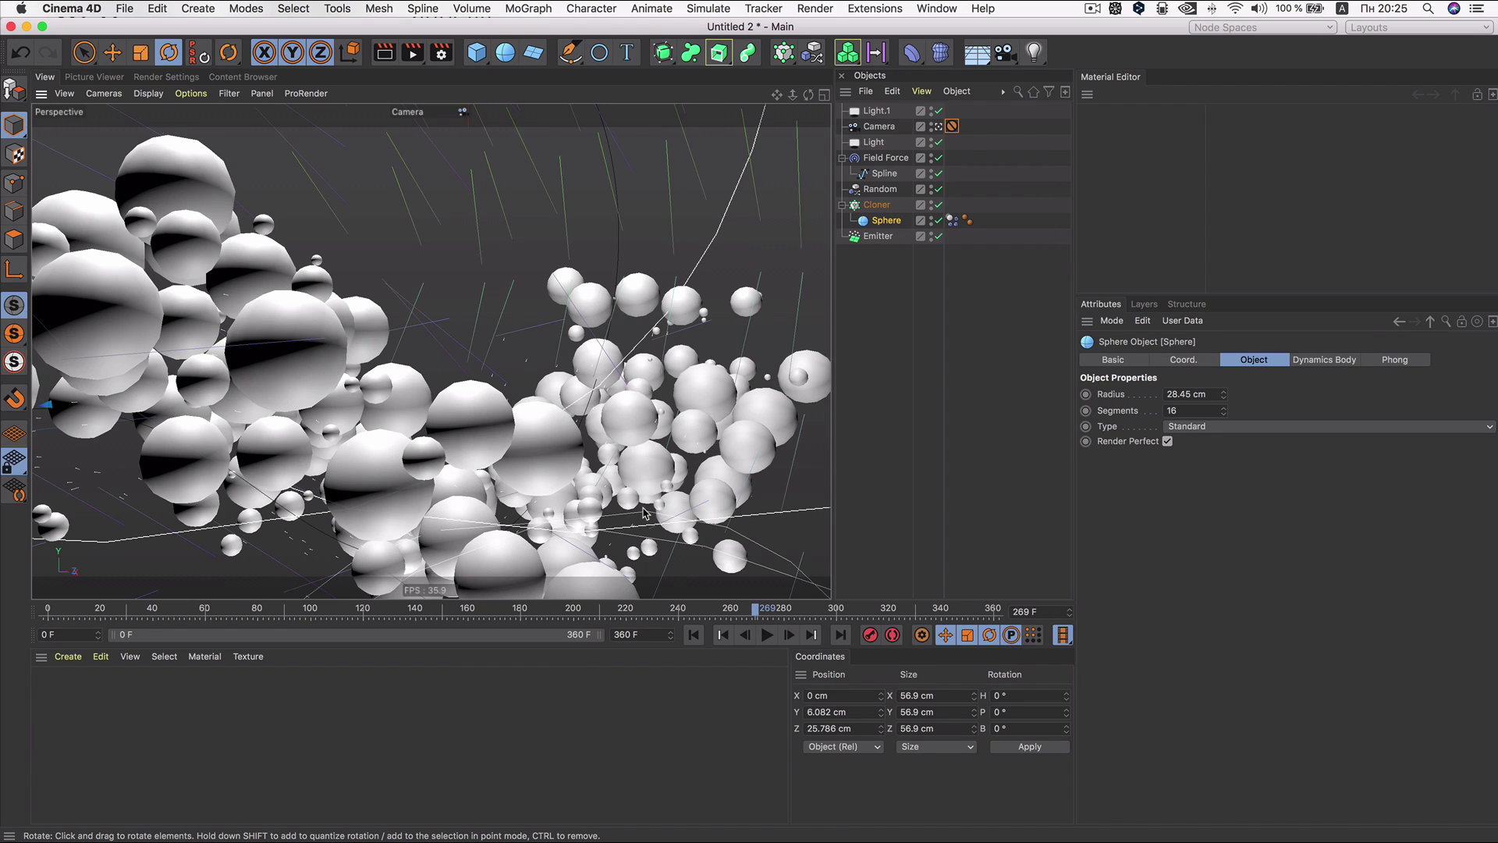
left_click(939, 126)
mouse_move(468, 343)
left_mouse_down("alt")
mouse_move(435, 341)
mouse_move(486, 340)
left_mouse_up("alt")
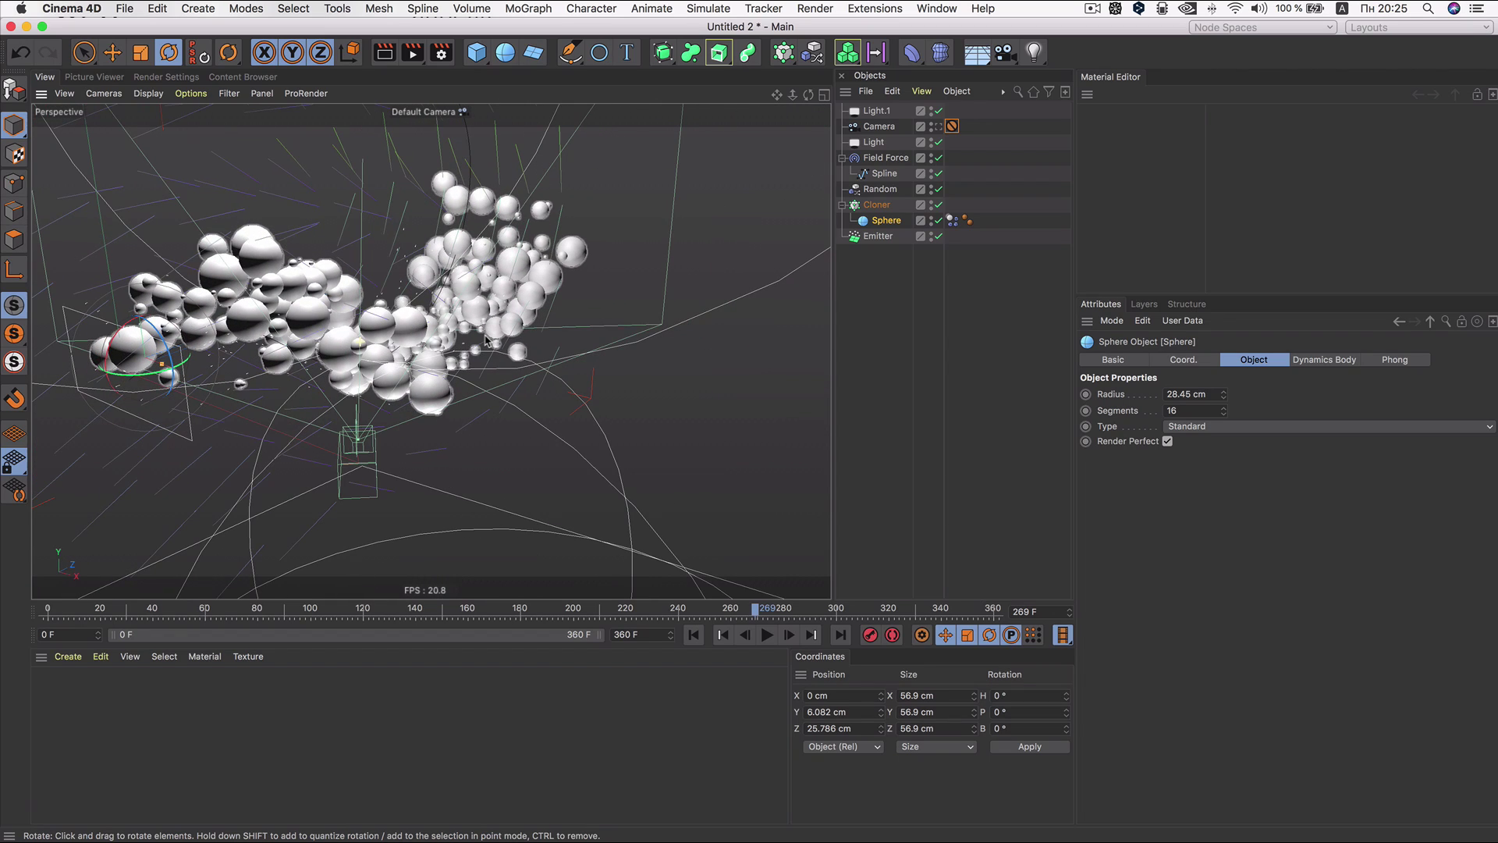
left_click(939, 127)
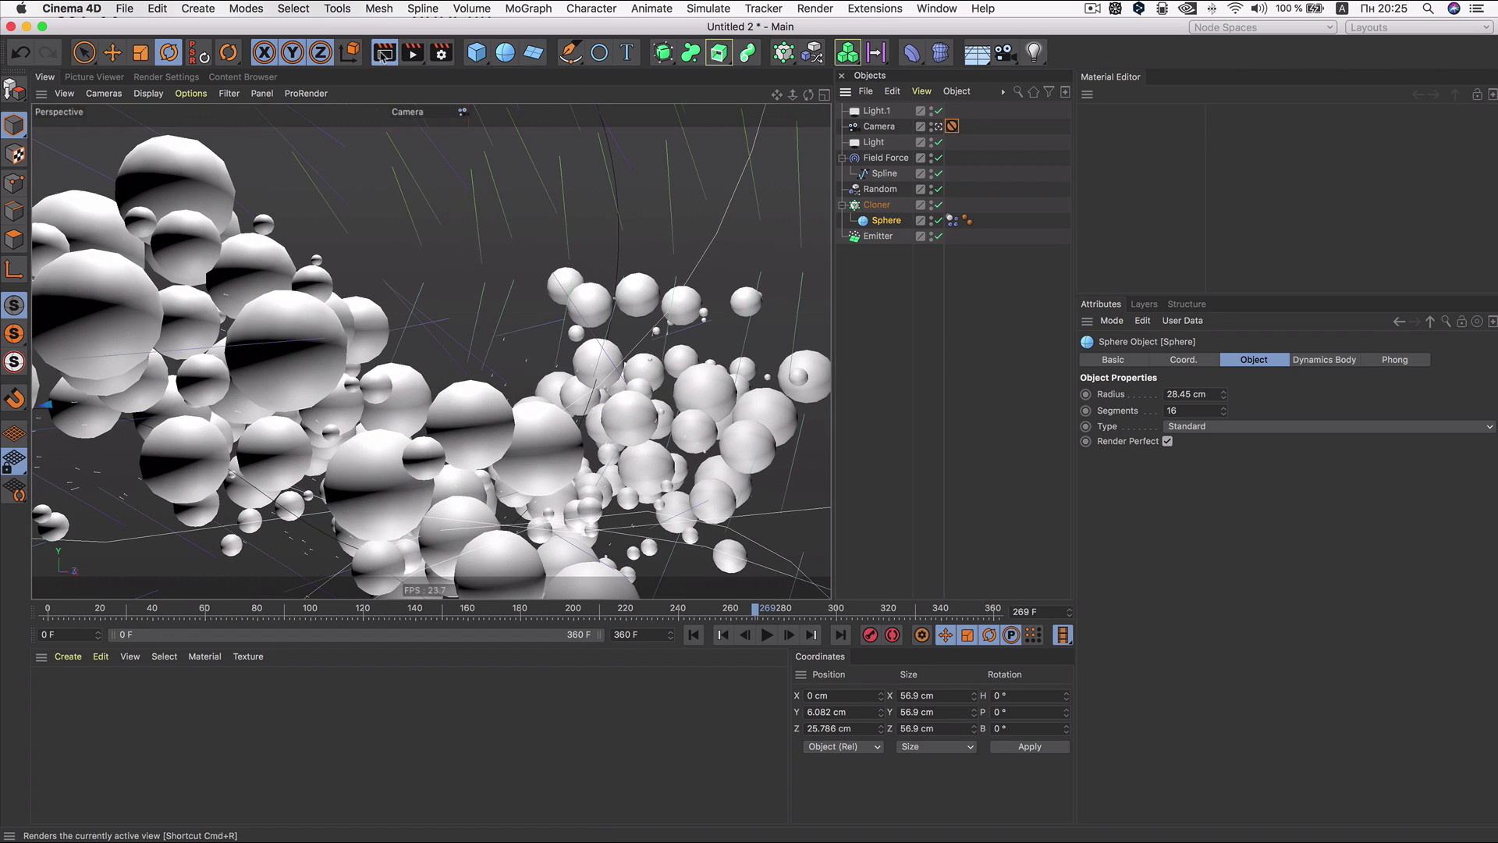
left_click(383, 55)
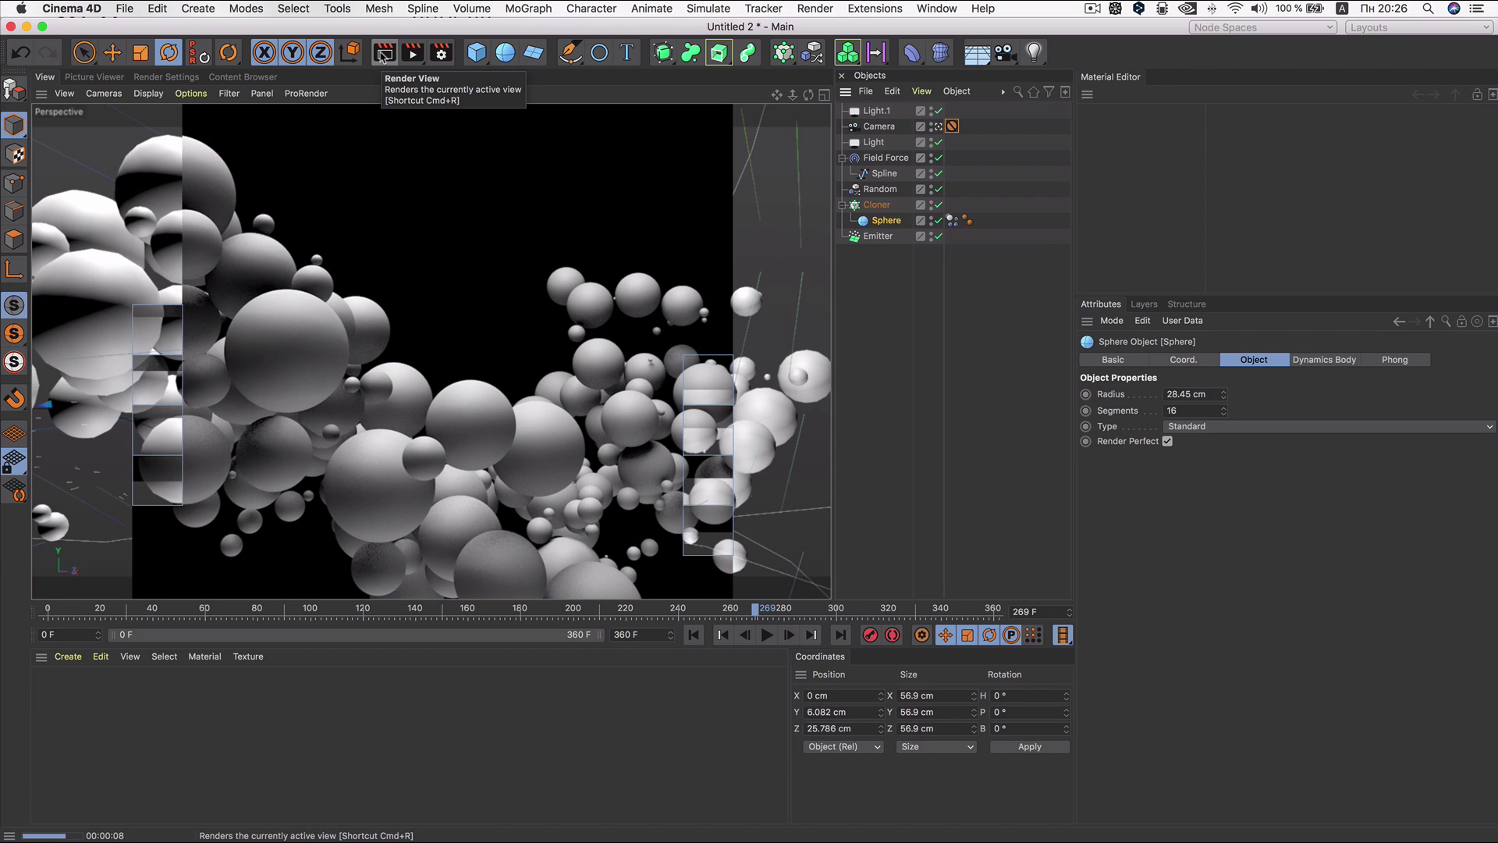
left_click(445, 251)
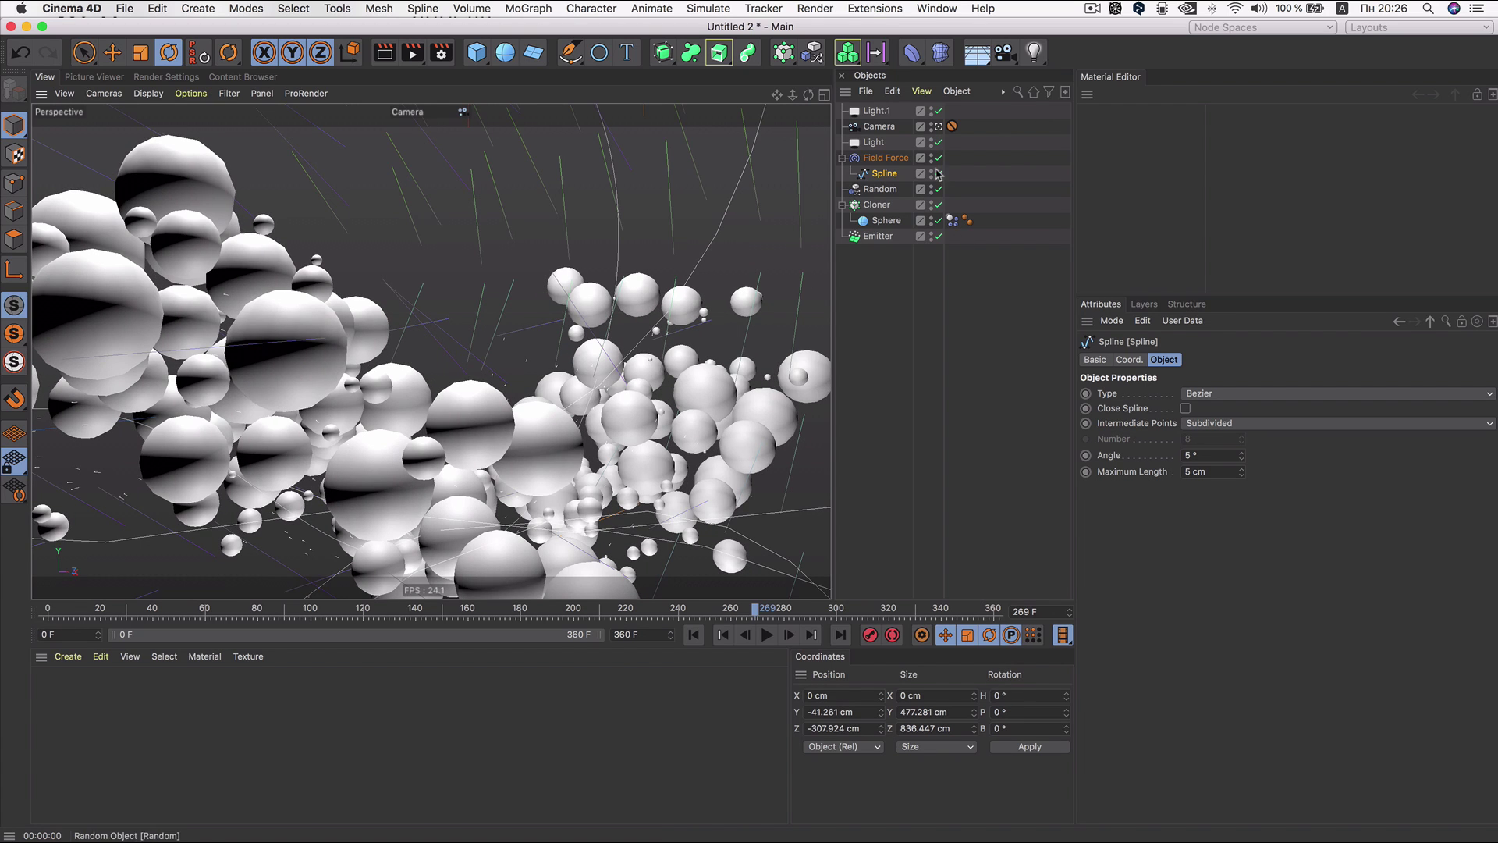
Step: Leave the Camera view, orbit out, and select and roughly rotate Light.1
left_click(942, 127)
mouse_move(405, 351)
left_mouse_down("alt")
mouse_move(466, 314)
mouse_move(502, 408)
left_mouse_up("alt")
left_click(502, 479)
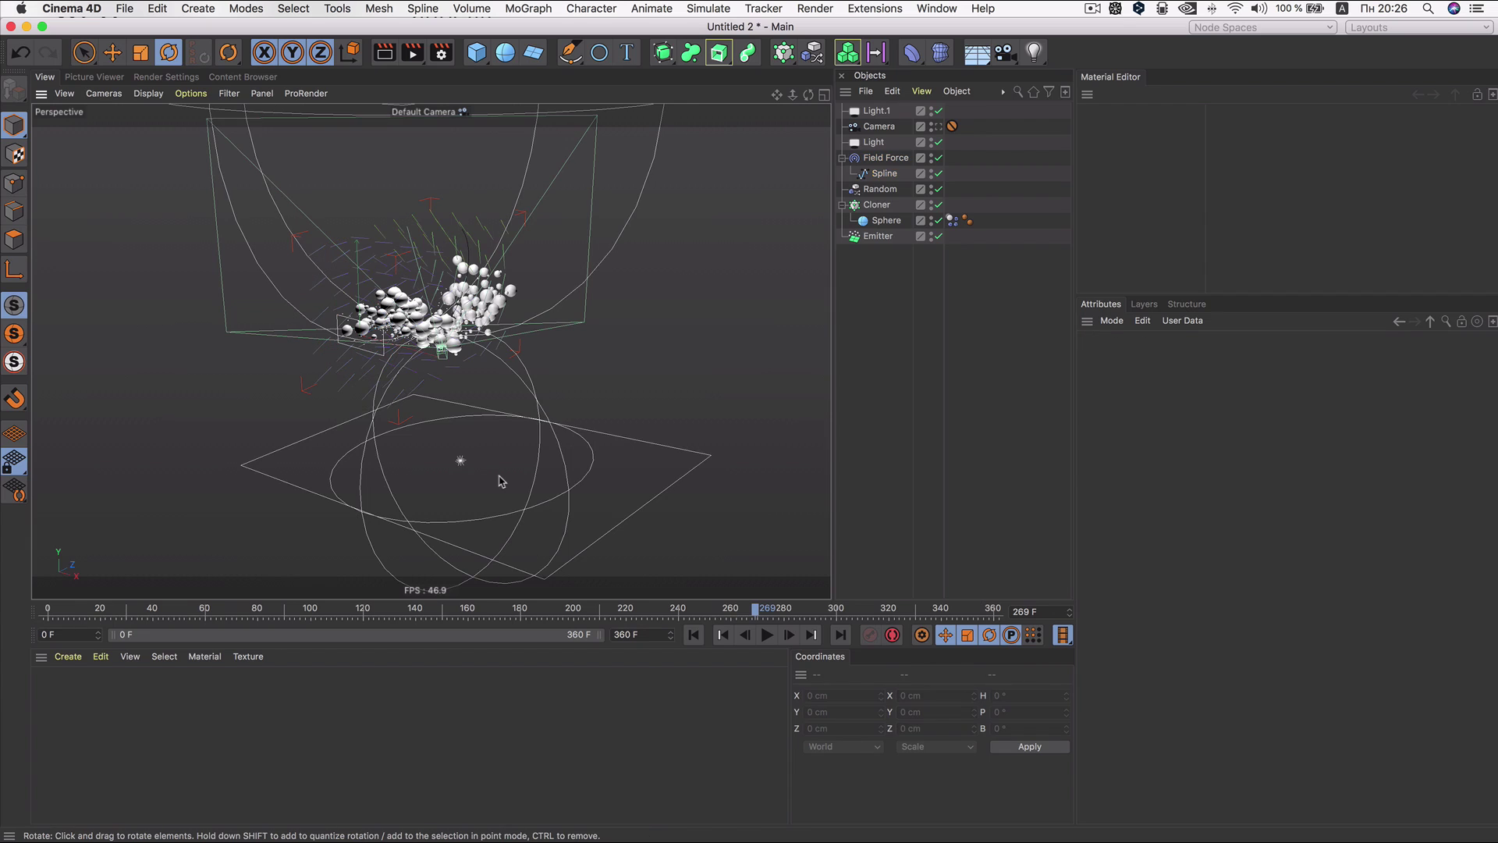
left_click(461, 461)
mouse_move(439, 495)
left_mouse_down("alt")
mouse_move(518, 428)
mouse_move(500, 504)
mouse_move(509, 451)
left_mouse_up("alt")
Step: Raise Light.1 in world axes and tilt it to H -108.3°, P -45.5°, B -99.4°, in Camera view
key("e")
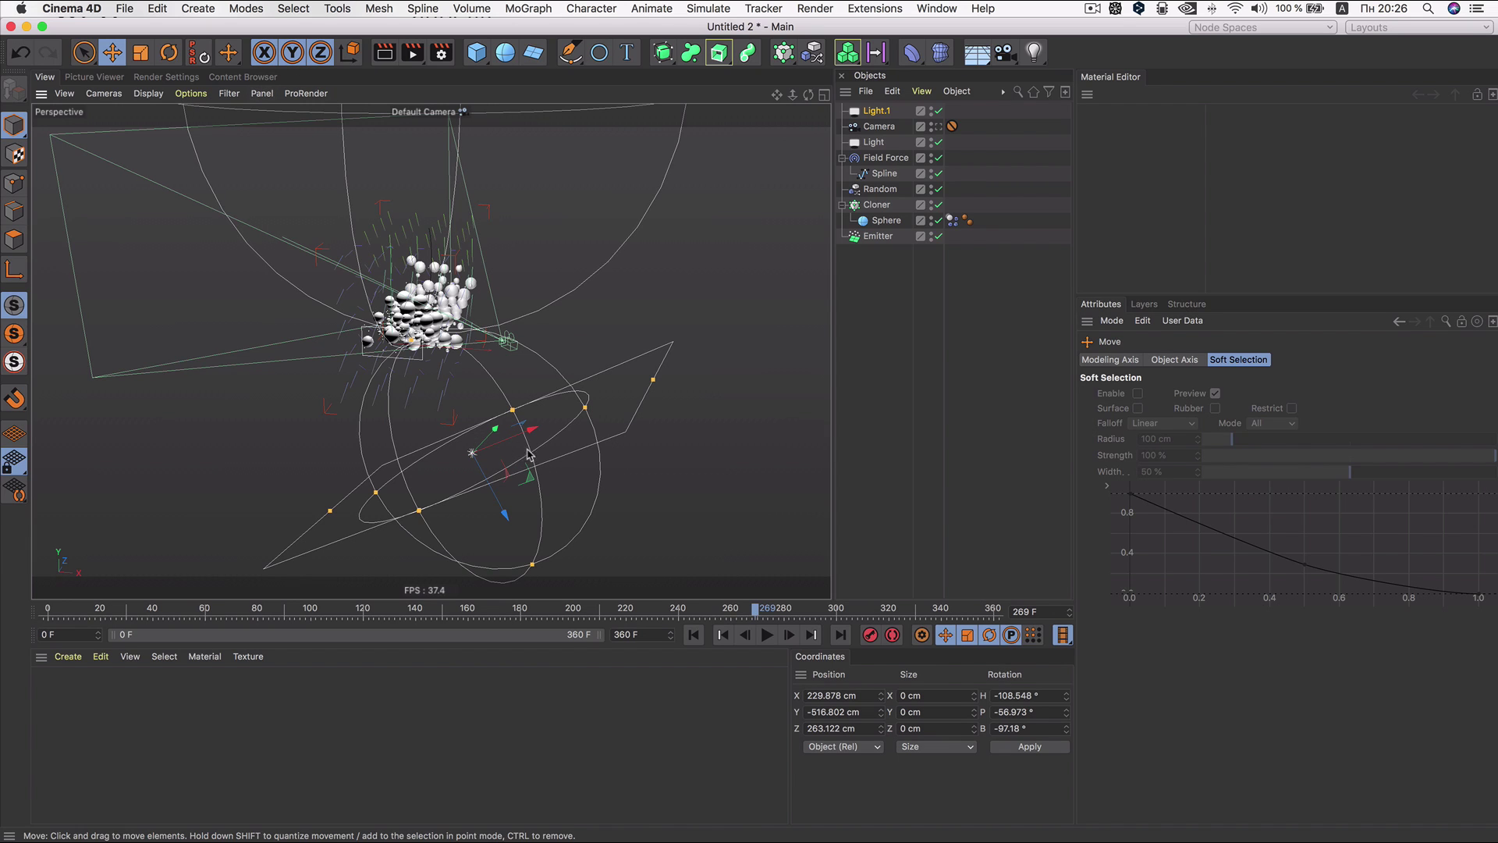
mouse_move(496, 434)
left_mouse_down()
mouse_move(515, 453)
mouse_move(611, 437)
mouse_move(435, 468)
mouse_move(402, 504)
left_mouse_up()
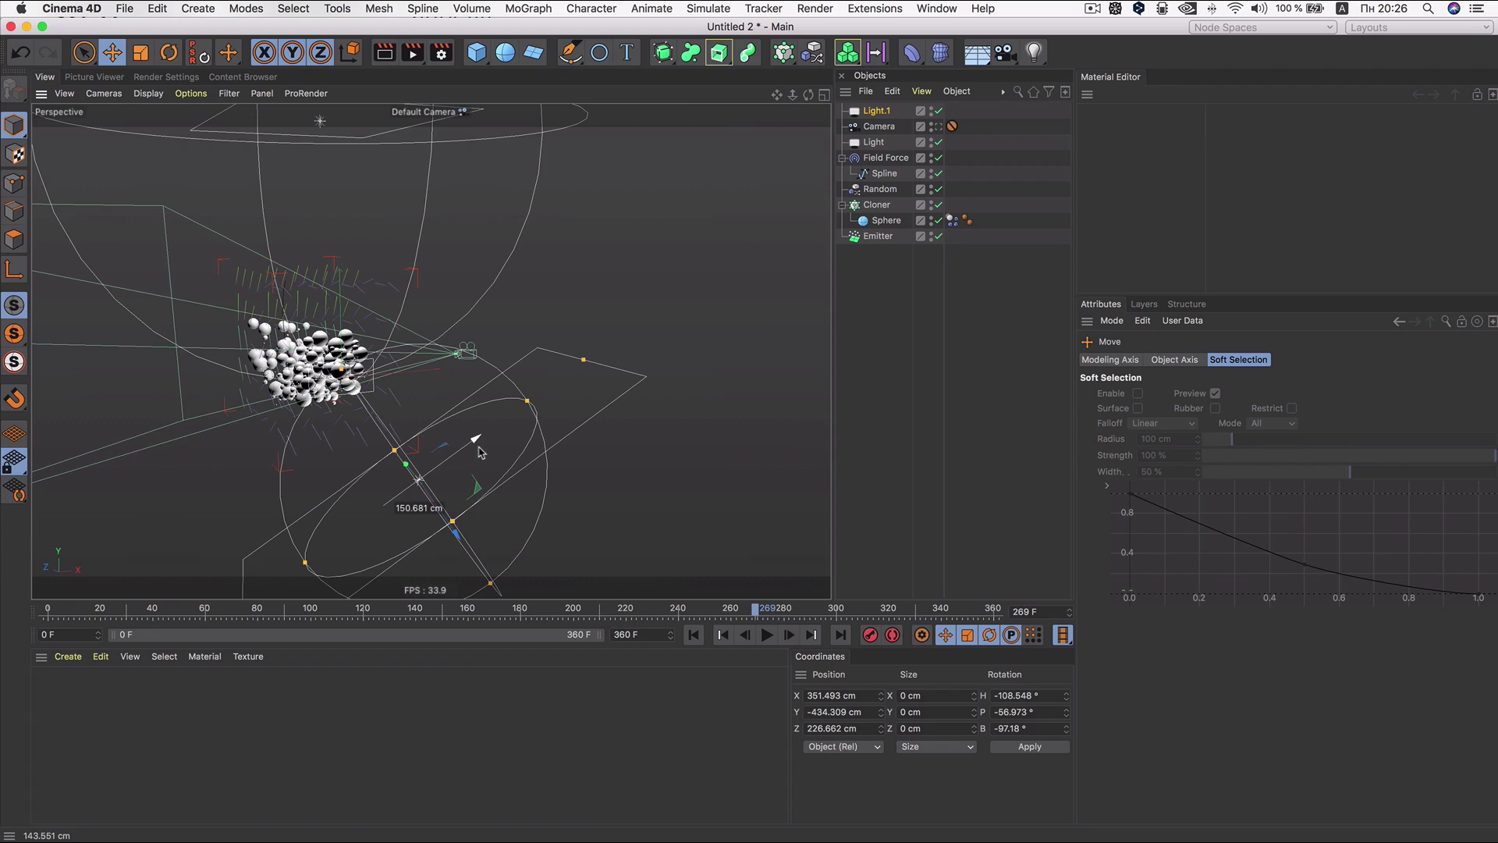
left_click(352, 53)
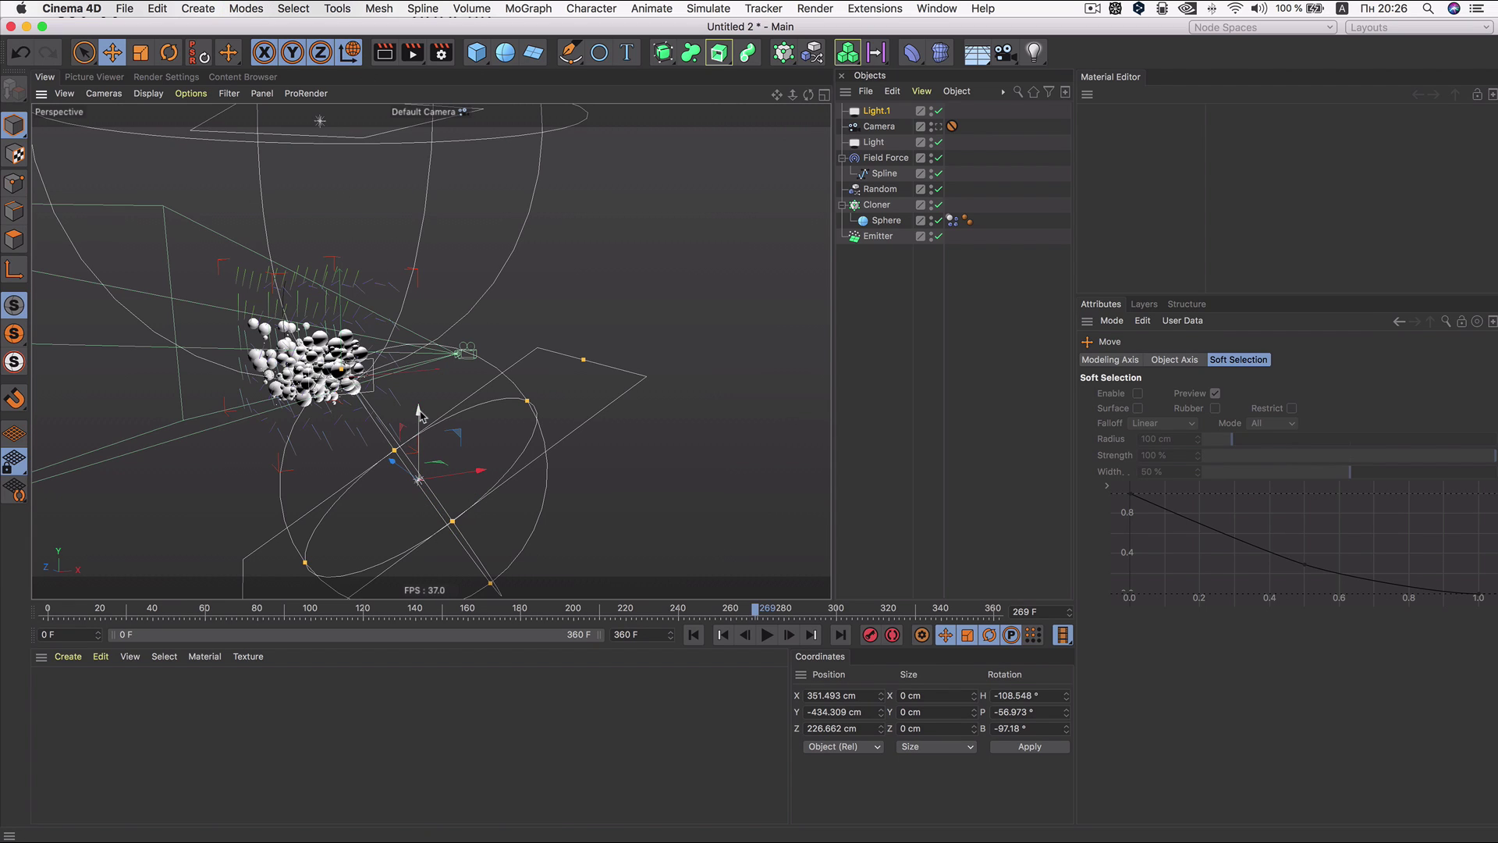
mouse_move(419, 409)
left_mouse_down()
mouse_move(418, 386)
mouse_move(436, 403)
mouse_move(796, 224)
left_mouse_up()
key("r")
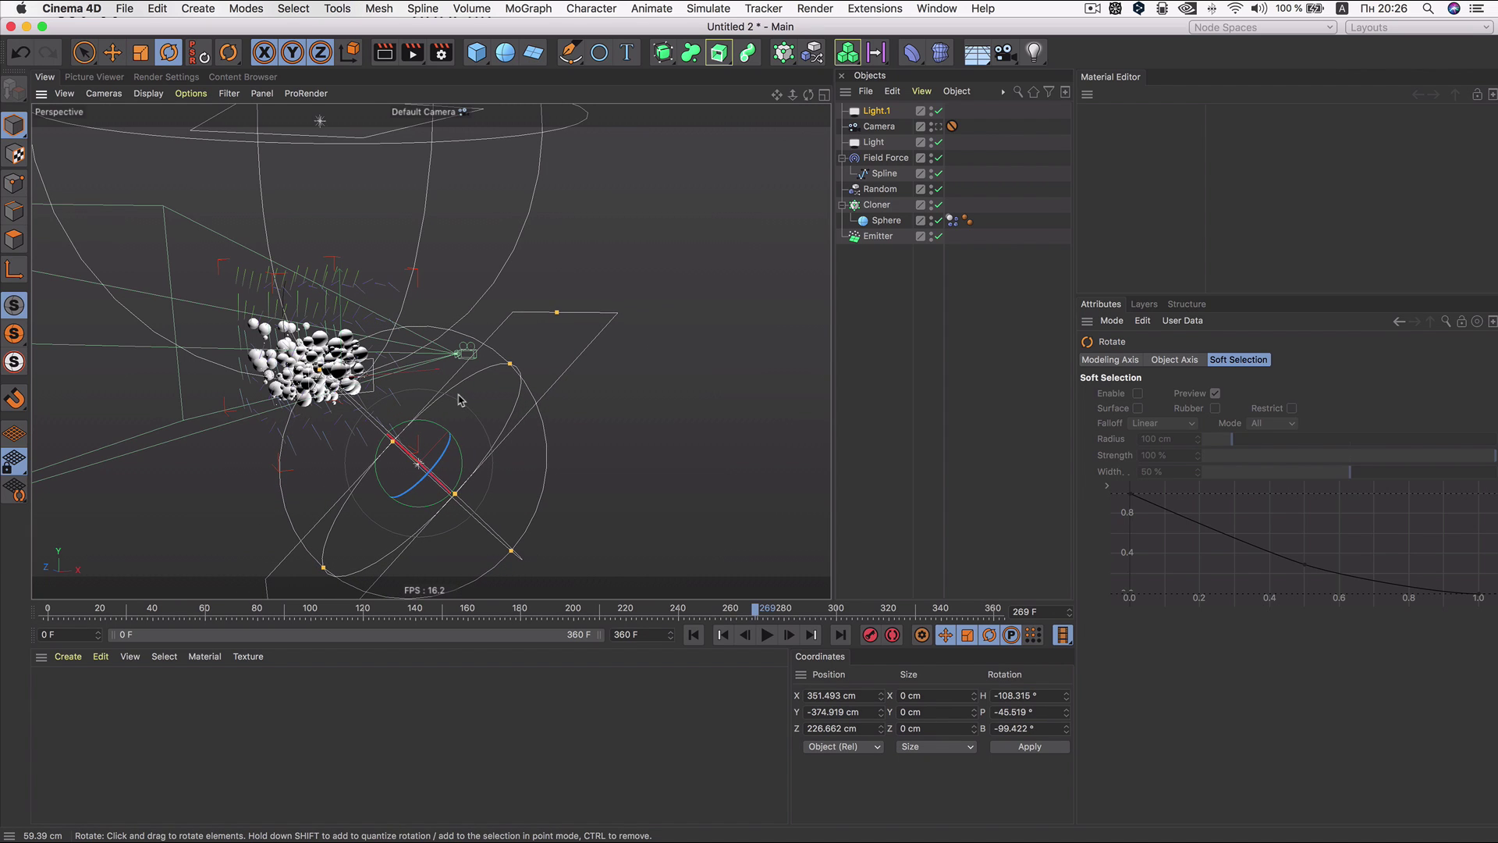
left_click(938, 127)
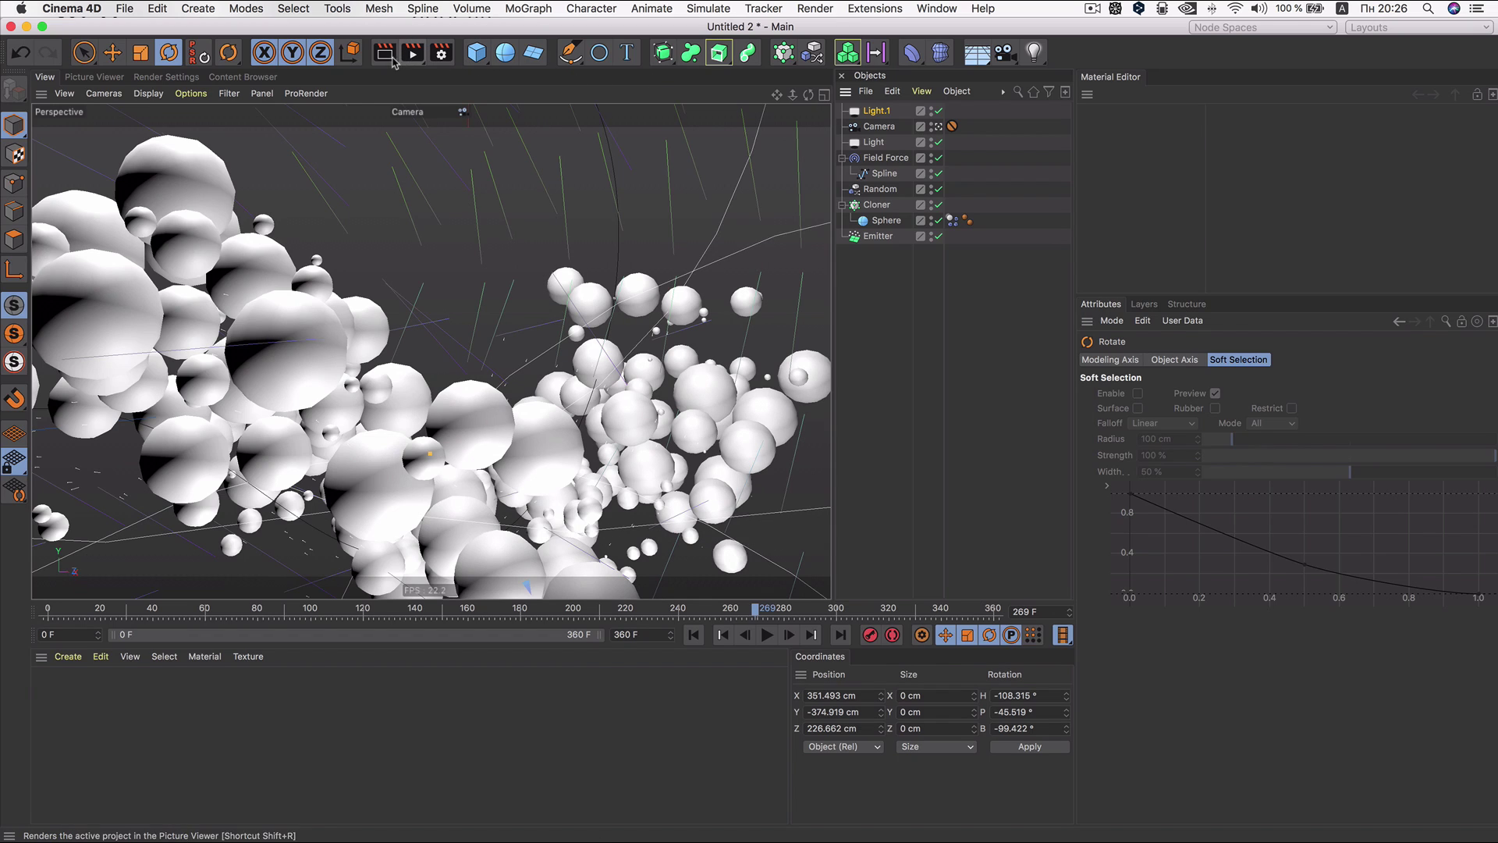
left_click(388, 59)
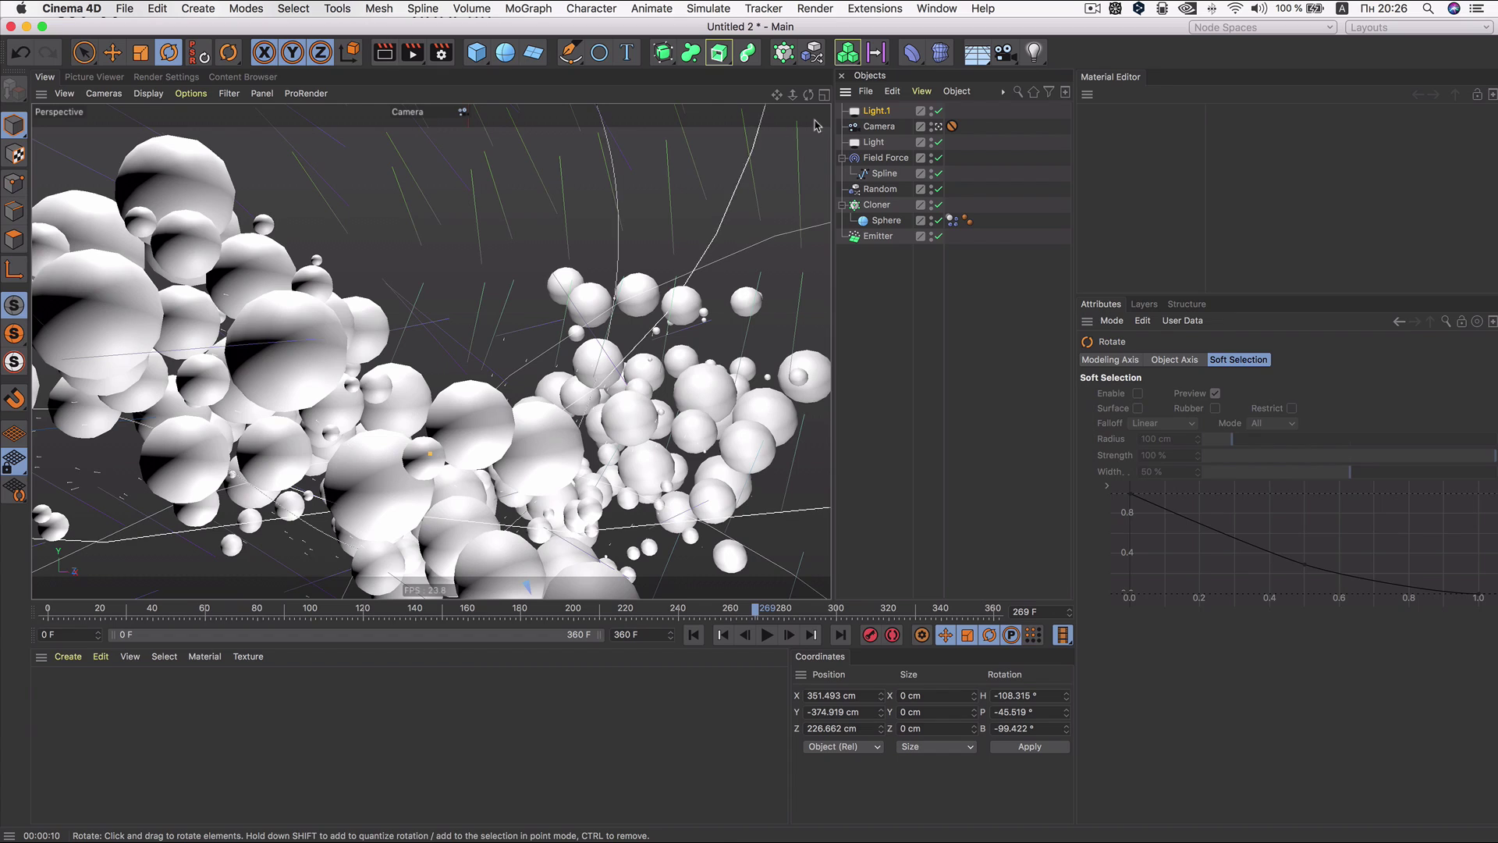
left_click(877, 112)
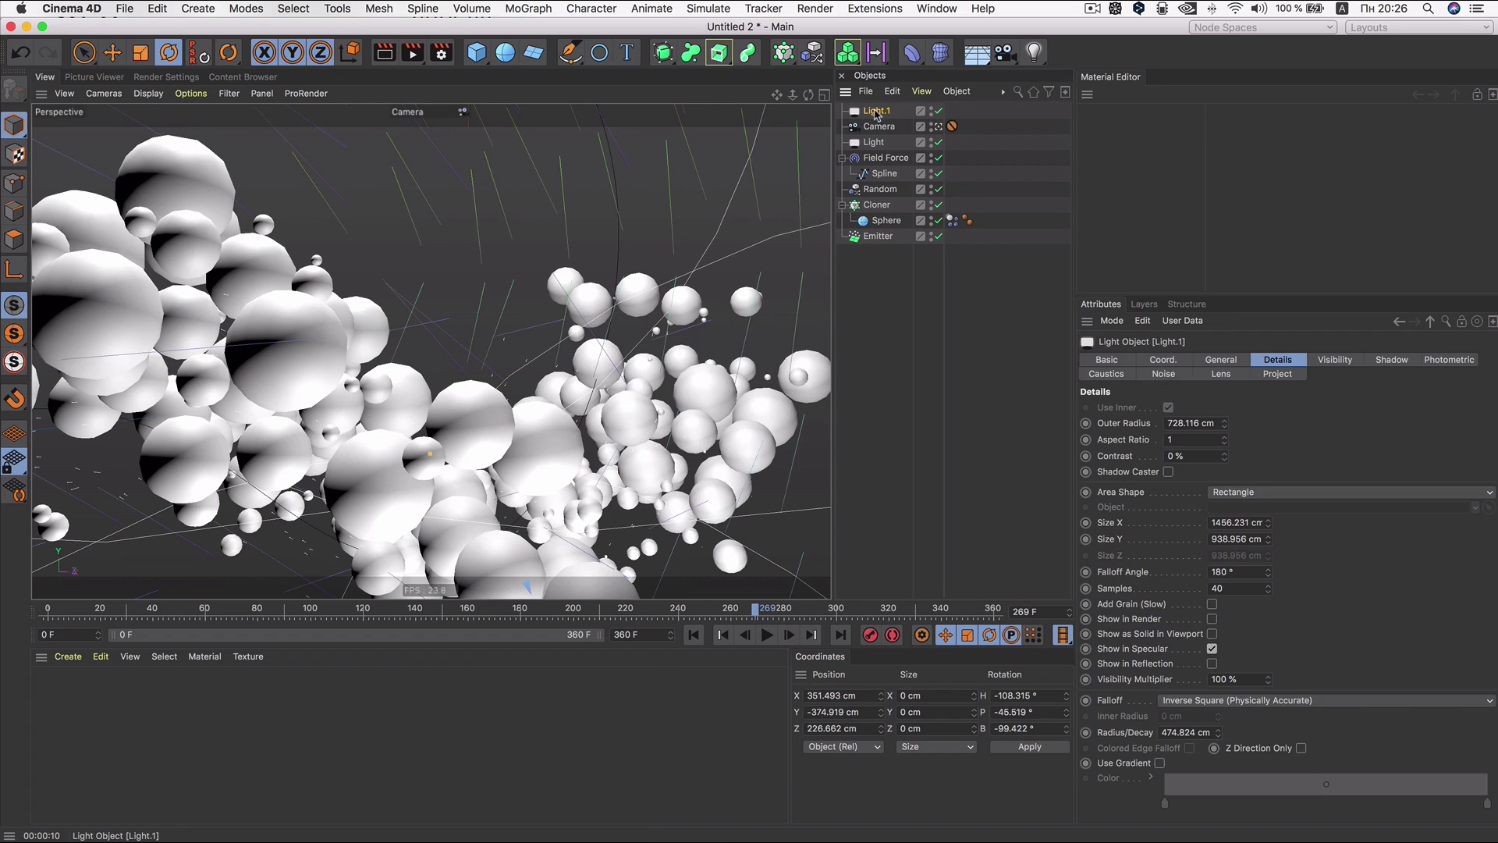
left_click(1215, 361)
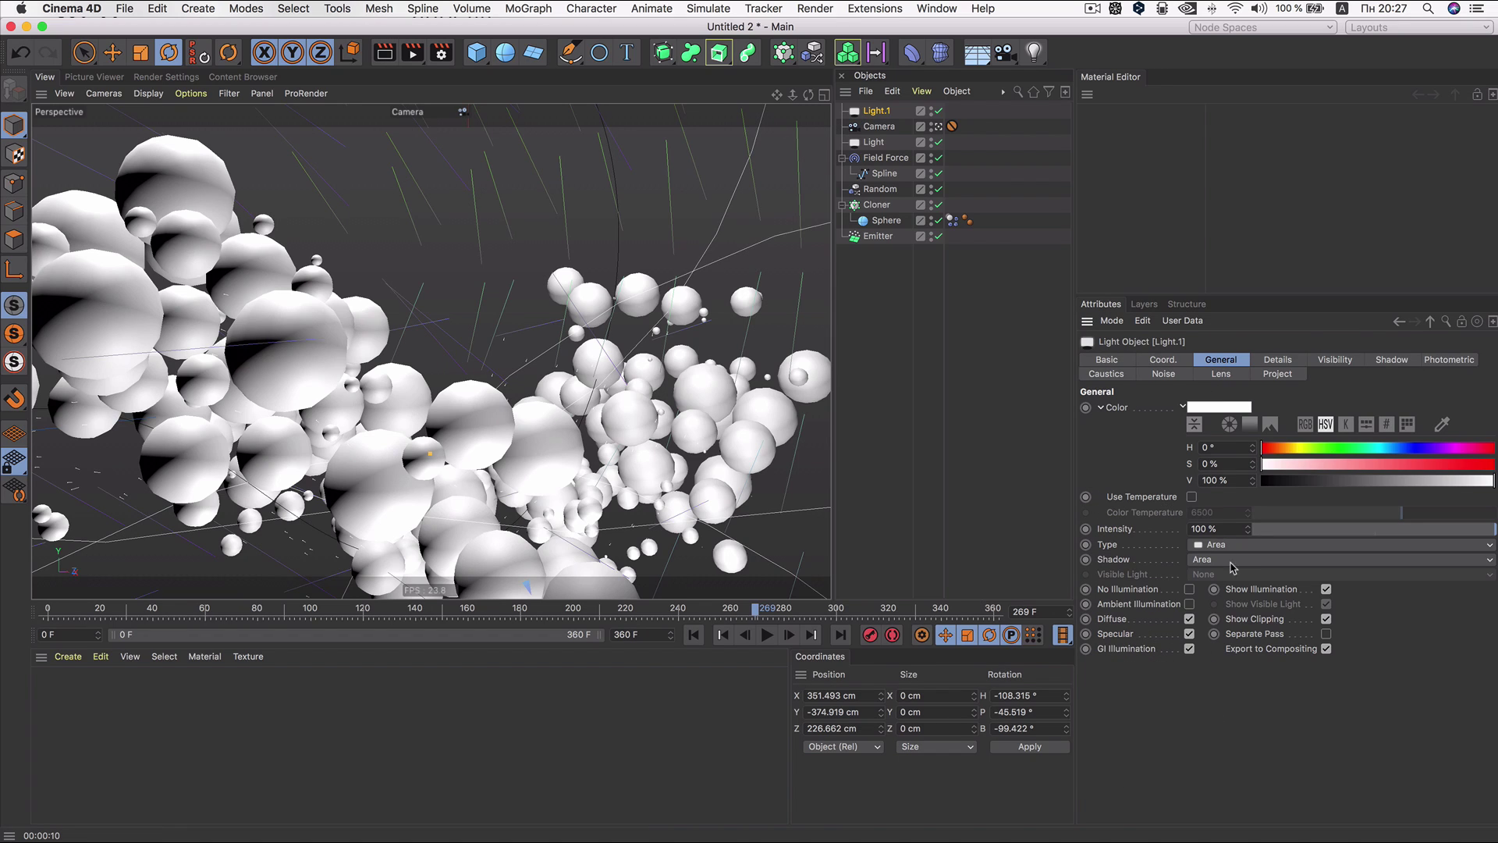
left_click(386, 53)
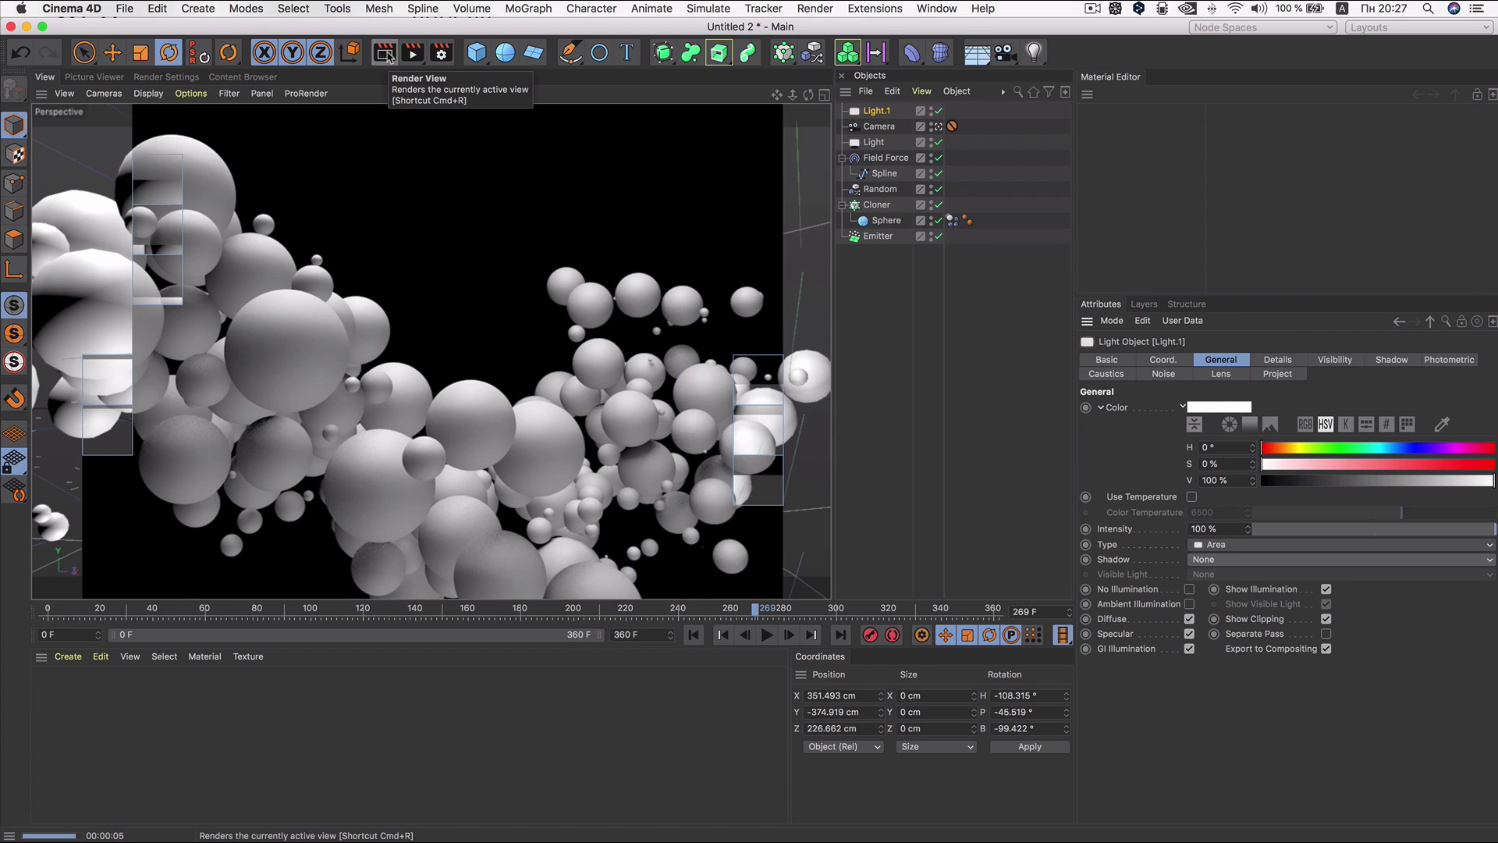
left_click(493, 227)
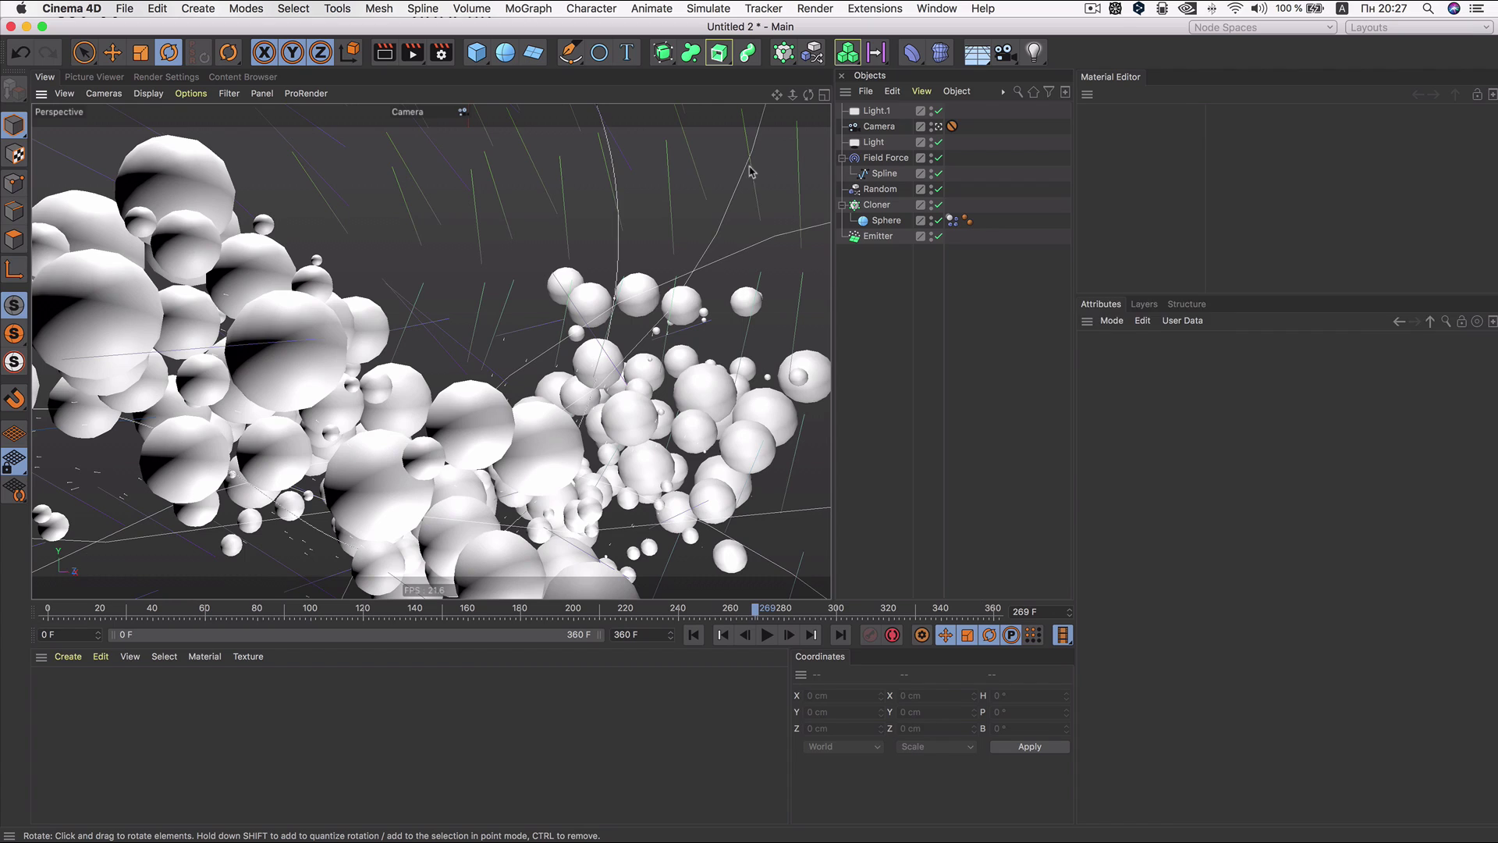
Step: Create material Mat, add a Background object, and apply Mat with Luminance on and Color off
double_click(75, 711)
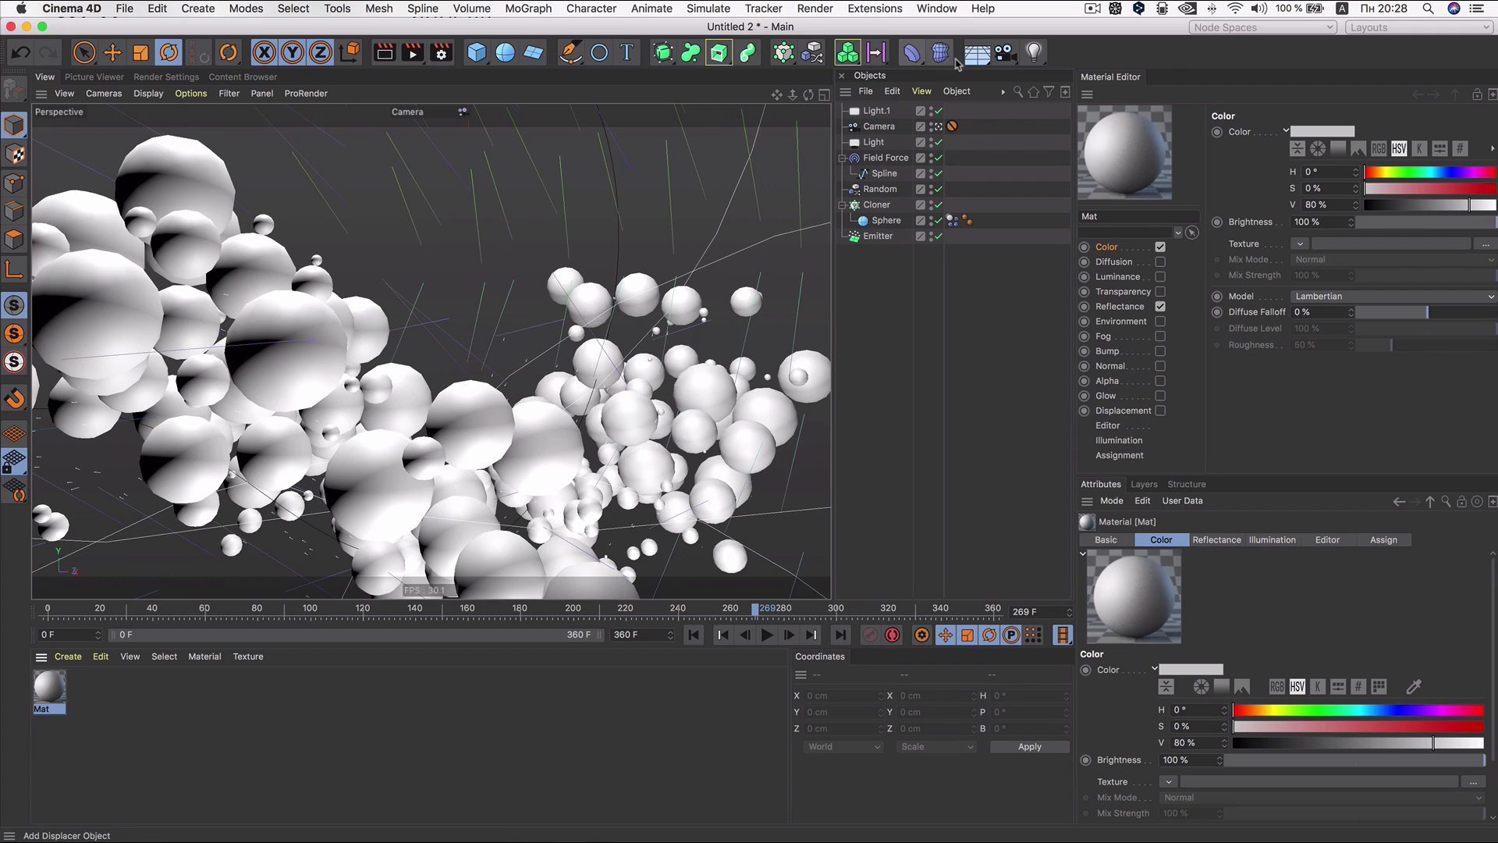
left_click(980, 63)
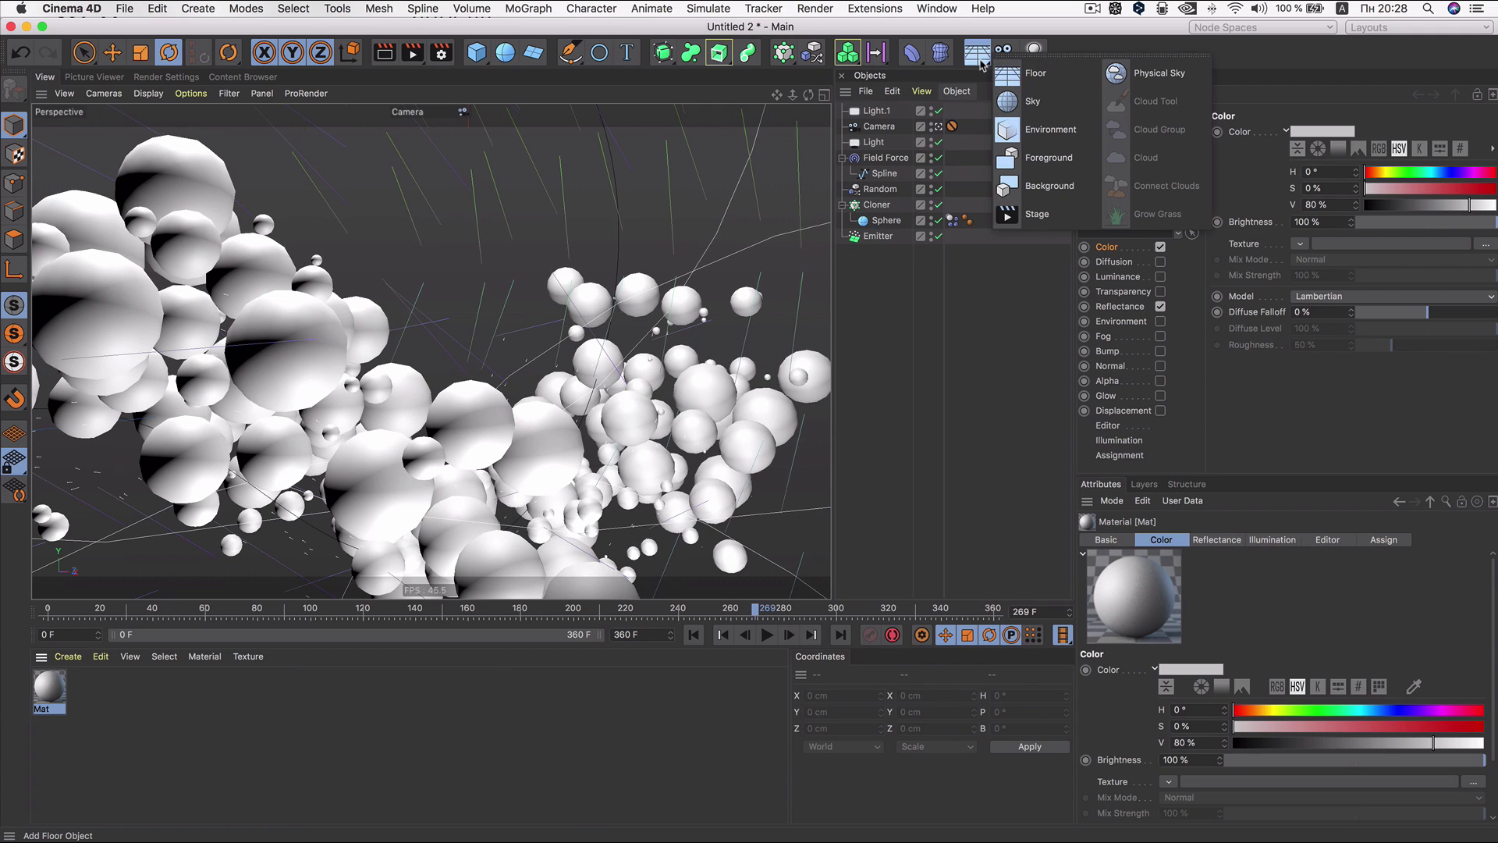
left_click(1050, 185)
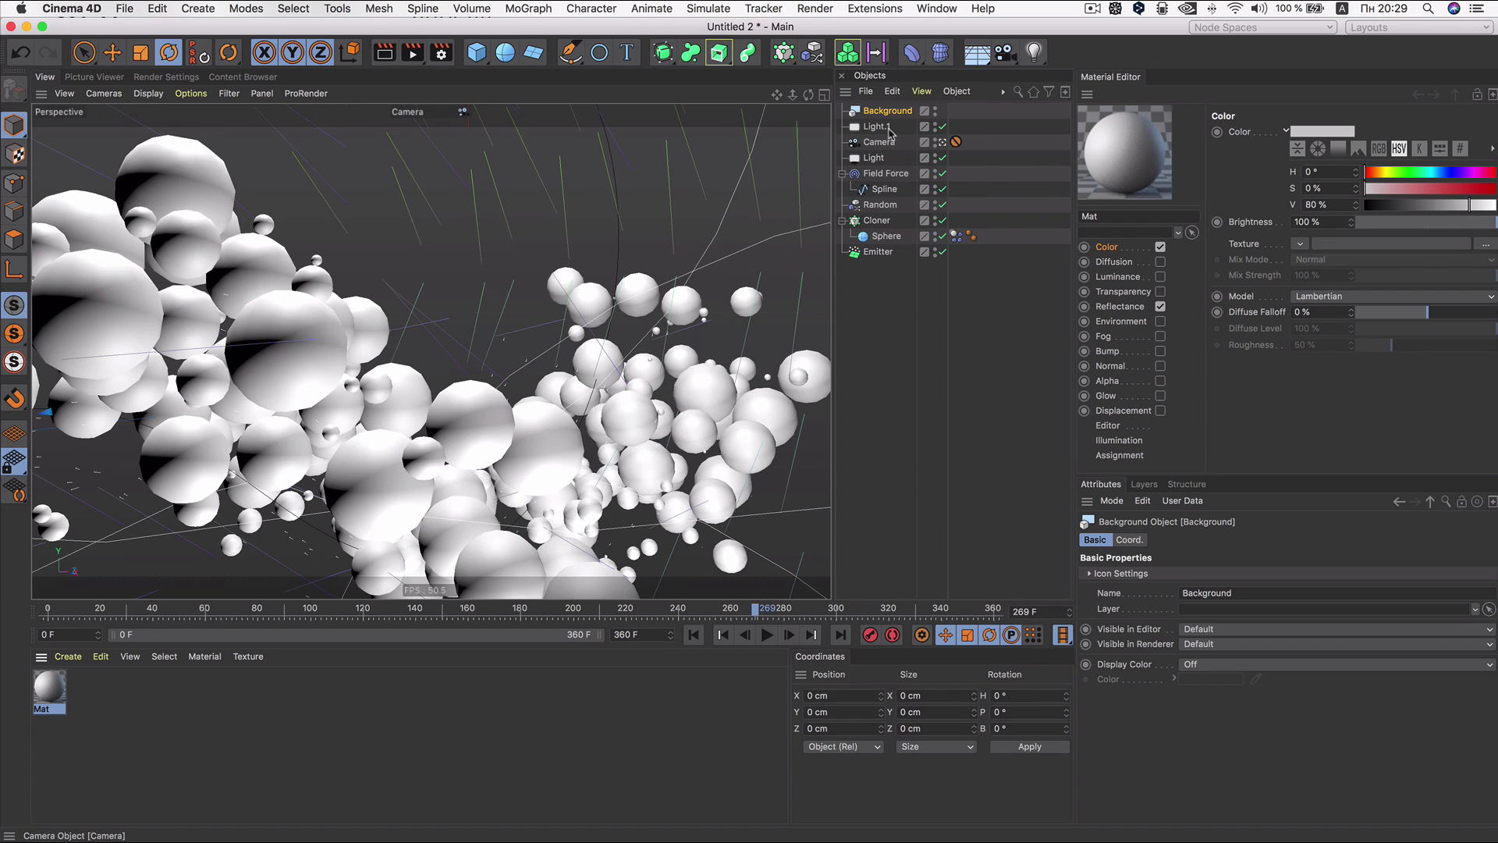
left_click_drag(890, 133, 888, 111)
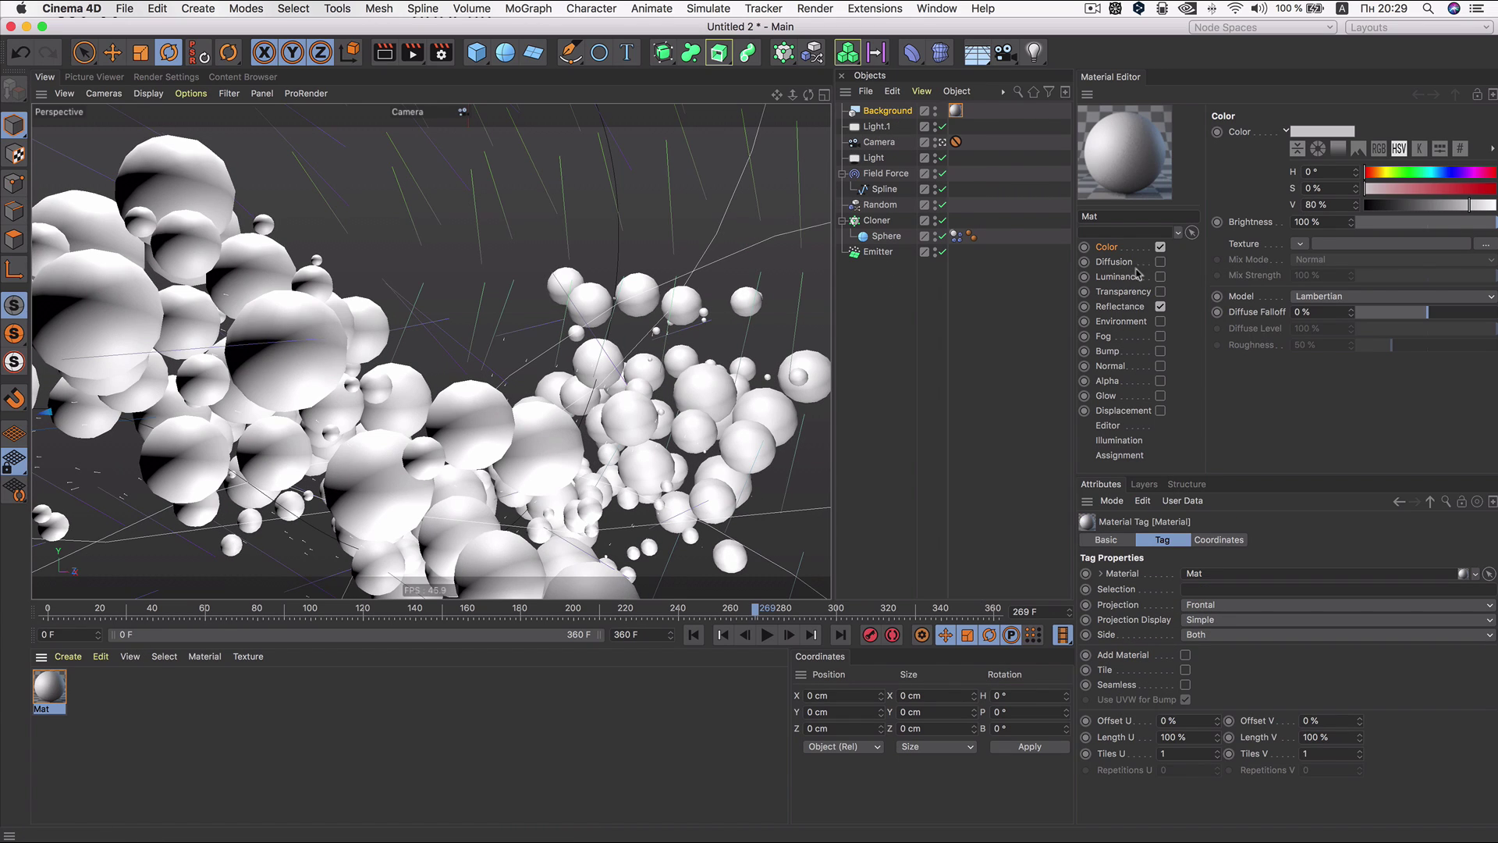
left_click(1160, 278)
left_click(1160, 248)
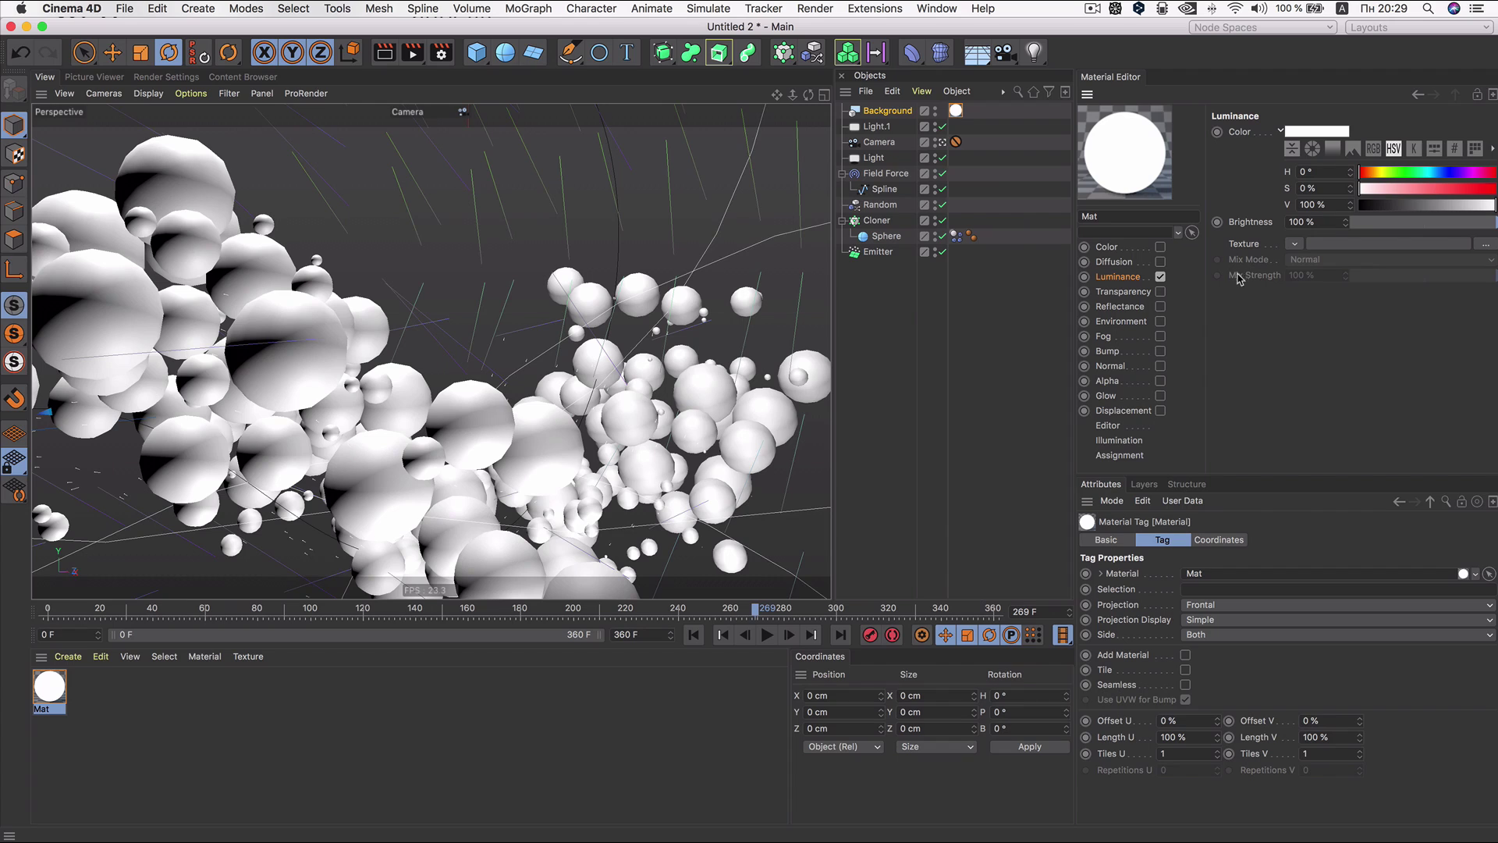
Step: Load a black-to-white Gradient into Mat's Luminance texture, preview a render, and change its direction
left_click(1293, 245)
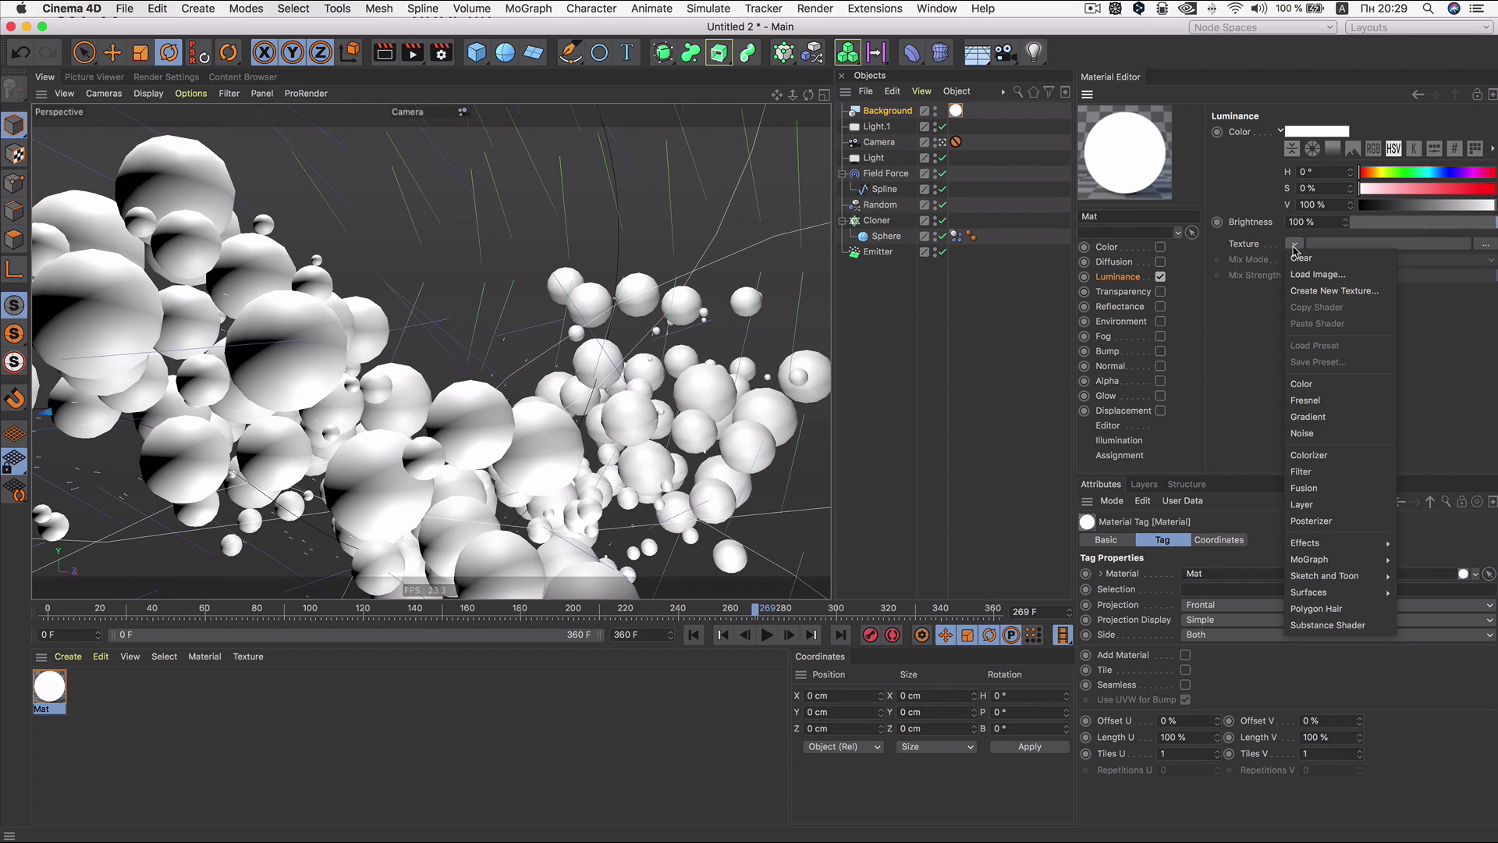
left_click(1338, 419)
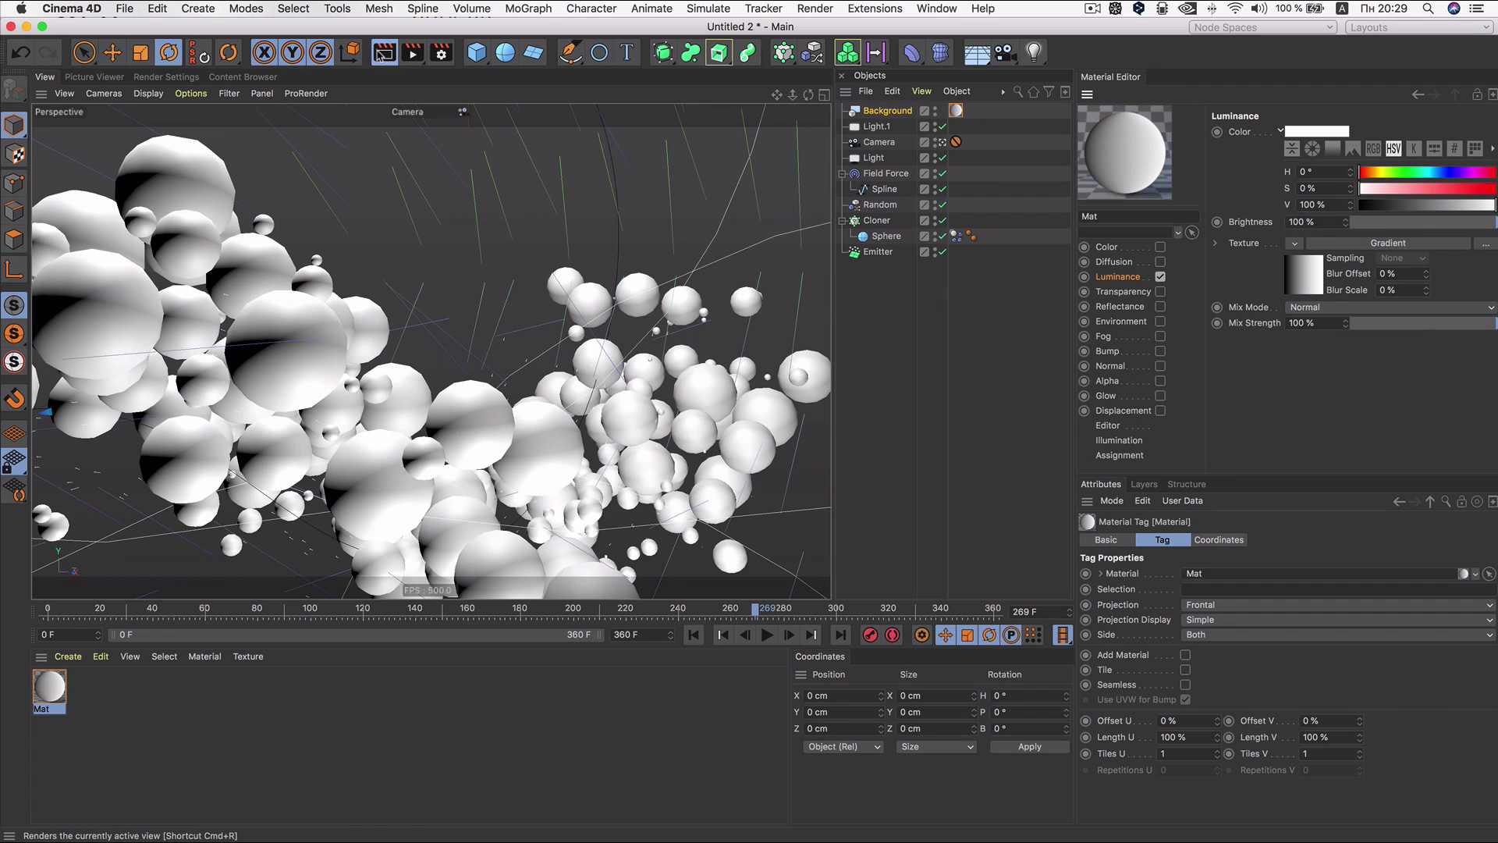
left_click(382, 53)
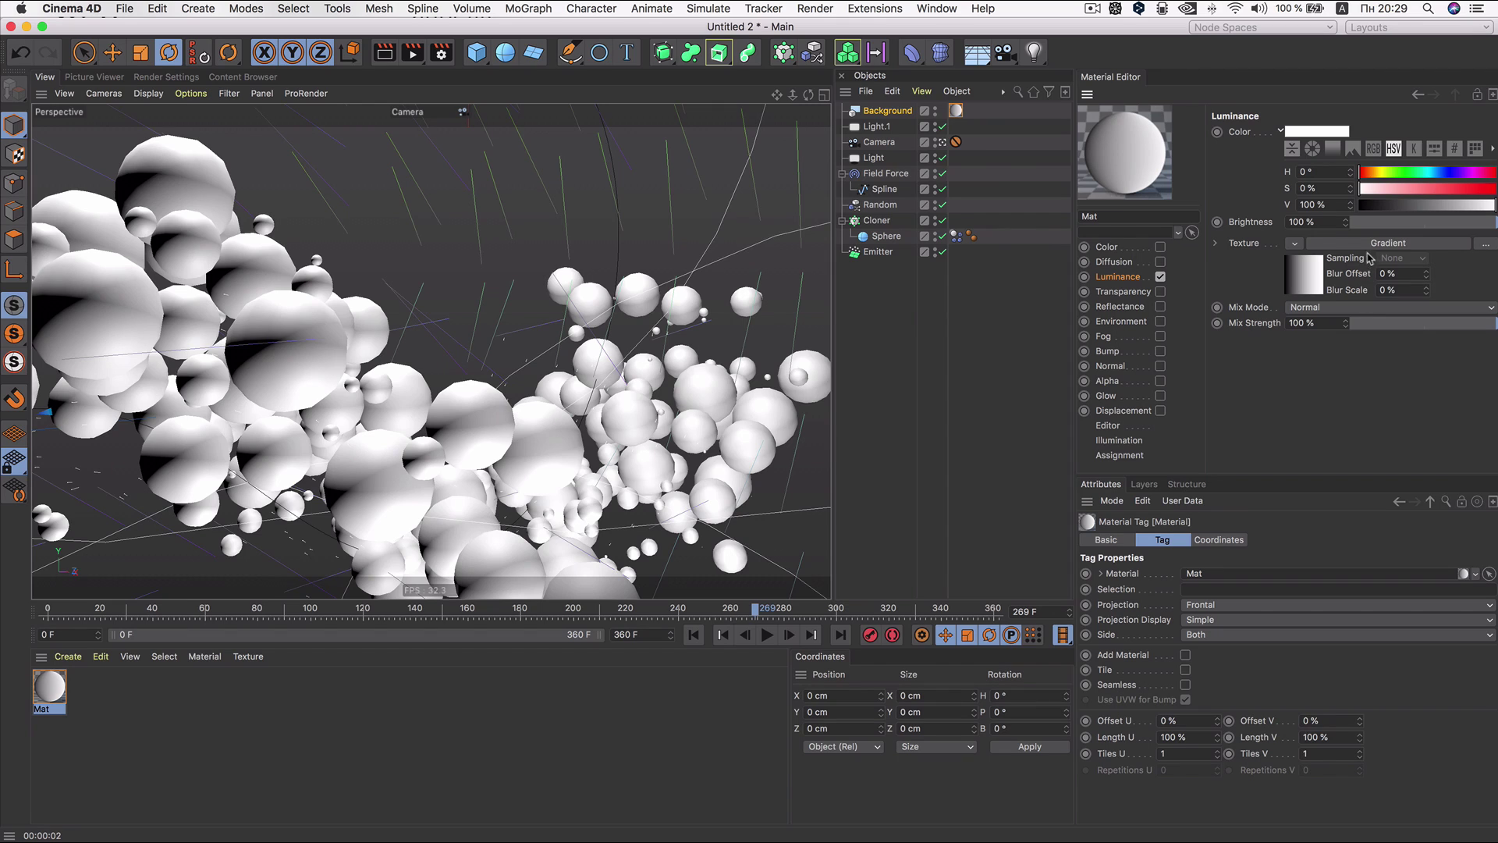
left_click(1319, 244)
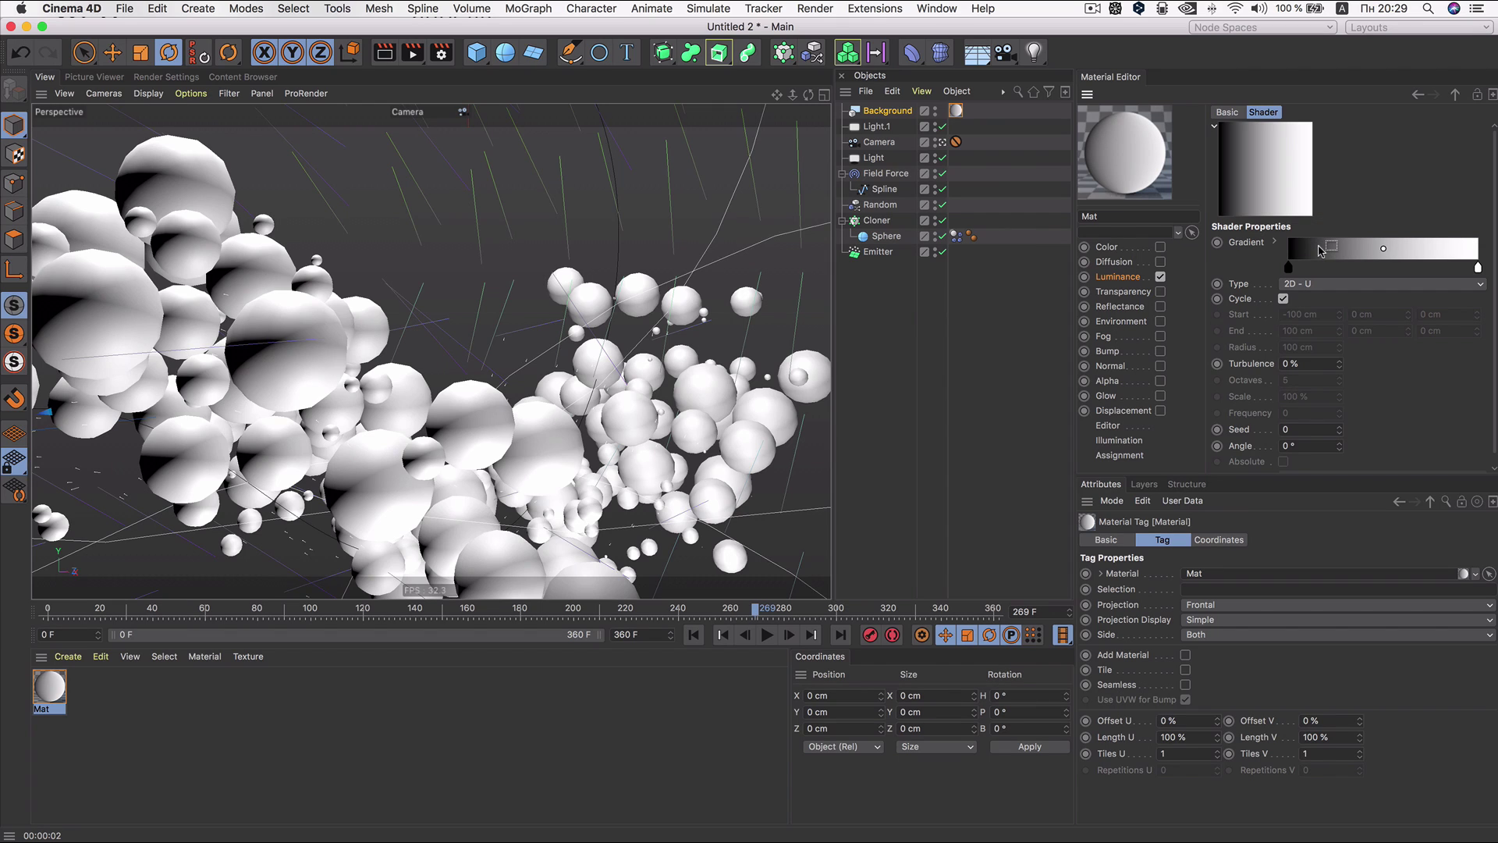
left_click(1324, 284)
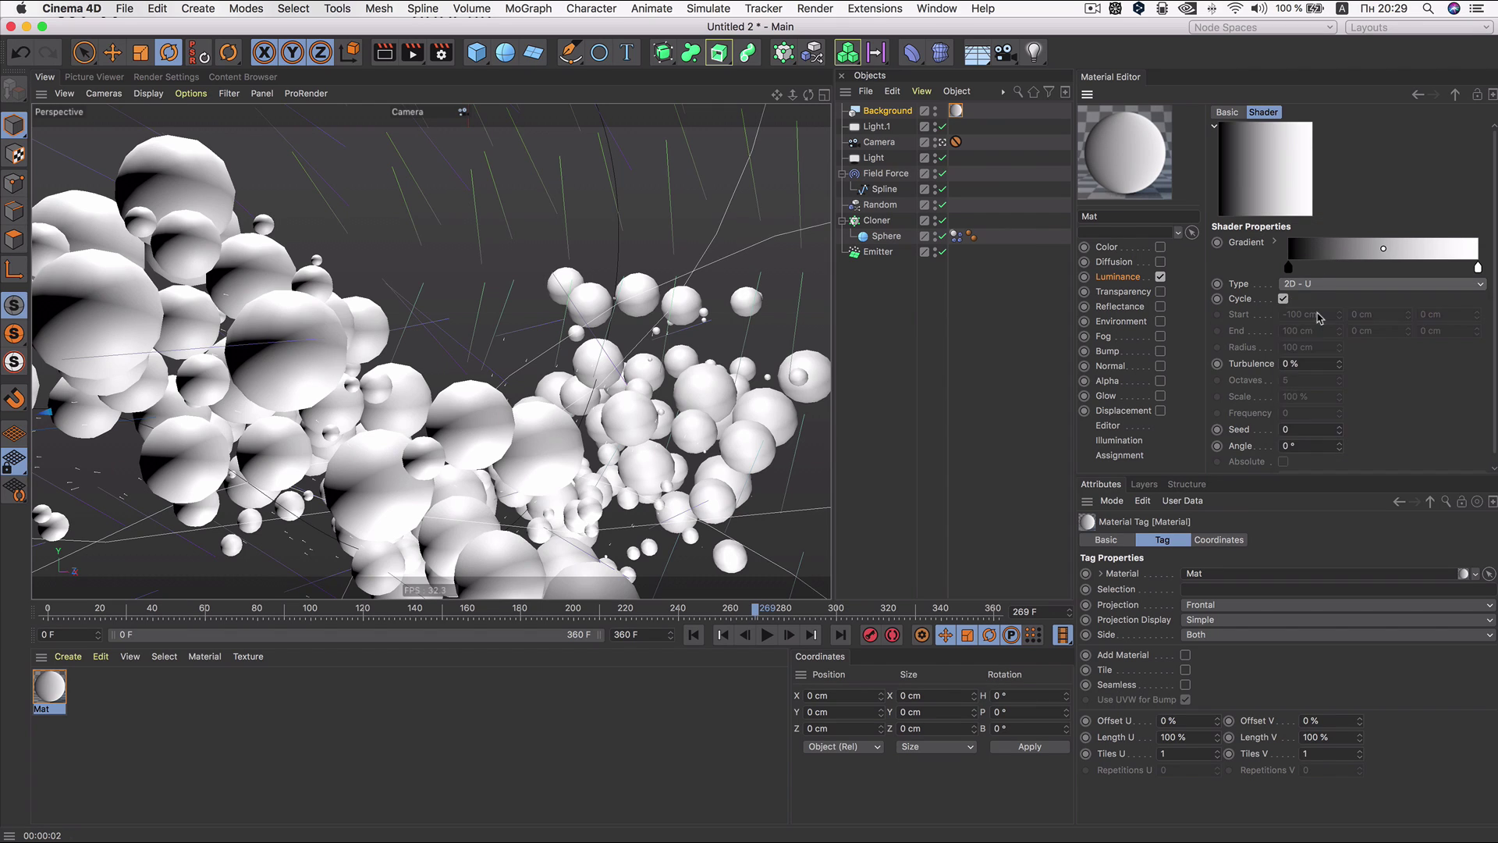
Step: Turn the gradient's black start knot into a mid blue-grey with slight saturation
left_click(1288, 268)
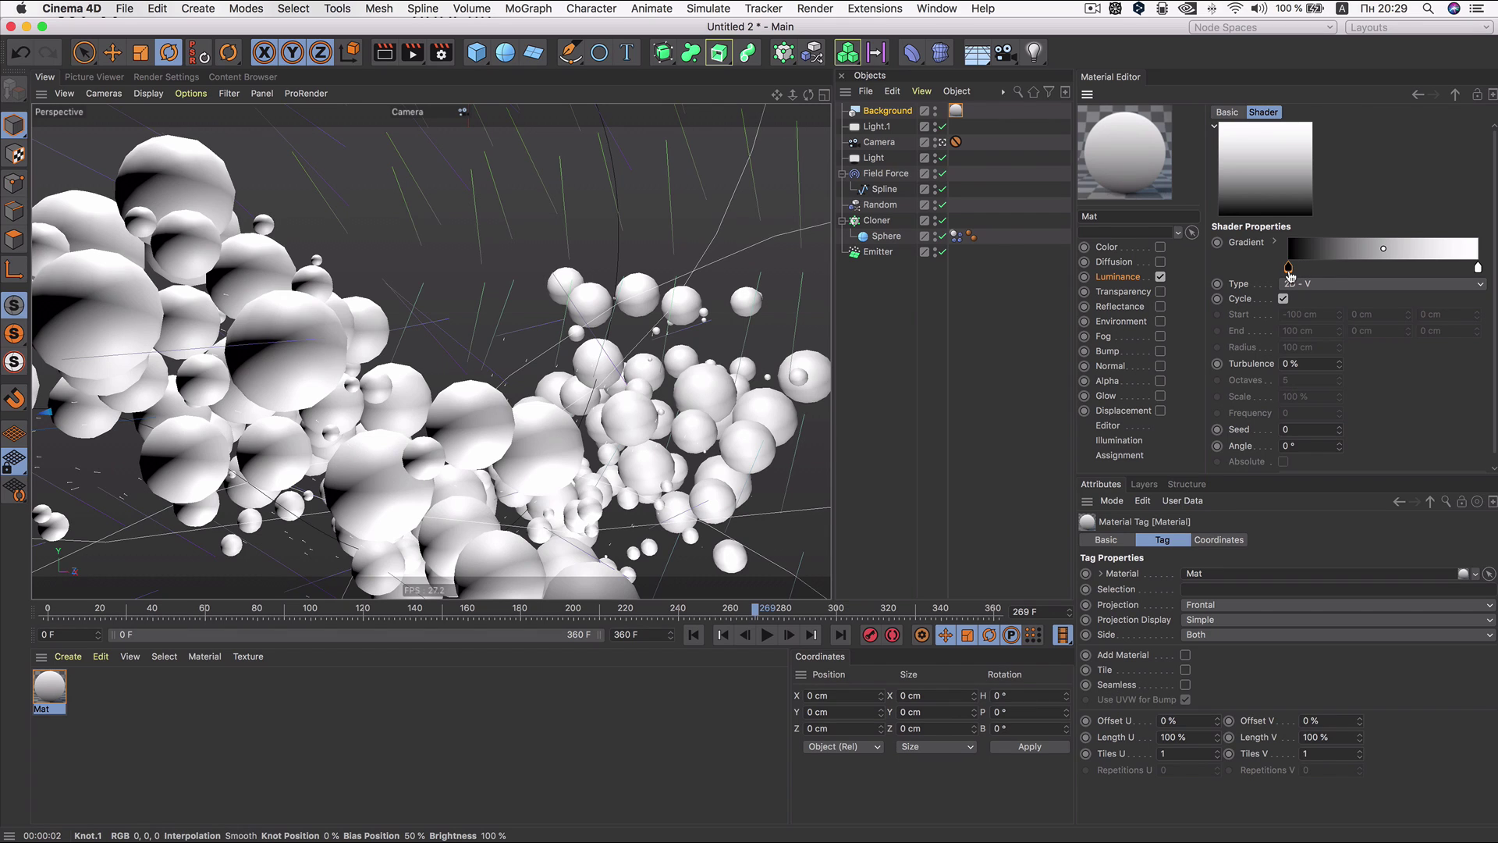
double_click(1289, 270)
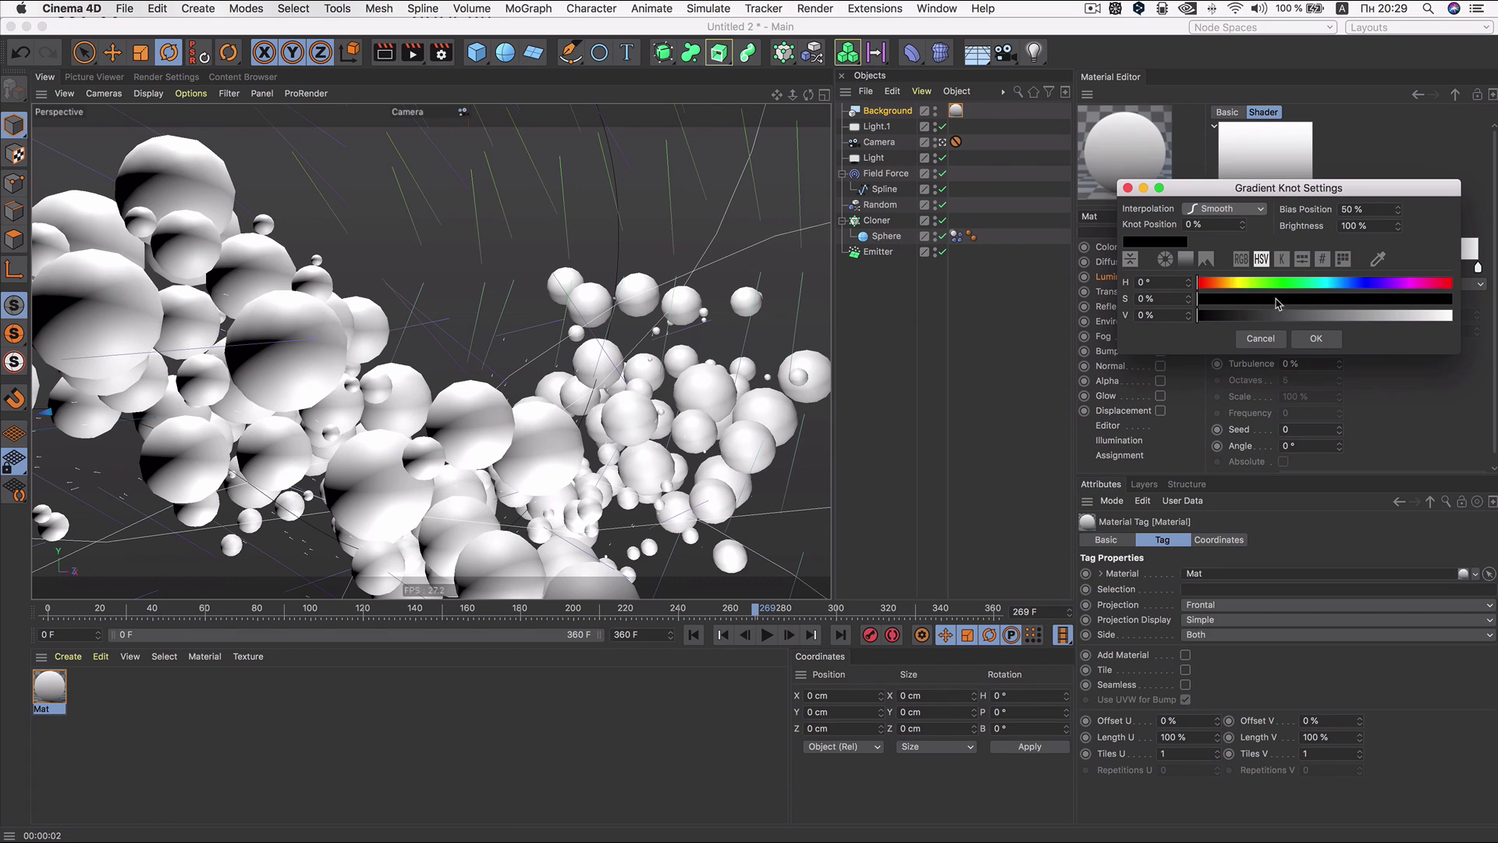
left_click(1246, 315)
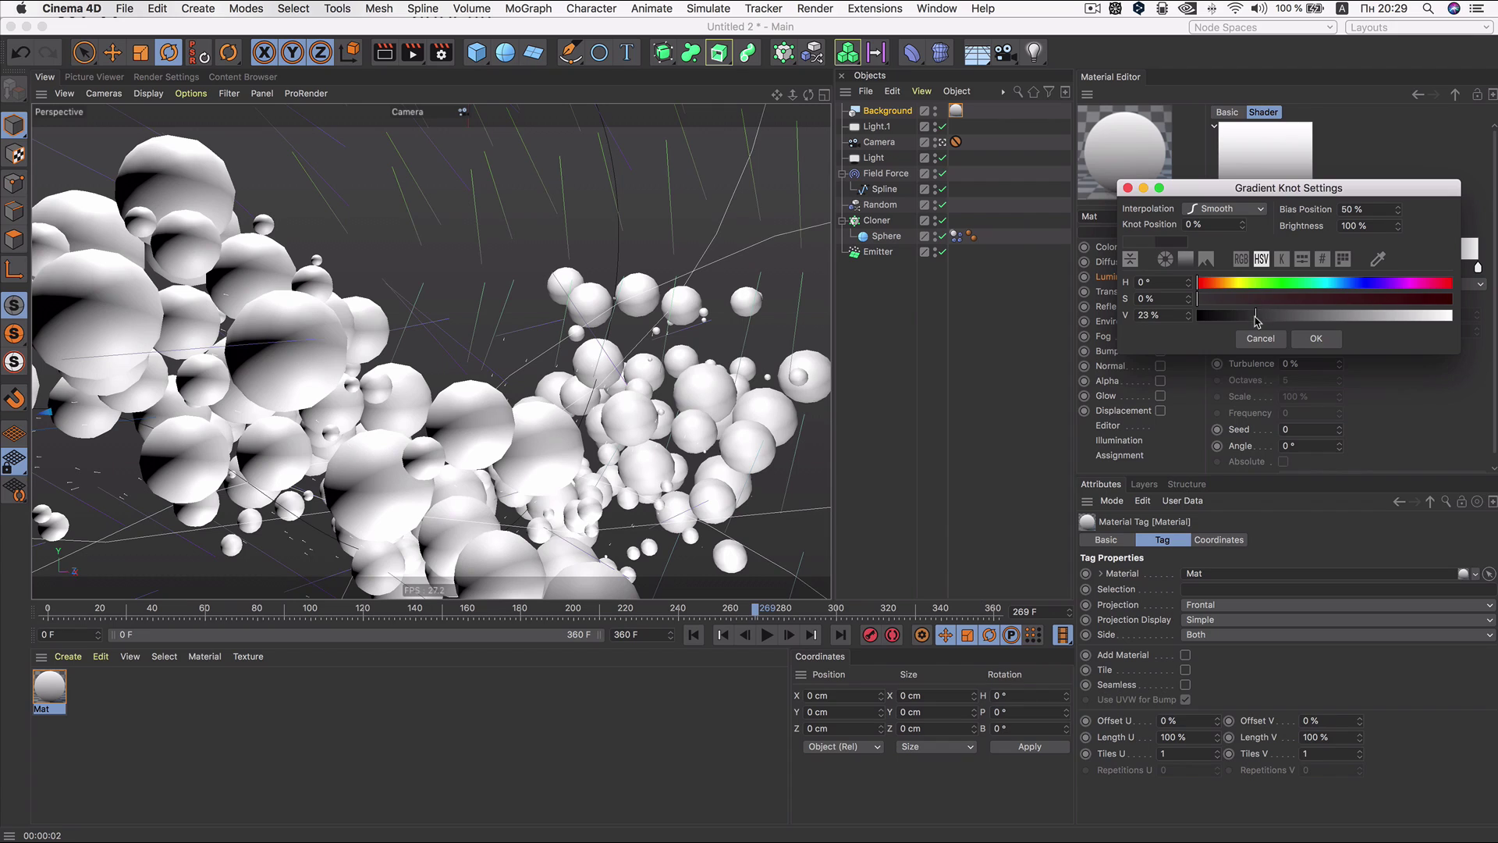
left_click(1313, 338)
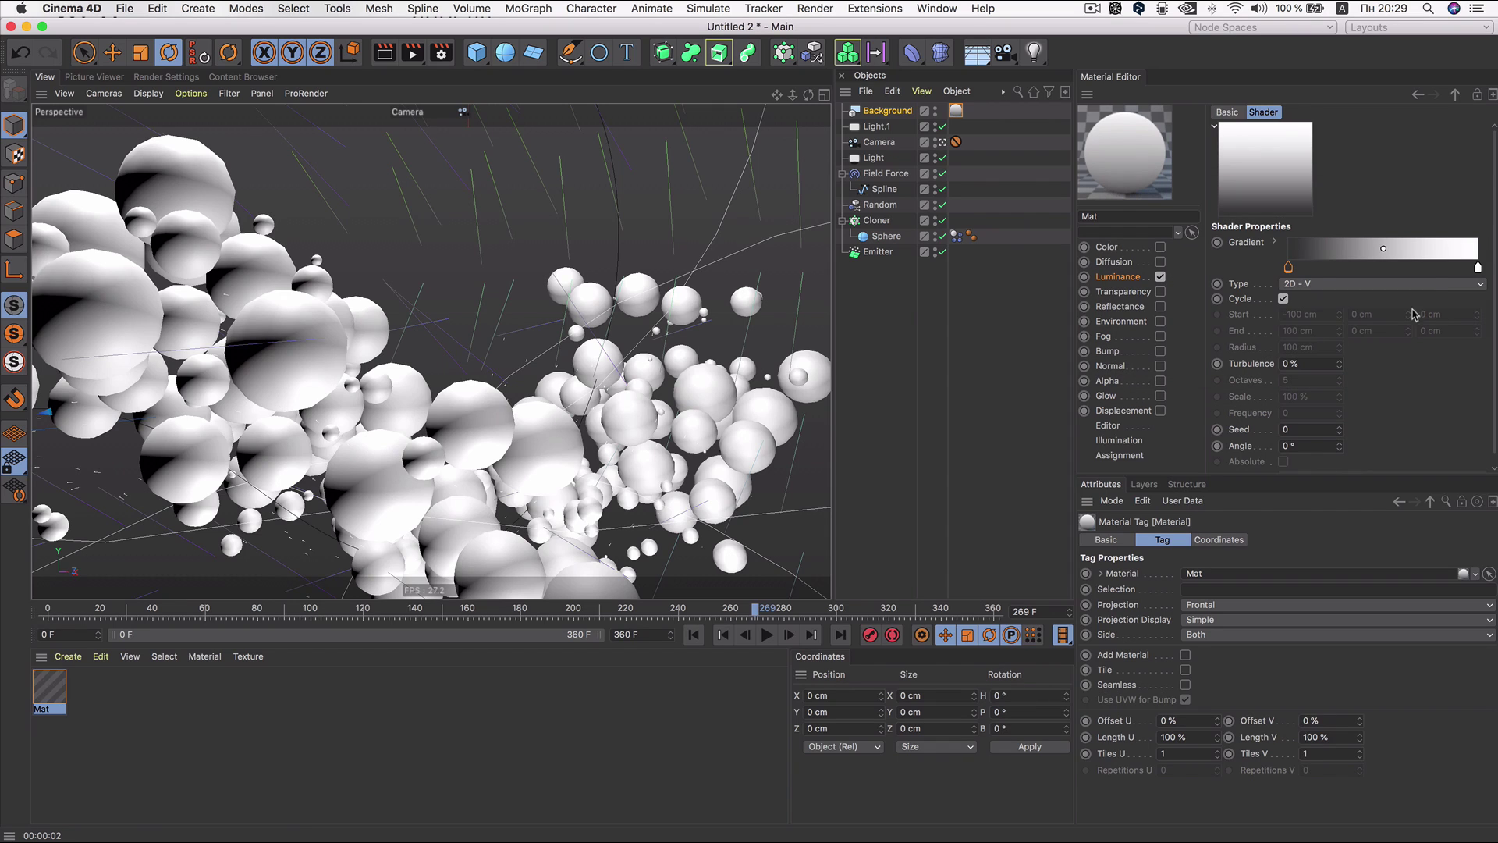
double_click(1290, 268)
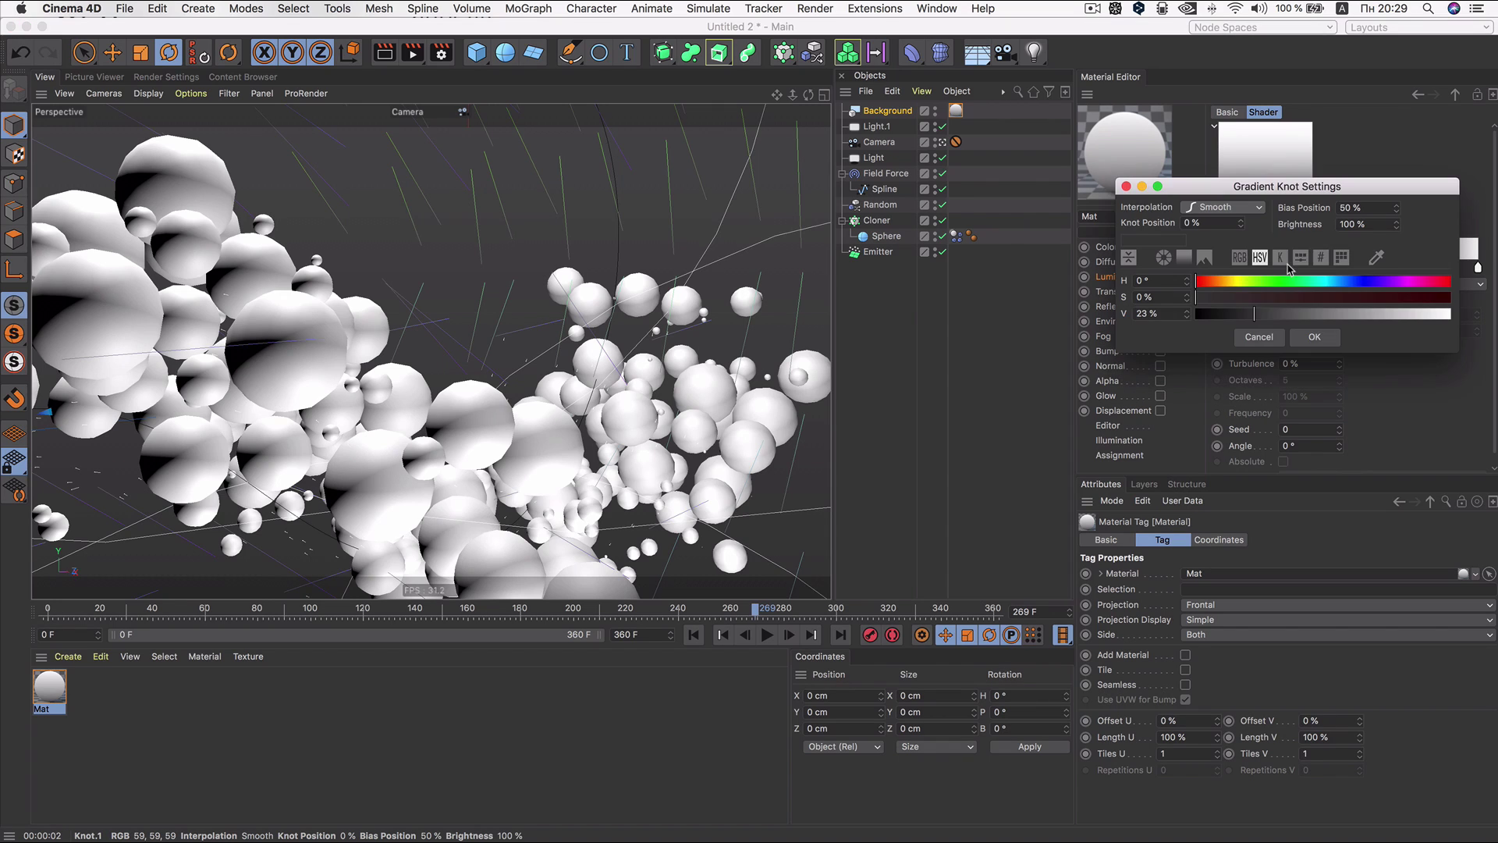
left_click(1269, 315)
left_click(1314, 338)
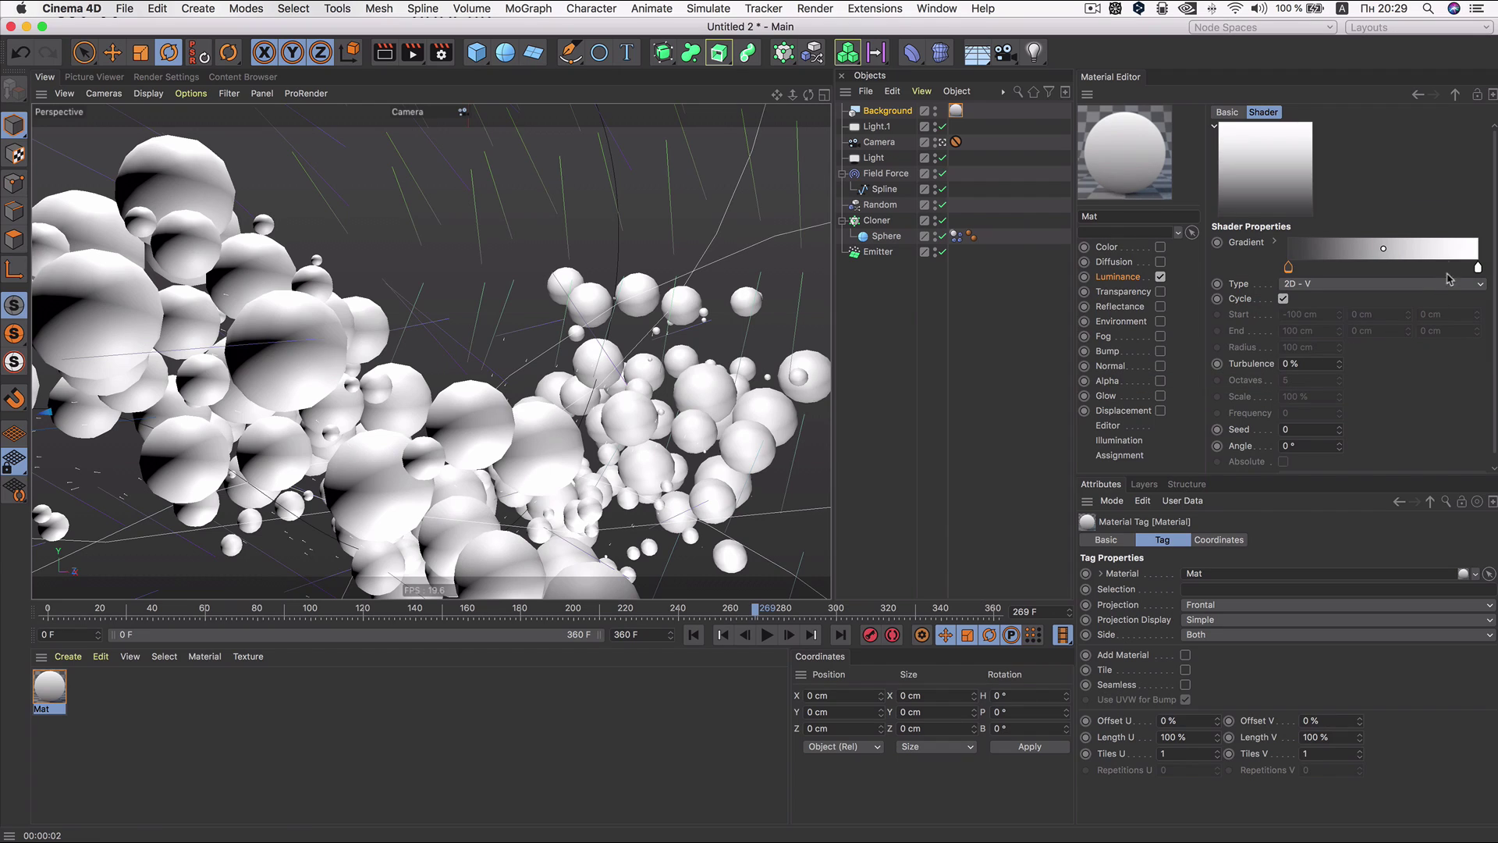
double_click(1288, 270)
left_click_drag(1290, 319, 1311, 318)
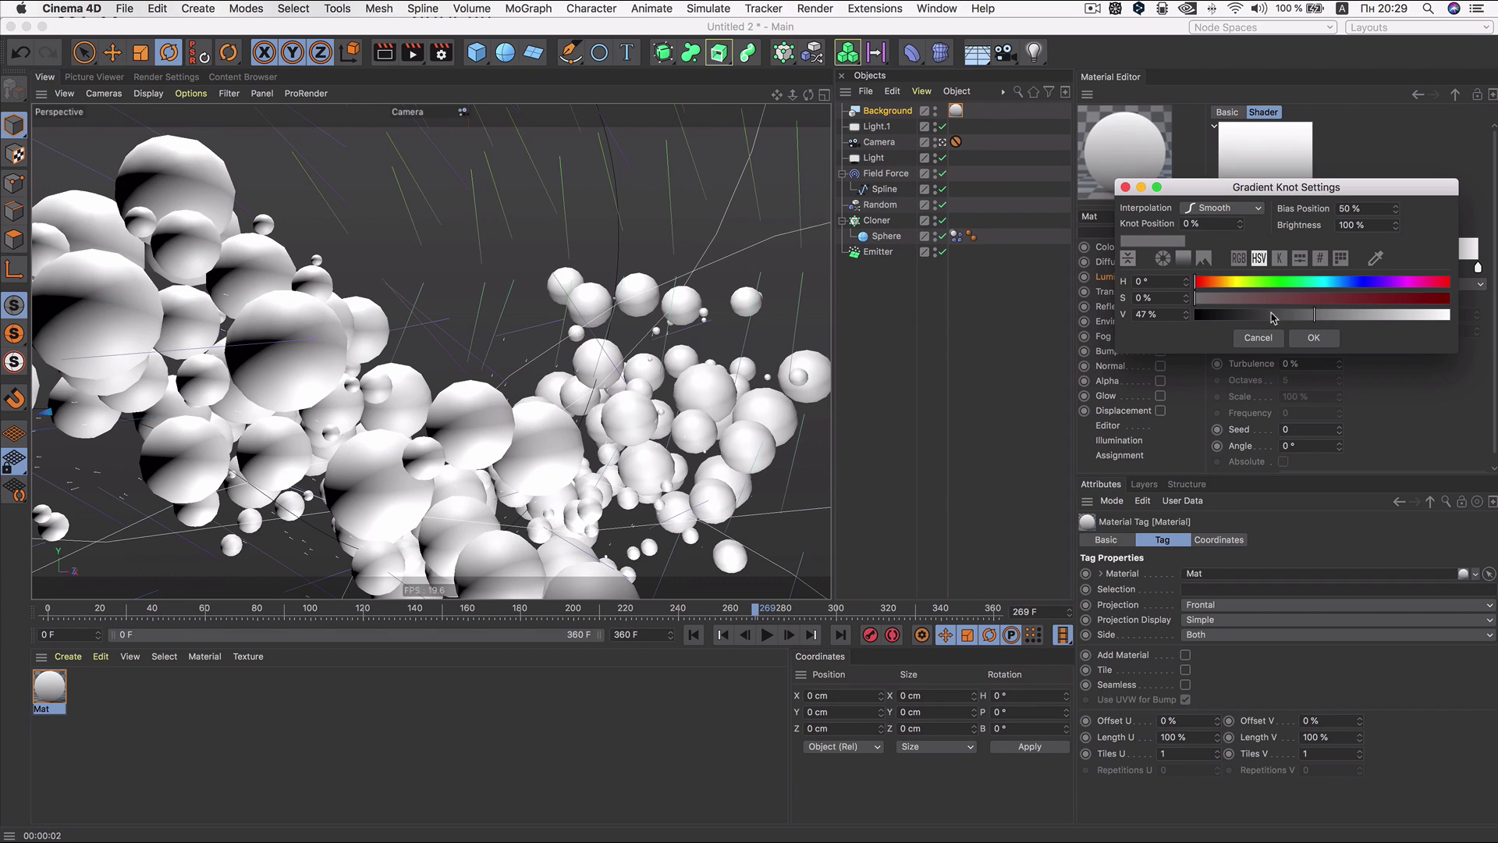
left_click(1343, 281)
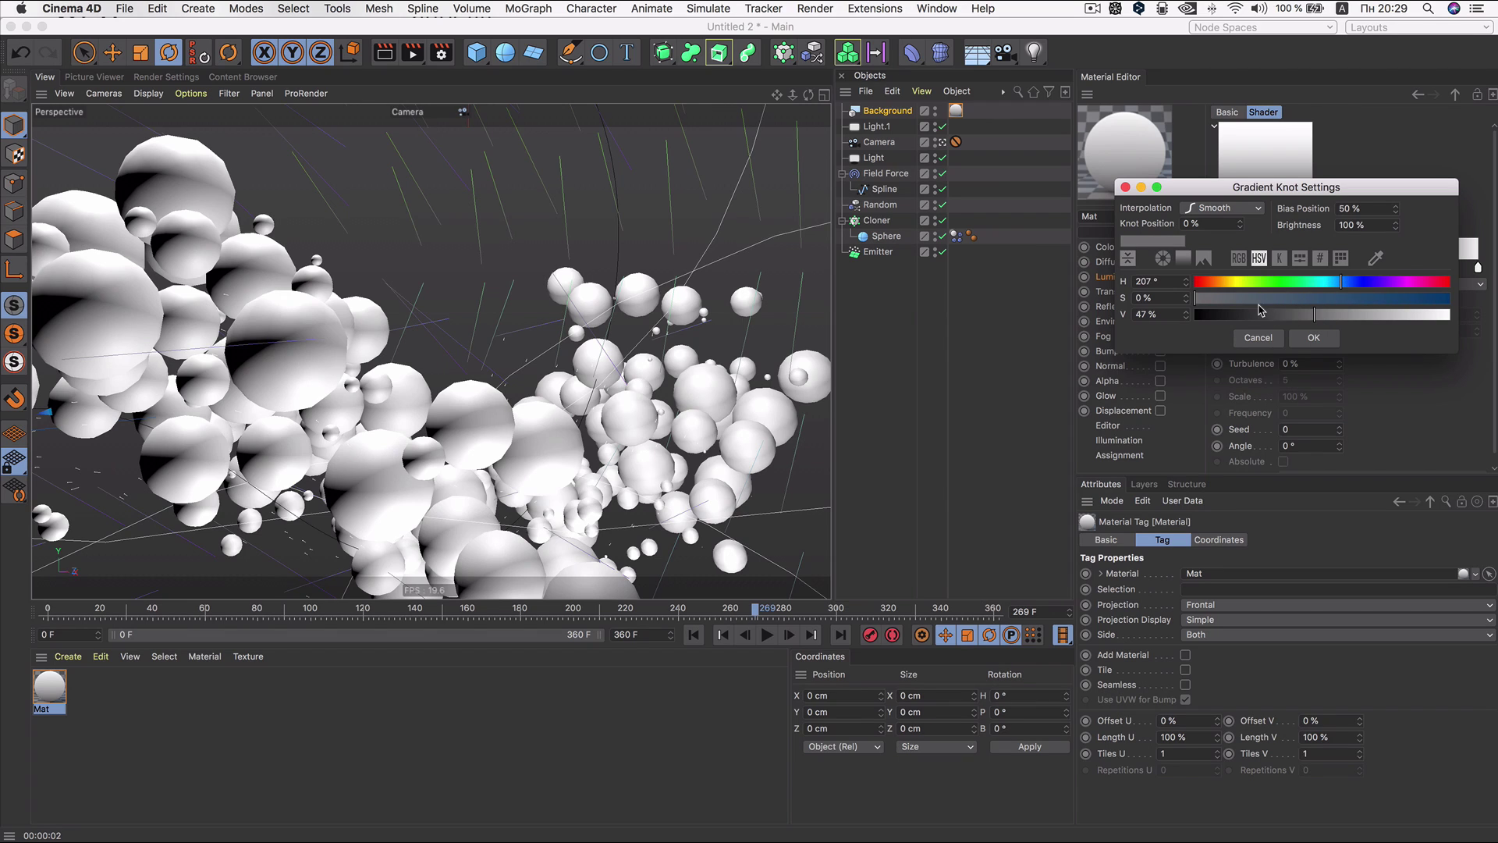
left_click(1231, 300)
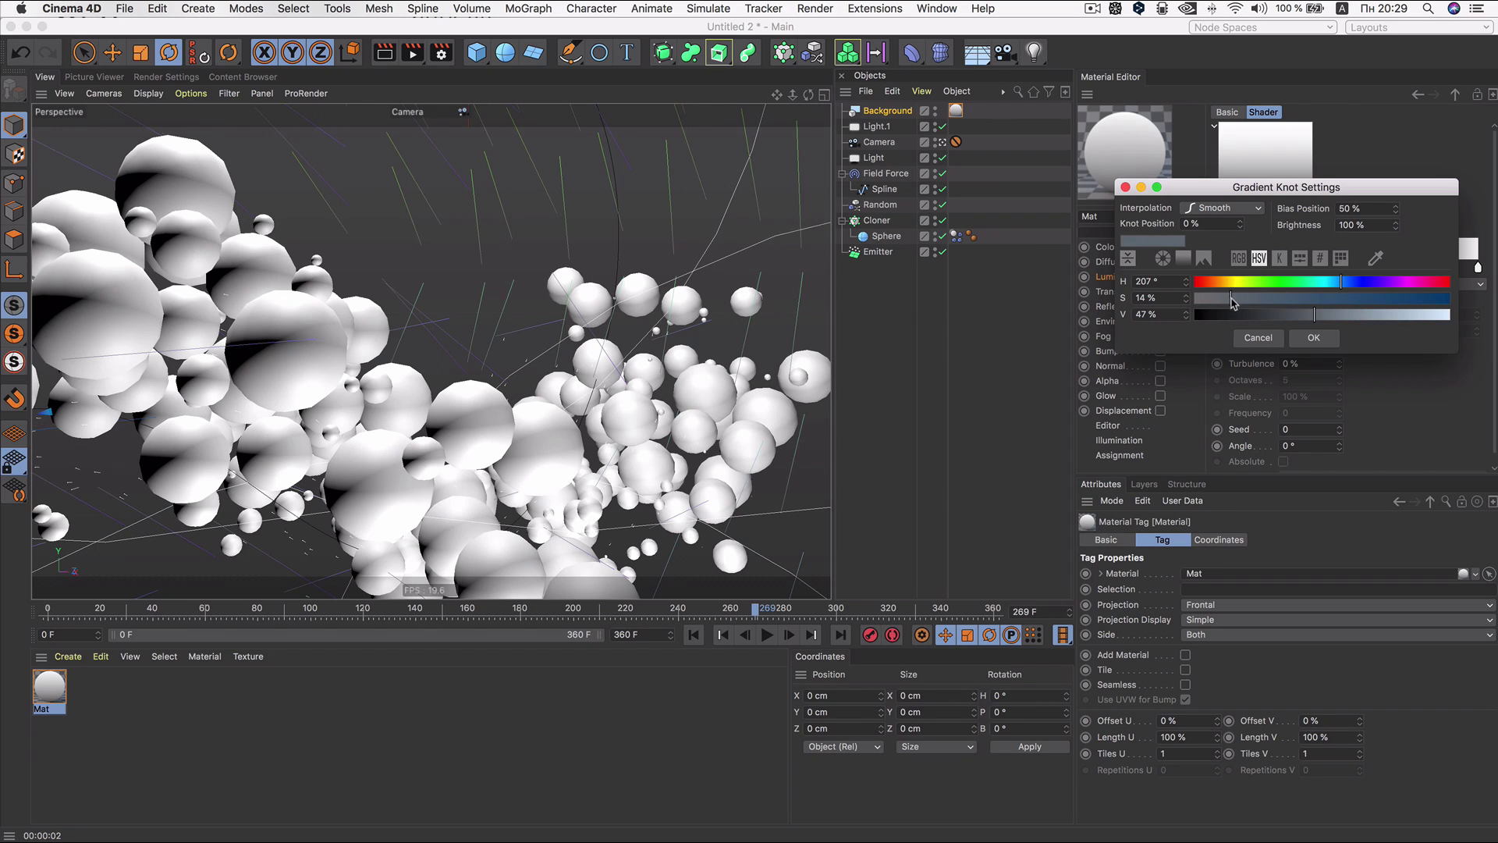
left_click(1311, 337)
Step: Recolour the gradient's white end knot to a pale light blue
double_click(1477, 268)
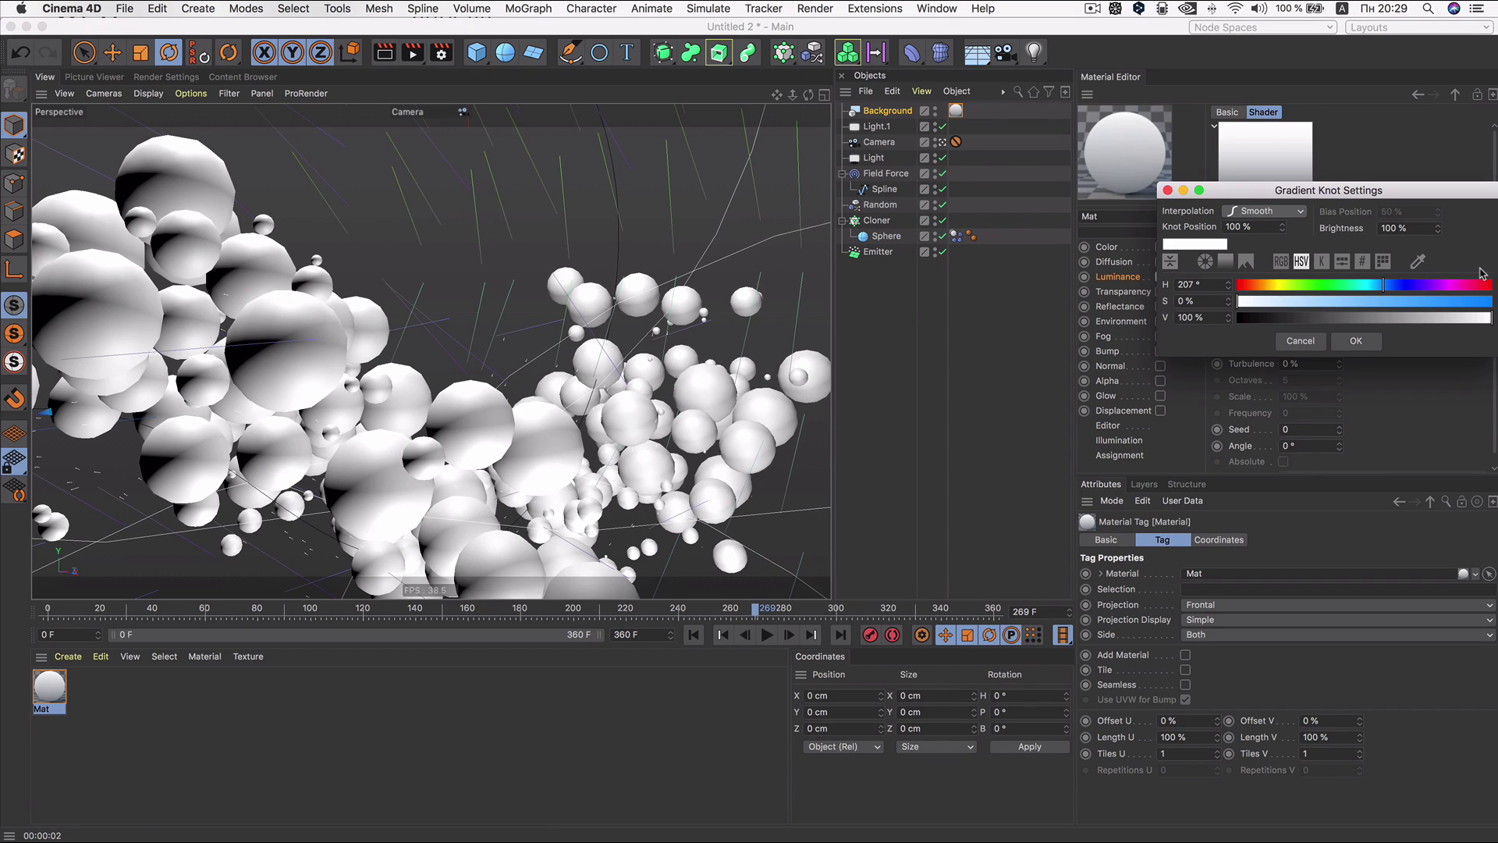
left_click(1271, 302)
left_click_drag(1467, 318, 1435, 320)
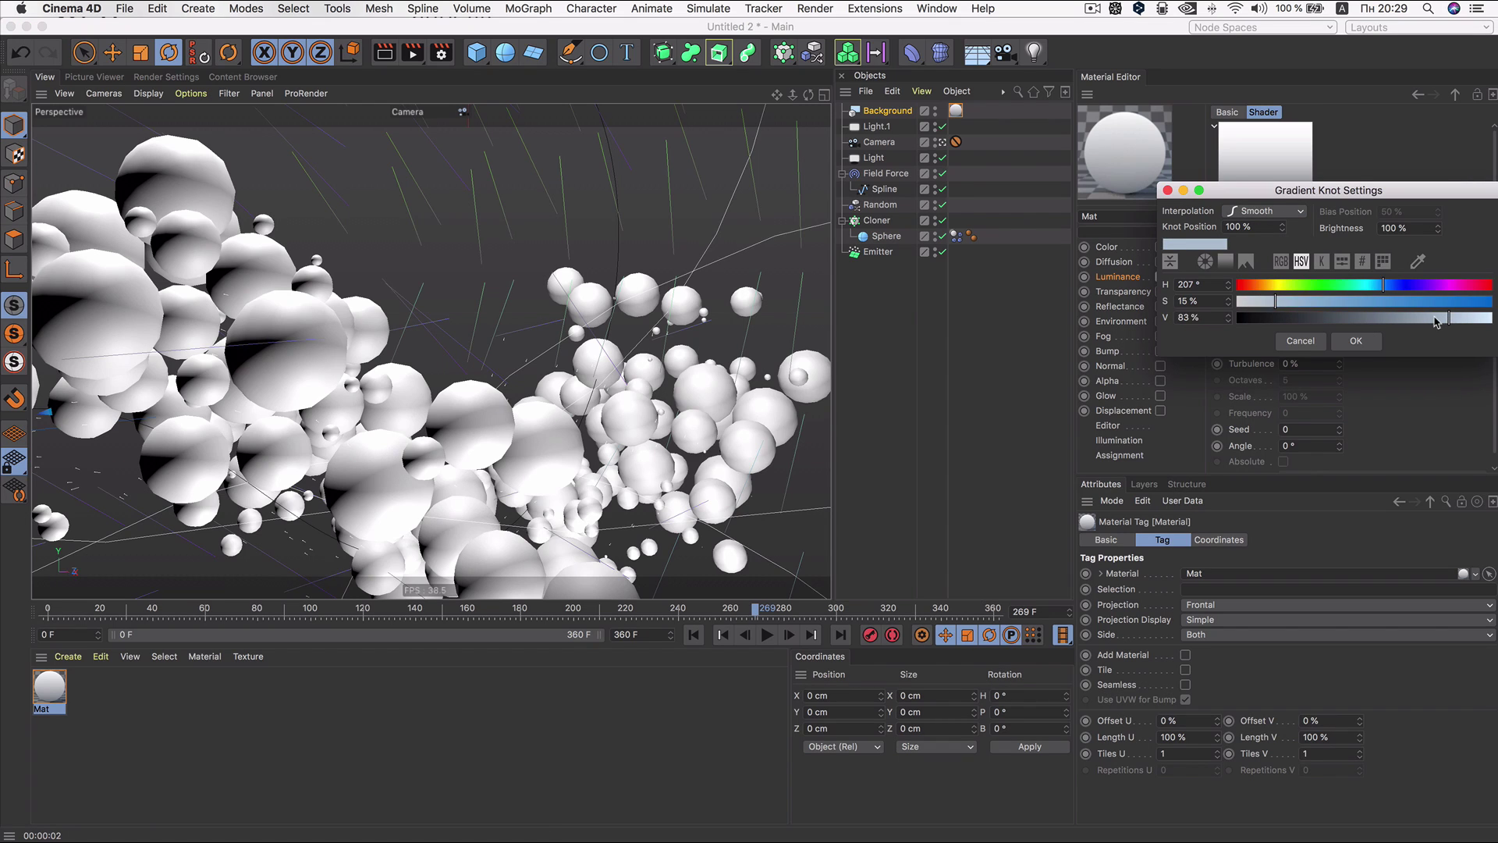
left_click(1378, 343)
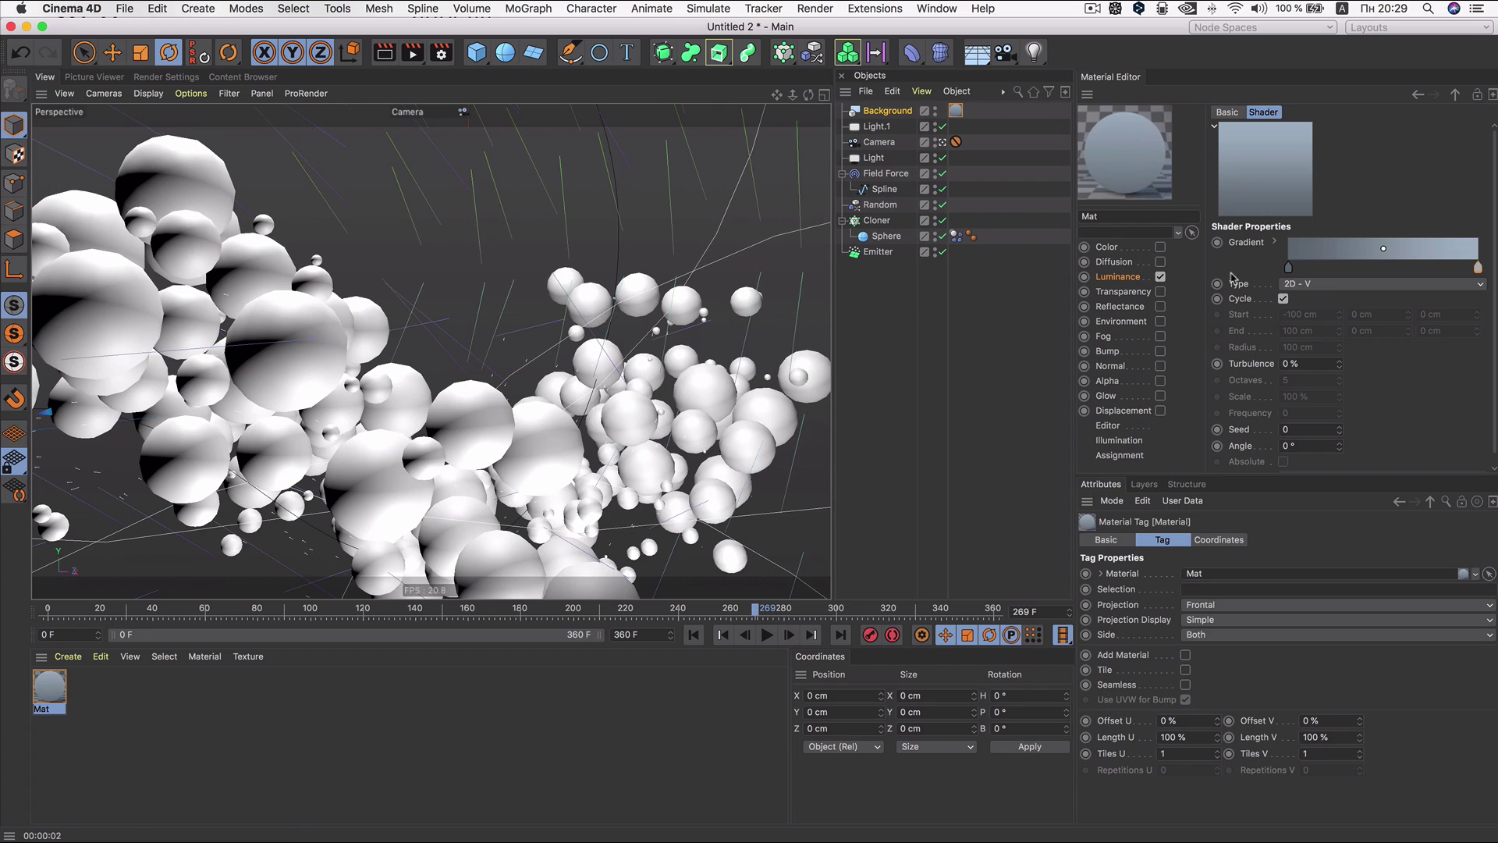
Step: Lighten the start knot and brighten the end knot, then render a background preview
double_click(1289, 273)
left_click(1337, 325)
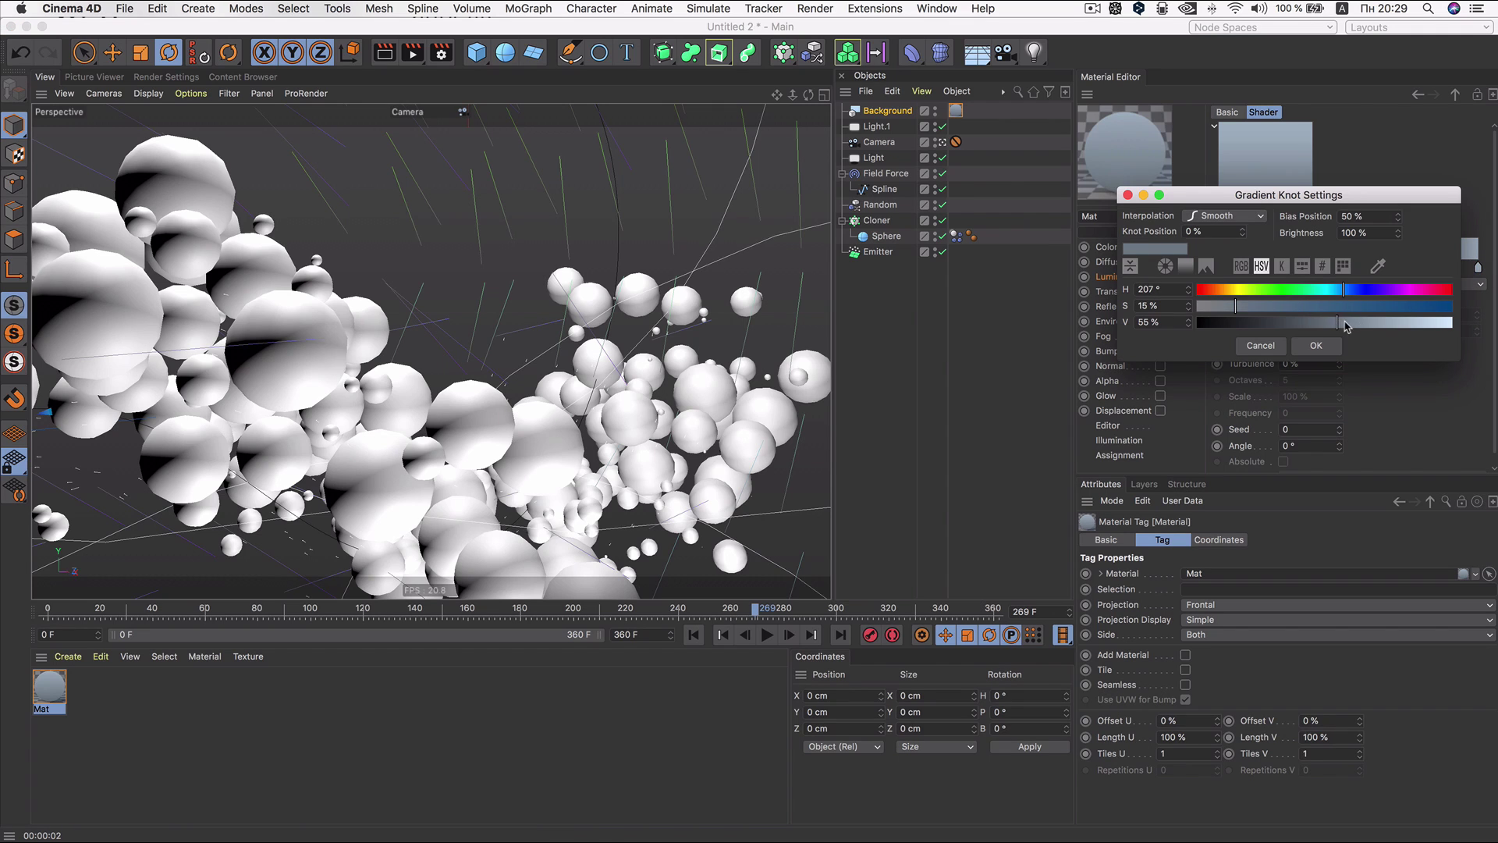
left_click(1316, 347)
double_click(1477, 269)
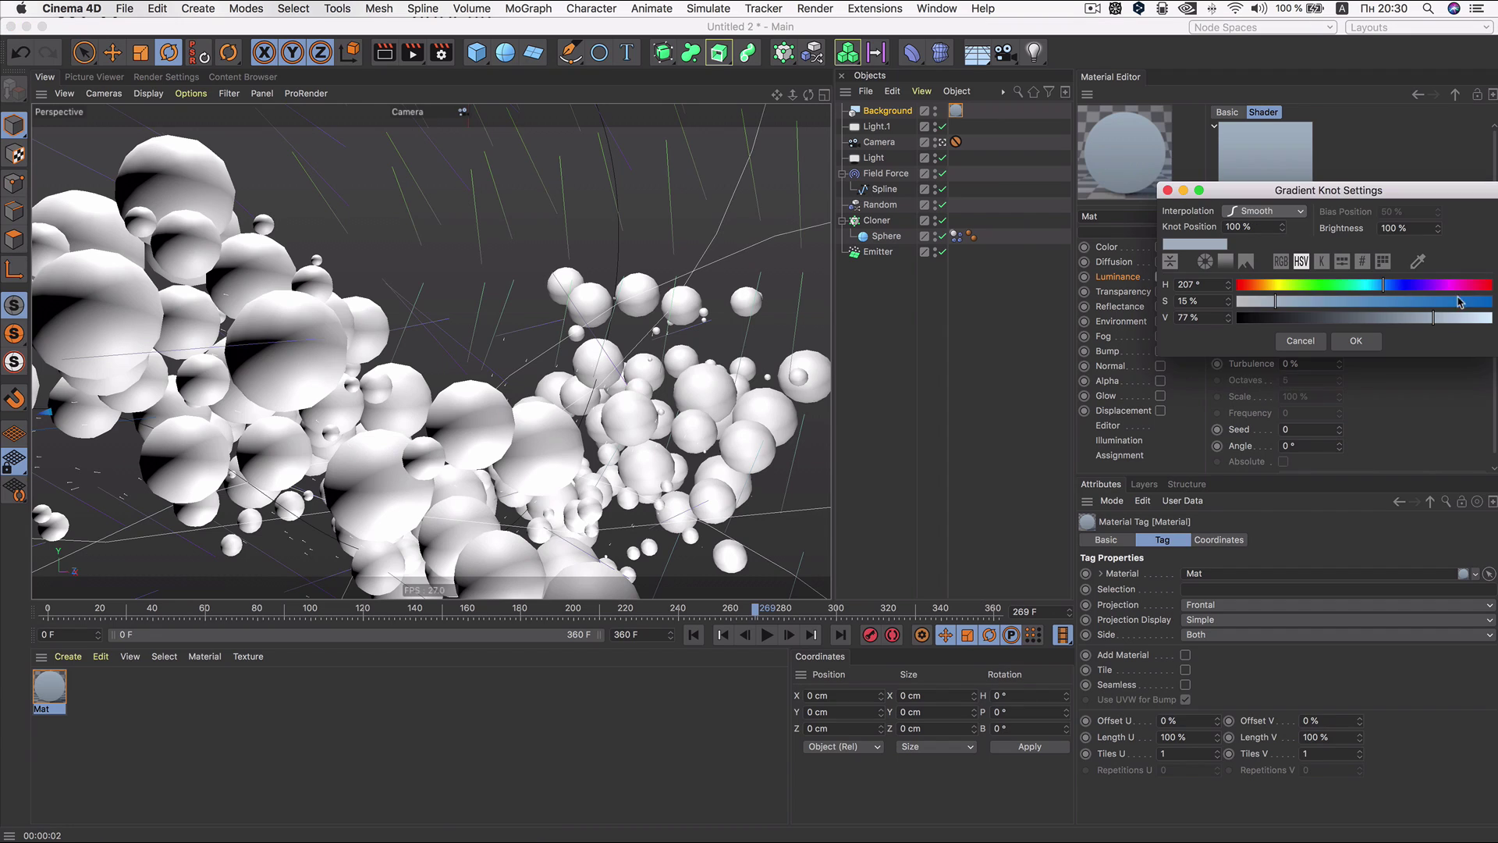
left_click(1443, 318)
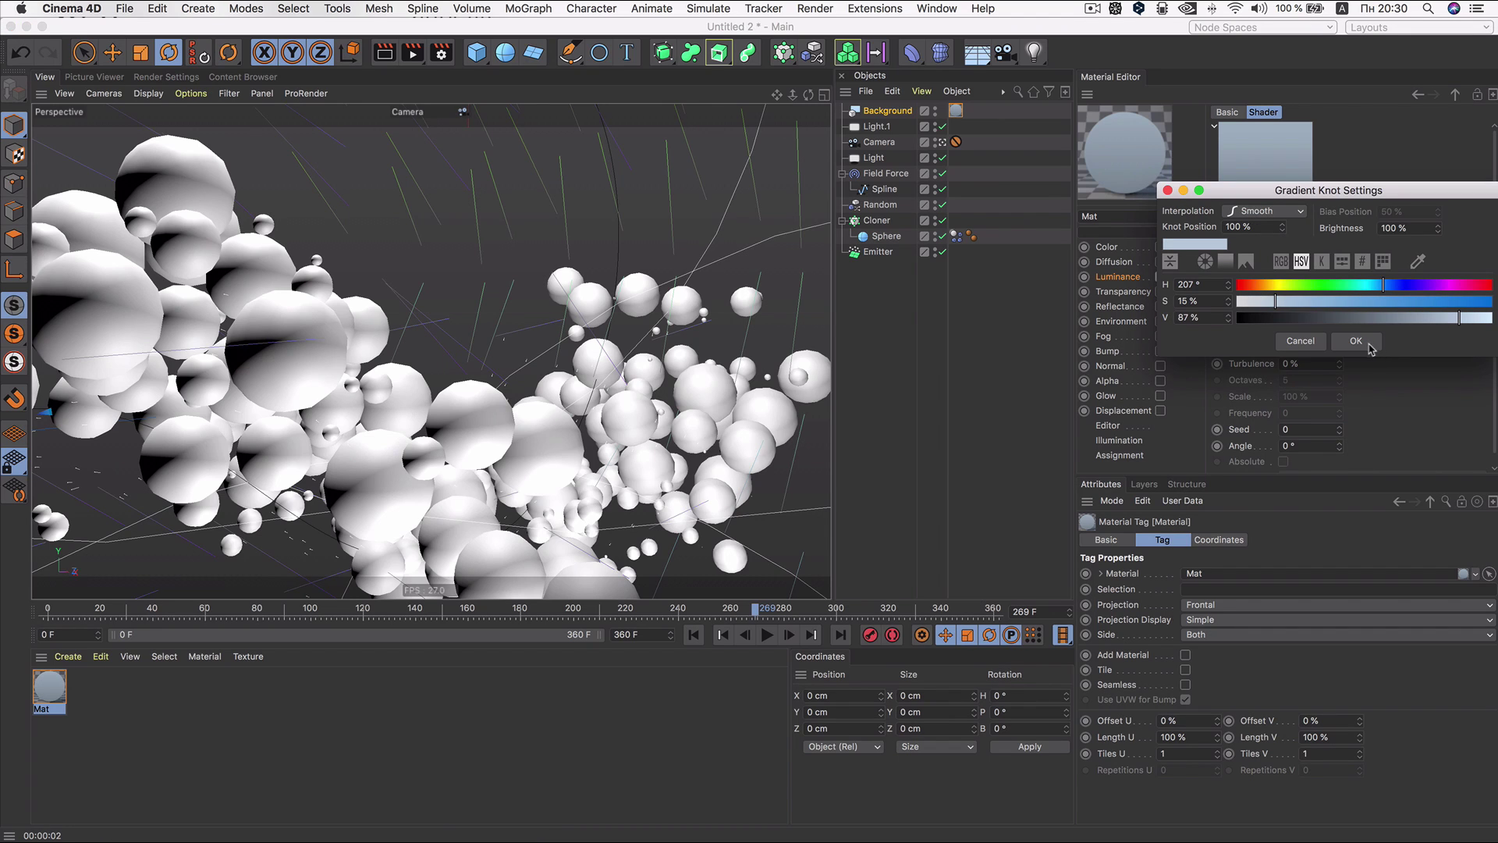
left_click(1356, 341)
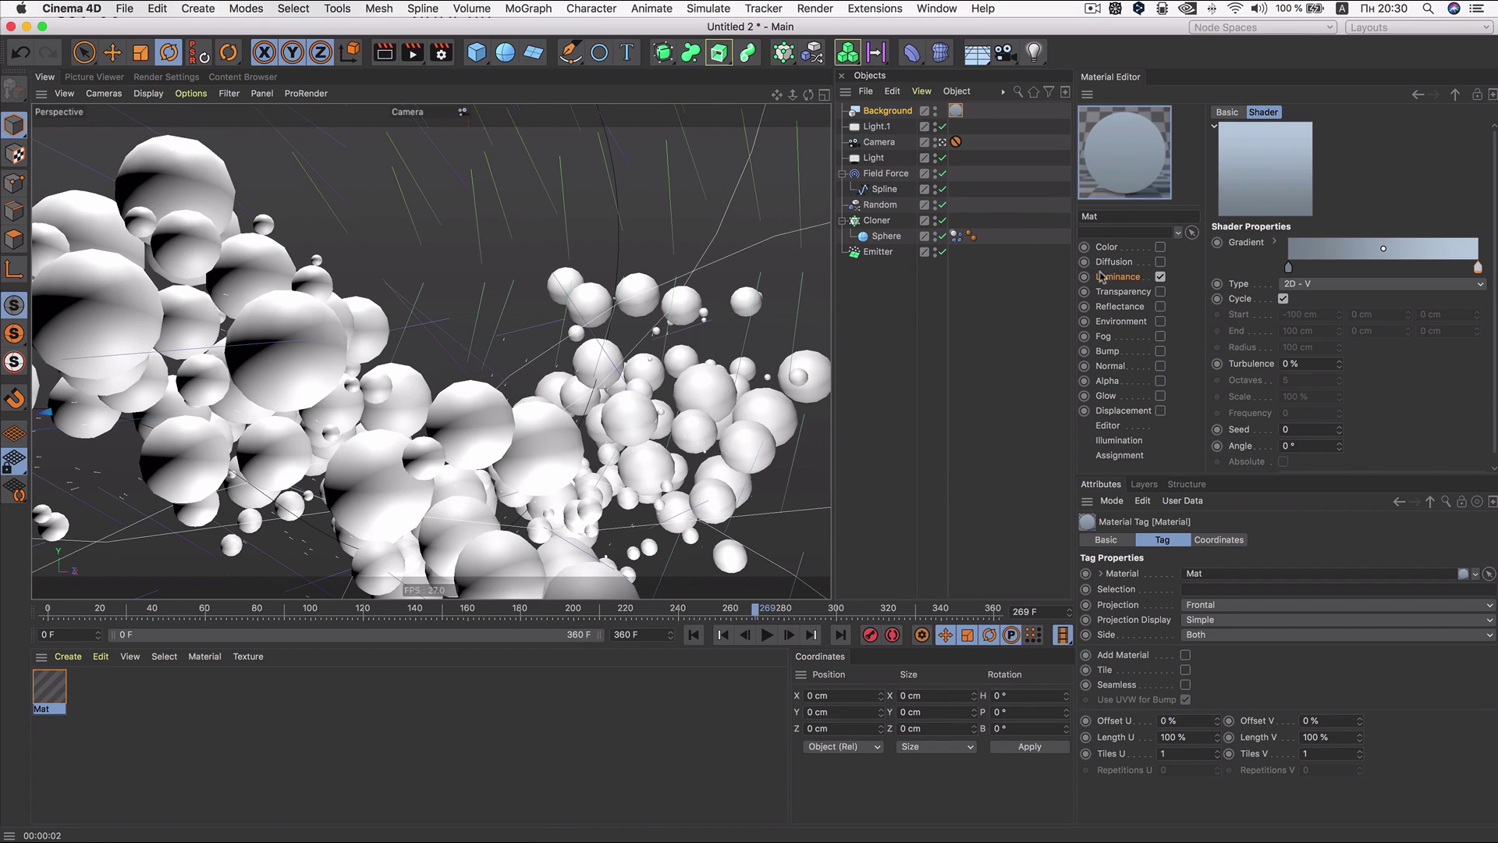
double_click(1479, 269)
left_click(1464, 319)
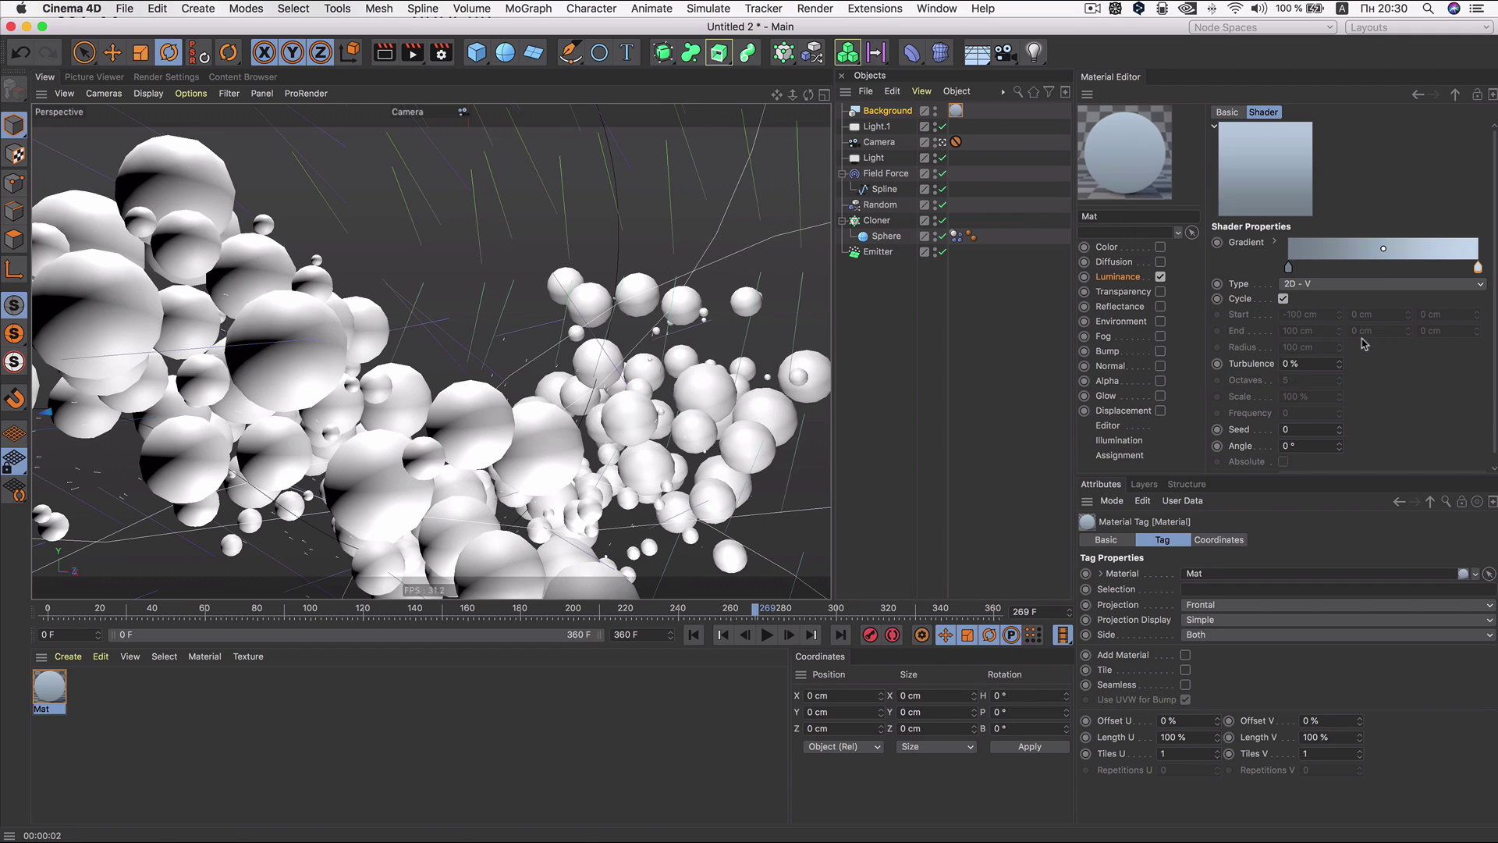
left_click(1356, 338)
left_click(386, 56)
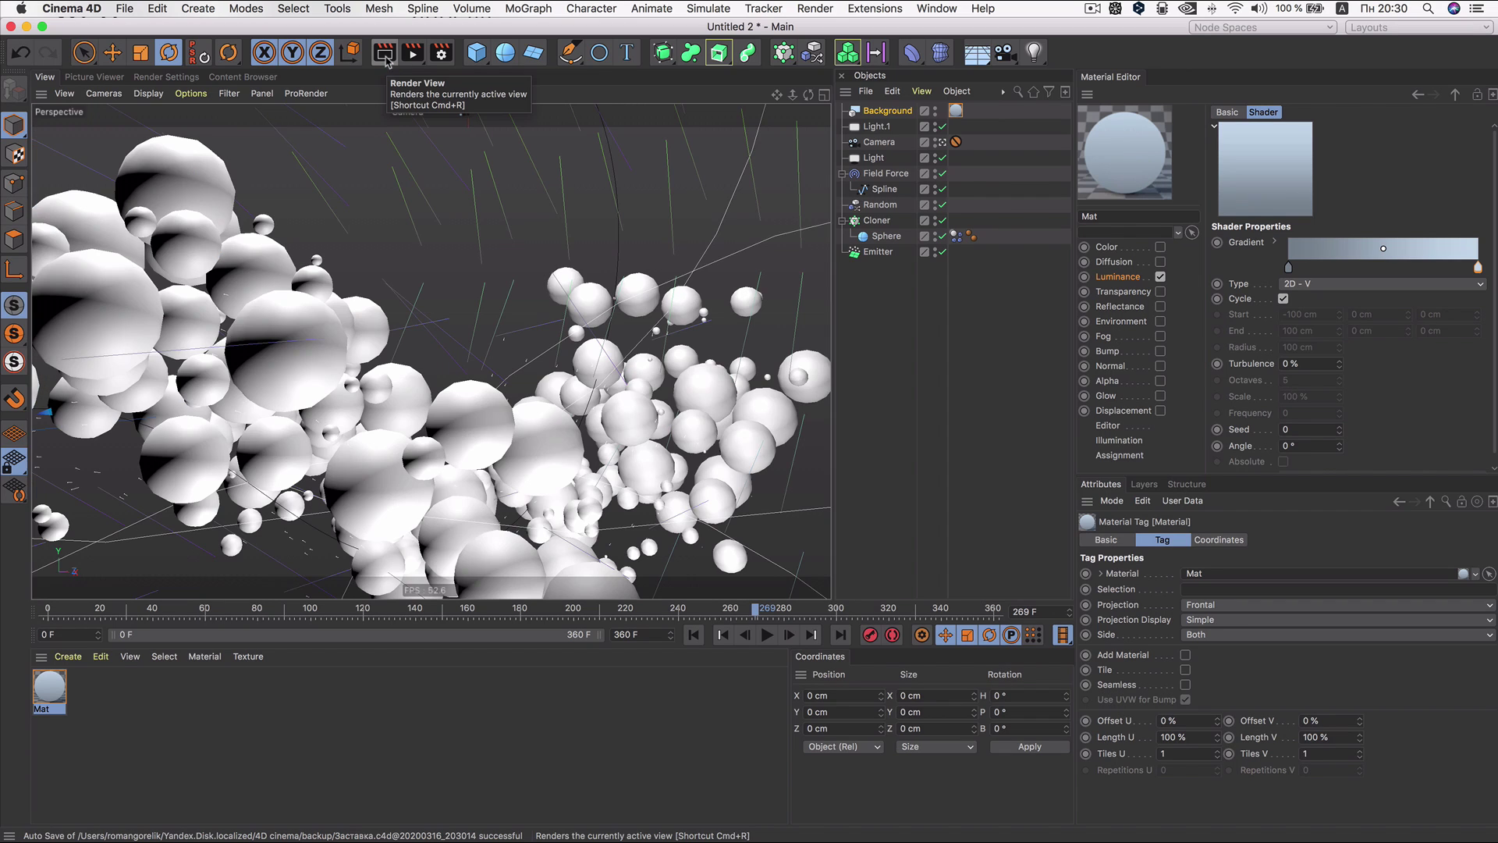
Step: Lighten the start colour further, desaturate the end colour, and re-render to check the gradient
double_click(1288, 267)
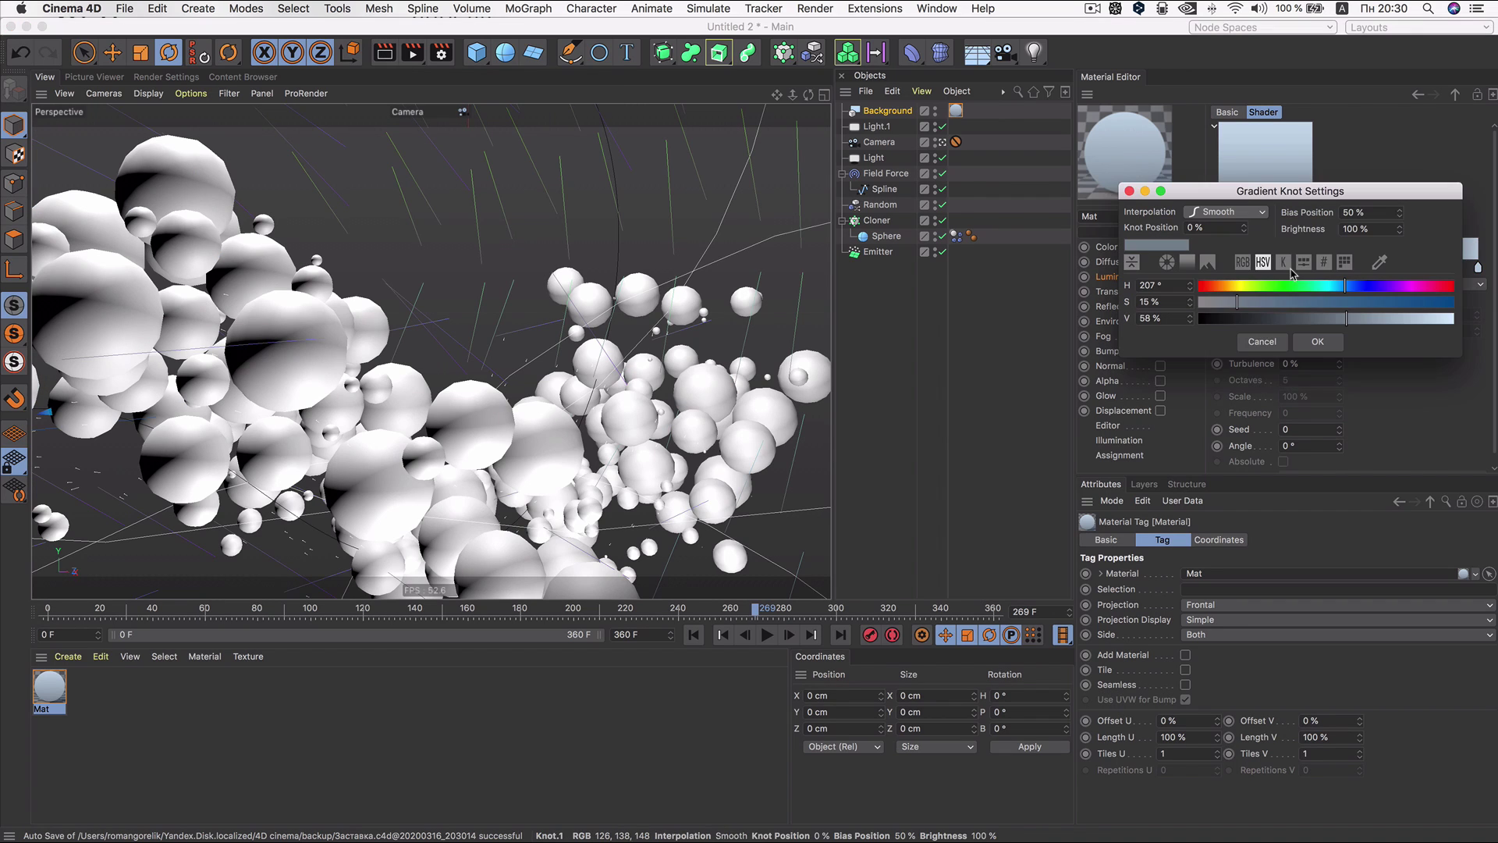
left_click(1365, 320)
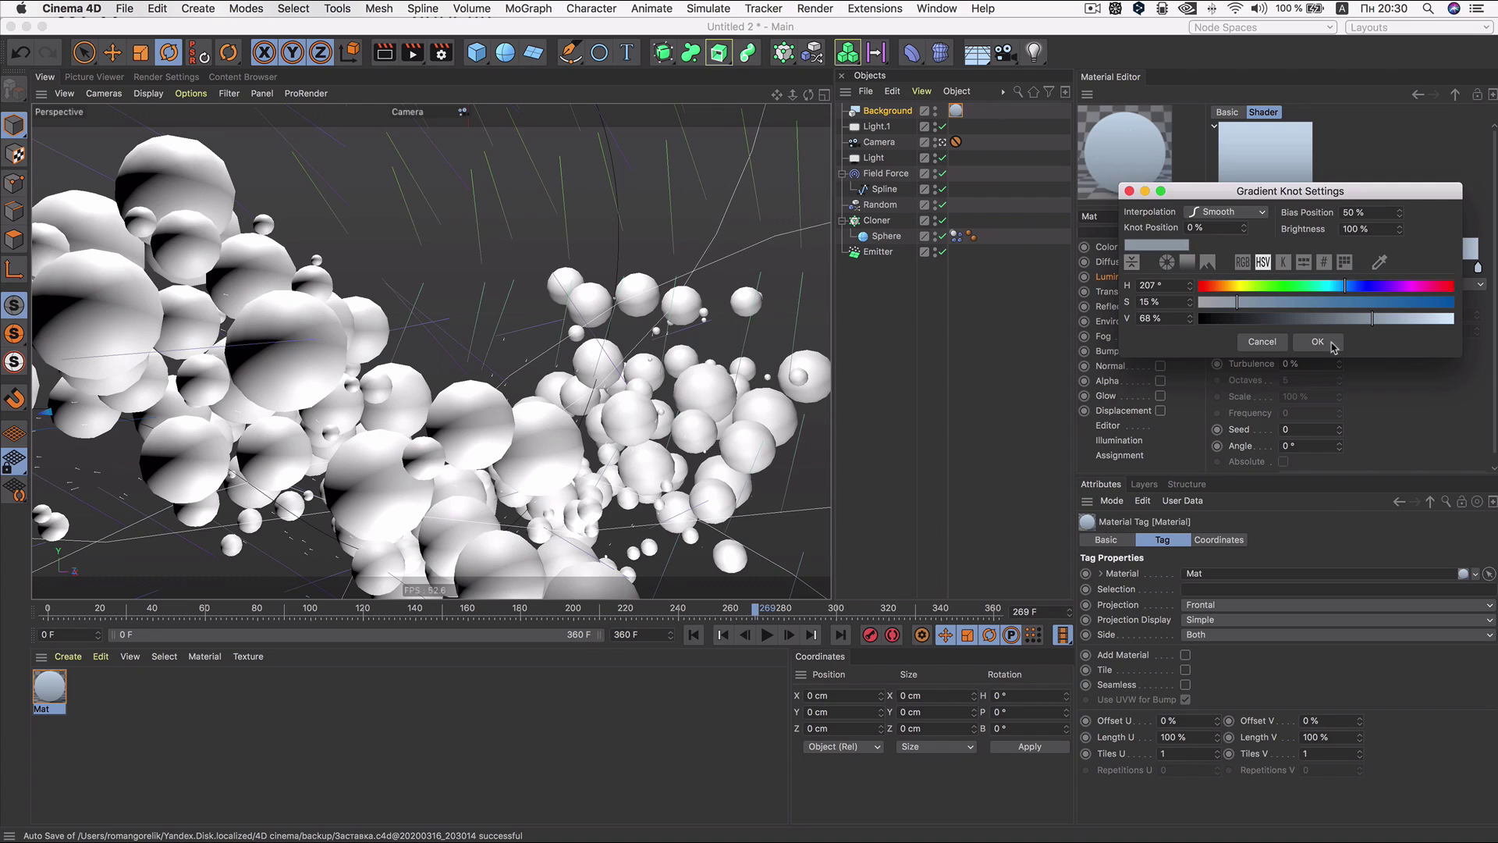
left_click(1331, 344)
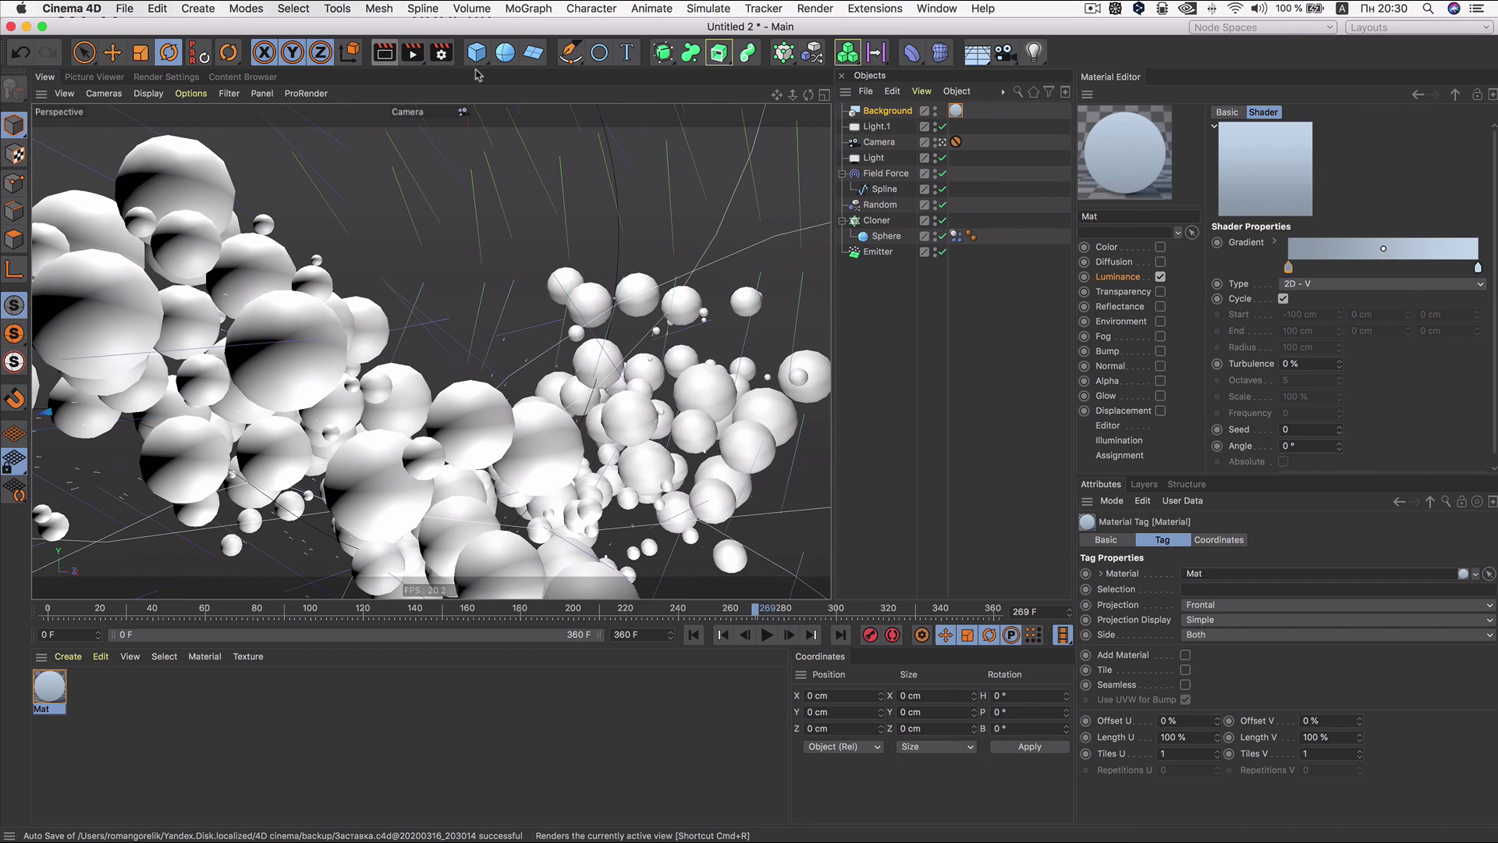
double_click(1477, 267)
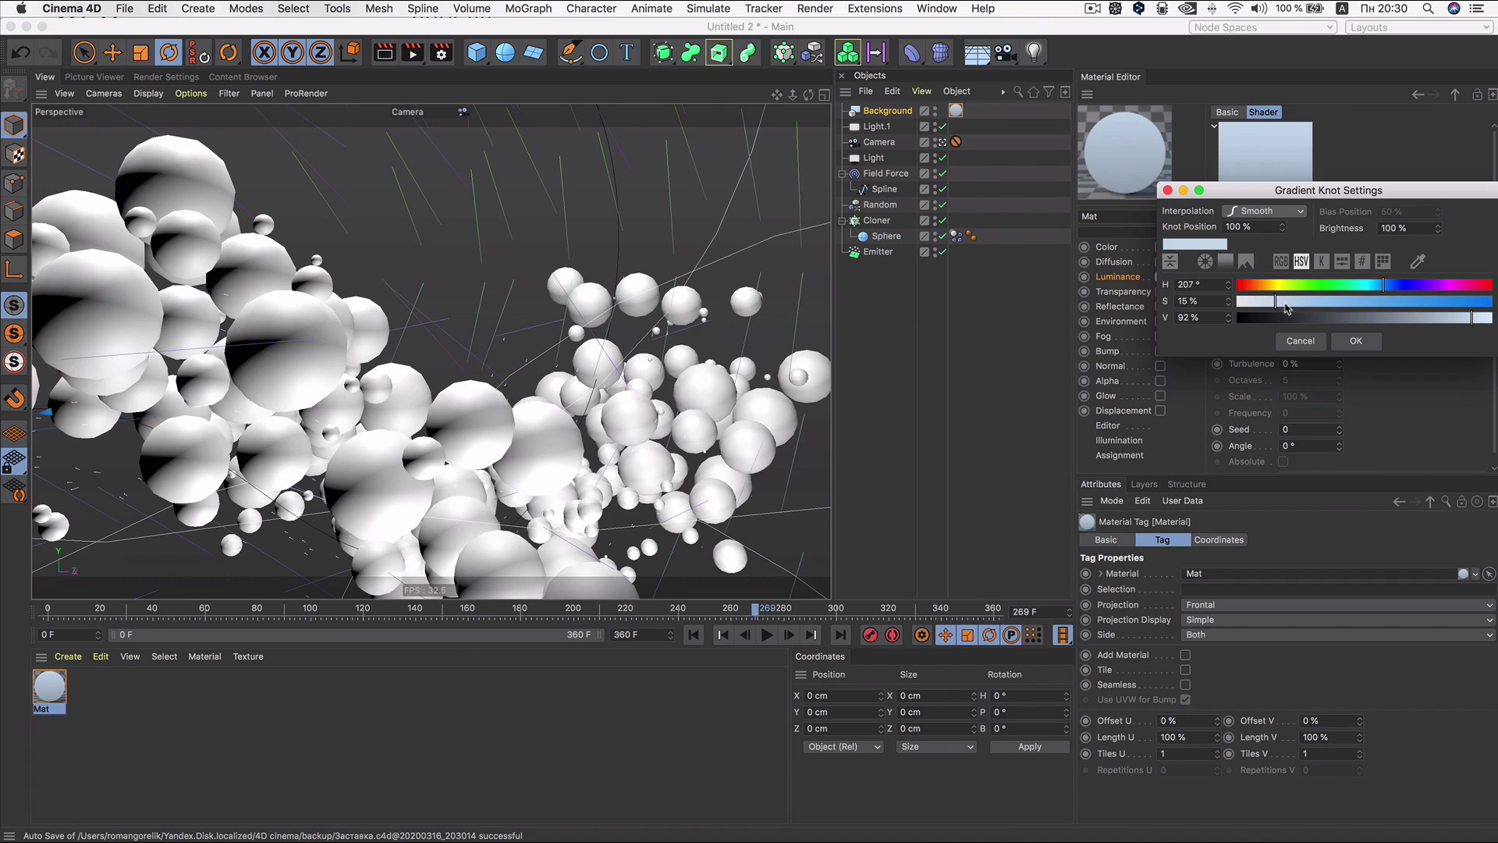
left_click_drag(1285, 307, 1261, 302)
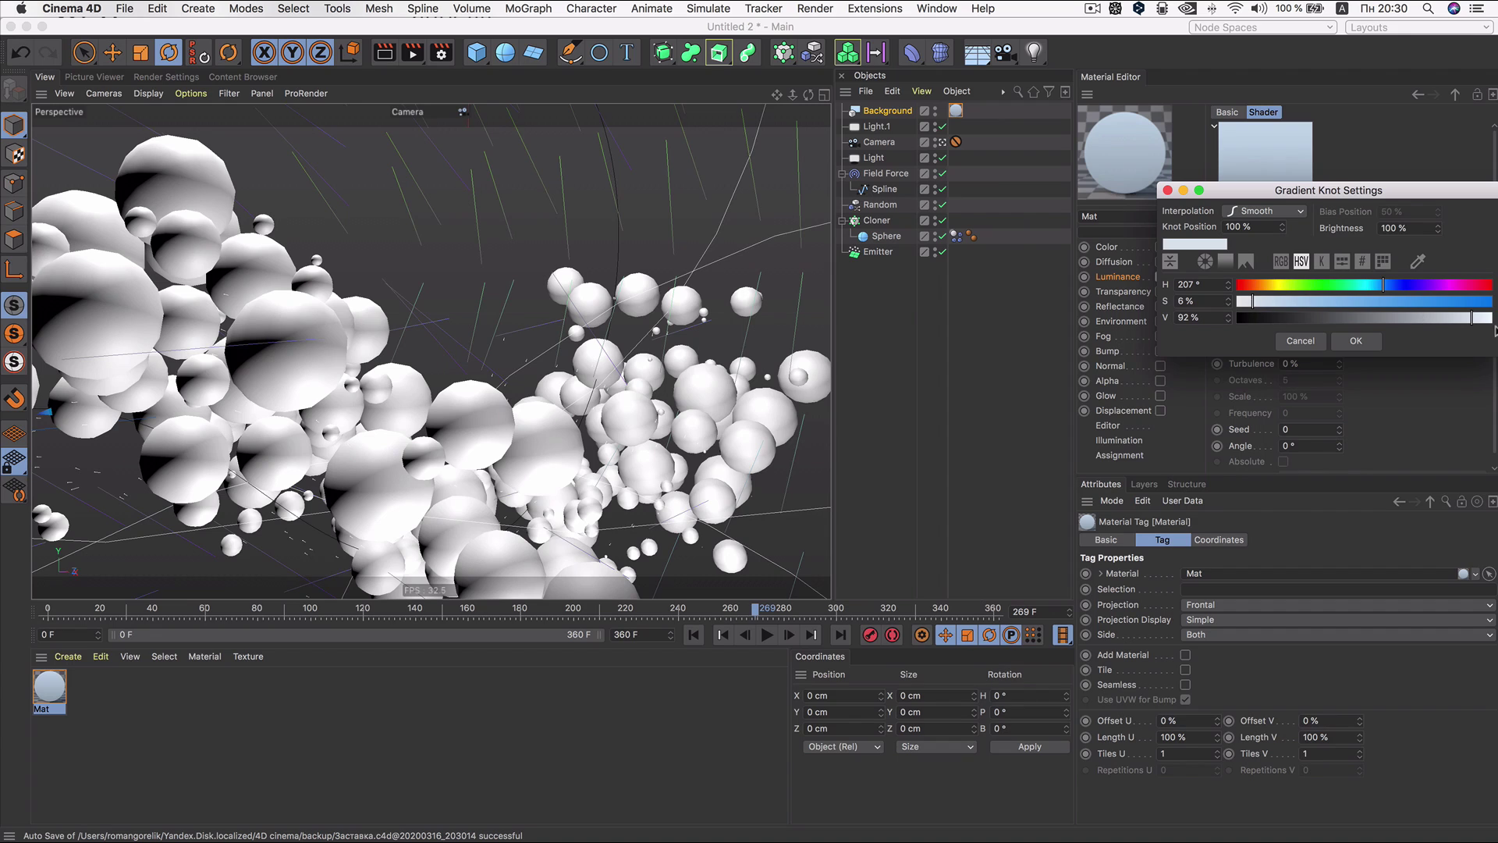
left_click(1356, 341)
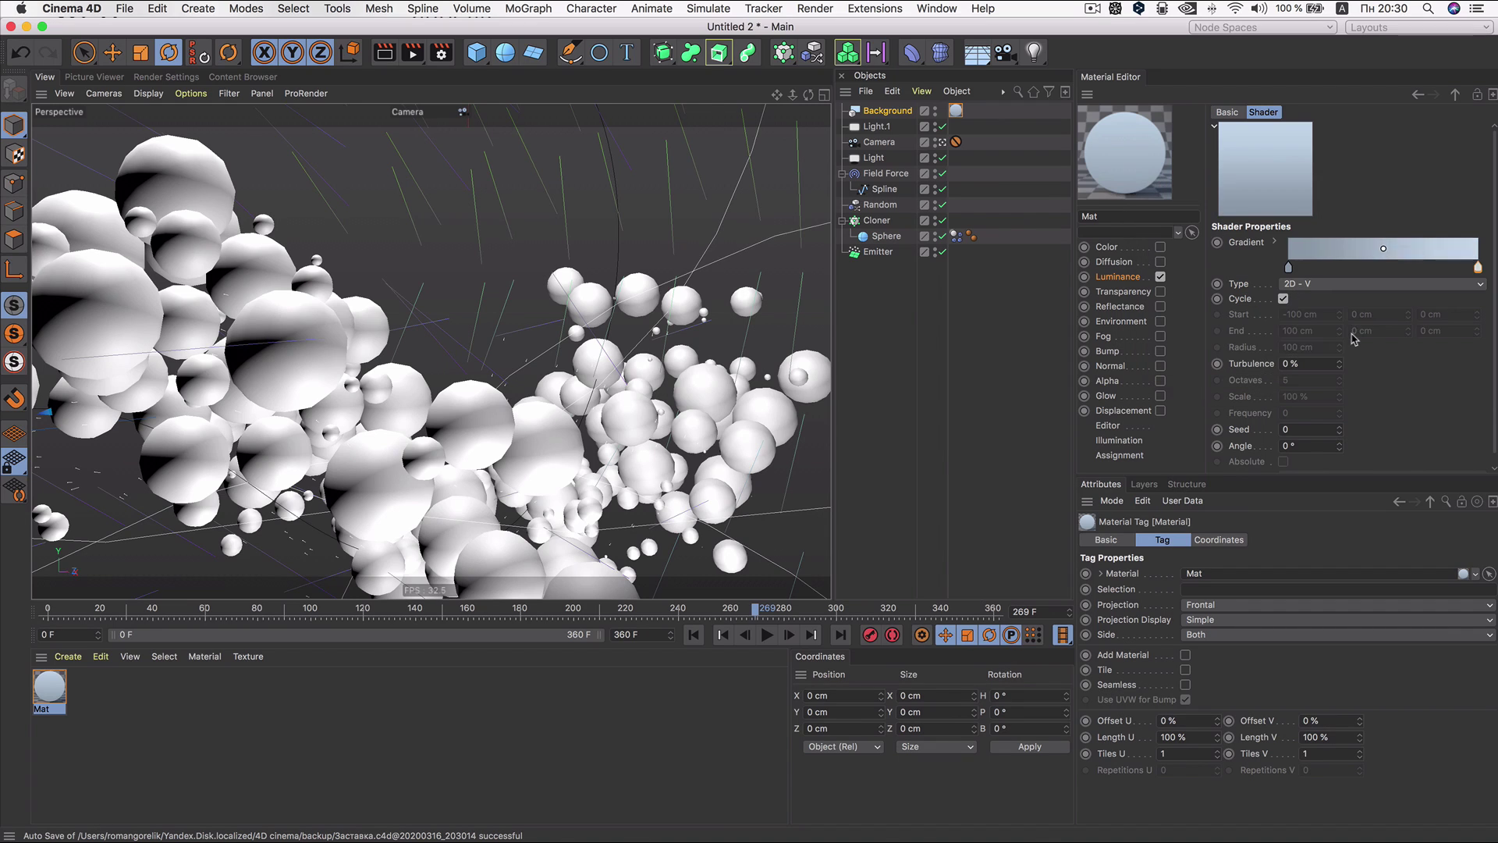
left_click(386, 53)
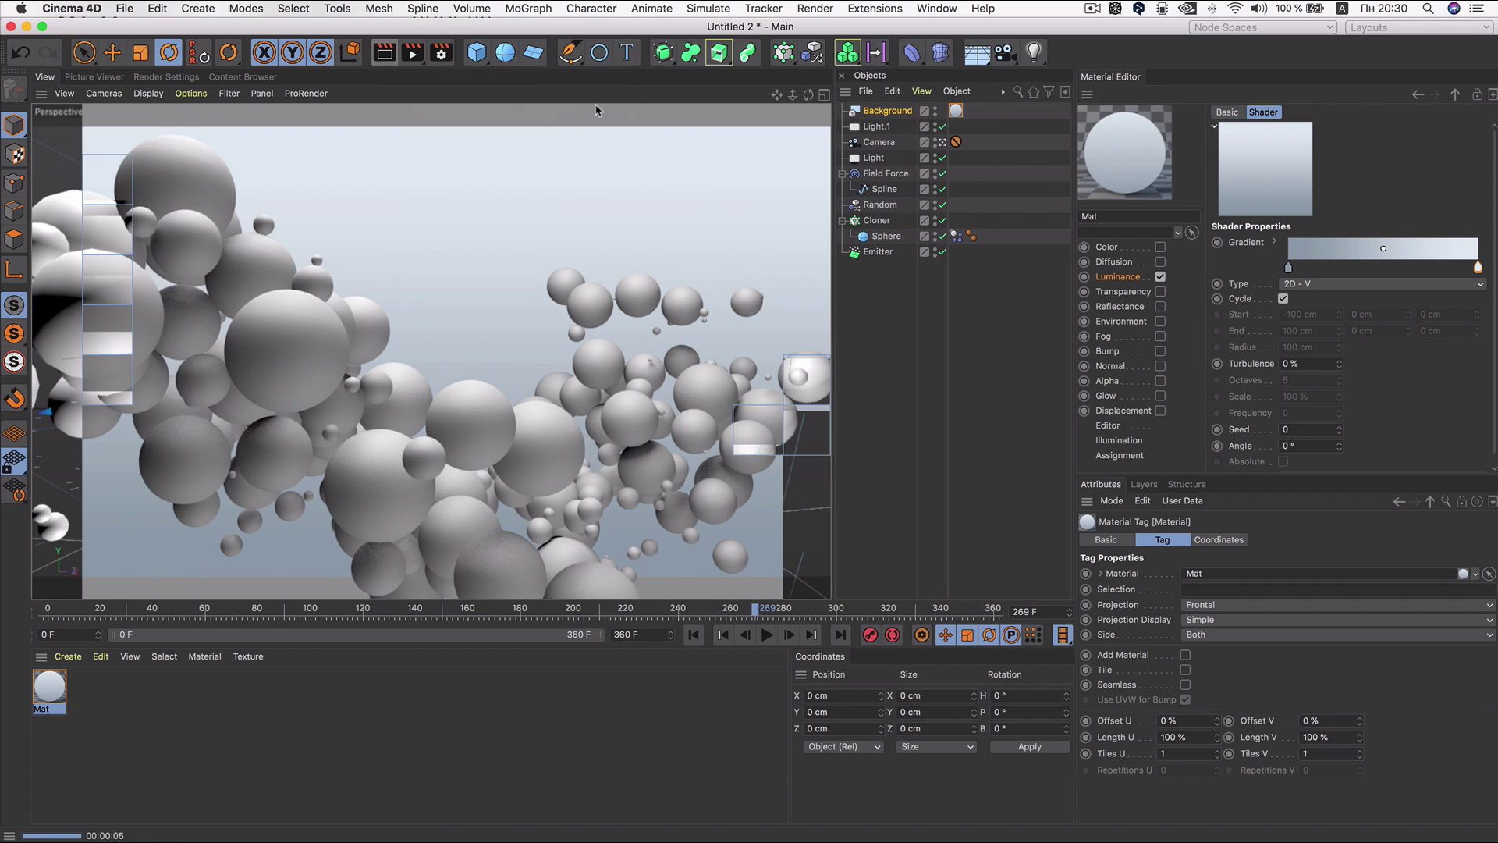
Step: Create Mat.1, duplicate the Sphere as Sphere.1 under the Cloner, and apply Mat.1 to it
double_click(123, 688)
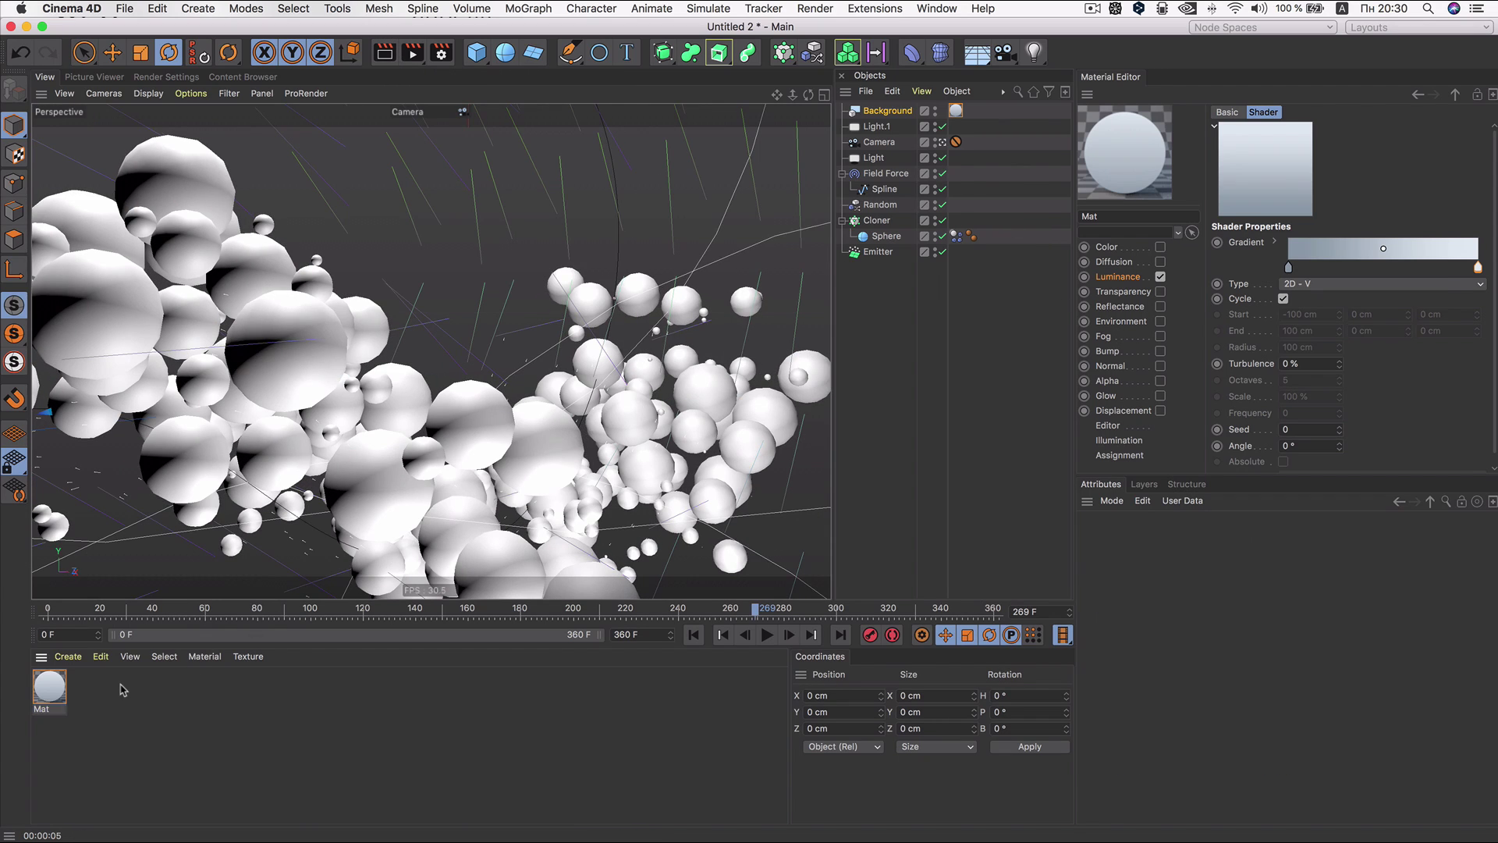
left_click(867, 238)
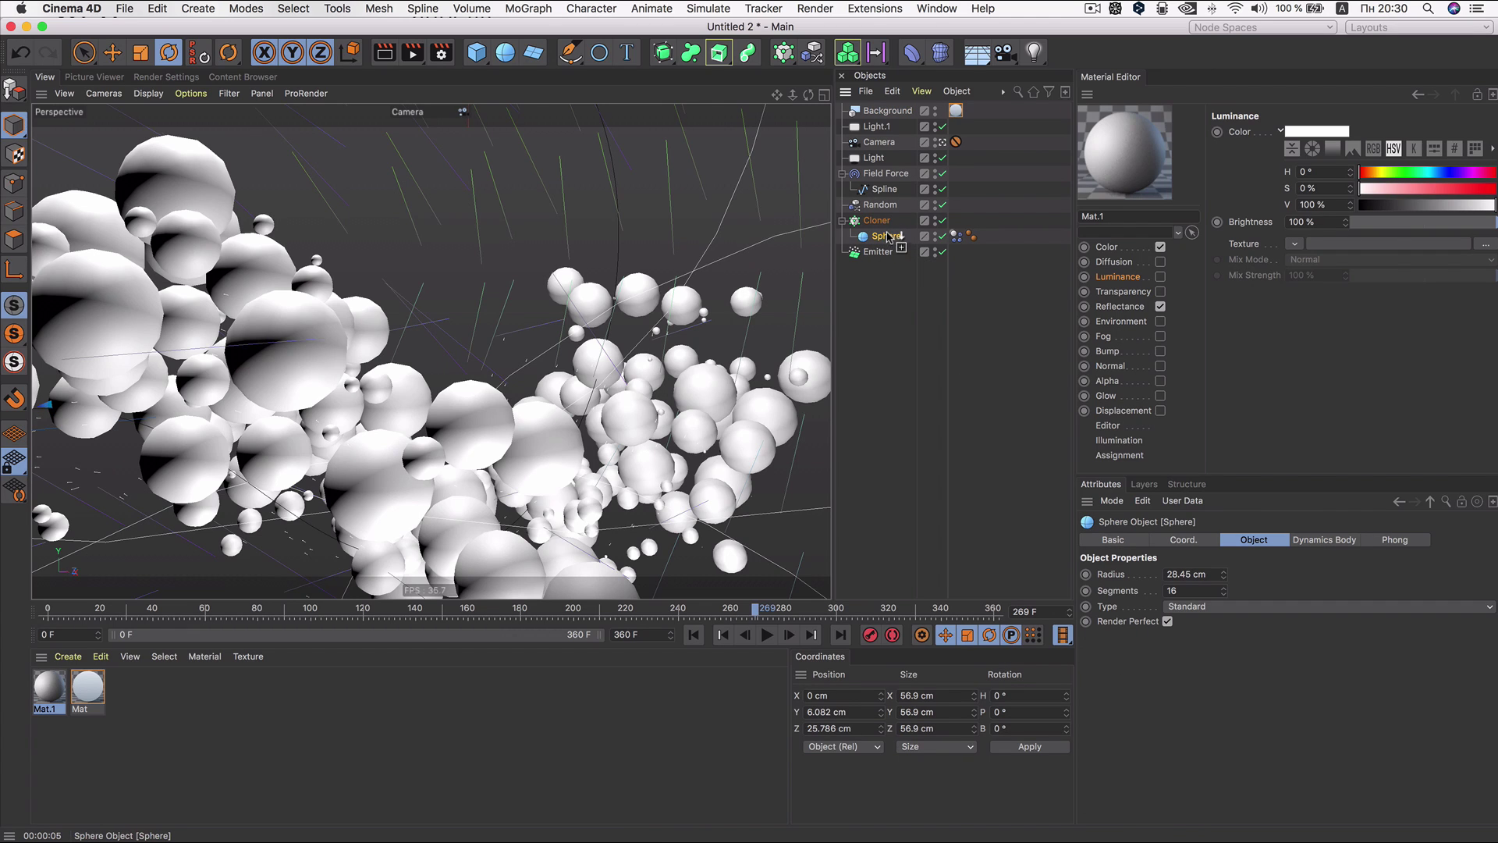
left_click_drag(882, 243, 893, 237, "ctrl")
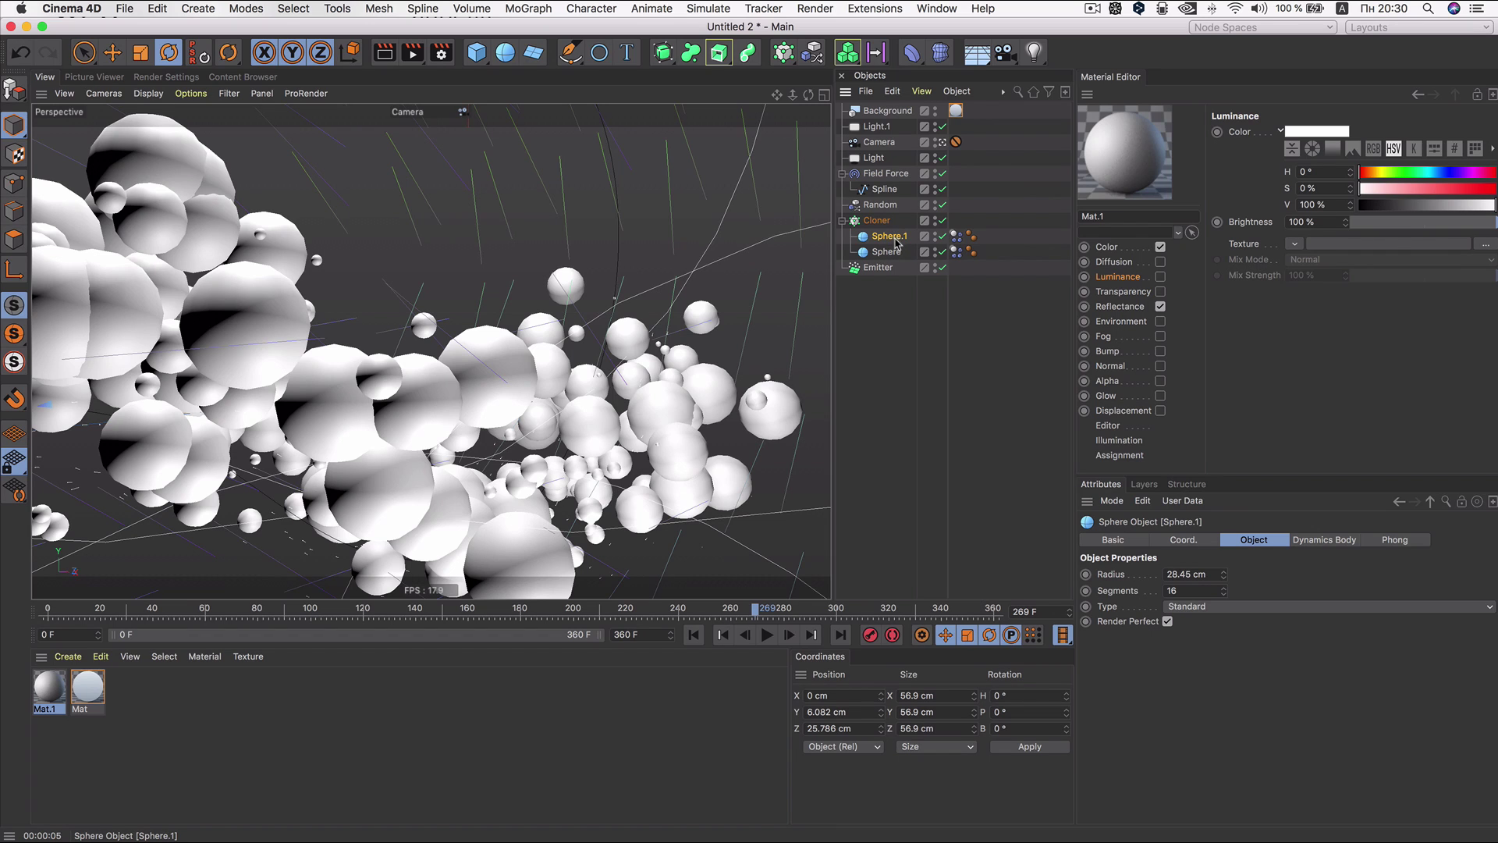
left_click(51, 691)
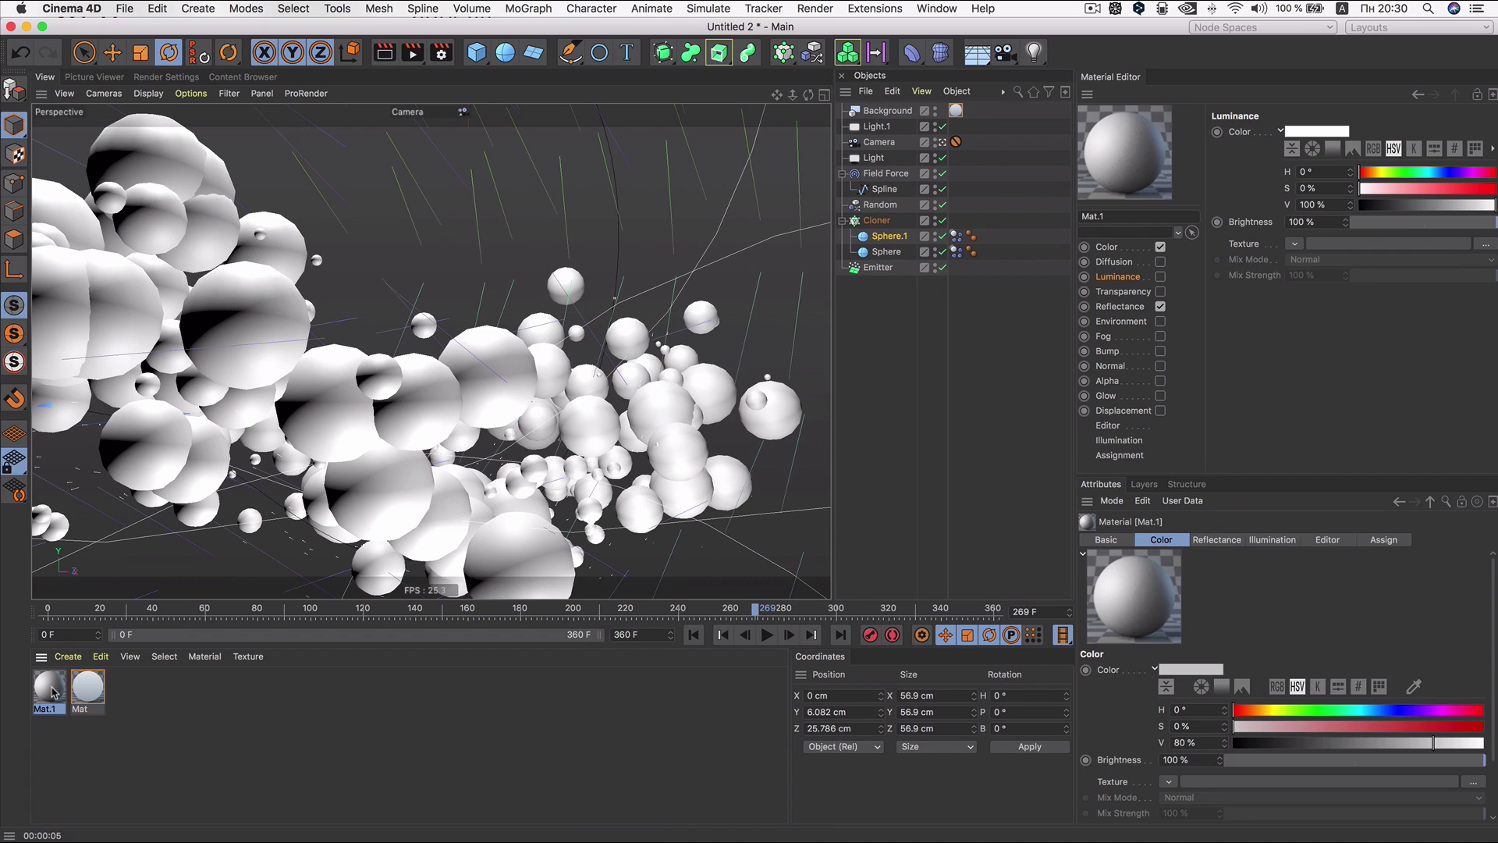
left_click_drag(55, 692, 909, 238)
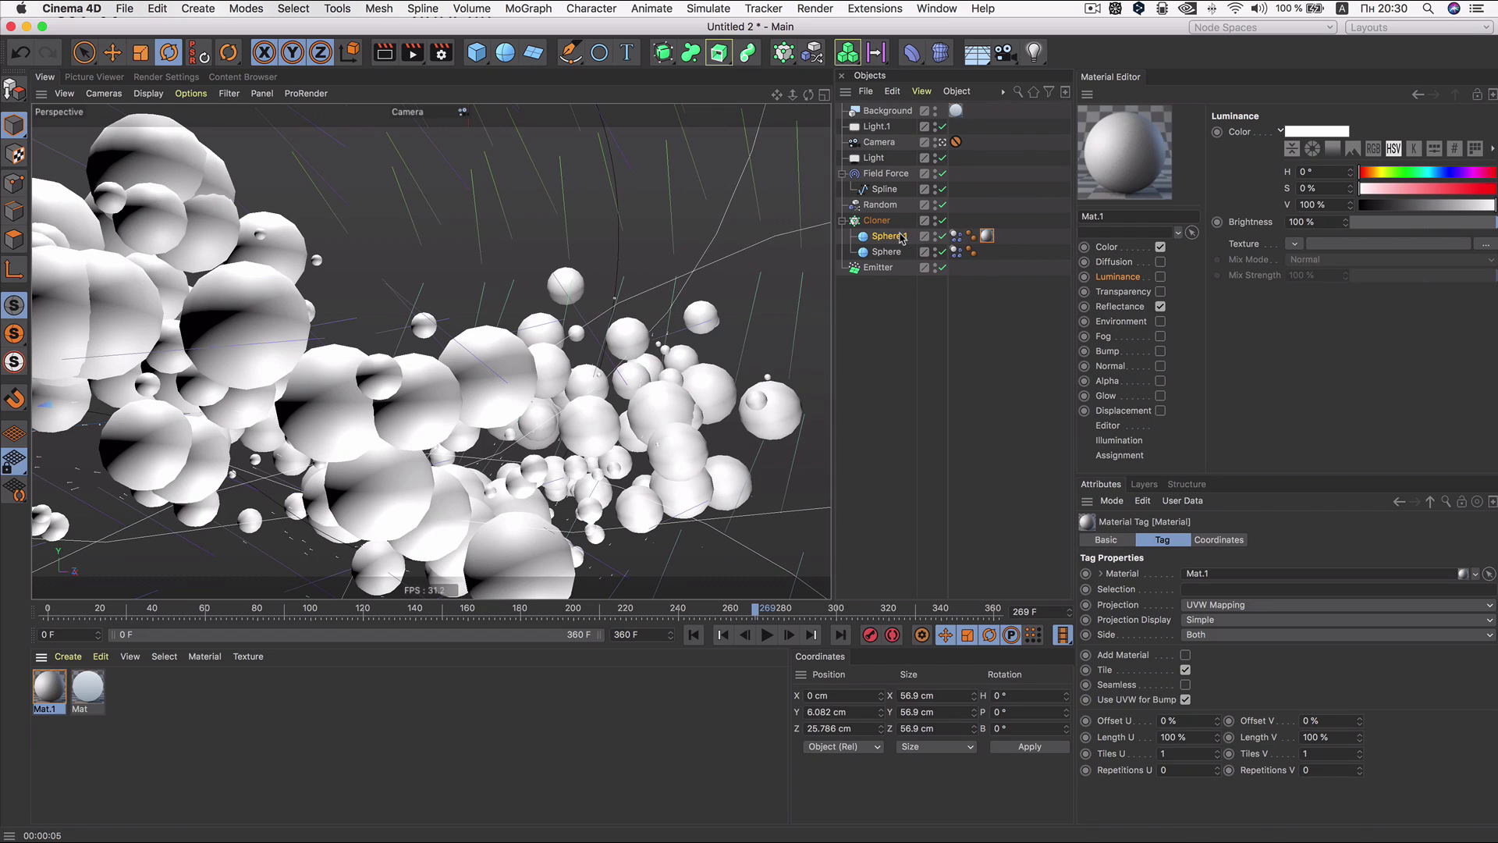
Step: Colour Mat.1 pale pink at H 347°, S 14%, V 97%, checking with a viewport render
left_click(1115, 248)
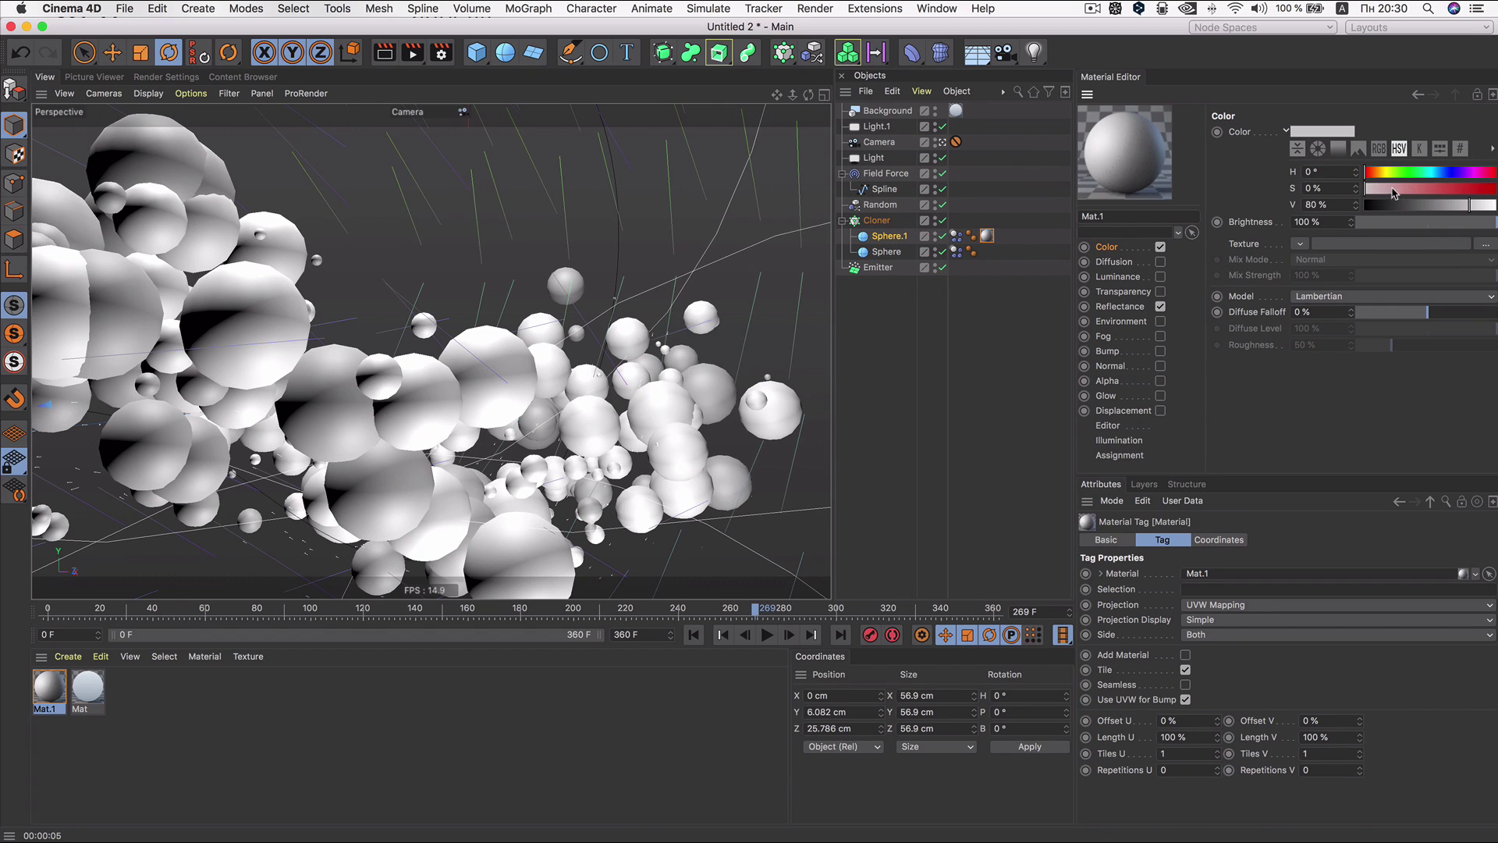
left_click(1483, 174)
left_click_drag(1491, 184, 1492, 177)
left_click(1397, 188)
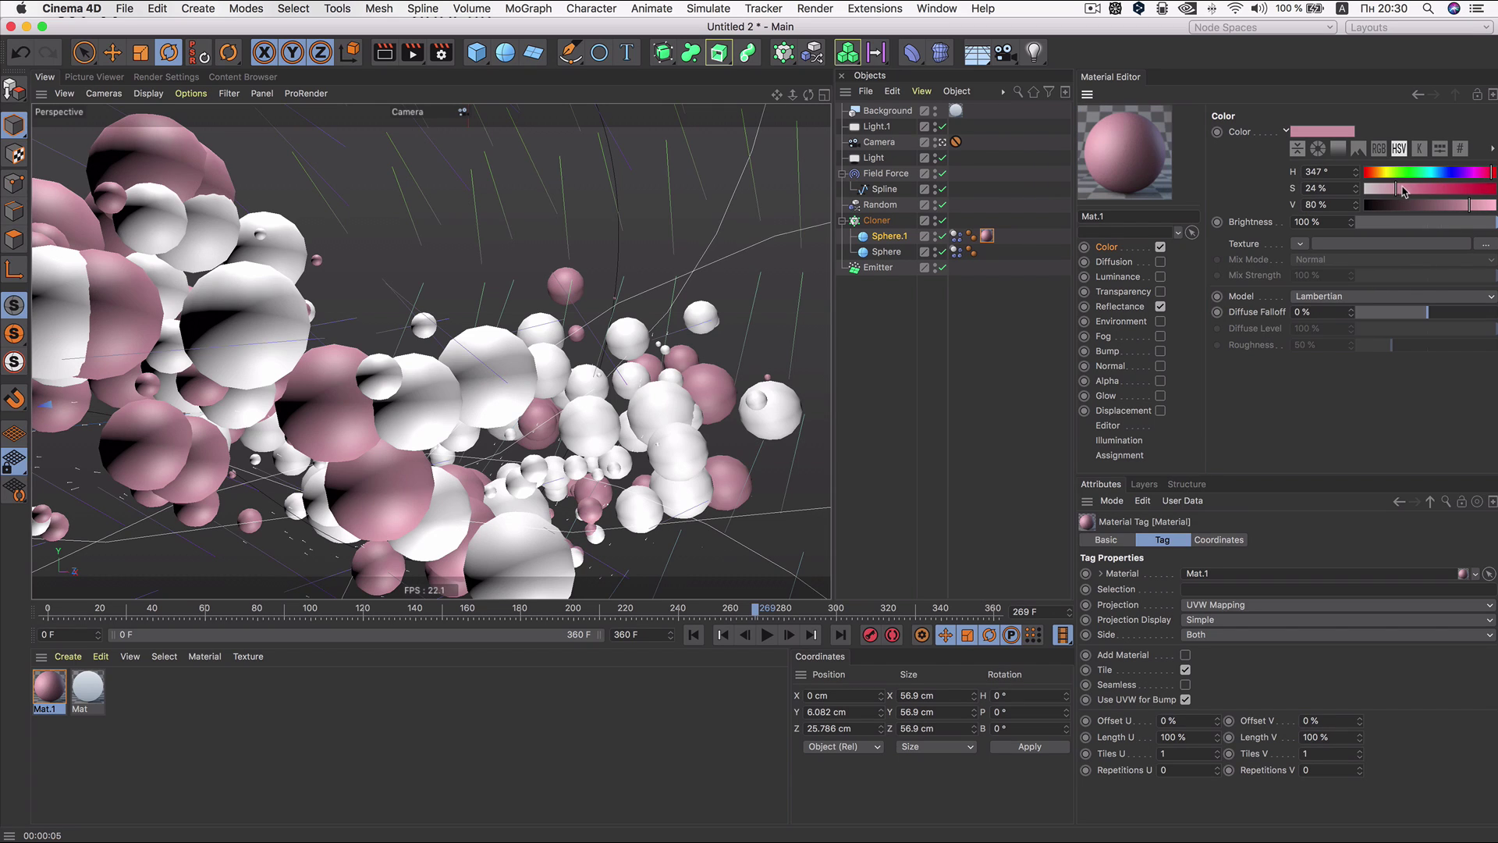
left_click(1488, 205)
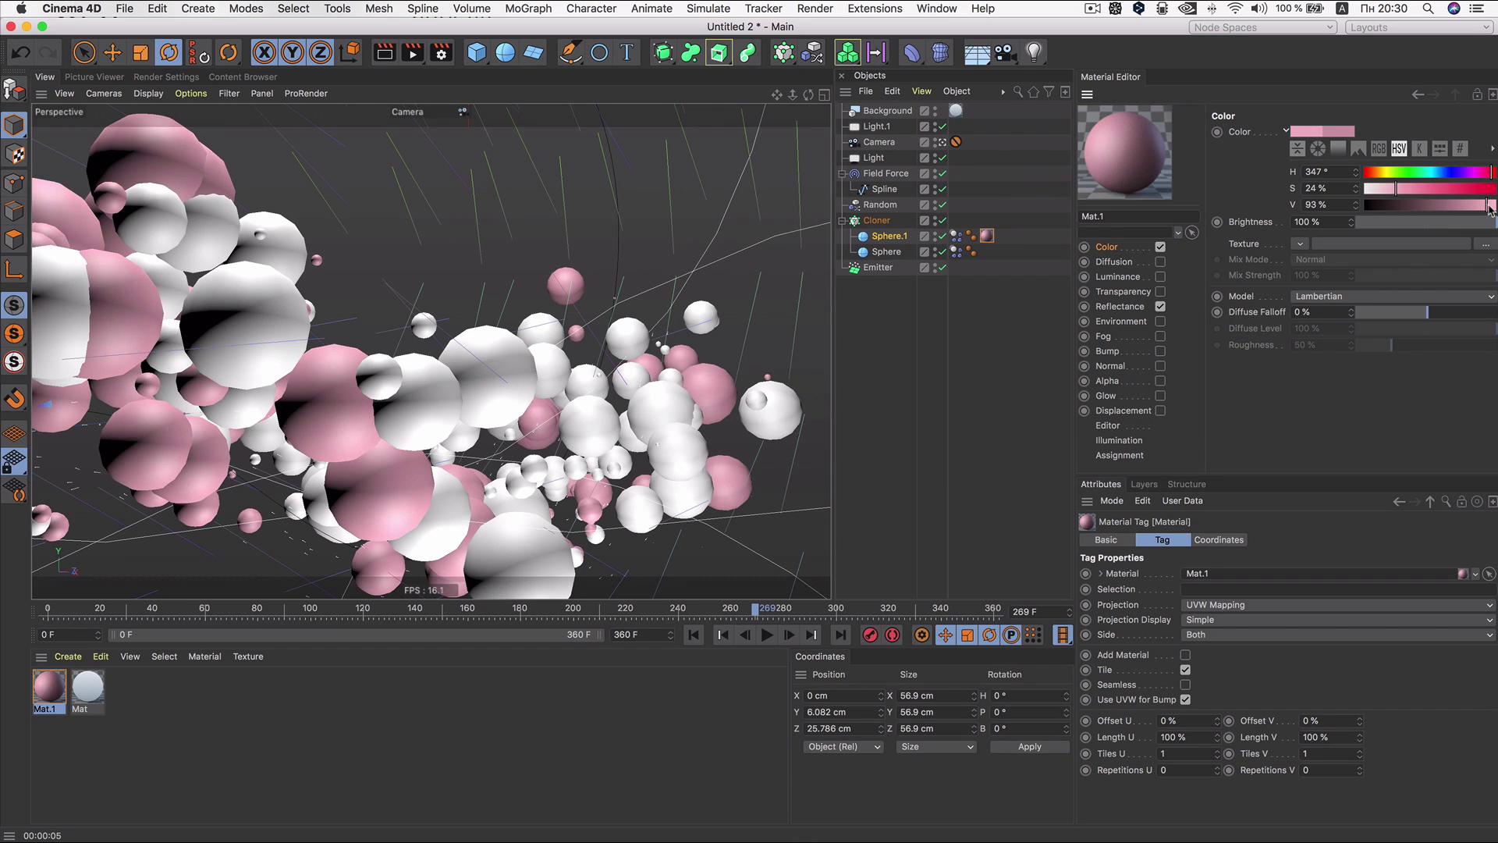
left_click_drag(1492, 207, 1494, 205)
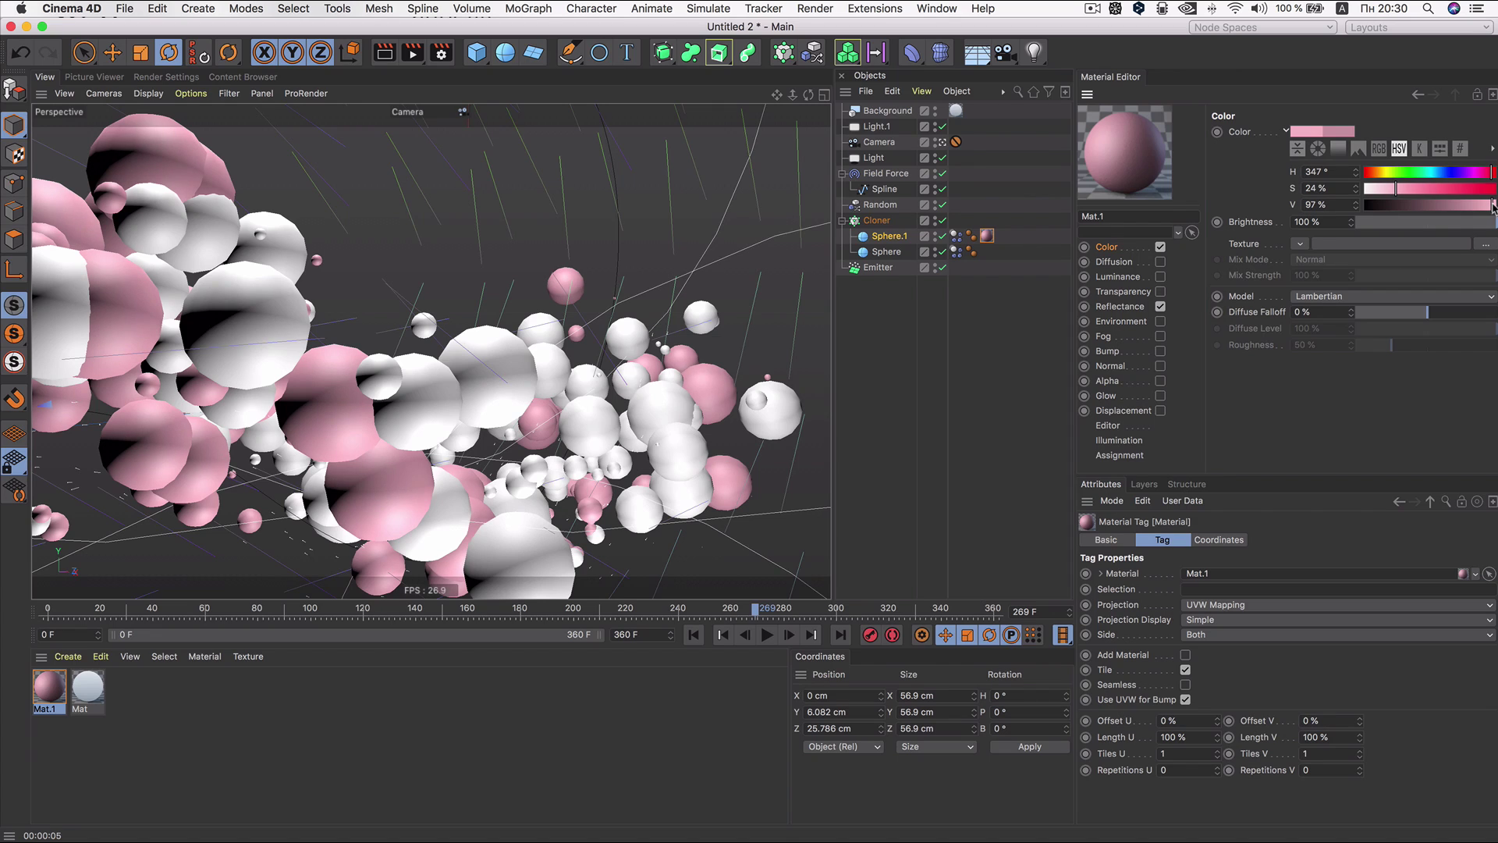
left_click(388, 59)
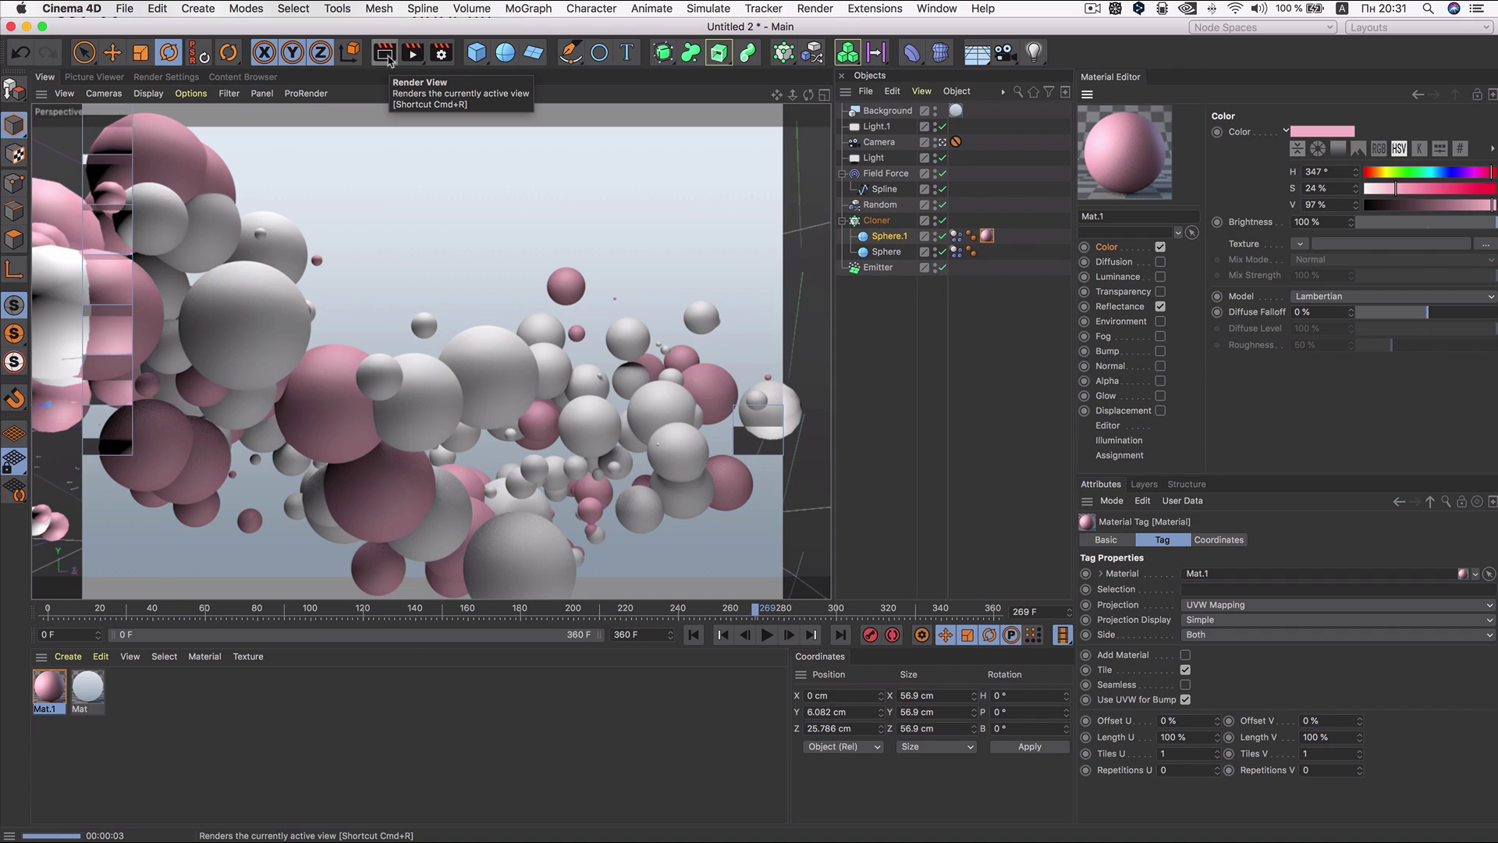
left_click_drag(1386, 191, 1378, 196)
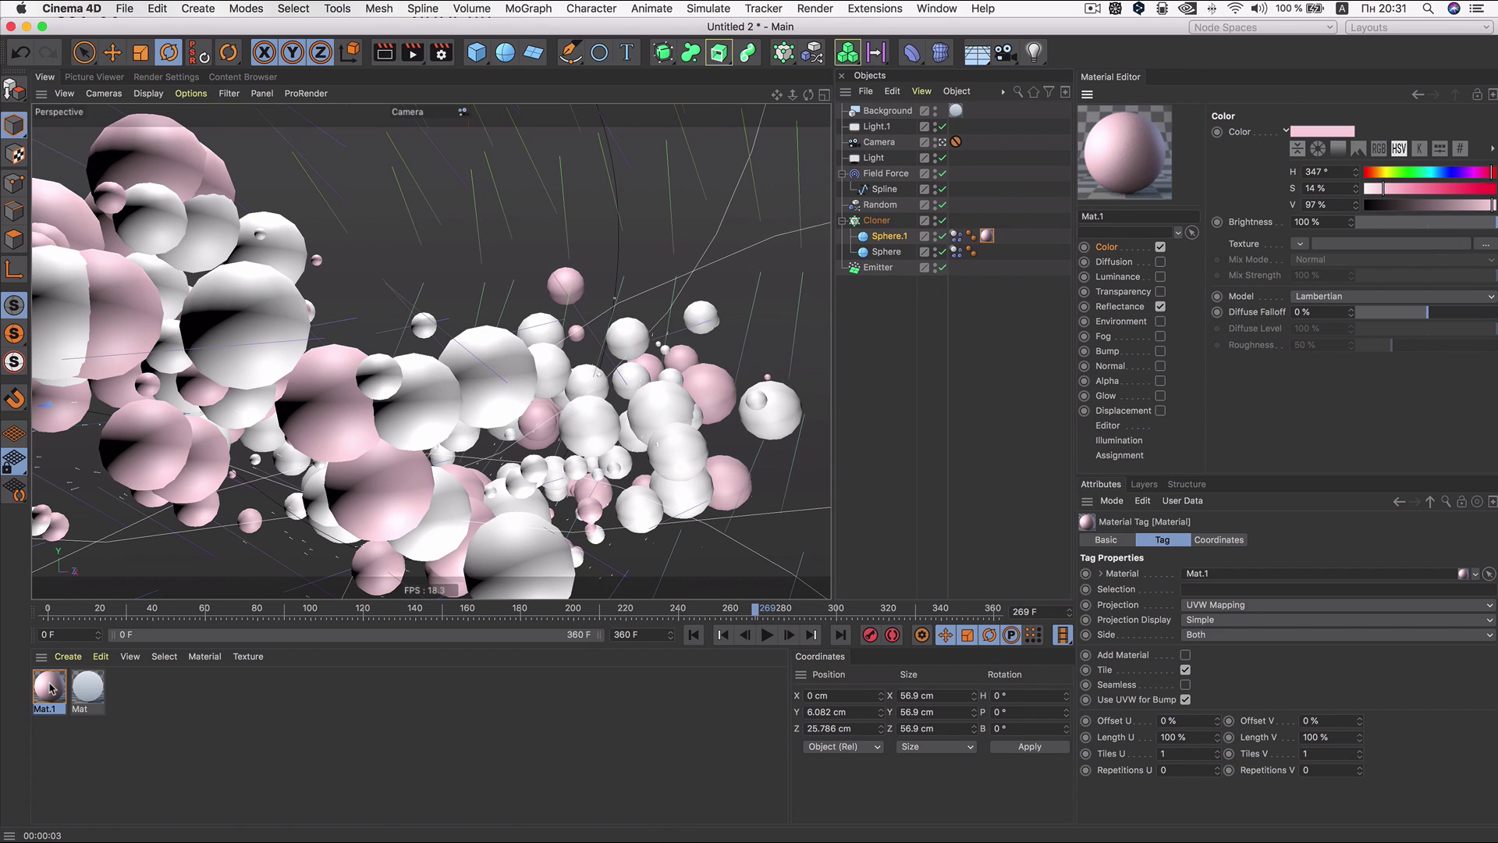
Step: Duplicate Mat.1 as Mat.2, apply it to the Sphere, and tint it light blue
left_click_drag(50, 688, 134, 693, "ctrl")
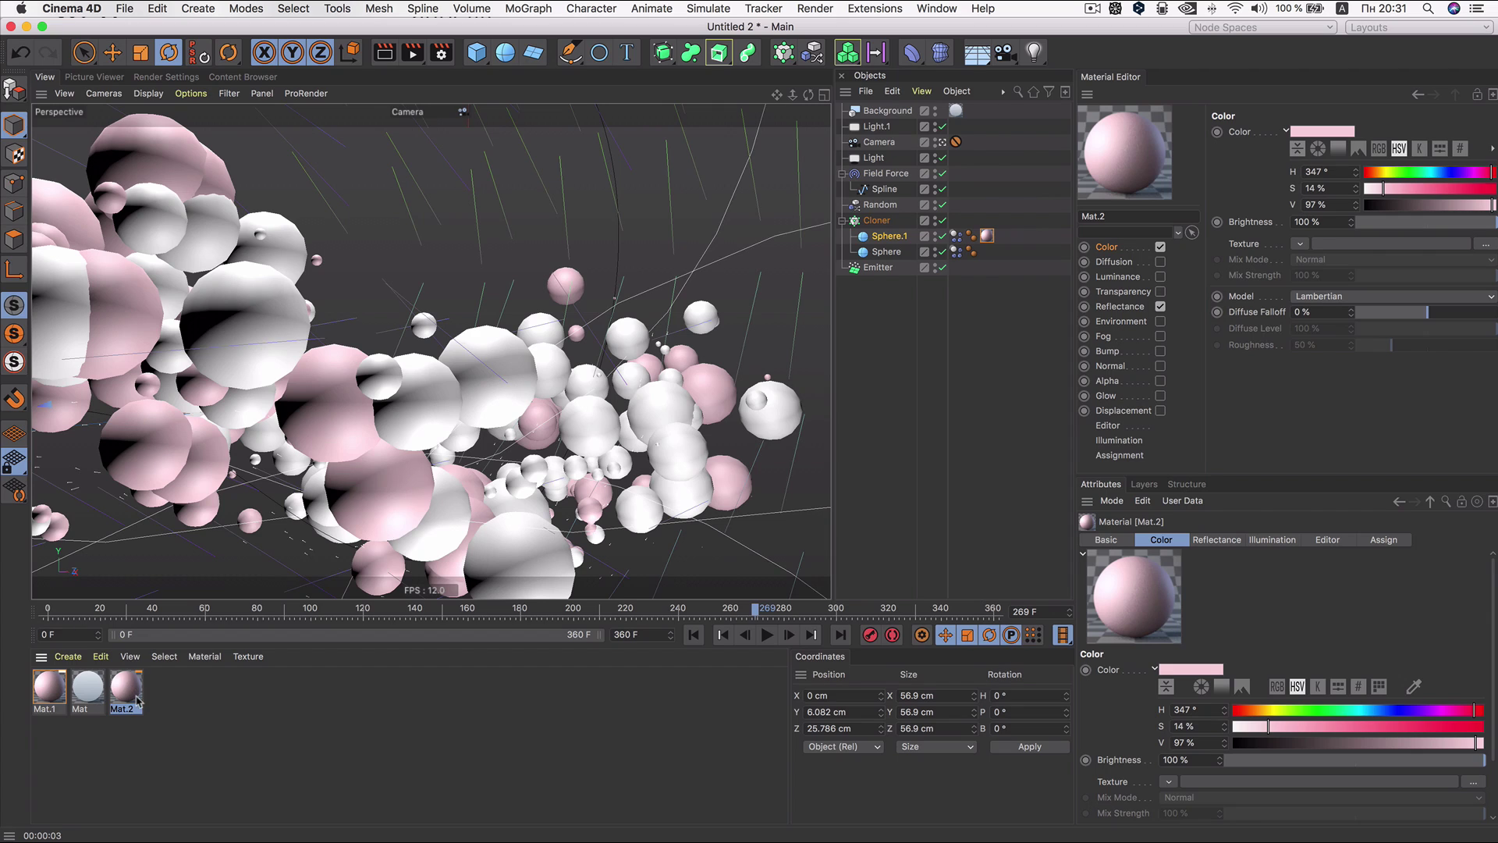
left_click_drag(129, 691, 882, 253)
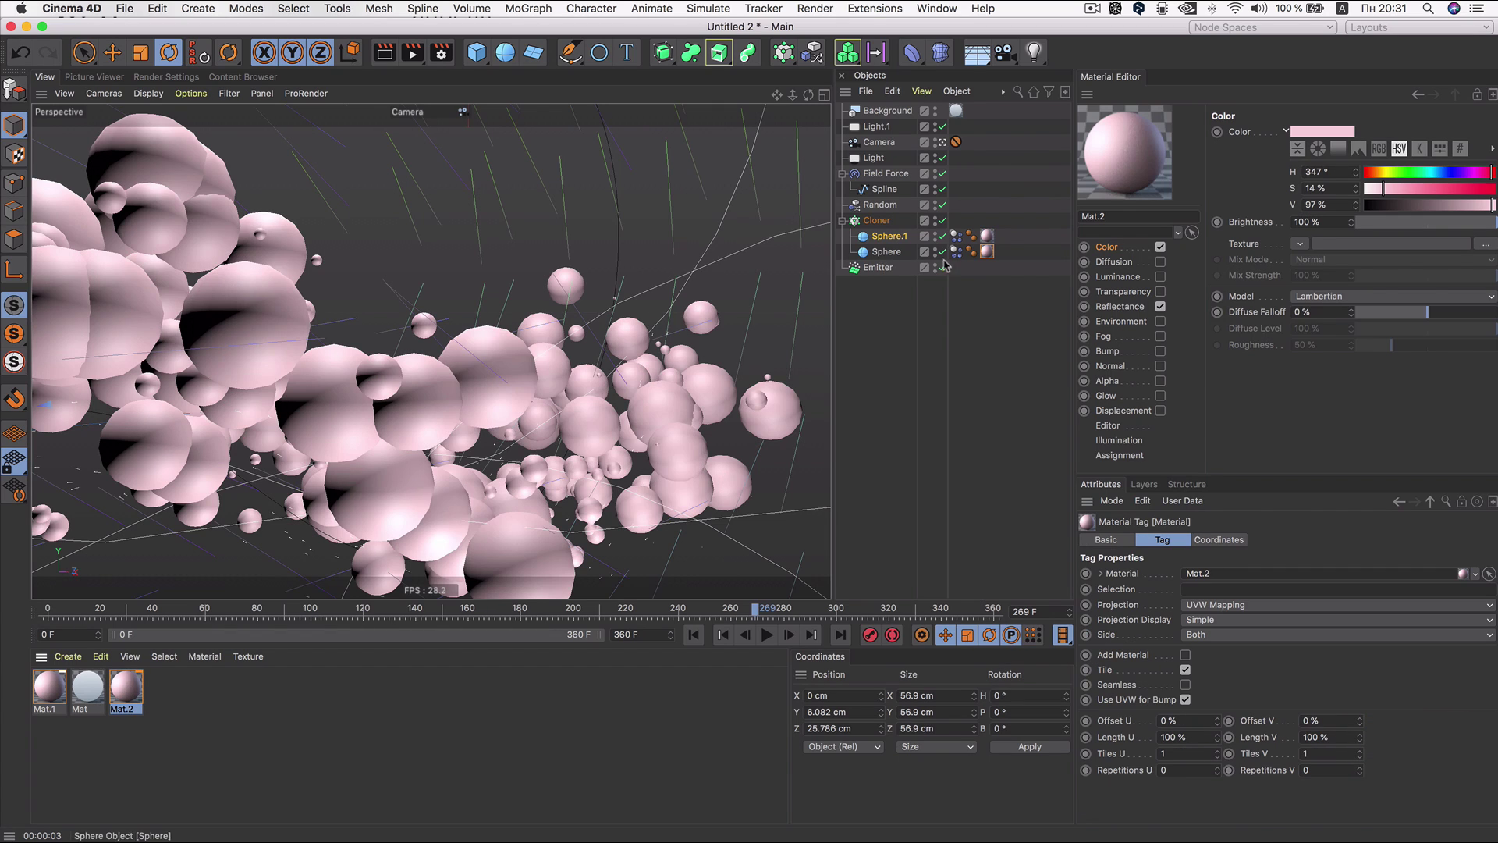
left_click(1437, 171)
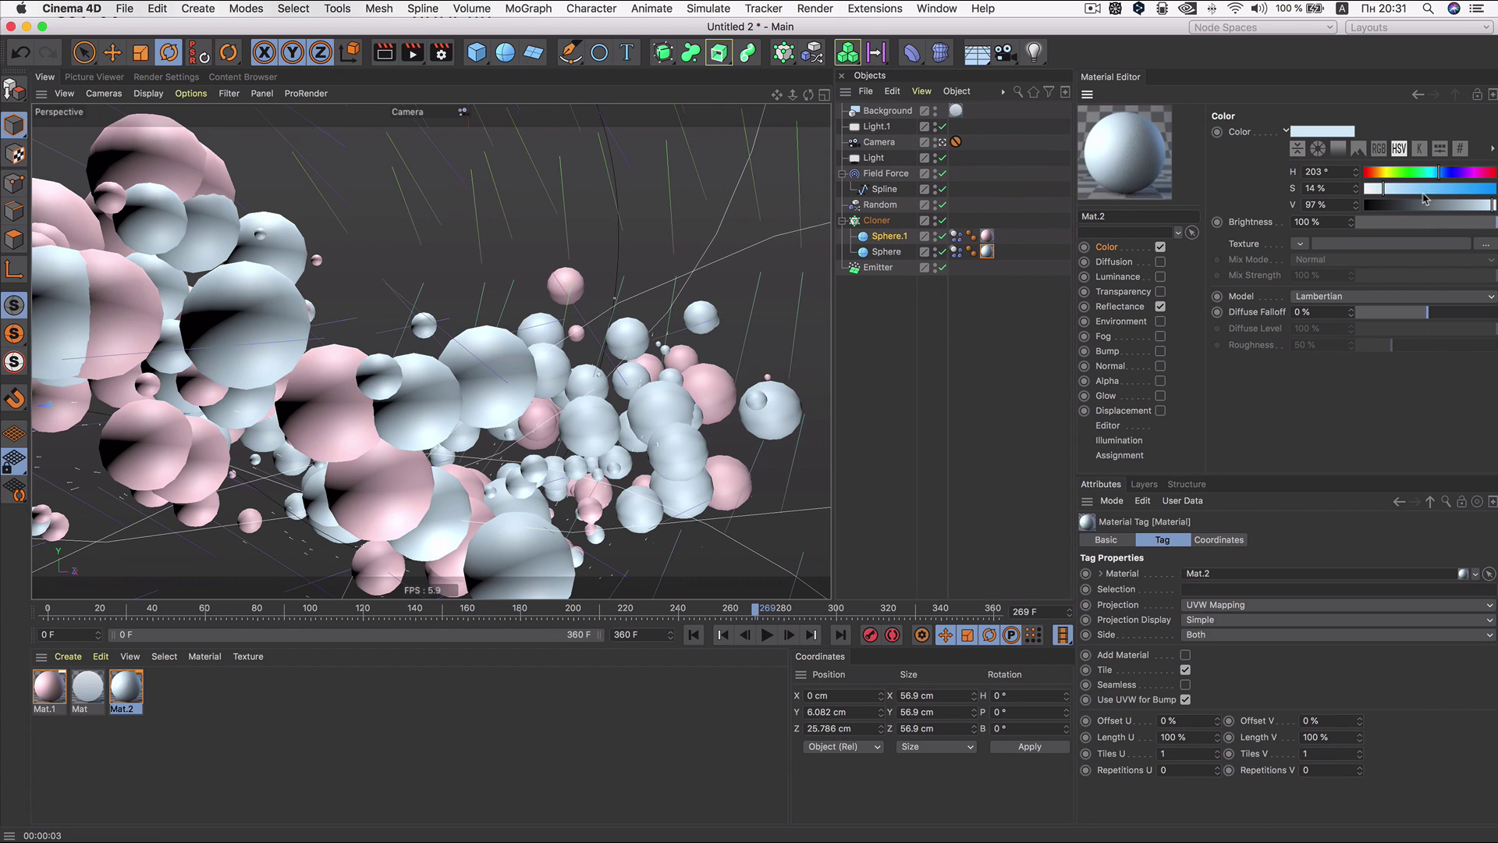
left_click(385, 53)
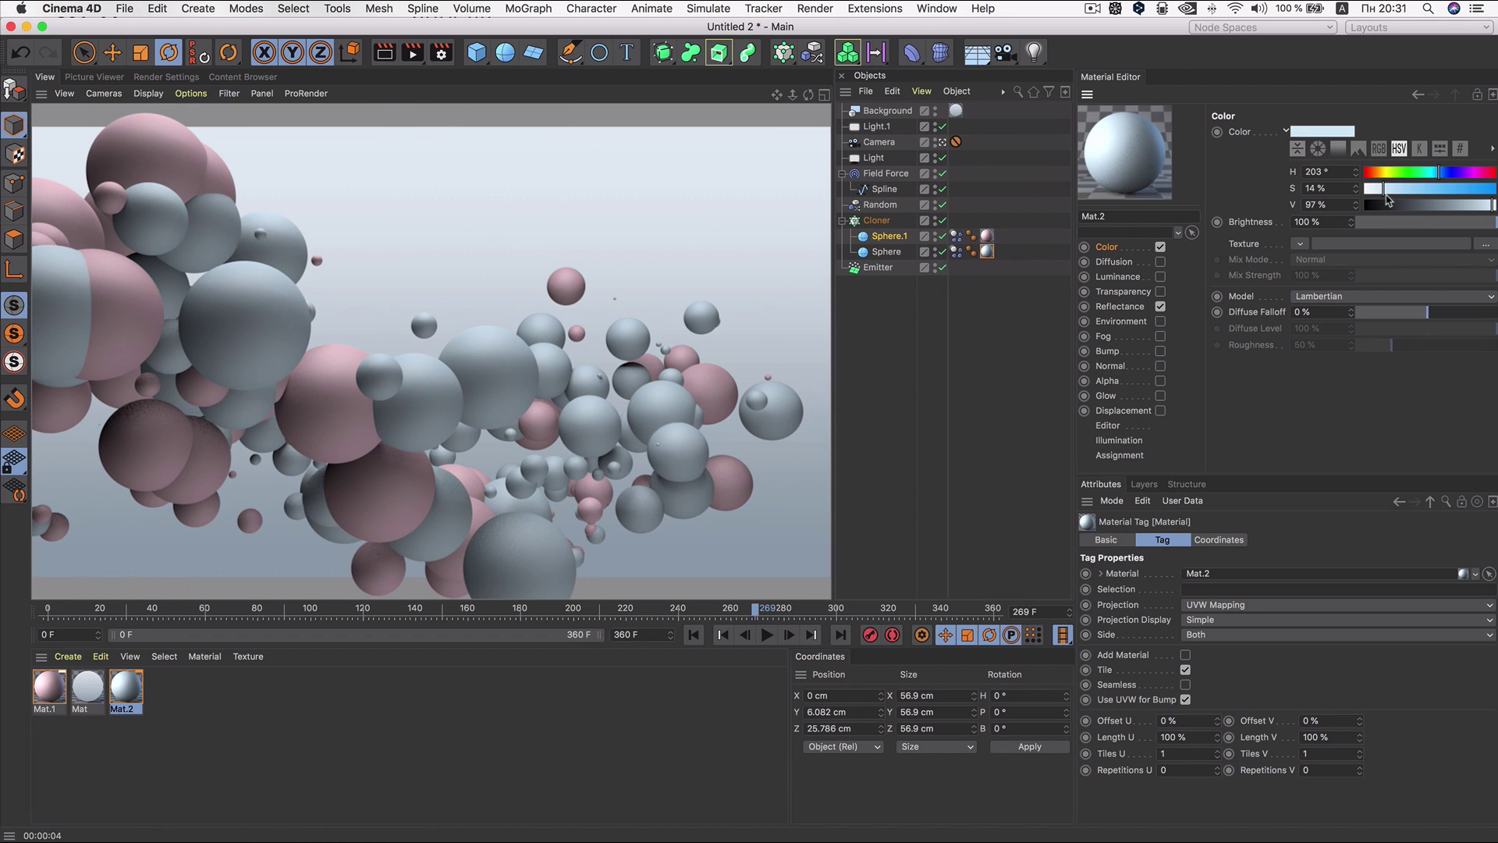
Step: Tune Mat.2 to H 203°, S 14%, V 100% across test renders, then stop rendering
left_click_drag(1378, 189, 1375, 189)
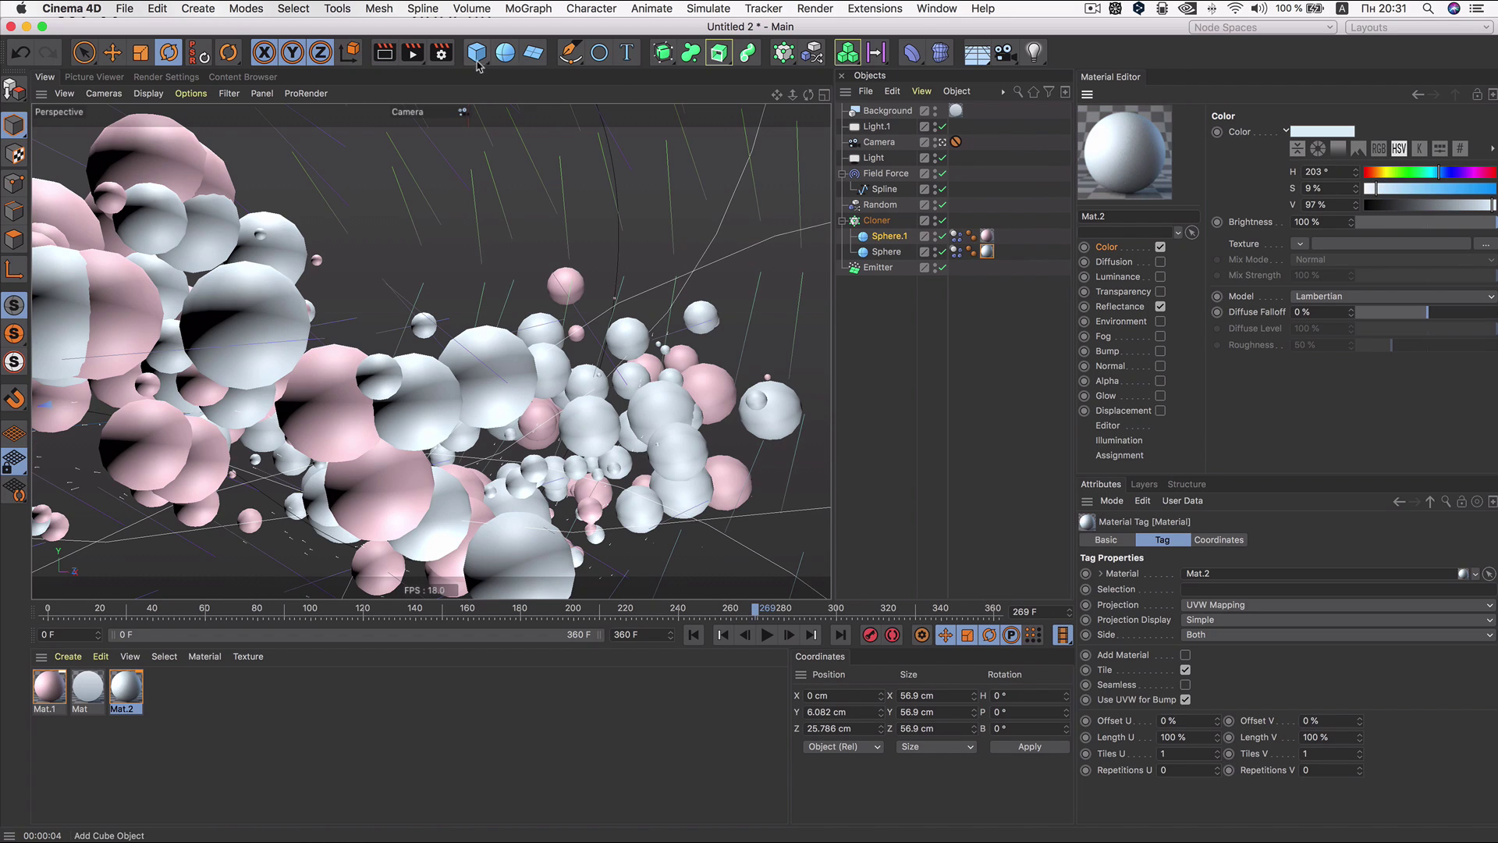
left_click(387, 60)
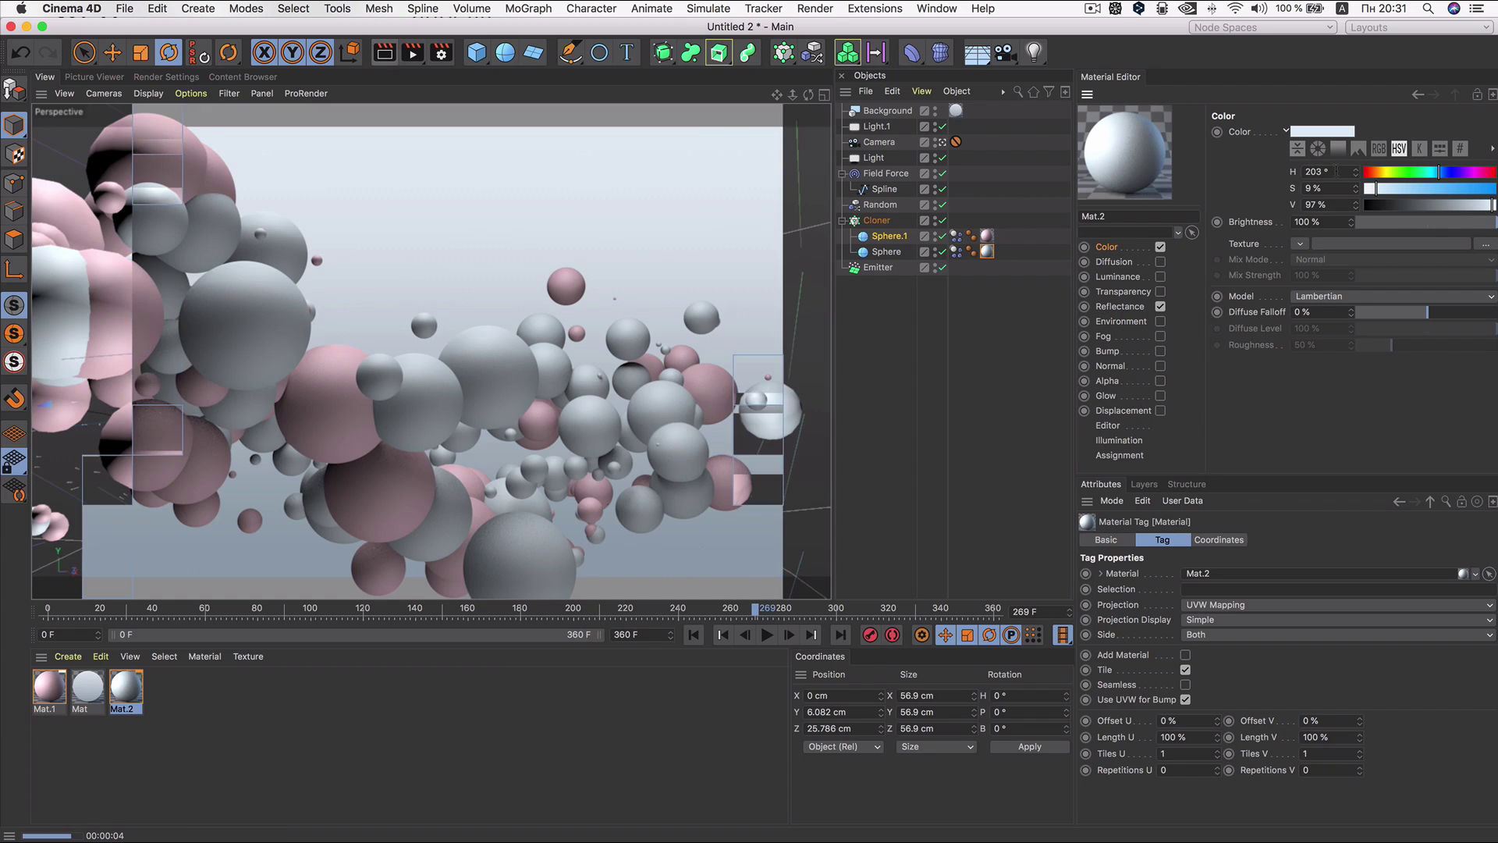
left_click_drag(1379, 188, 1391, 190)
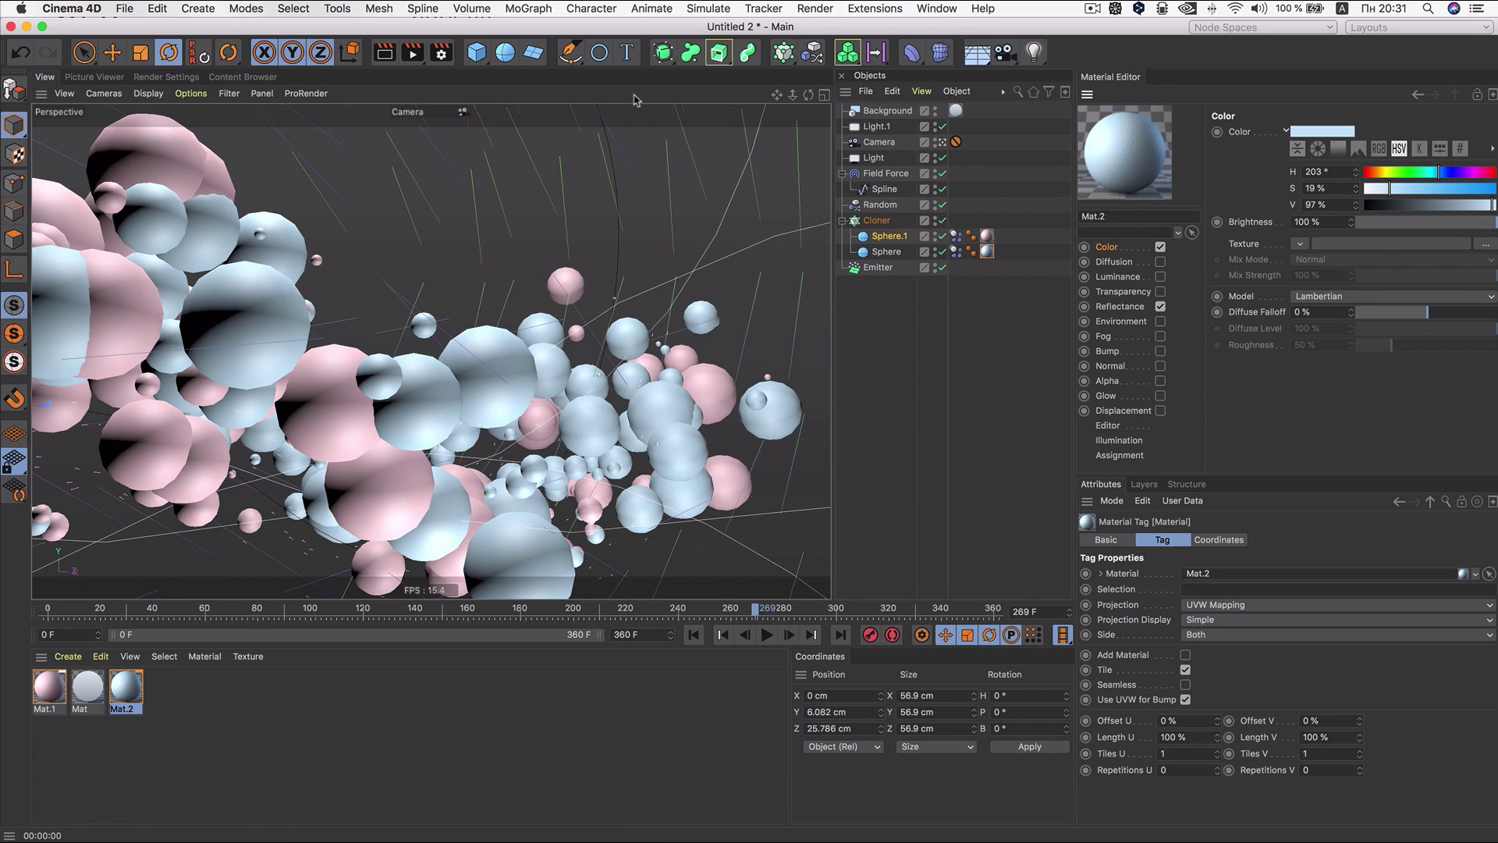
left_click(389, 54)
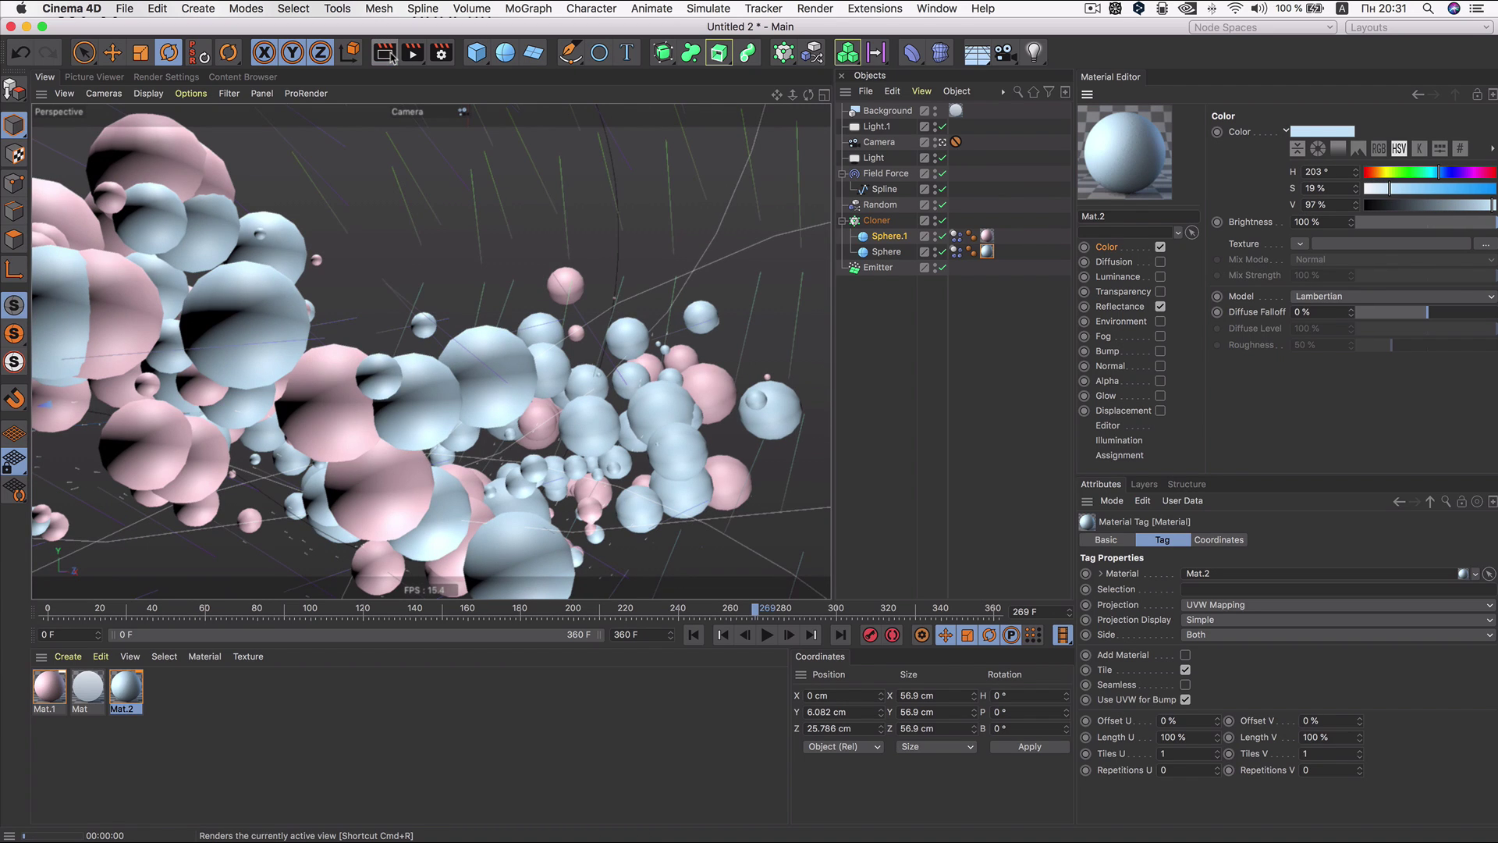
left_click(1494, 205)
left_click_drag(1386, 190, 1380, 189)
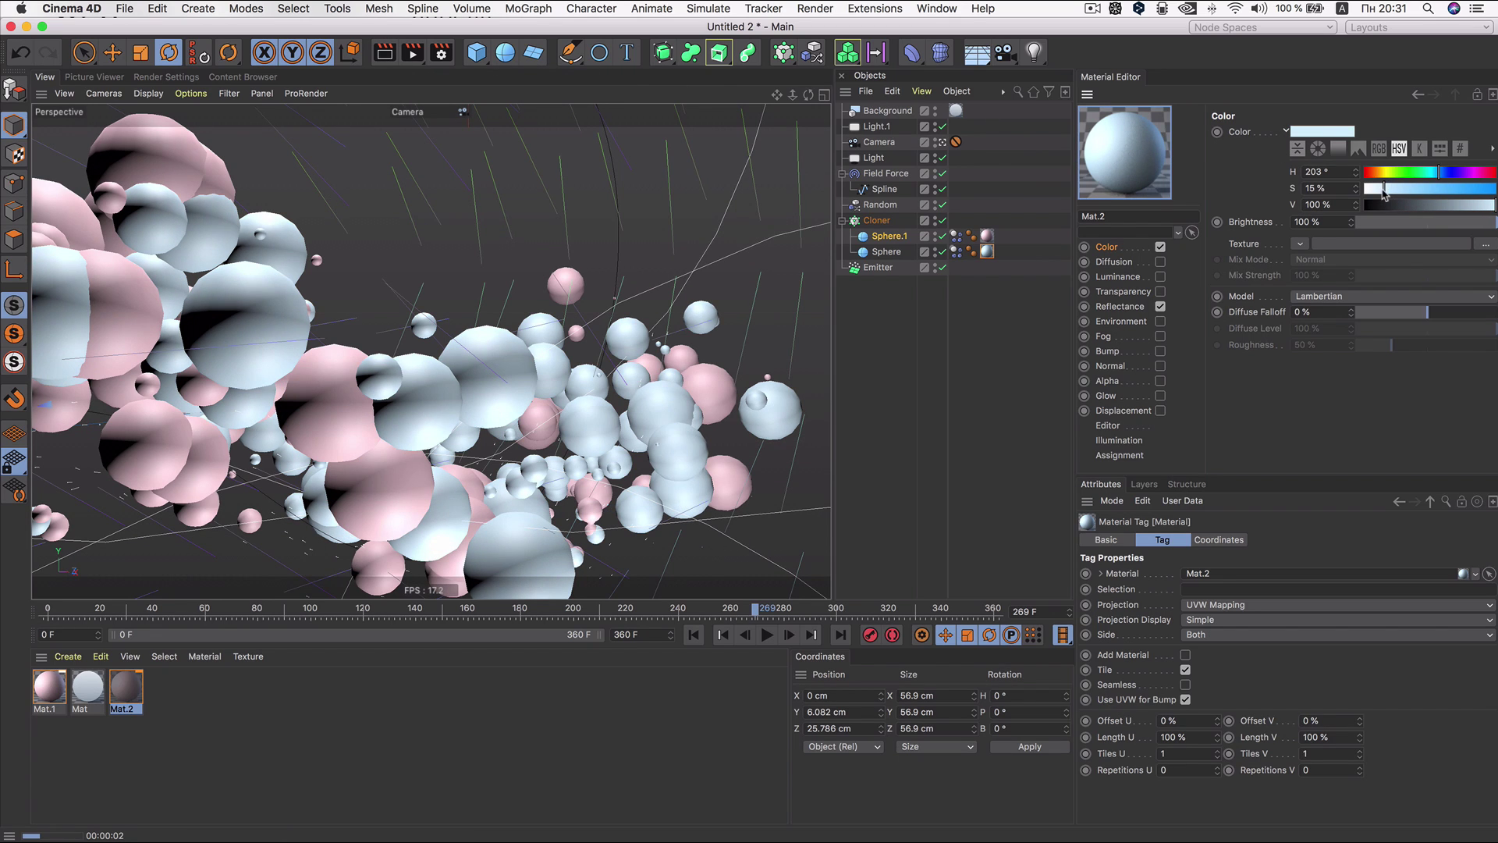
left_click(383, 53)
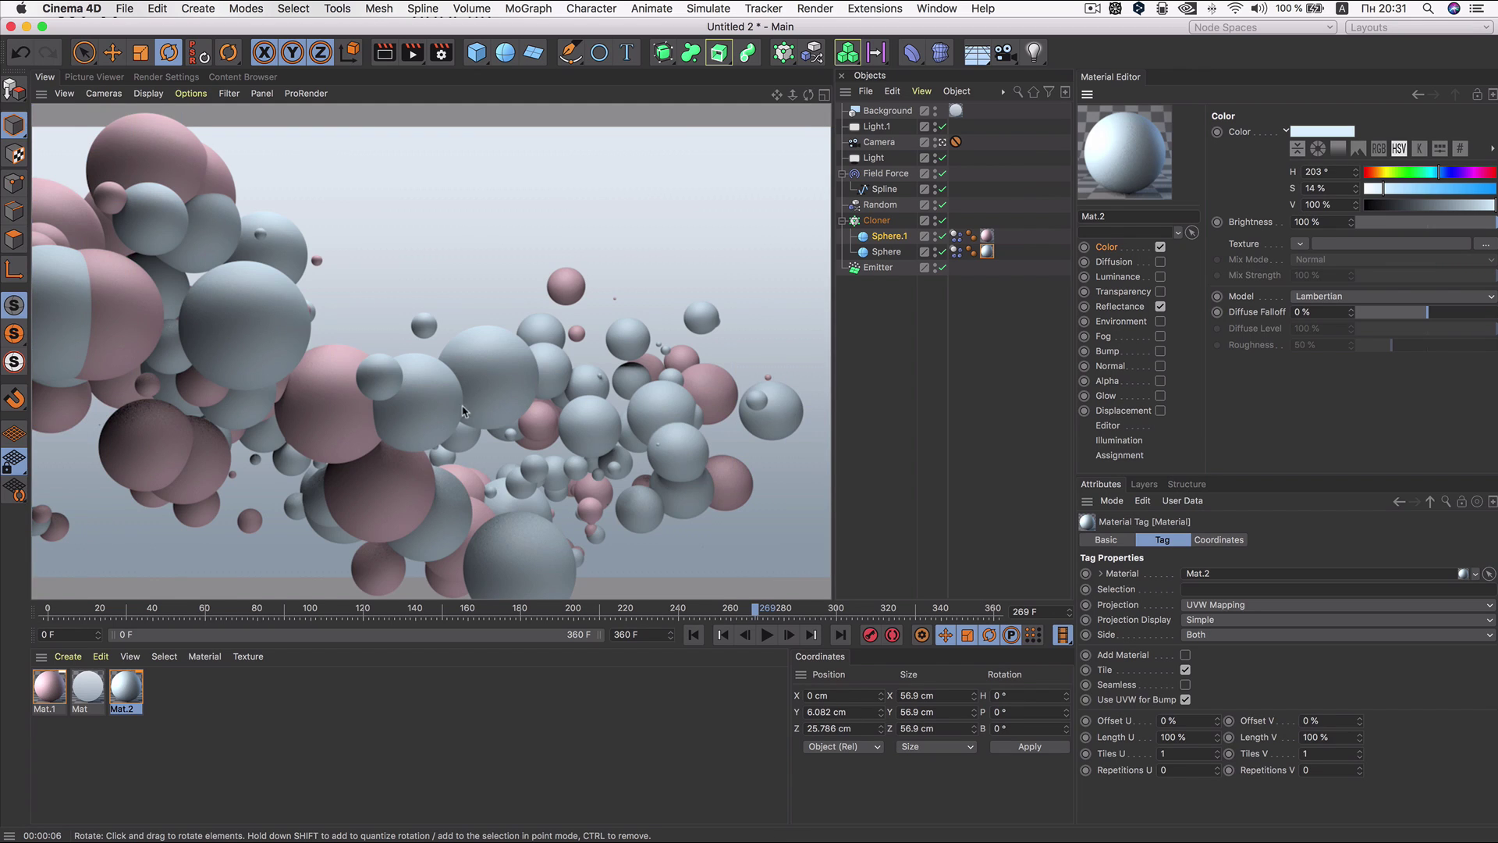
left_click(460, 394)
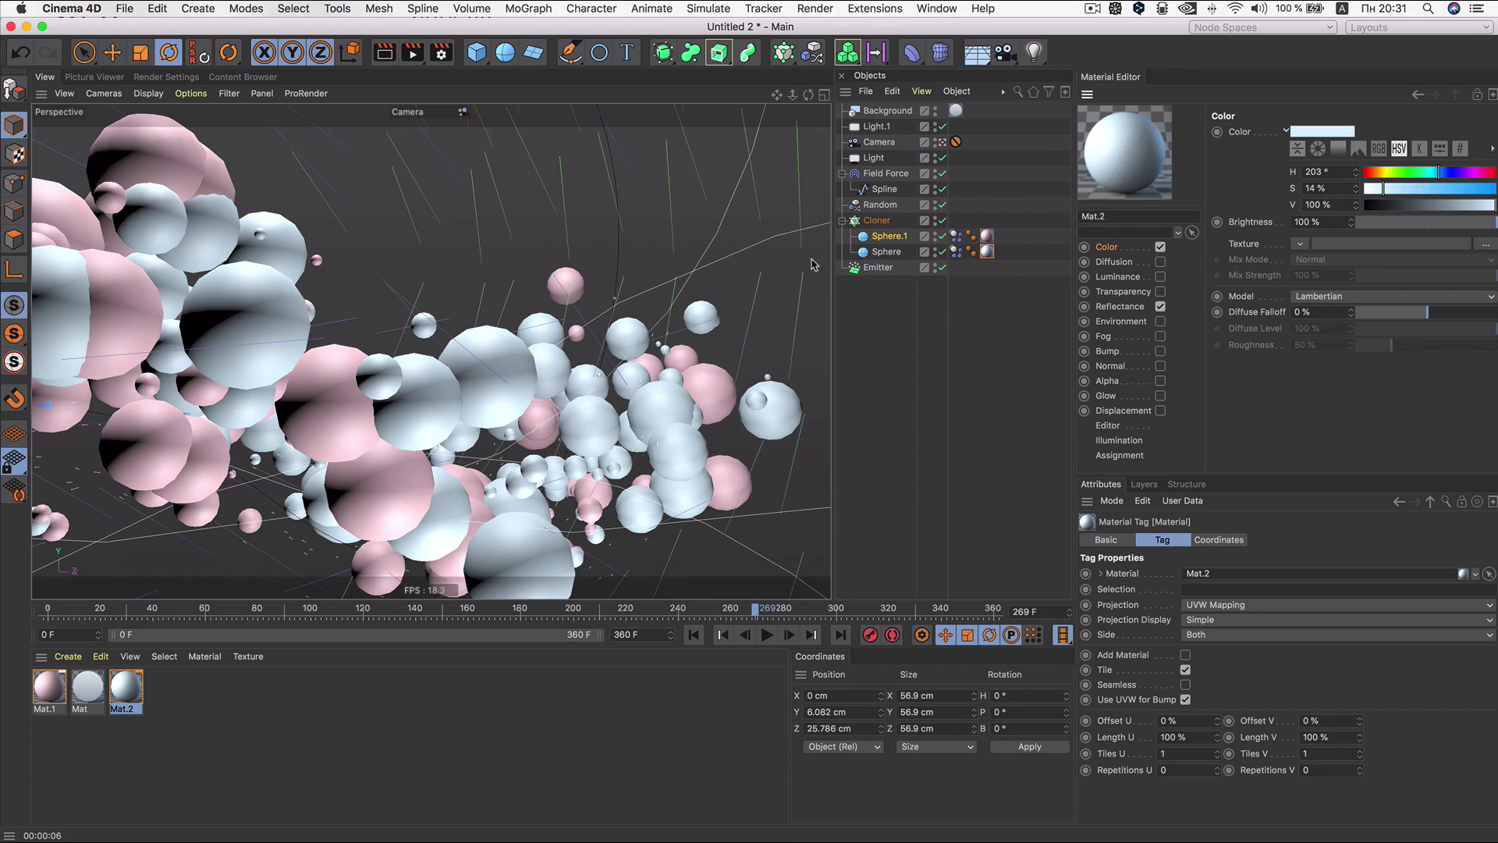
Step: Switch the renderer to Physical with Depth Of Field enabled
left_click(442, 55)
left_click(133, 114)
left_click(125, 149)
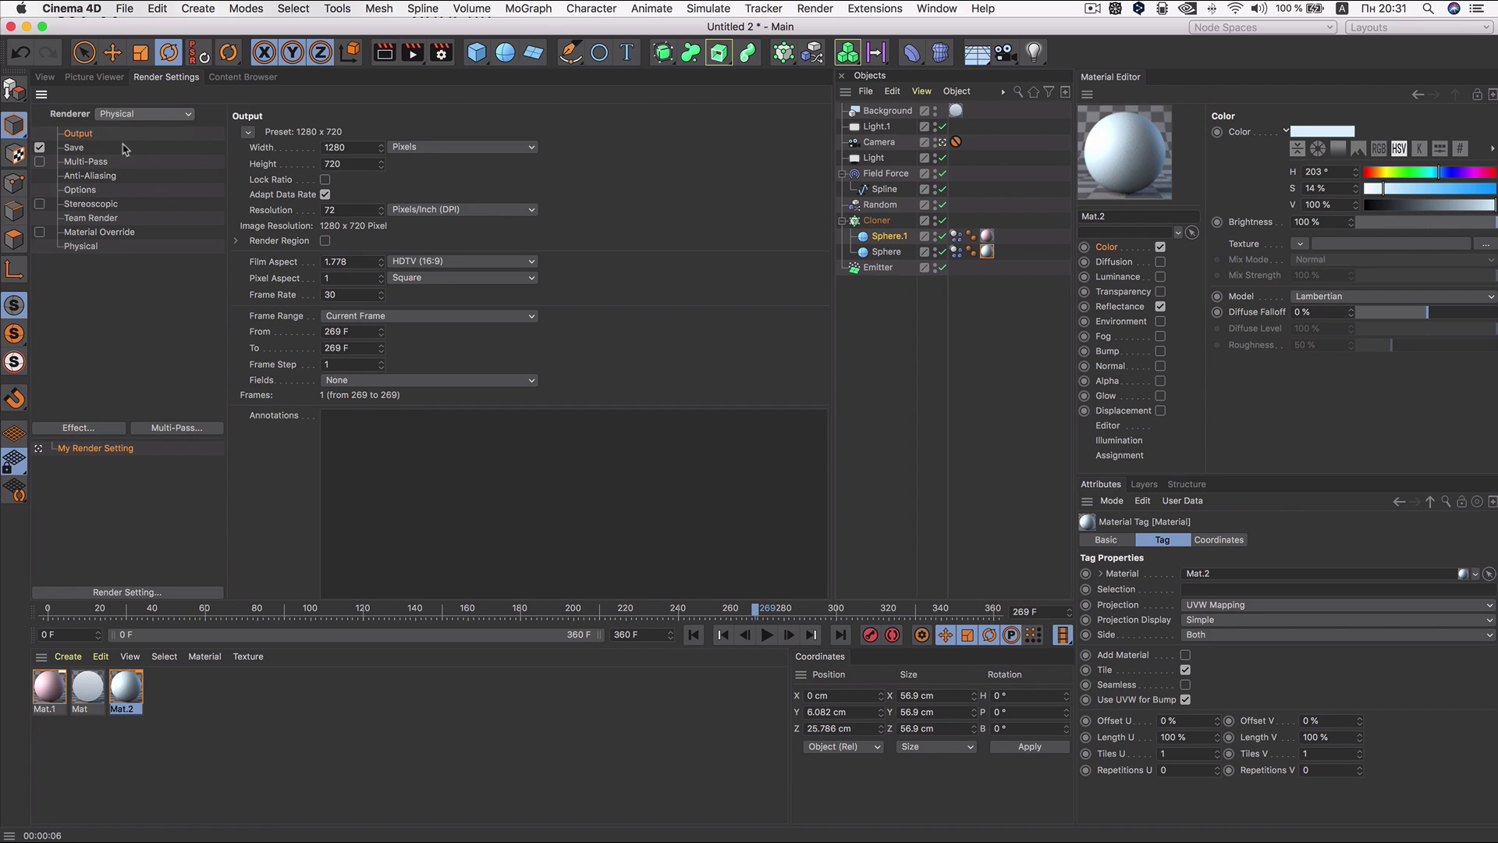
left_click(87, 247)
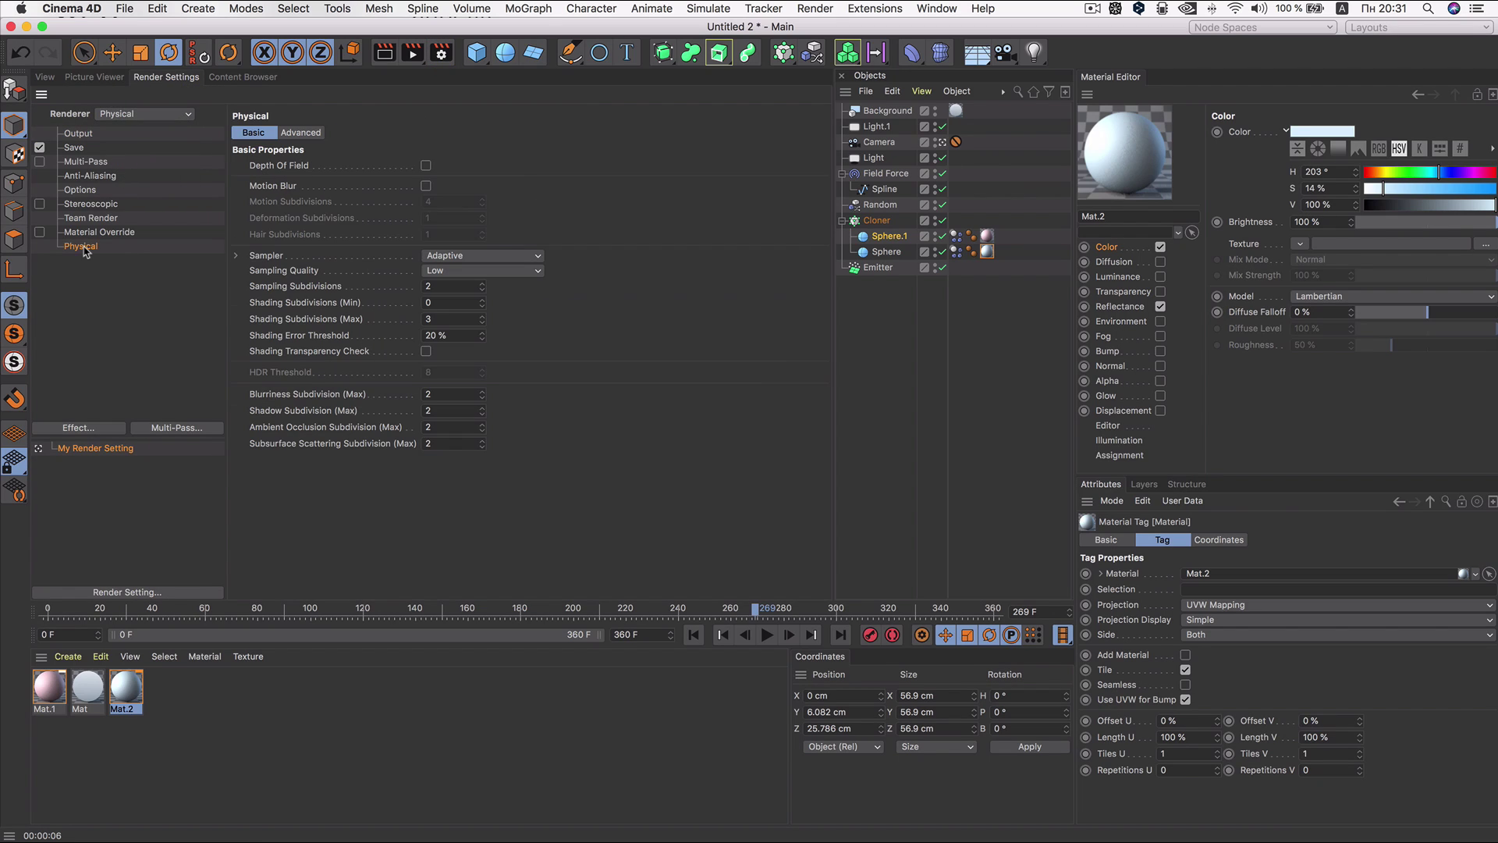
left_click(426, 167)
Step: Add a Global Illumination effect with Irradiance Cache record density set to Low
left_click(98, 427)
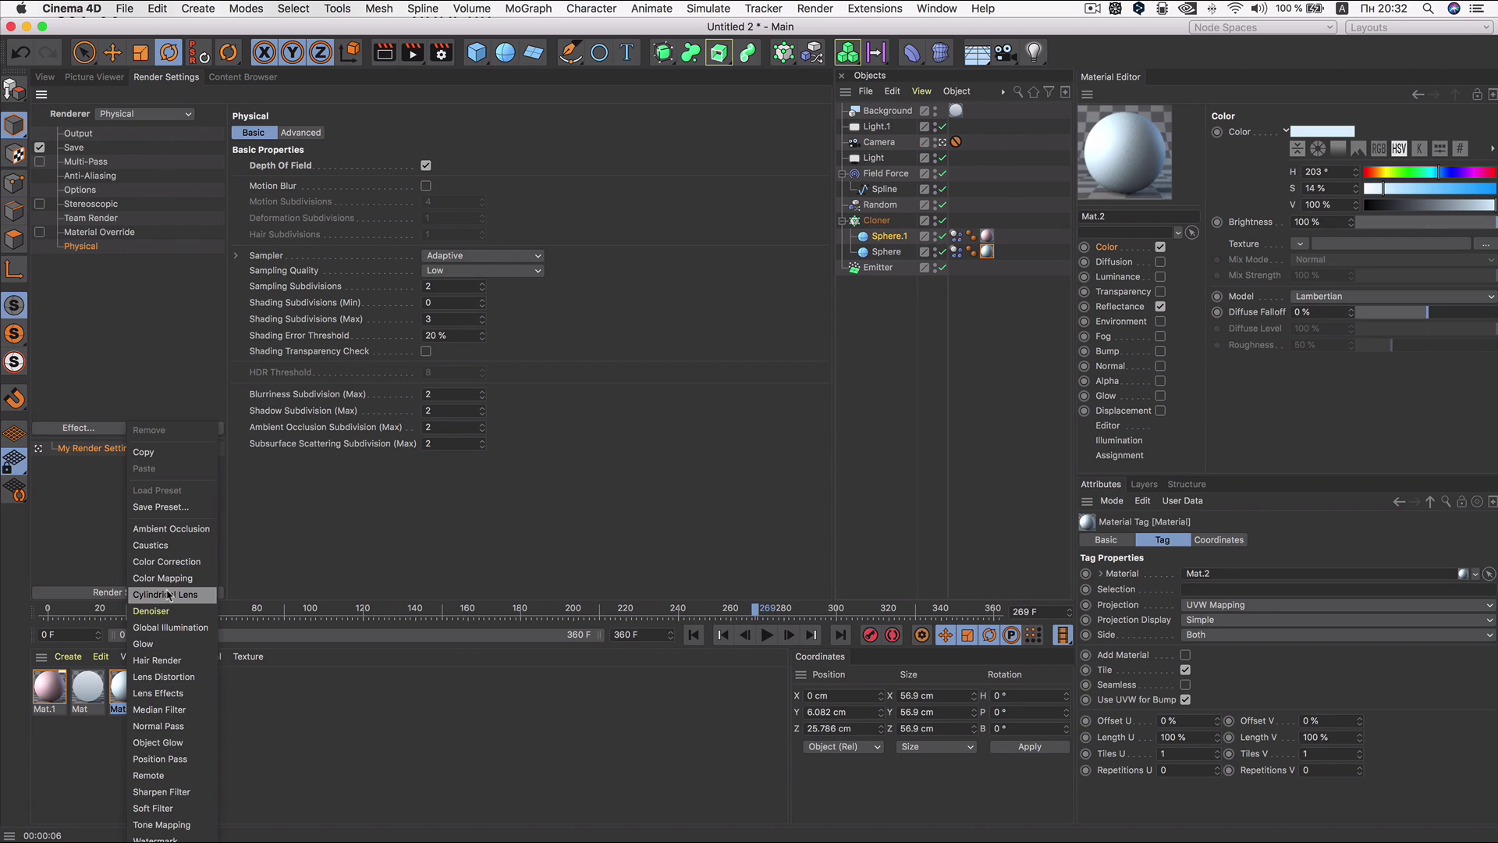
left_click(175, 628)
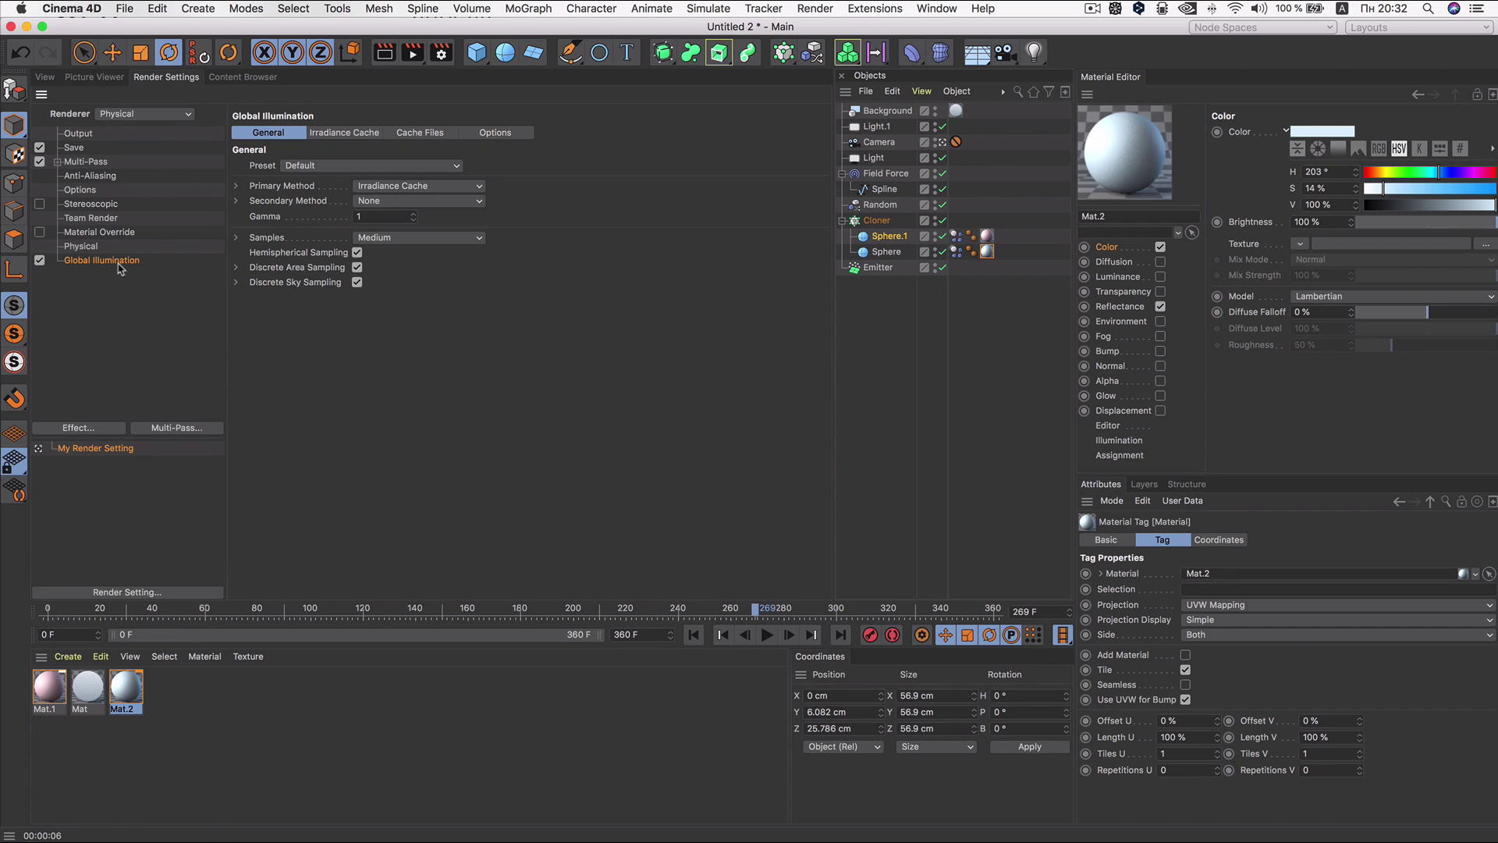
left_click(237, 187)
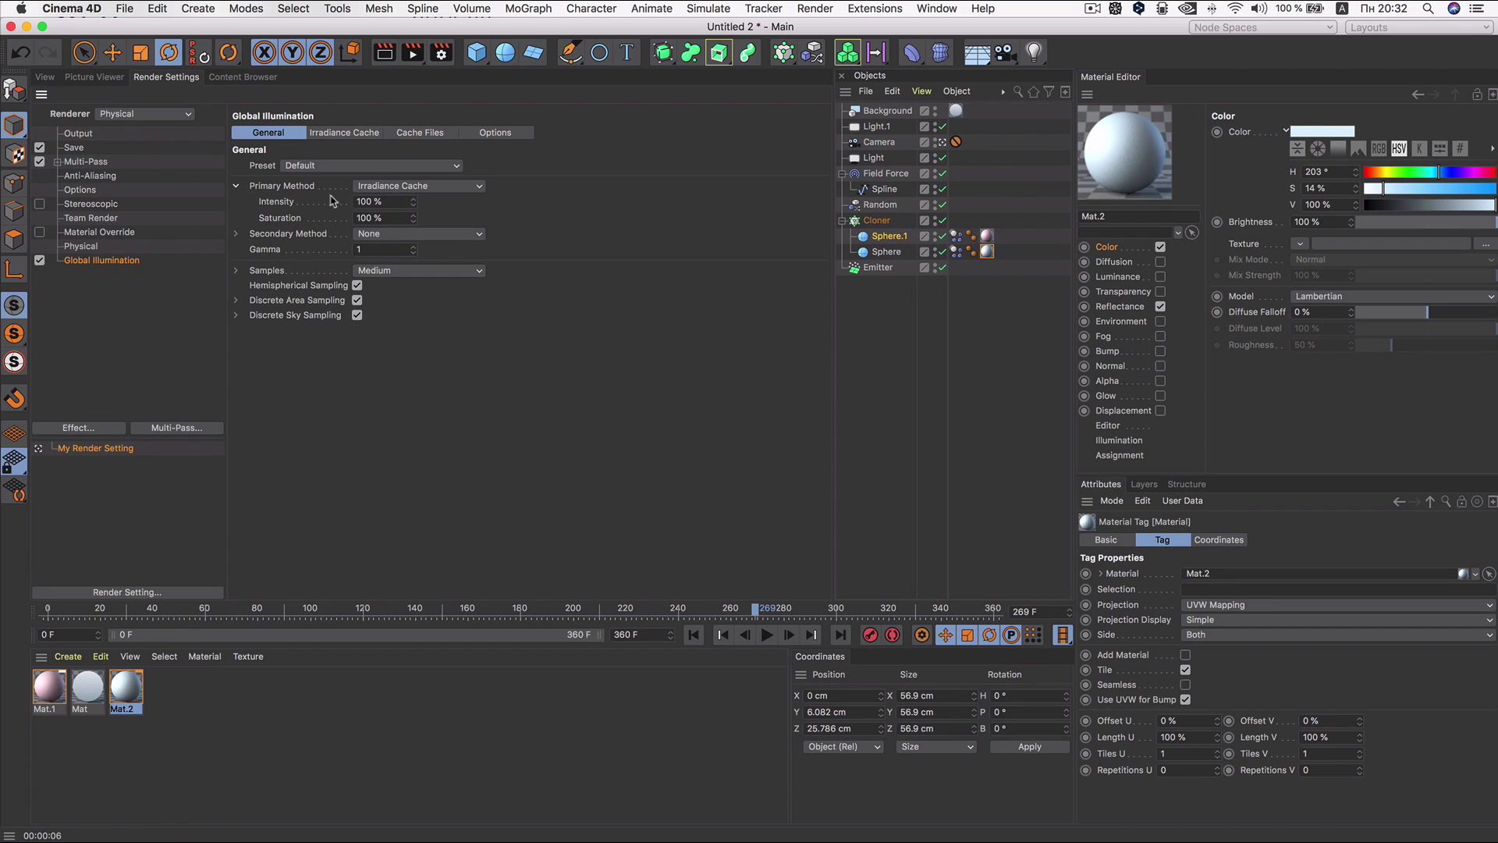
left_click(365, 132)
left_click(359, 165)
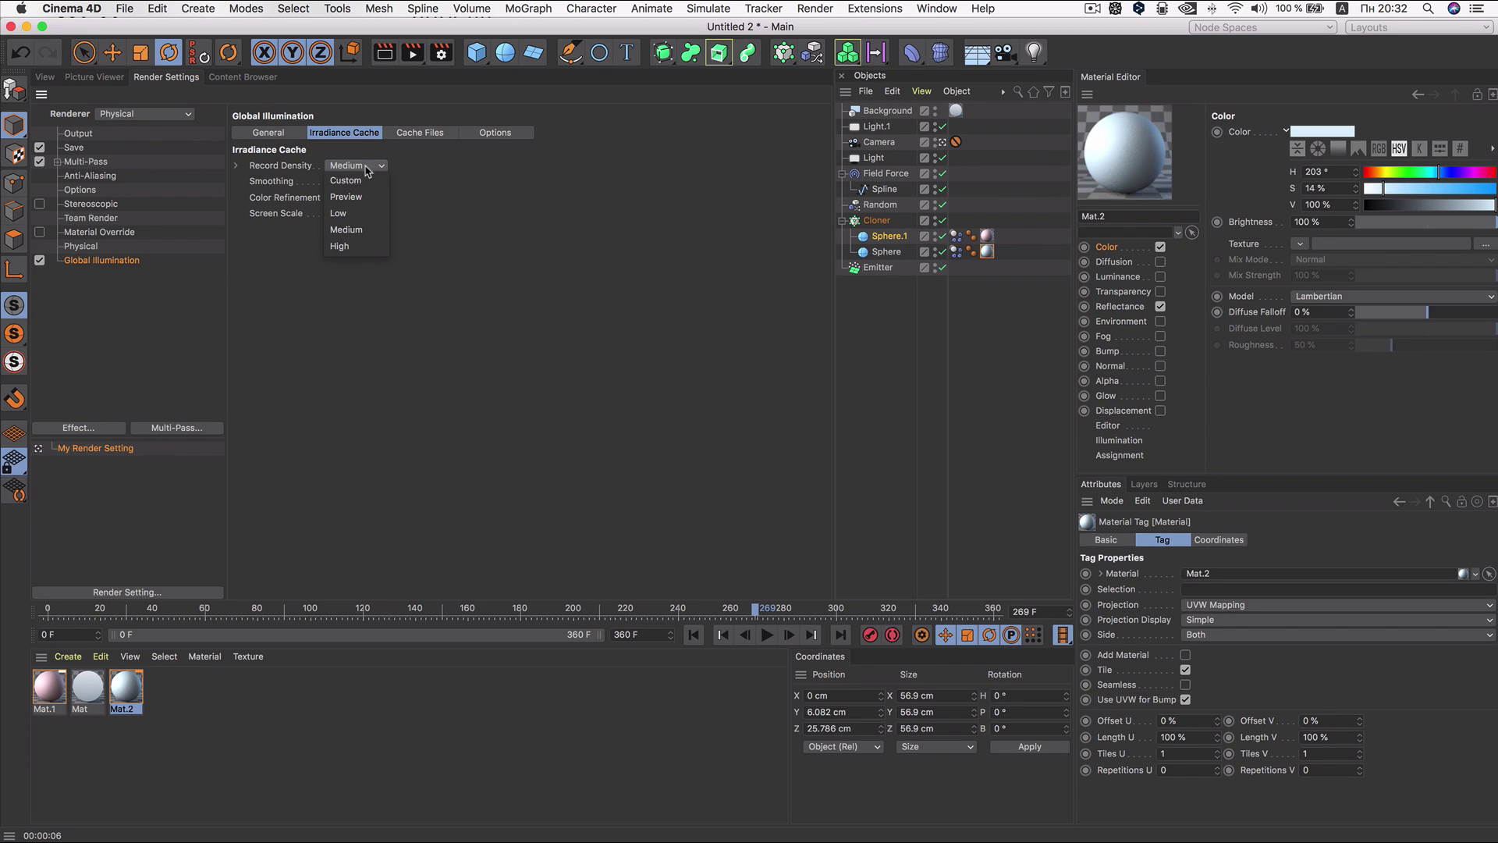
left_click(363, 195)
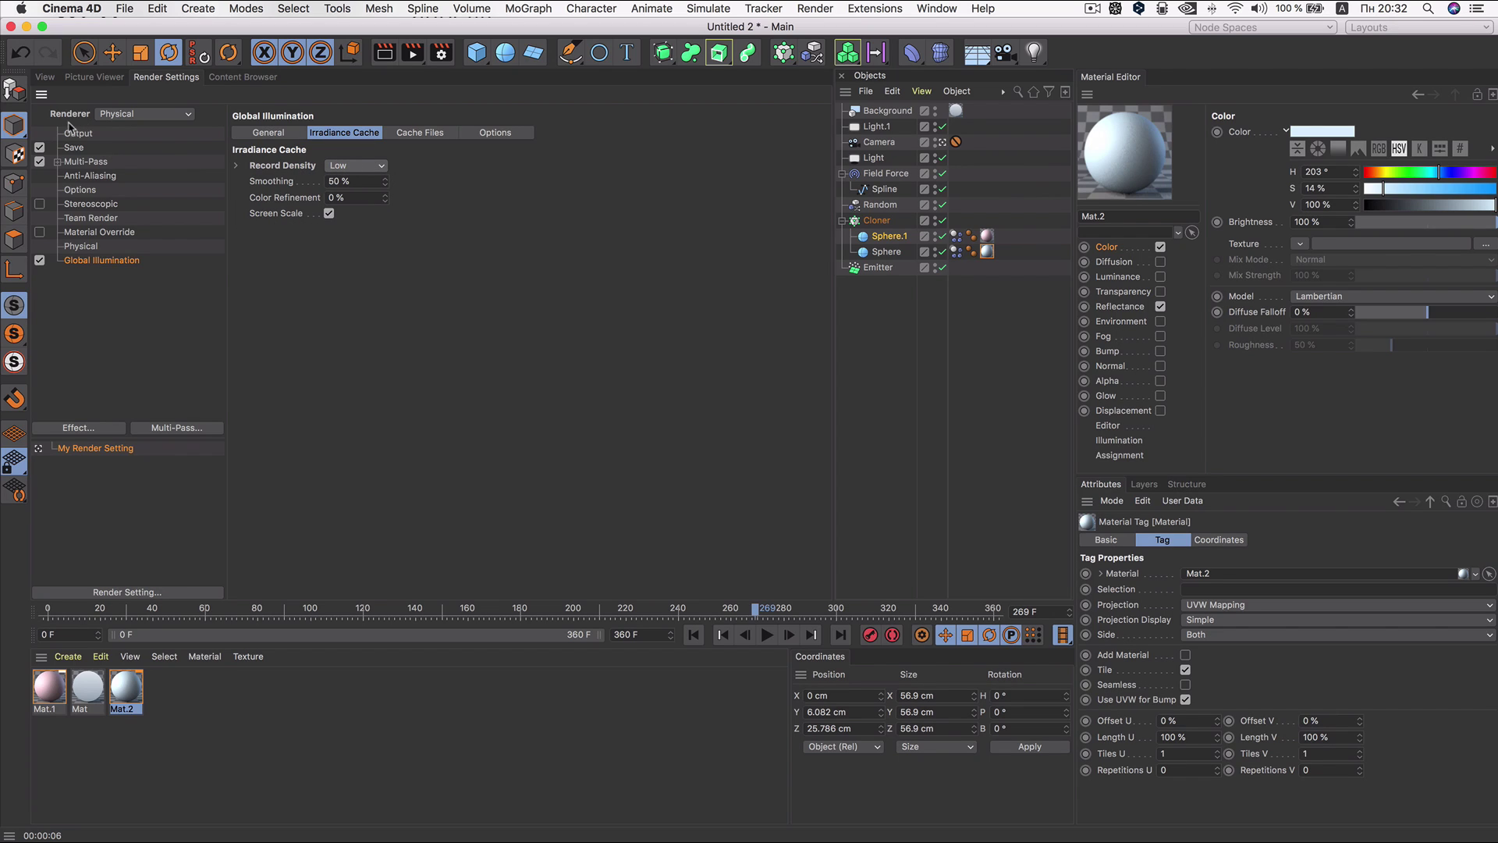
left_click(46, 78)
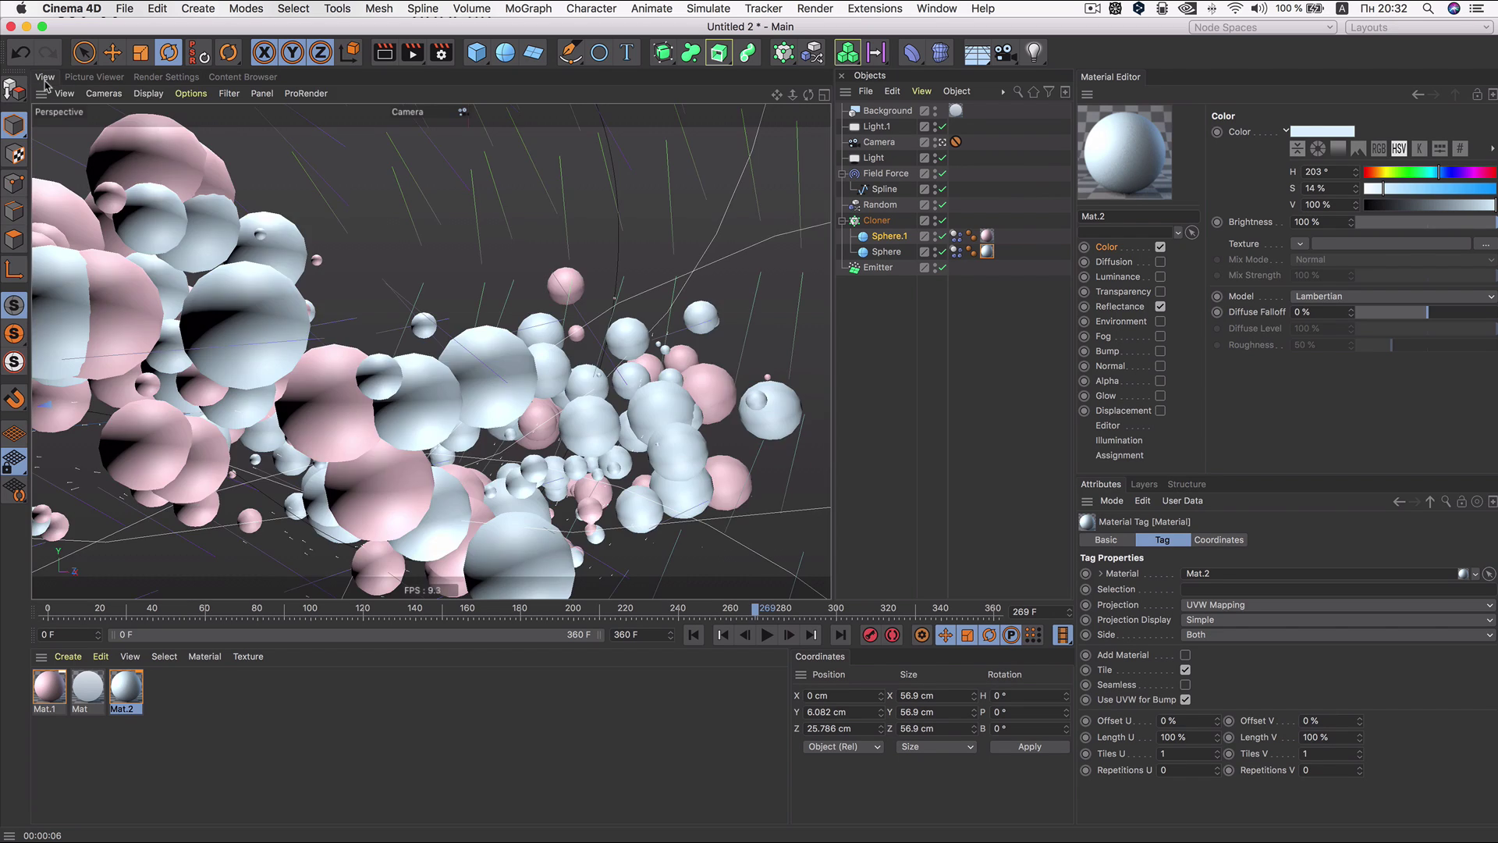
Step: Stop the first render and relaunch it so the GI Irradiance Cache prepass runs
left_click(393, 60)
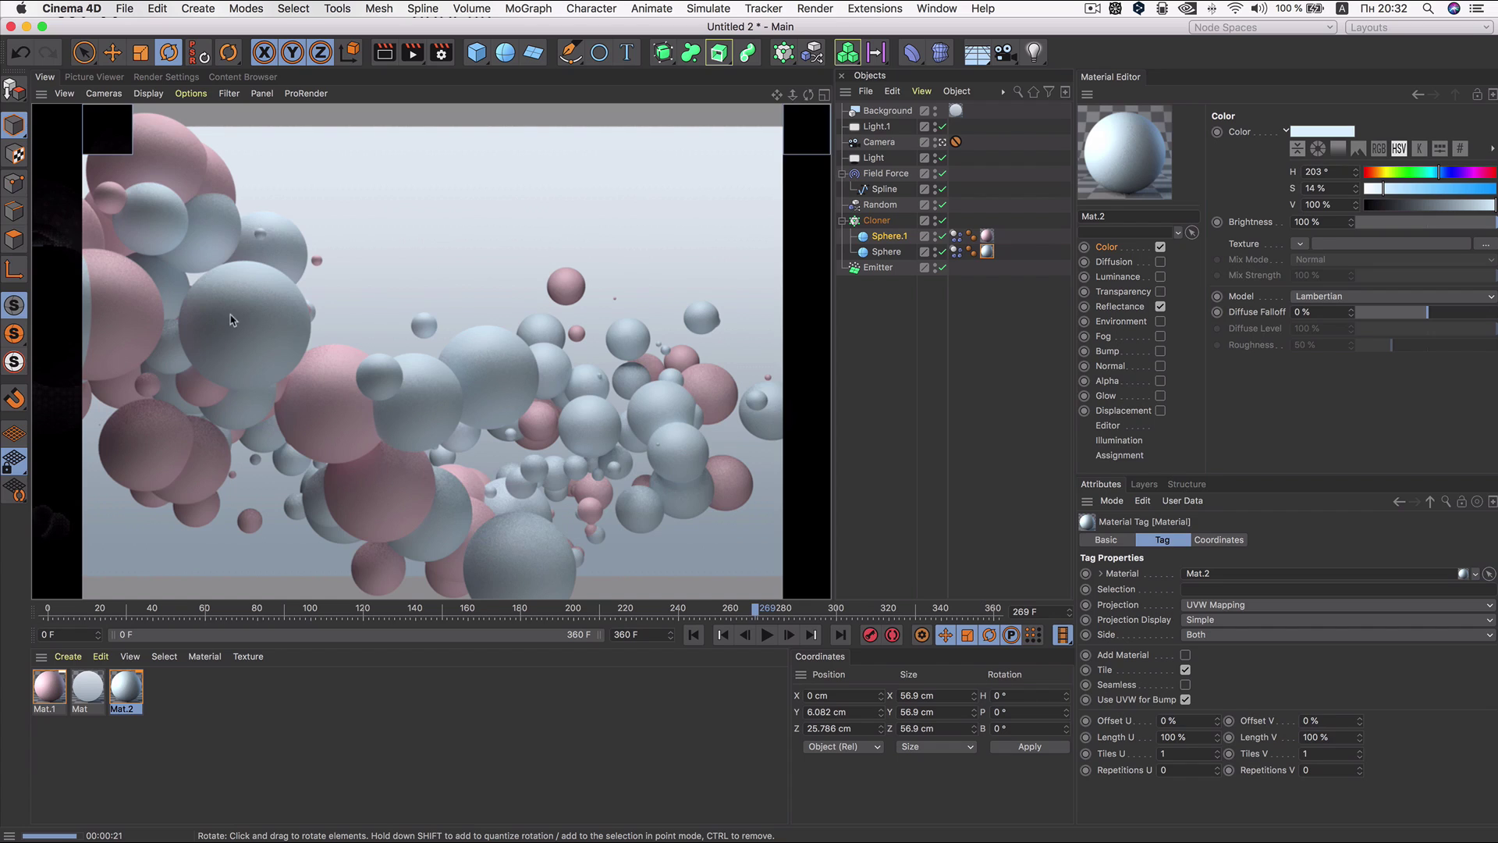
left_click(250, 262)
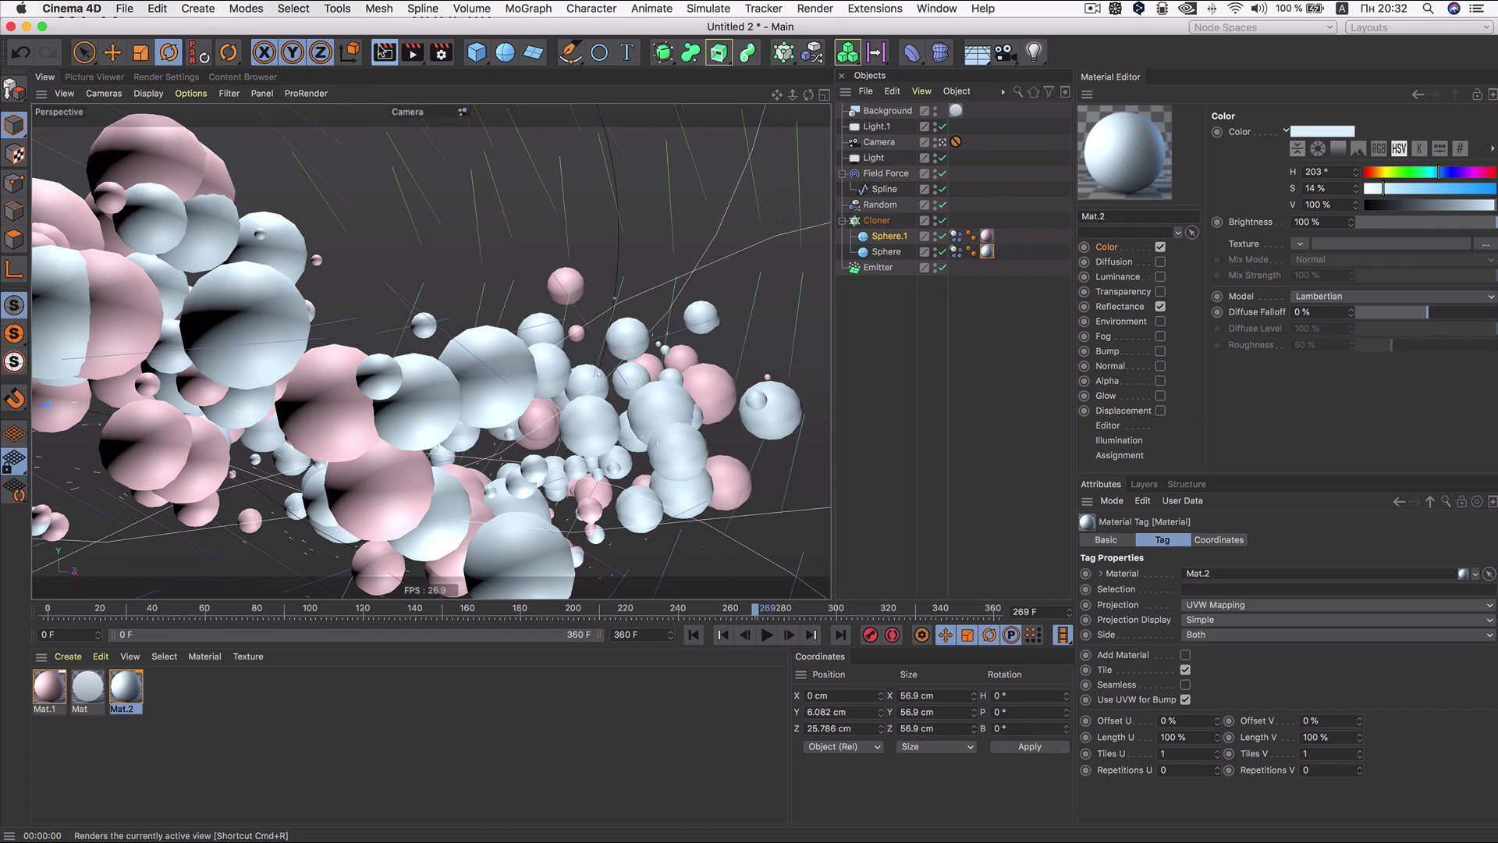
left_click(385, 53)
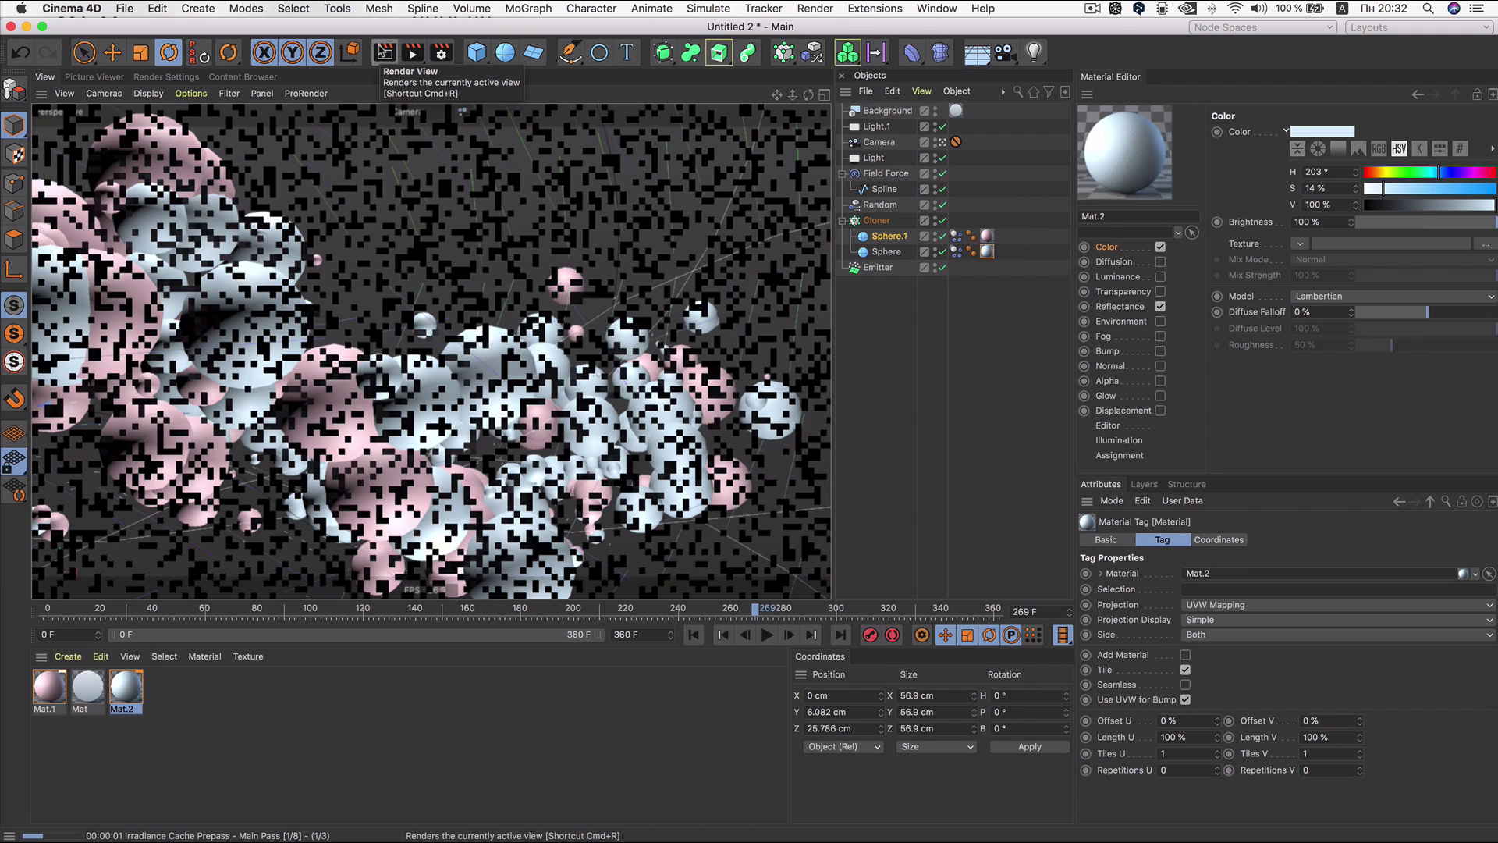
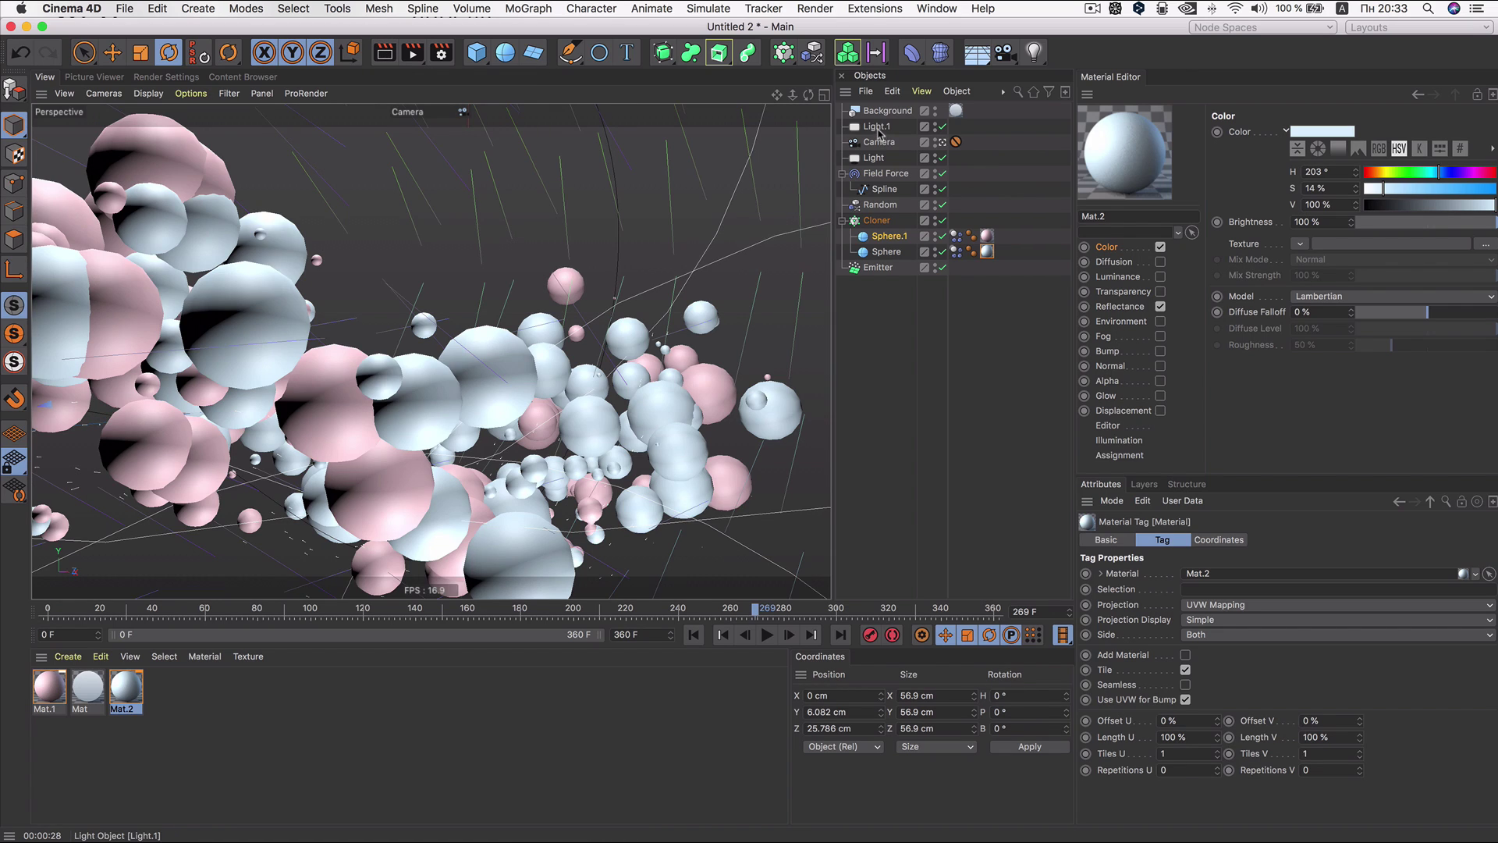
Step: Lower Light.1's intensity to 74%, then run and stop a quick Render View preview
left_click(879, 129)
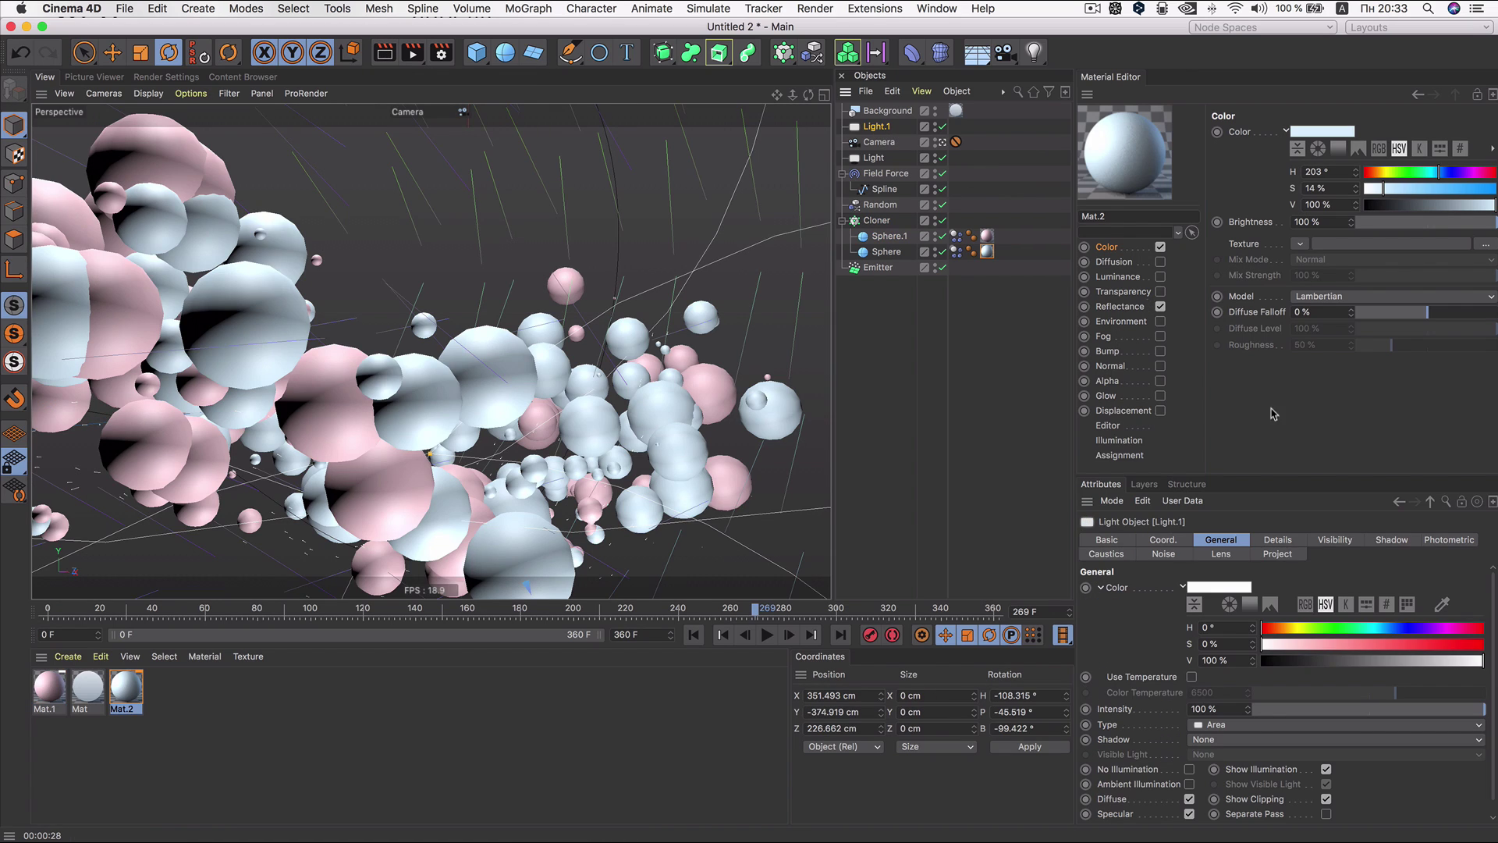
left_click_drag(1440, 710, 1425, 714)
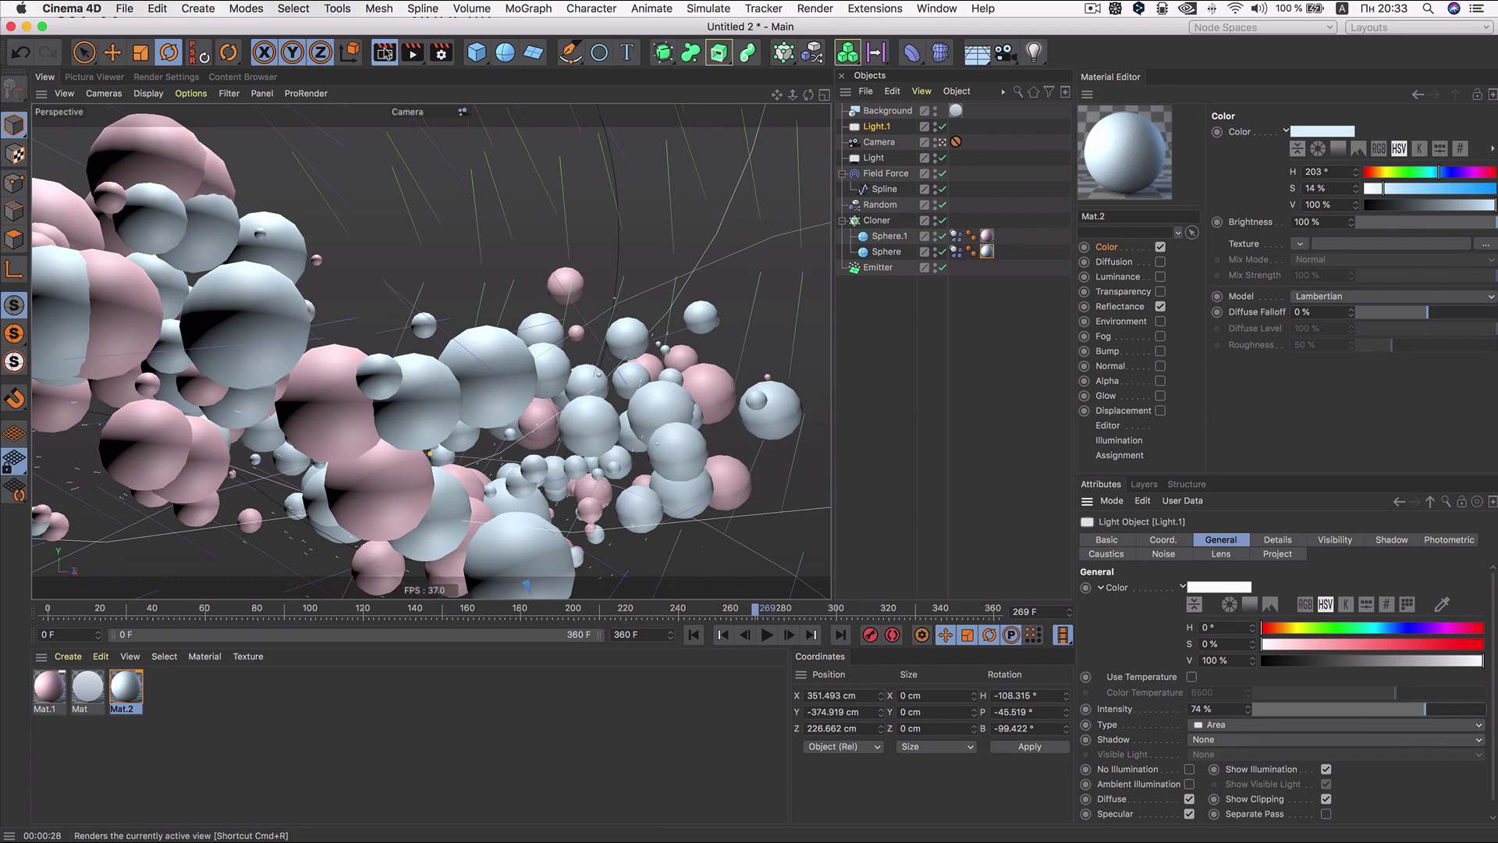
left_click(384, 53)
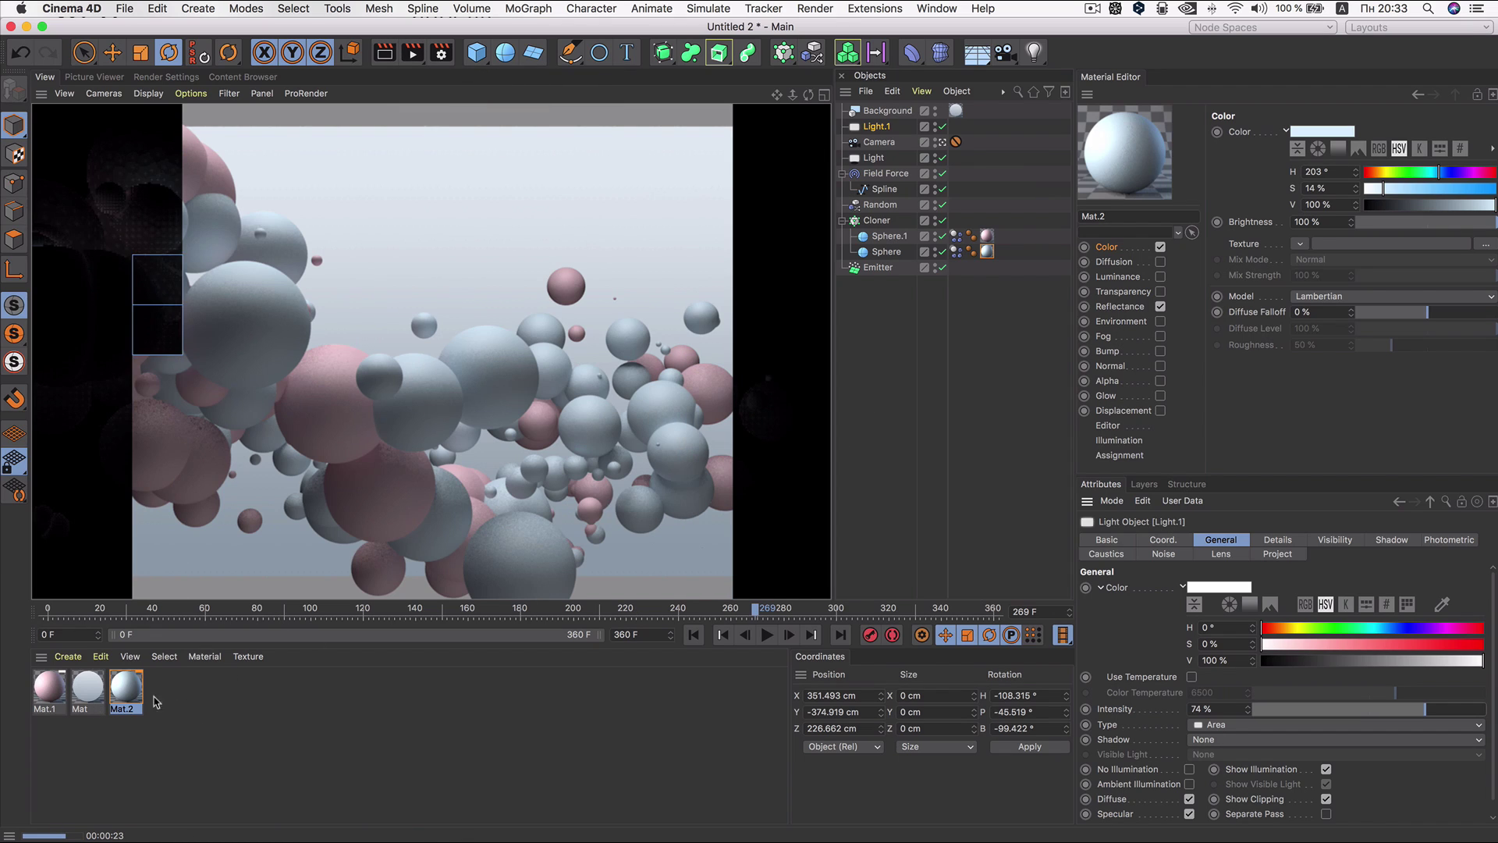
left_click(204, 693)
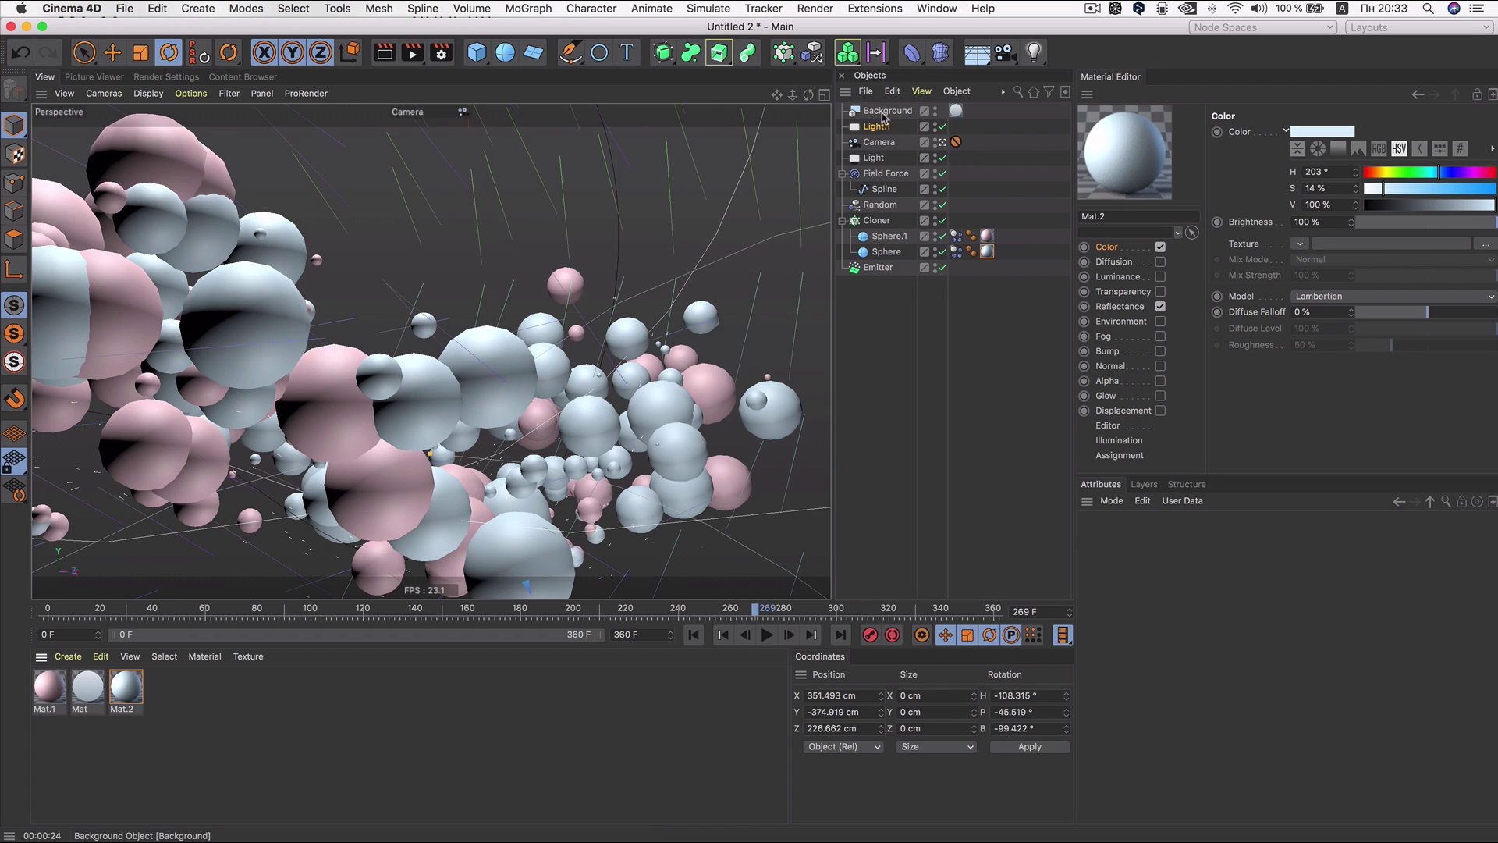
Step: Add a Sky object and apply a new Mat material to it
left_click_drag(976, 53, 1027, 102)
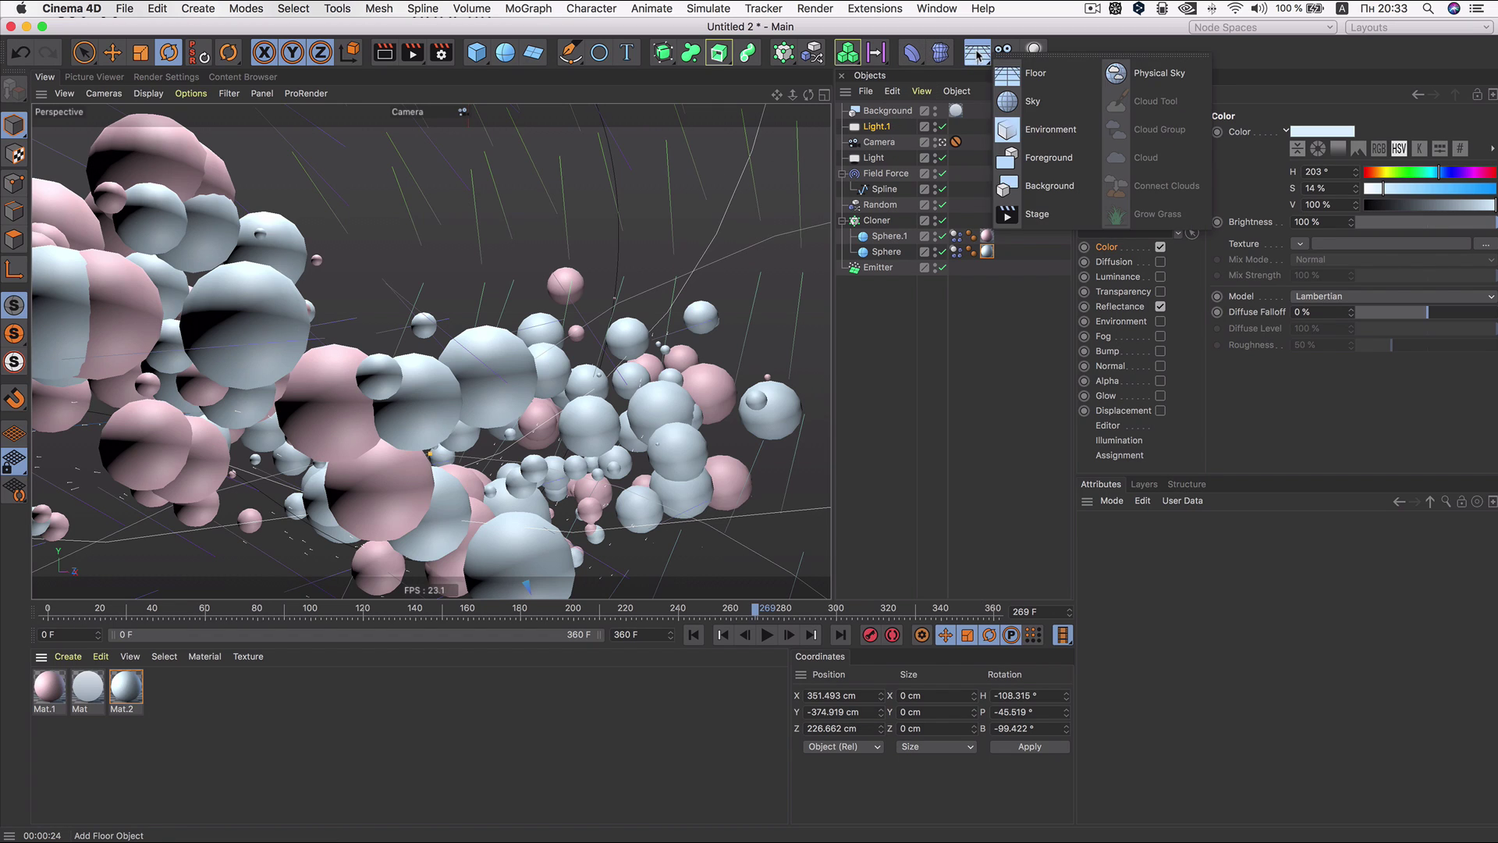
left_click(1027, 101)
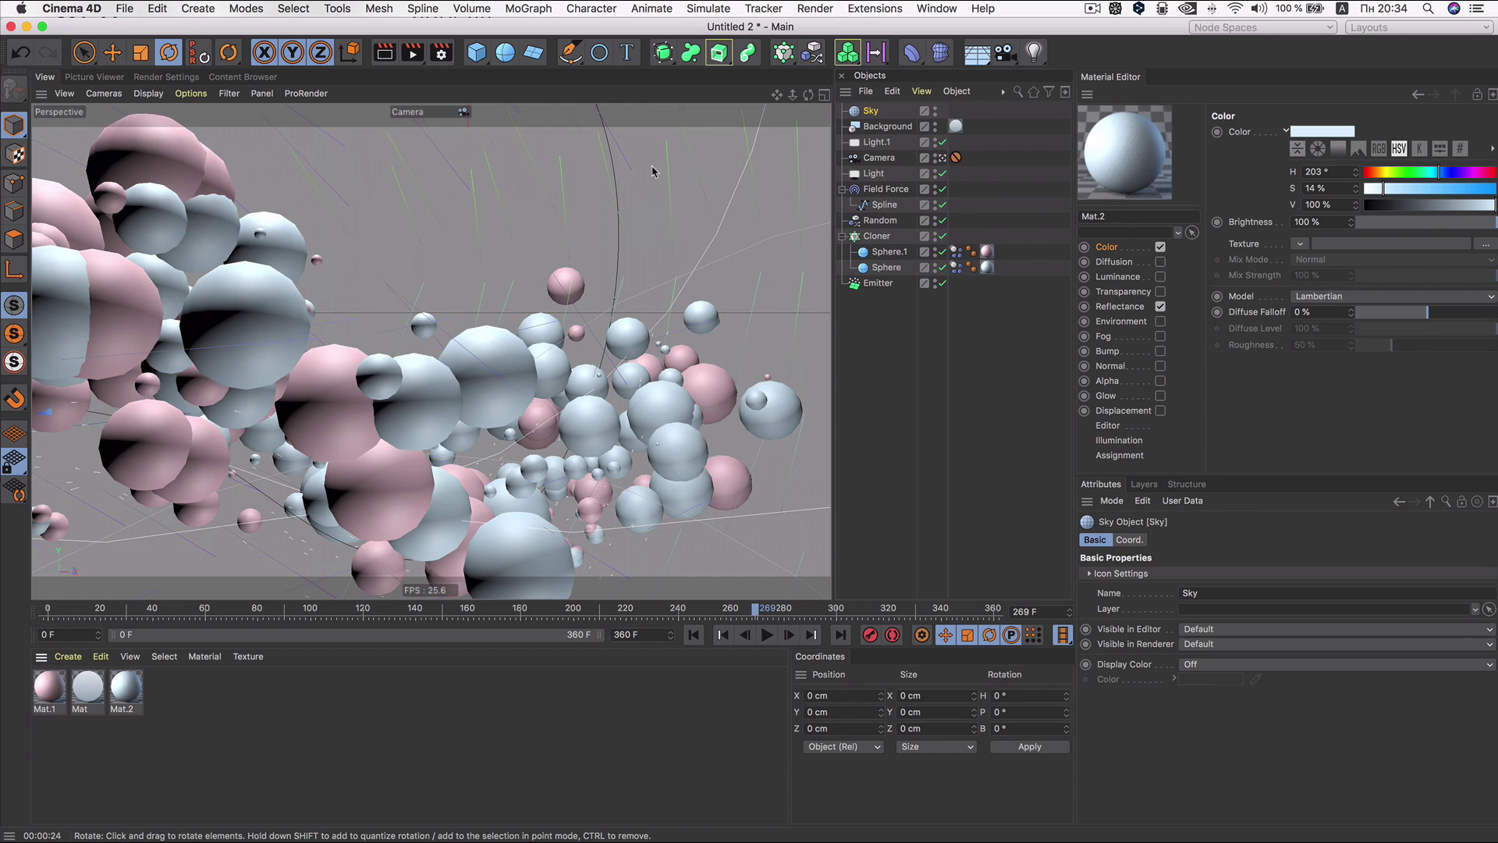
double_click(166, 694)
left_click_drag(124, 707, 864, 111)
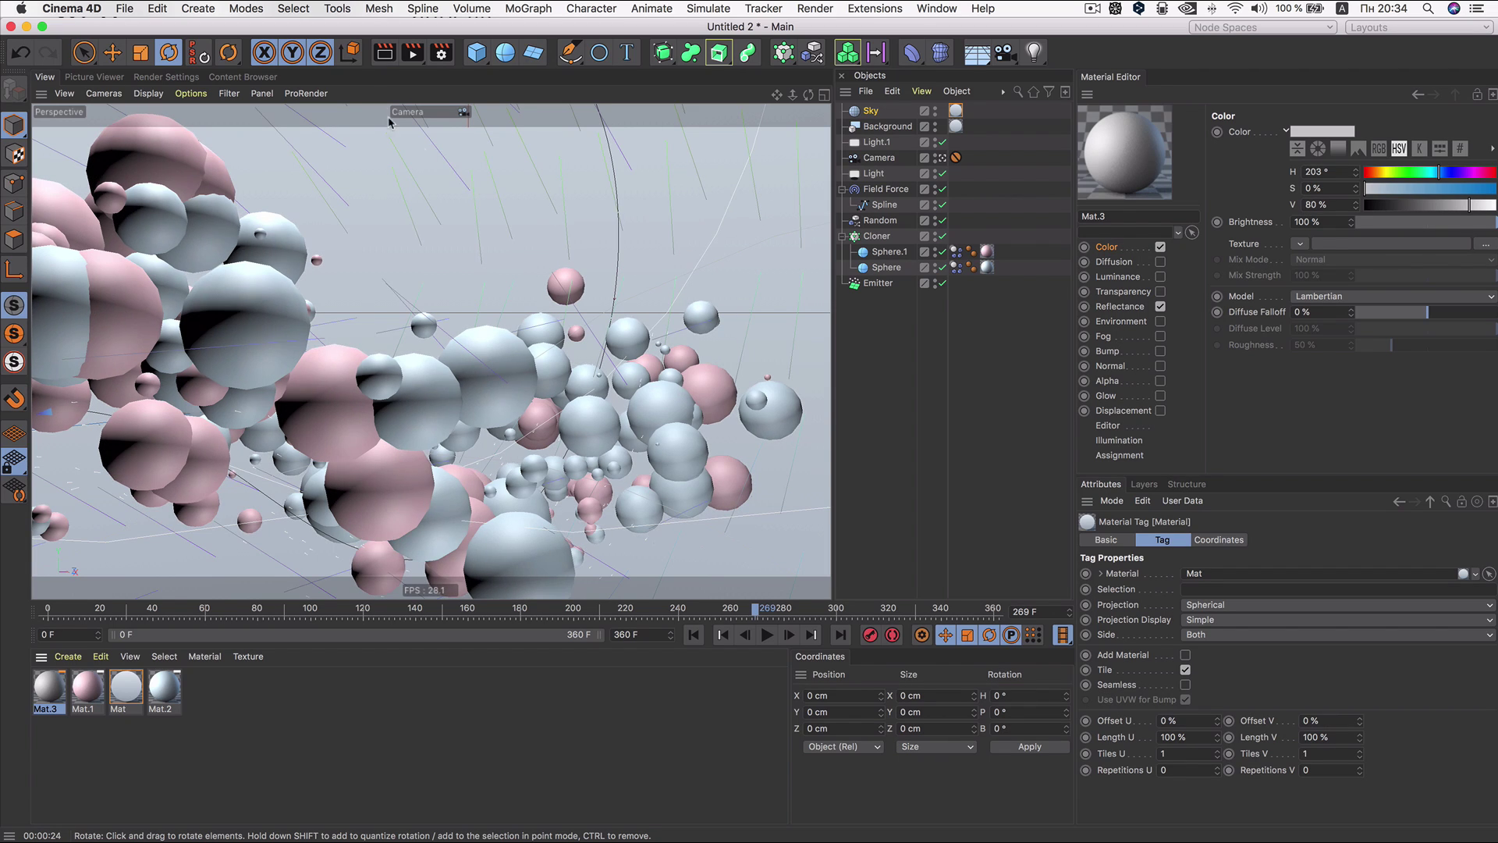
Step: Preview-render the view with the sky backdrop, then clear it and select Sky
left_click(384, 56)
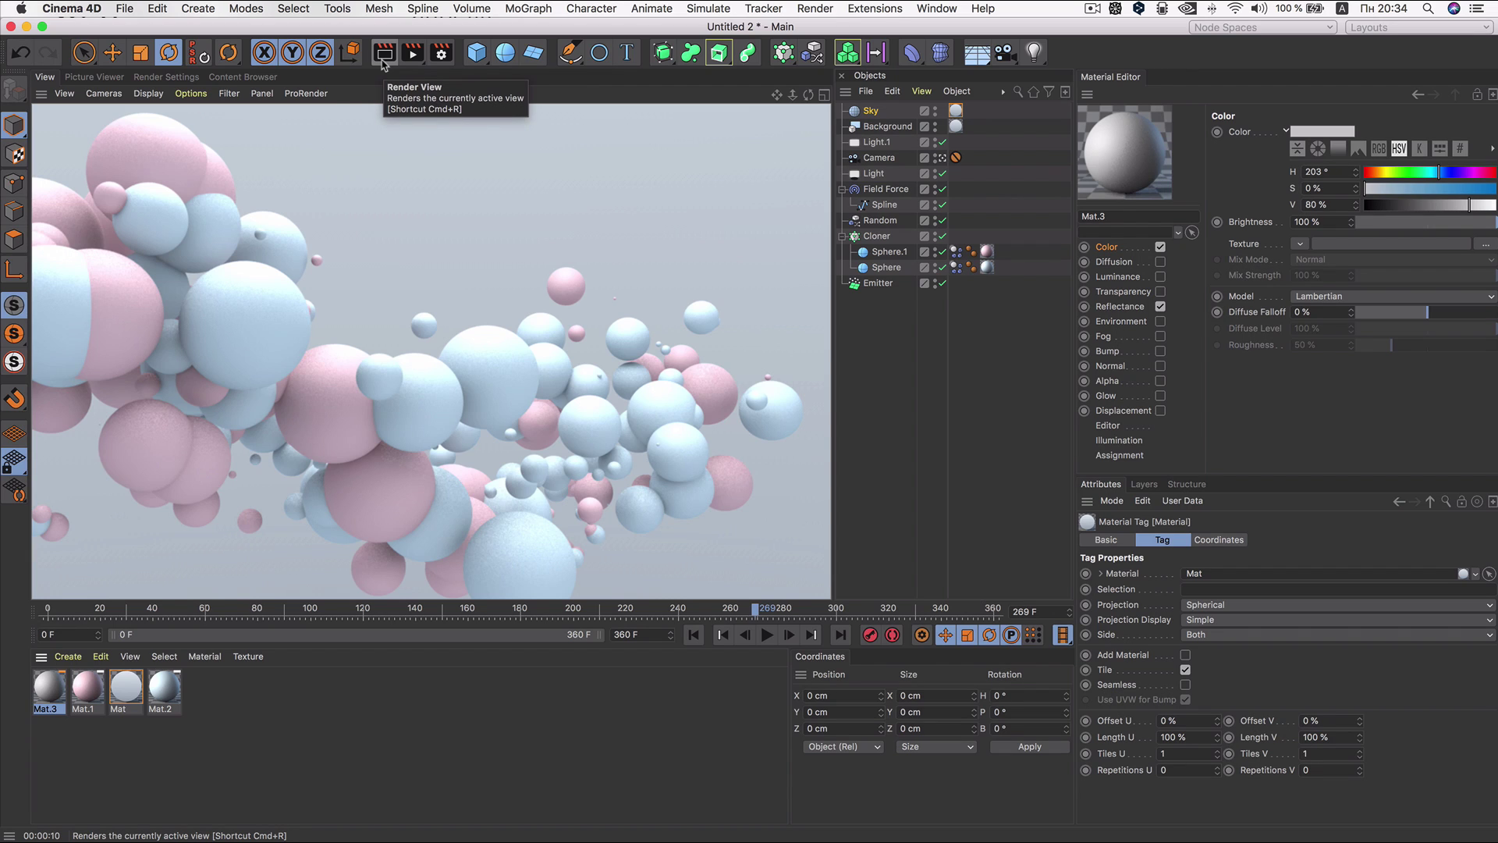
left_click(721, 271)
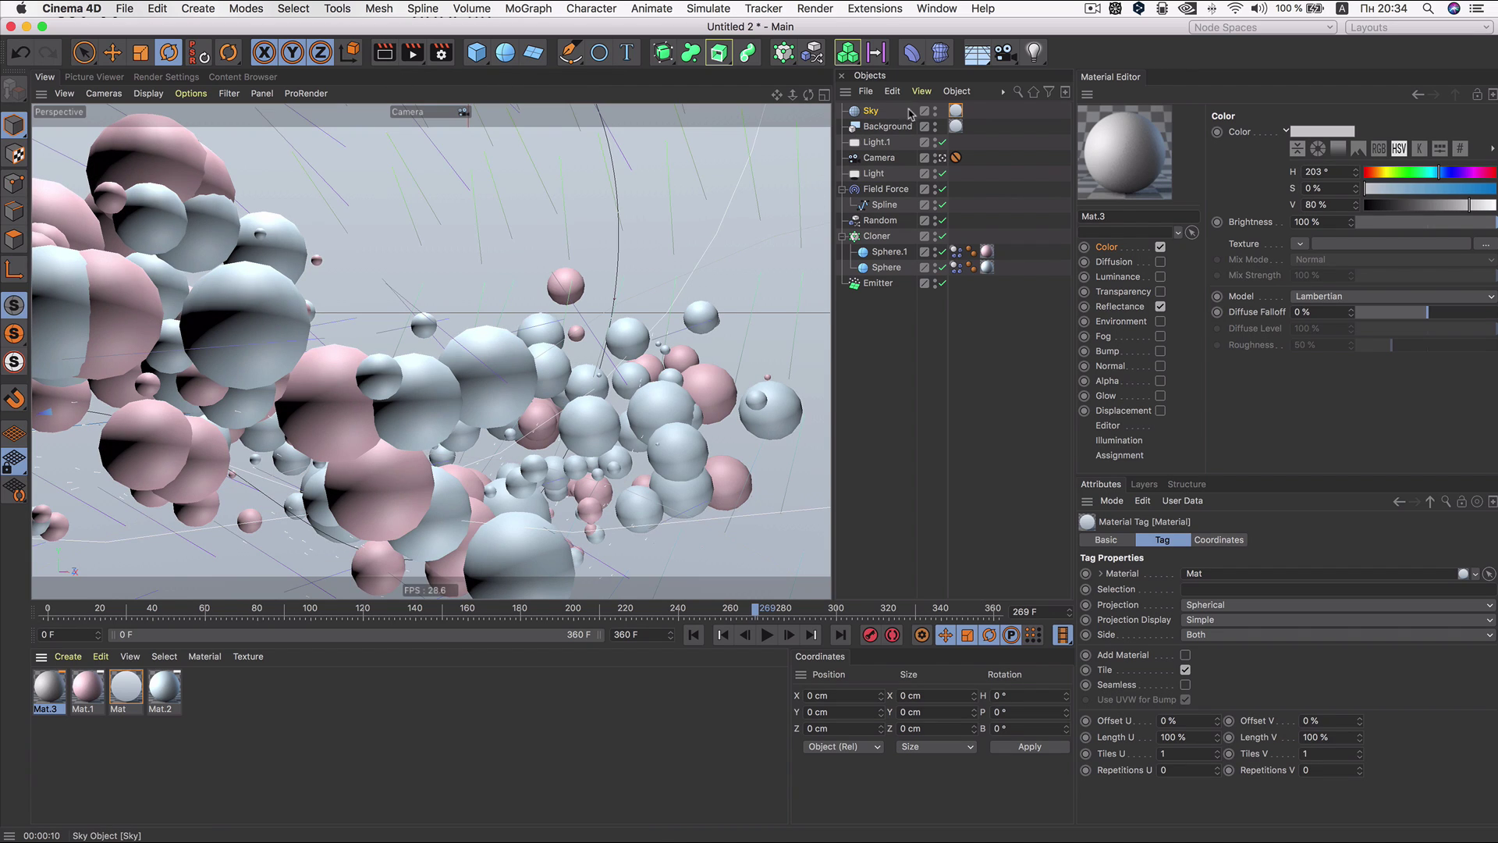
left_click(870, 111)
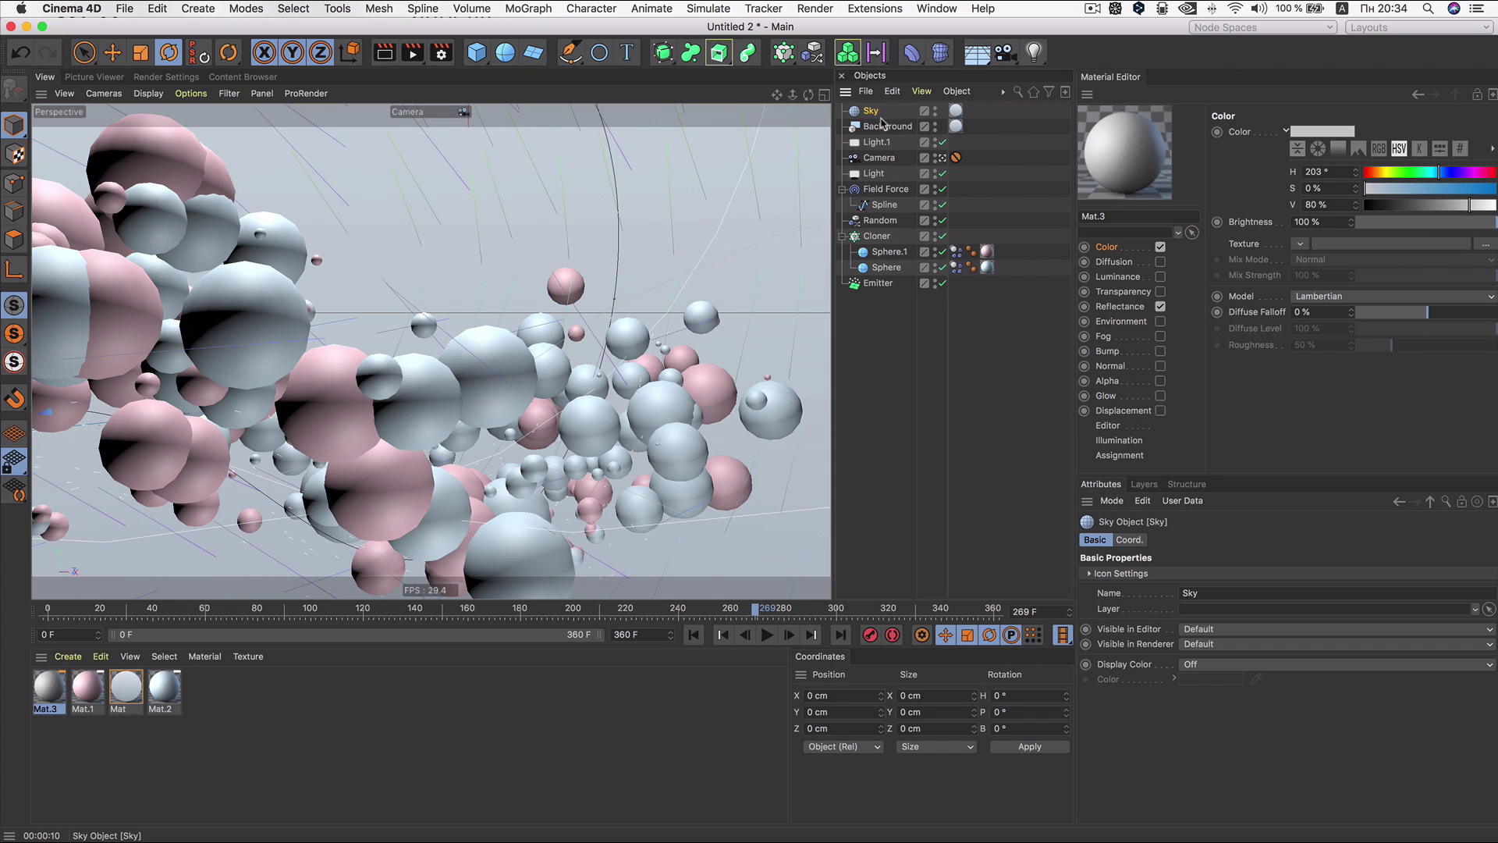
Step: Add a Compositing tag to Sky with Seen by Camera unchecked
right_click(871, 114)
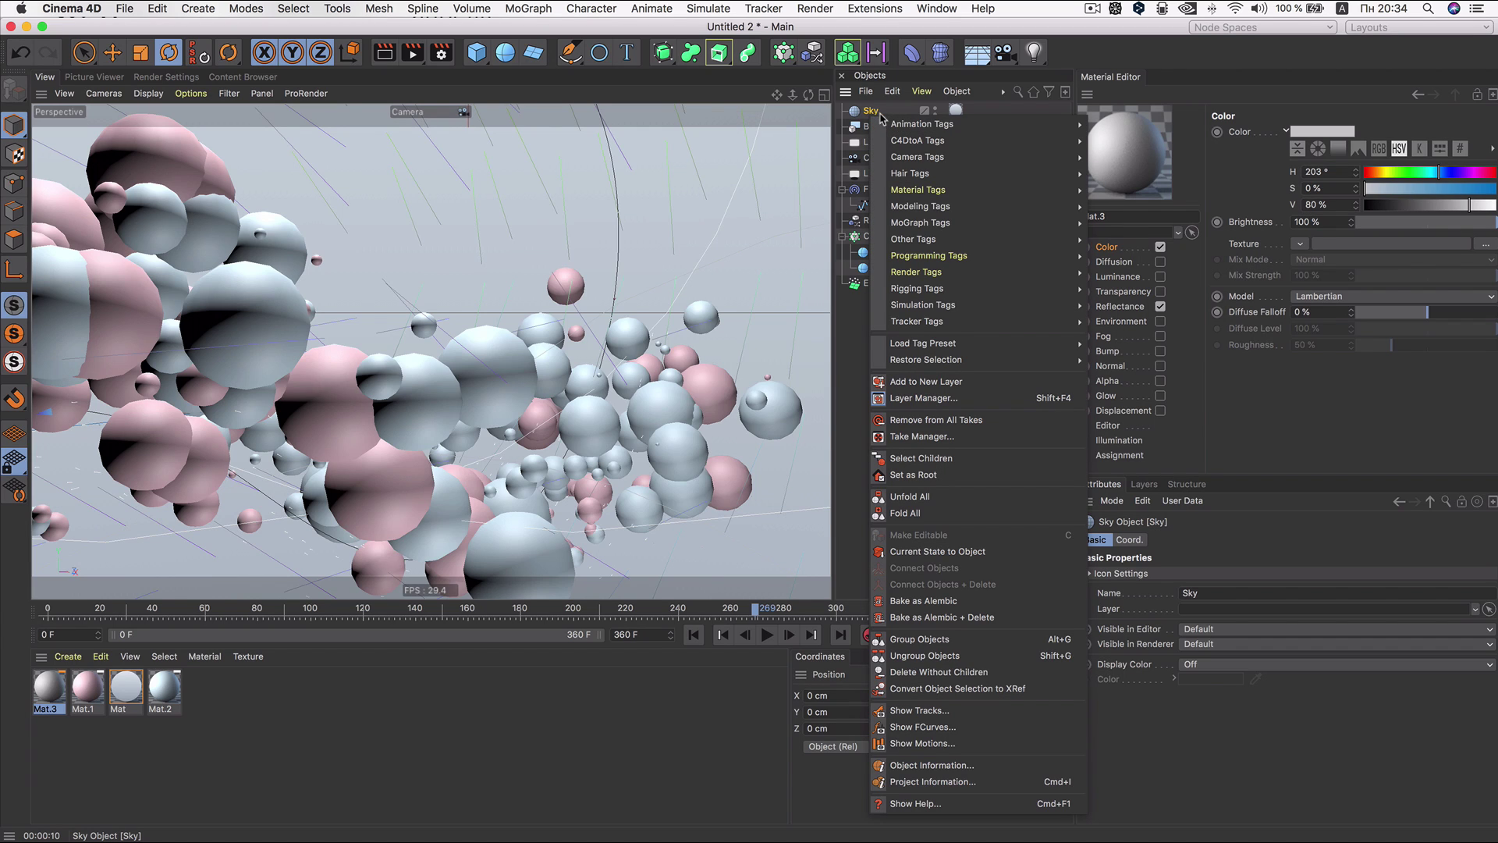
mouse_move(916, 271)
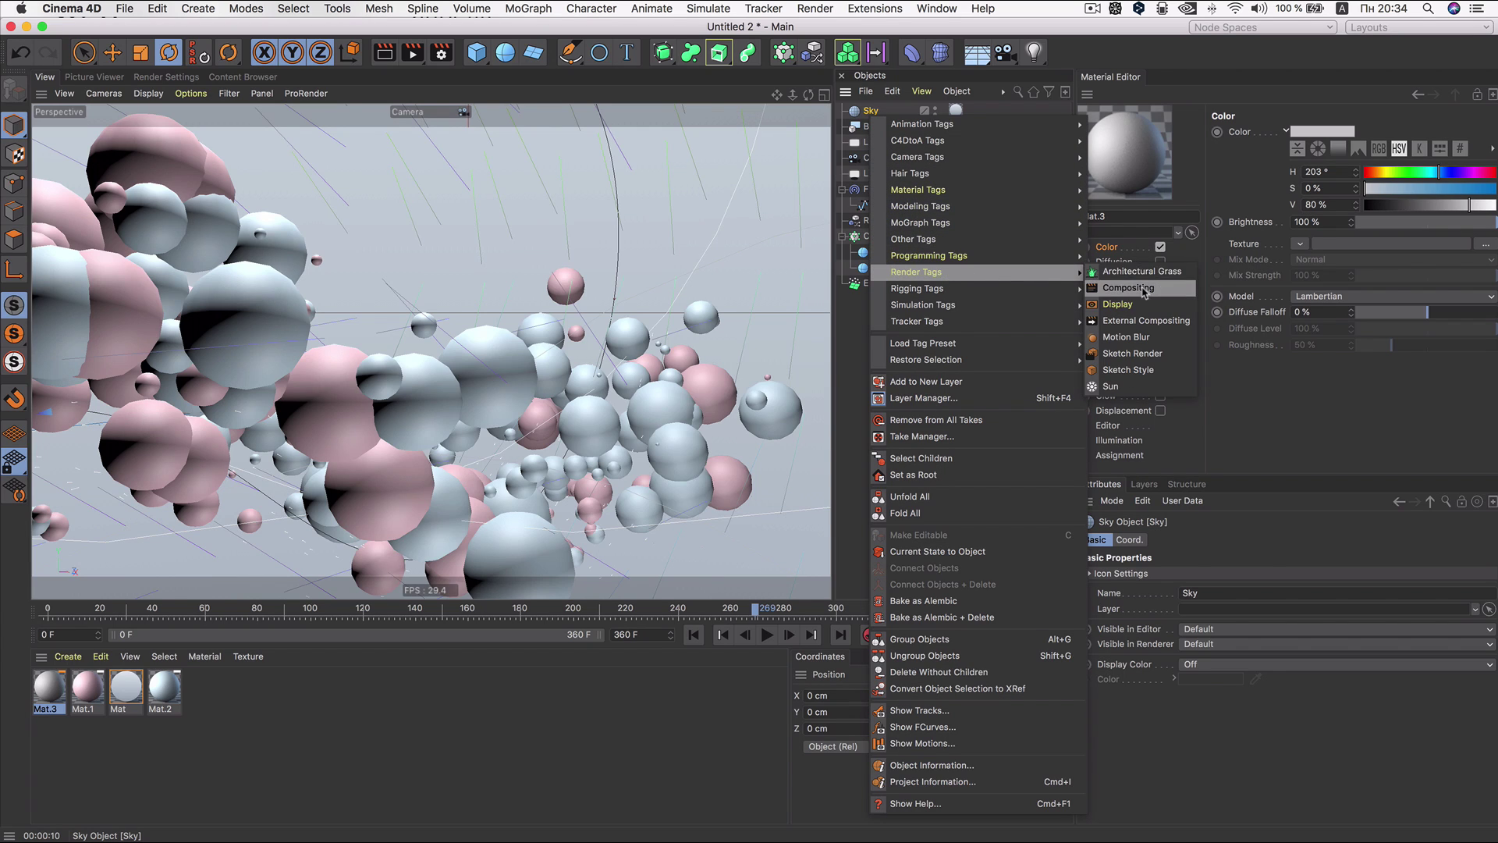
left_click(1128, 288)
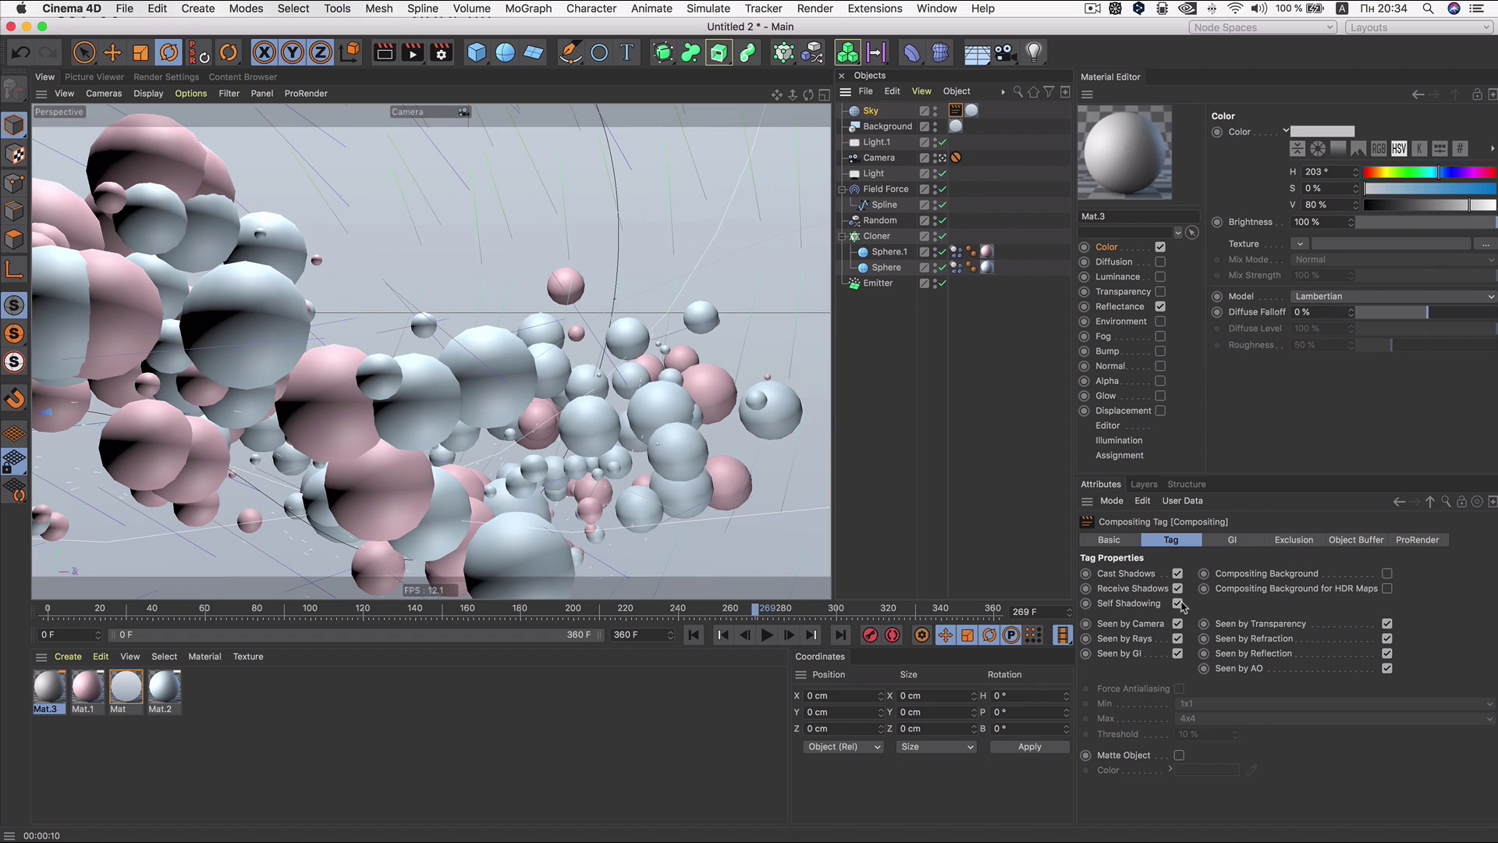
left_click(1178, 623)
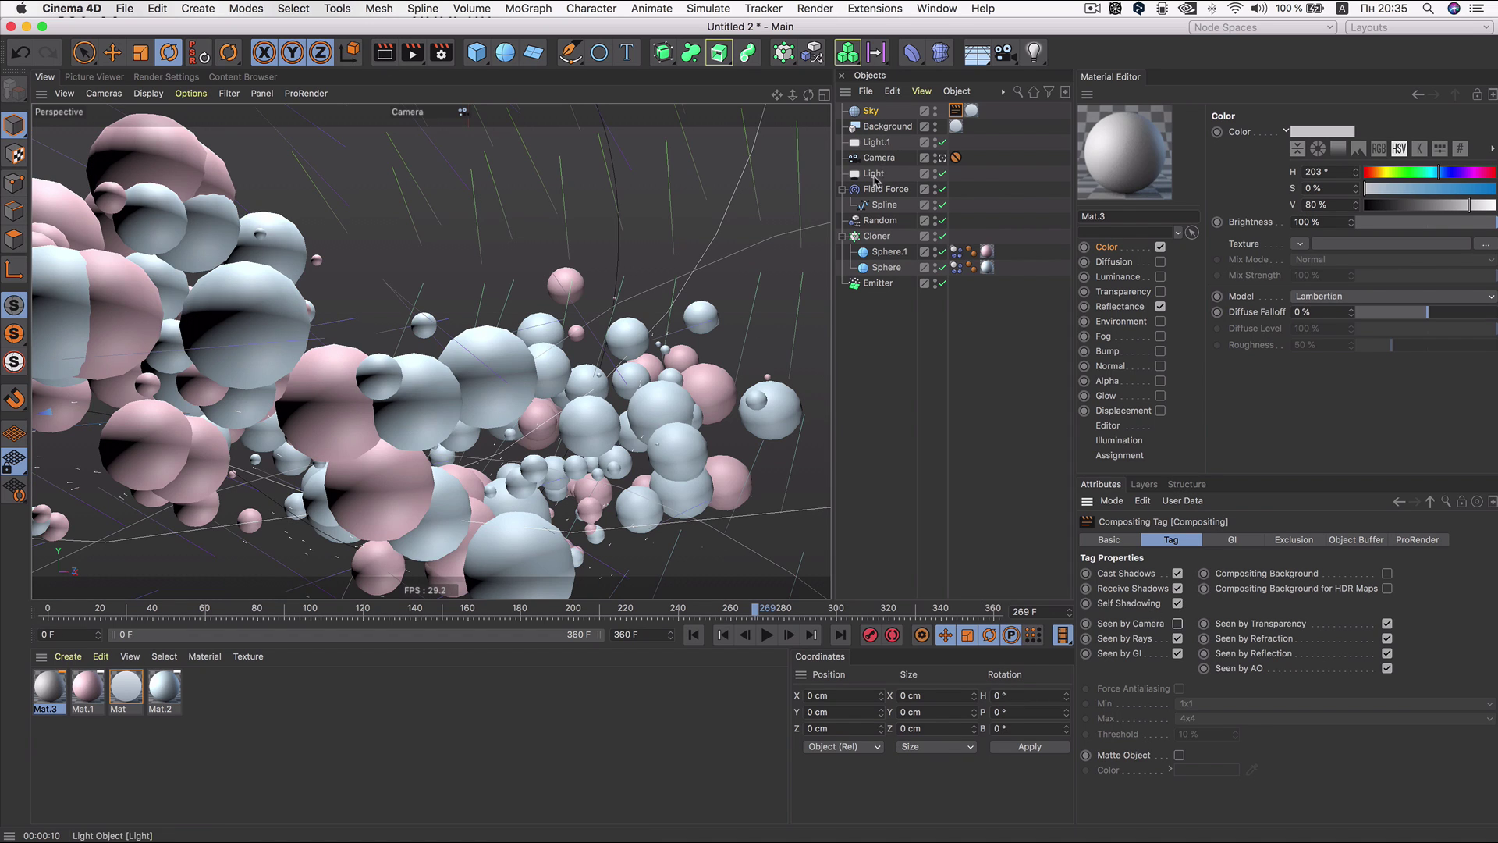
Step: Drop the main Light's intensity to 74% and preview the result with Render View
left_click(874, 173)
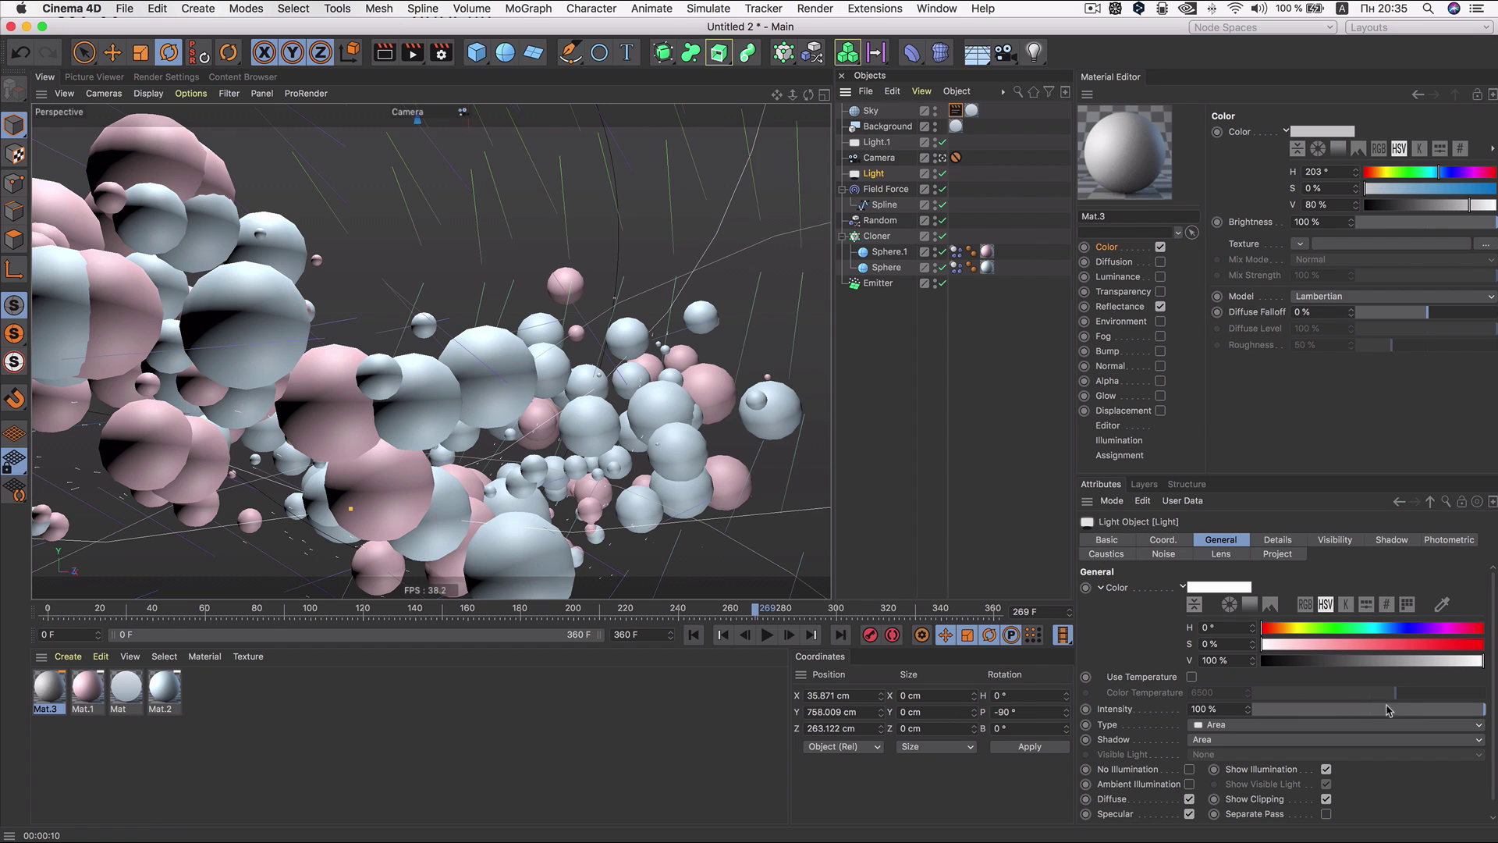
left_click_drag(1478, 706, 1425, 710)
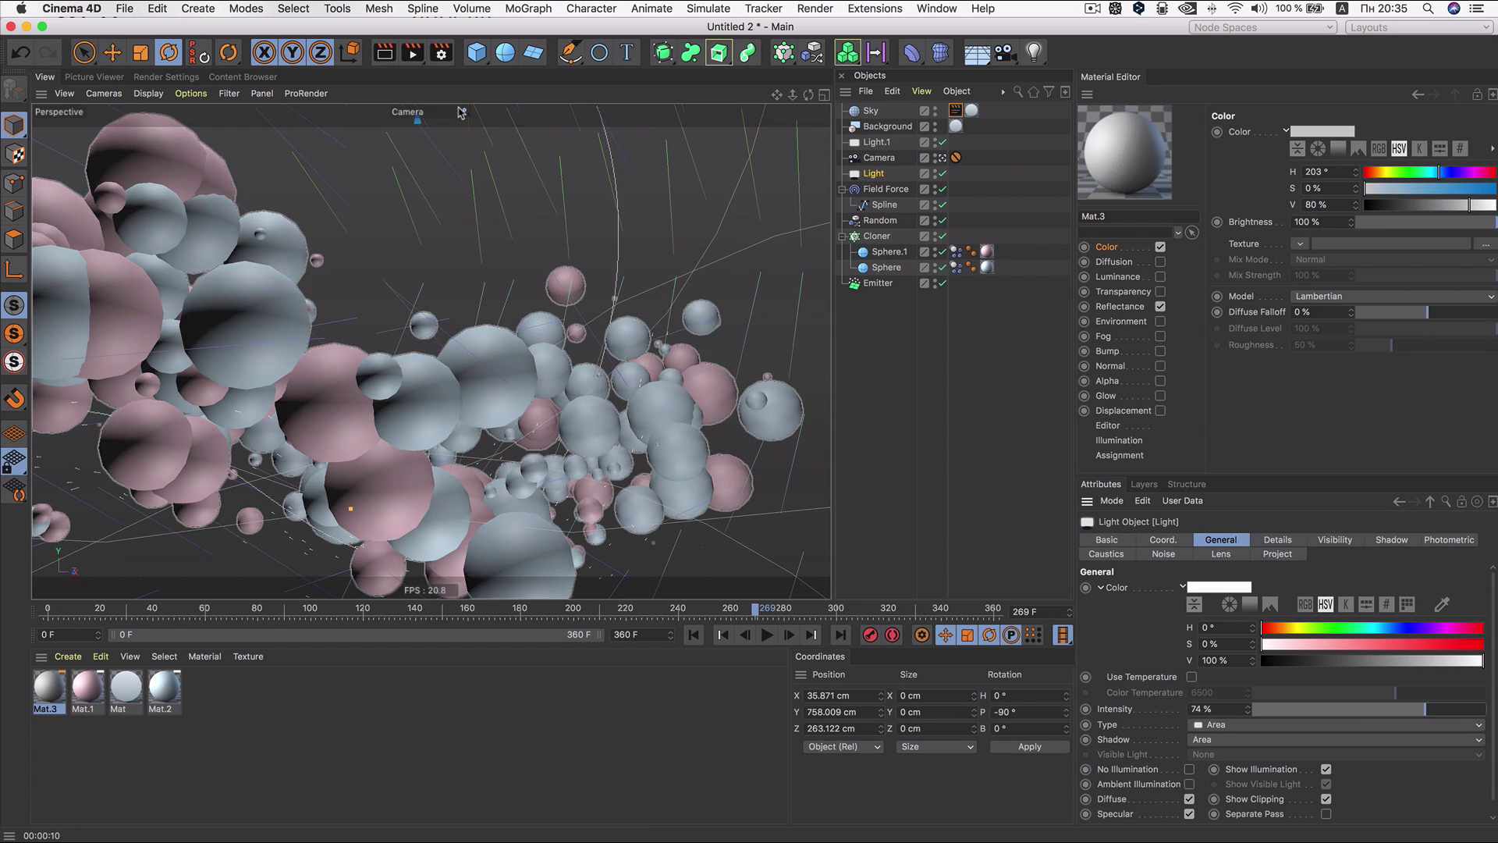
left_click(384, 52)
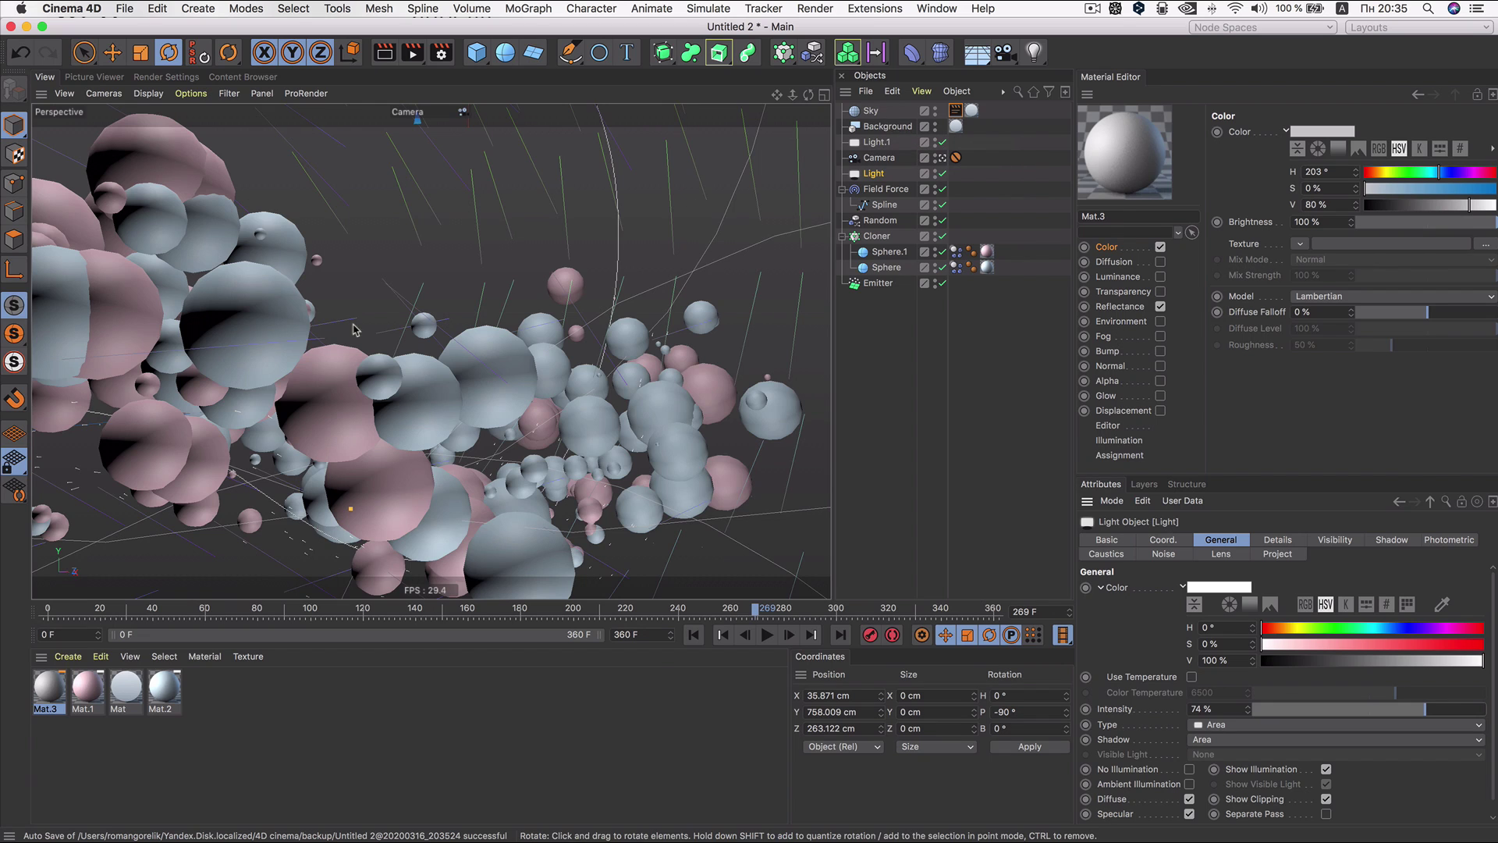
Step: Drag the Camera's focus handle onto the sphere cloud at about 415 cm, then look through the Camera again
left_click(941, 158)
mouse_move(368, 415)
left_mouse_down("alt")
mouse_move(369, 482)
mouse_move(443, 402)
left_mouse_up("alt")
mouse_move(412, 301)
left_mouse_down("alt")
mouse_move(458, 178)
mouse_move(605, 317)
left_mouse_up("alt")
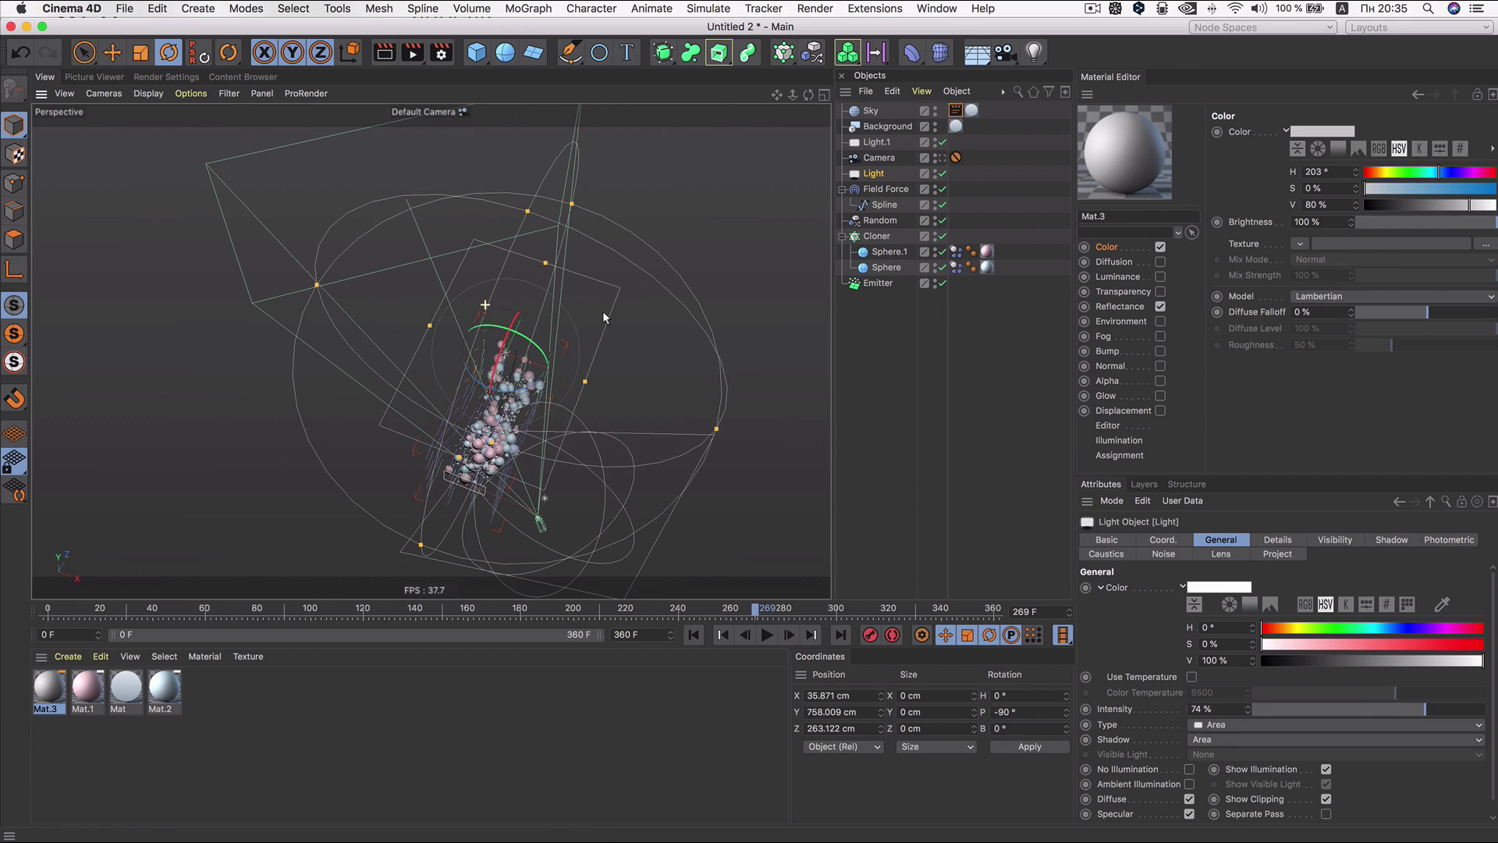
left_click(879, 157)
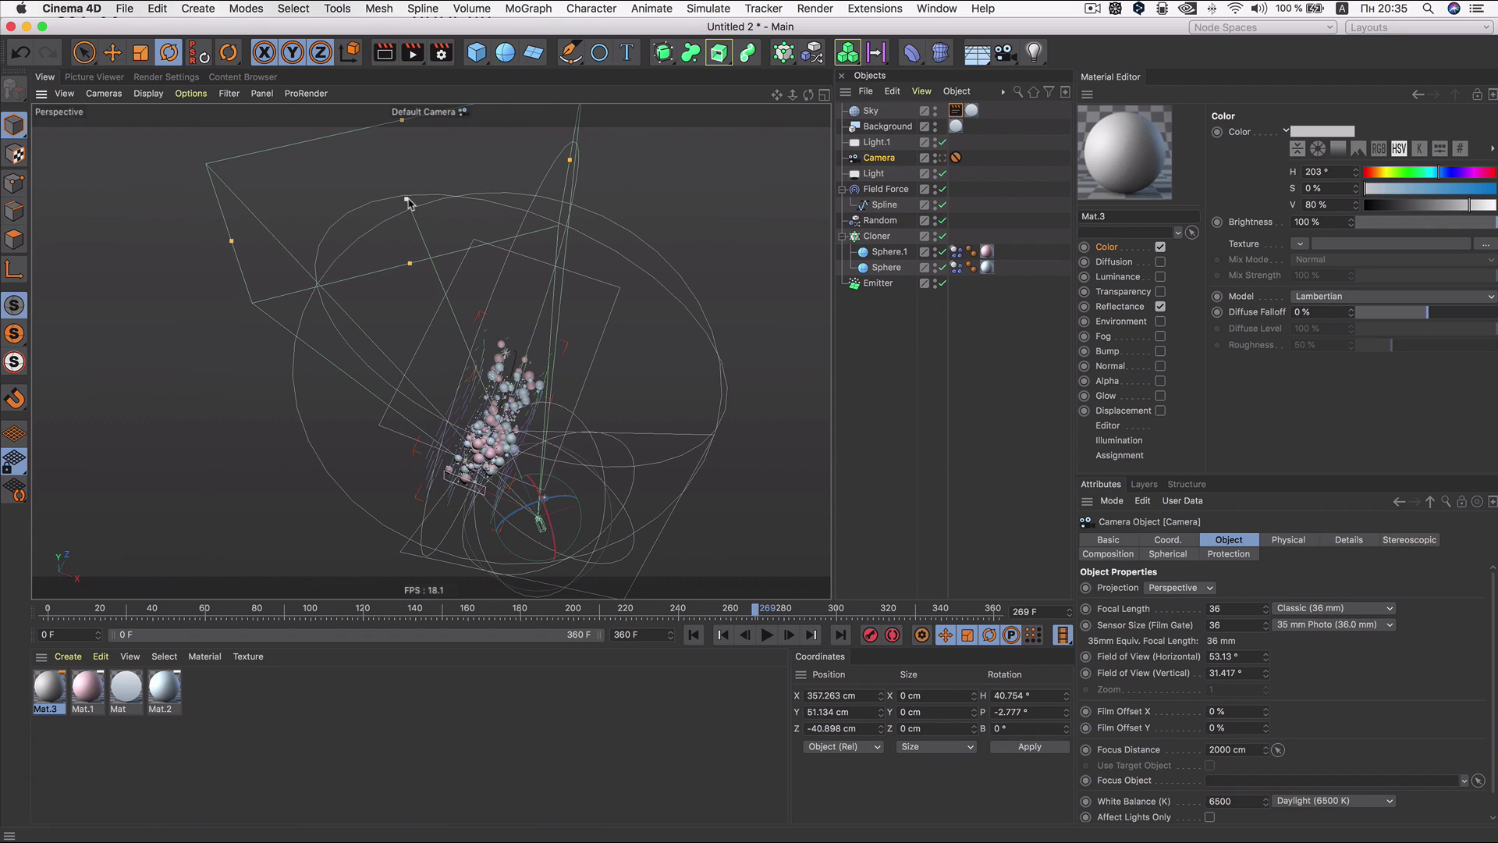
mouse_move(405, 201)
left_mouse_down()
mouse_move(513, 439)
mouse_move(507, 428)
left_mouse_up()
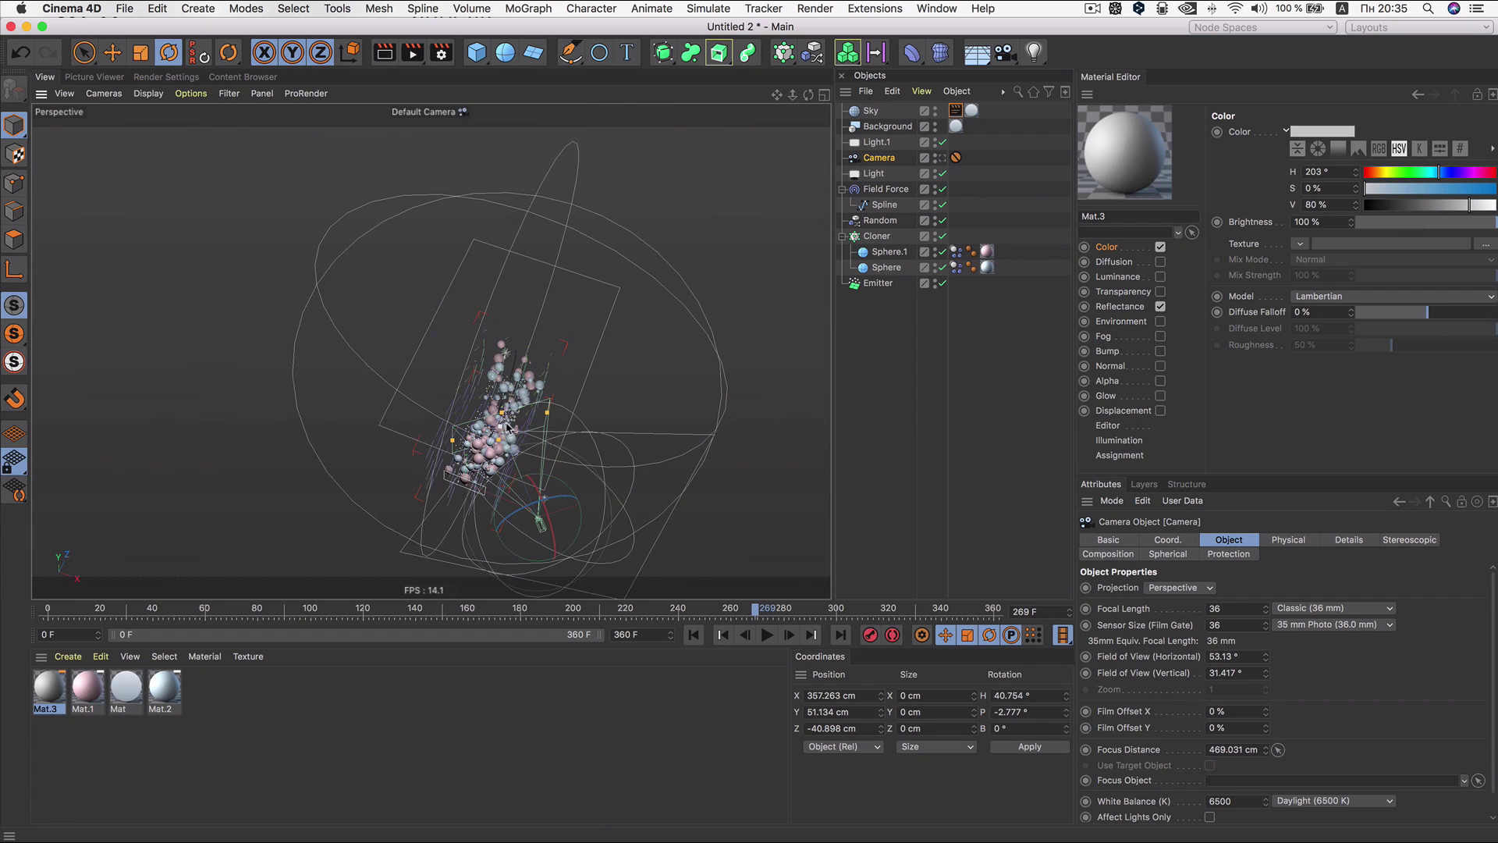
scroll(508, 428, "up", 3)
scroll(507, 429, "up", 3)
scroll(508, 432, "up", 3)
scroll(508, 437, "up", 3)
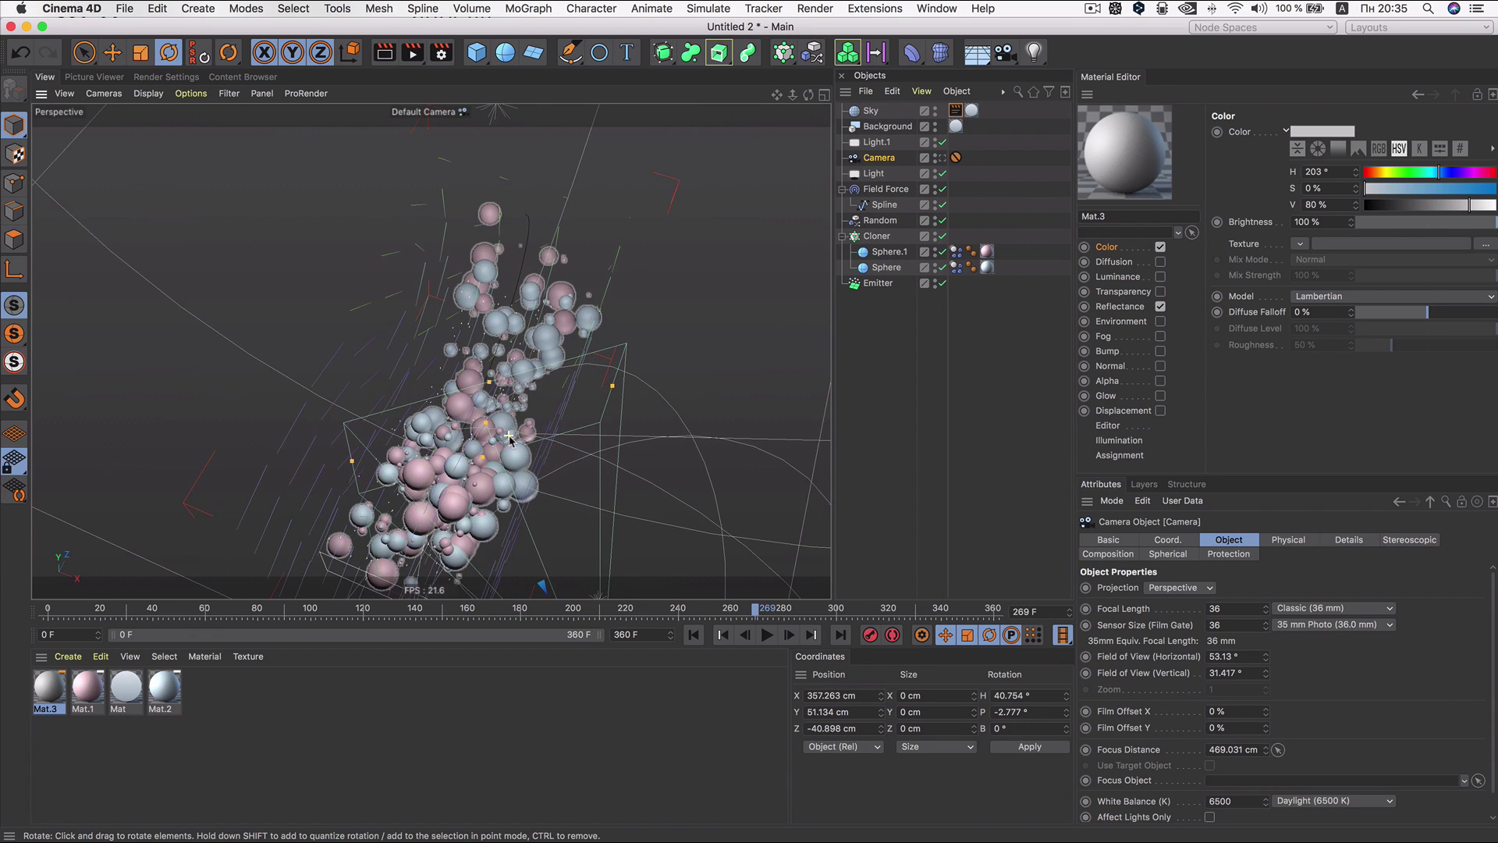
left_click_drag(509, 437, 585, 465, "alt")
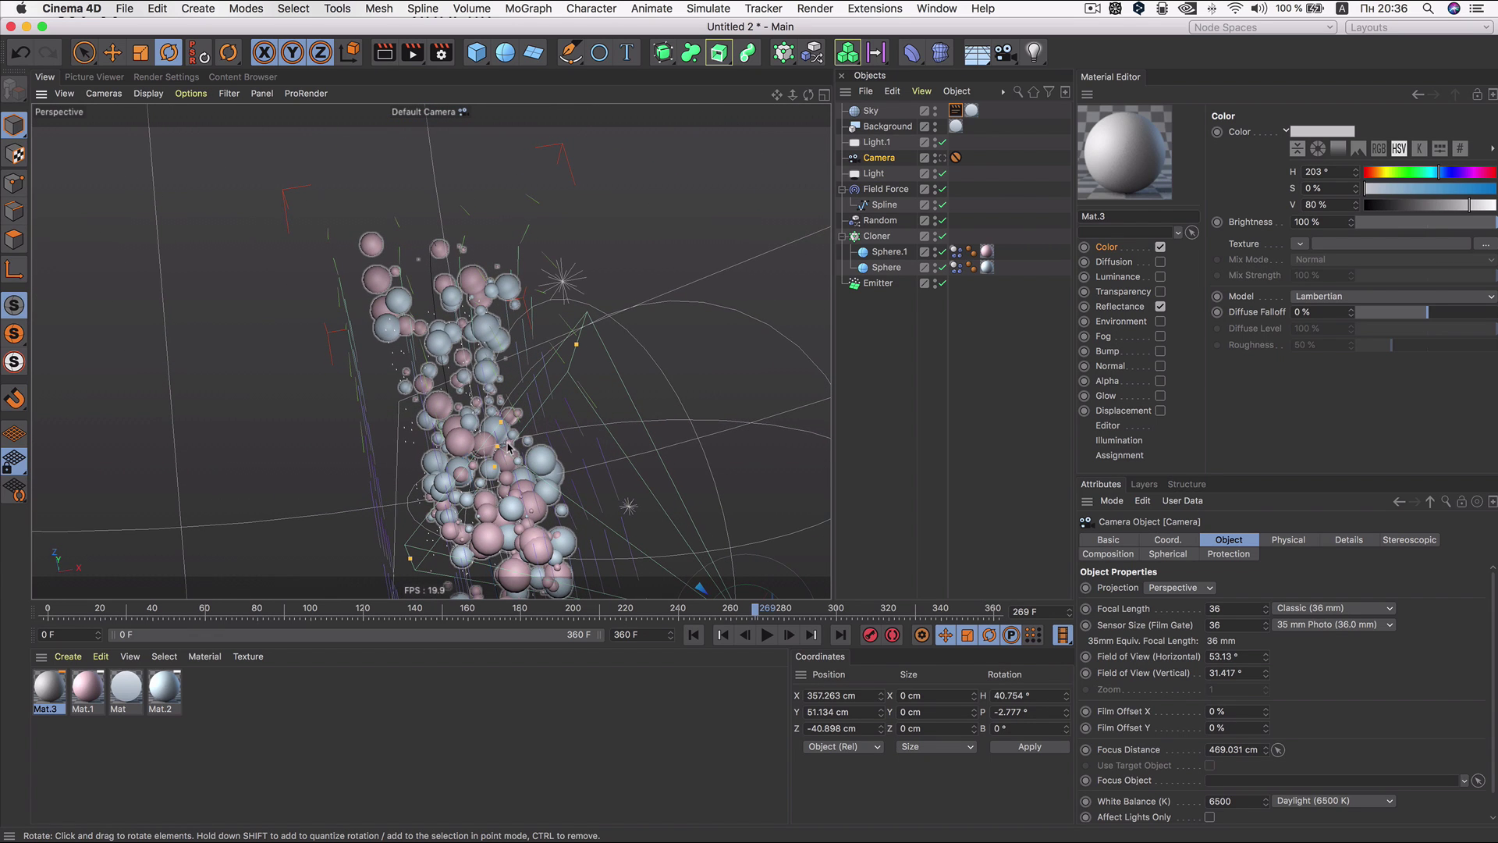
left_click_drag(500, 445, 525, 466)
left_click(943, 157)
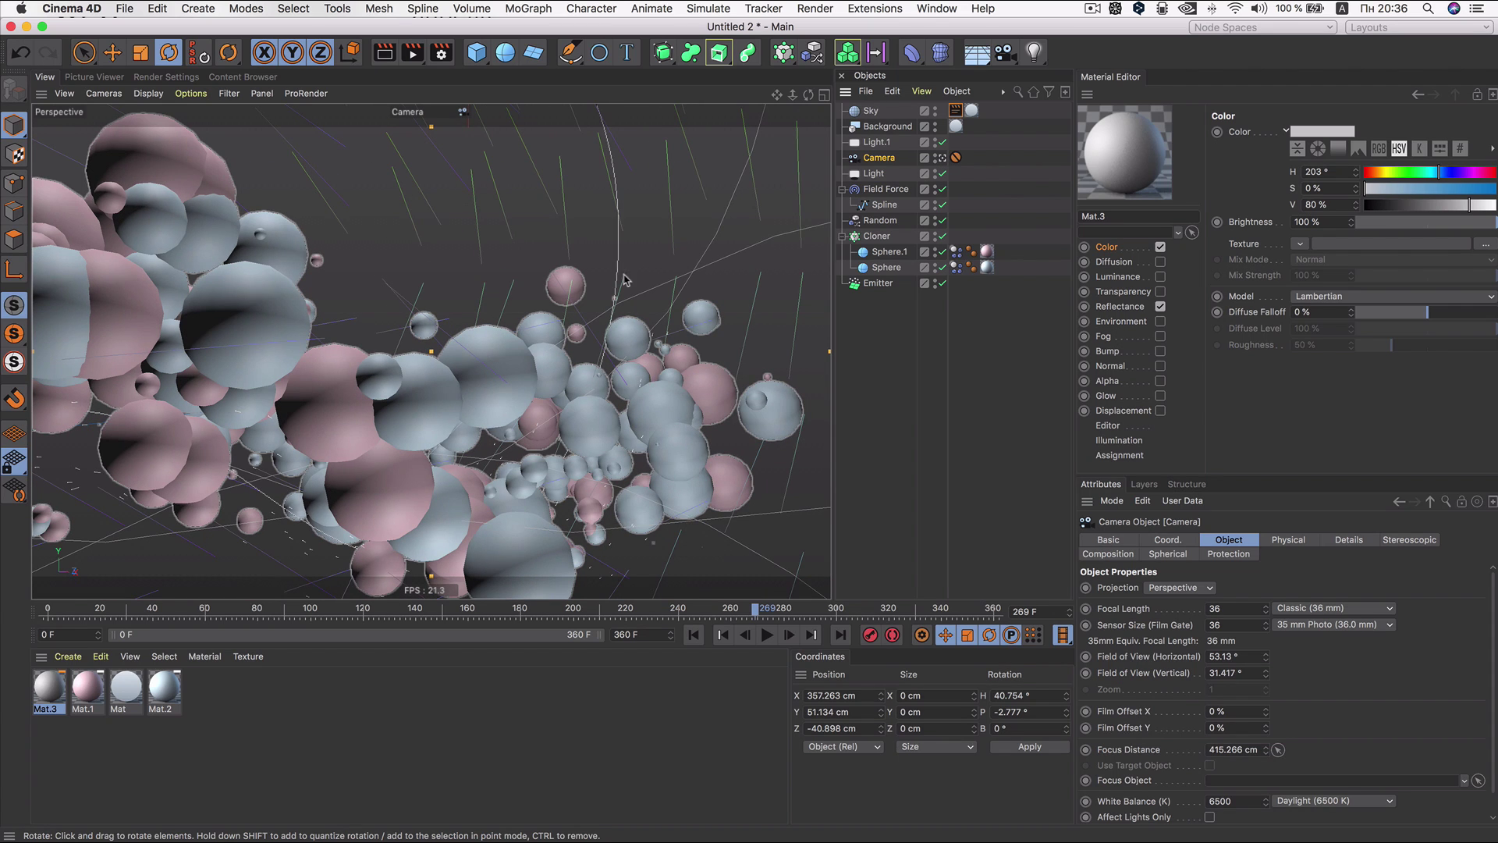
Step: Lower the Camera's physical F-Stop to 0.8 and preview the blur with a render
left_click(1282, 542)
left_click_drag(1271, 602, 1299, 609)
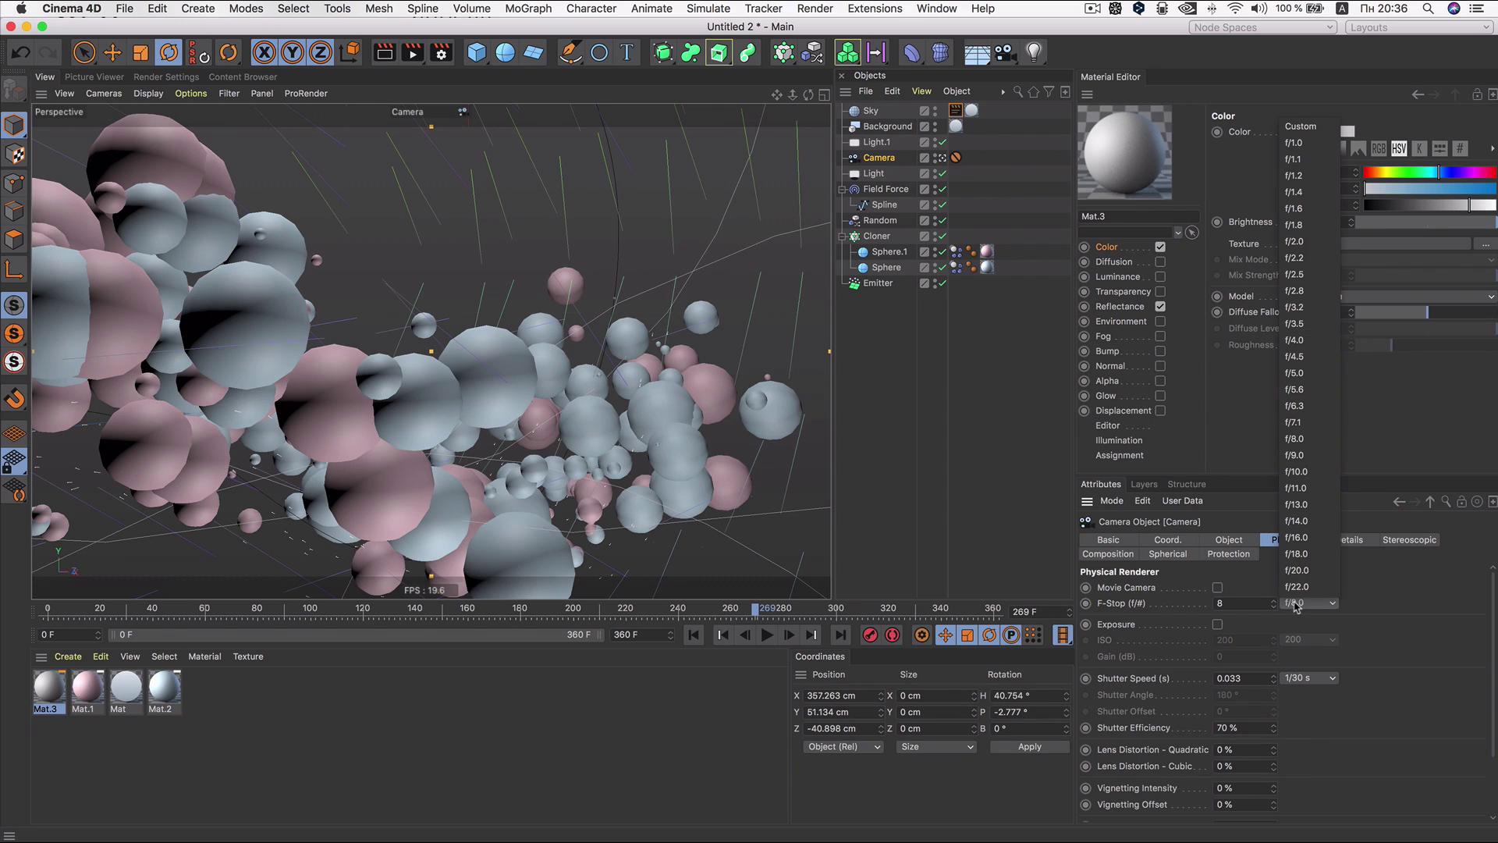
left_click(1271, 607)
type("0.5")
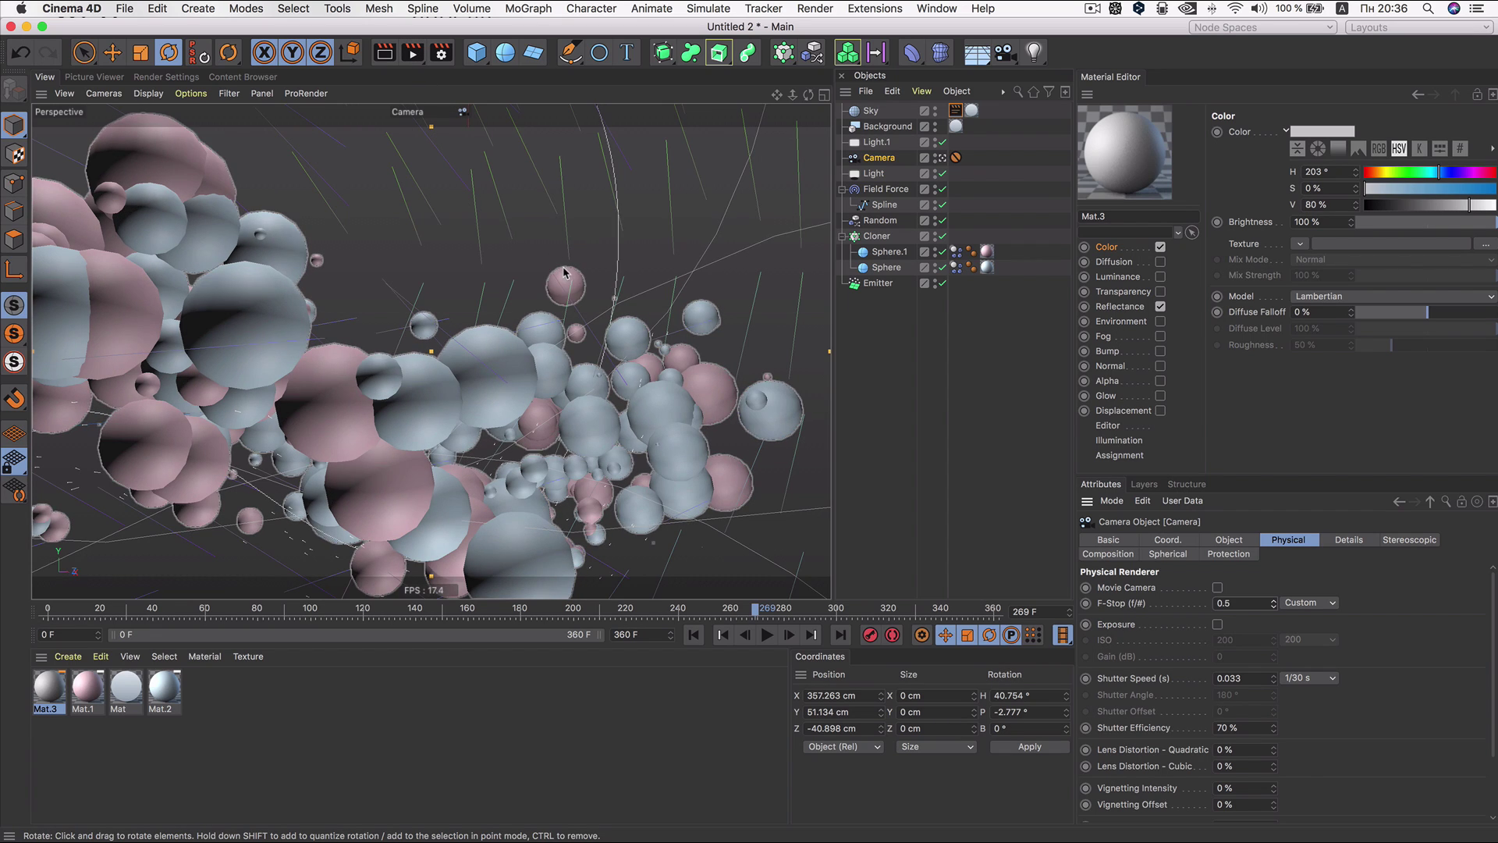
left_click(383, 55)
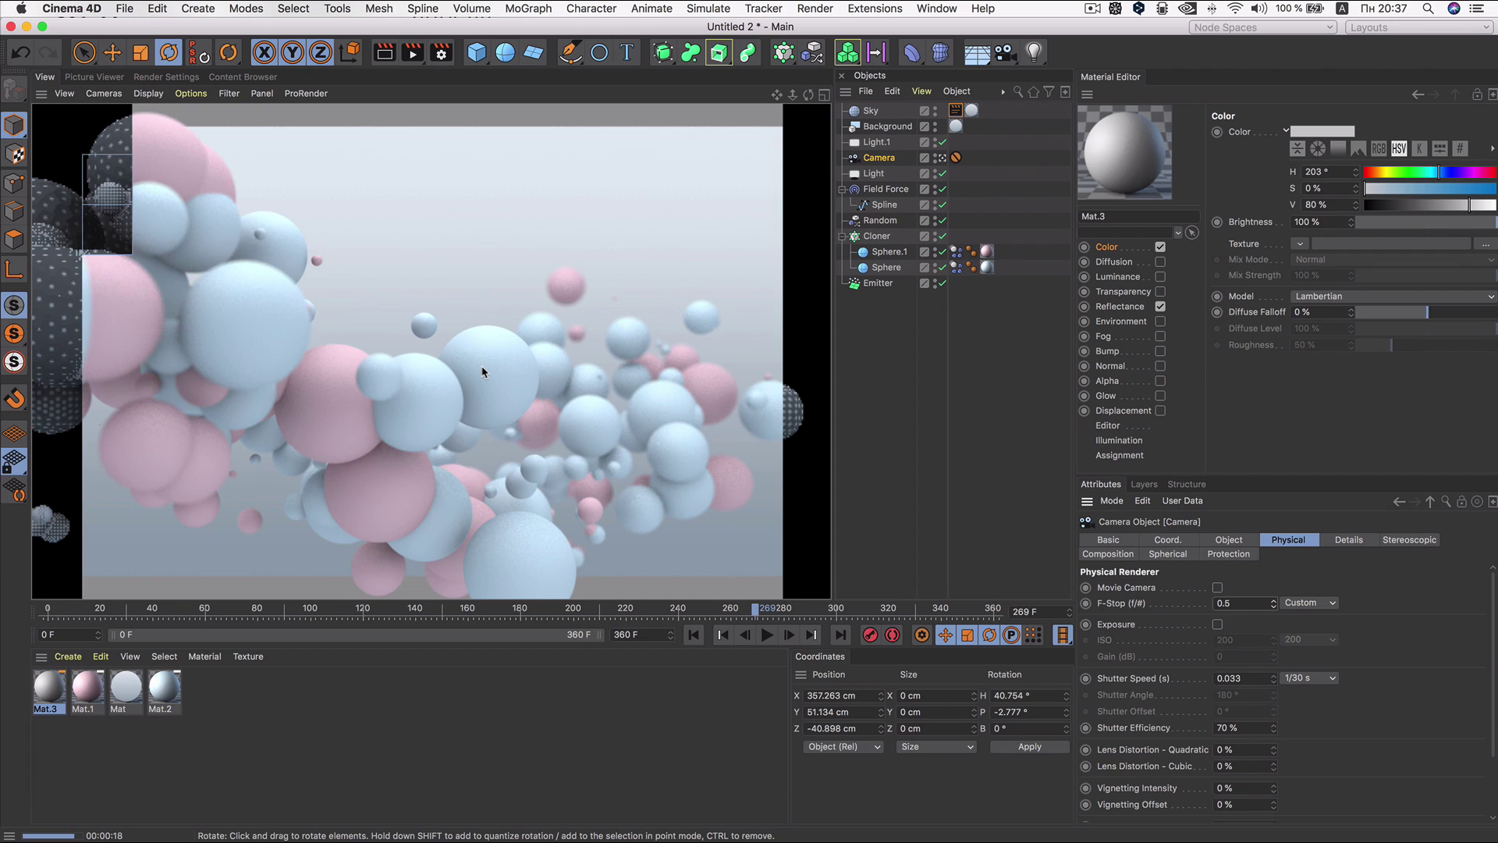
left_click(461, 383)
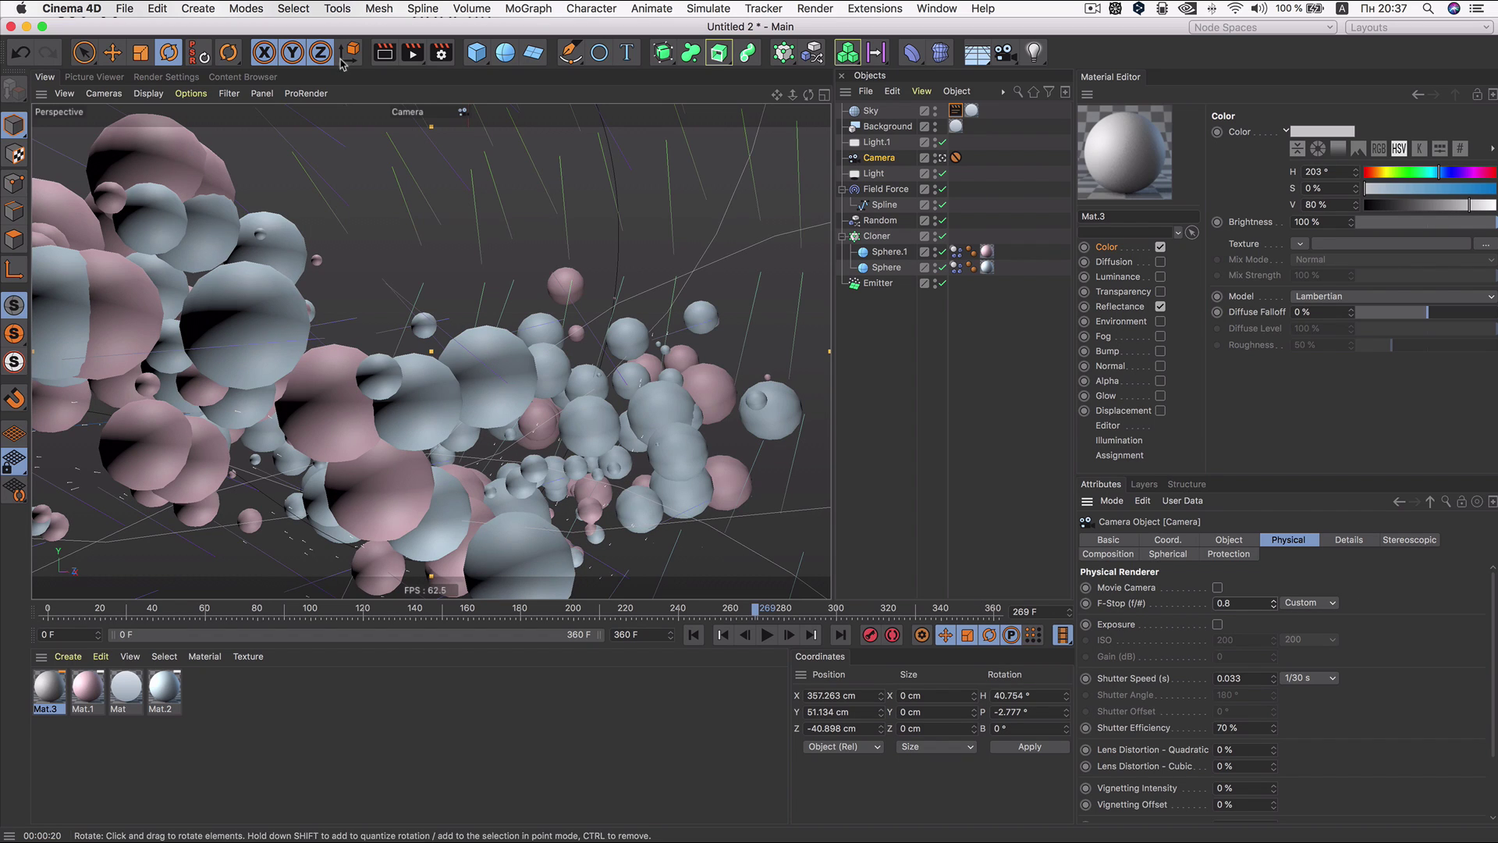
Step: Enable viewport Depth of Field display and set the Camera's F-Stop to 1.1
left_click(192, 94)
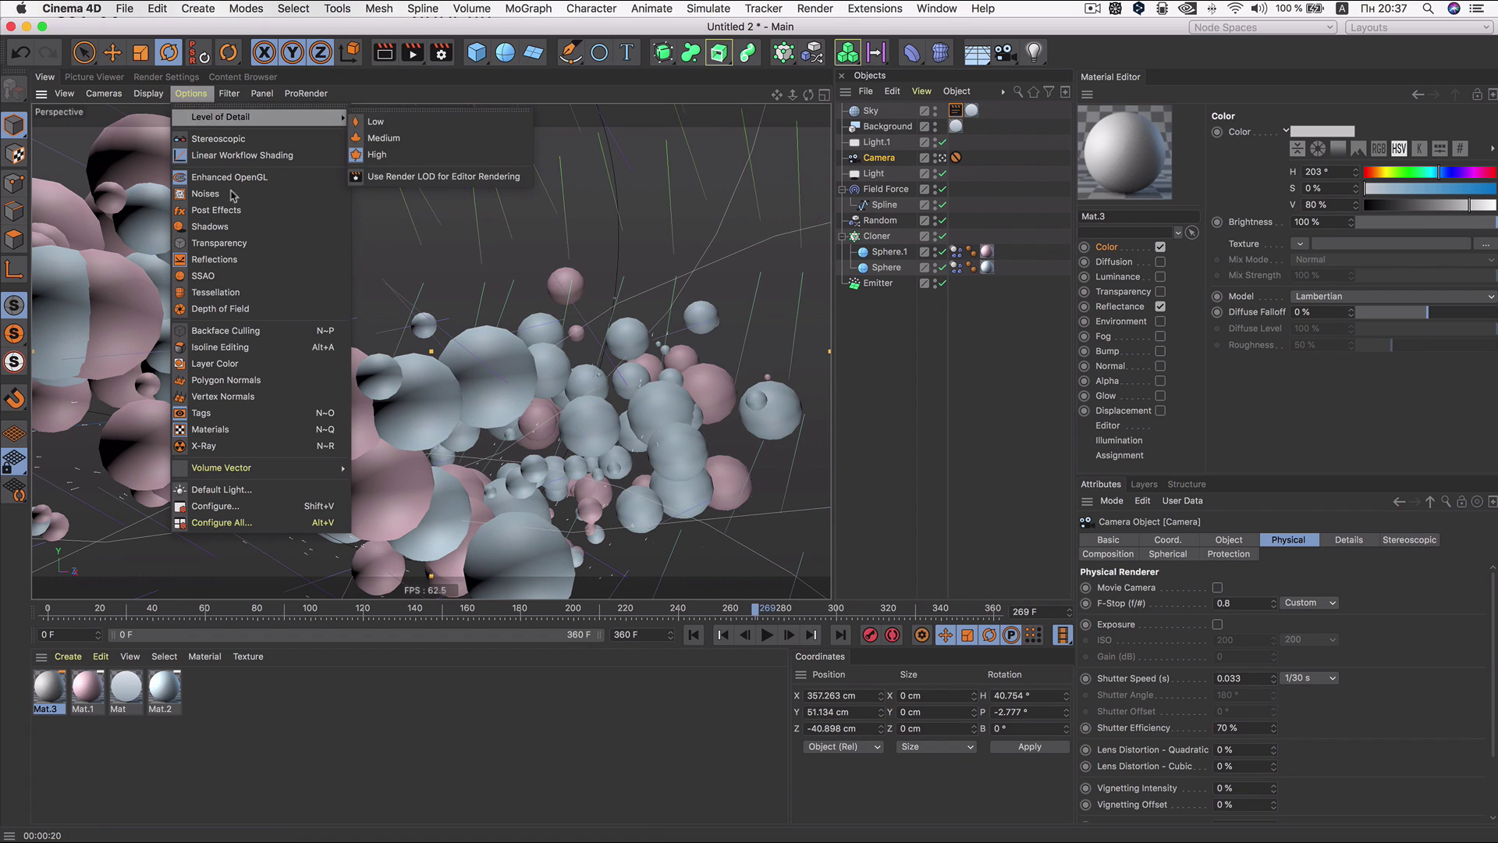
left_click(248, 309)
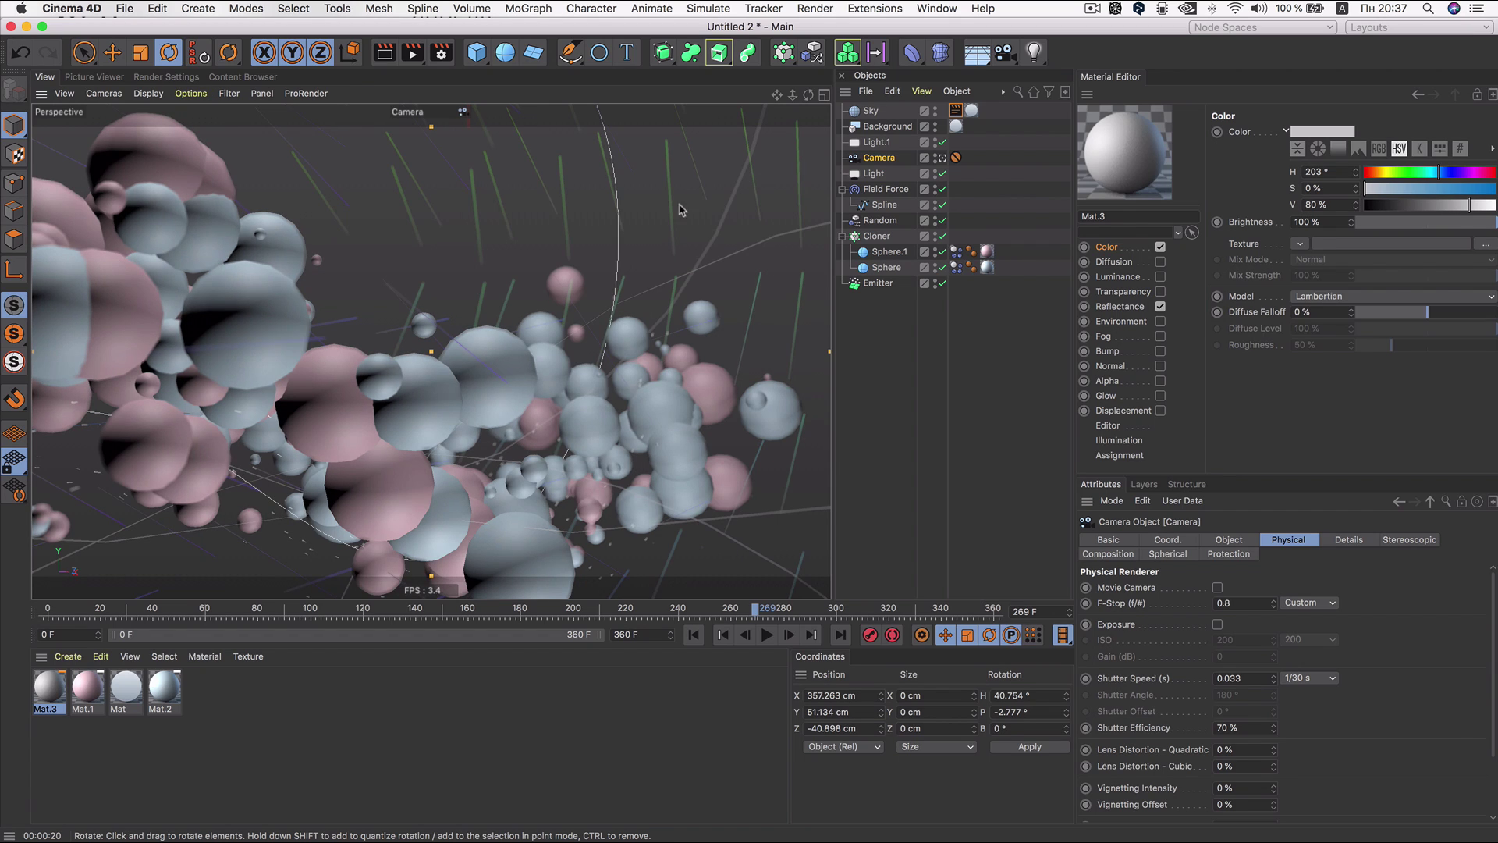
left_click(1274, 599)
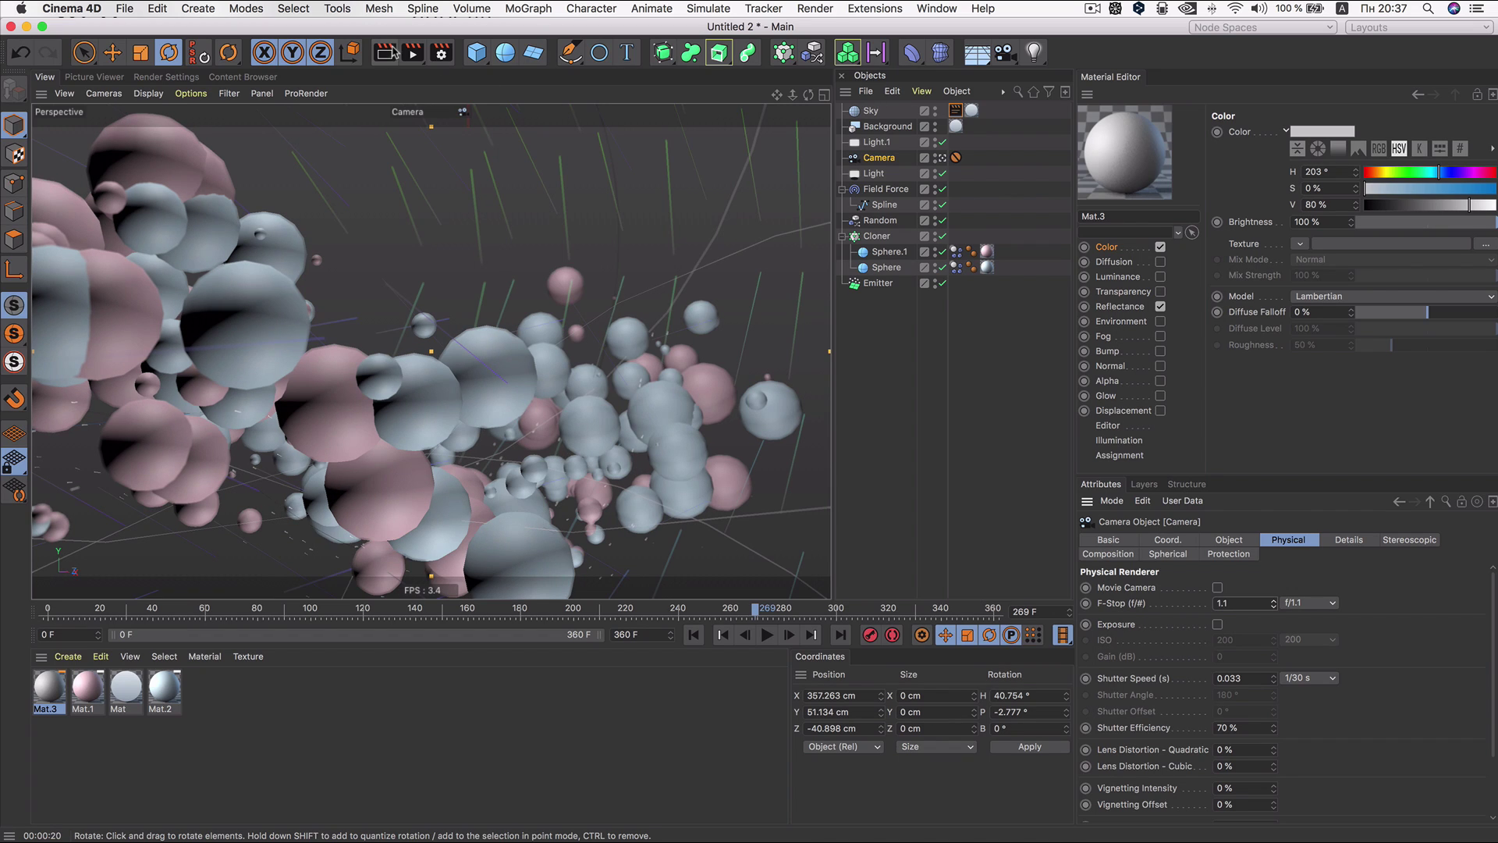
Step: Set the Render Settings Output frame range to All Frames (0 to 360)
left_click(443, 55)
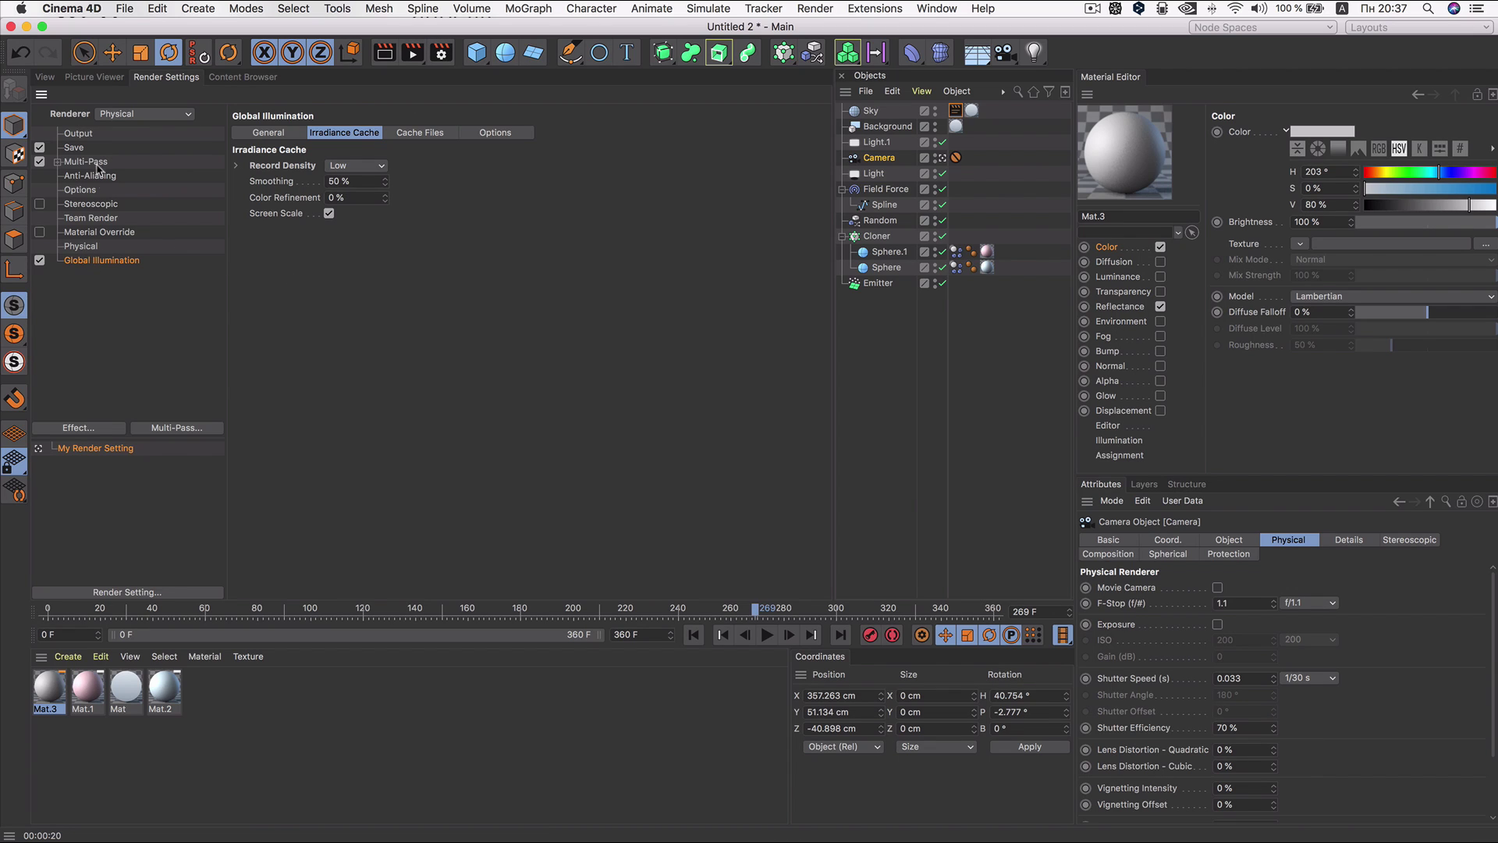
left_click(78, 134)
left_click(402, 322)
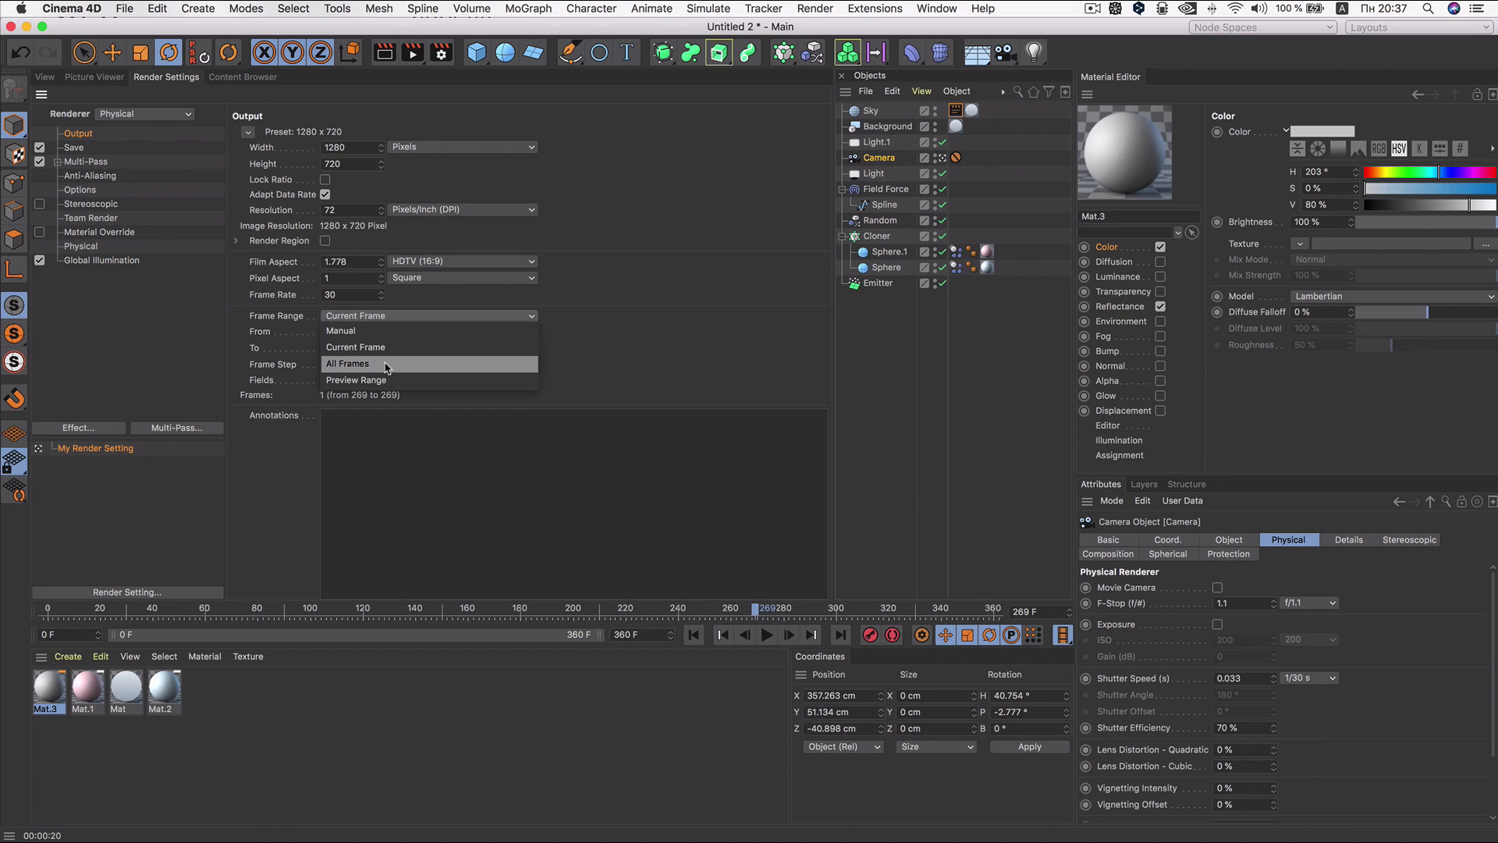
left_click(386, 367)
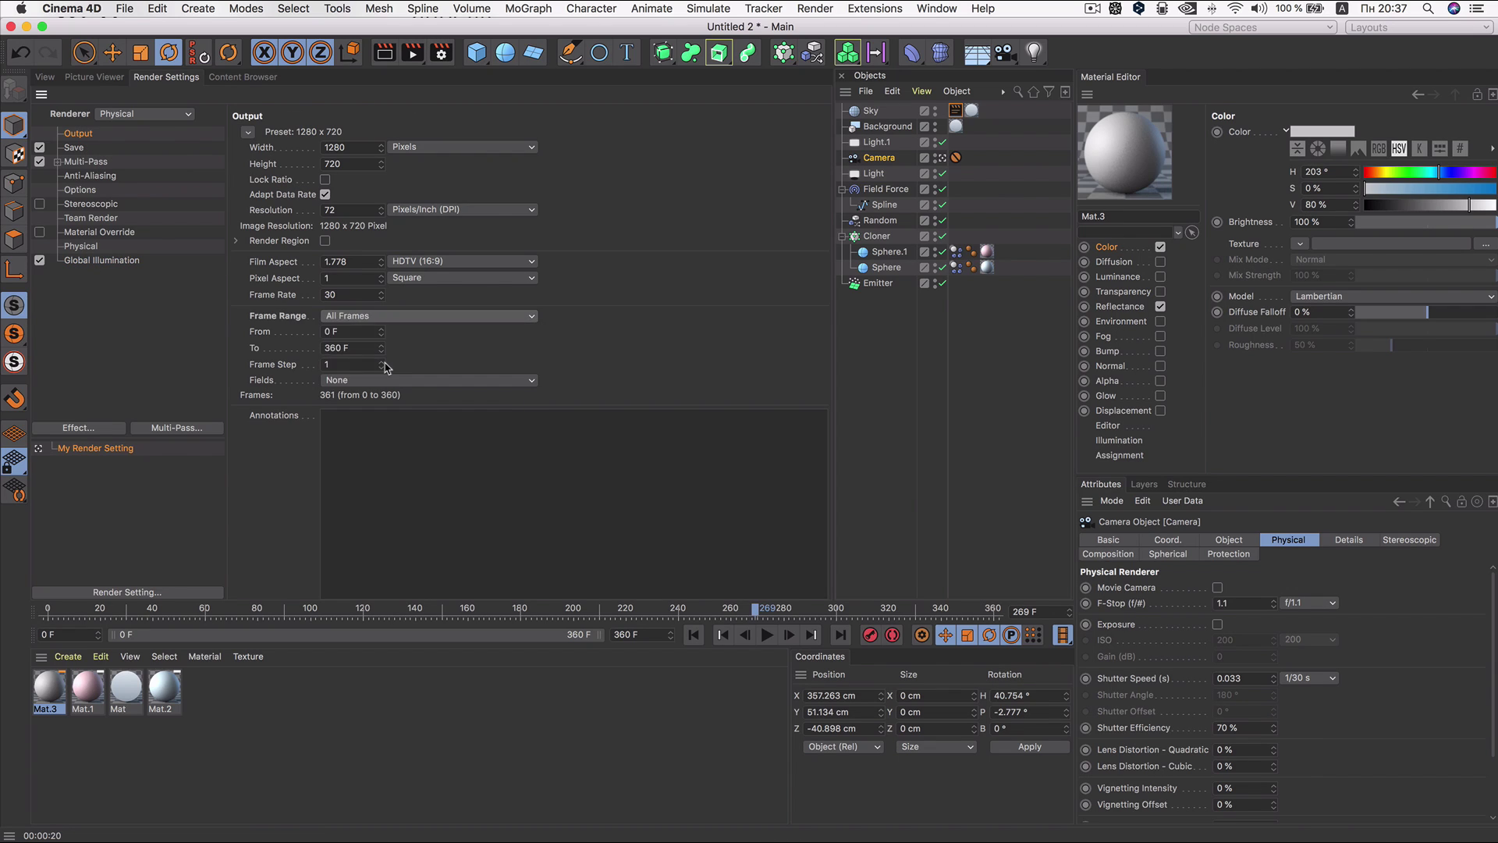
Step: Render to the Picture Viewer without an output file; set saving to Animation in MOV format
left_click(412, 54)
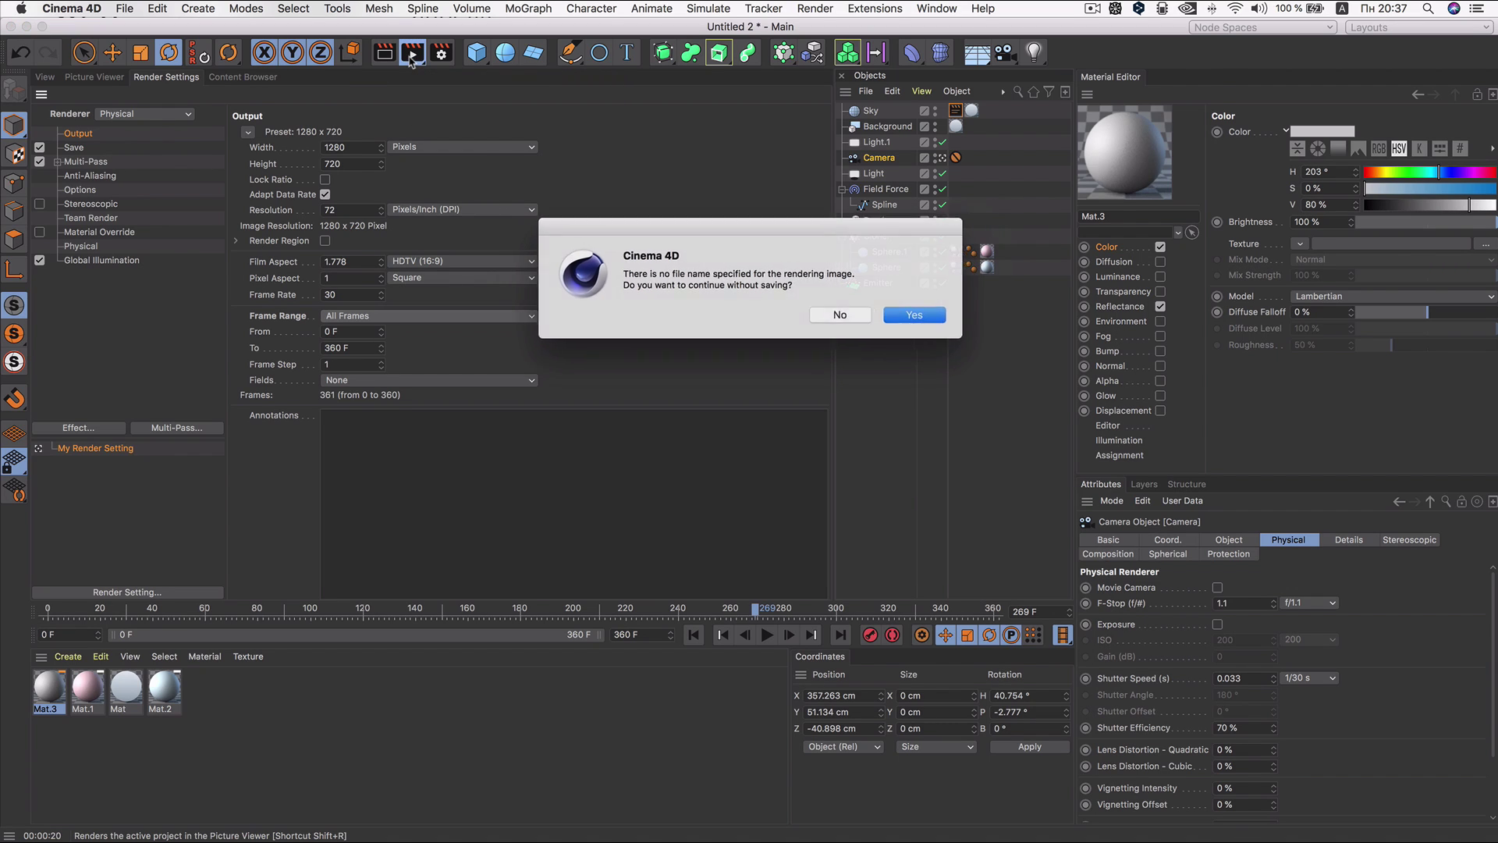
left_click(911, 314)
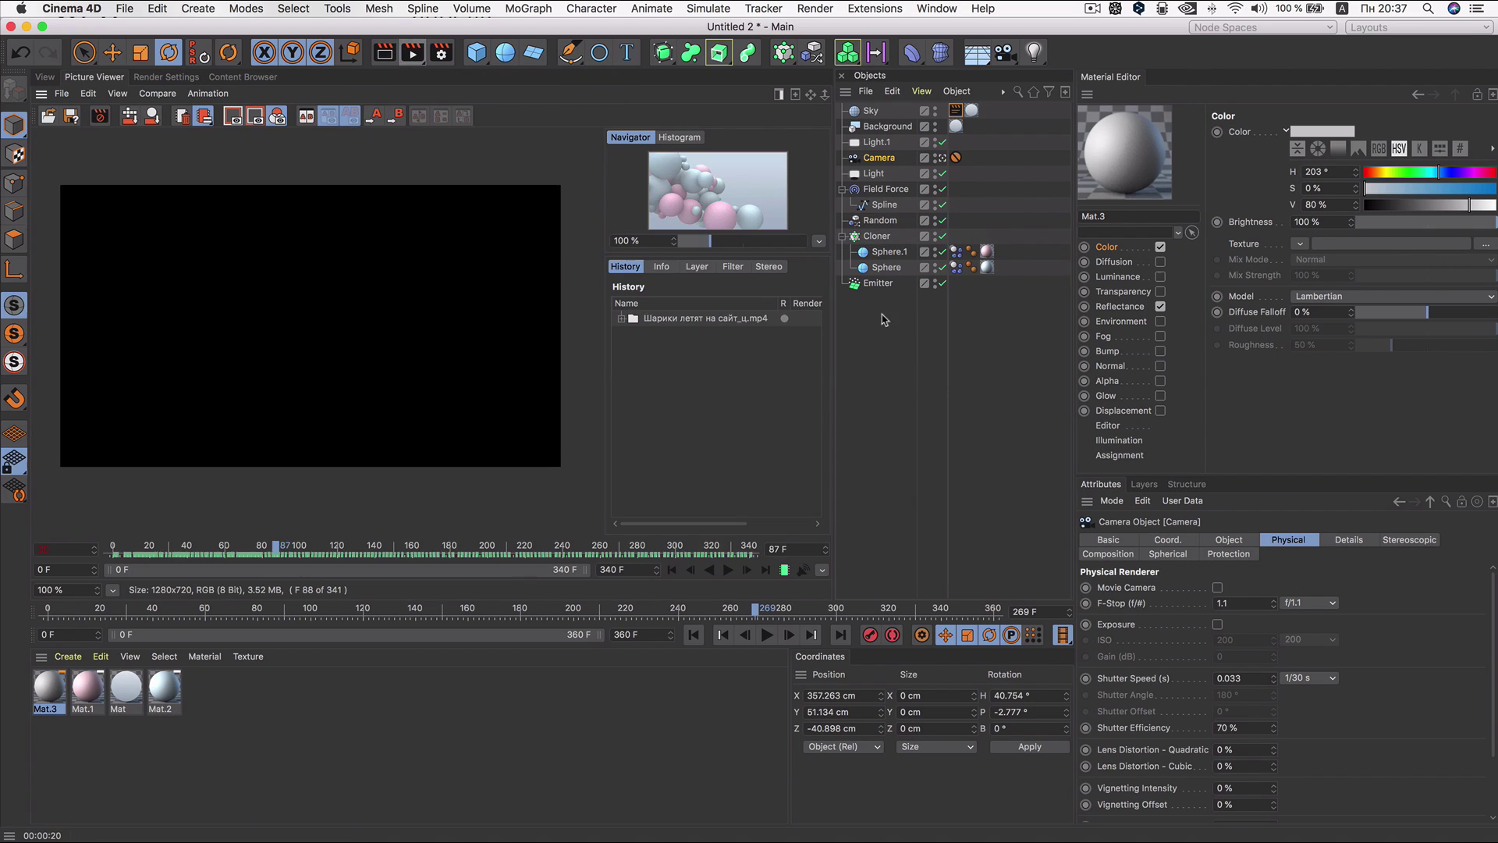
left_click(71, 118)
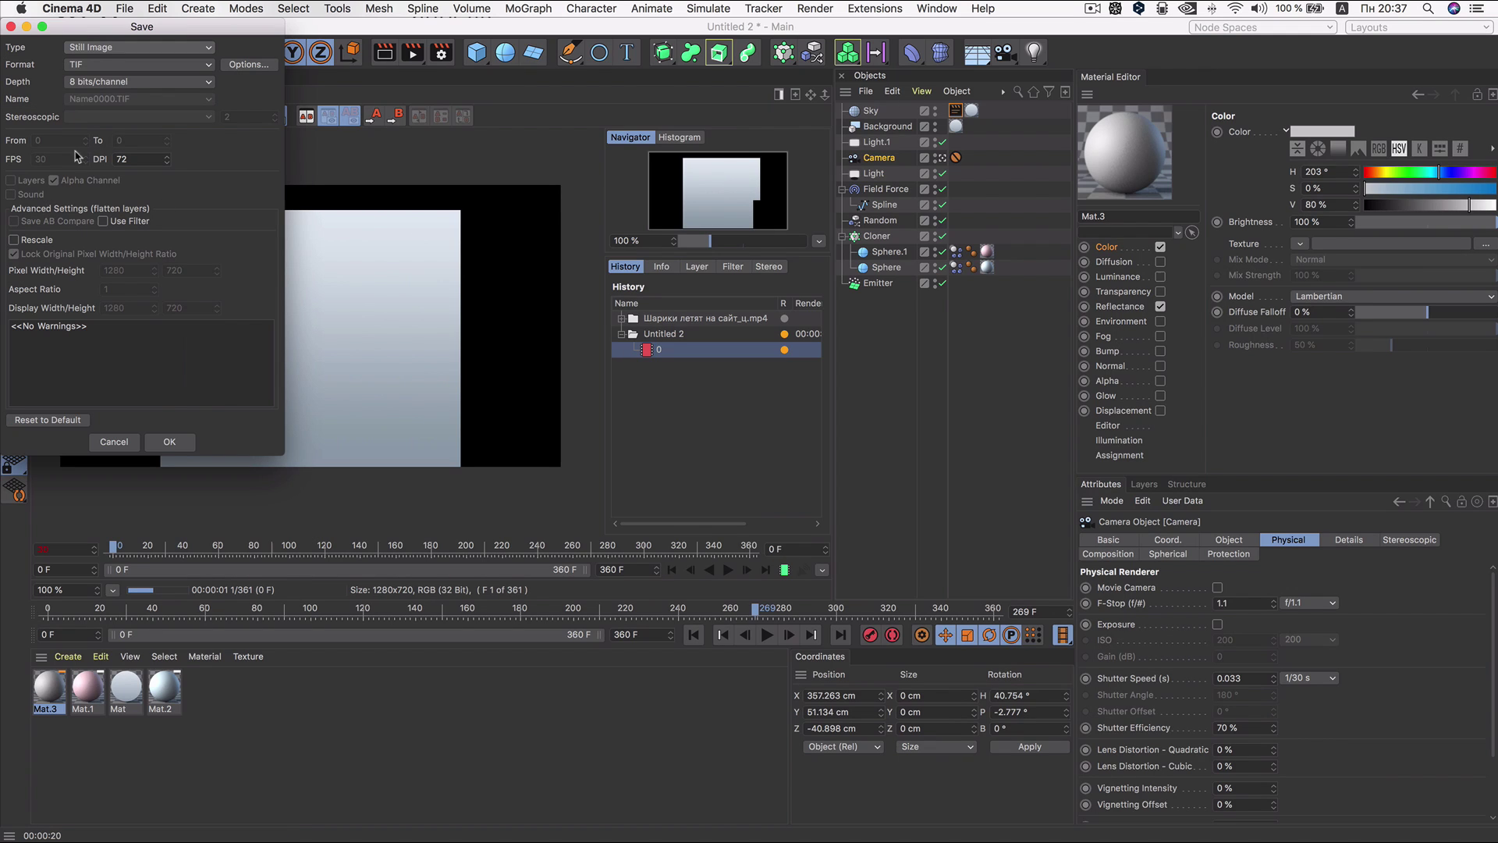
left_click(94, 48)
left_click(96, 78)
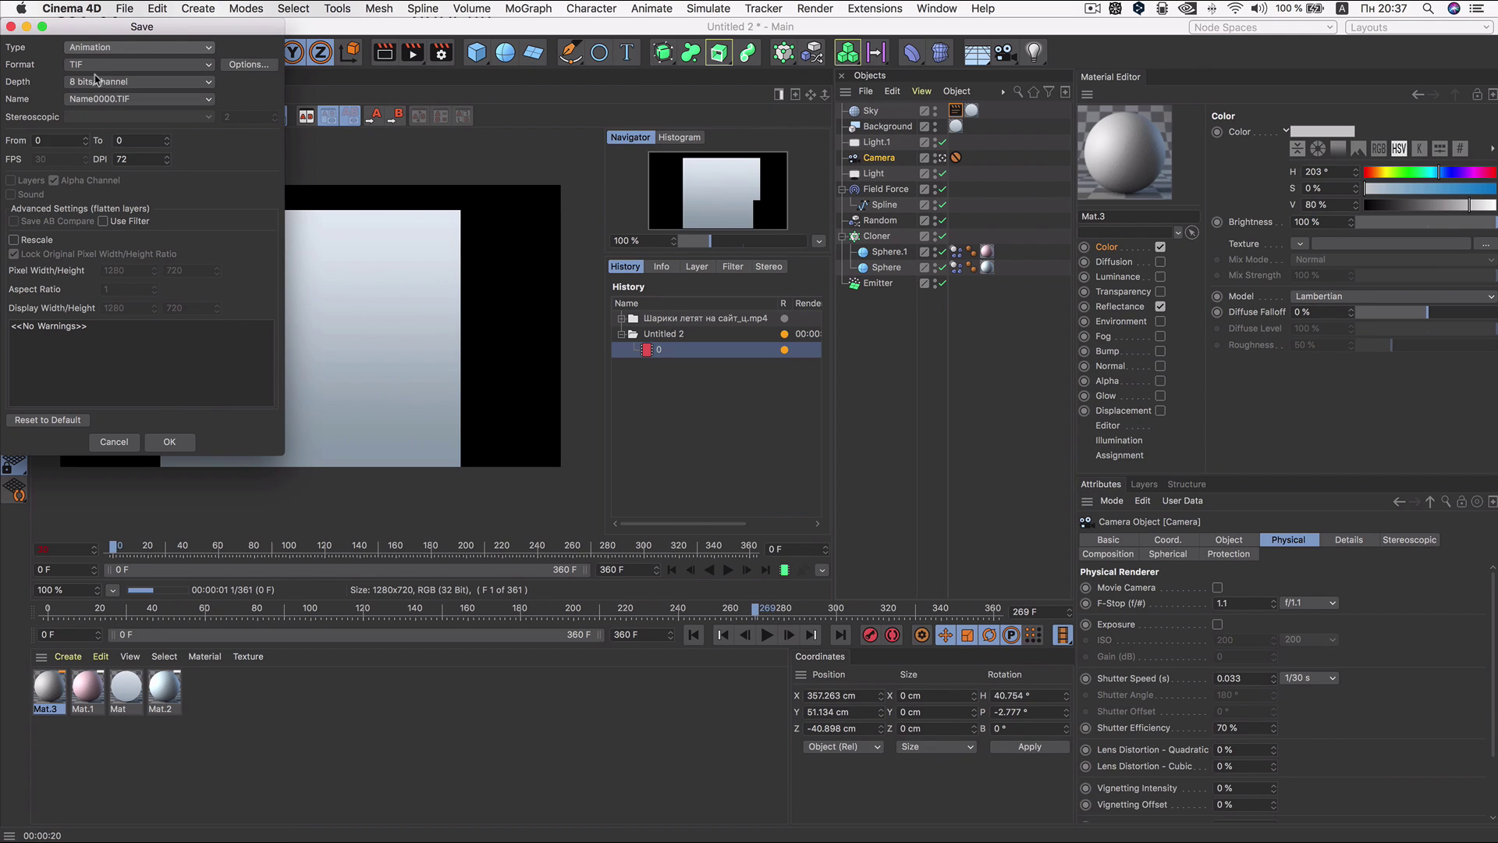
left_click(114, 66)
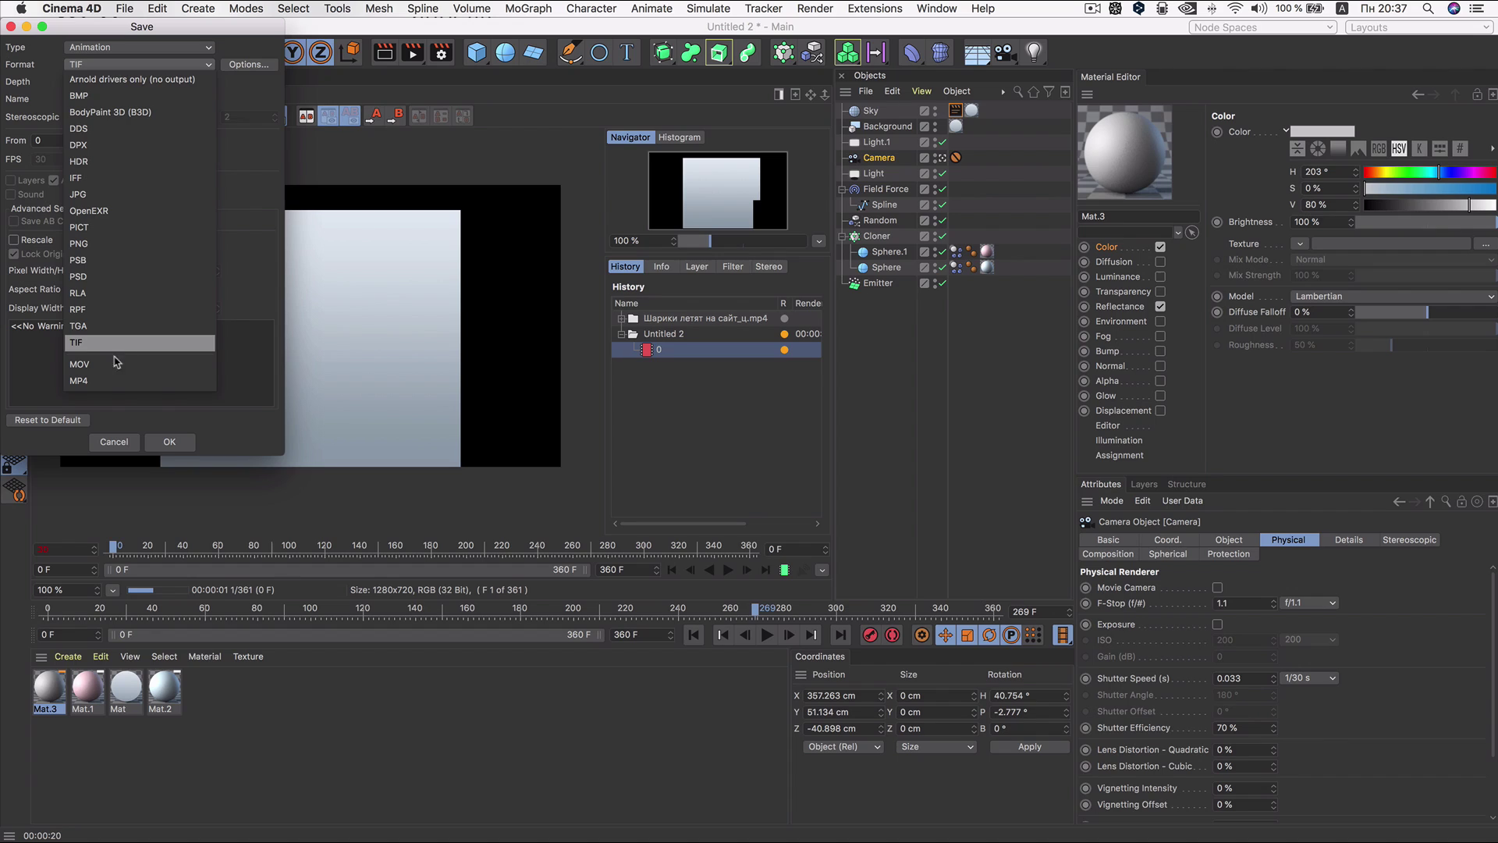
left_click(80, 364)
Step: Choose the H.264 codec for the MOV, confirm the save settings, and return to the viewport
left_click(263, 63)
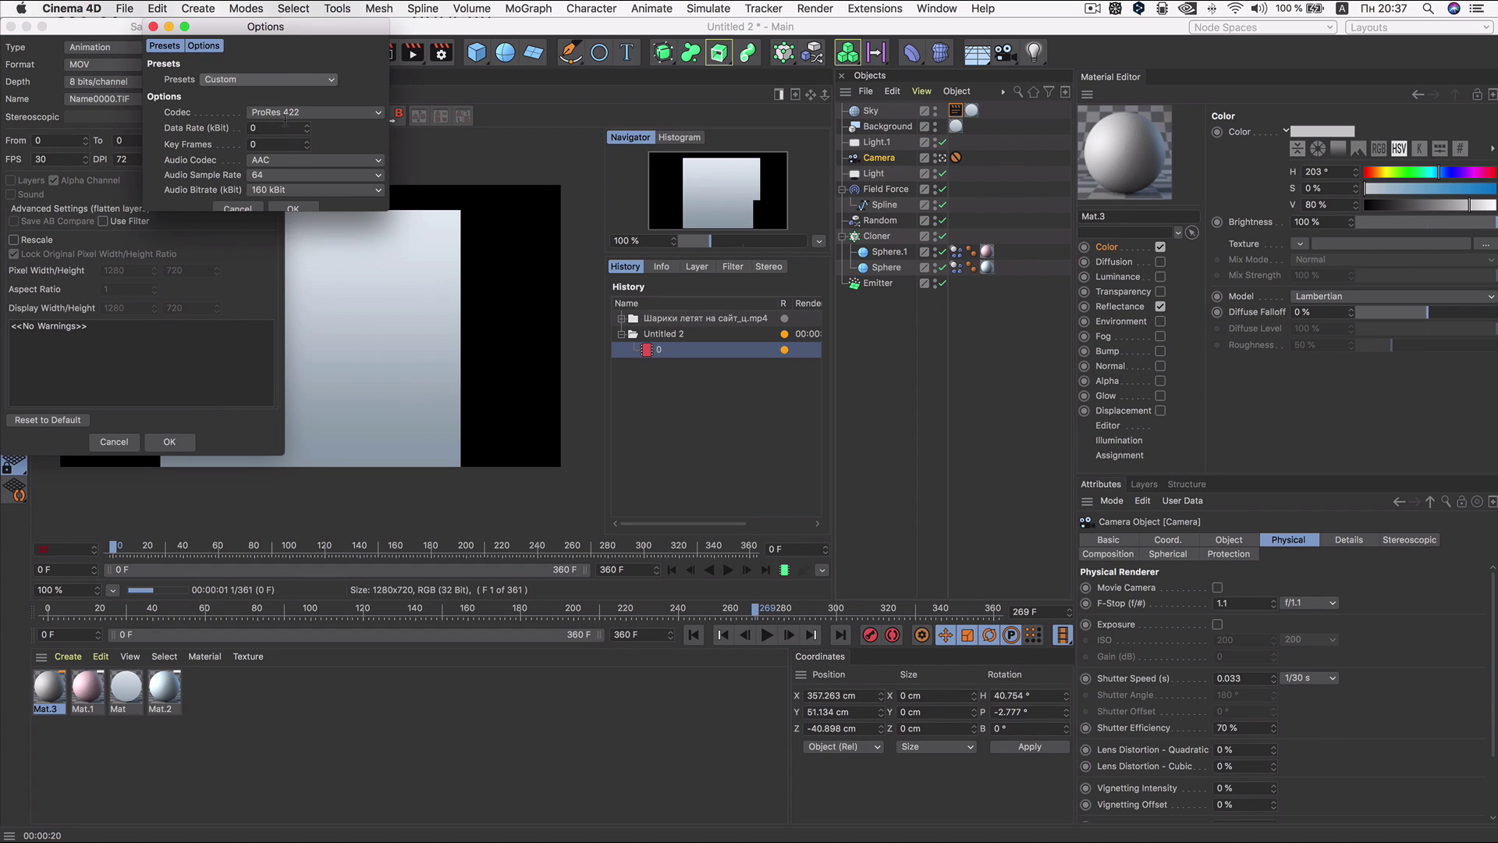
left_click(285, 115)
left_click(271, 161)
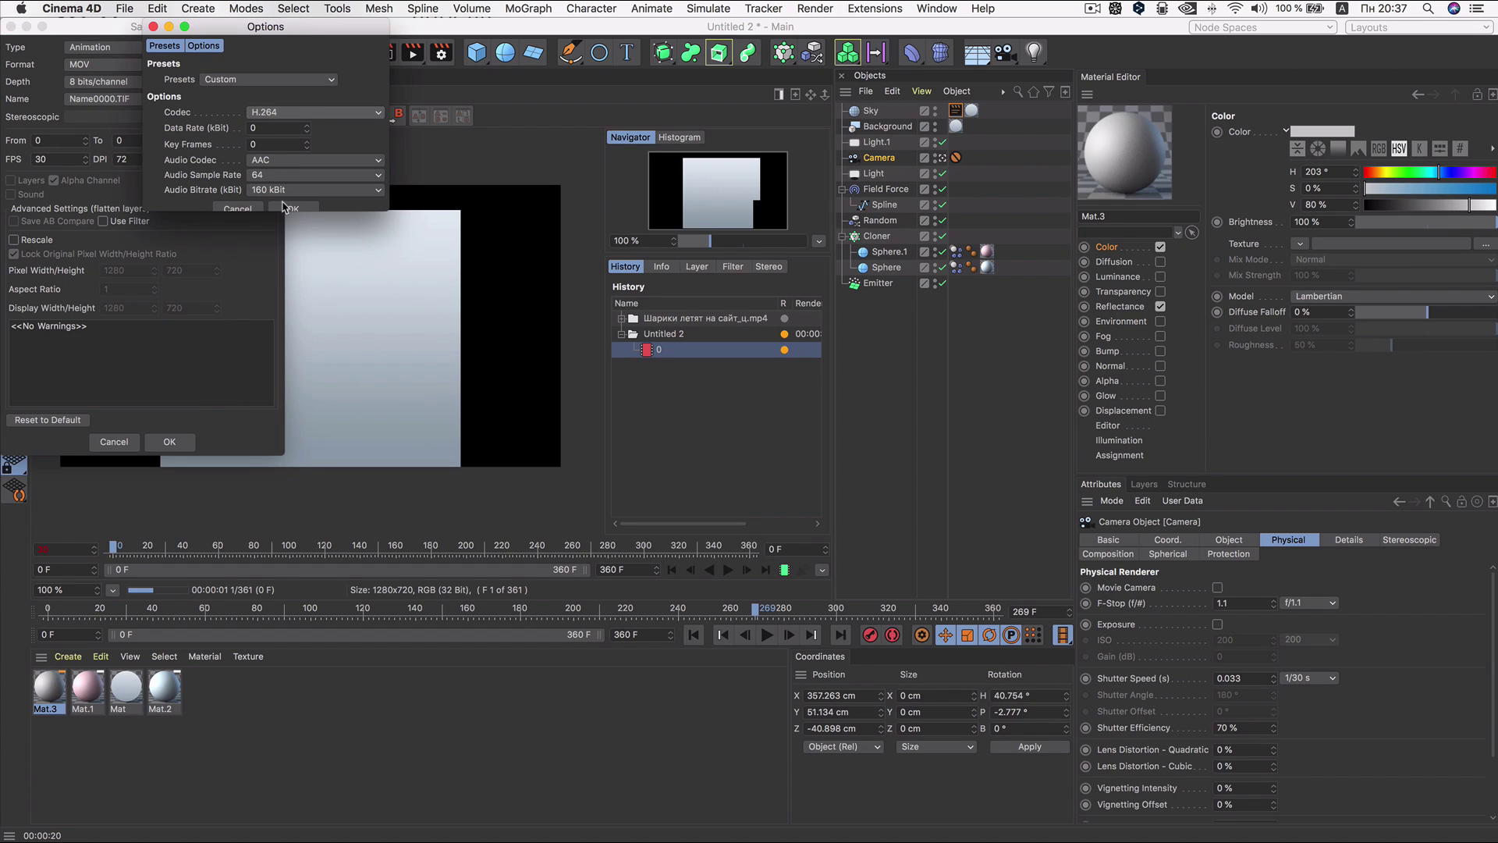
left_click(284, 206)
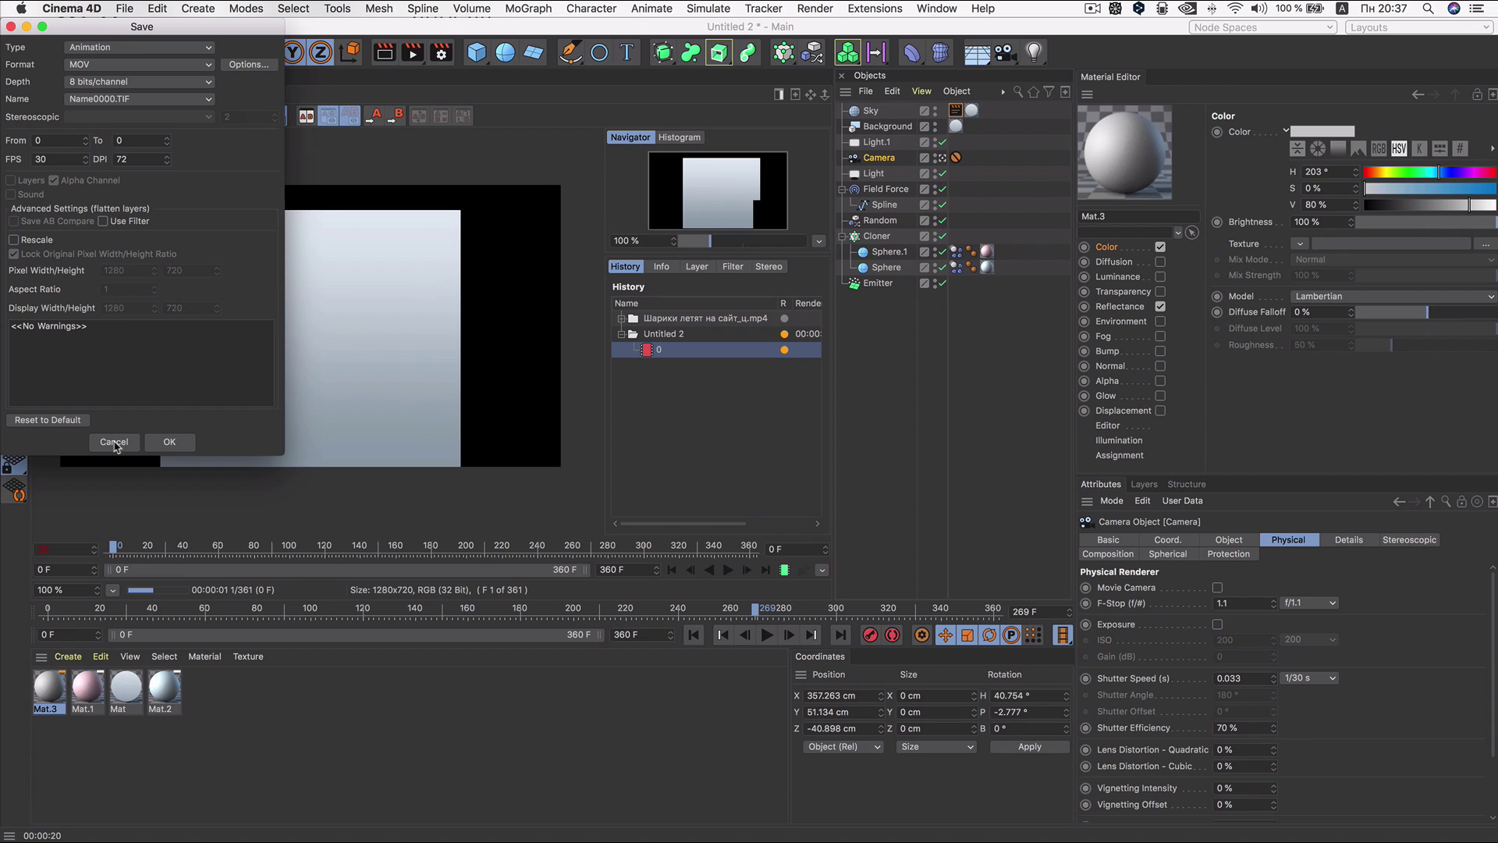
left_click(114, 442)
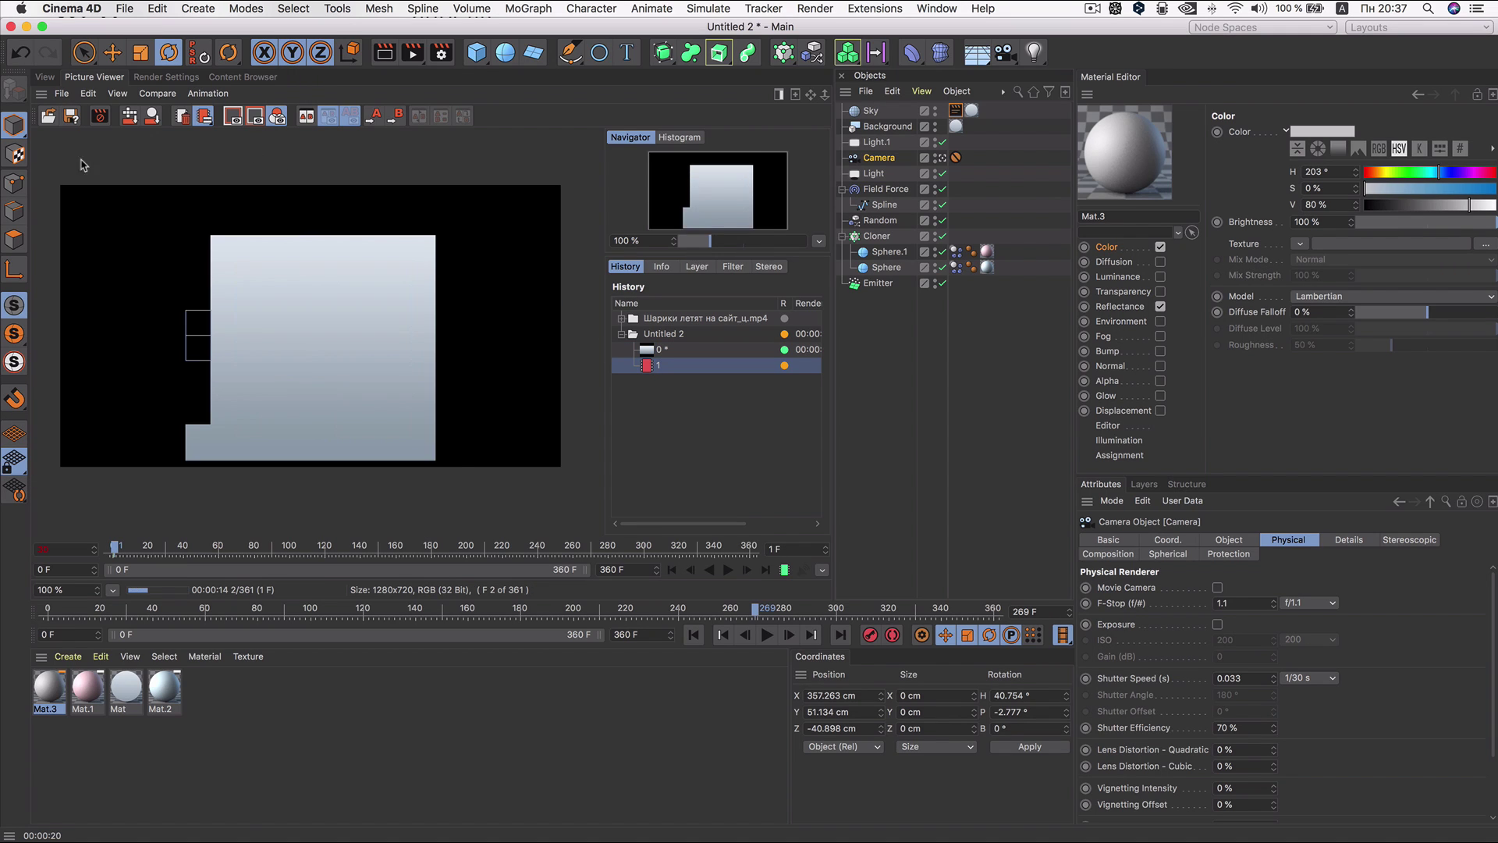
left_click(45, 77)
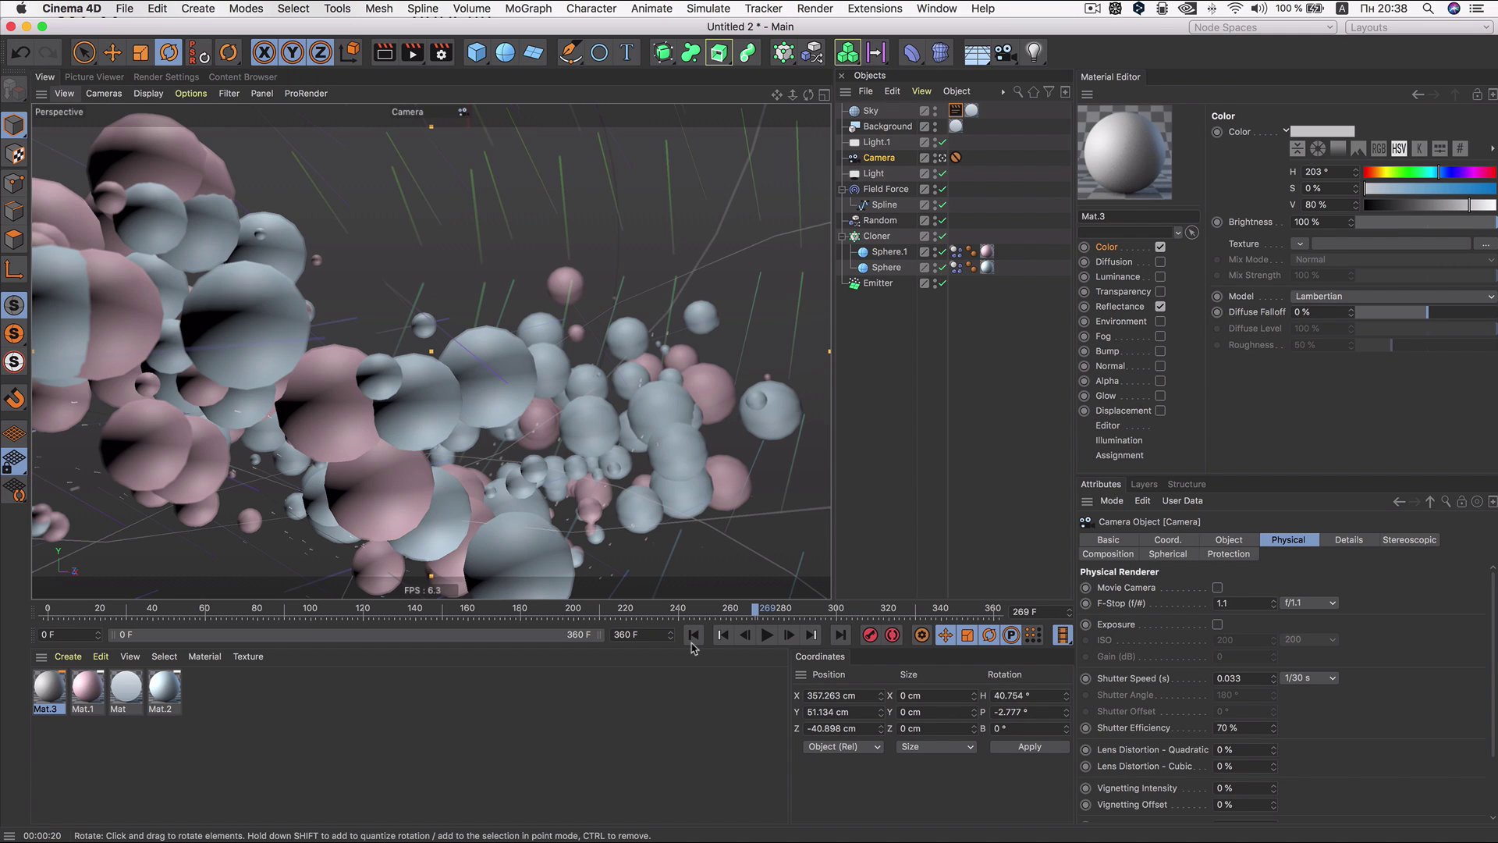
Step: Play the sphere animation from frame 0 in the viewport, briefly checking Render Settings
left_click(702, 635)
left_click(767, 634)
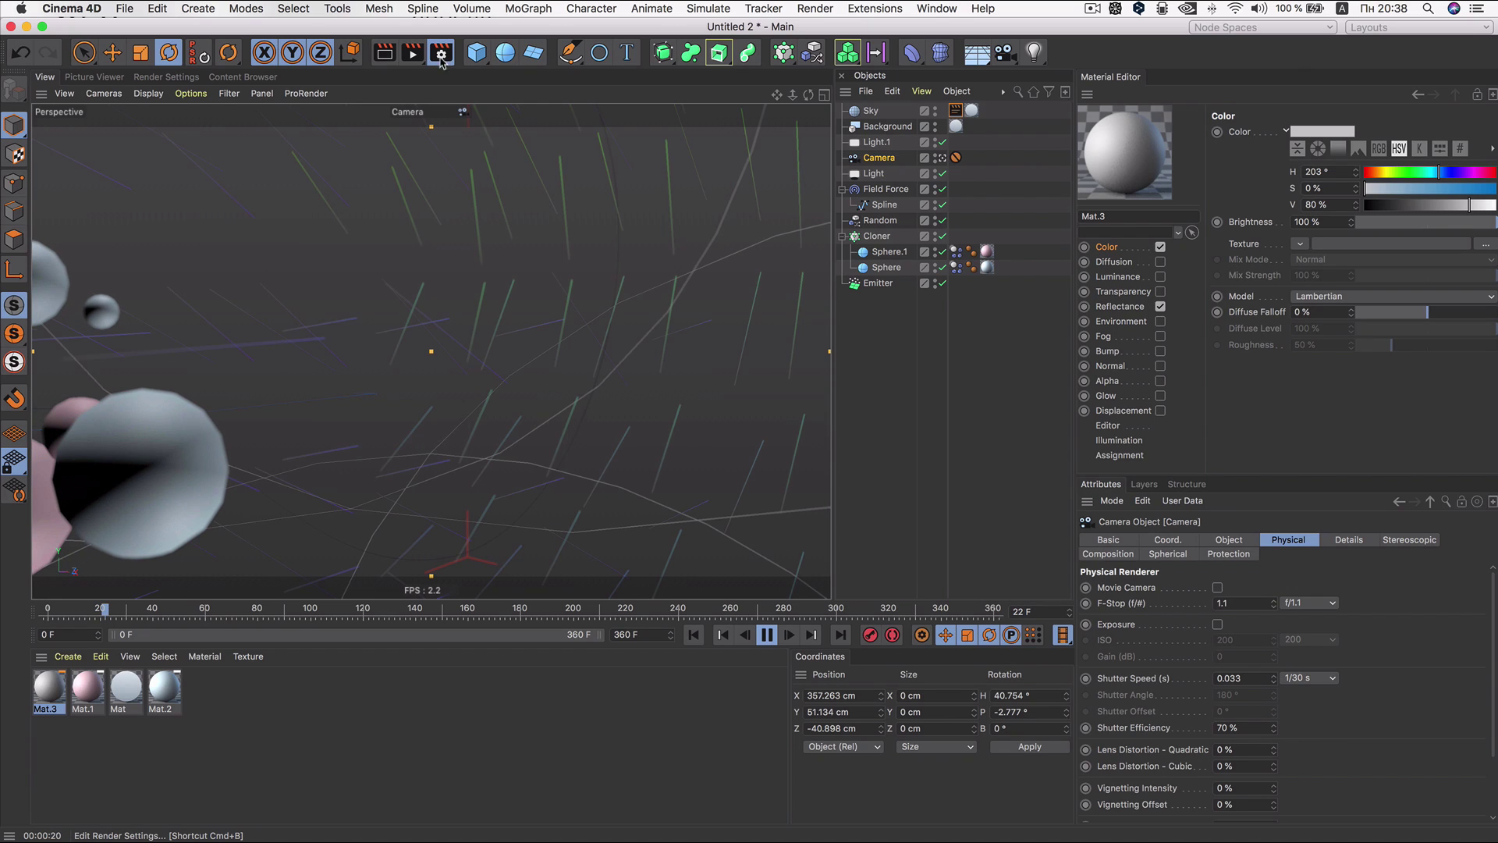
left_click(441, 58)
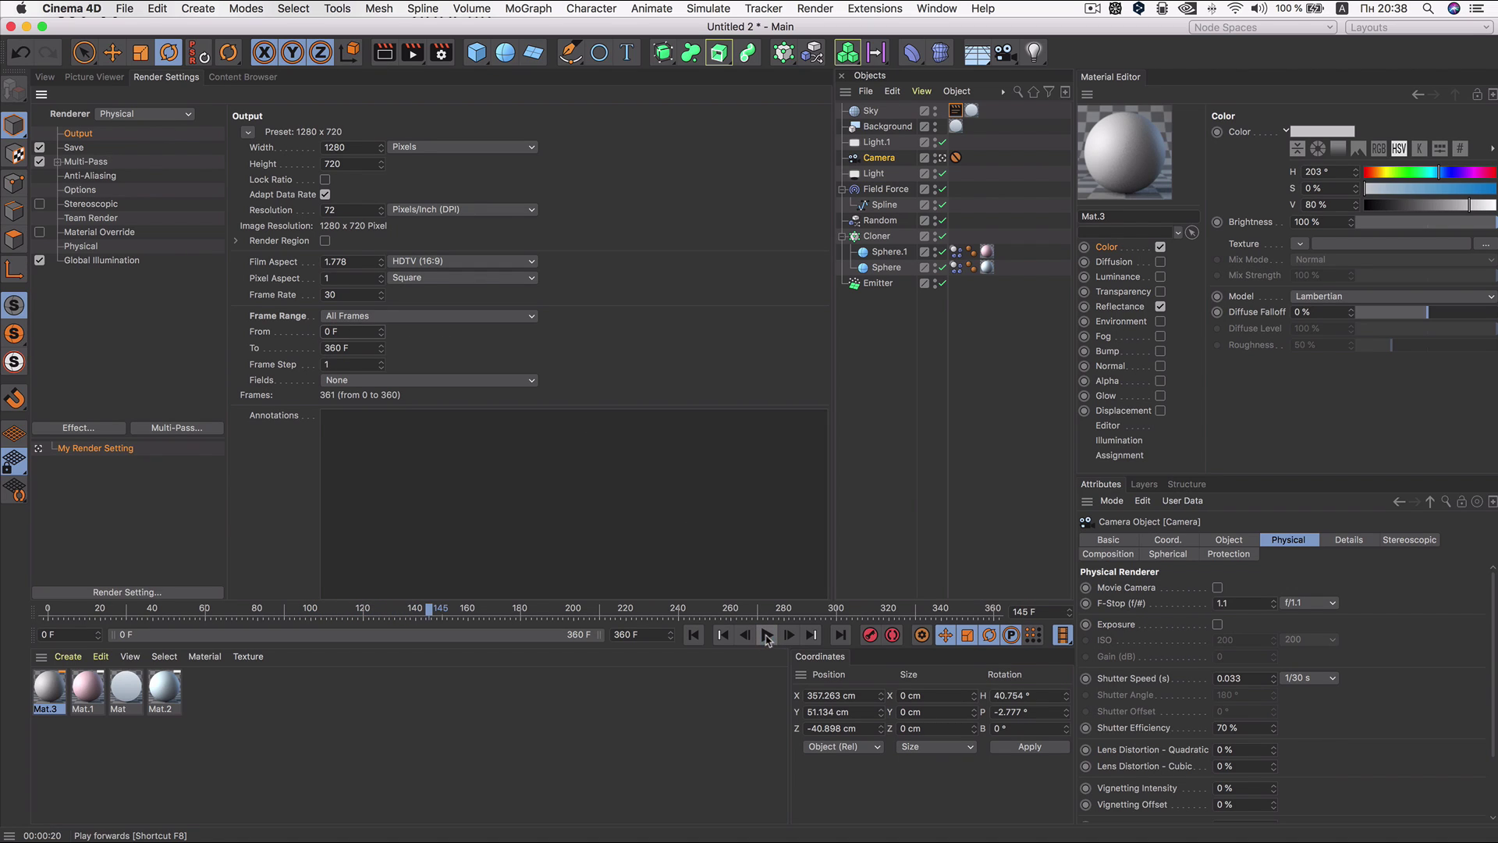
left_click(44, 78)
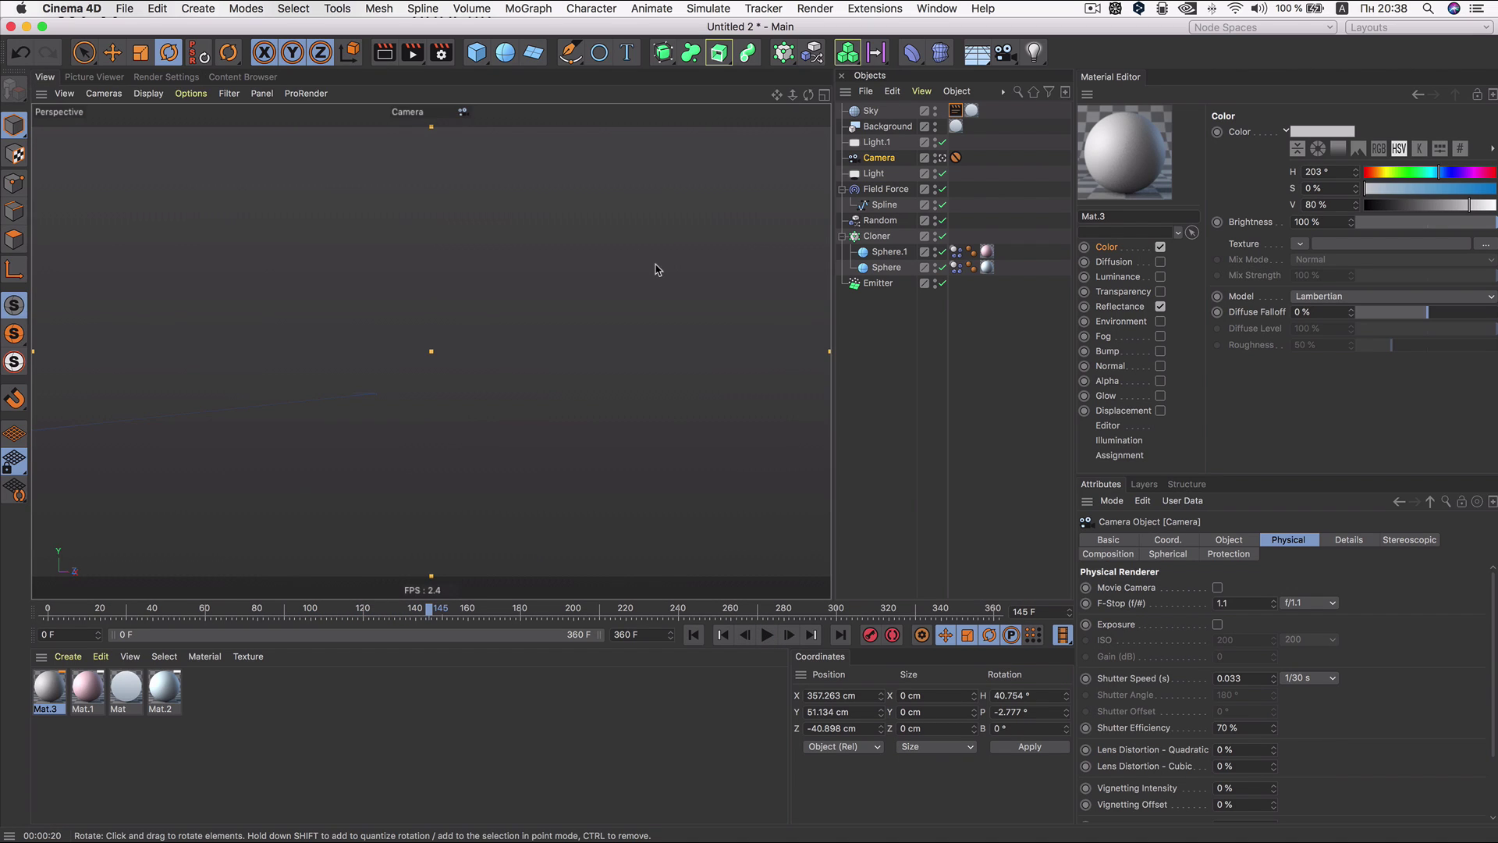